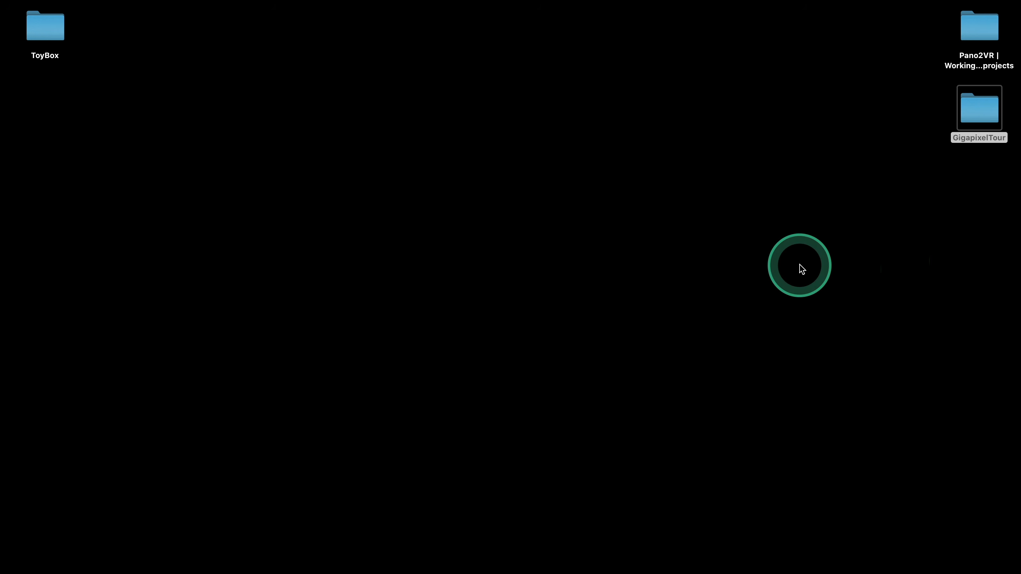
Examine the file information of the prague_900K_fullsize_tiled_pyramid.tif image in the Pano2VR large-projects desktop folder, and close the folder
key(ctrl+Right)
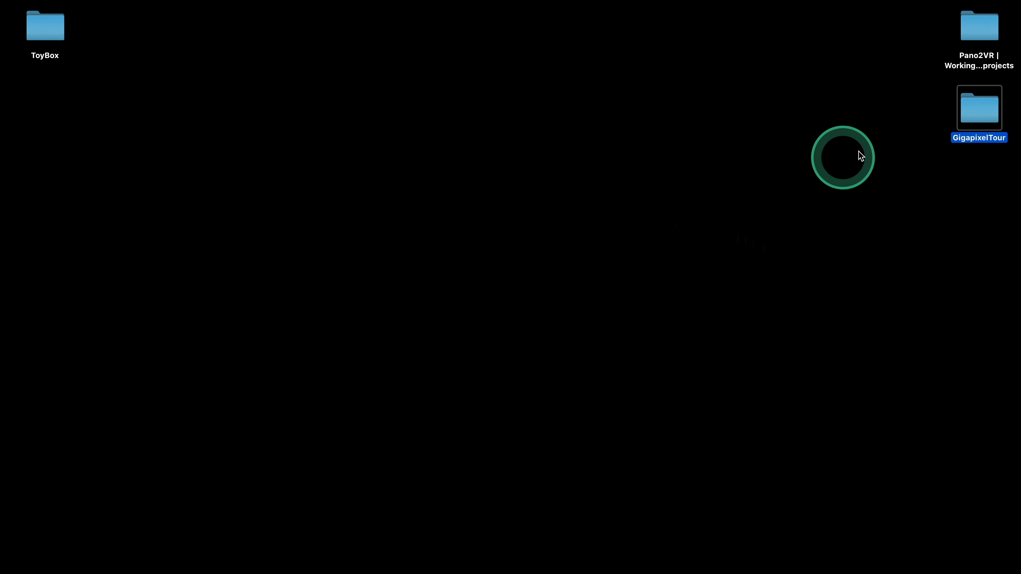
click(972, 36)
double_click(972, 36)
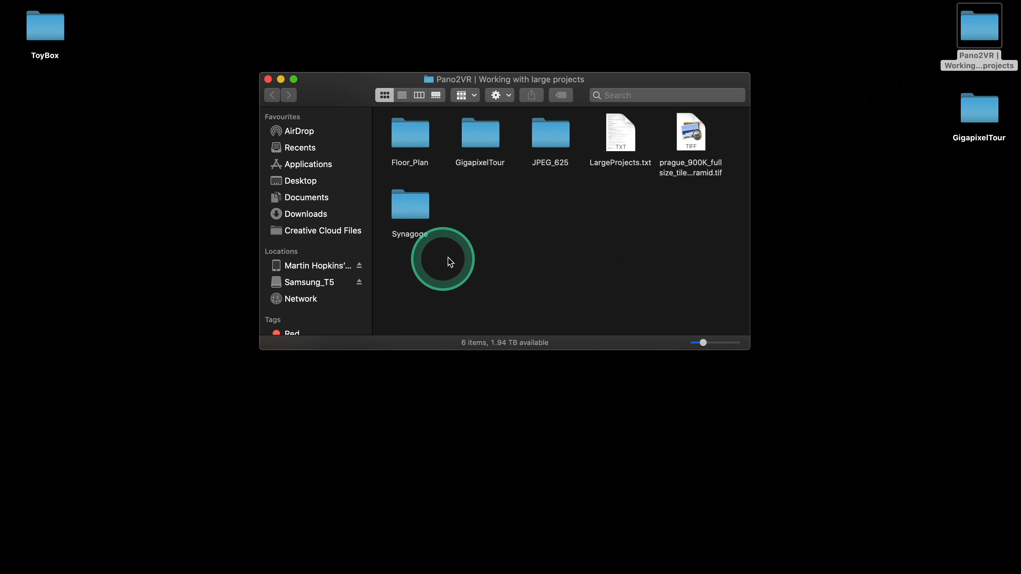
right_click(689, 143)
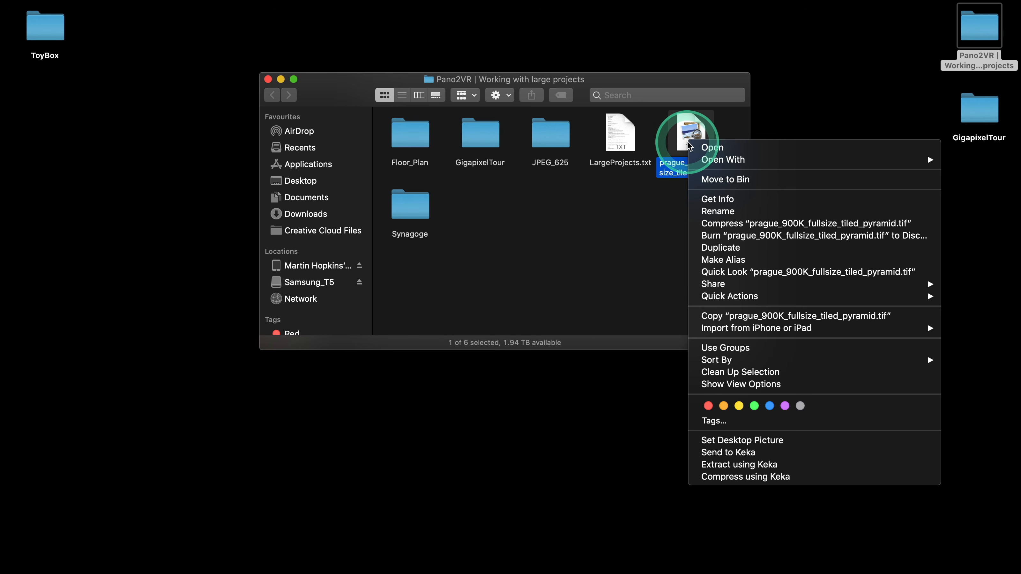
click(718, 200)
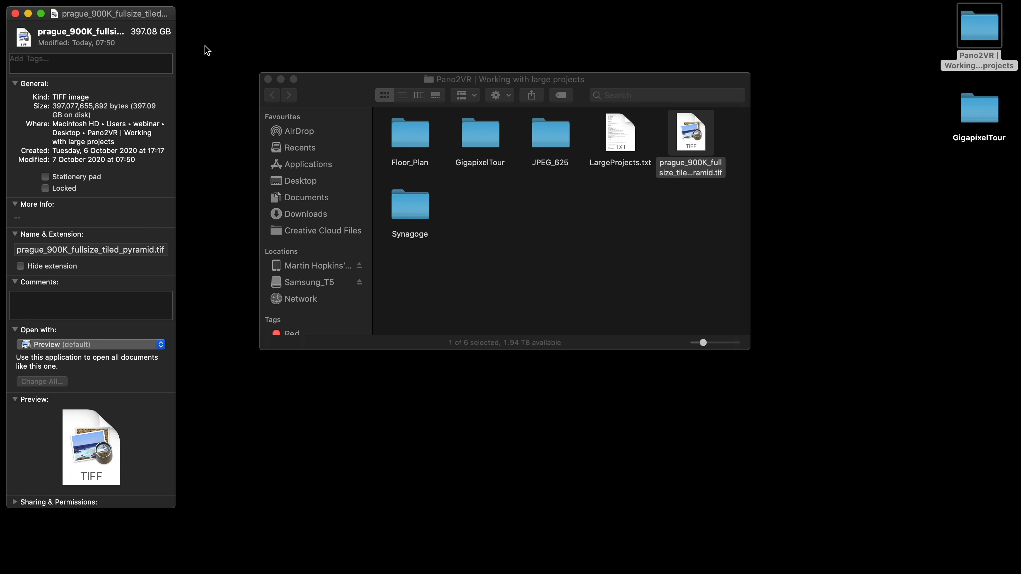
click(15, 13)
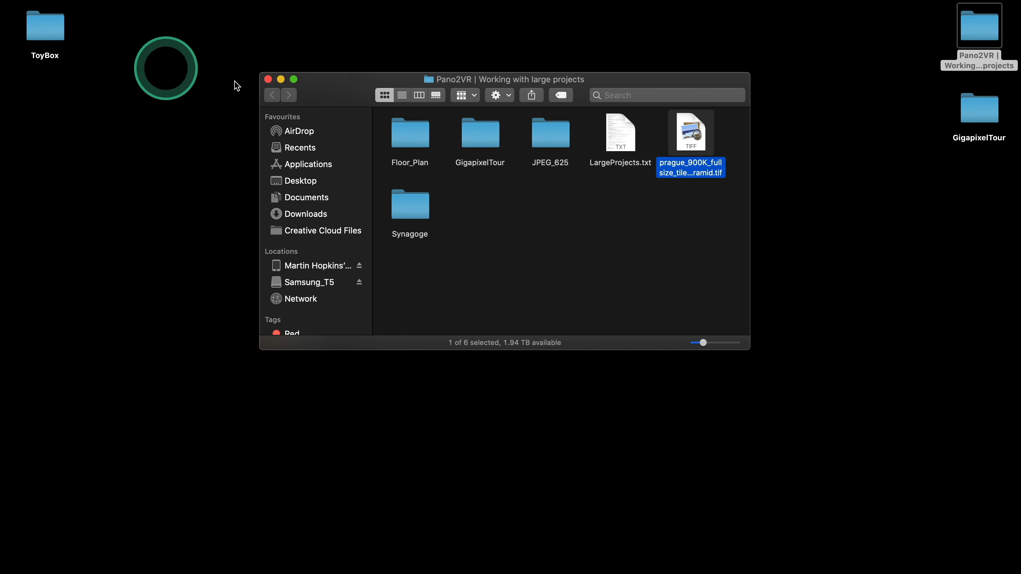
click(307, 95)
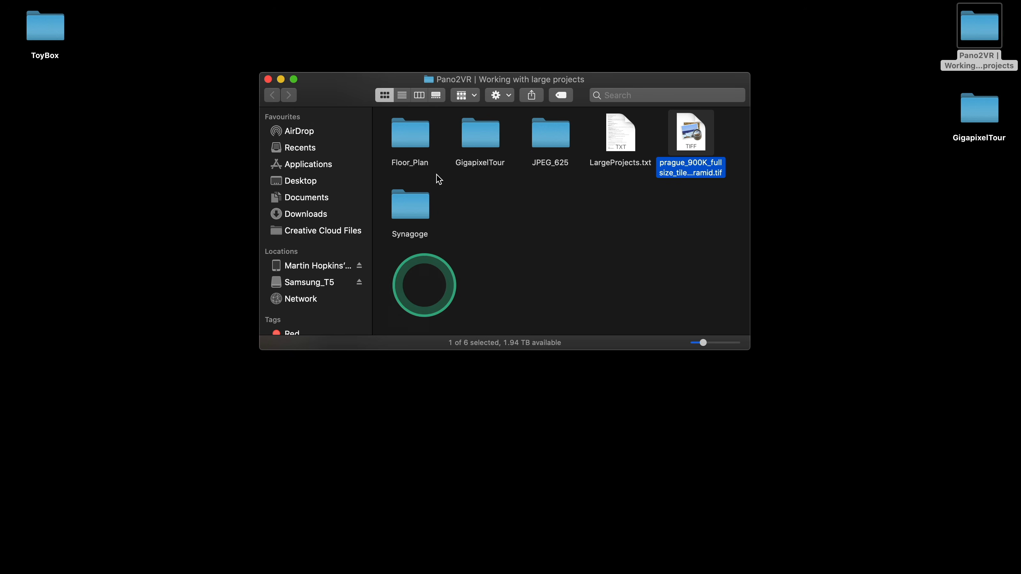
click(267, 79)
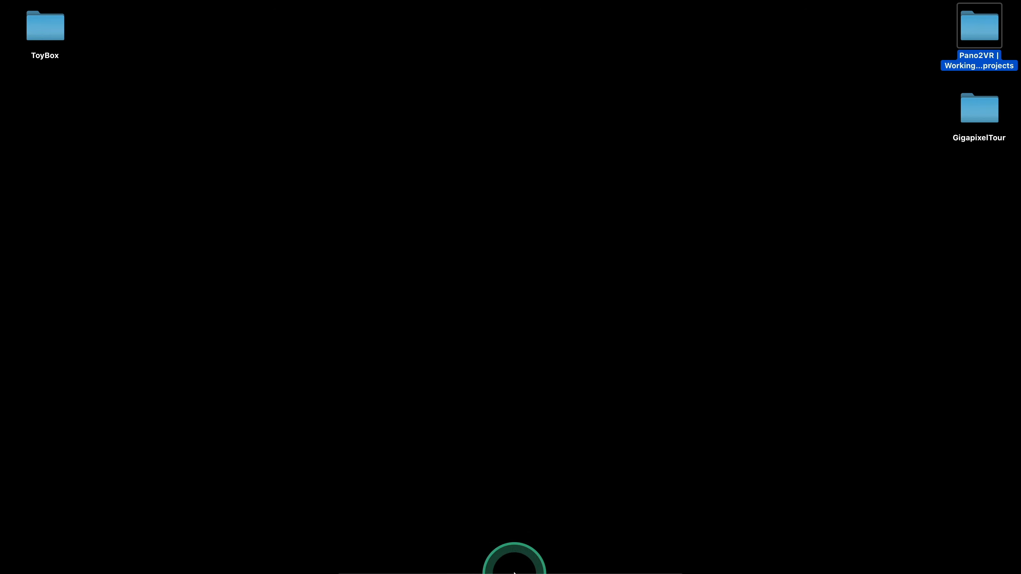
Launch Pano2VR, turn off showing the welcome screen on startup, and close the welcome screen
mouse_move(511, 569)
click(470, 531)
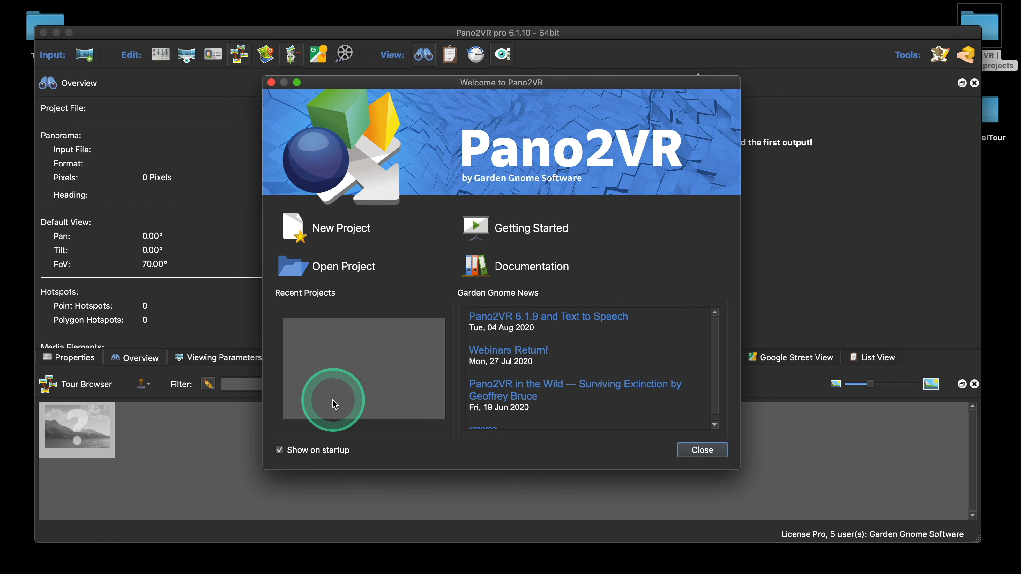
click(278, 450)
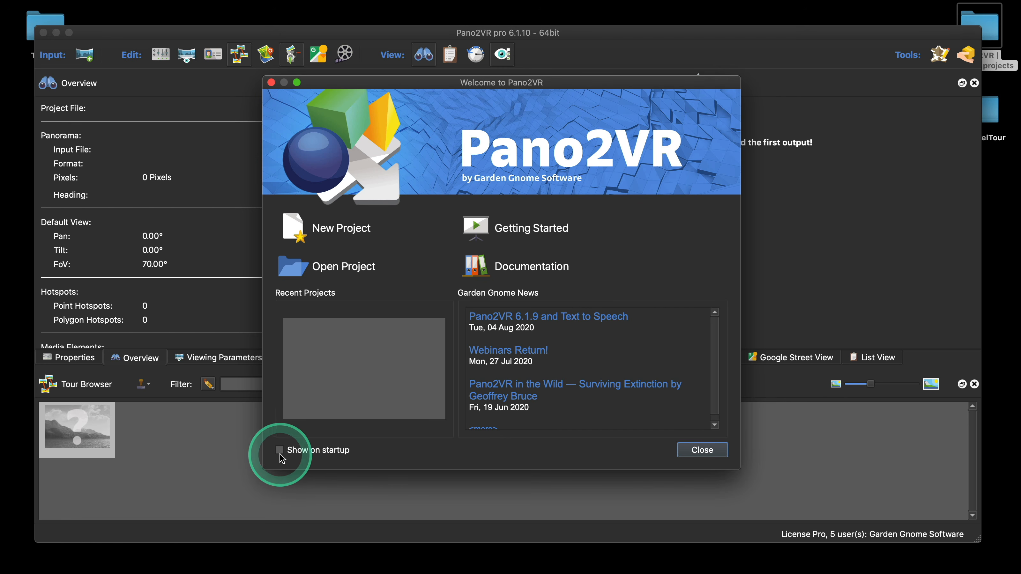
click(693, 448)
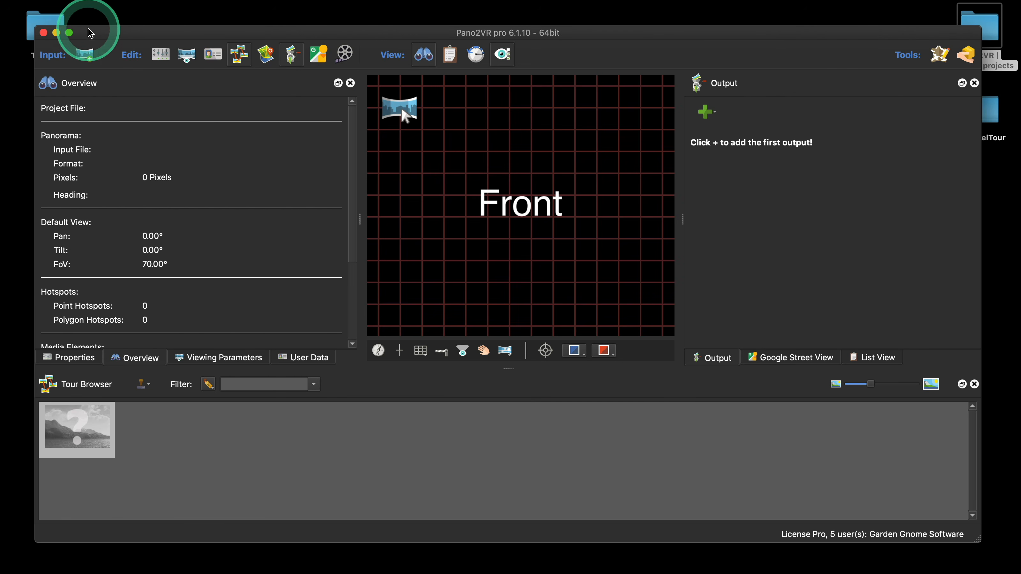
Review the Advanced preferences, including the output overwrite confirmation and the large project options, and accept the dialog
click(54, 7)
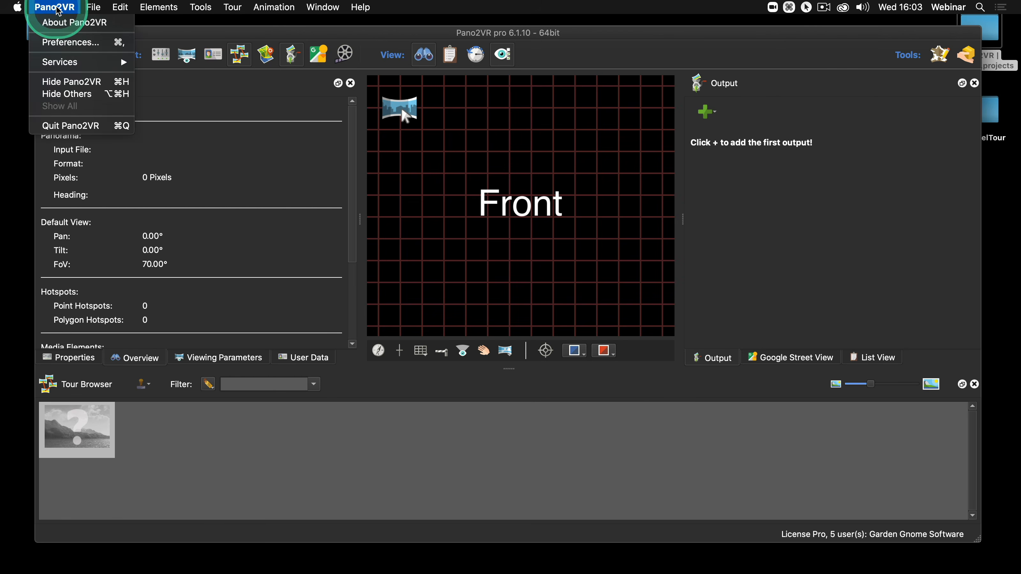
click(69, 42)
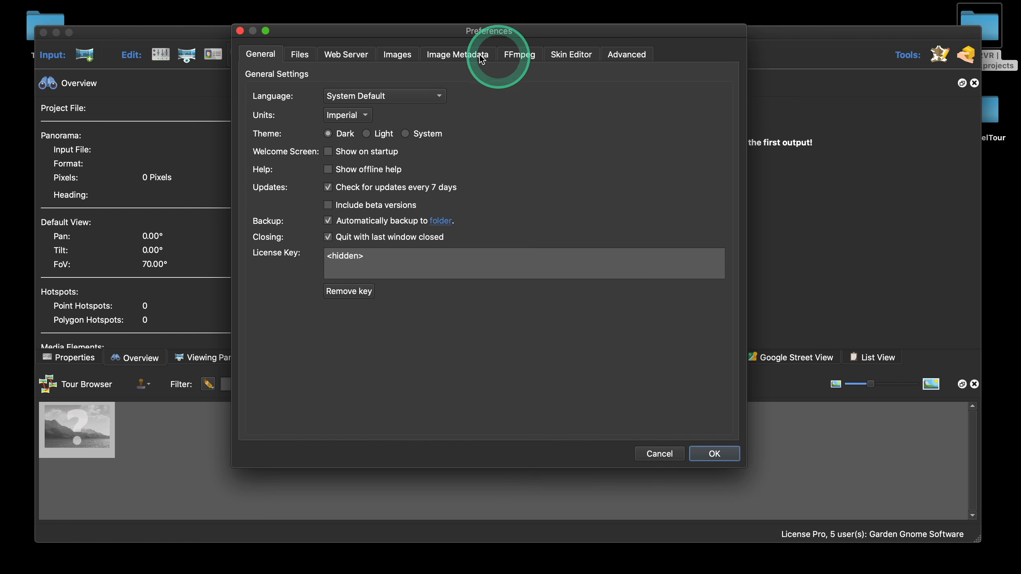
click(625, 60)
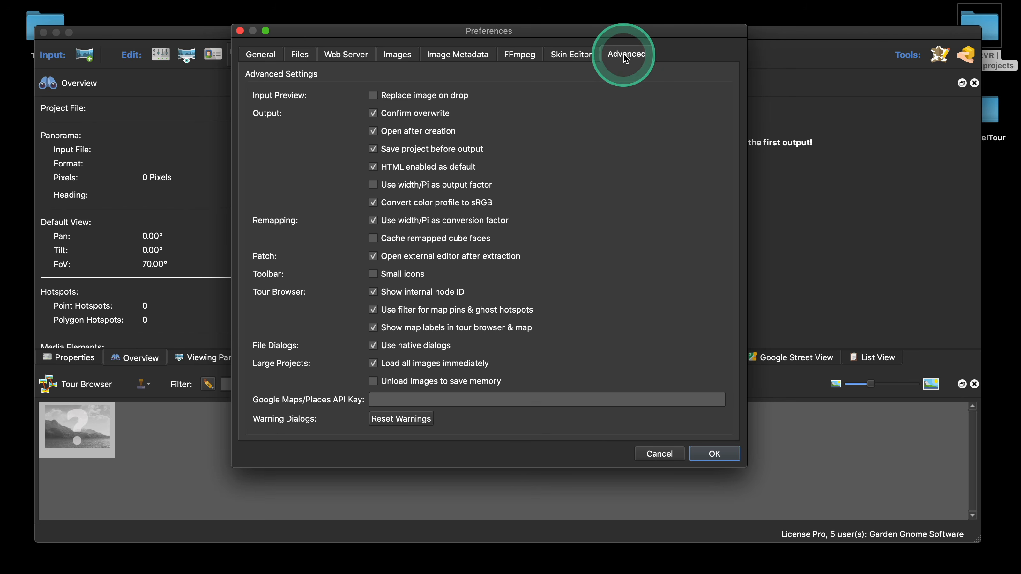
click(412, 117)
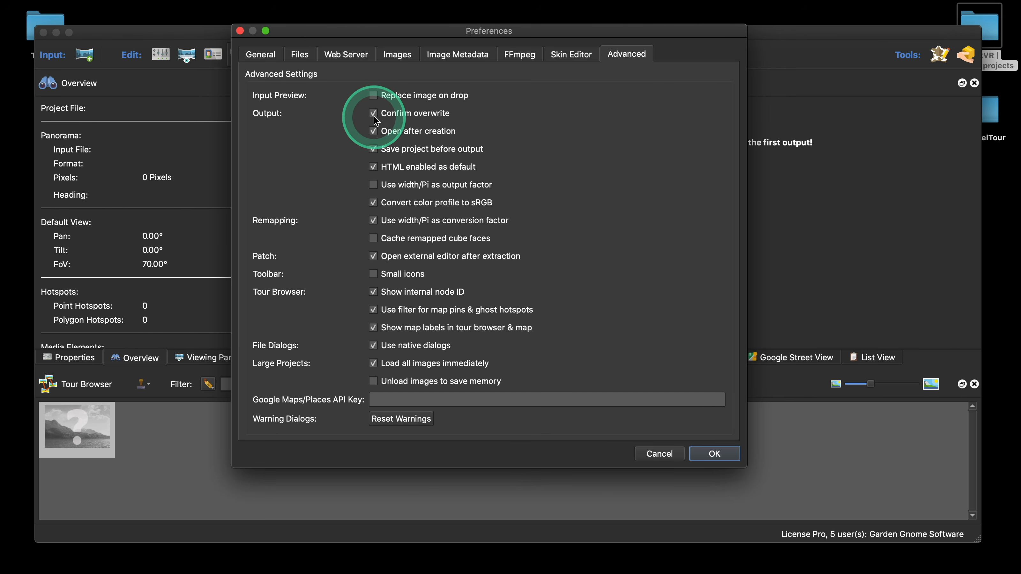
click(708, 453)
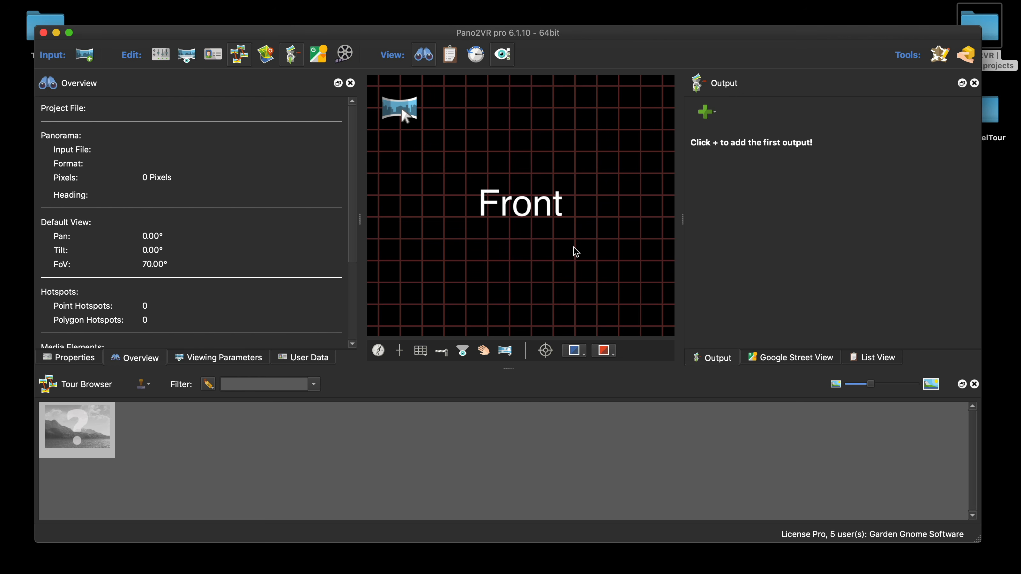
Reopen the preferences and review the language choices in the General settings and the memory size hint in the Images settings
drag(358, 33, 370, 49)
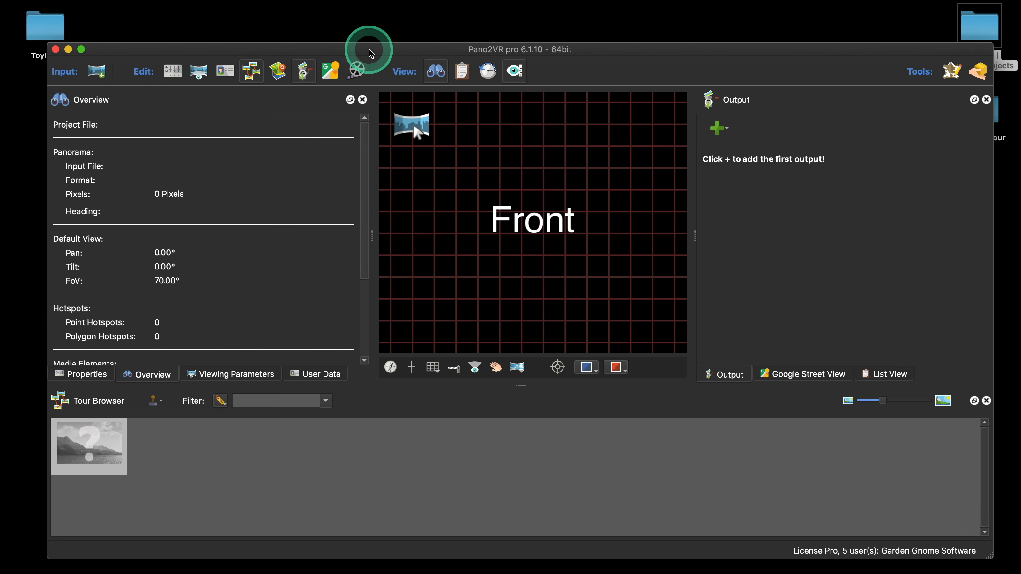
click(52, 7)
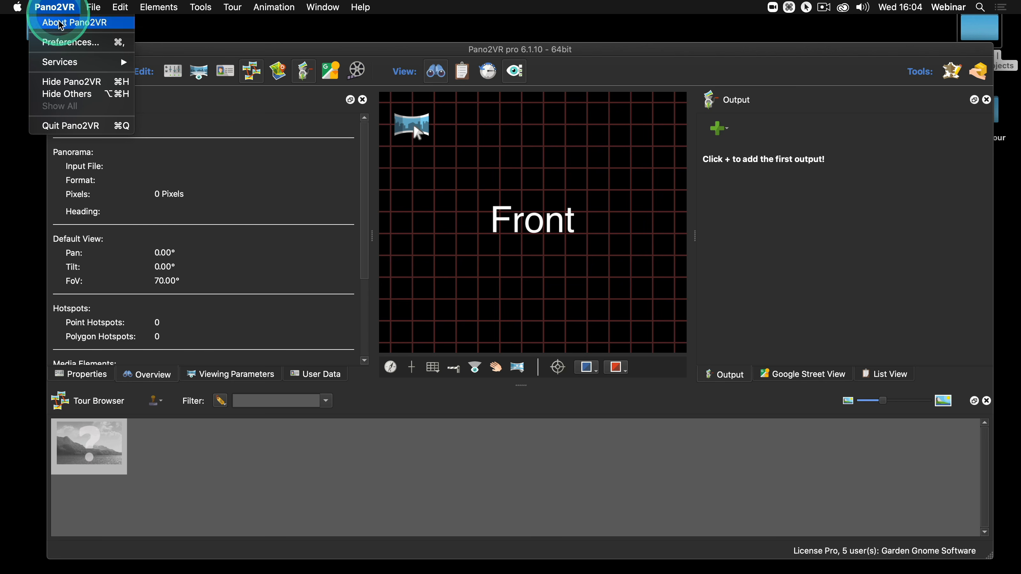
click(64, 42)
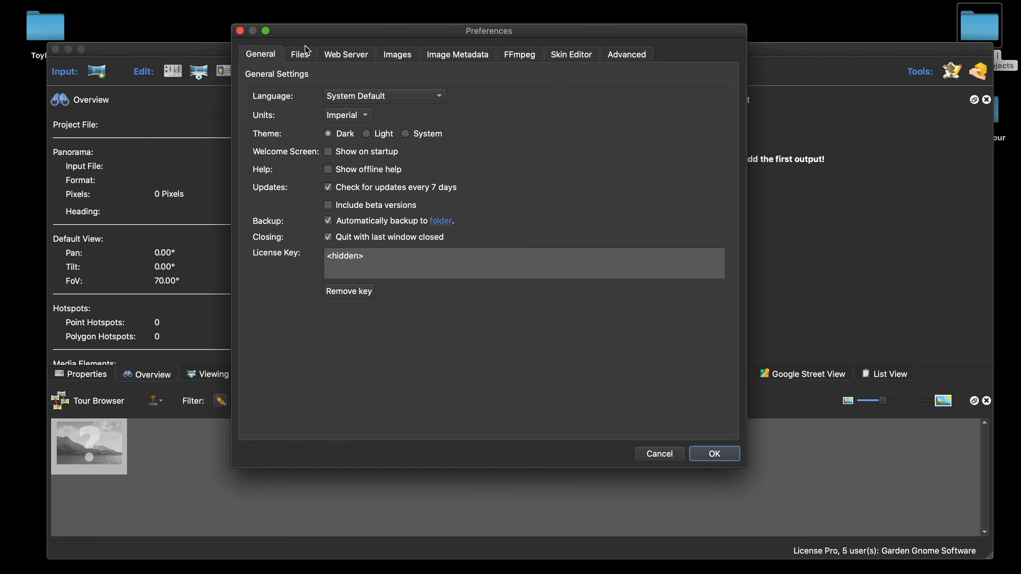
key(space)
key(space)
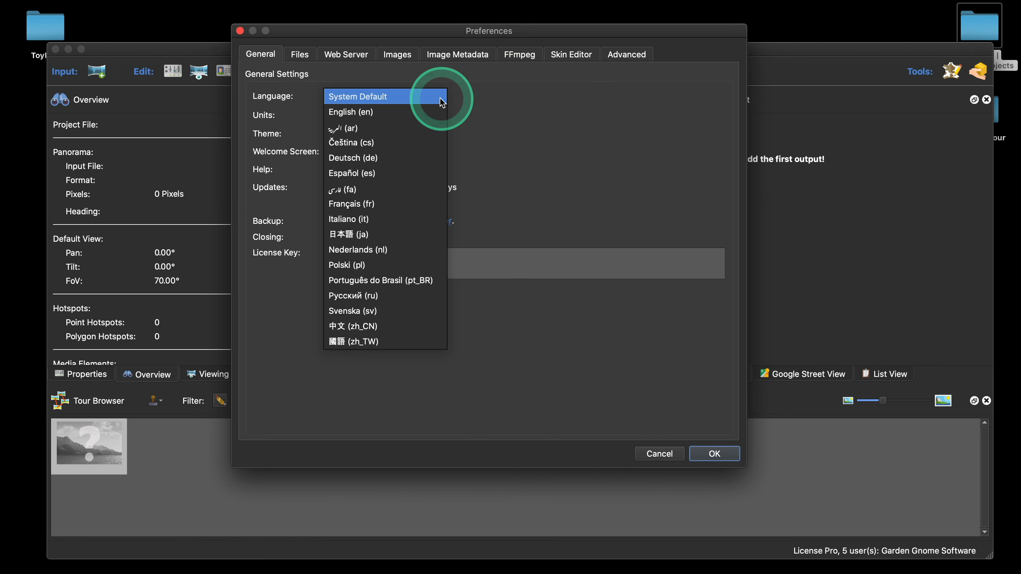
click(504, 113)
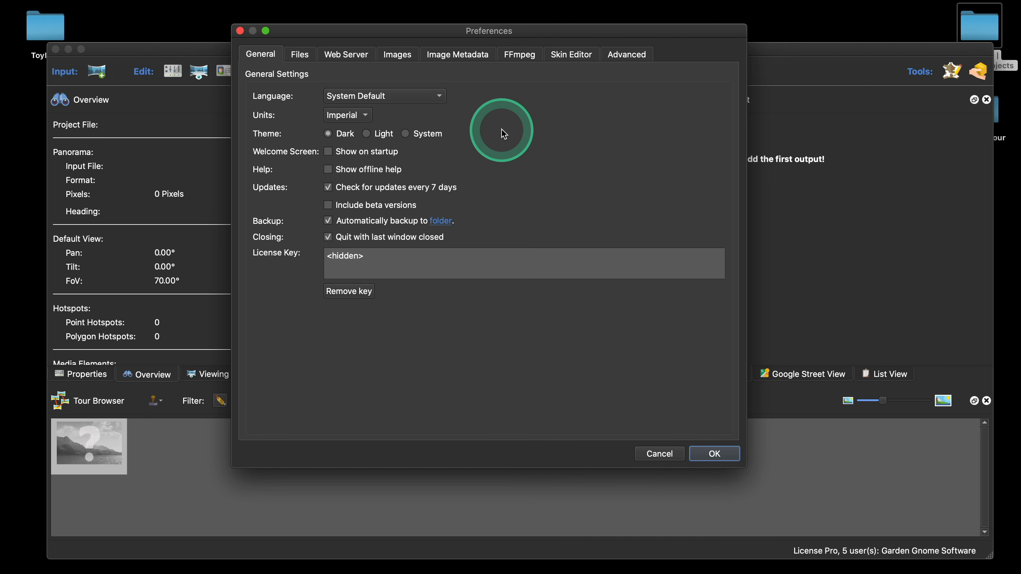
click(397, 55)
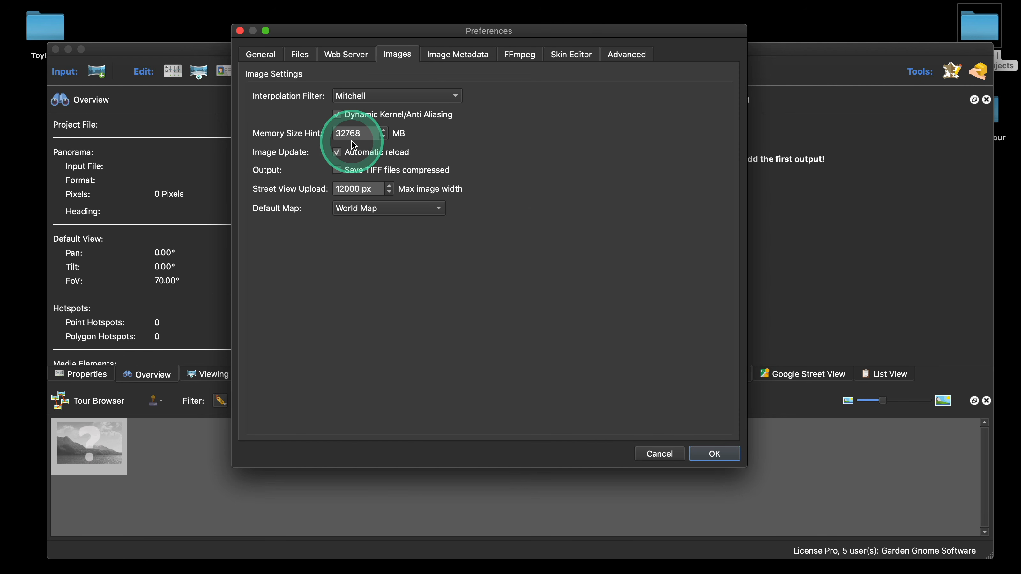
Create a folder named ImageCache on the Desktop and set it as the image cache location in the Files preferences
click(300, 56)
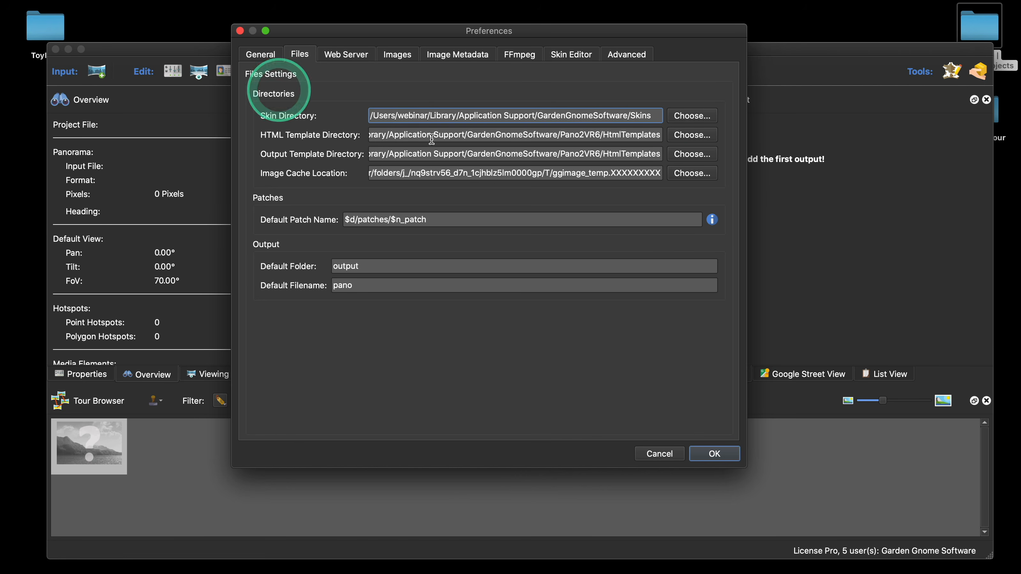
click(689, 179)
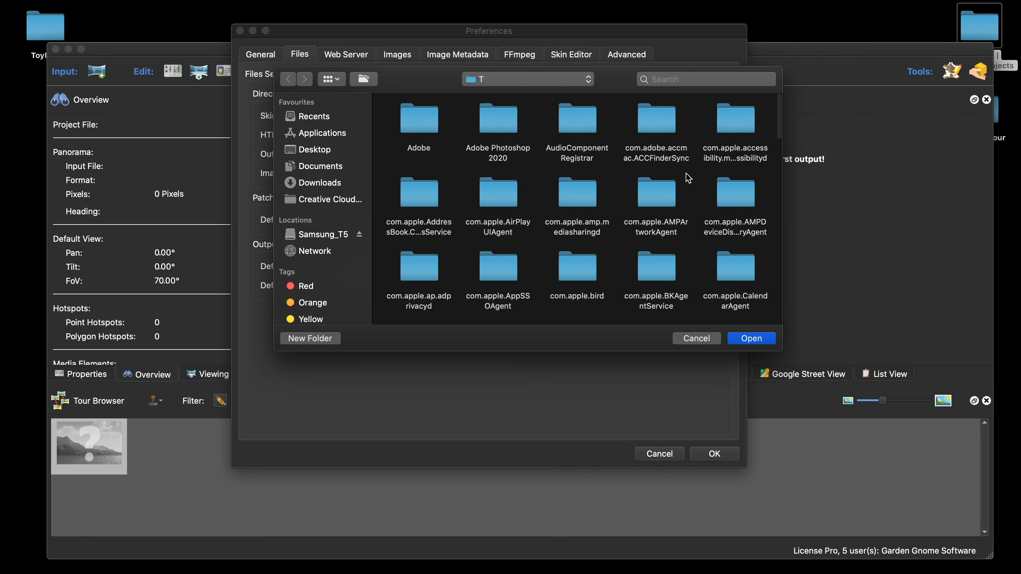
click(312, 156)
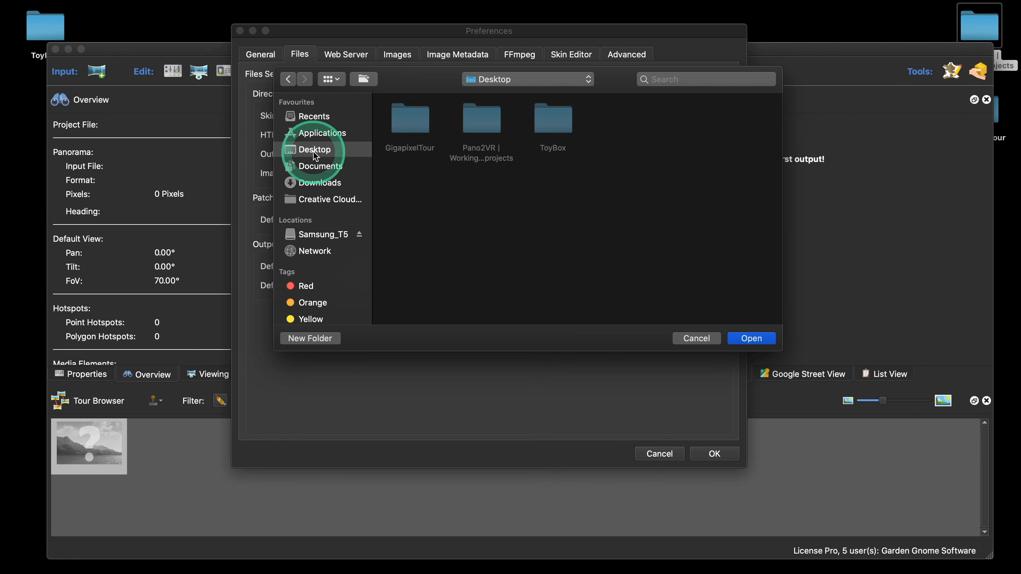
click(323, 342)
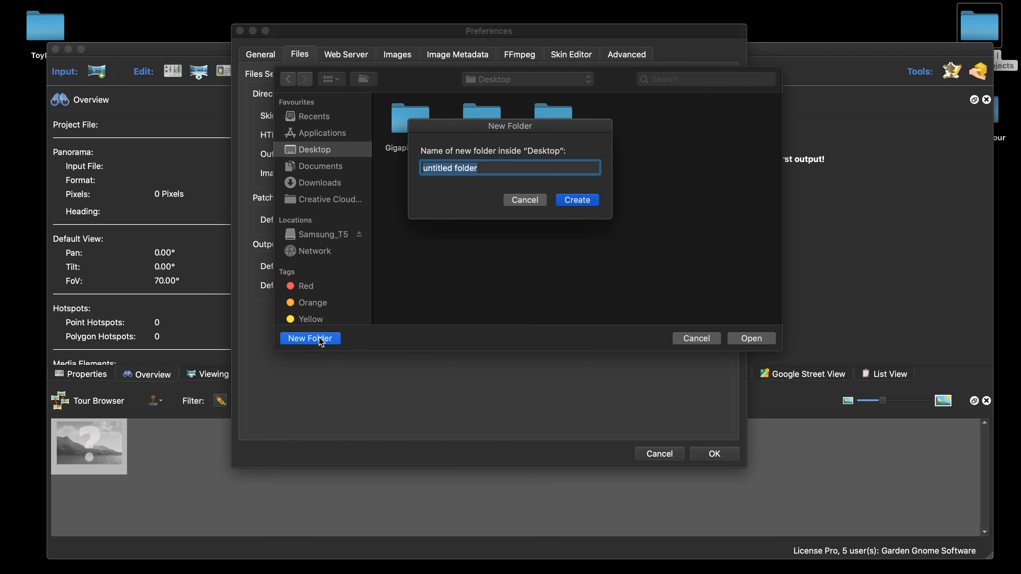
text(ImageCache)
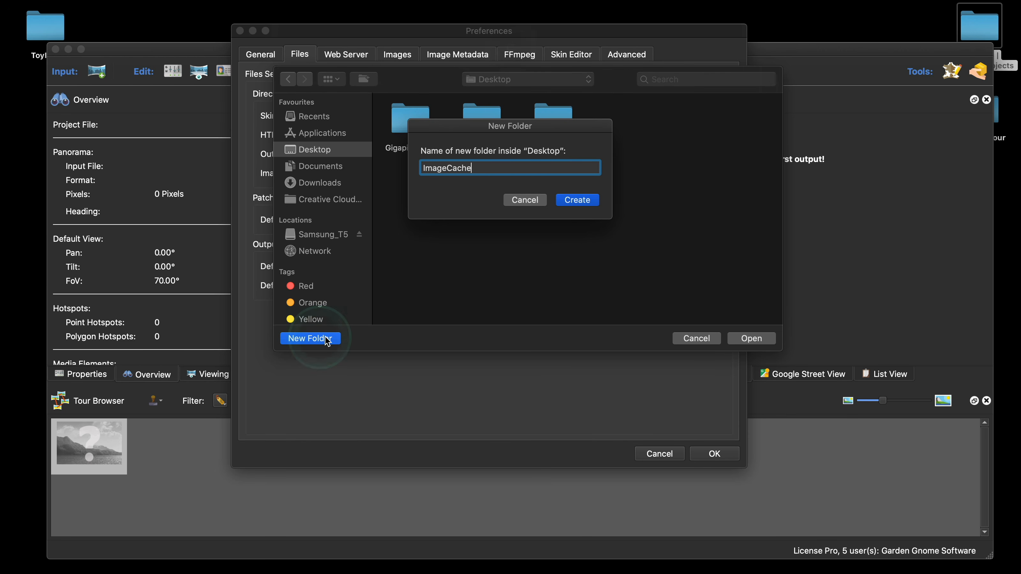
click(578, 200)
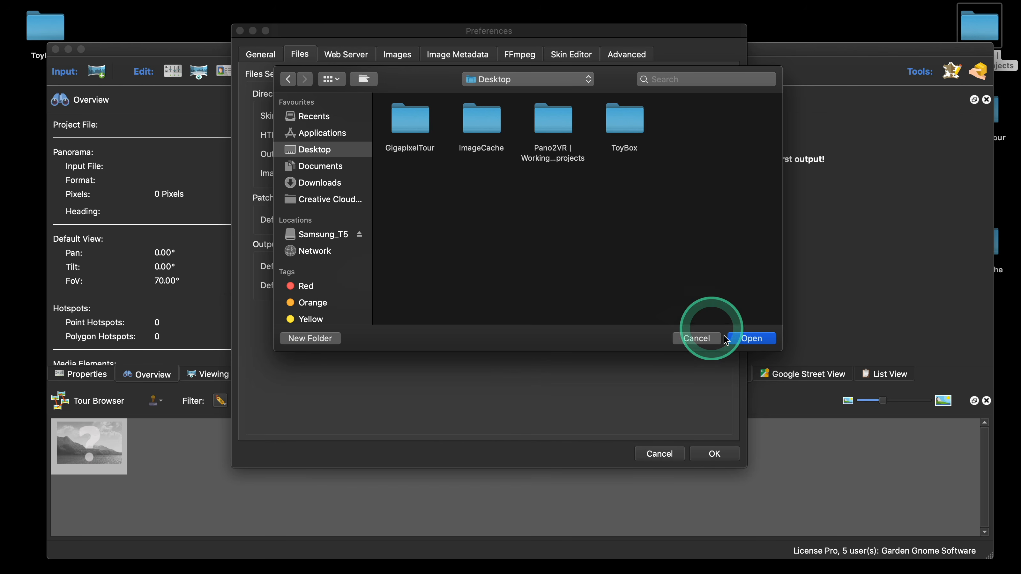
click(751, 338)
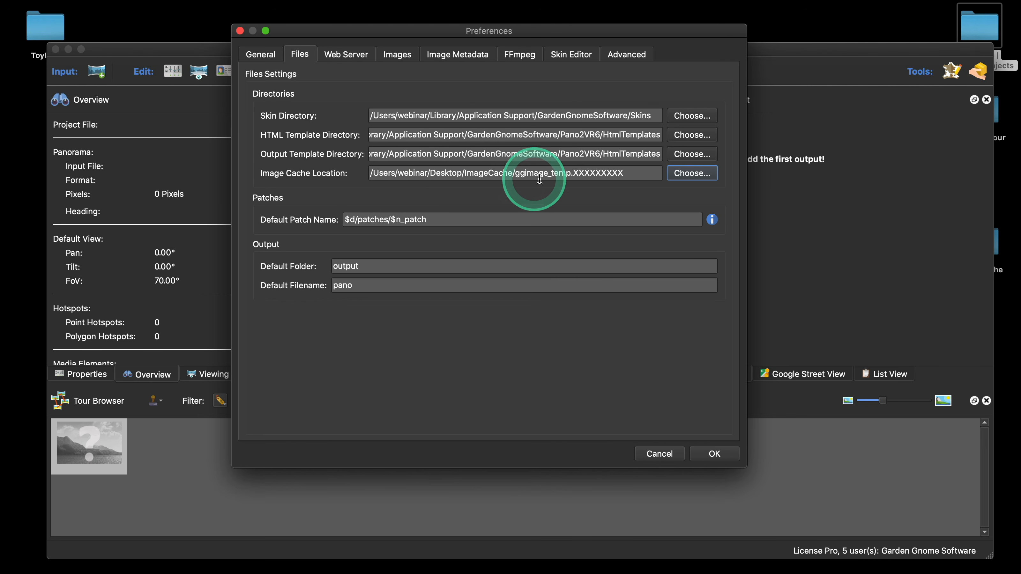
click(713, 451)
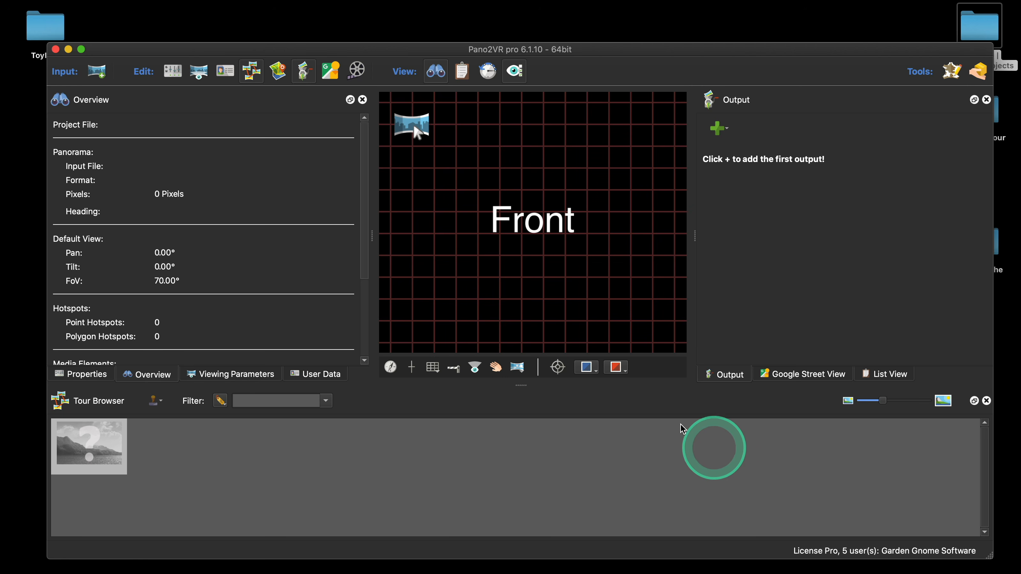
Restart Pano2VR and move the ImageCache folder beside the ToyBox folder on the desktop
click(56, 49)
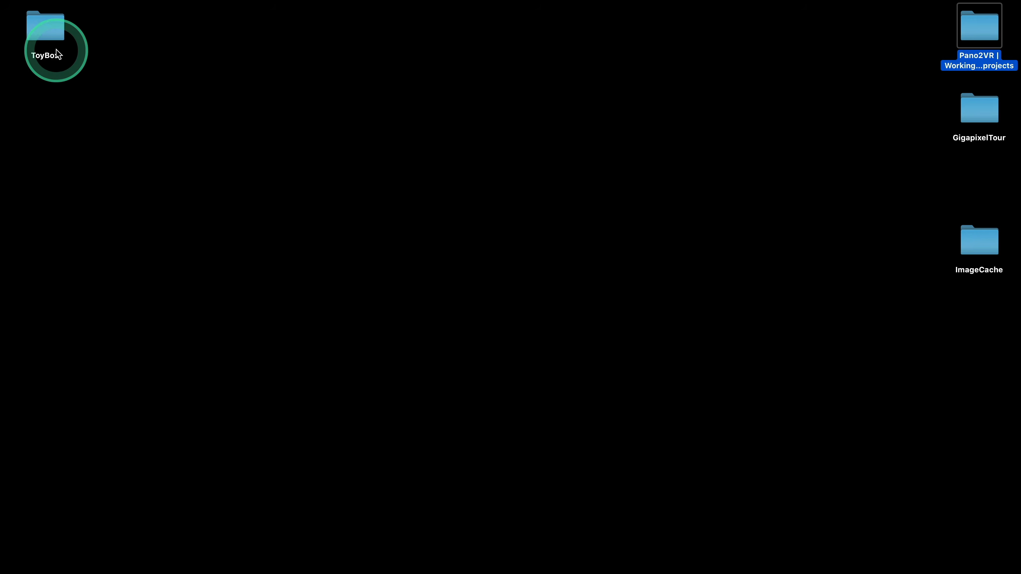
drag(985, 249, 100, 33)
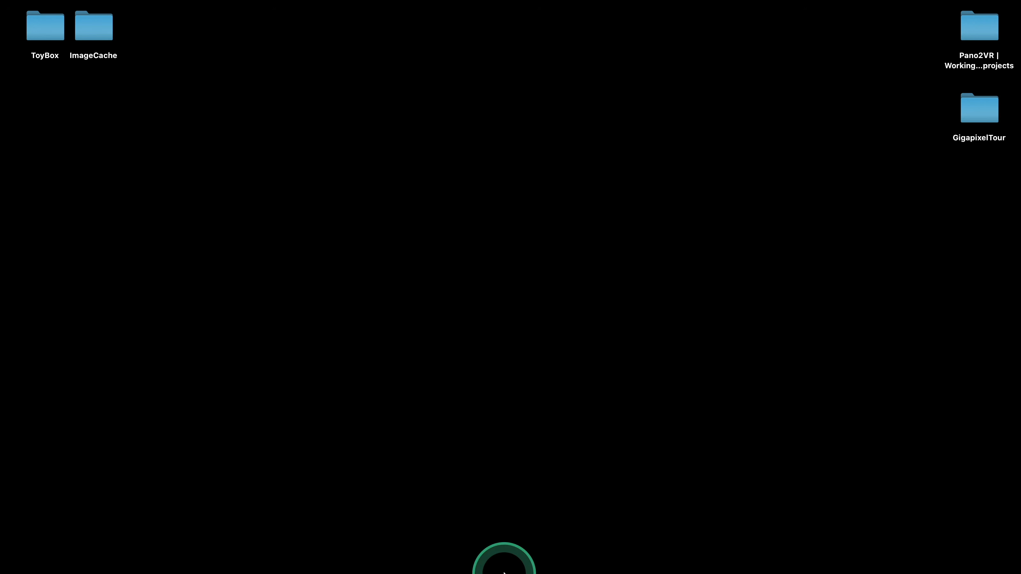
mouse_move(504, 572)
click(473, 545)
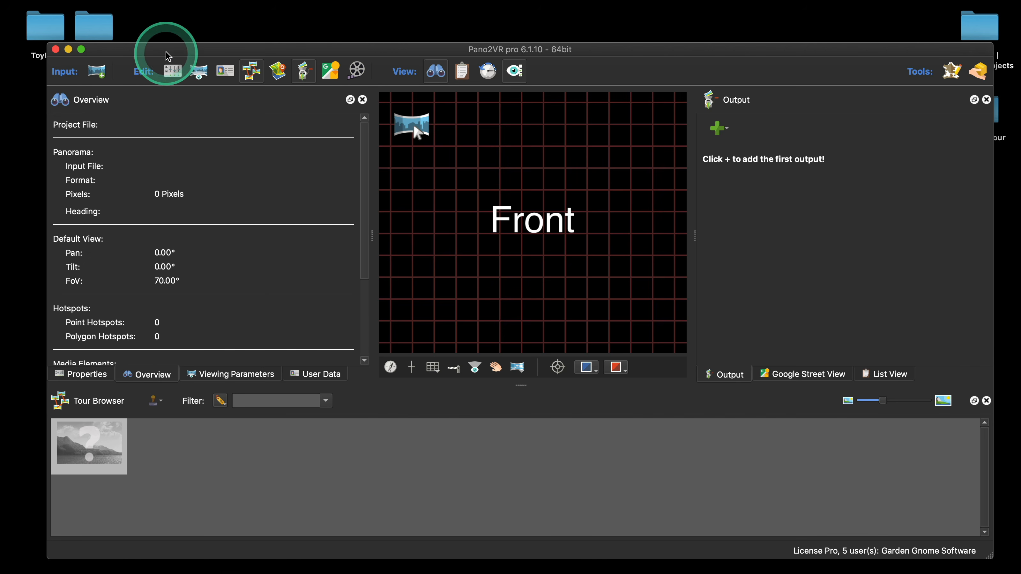
Check the image cache location in the Files preferences
click(54, 7)
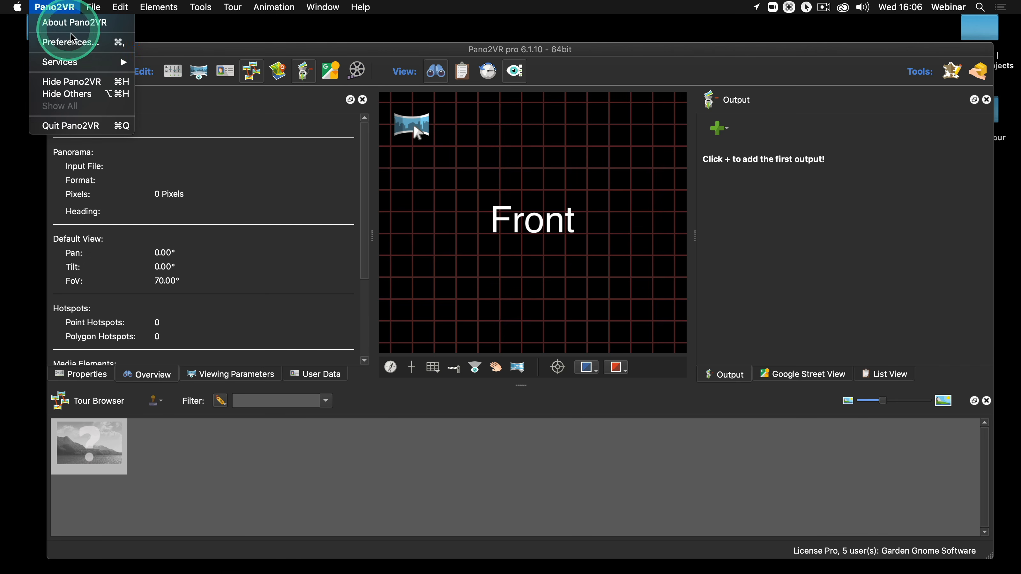
click(73, 41)
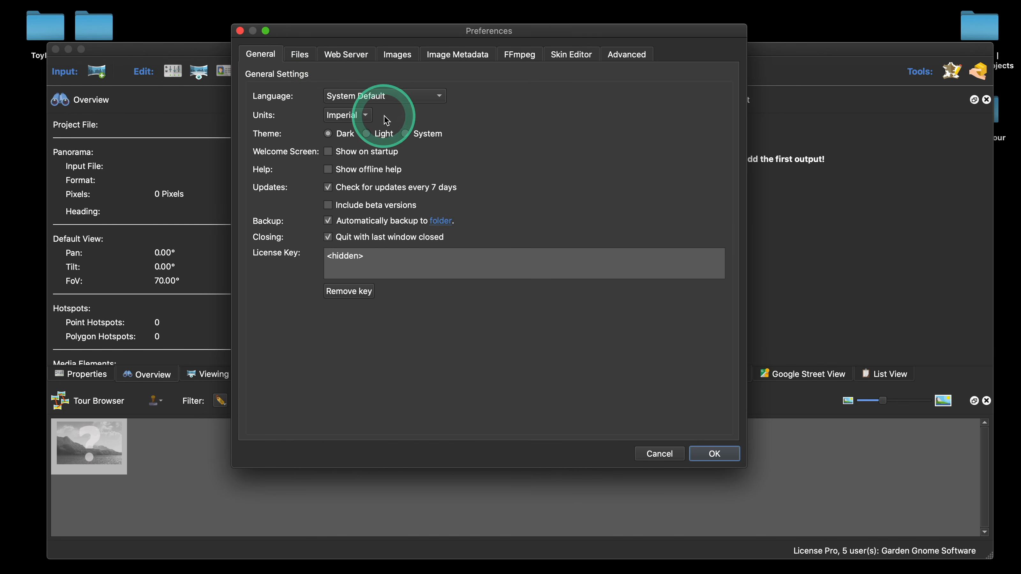
click(300, 54)
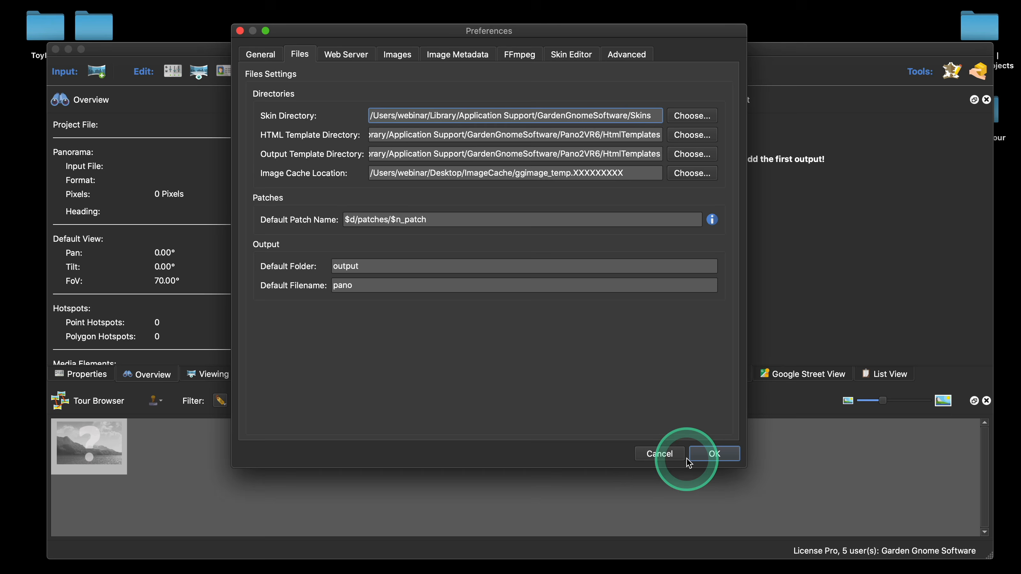
Close the preferences and check the file info of the temporary cache file in the ImageCache folder
click(667, 454)
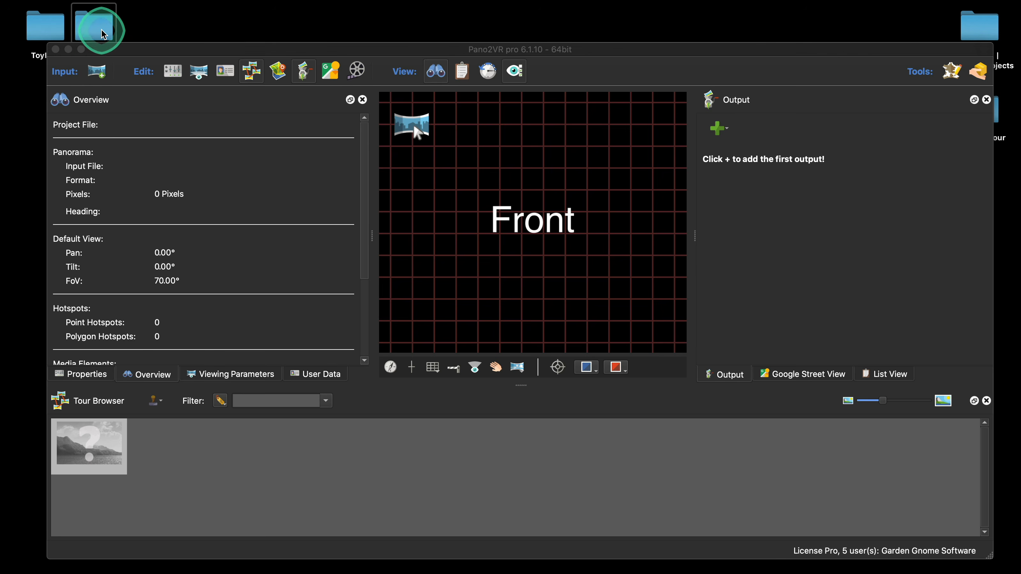
double_click(104, 35)
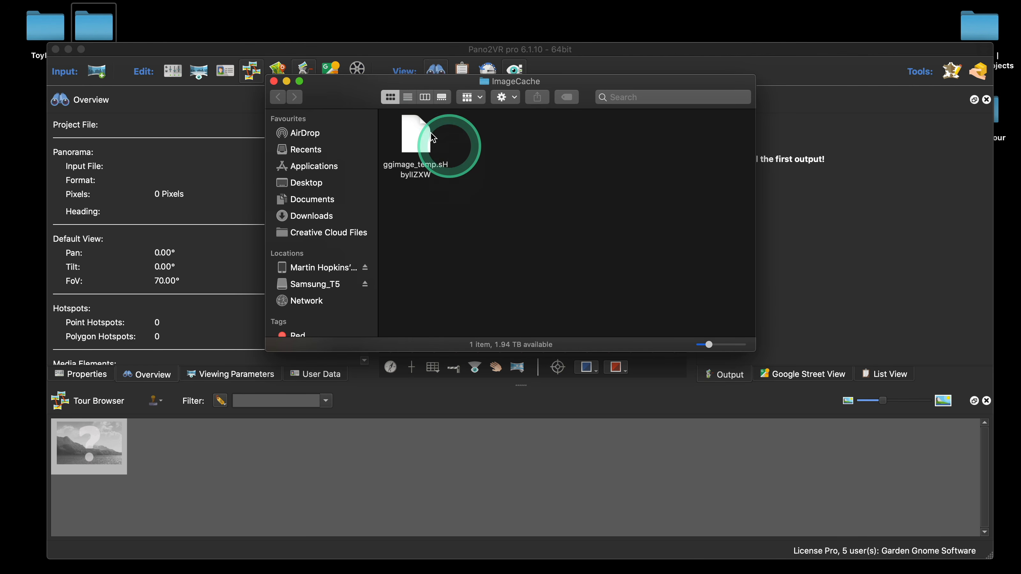
right_click(422, 142)
mouse_move(446, 163)
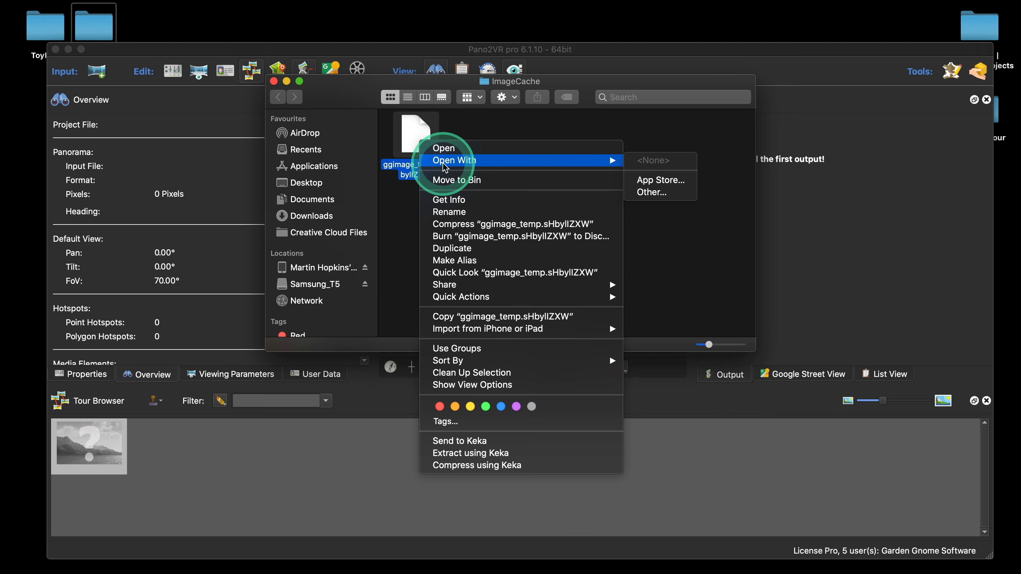
click(452, 201)
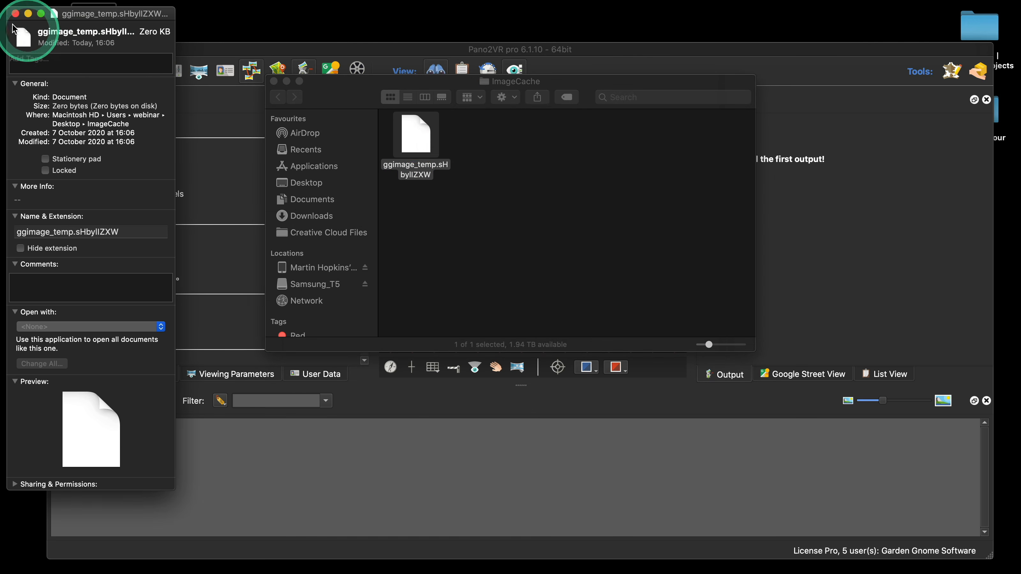
click(15, 13)
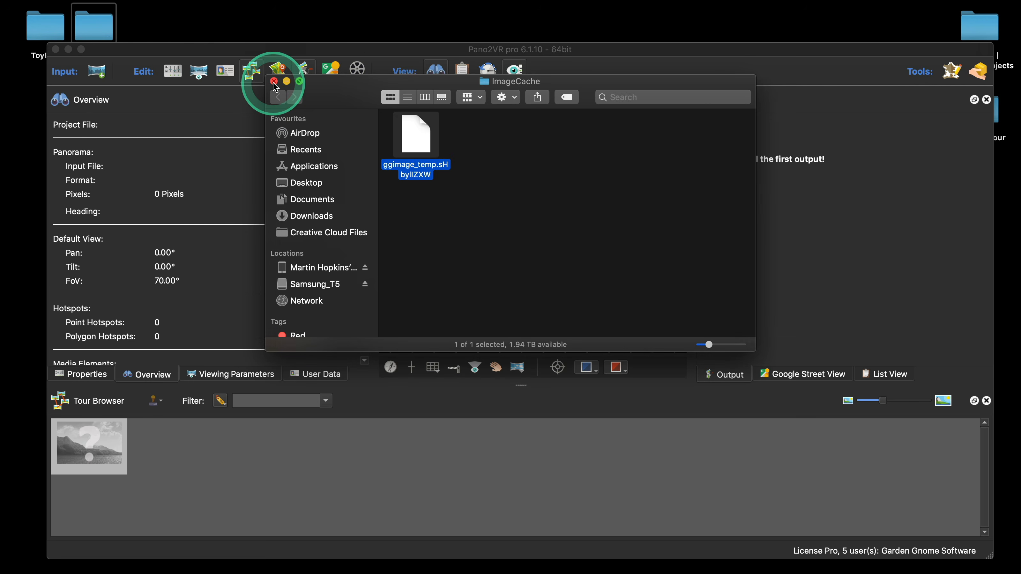
click(273, 80)
Add the JPEG_625 folder of panoramas from the "Pano2VR | Working with large projects" desktop folder to the tour
mouse_move(367, 52)
mouse_down()
mouse_move(363, 71)
mouse_move(356, 59)
mouse_up()
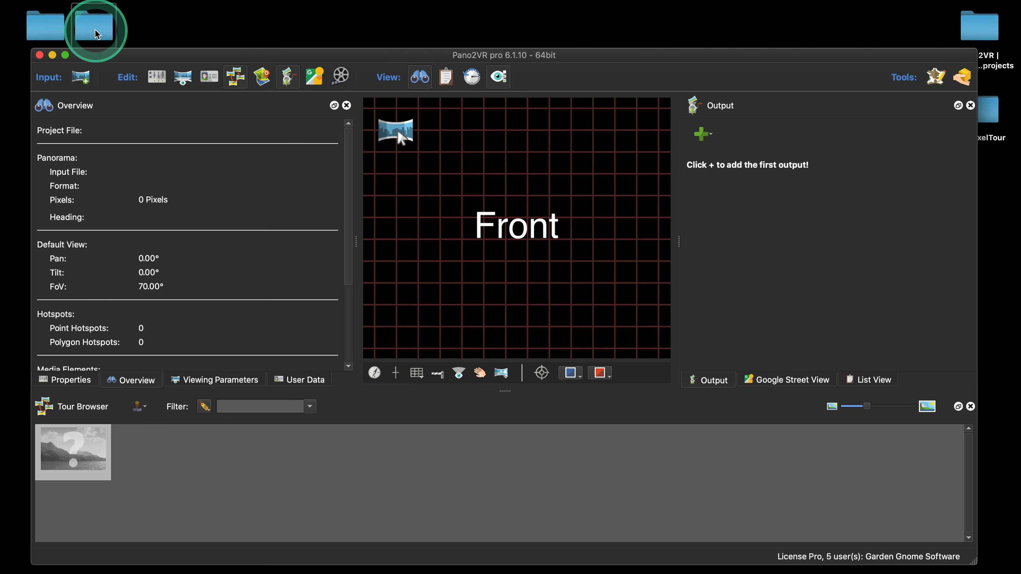
drag(866, 68, 864, 120)
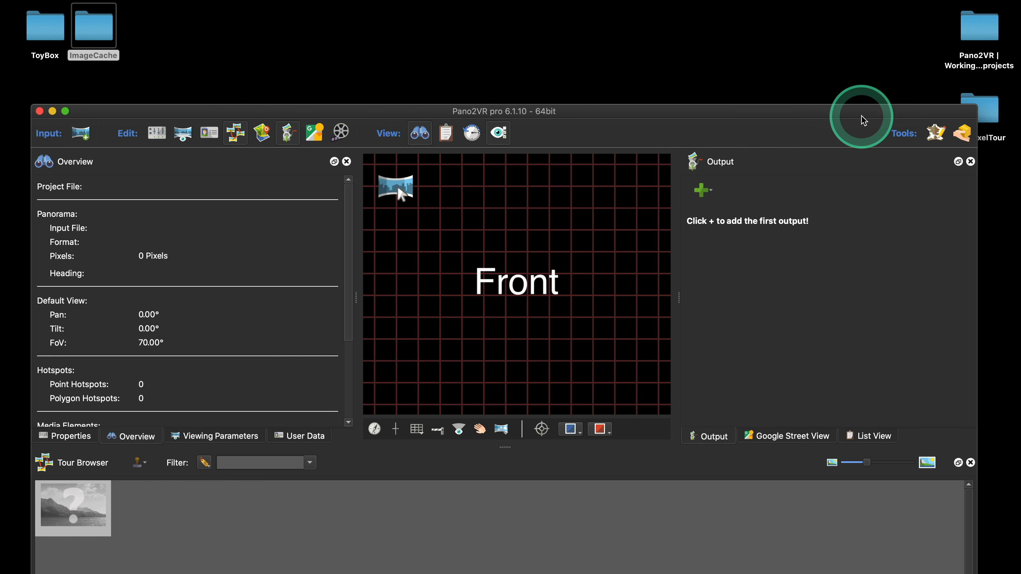
click(981, 39)
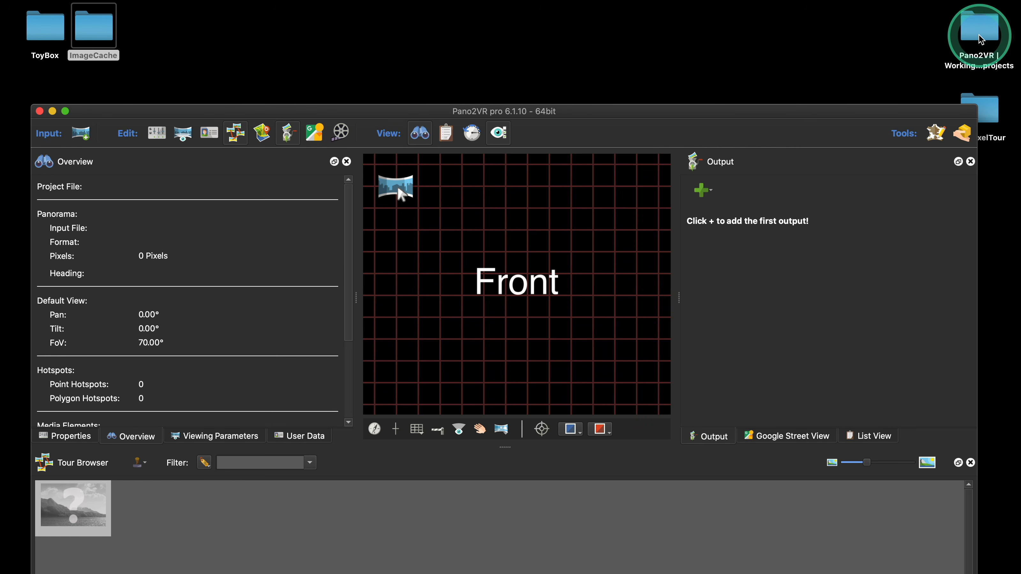
double_click(981, 38)
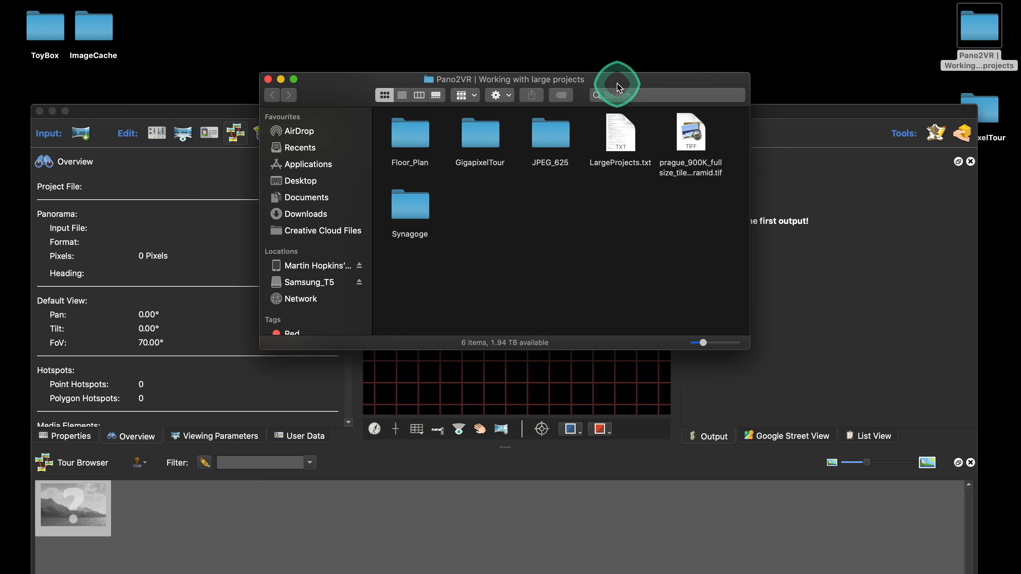
drag(618, 83, 436, 11)
drag(377, 78, 540, 308)
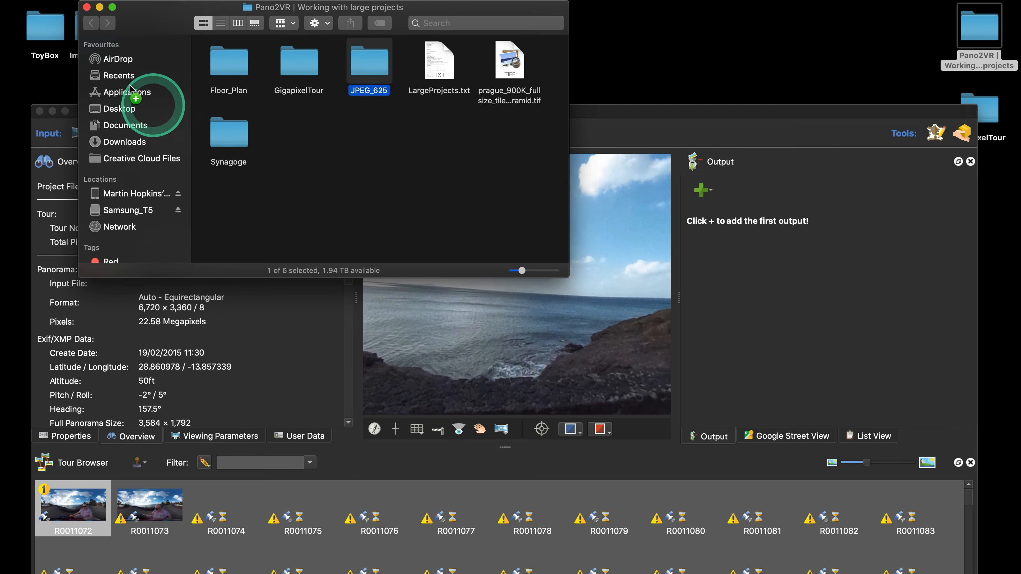
click(86, 7)
drag(336, 117, 340, 46)
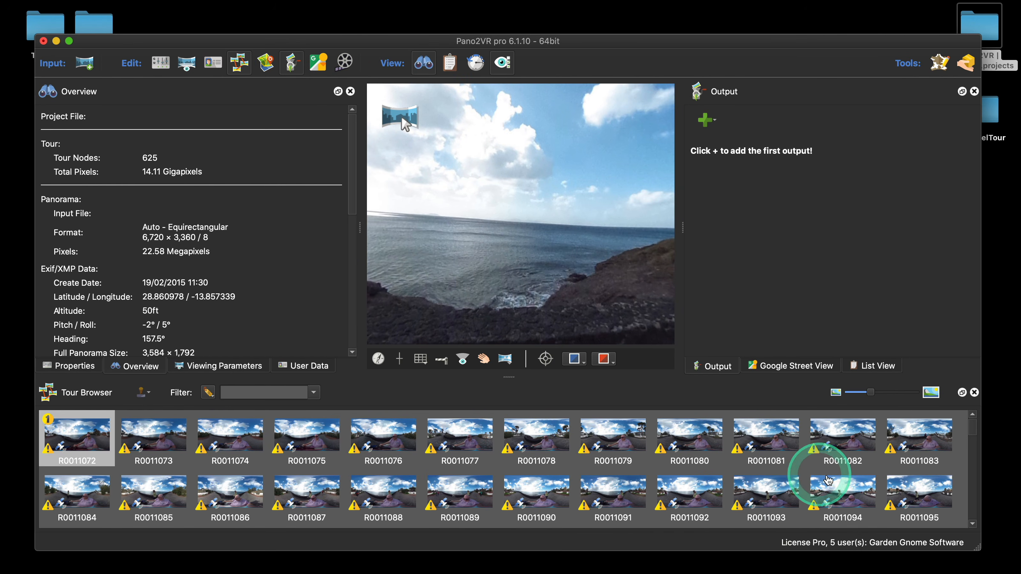
Browse the tour's panorama thumbnails to examine how their previews load, returning to the first nodes
click(973, 432)
click(973, 432)
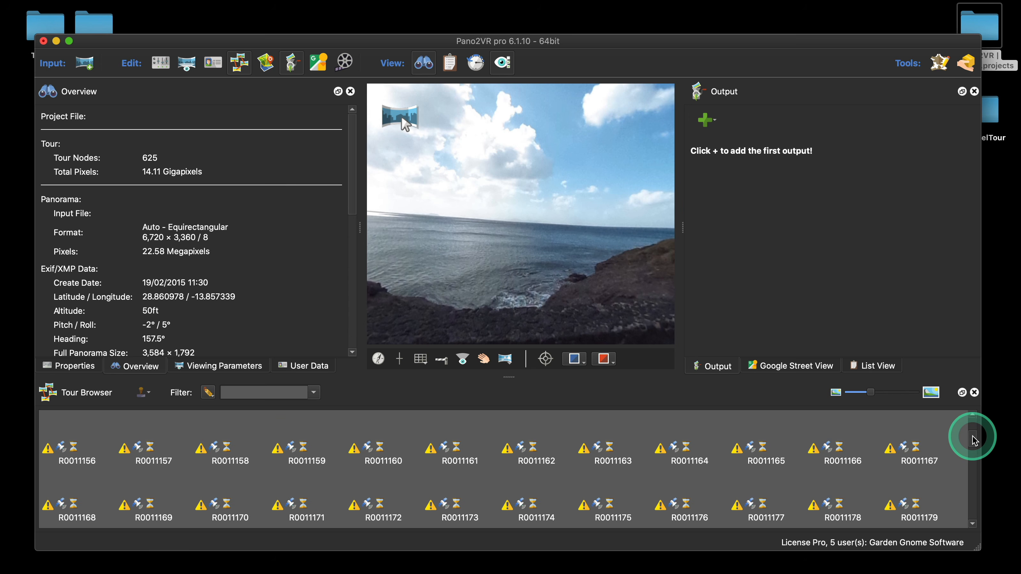
click(765, 454)
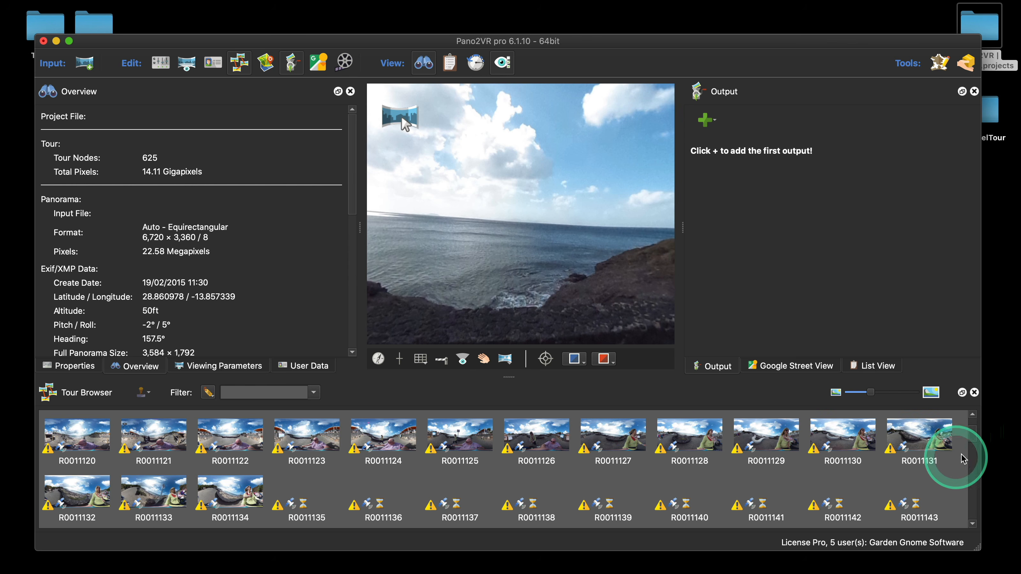
click(973, 441)
click(973, 441)
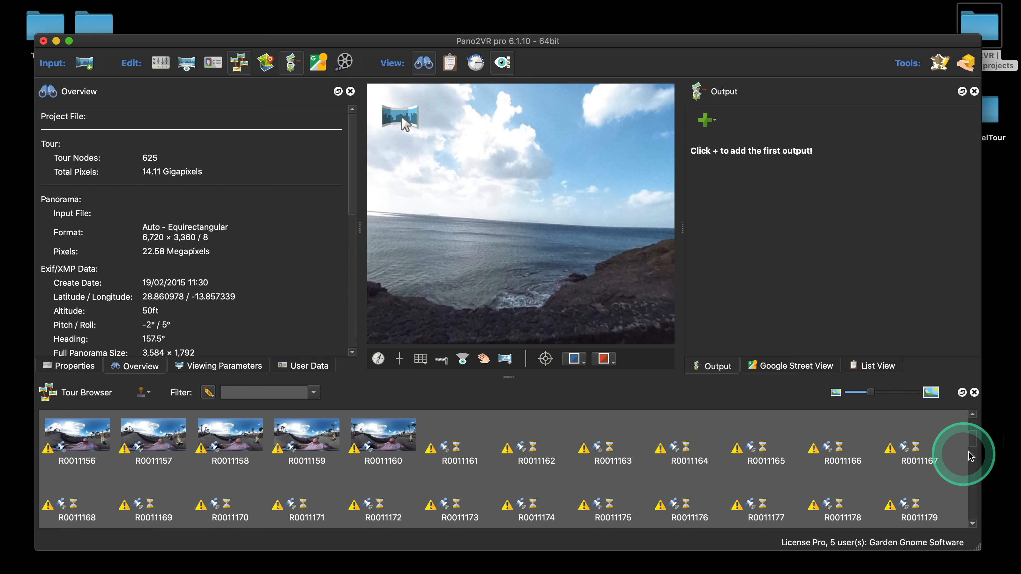
drag(973, 436, 973, 428)
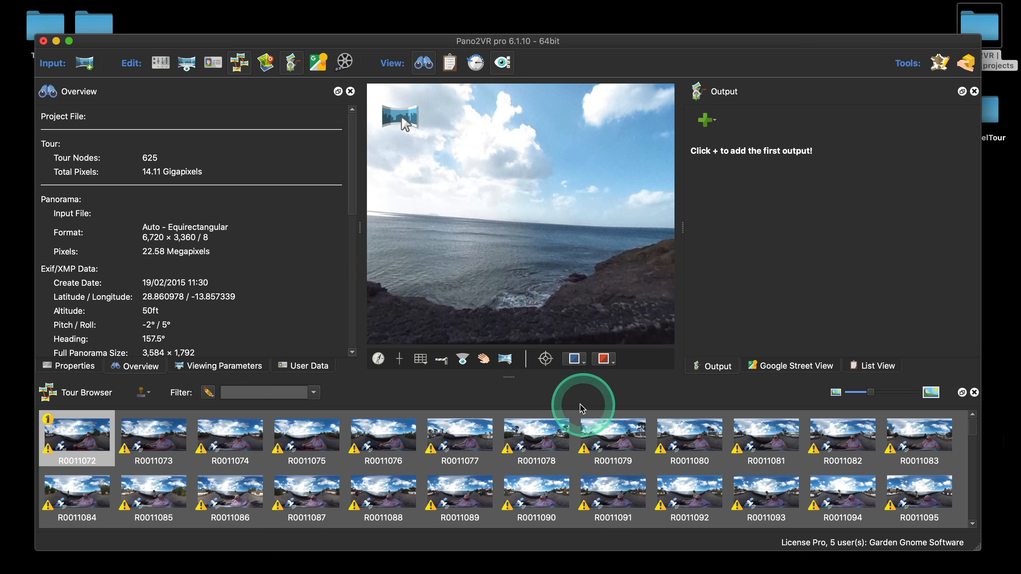
Link panorama R0011072 to R0011073 with a tour node hotspot placed over the sea wall
drag(513, 263, 588, 273)
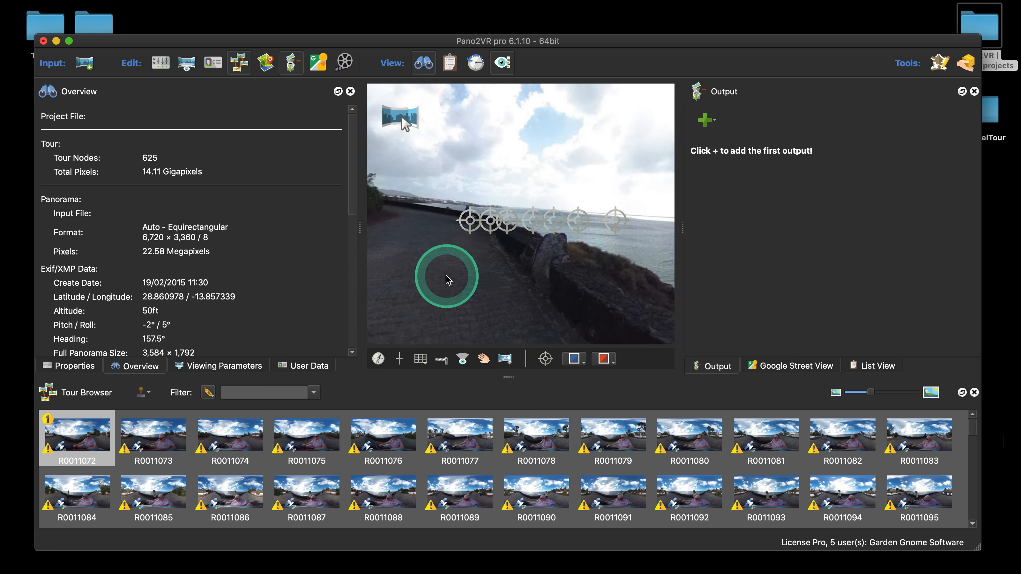
drag(447, 274, 534, 274)
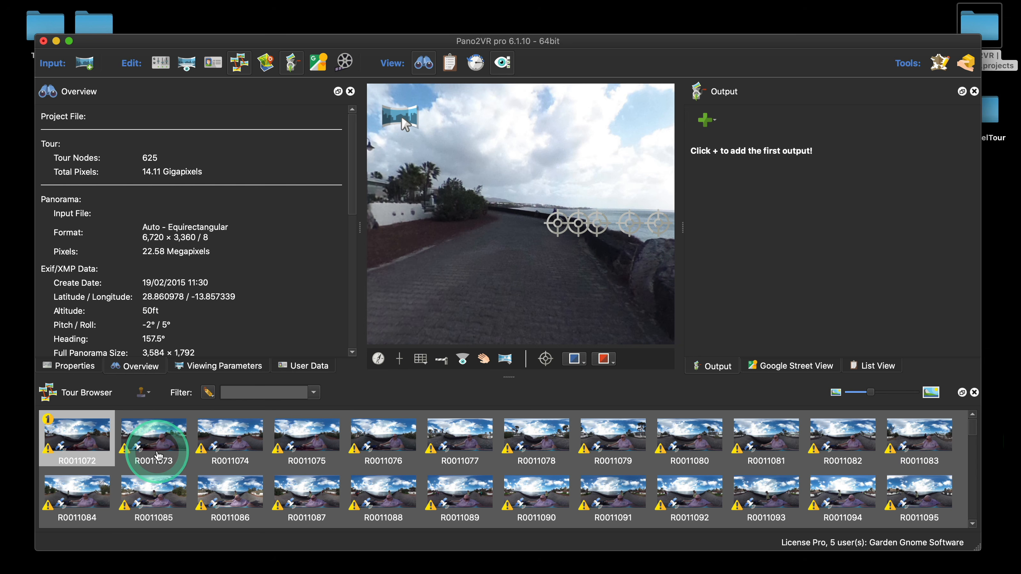
drag(158, 456, 627, 178)
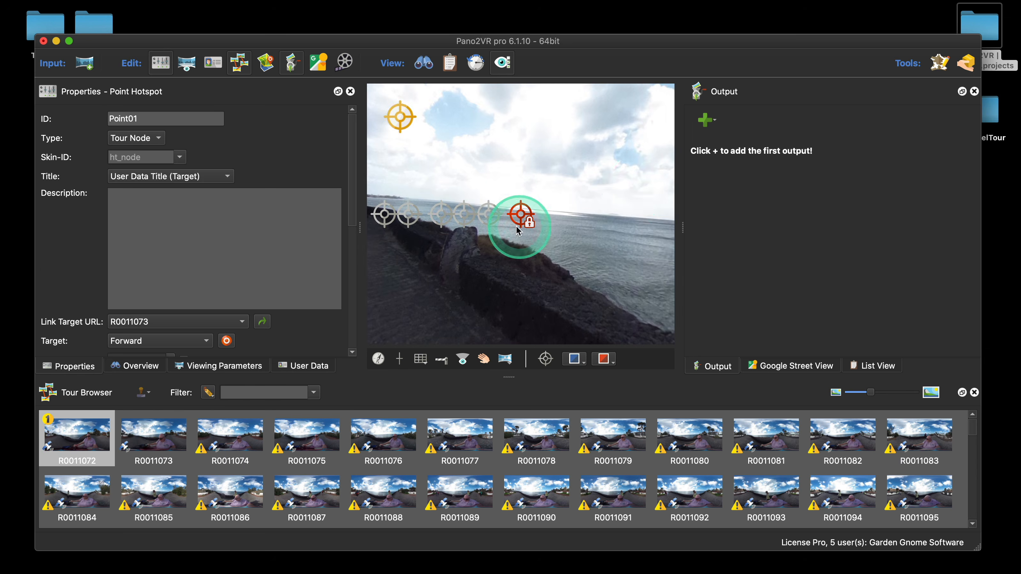
drag(478, 276, 538, 274)
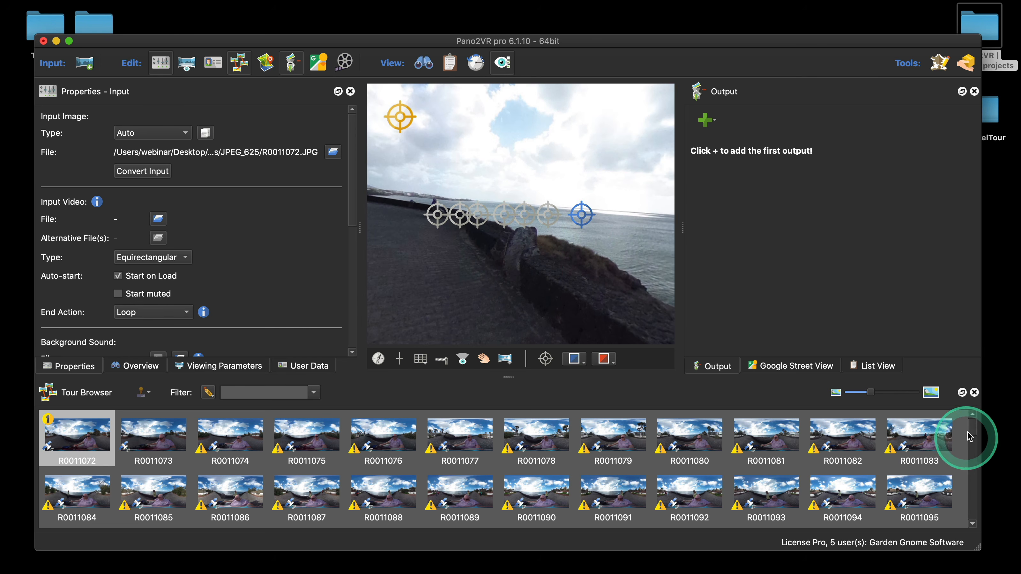
mouse_move(972, 430)
mouse_down()
mouse_move(972, 504)
mouse_move(969, 422)
mouse_up()
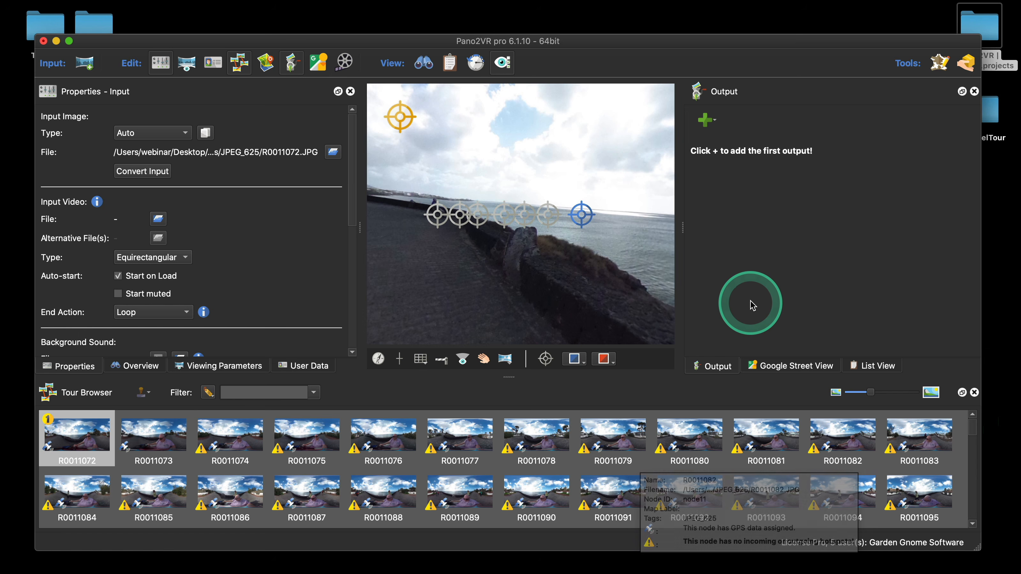
Link the tour nodes on the World Map with Automatic Linking Closest Nodes and close the Tour Map
click(267, 68)
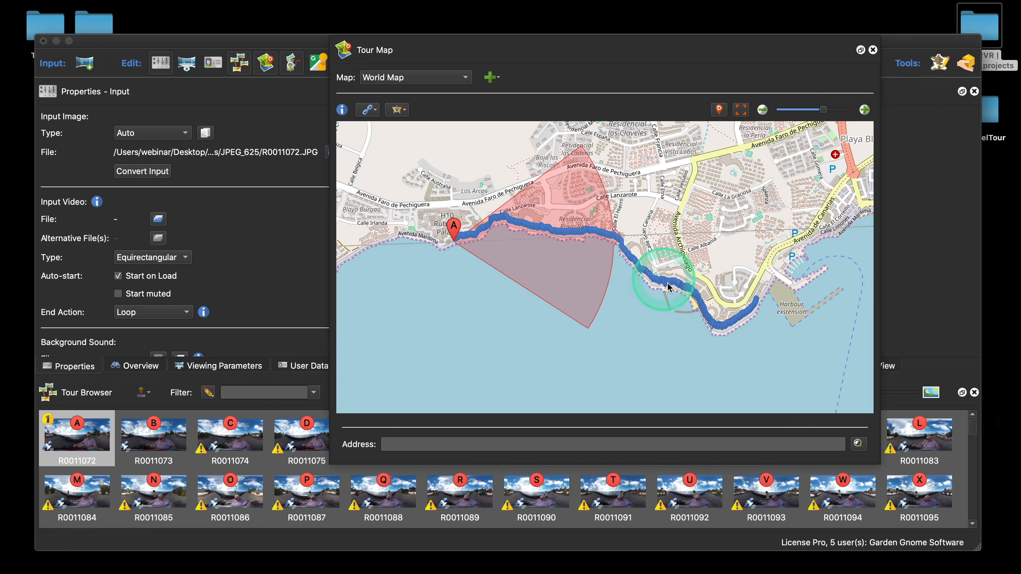
drag(660, 51, 598, 43)
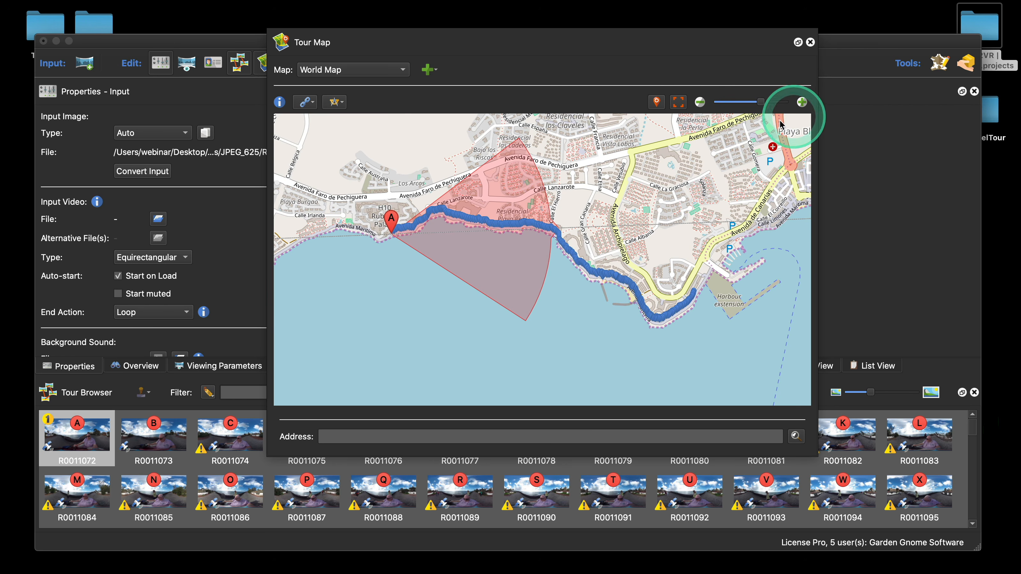
drag(490, 194, 511, 203)
mouse_move(576, 165)
mouse_down()
mouse_move(669, 194)
mouse_move(572, 212)
mouse_move(556, 314)
mouse_move(481, 315)
mouse_move(708, 263)
mouse_move(665, 300)
mouse_move(457, 336)
mouse_move(674, 300)
mouse_up()
click(801, 105)
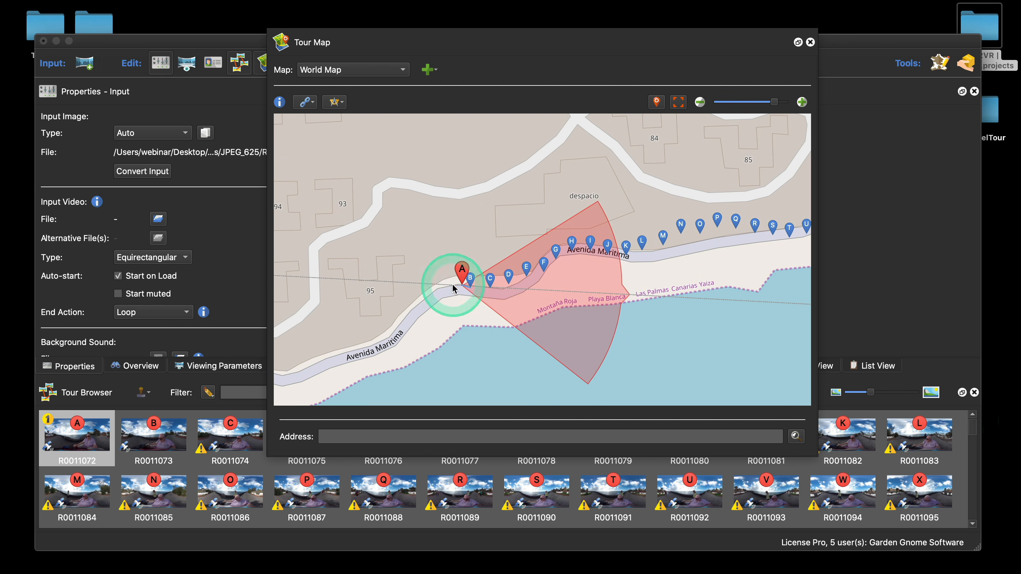
click(801, 101)
click(384, 310)
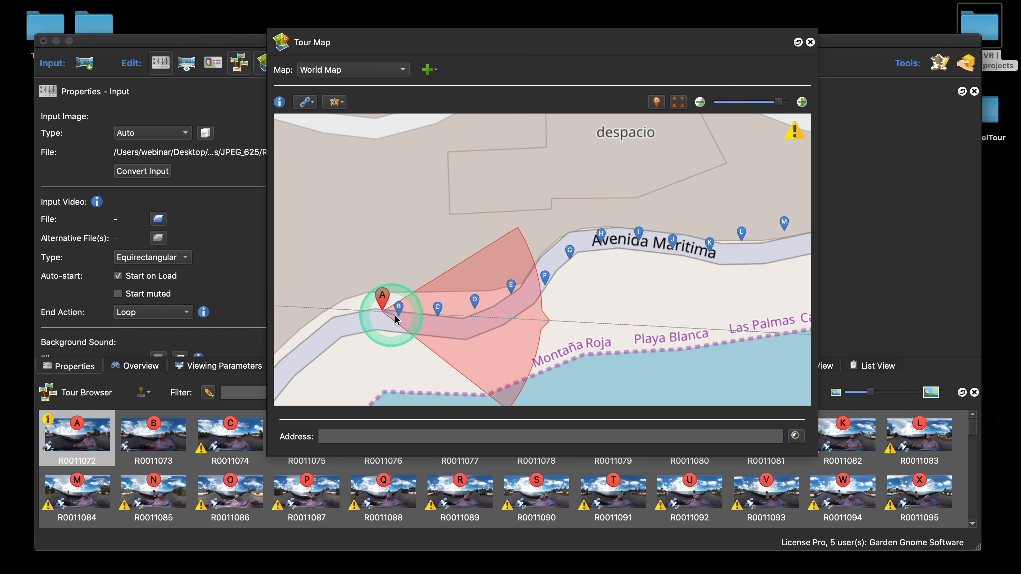
click(305, 102)
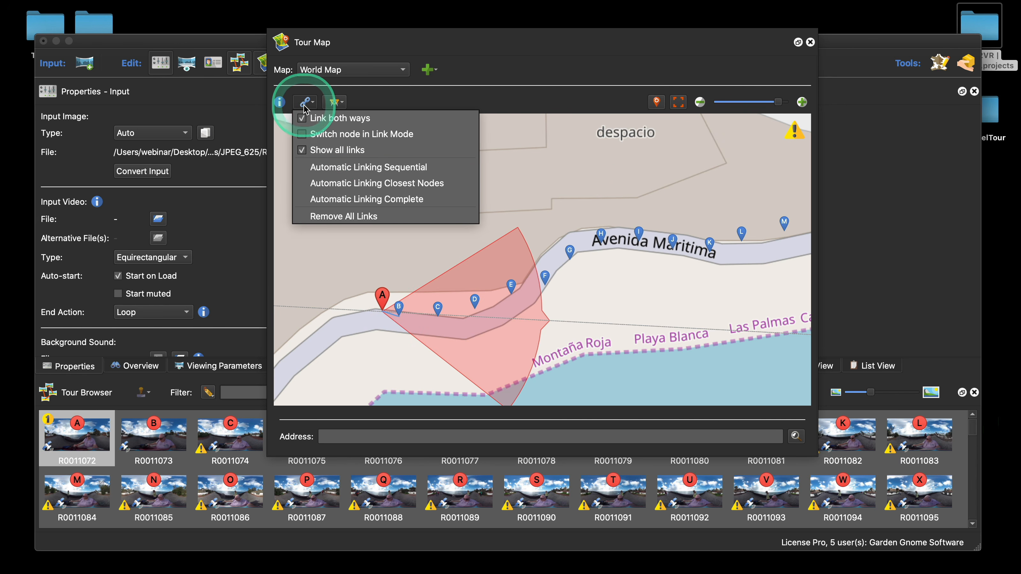
click(361, 184)
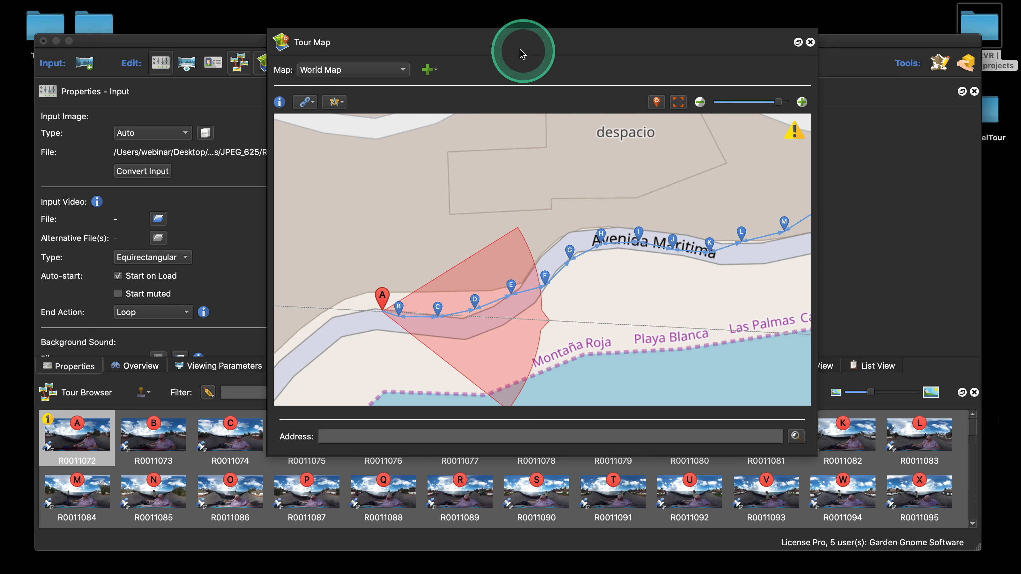
drag(341, 46, 394, 74)
click(266, 62)
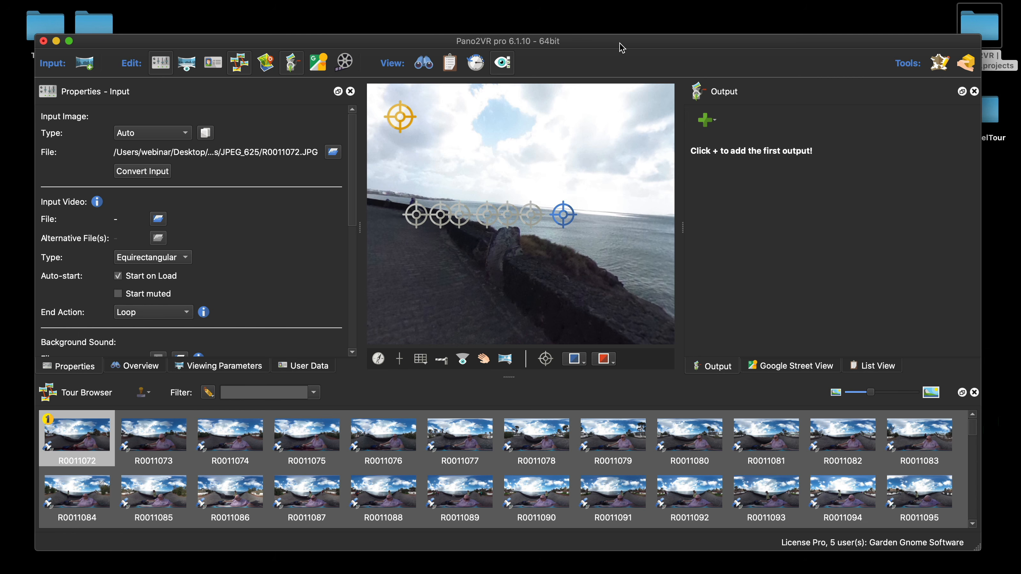
Look over the nodes further along the tour and check the temporary cache file's info in the ImageCache folder
drag(972, 433, 967, 465)
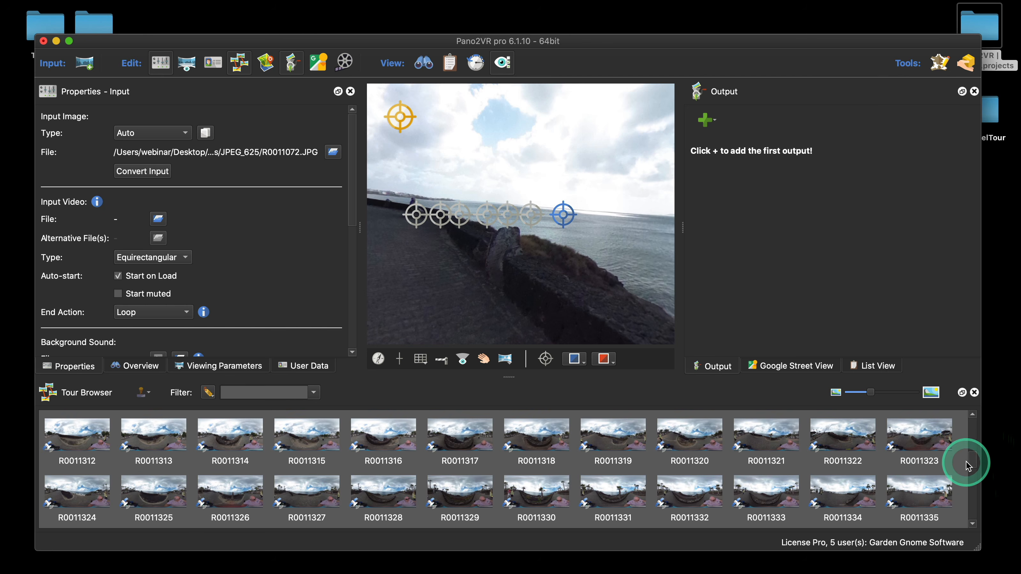
drag(137, 49, 140, 73)
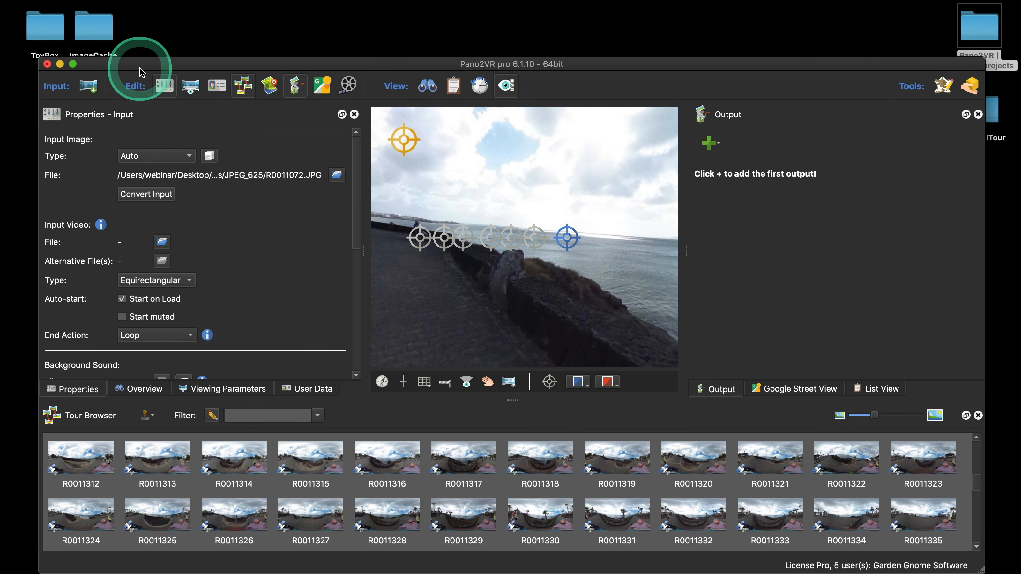
double_click(93, 26)
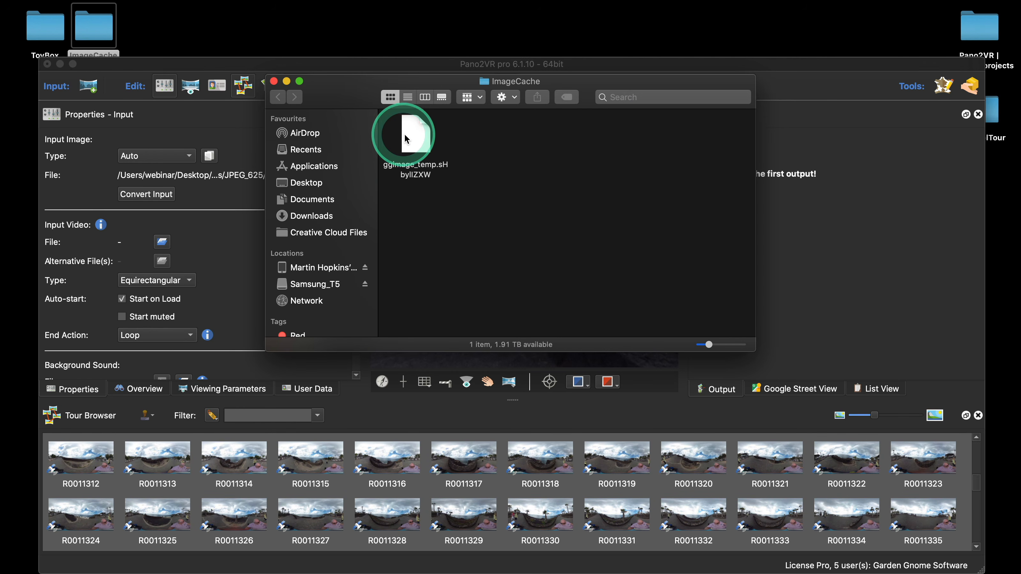
right_click(405, 137)
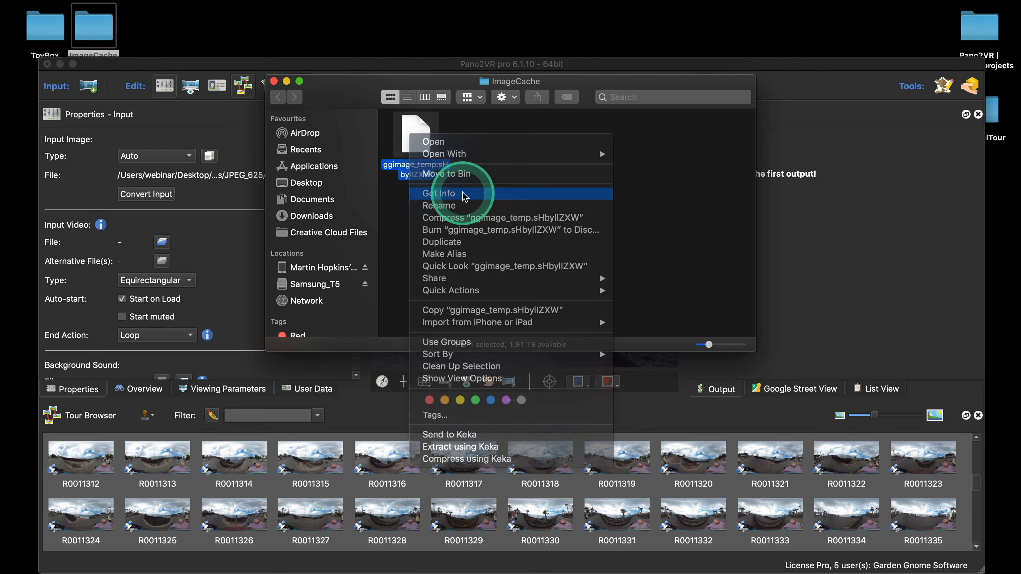
click(465, 196)
drag(159, 18, 38, 18)
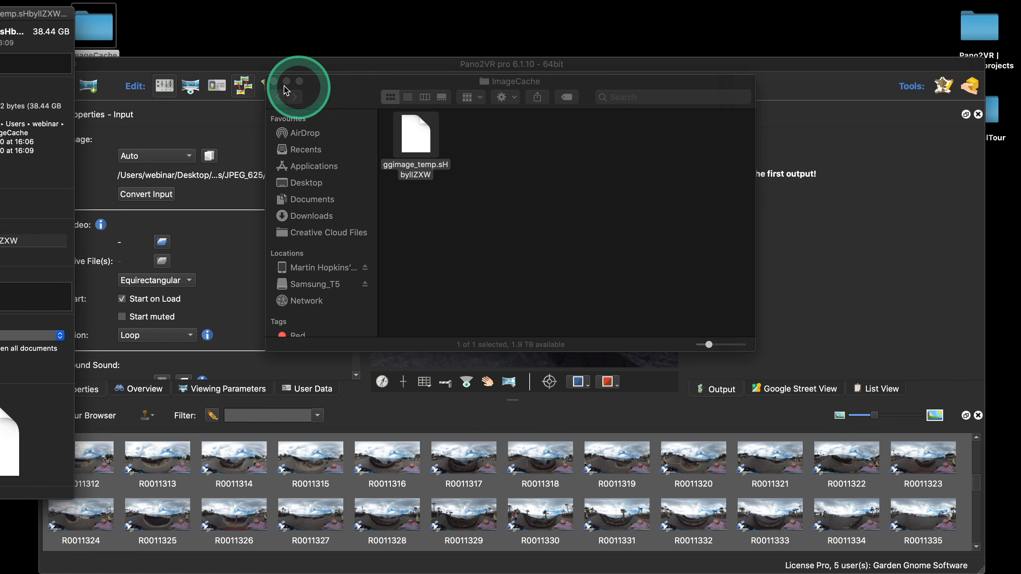
click(274, 80)
Close the linked tour project without saving its changes
mouse_move(136, 66)
mouse_down()
mouse_move(155, 51)
mouse_move(130, 42)
mouse_move(131, 60)
mouse_up()
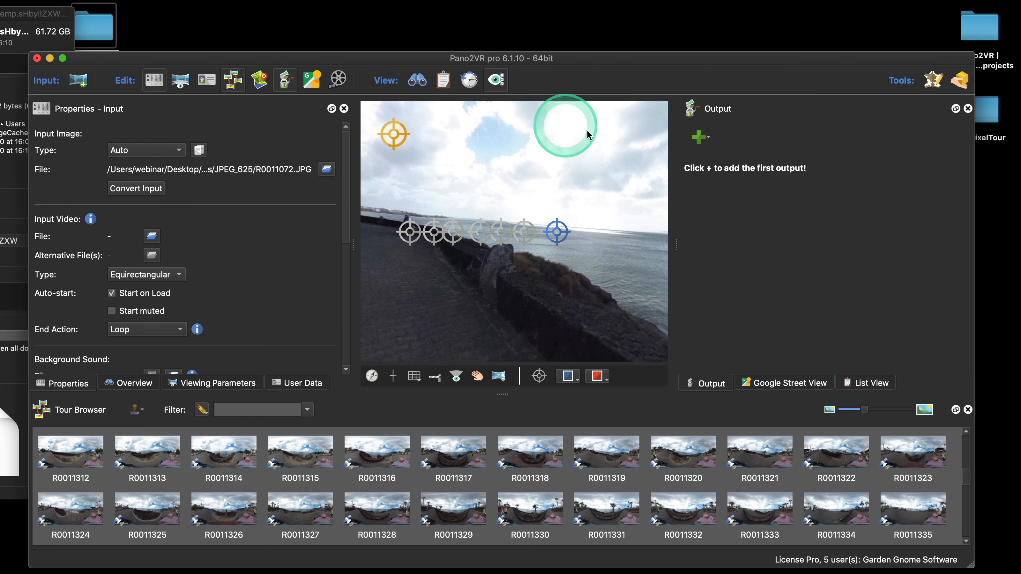
mouse_move(595, 59)
mouse_down()
mouse_move(595, 32)
mouse_move(589, 59)
mouse_up()
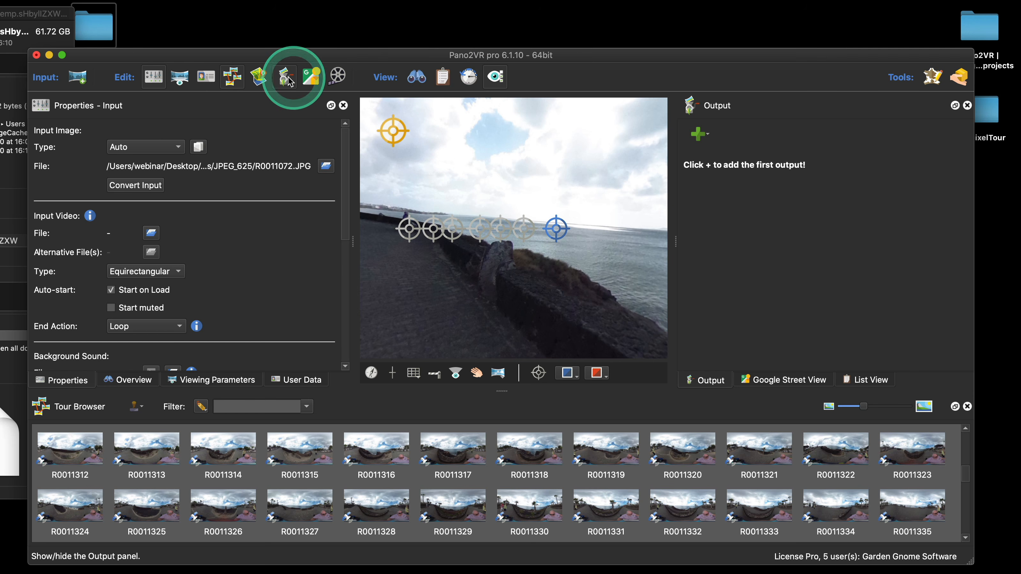
click(37, 57)
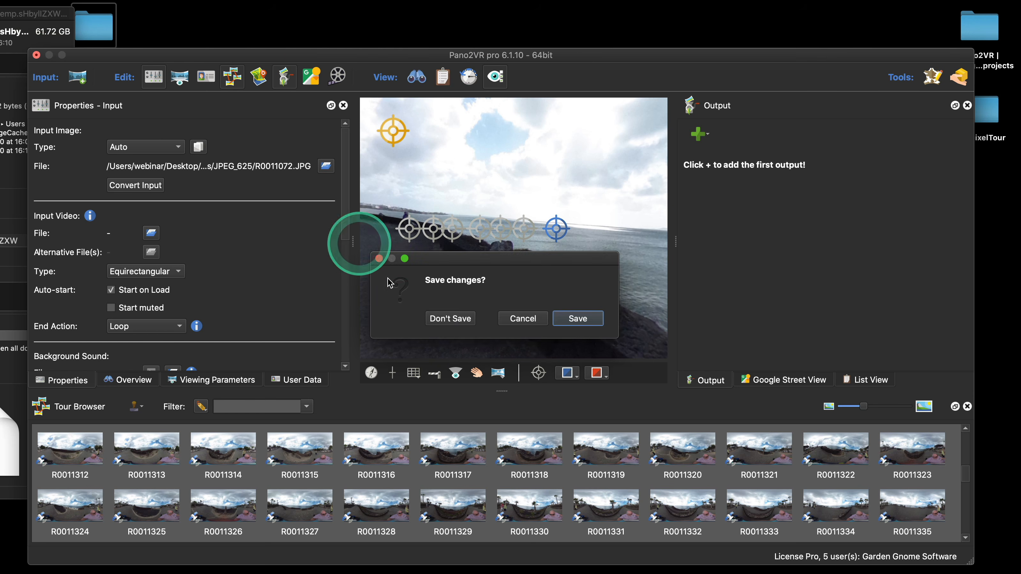
click(449, 316)
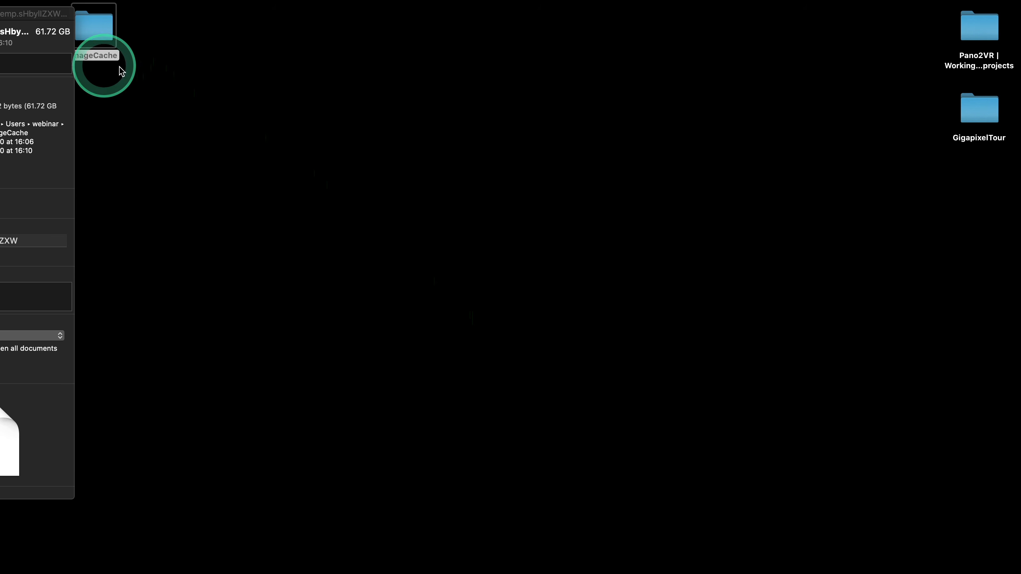
Close the cache file's info window and check the contents of the ImageCache folder
key(super+w)
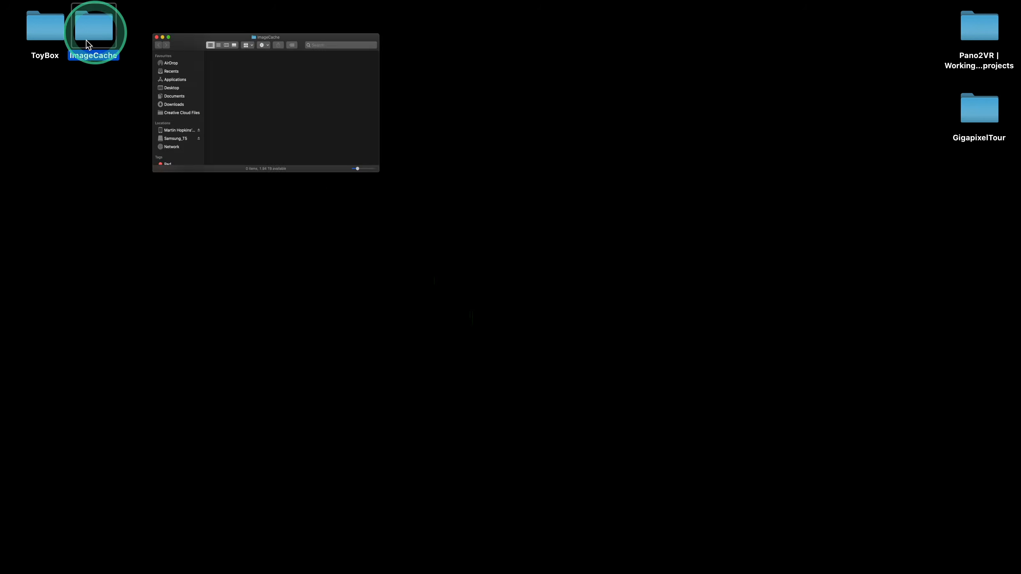
double_click(97, 30)
click(273, 82)
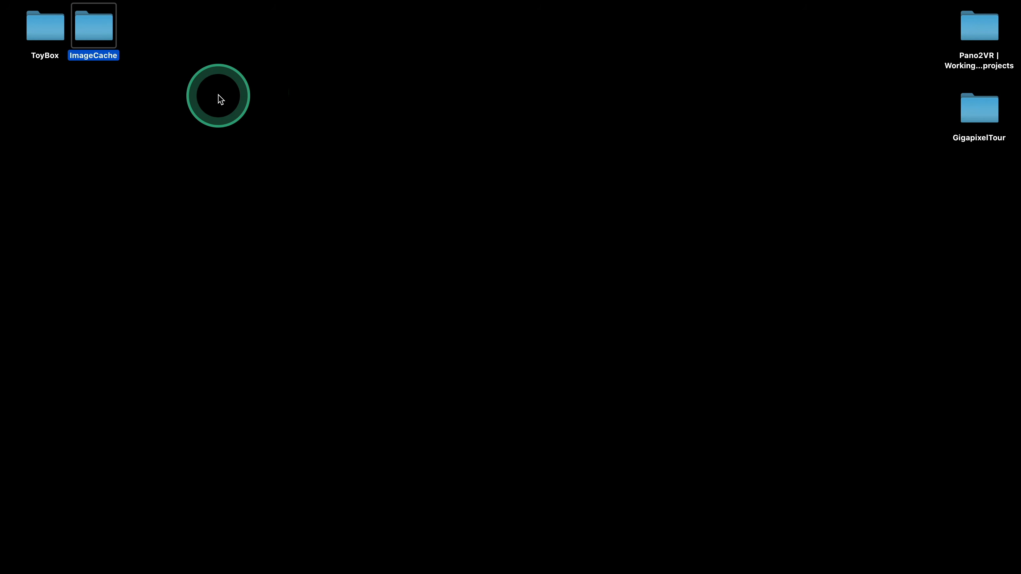
Relaunch Pano2VR and turn off Load all images immediately for large projects in the advanced preferences
mouse_move(481, 571)
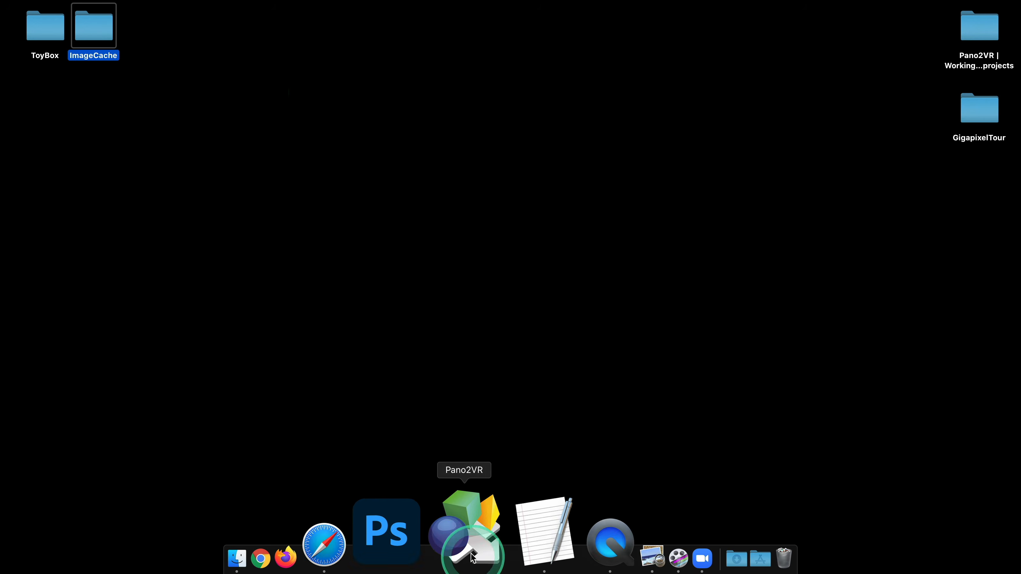
click(472, 546)
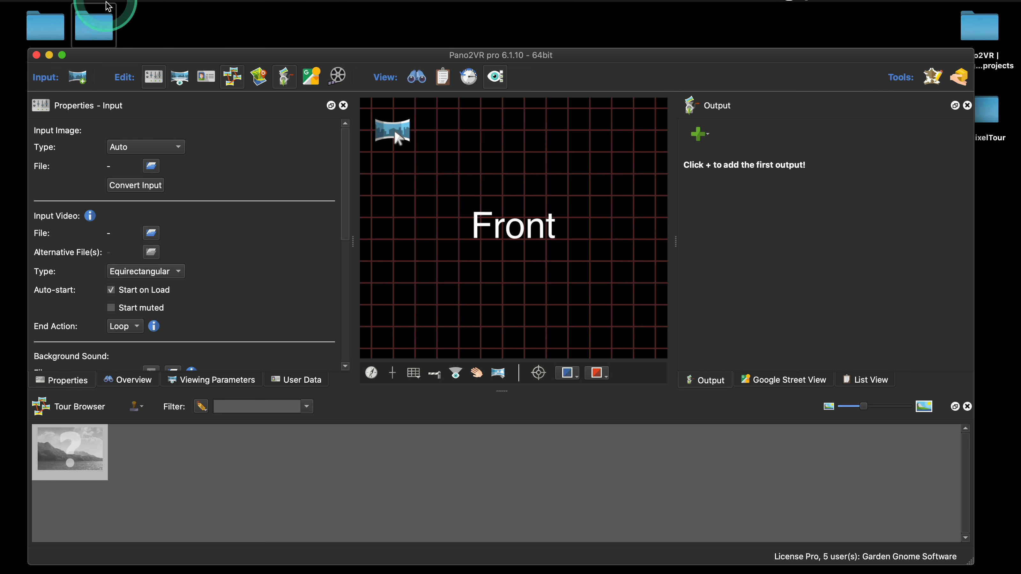
click(121, 53)
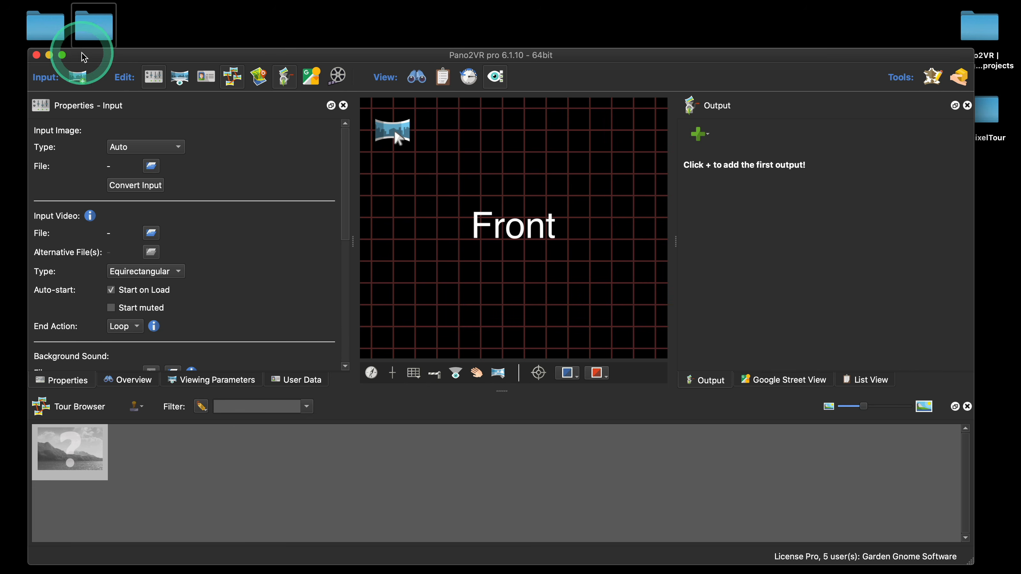
click(58, 8)
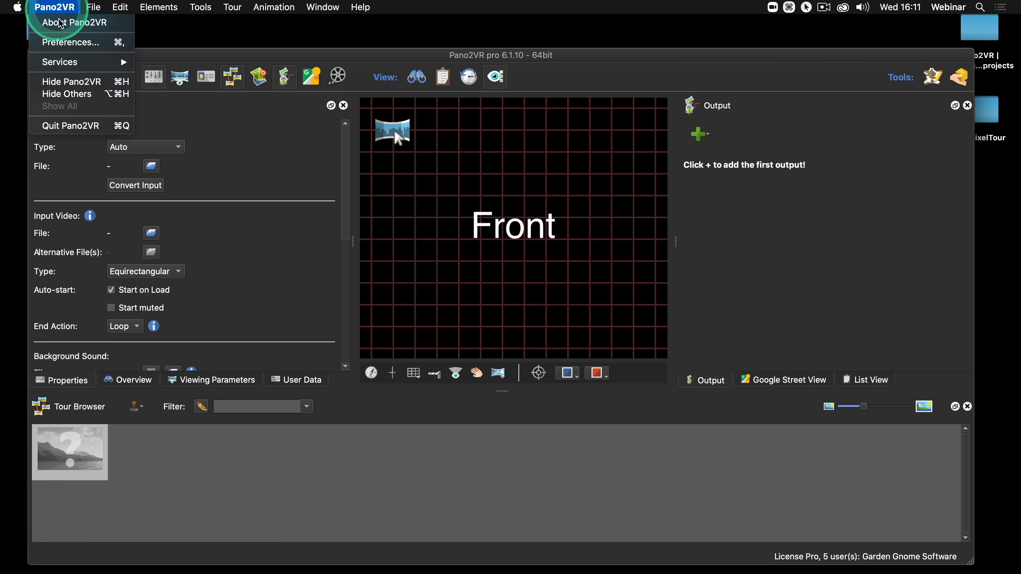
click(64, 40)
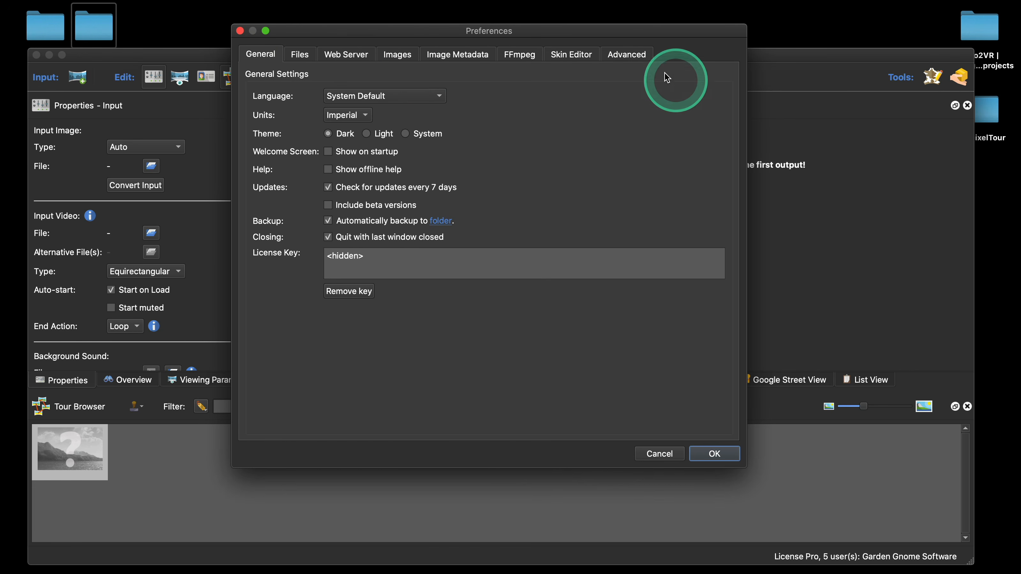
click(625, 56)
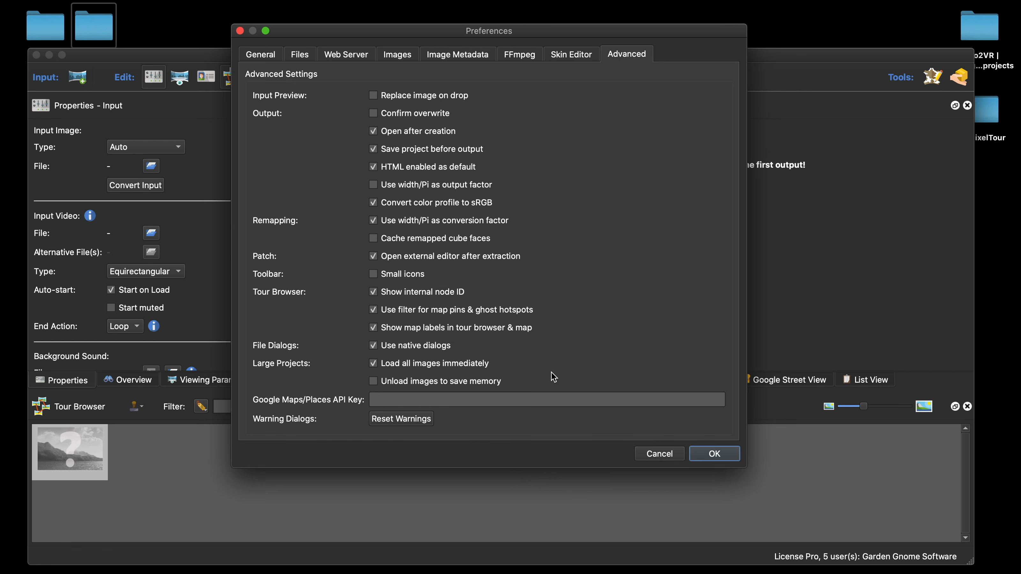
click(373, 363)
click(715, 454)
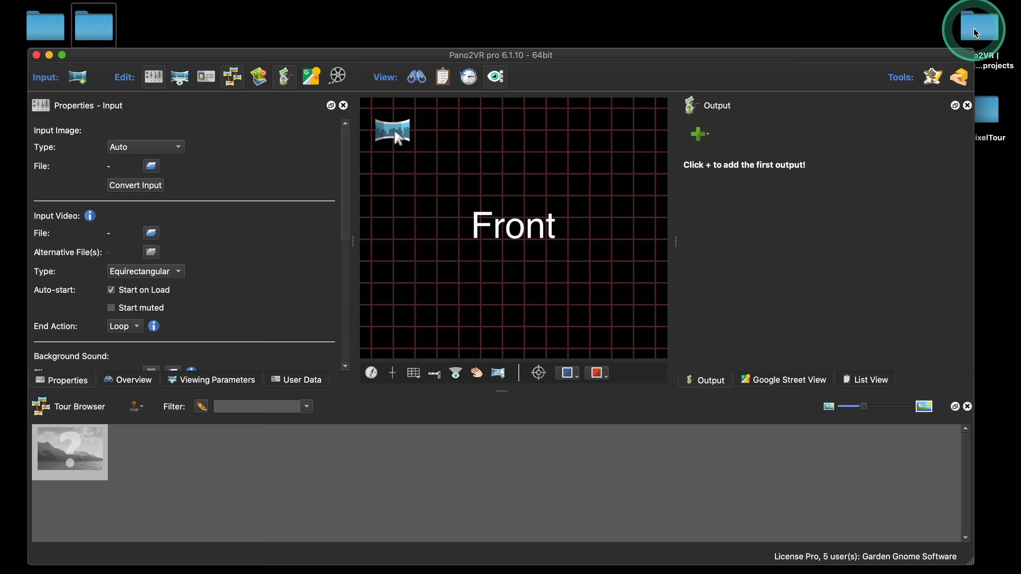
Try loading the JPEG_625 panorama folder with the changed preference, and close the project without saving
click(977, 30)
double_click(977, 30)
drag(367, 65, 596, 172)
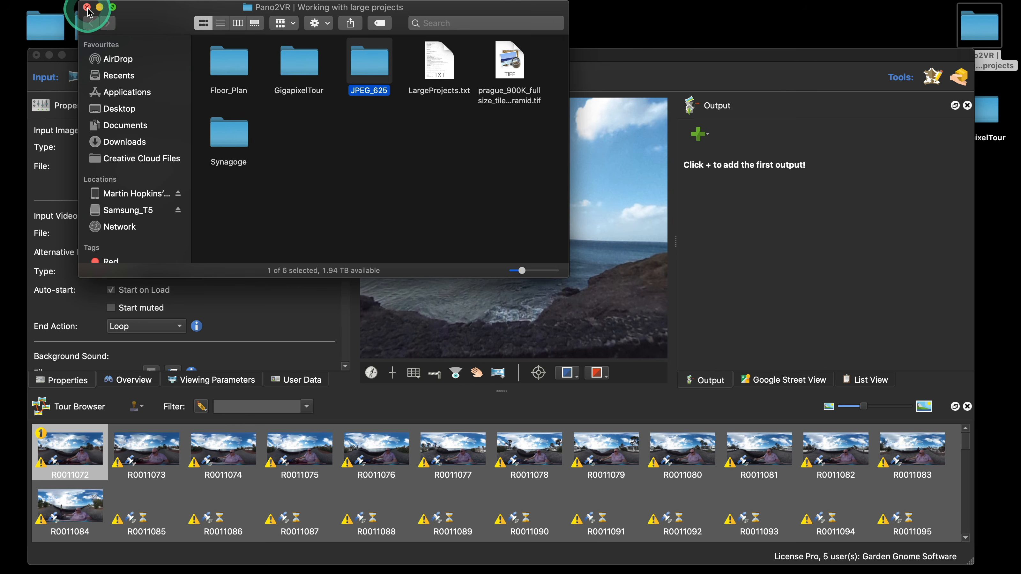
click(87, 7)
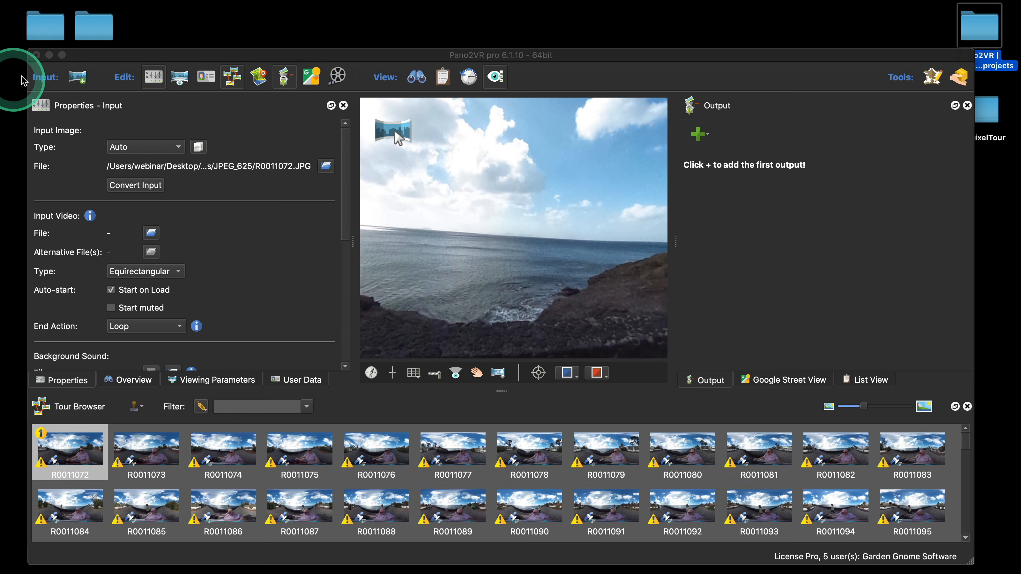
click(36, 55)
click(466, 317)
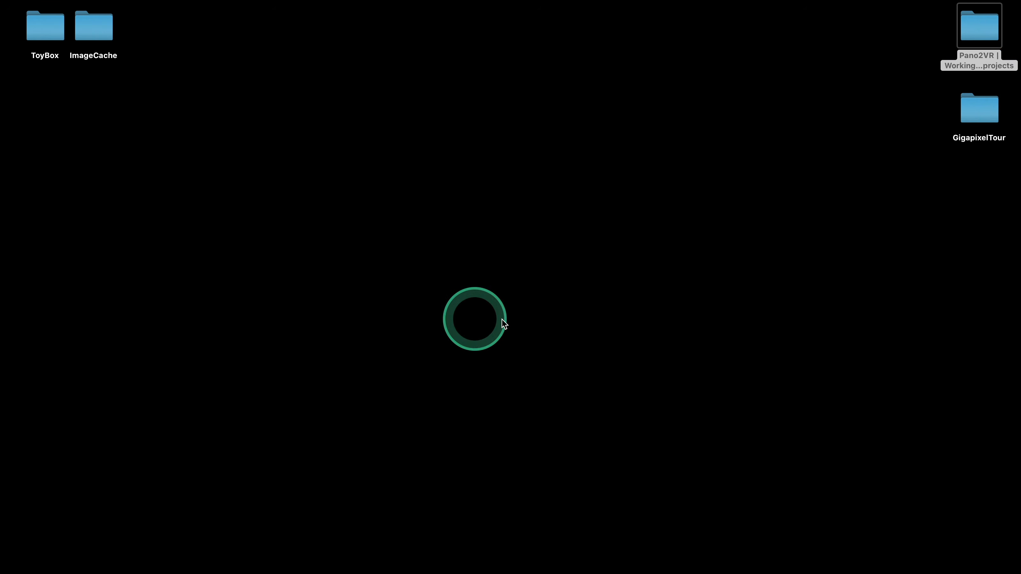
Relaunch Pano2VR and check the Large Projects options in the advanced preferences
click(471, 531)
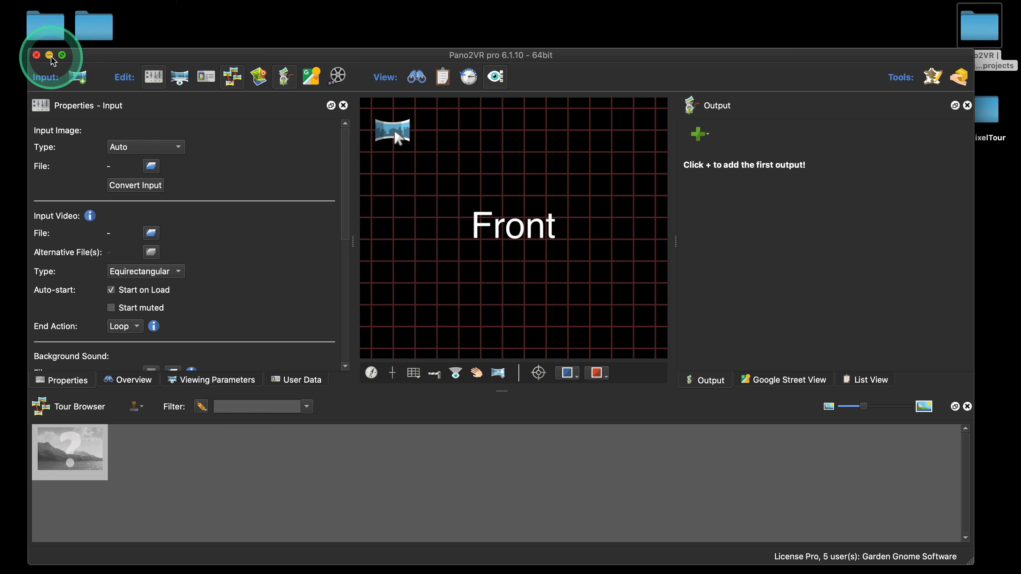
click(54, 7)
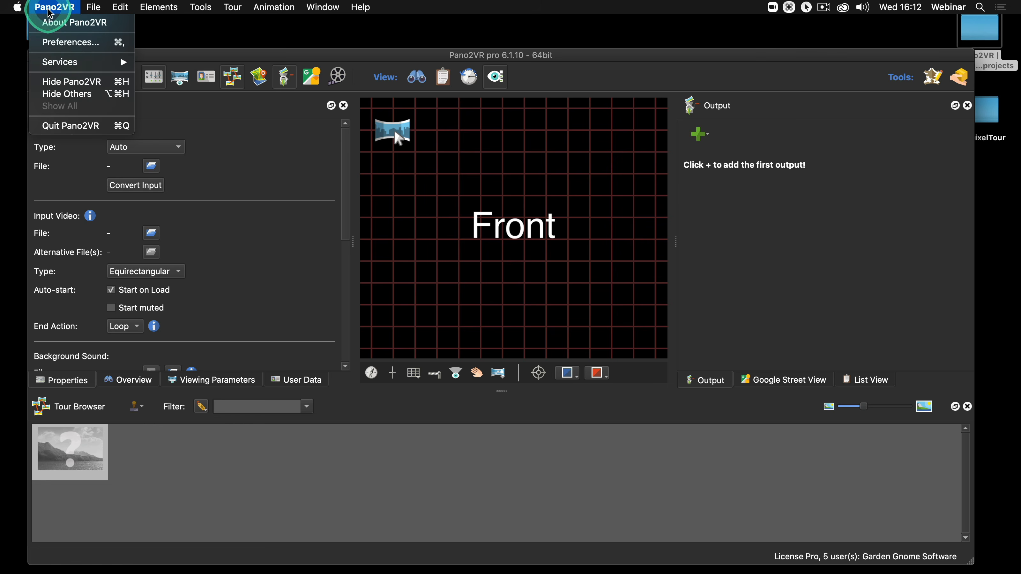
click(83, 42)
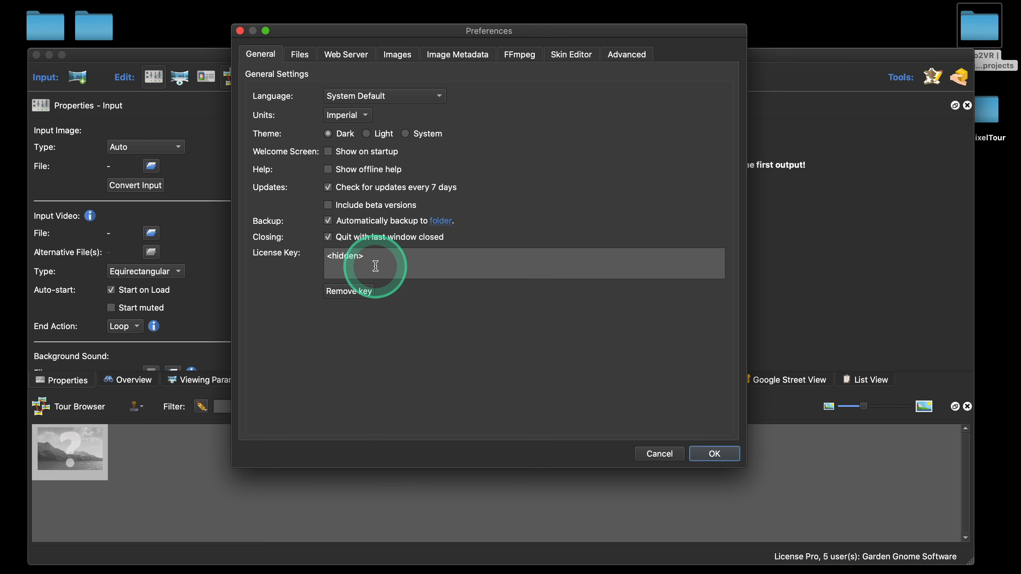
click(622, 55)
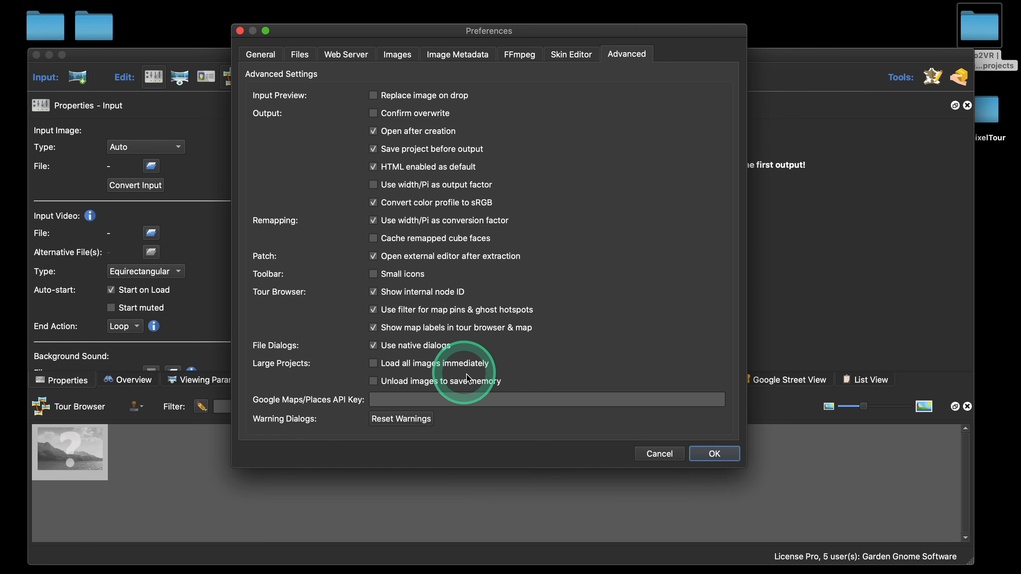
click(714, 454)
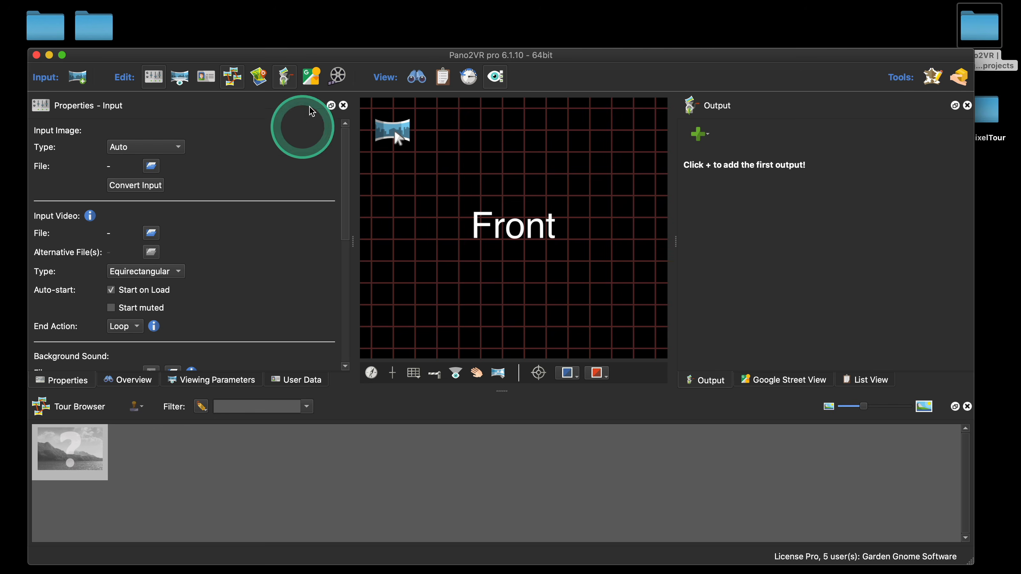
Restart Pano2VR and load the JPEG_625 folder of panoramas into the new project
click(38, 56)
mouse_move(478, 531)
click(469, 543)
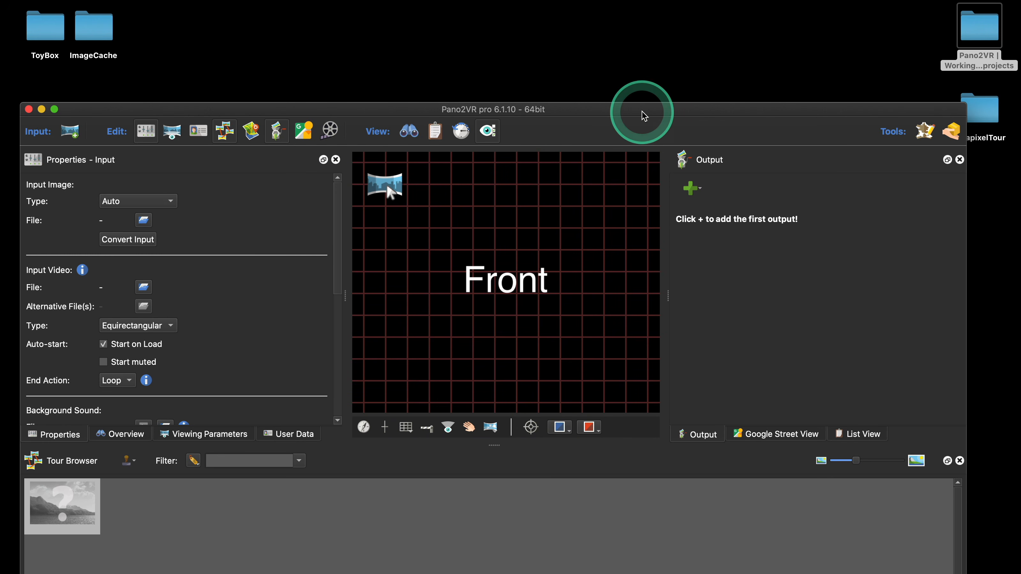
click(977, 32)
double_click(977, 31)
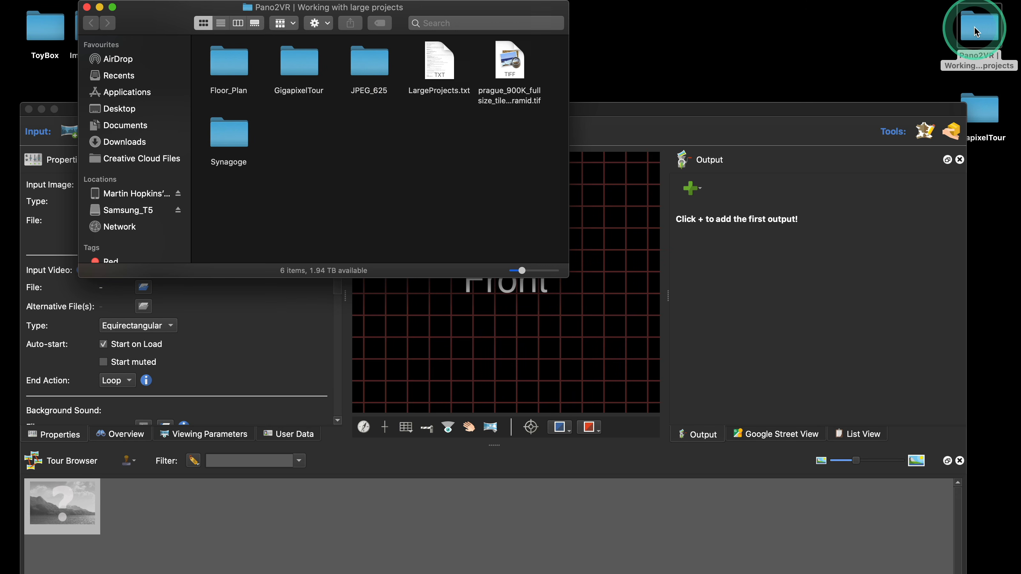
drag(371, 82, 599, 304)
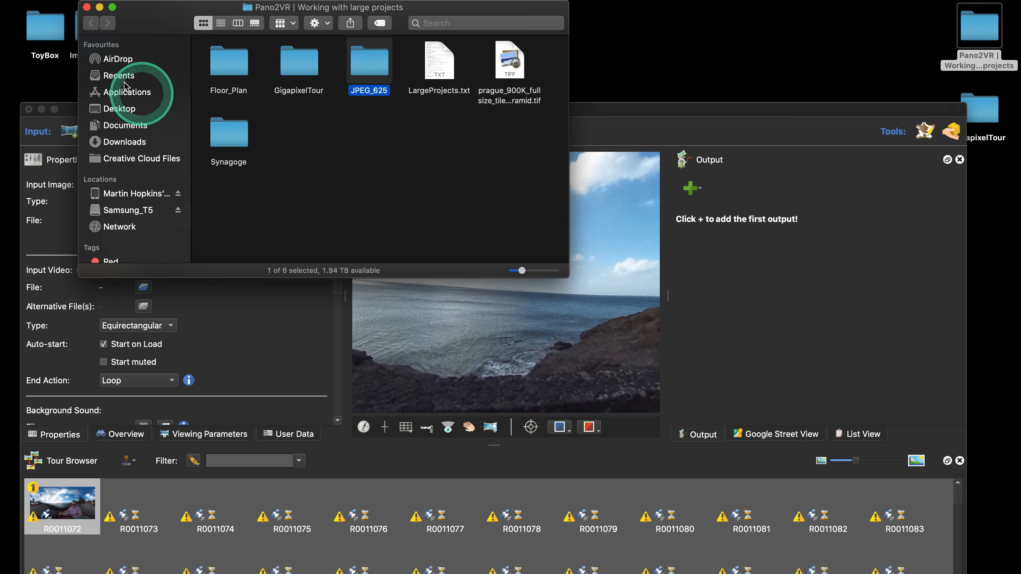
drag(165, 24, 577, 28)
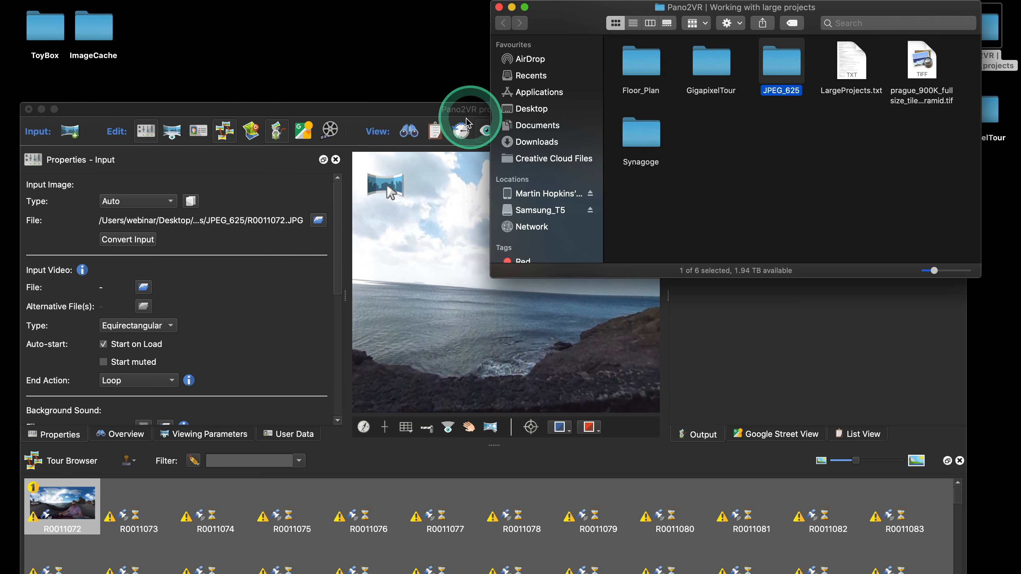
click(498, 7)
drag(433, 110, 436, 24)
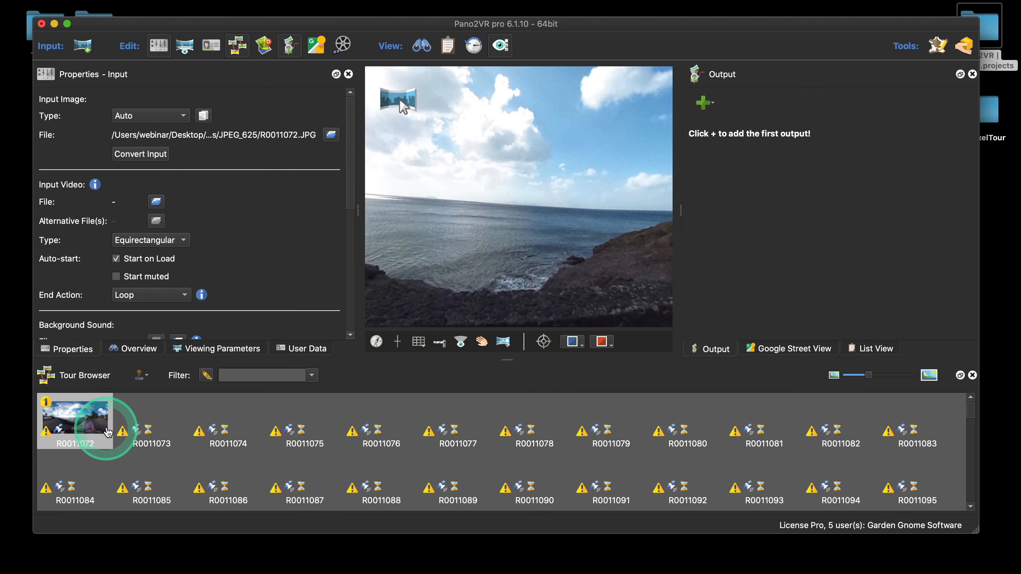
Open tour nodes R0011077 and R0011073 to examine how individual panoramas load on demand
mouse_move(109, 436)
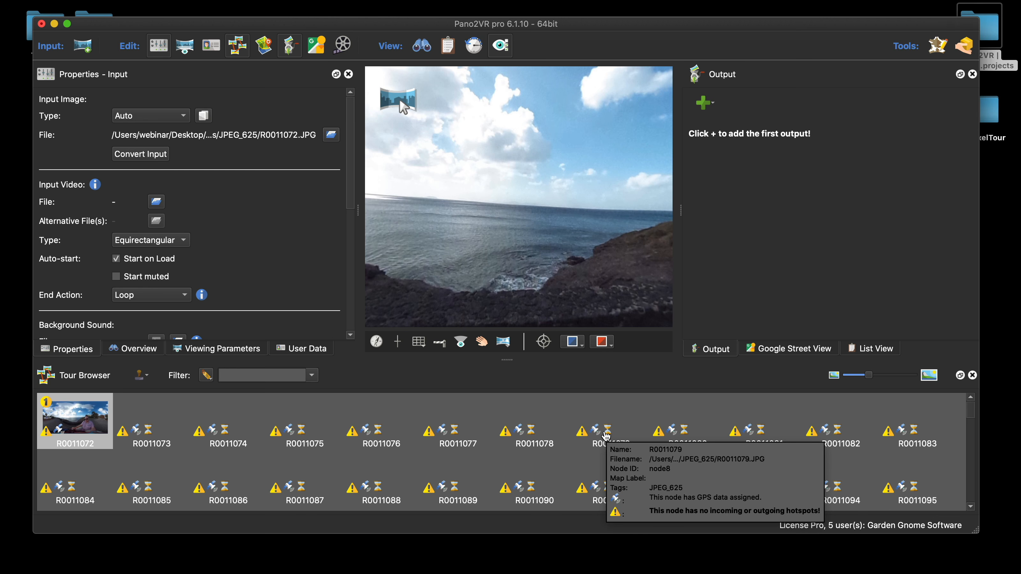
click(458, 426)
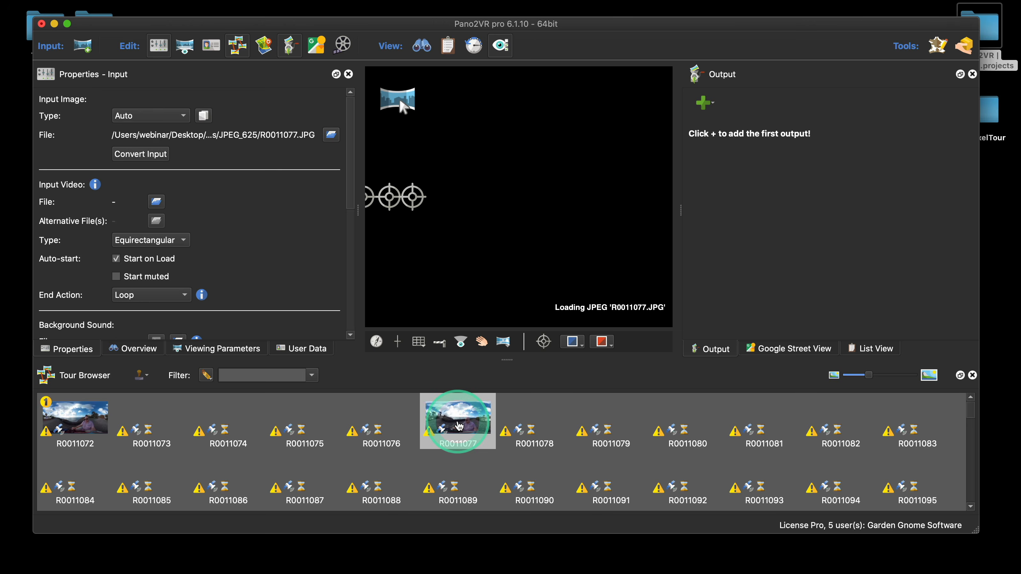
drag(556, 204, 495, 296)
click(163, 432)
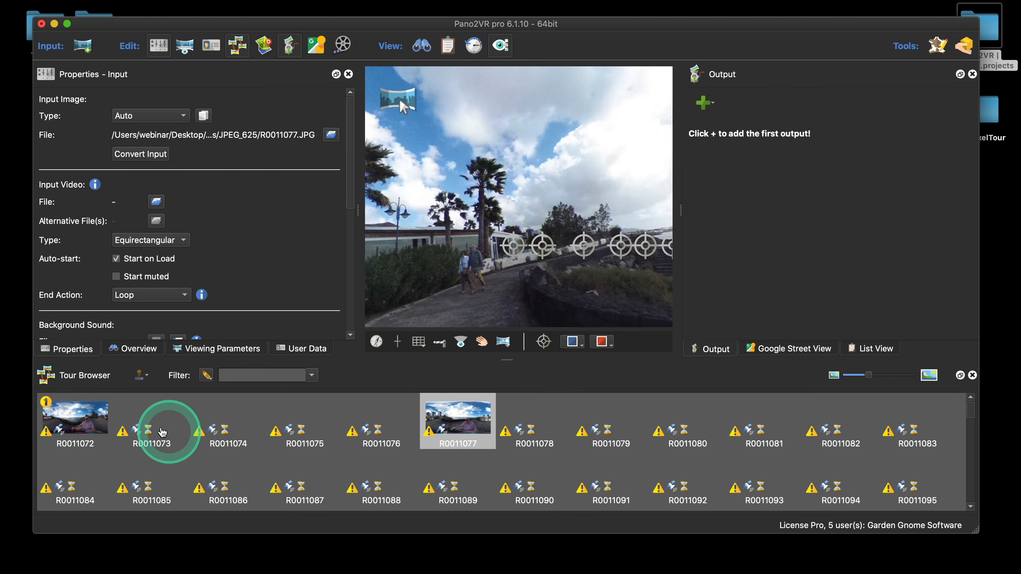
click(148, 424)
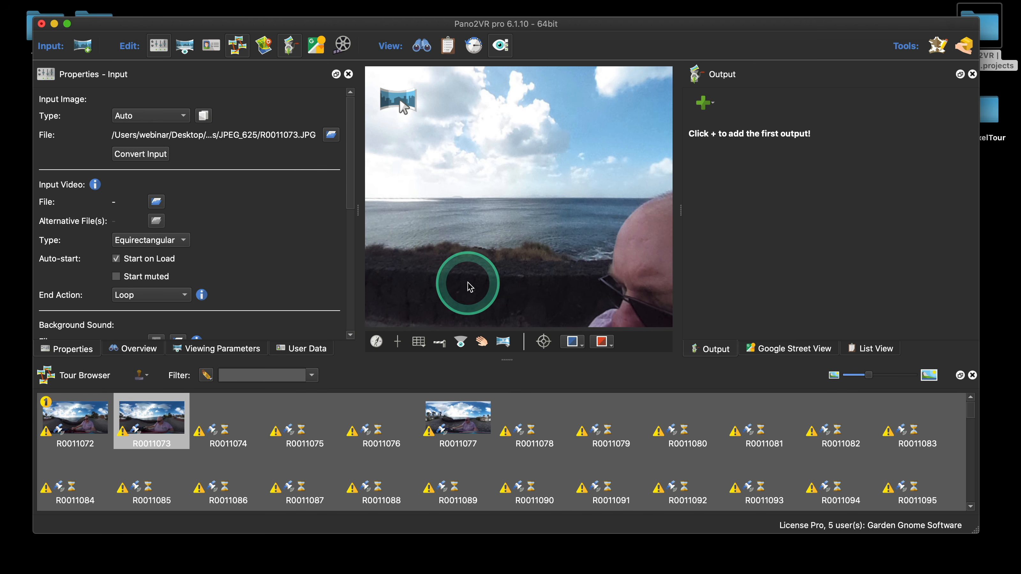
Check the info of the new temporary cache file in the ImageCache folder, keeping its info window beside the project
drag(324, 31, 325, 69)
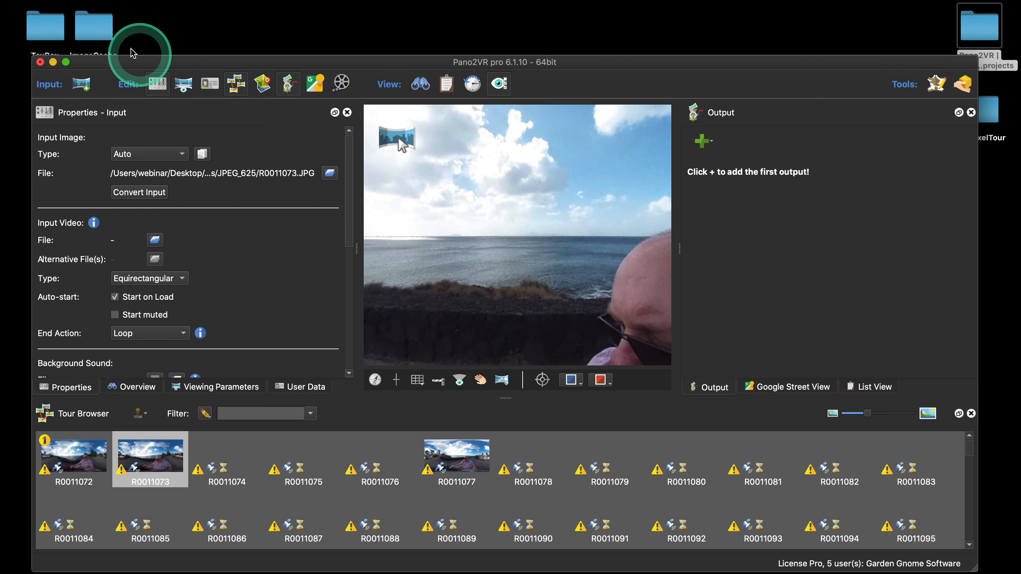
double_click(105, 35)
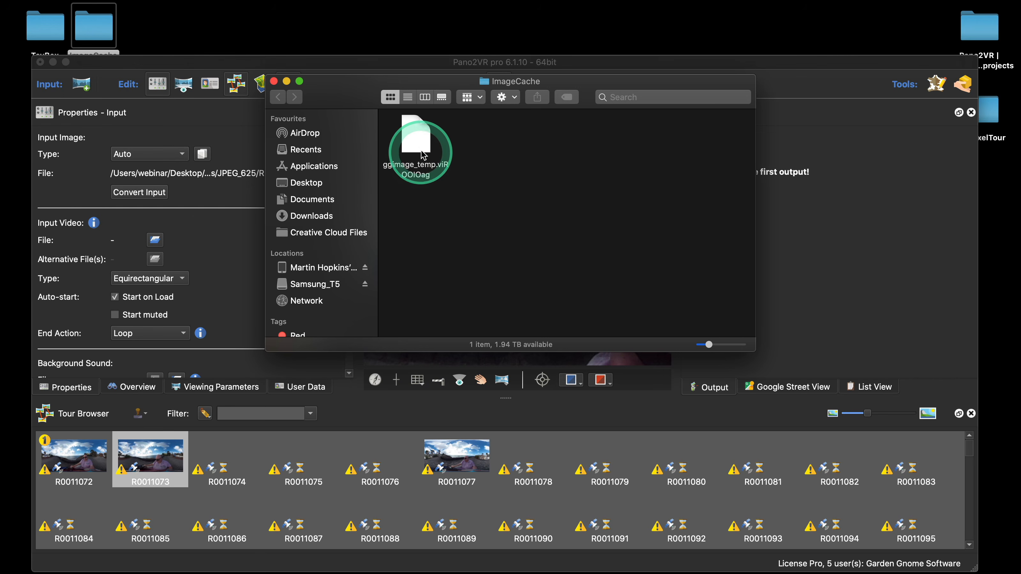
right_click(418, 141)
click(464, 199)
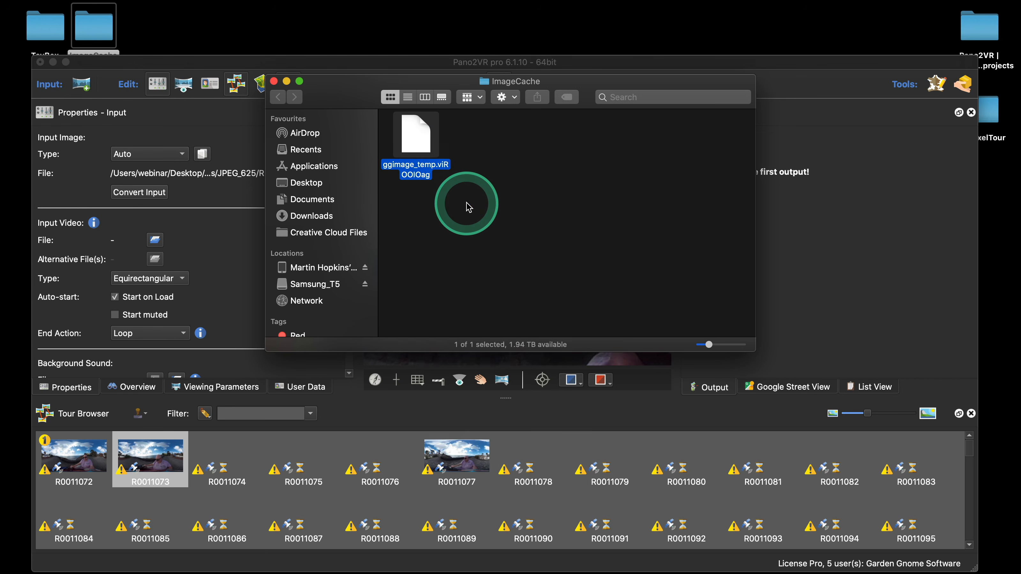
click(274, 81)
click(158, 19)
drag(157, 19, 58, 16)
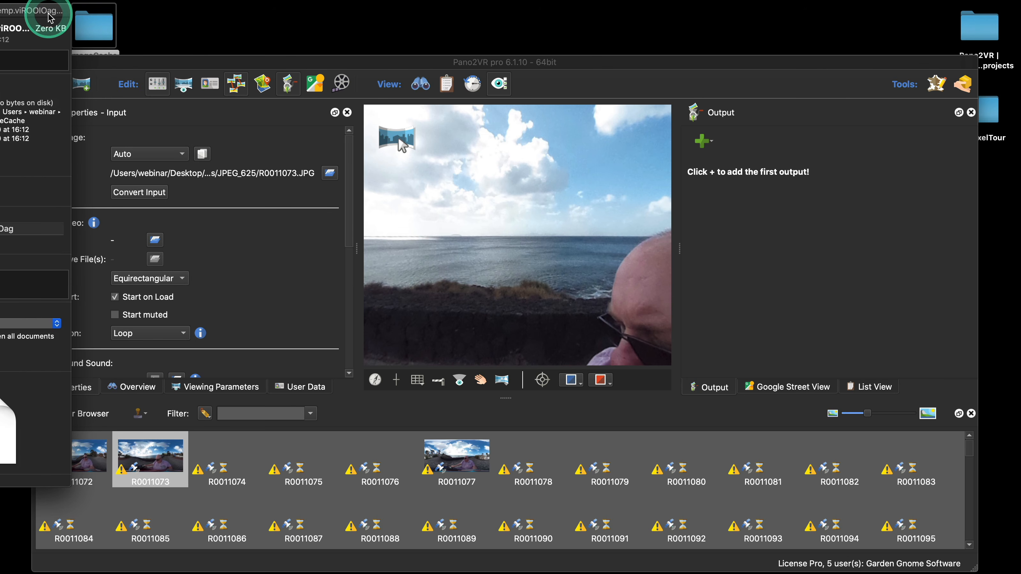
mouse_move(207, 67)
mouse_down()
mouse_move(201, 49)
mouse_move(204, 58)
mouse_up()
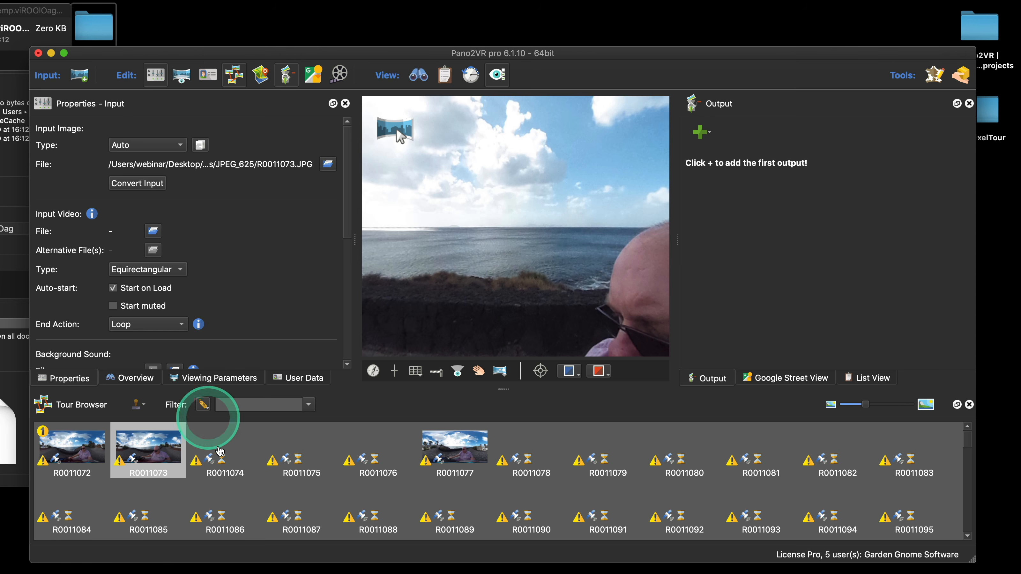
Open tour nodes R0011074, R0011075 and R0011076 to examine how each panorama loads on demand
click(224, 446)
click(306, 453)
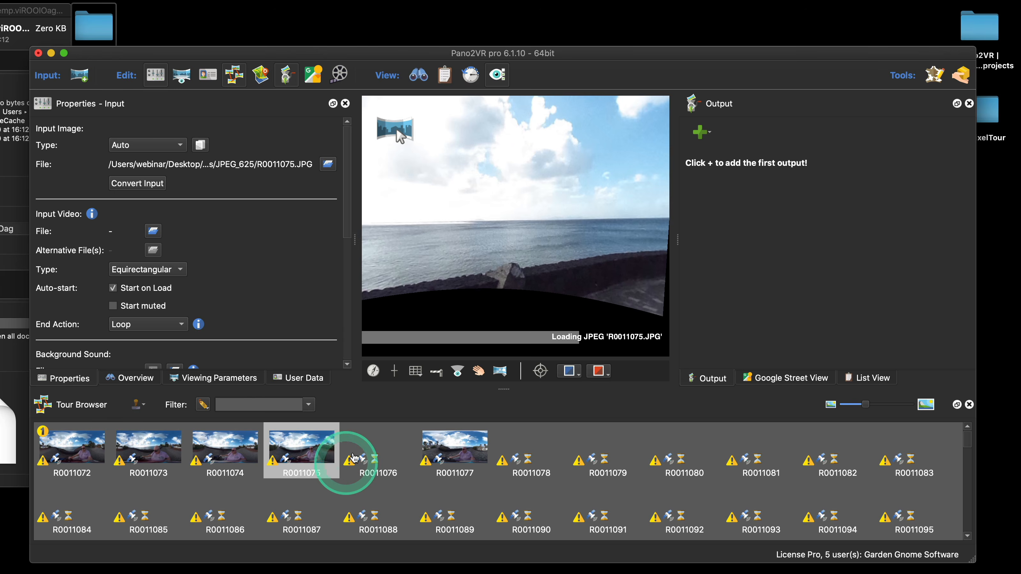
click(365, 449)
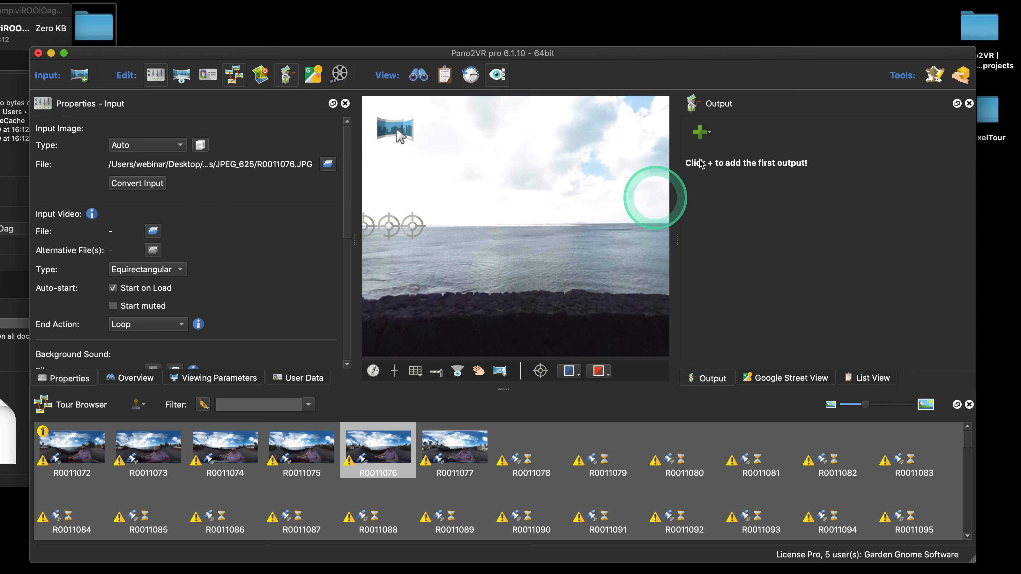
drag(729, 54, 737, 39)
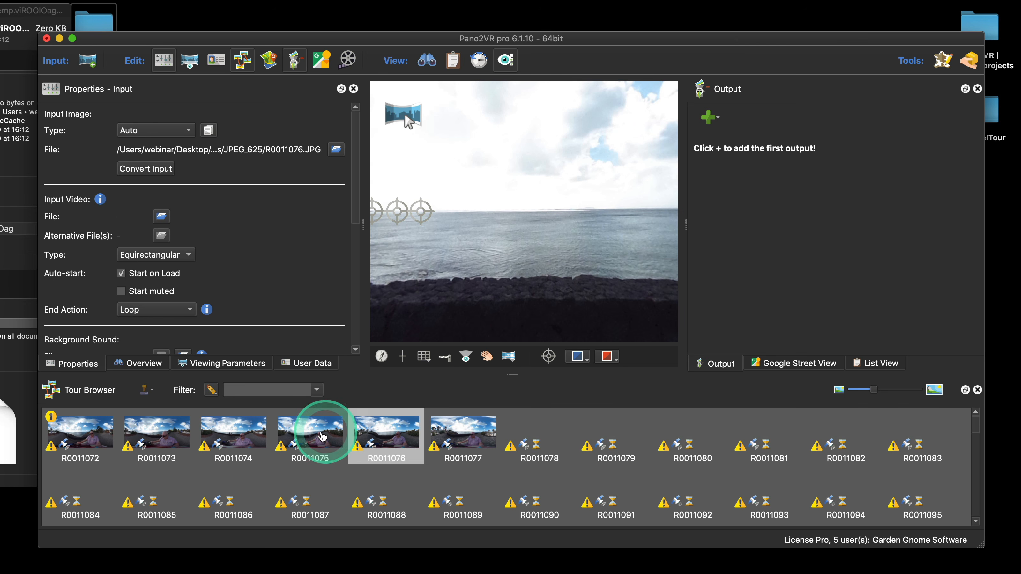
mouse_move(373, 443)
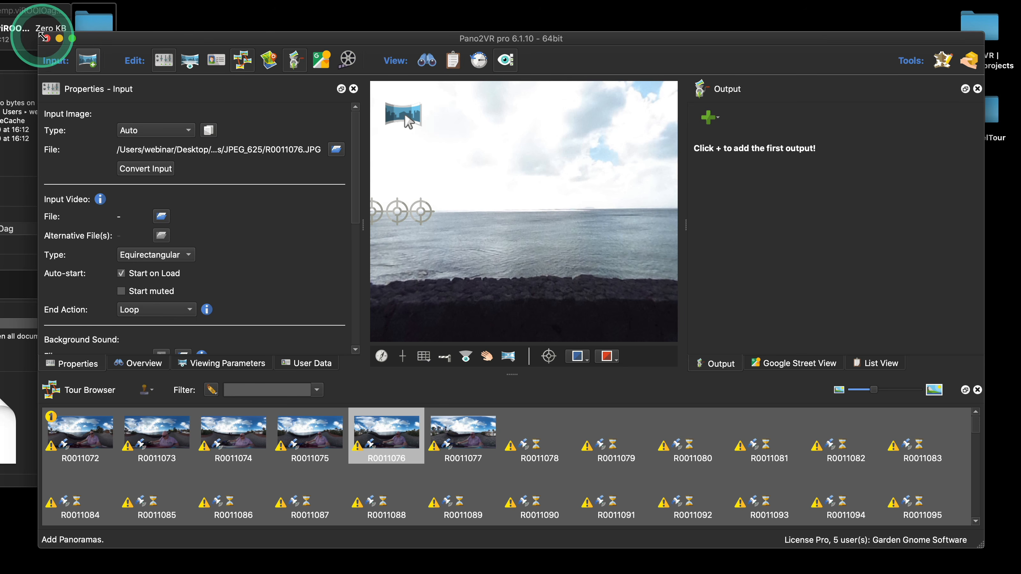
Enable the Large Projects option "Unload images to save memory" in the advanced preferences
click(54, 7)
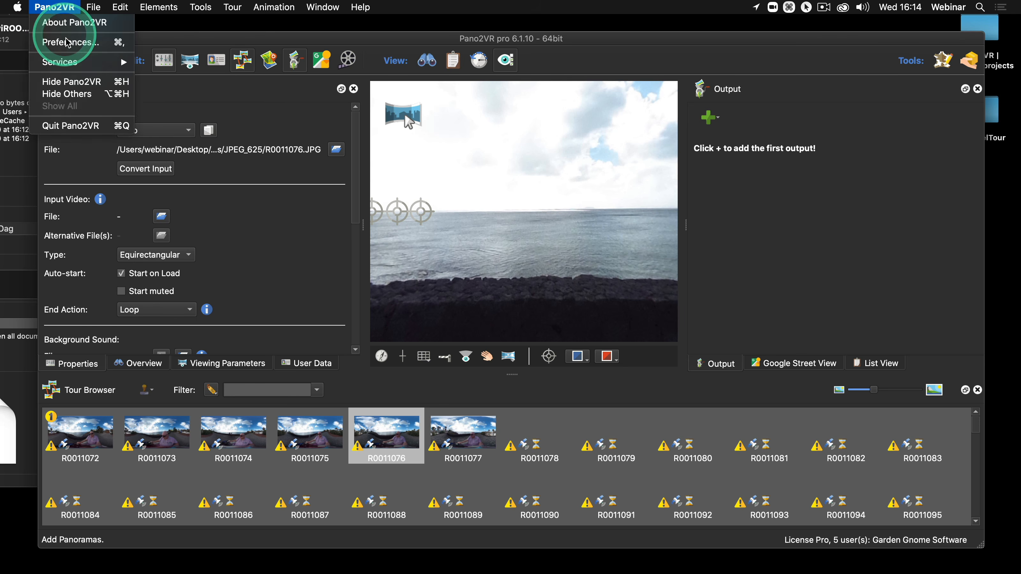
click(70, 51)
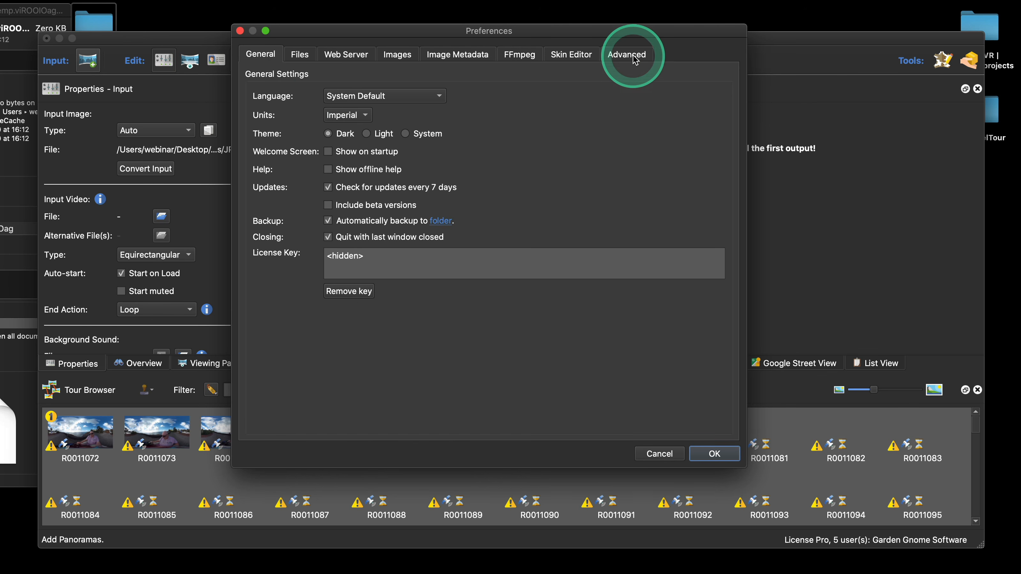
click(631, 55)
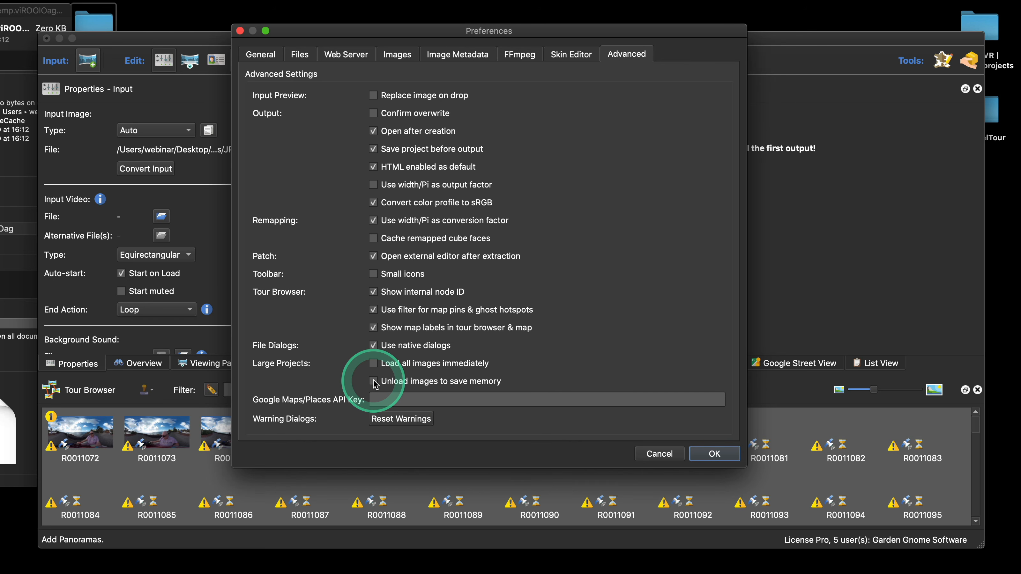
click(714, 453)
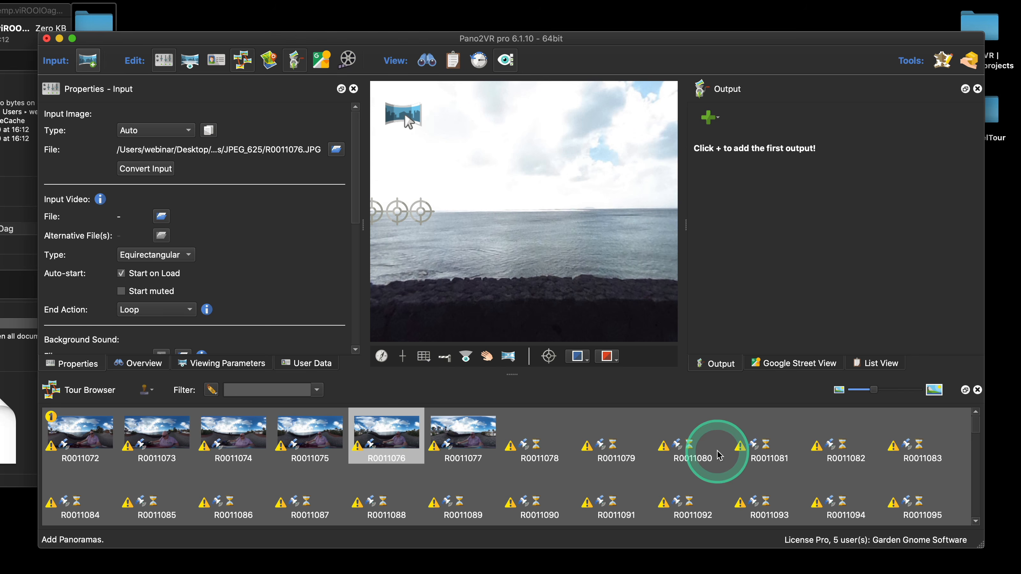
Close the project without saving its changes and relaunch Pano2VR
click(47, 38)
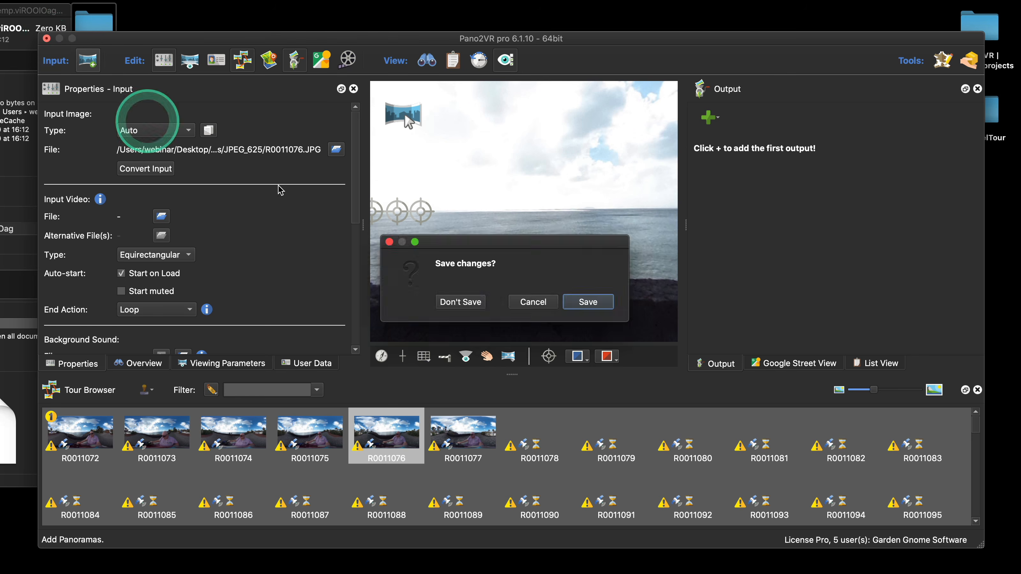
click(458, 302)
click(507, 314)
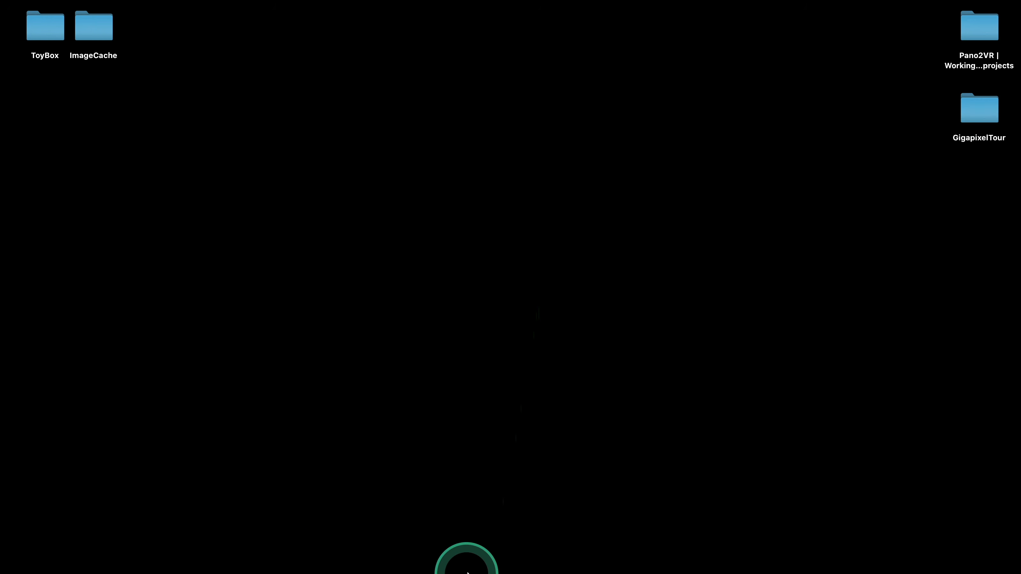
mouse_move(468, 573)
click(474, 551)
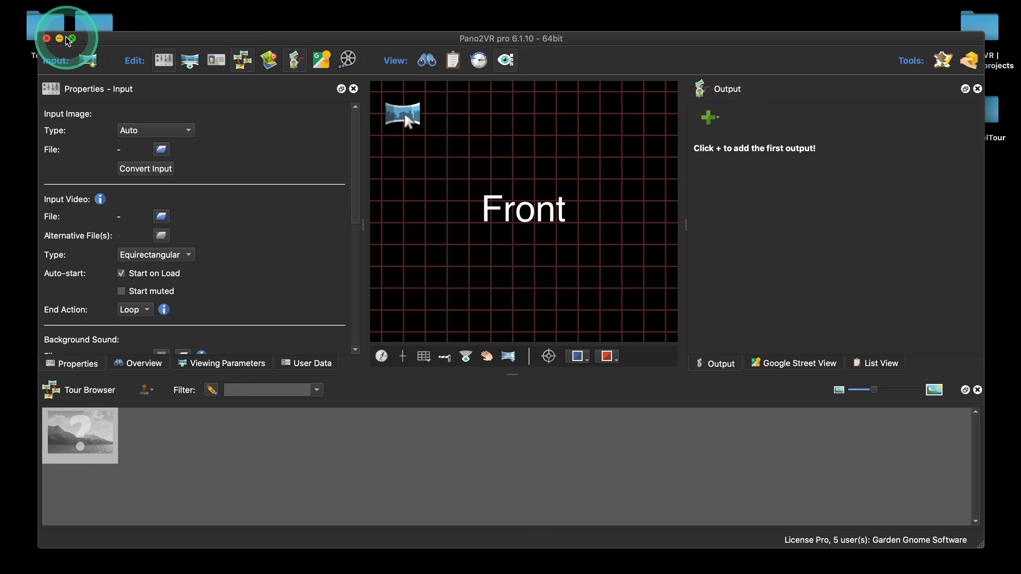
Check the Large Projects options in the advanced preferences and leave them as they are
click(45, 7)
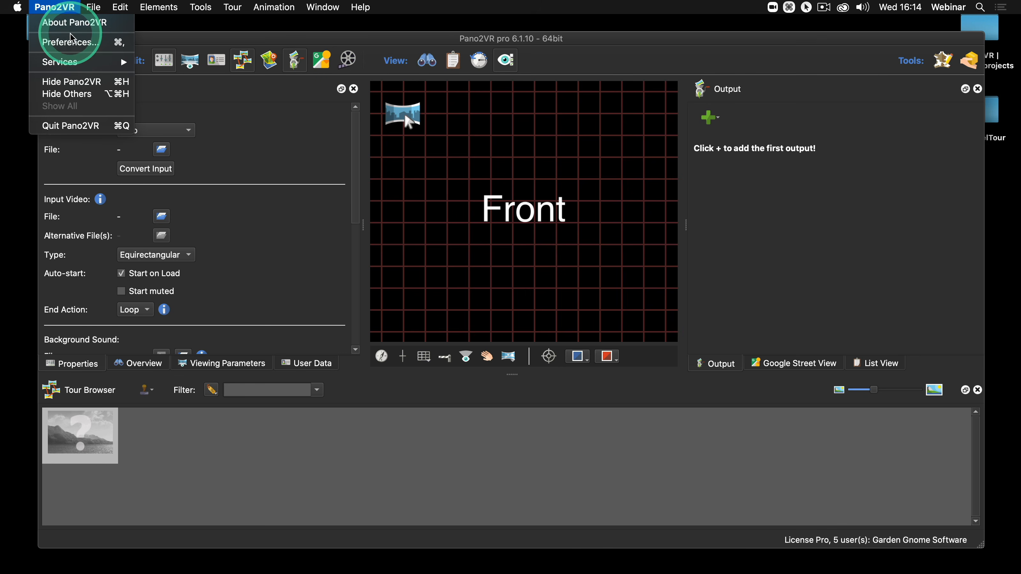
click(58, 40)
click(628, 56)
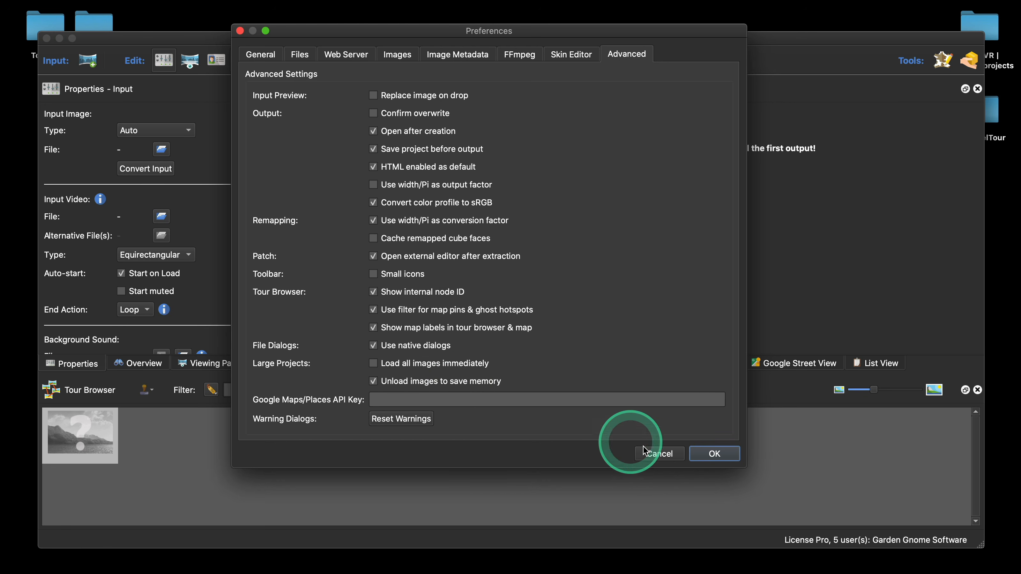
click(659, 453)
In Finder, open the Synagoge folder inside the desktop's "Pano2VR | Working with large projects" folder
drag(417, 39, 416, 64)
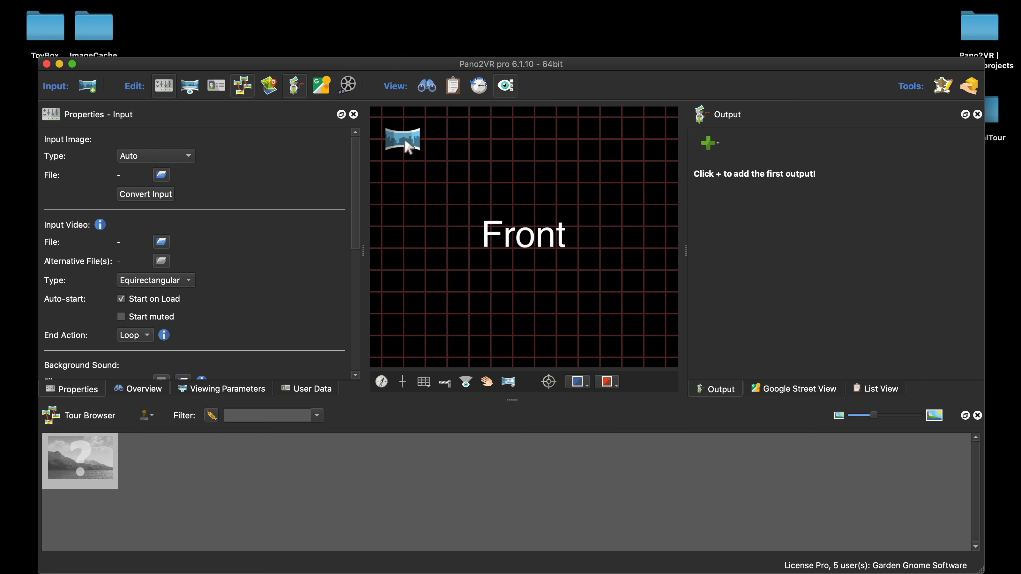
click(983, 33)
double_click(984, 33)
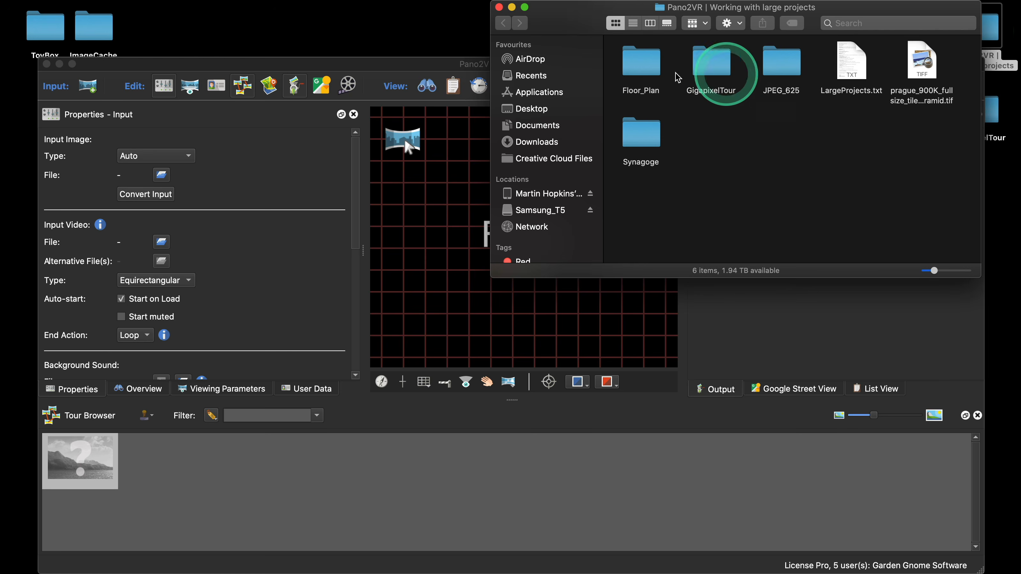
click(647, 145)
double_click(647, 145)
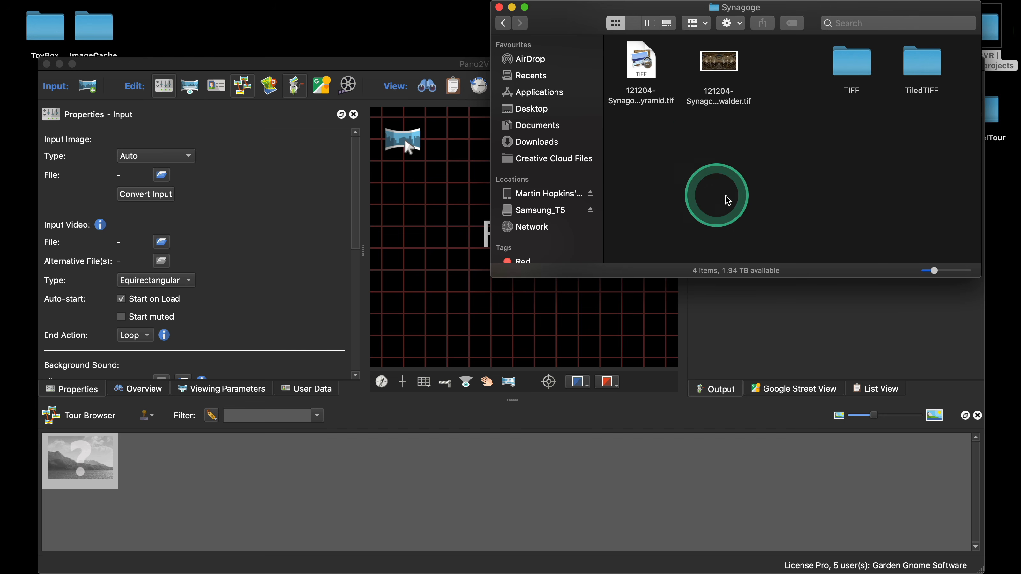
Load the Synagoge panorama numbered 2 from the TIFF subfolder into the empty project
drag(679, 15, 652, 12)
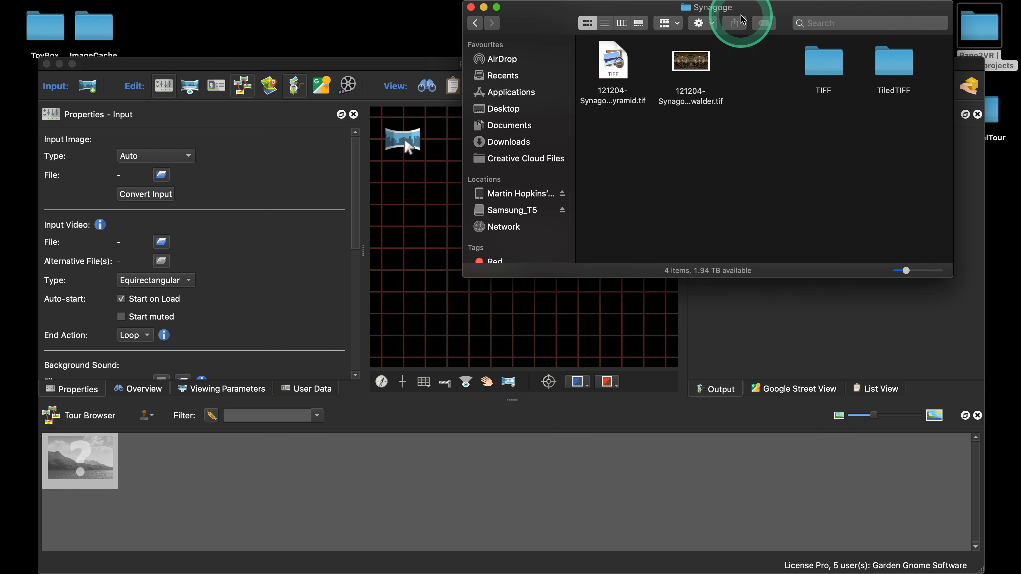
drag(756, 8, 834, 8)
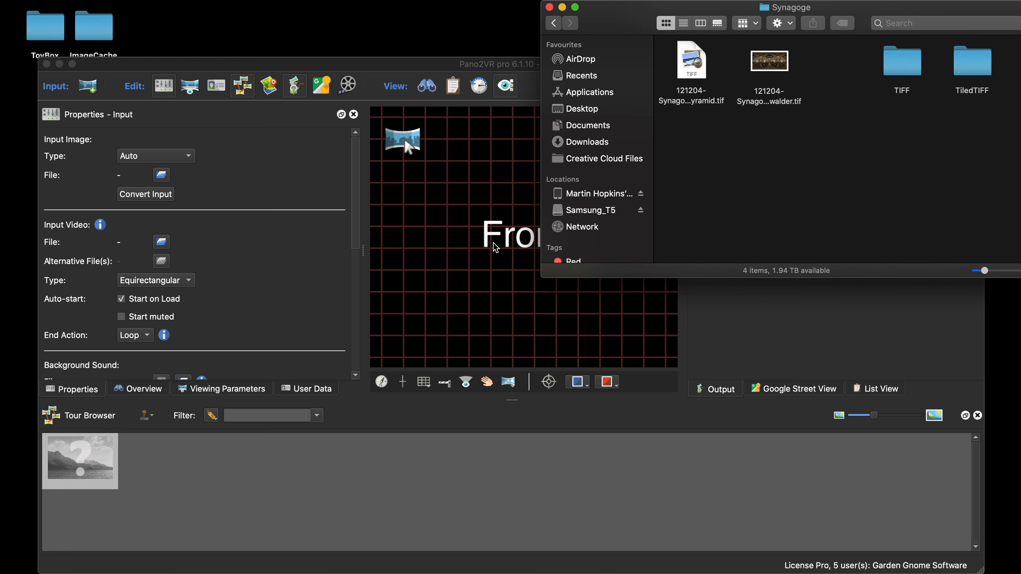
double_click(900, 64)
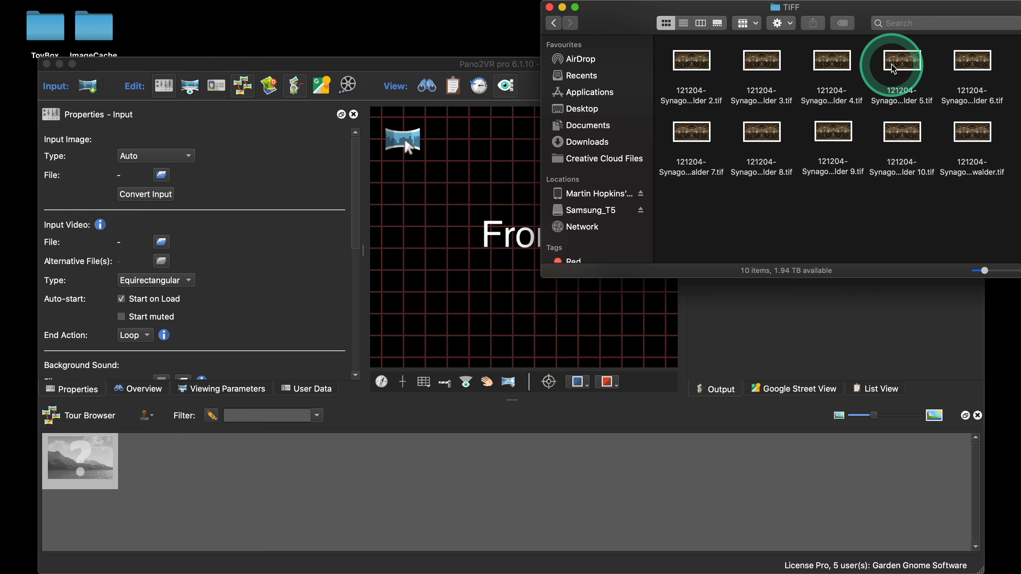
drag(674, 56, 467, 167)
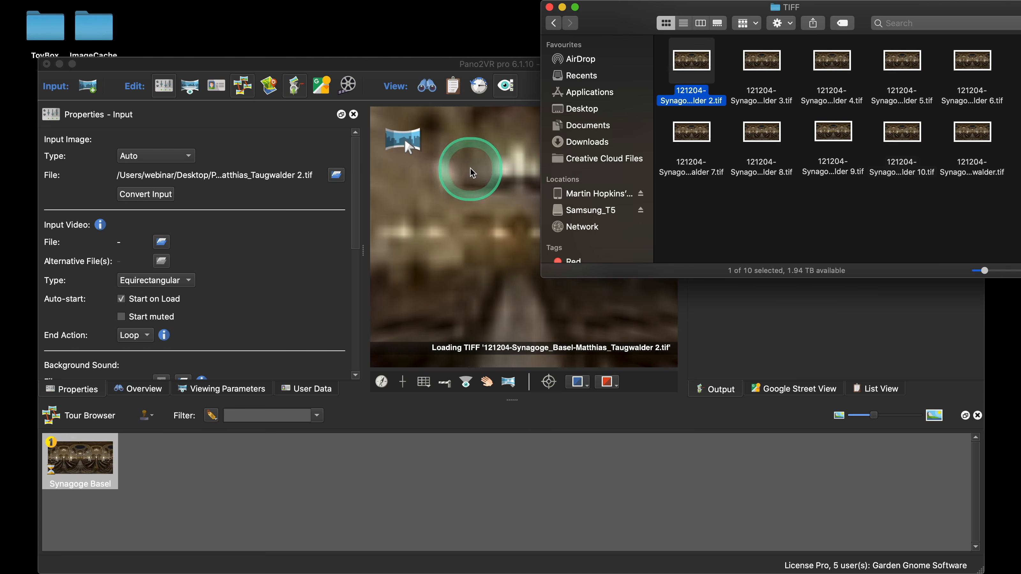
Check the info of the temporary cache file in the ImageCache folder, keeping its size in view above the project
double_click(92, 34)
right_click(153, 80)
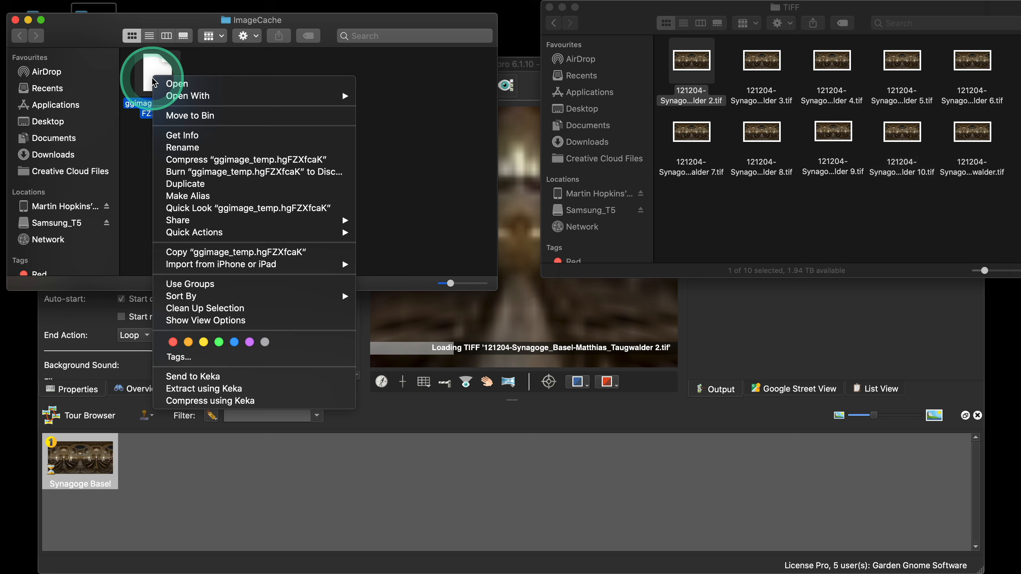
click(183, 135)
drag(211, 19, 376, 75)
click(186, 72)
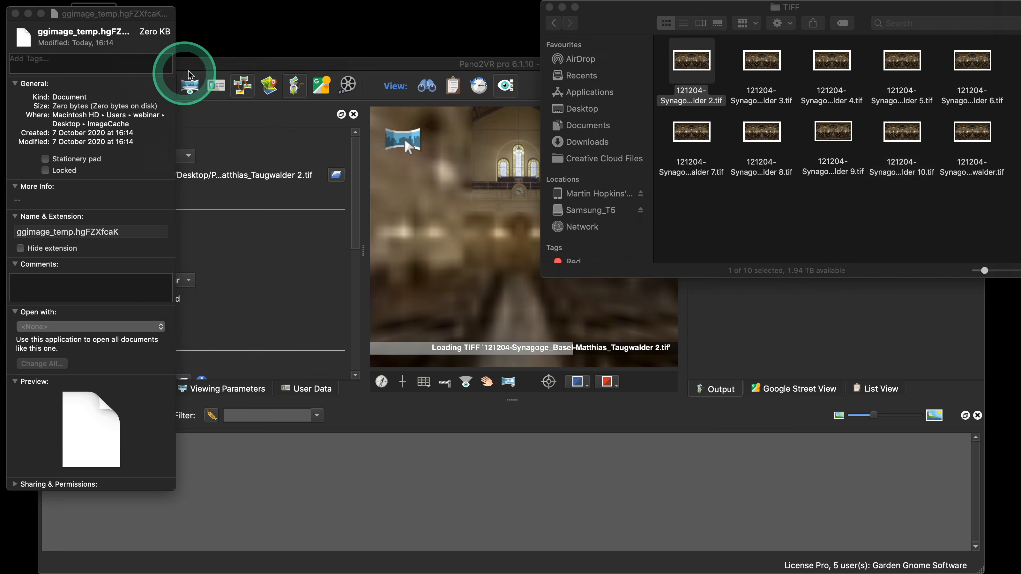
drag(235, 61, 197, 57)
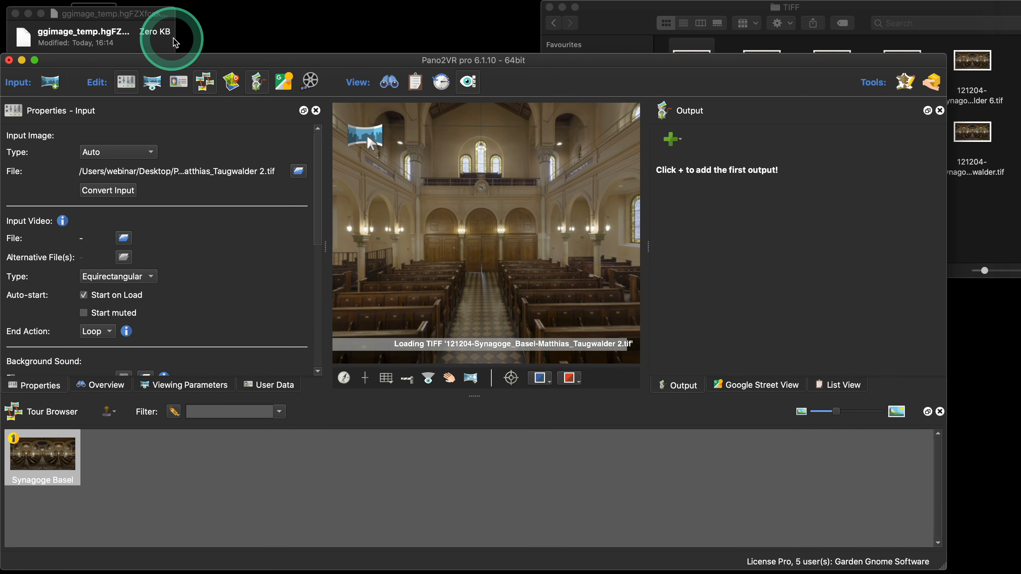
Add the remaining nine TIFF panoramas from the TIFF folder to the tour
drag(781, 62, 807, 117)
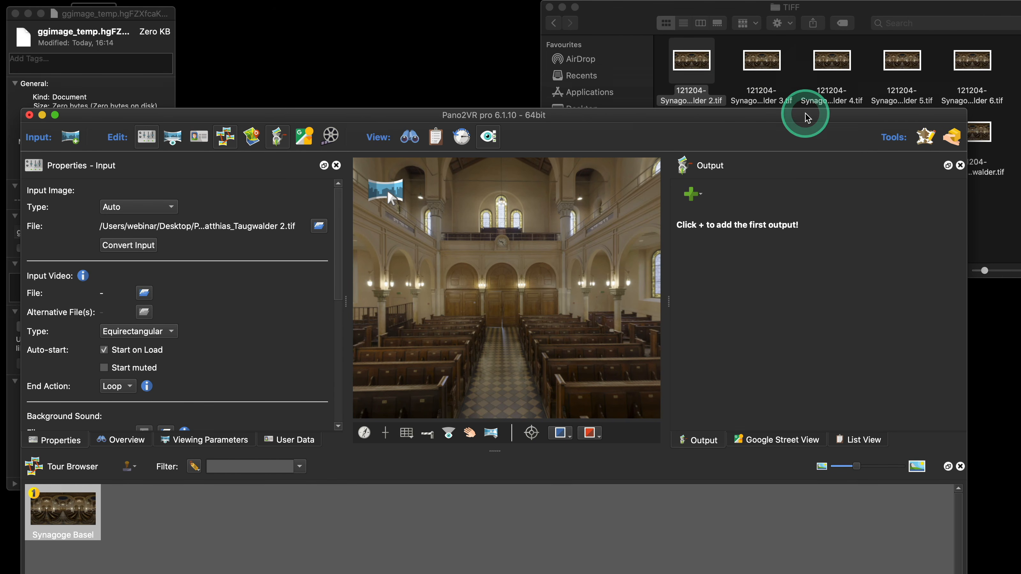
drag(734, 53, 983, 152)
super+click(709, 172)
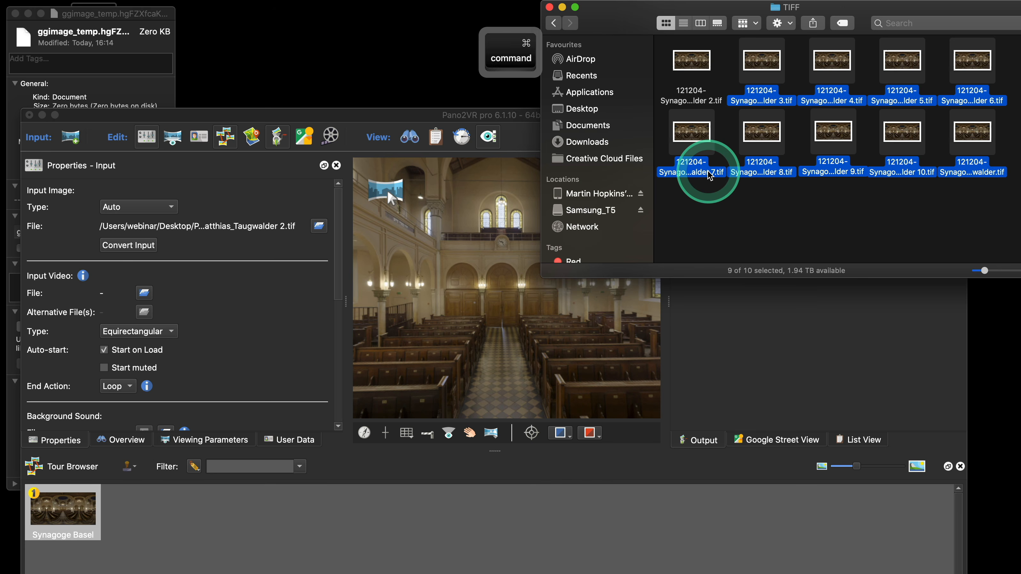
drag(760, 66, 477, 217)
drag(384, 115, 397, 58)
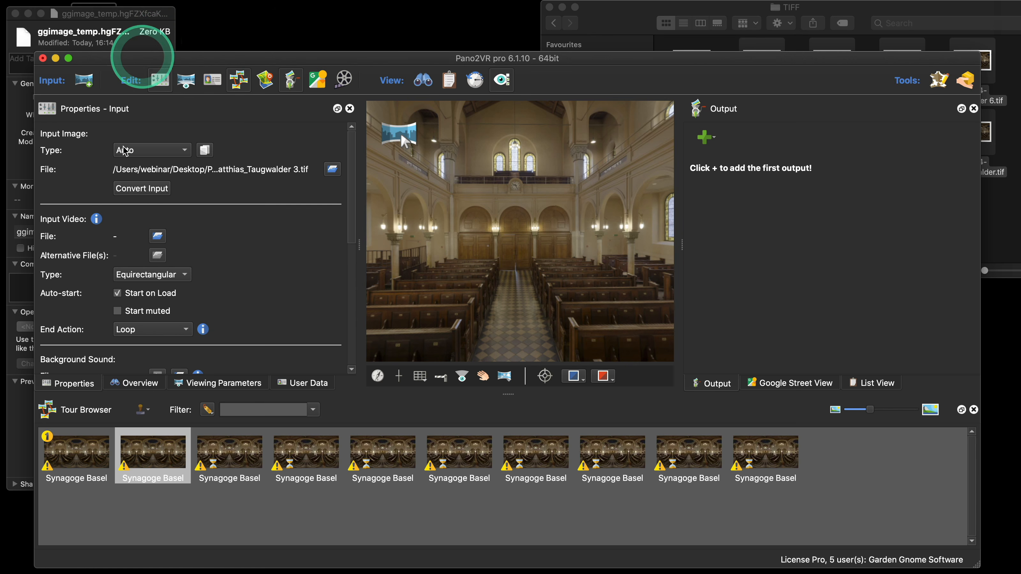
Switch between the first three Synagoge Basel nodes to examine how their images load and unload
click(101, 456)
click(139, 459)
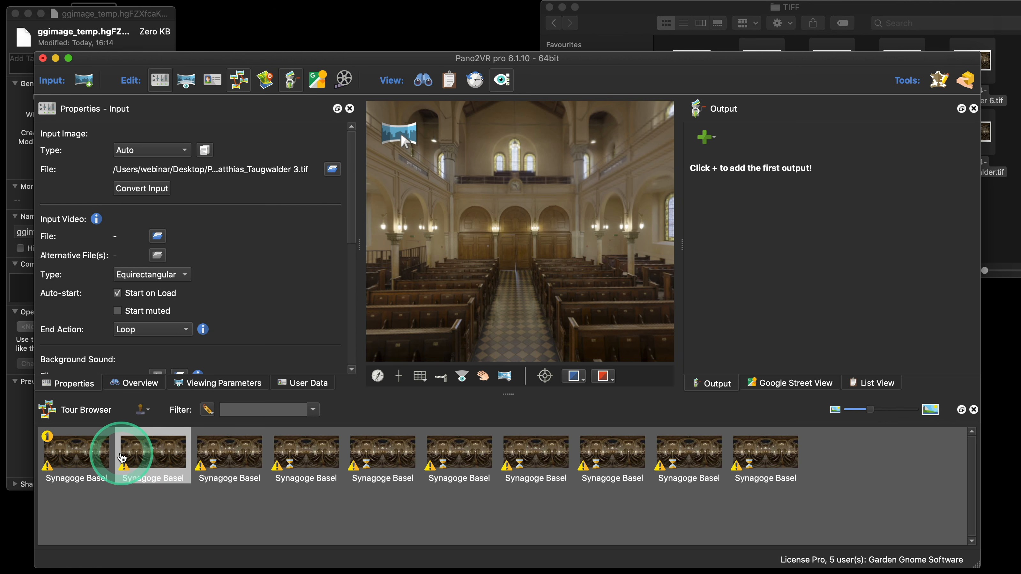
mouse_move(122, 458)
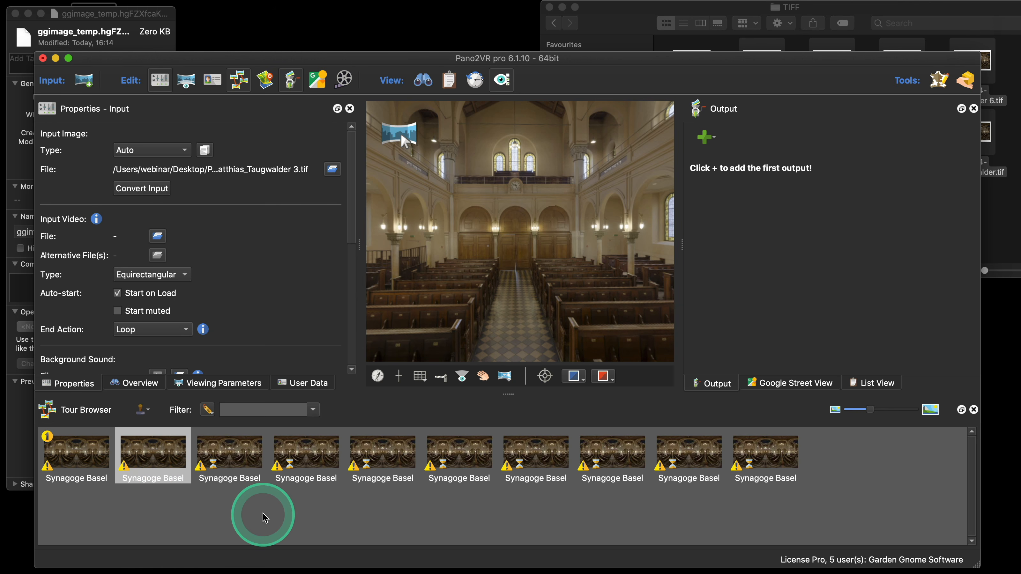
click(243, 456)
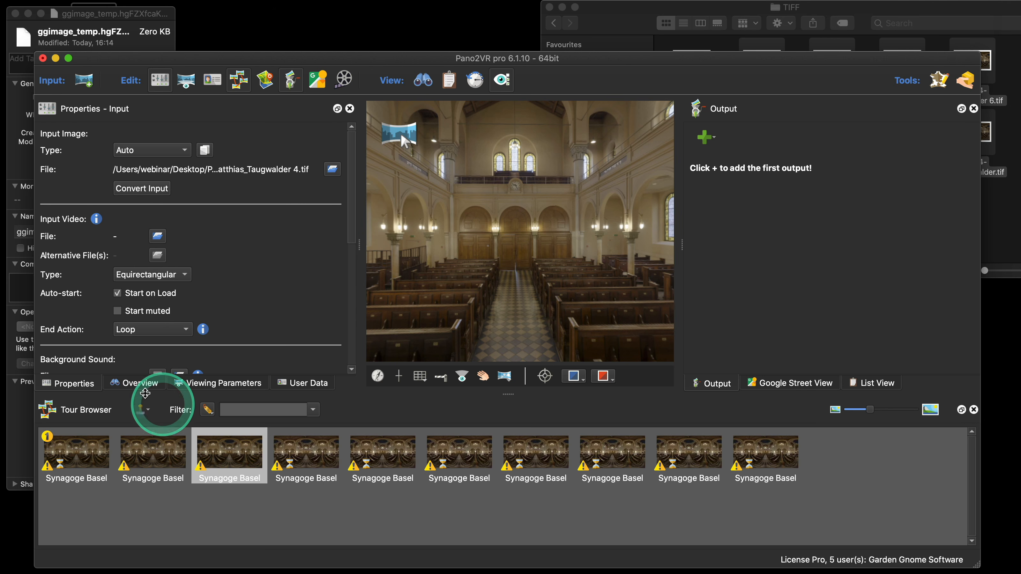
Review the tour and panorama pixel data in the overview and open the fourth Synagoge Basel node
click(140, 384)
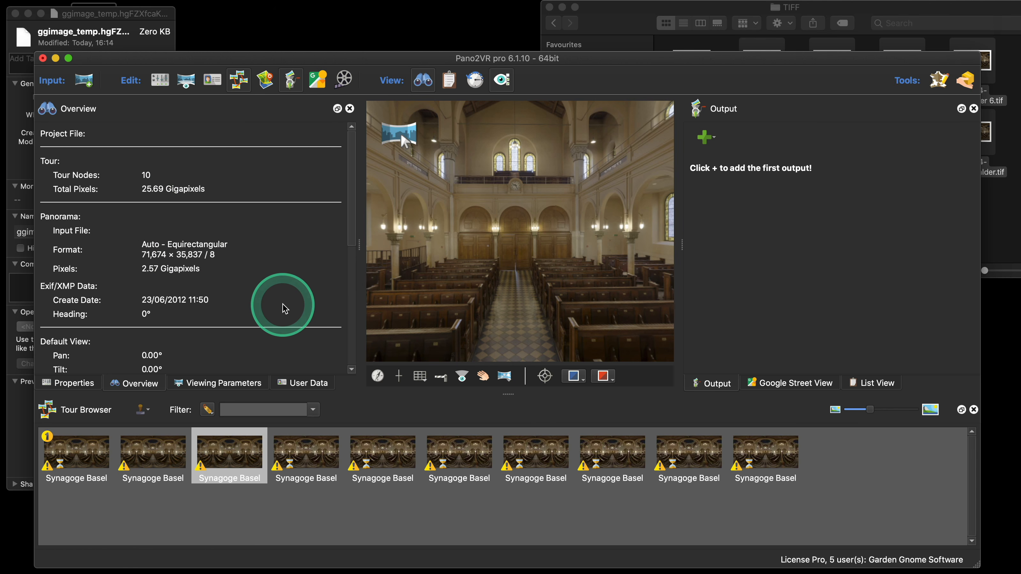
scroll(299, 287, down, 1)
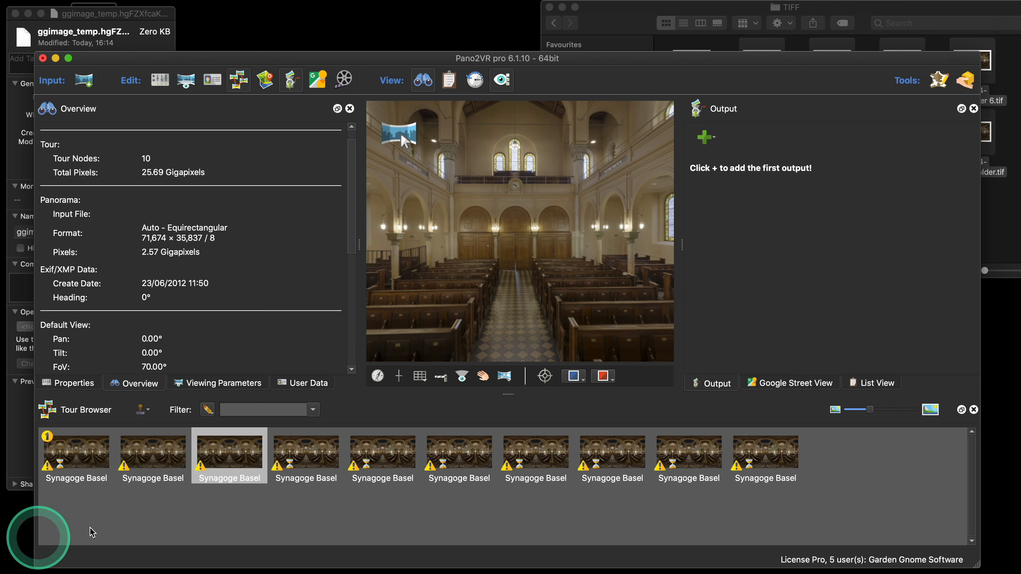
mouse_move(263, 457)
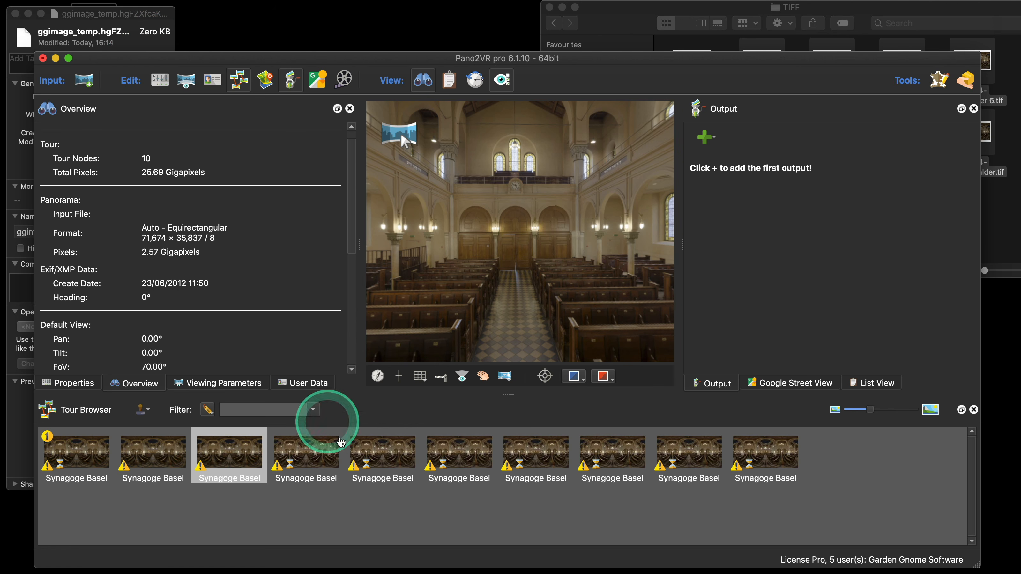
click(308, 463)
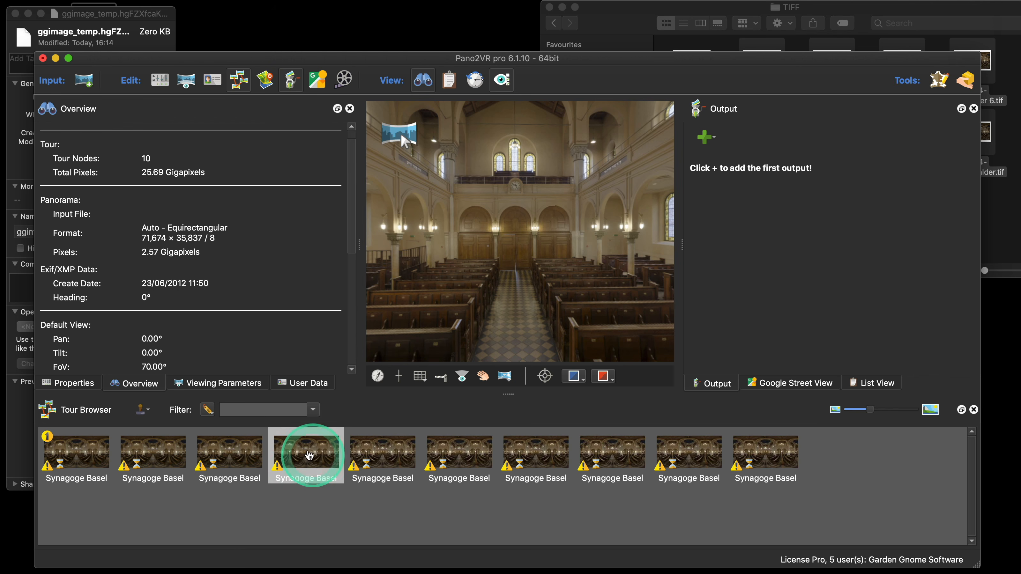
mouse_move(301, 468)
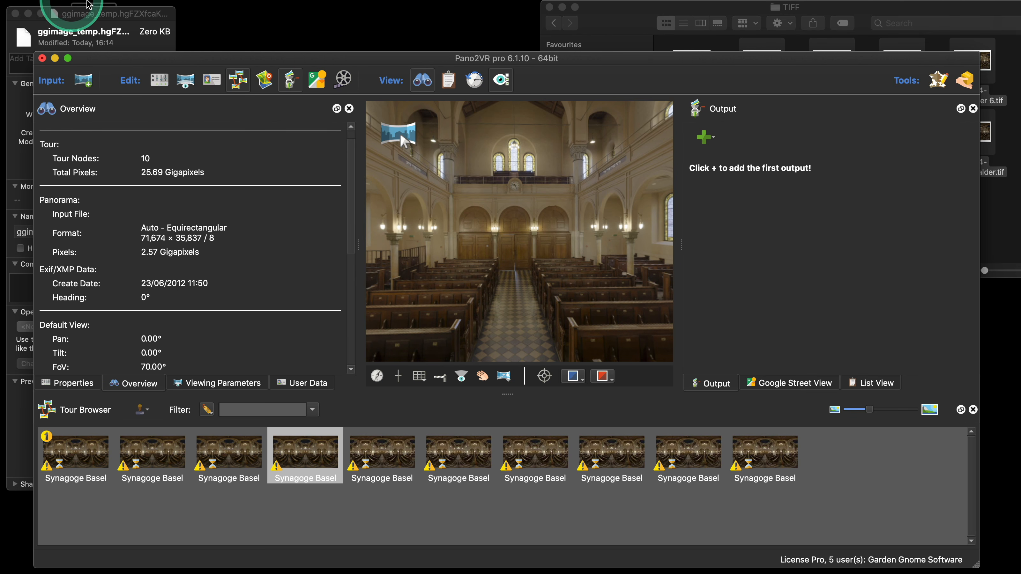
Open the preferences and review the Advanced settings for output, remapping and large projects
click(61, 8)
click(70, 42)
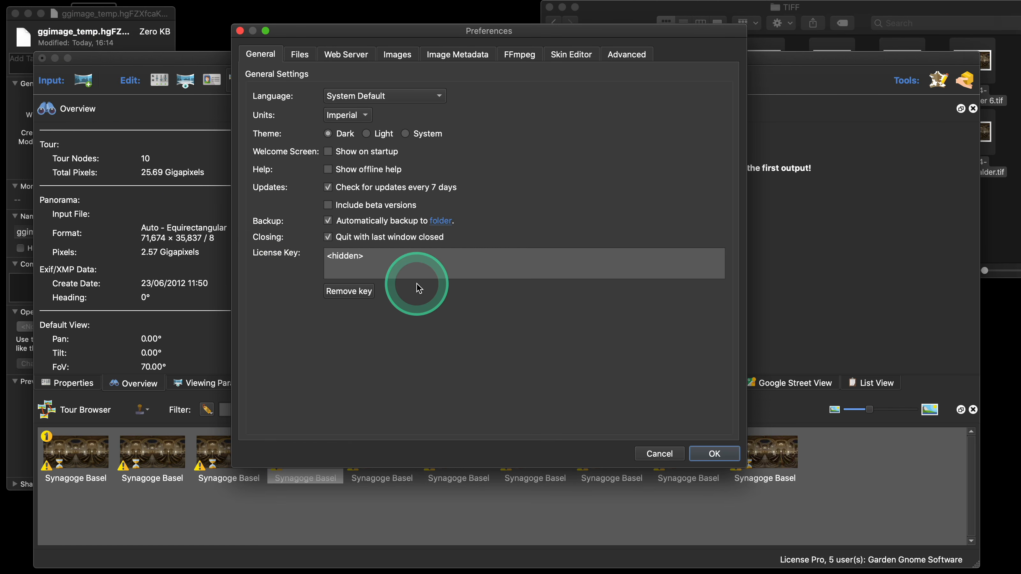
click(632, 60)
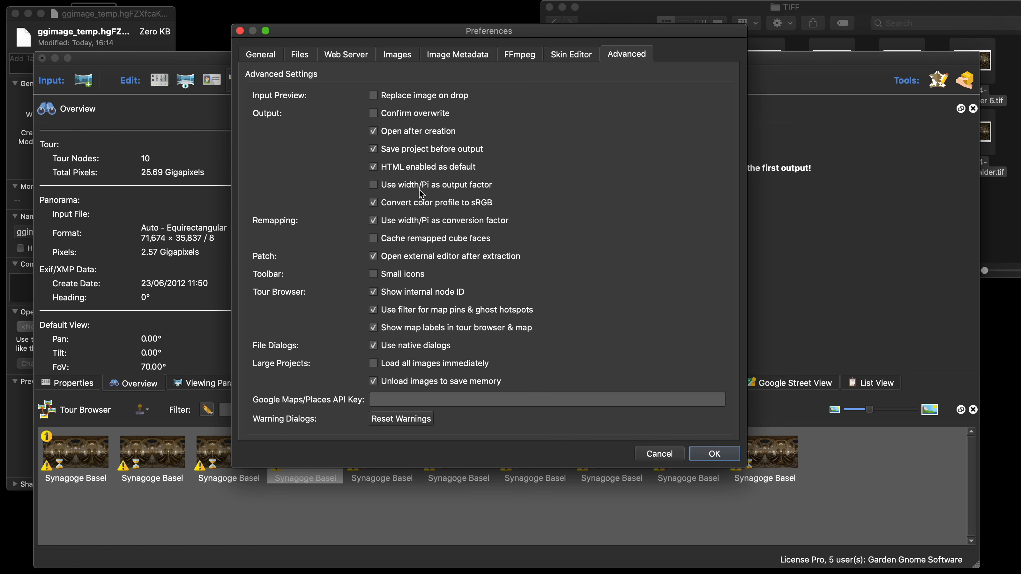
click(388, 193)
click(390, 189)
click(399, 188)
Review the Images preferences, including the interpolation filter choices, memory size hint and TIFF output setting
click(397, 54)
click(449, 95)
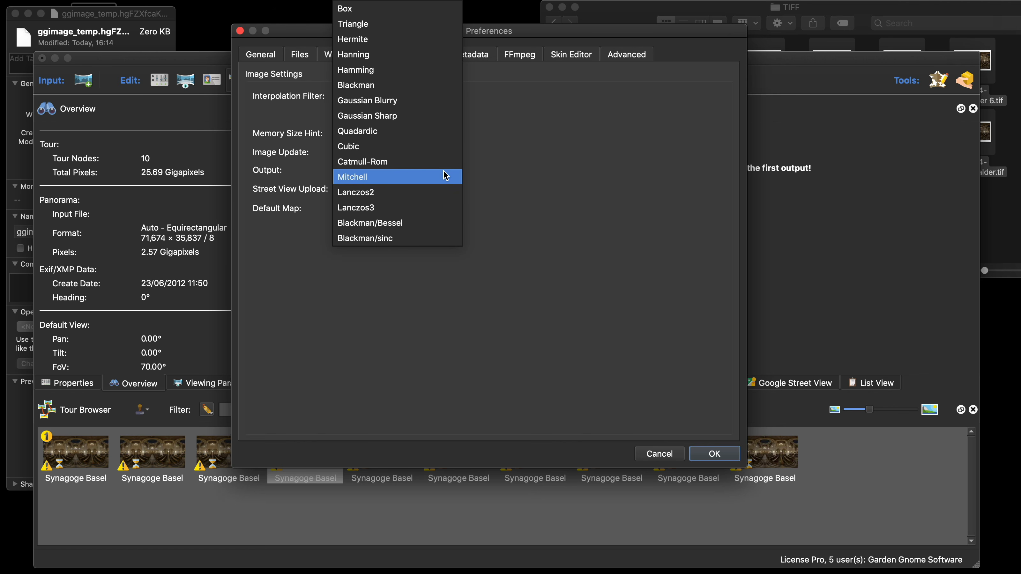
click(442, 176)
click(442, 208)
click(386, 180)
click(545, 190)
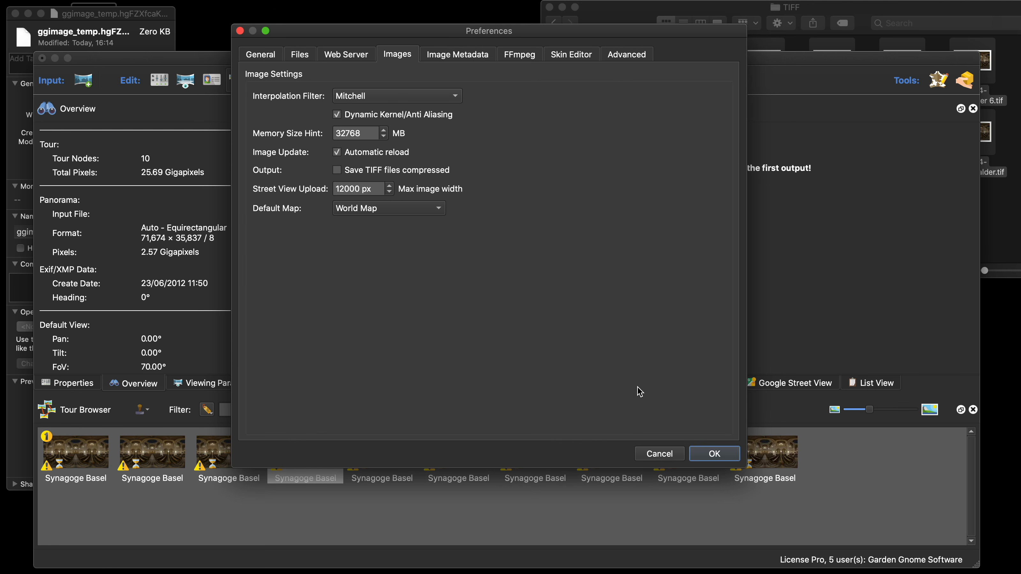
Review the Large Projects options in the Advanced preferences and close the preferences without applying changes
drag(563, 36, 522, 41)
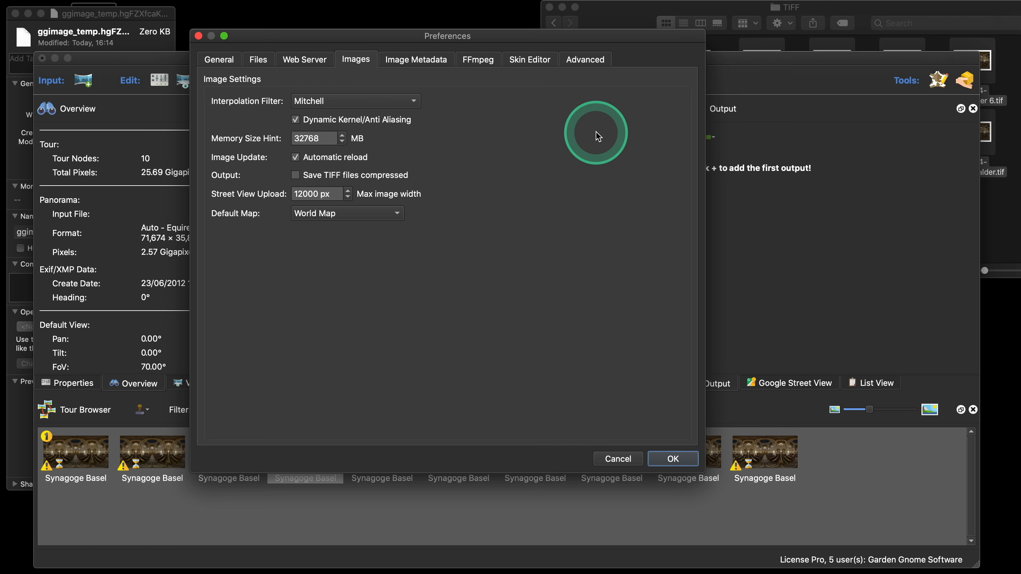
click(586, 60)
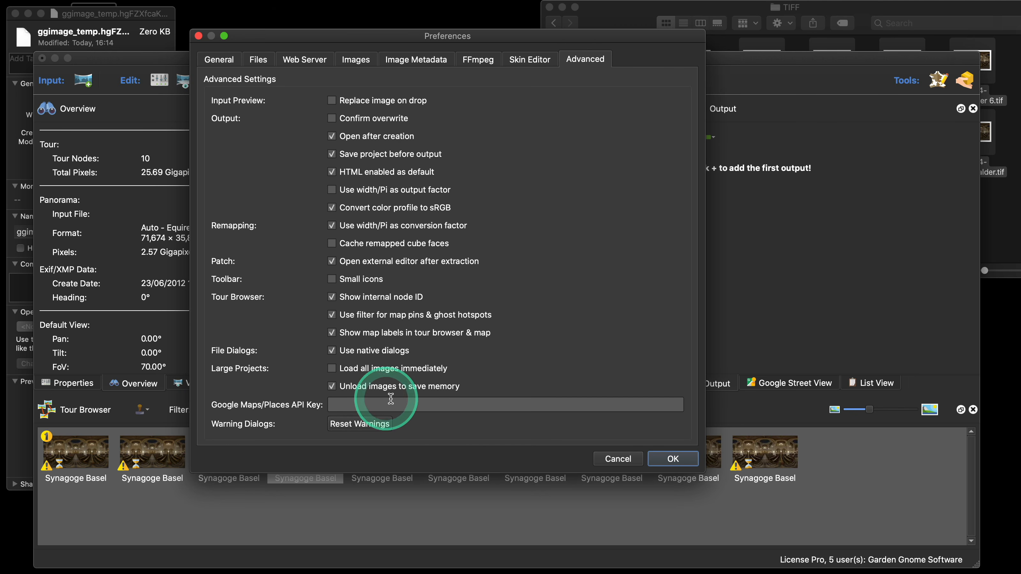
click(612, 458)
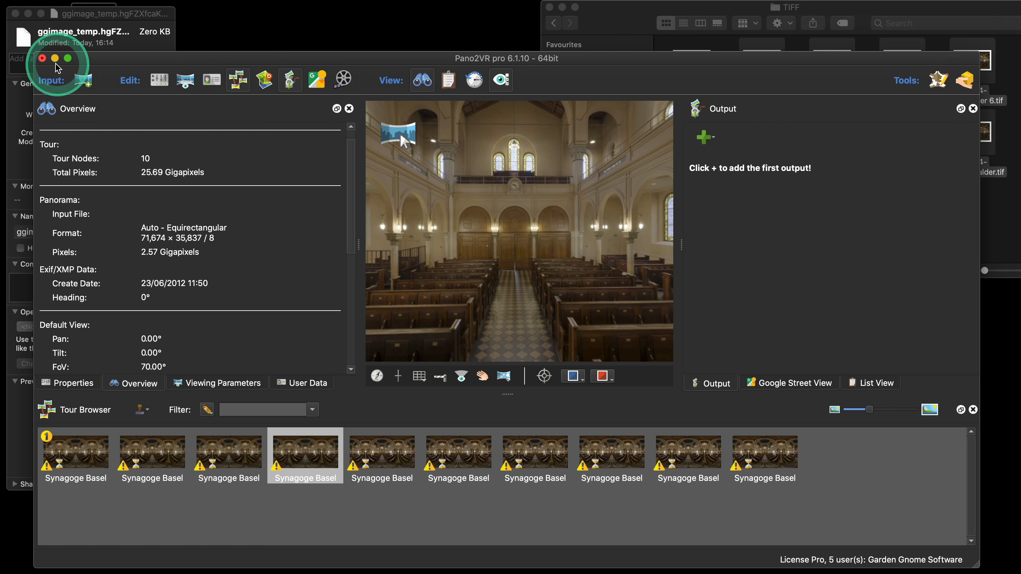
Close the Synagoge Basel project without saving and close the temporary cache file's info window
click(43, 59)
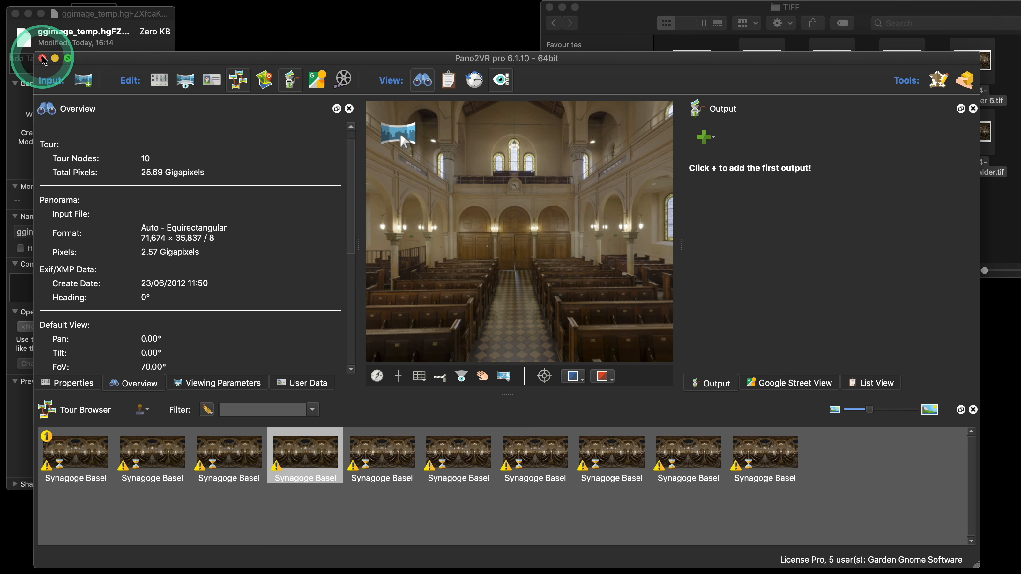
click(462, 322)
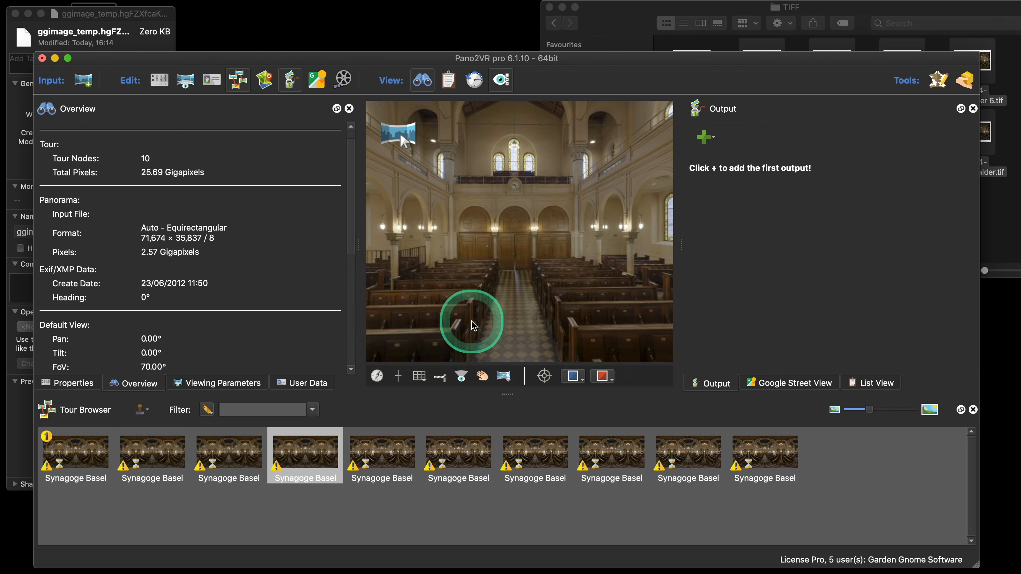
click(15, 13)
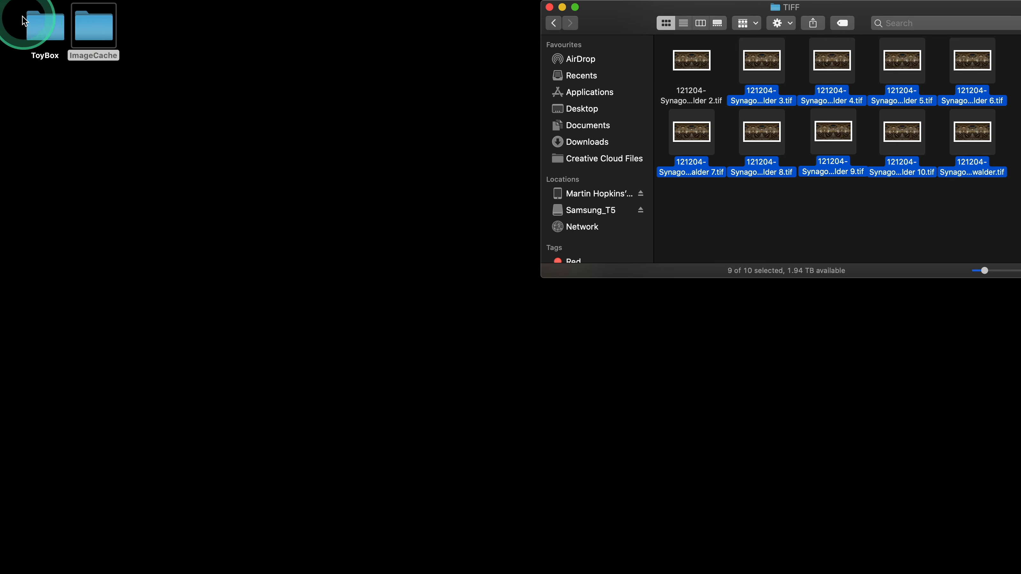
click(198, 64)
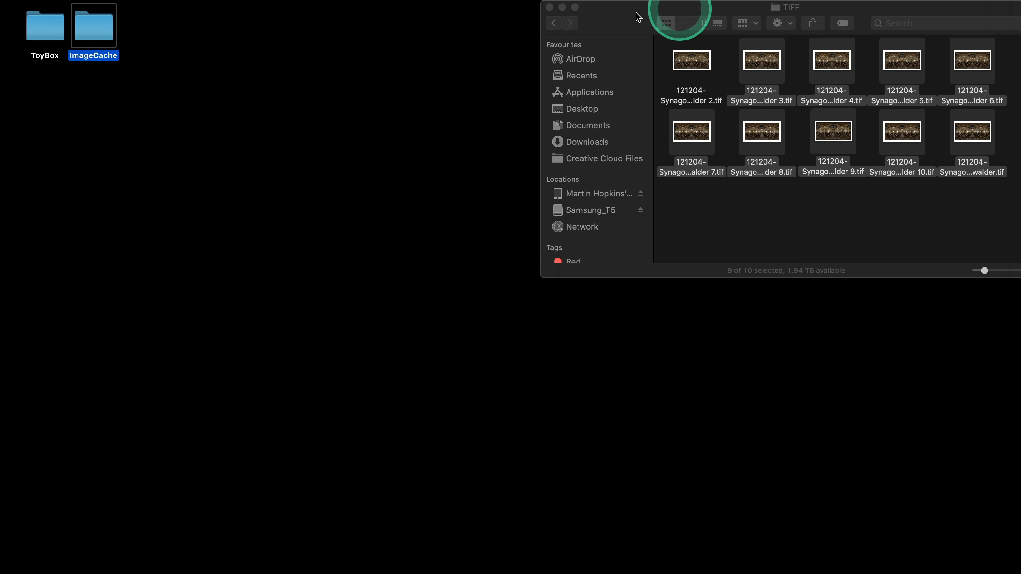
Return to the "Pano2VR | Working with large projects" folder and check the info of prague_900K_fullsize_tiled_pyramid.tif
click(553, 23)
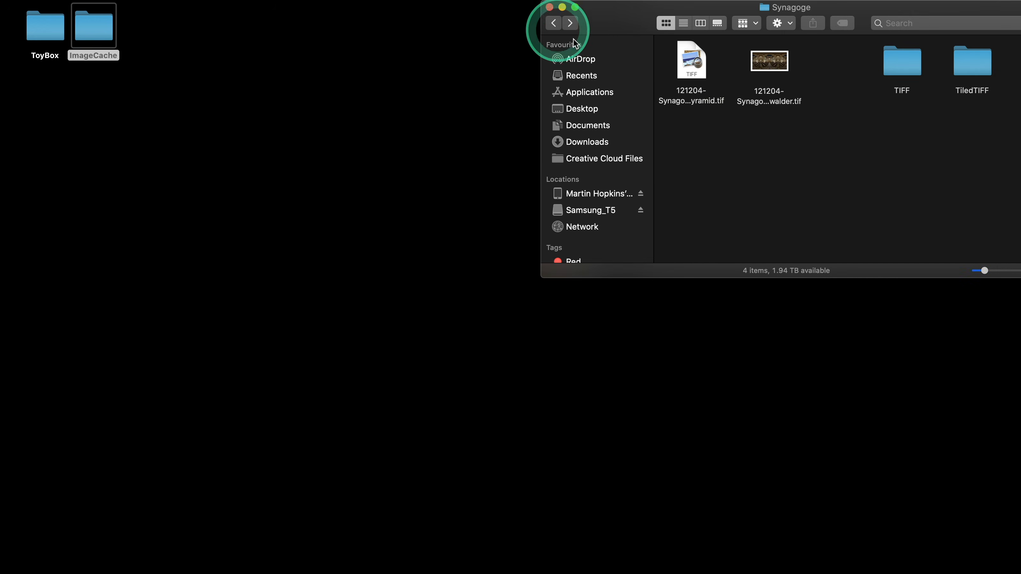
click(554, 22)
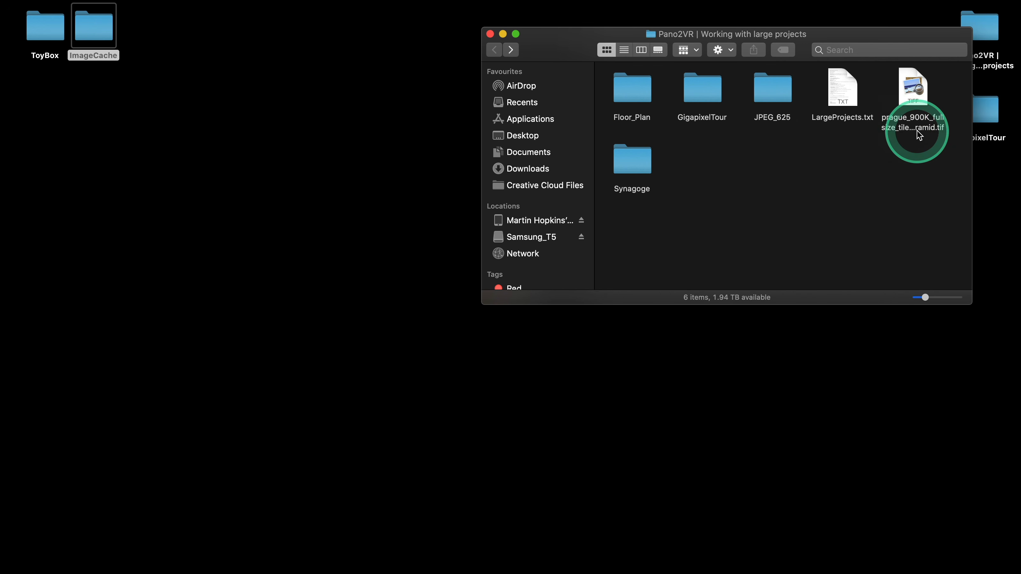
right_click(913, 88)
click(851, 145)
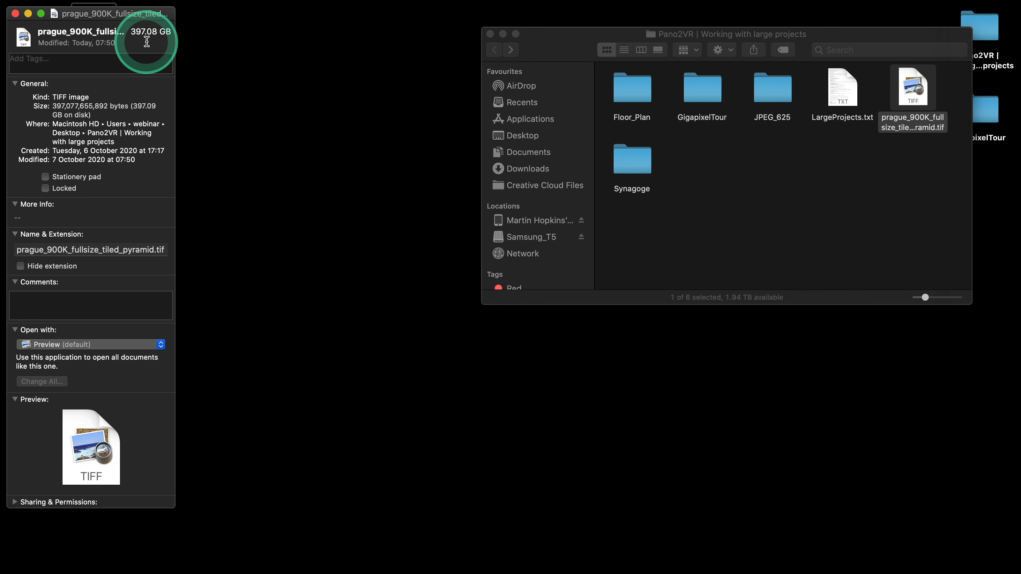
click(15, 13)
click(890, 194)
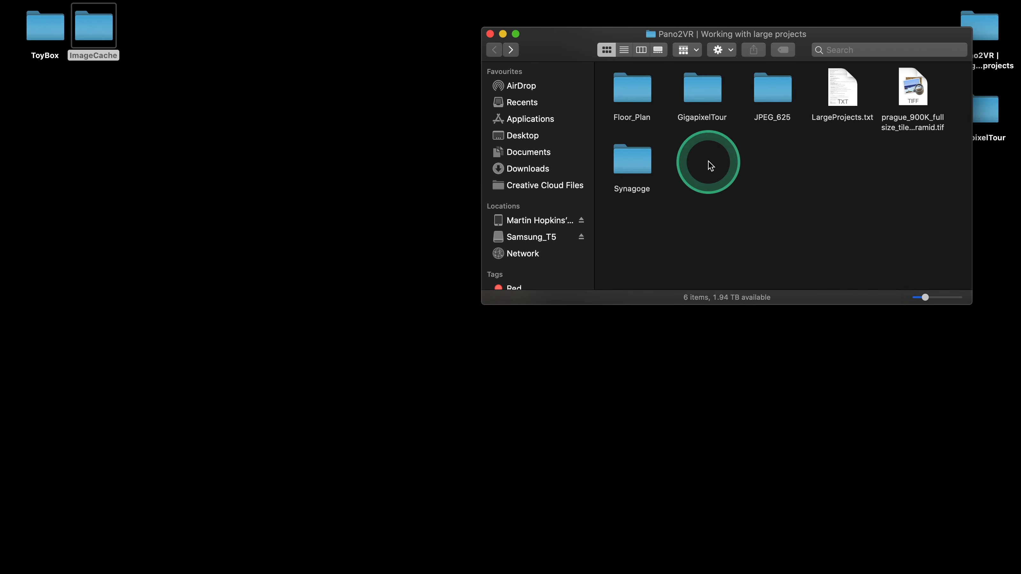
Check the info of the TIFF folder inside the Synagoge folder and close its info window
double_click(641, 169)
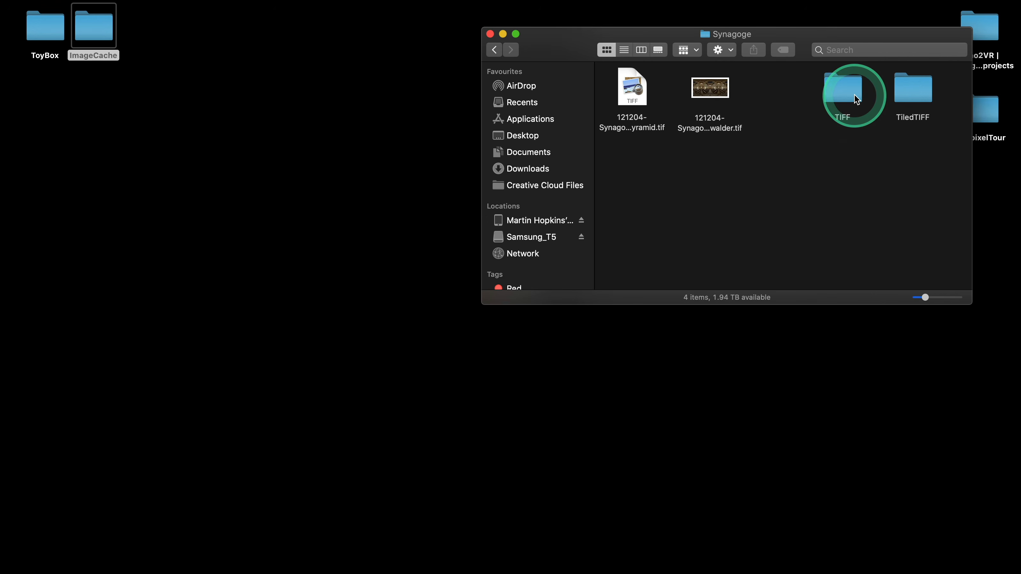
right_click(842, 91)
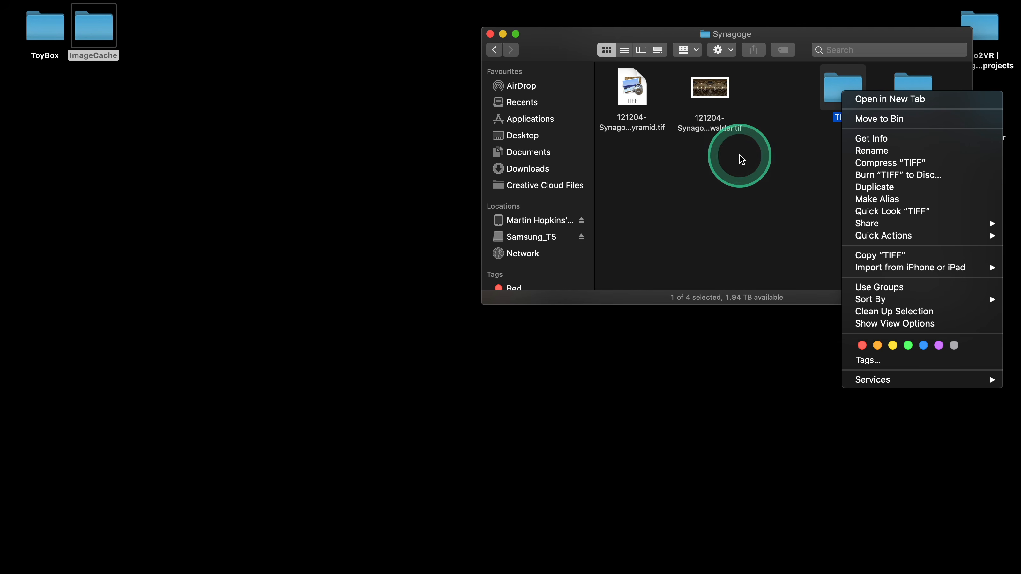
click(899, 140)
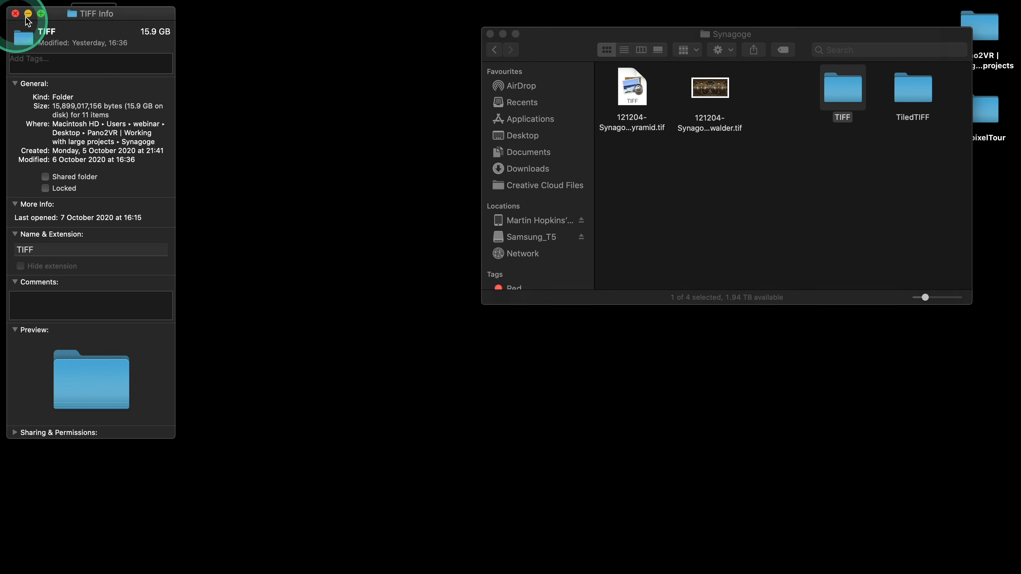
click(27, 16)
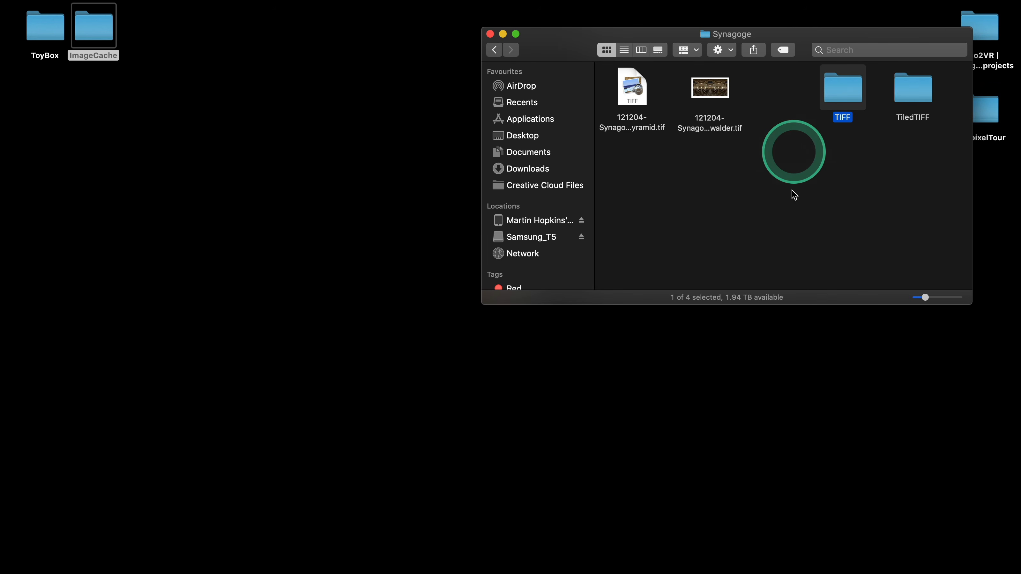
Switch to Pano2VR, add the whole TIFF folder to the new project and open the second Synagoge Basel node
mouse_move(519, 554)
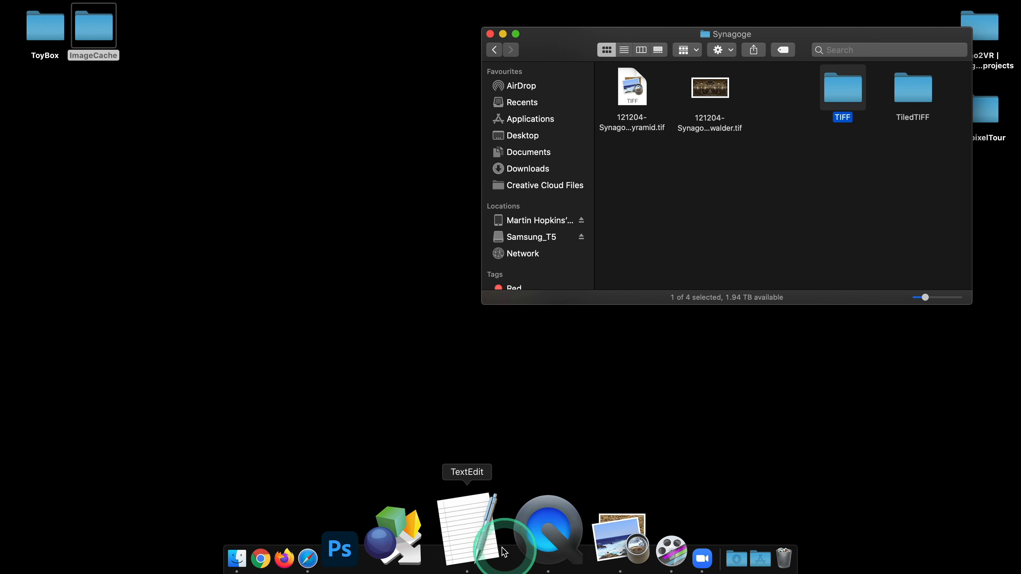
click(472, 539)
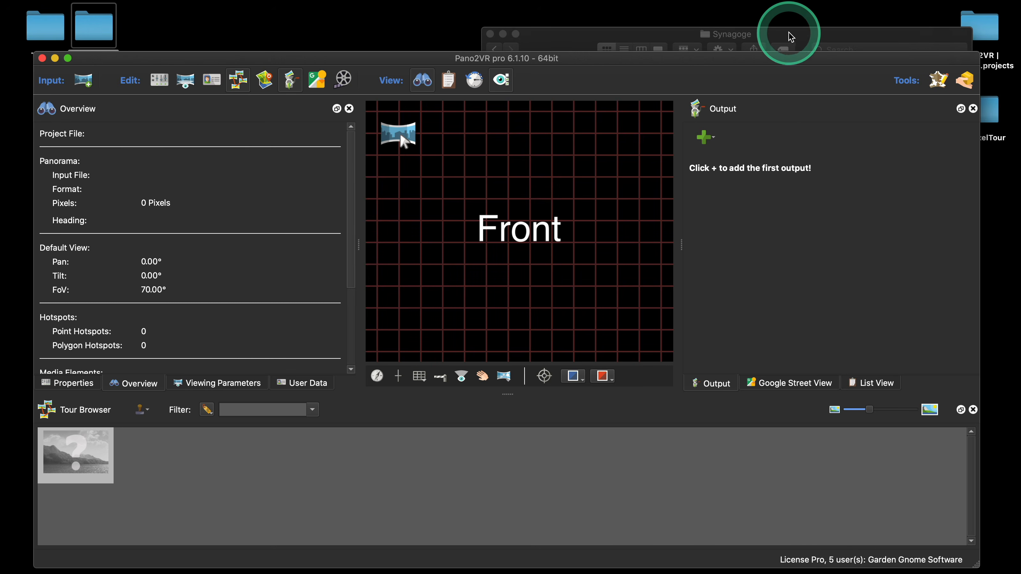
drag(790, 36, 810, 20)
click(859, 74)
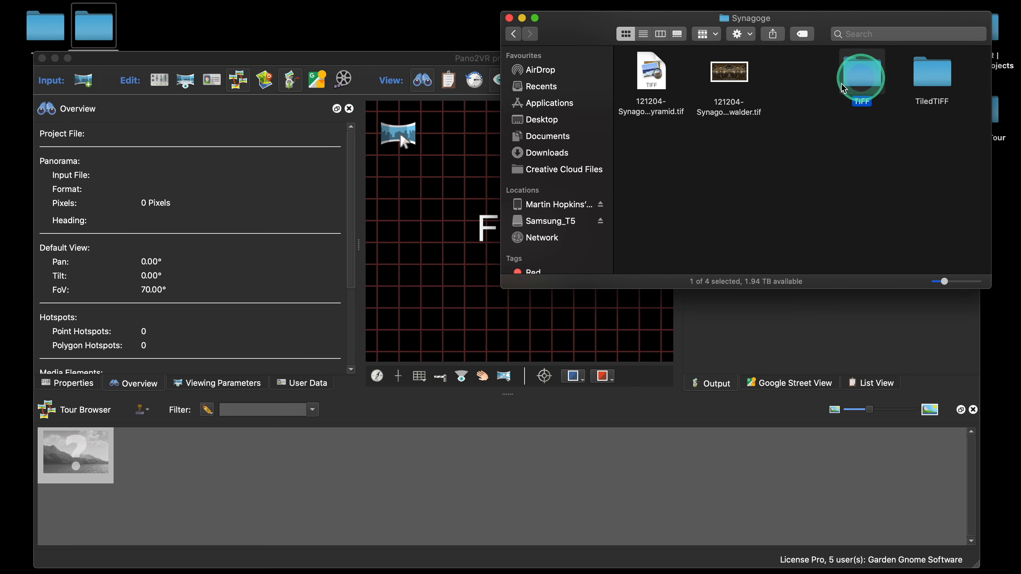
drag(843, 88, 413, 167)
click(351, 66)
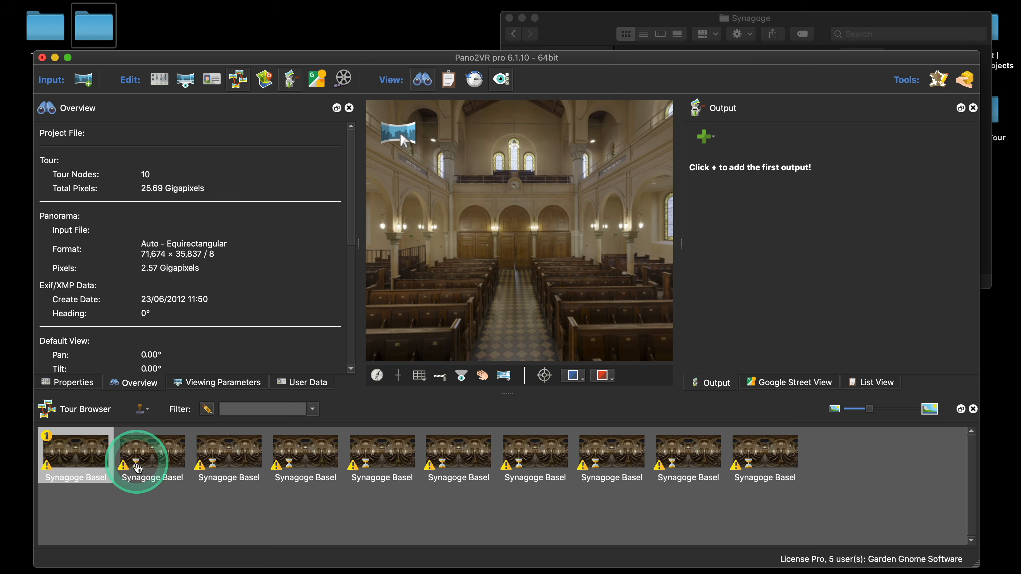
mouse_move(140, 472)
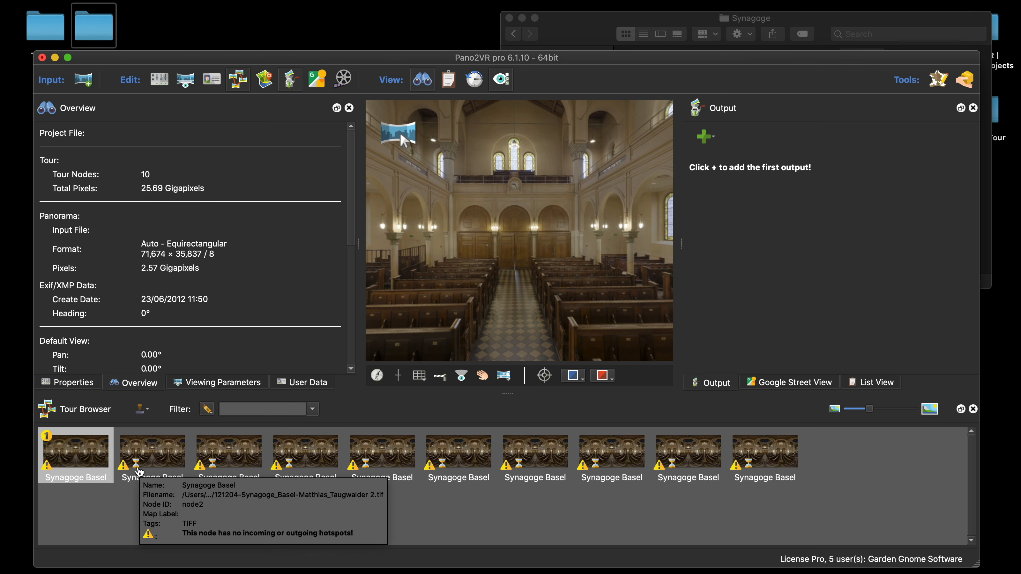
click(139, 469)
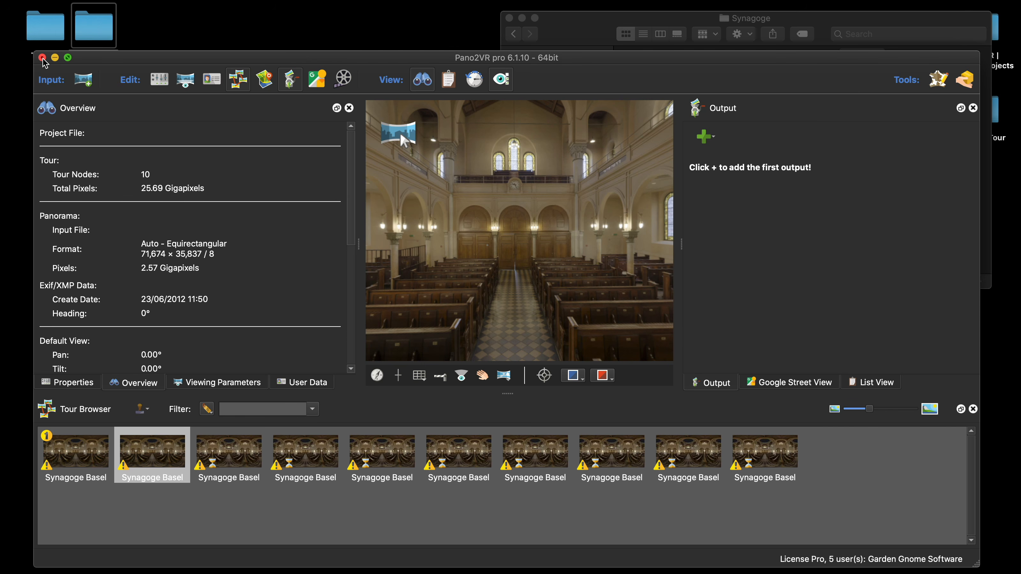
Close the tour built from the TIFF folder without saving the changes
click(43, 59)
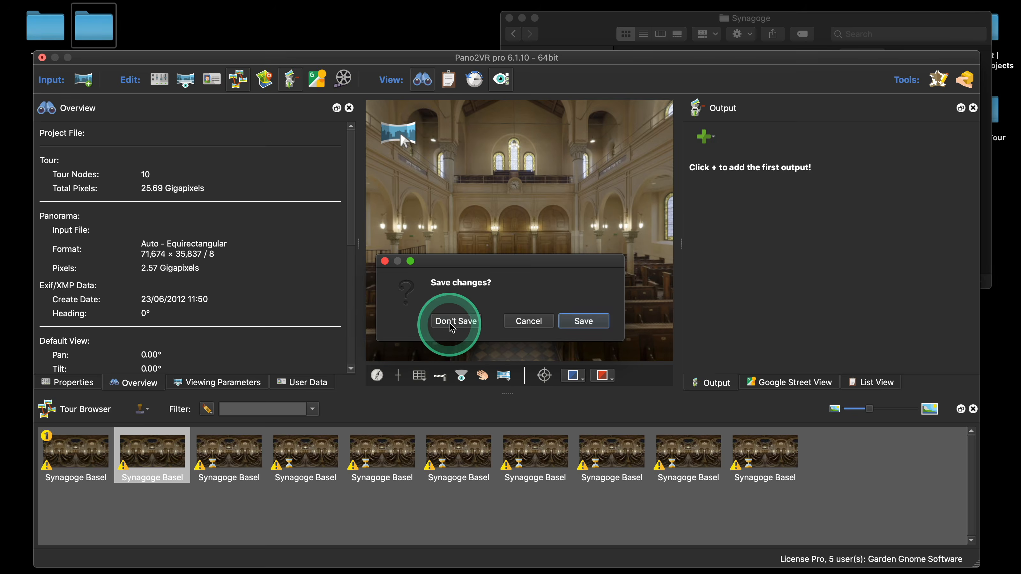
click(452, 322)
click(778, 216)
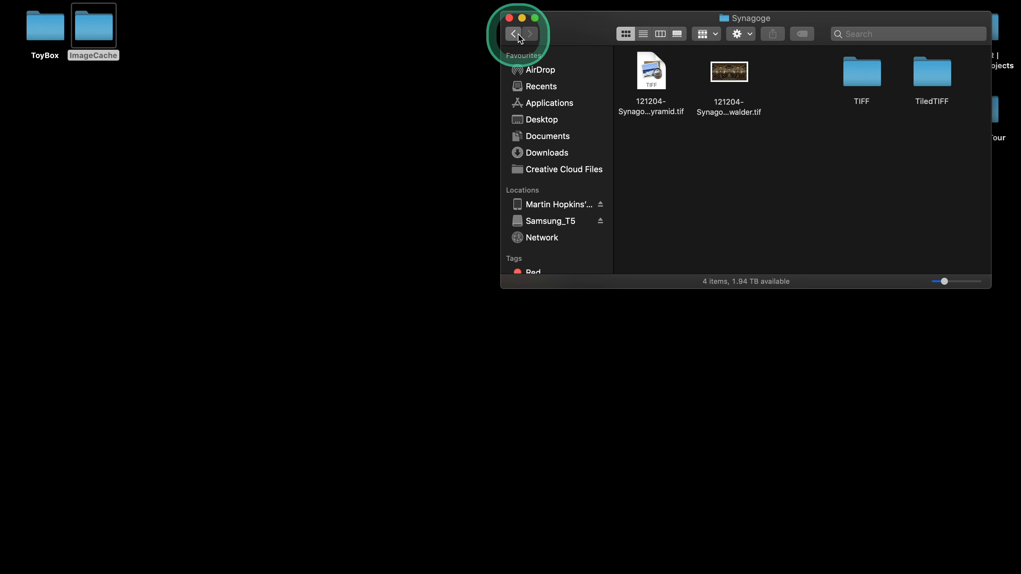
Go back to the large projects folder and bring up the Prague pyramid TIFF's info for a size comparison
click(513, 33)
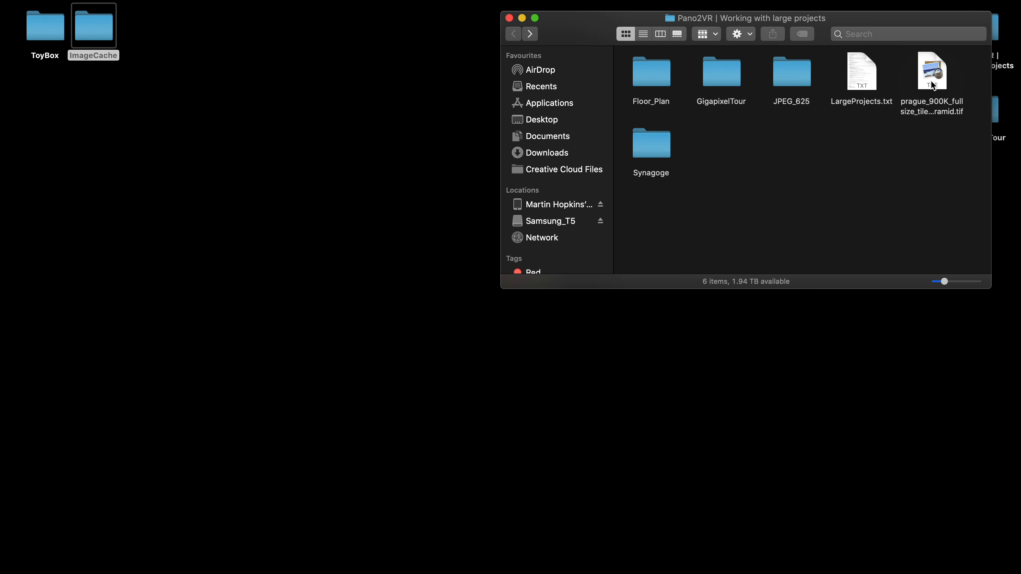
right_click(933, 85)
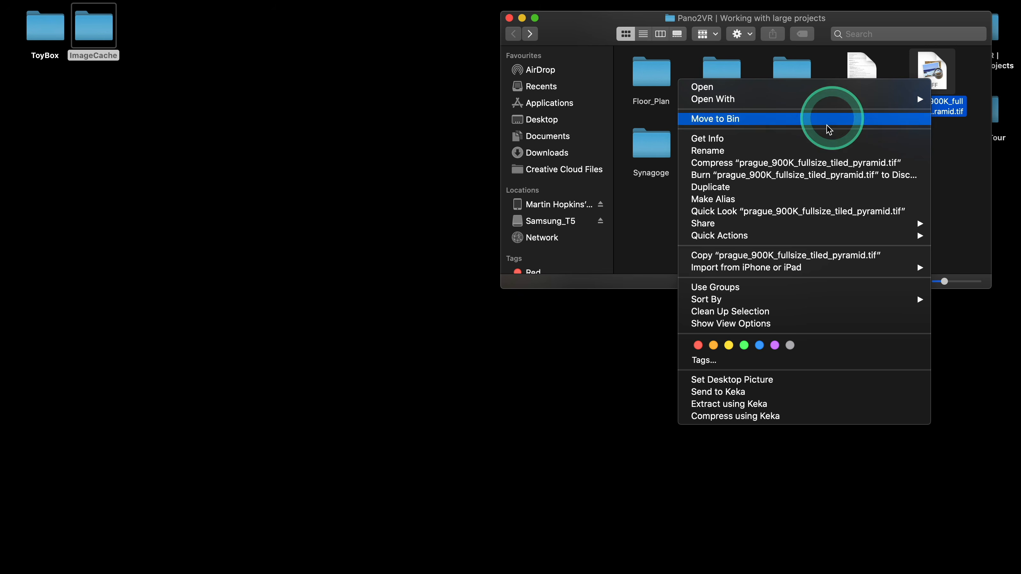
click(820, 142)
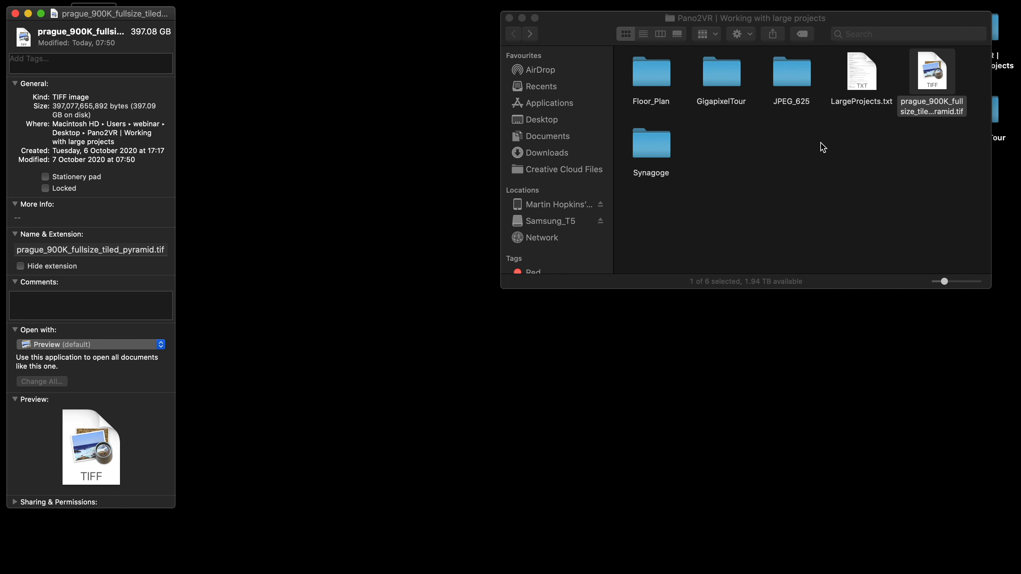
Check the info of the first panorama in the Synagoge TIFF folder against the Prague file and close both info windows
click(773, 148)
double_click(649, 147)
click(769, 80)
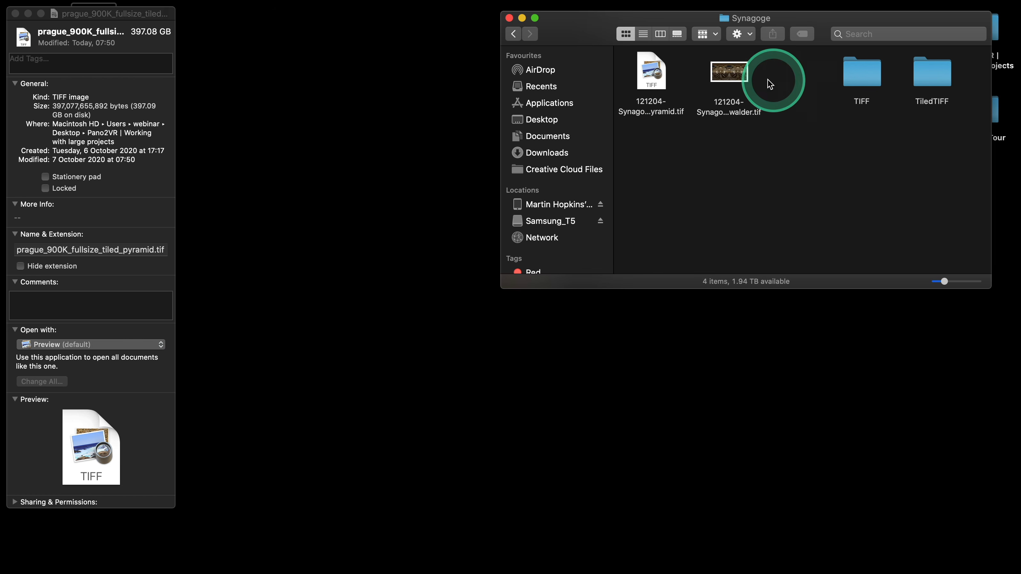
double_click(857, 79)
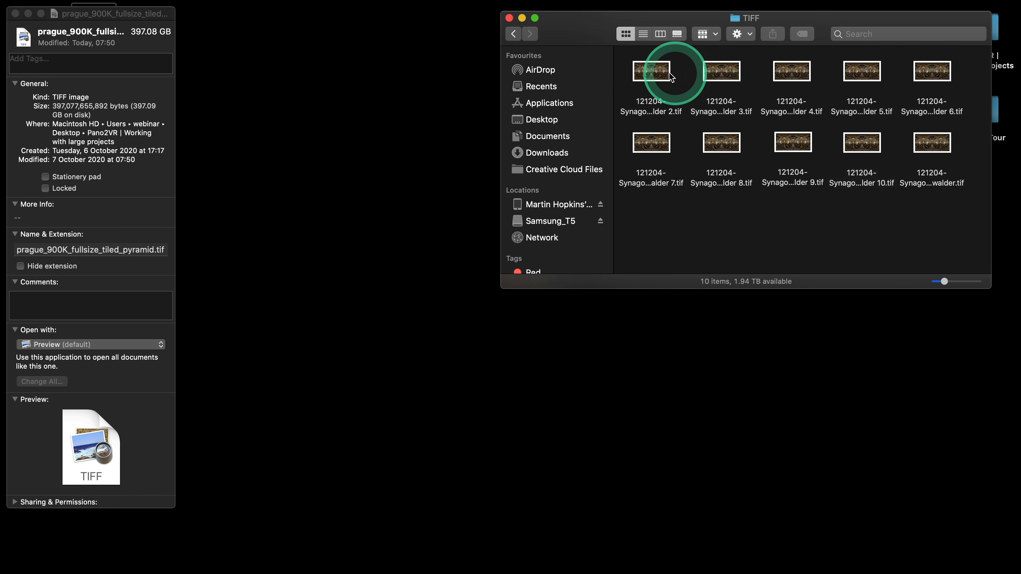
right_click(656, 75)
click(688, 129)
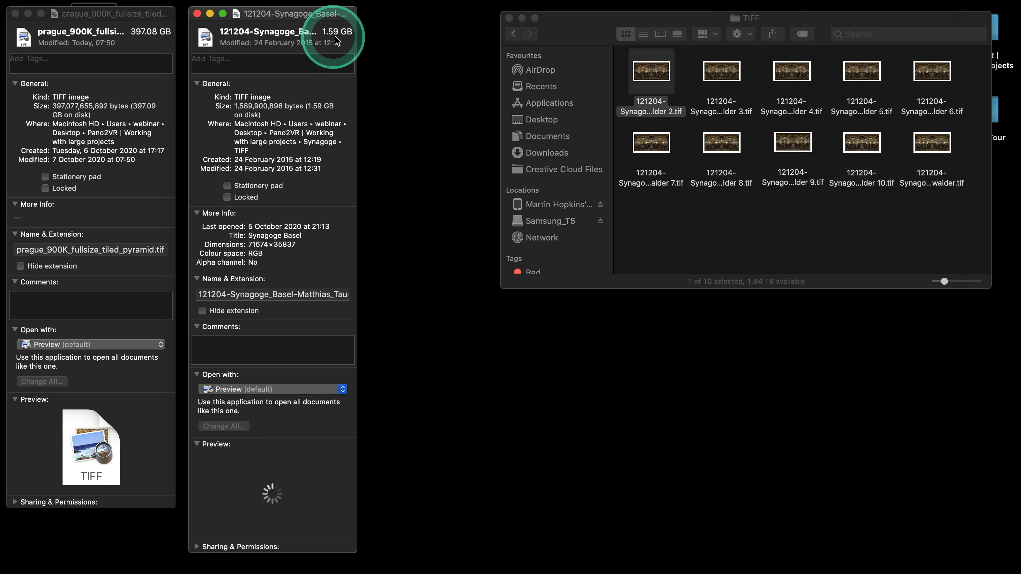
click(197, 14)
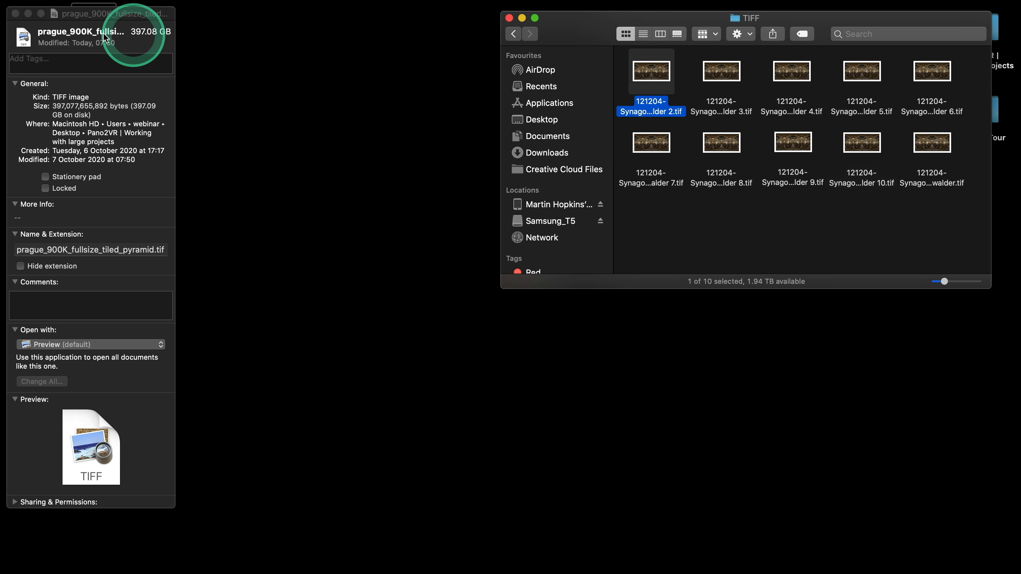
click(15, 15)
drag(590, 32, 614, 28)
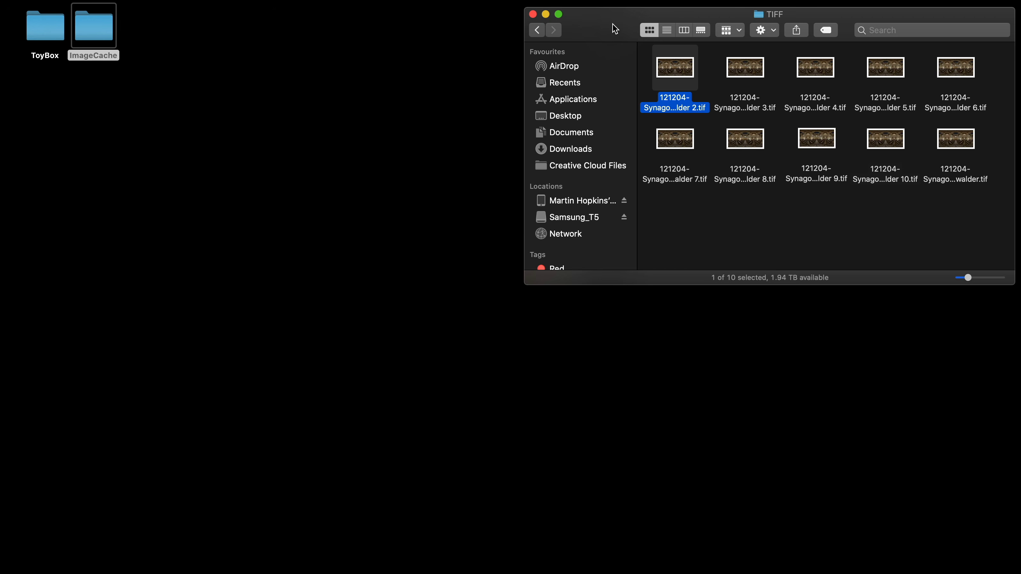
Go back to the large projects folder, switch to Pano2VR and add the Prague pyramid TIFF as the panorama of the empty project
click(537, 30)
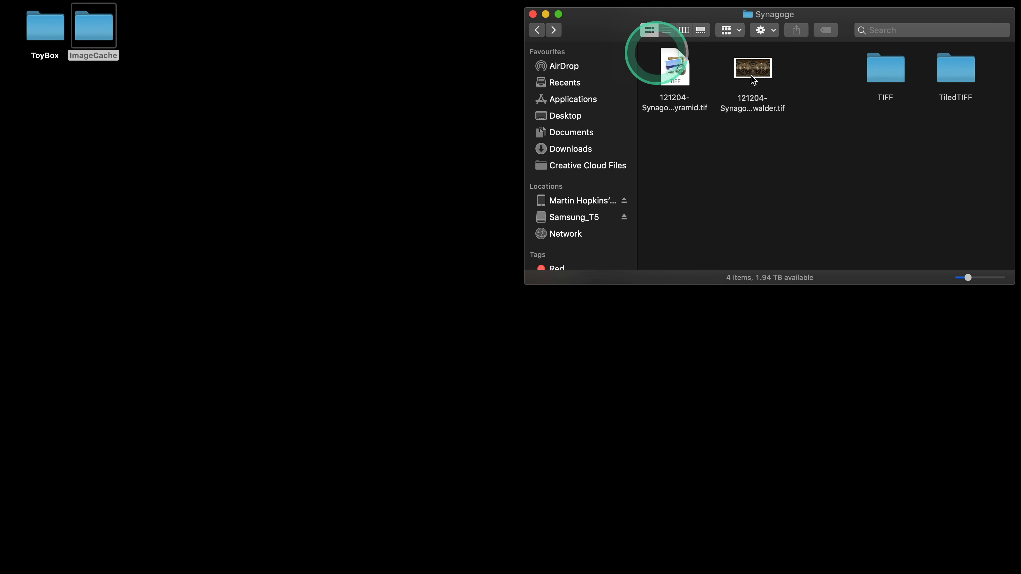
click(536, 30)
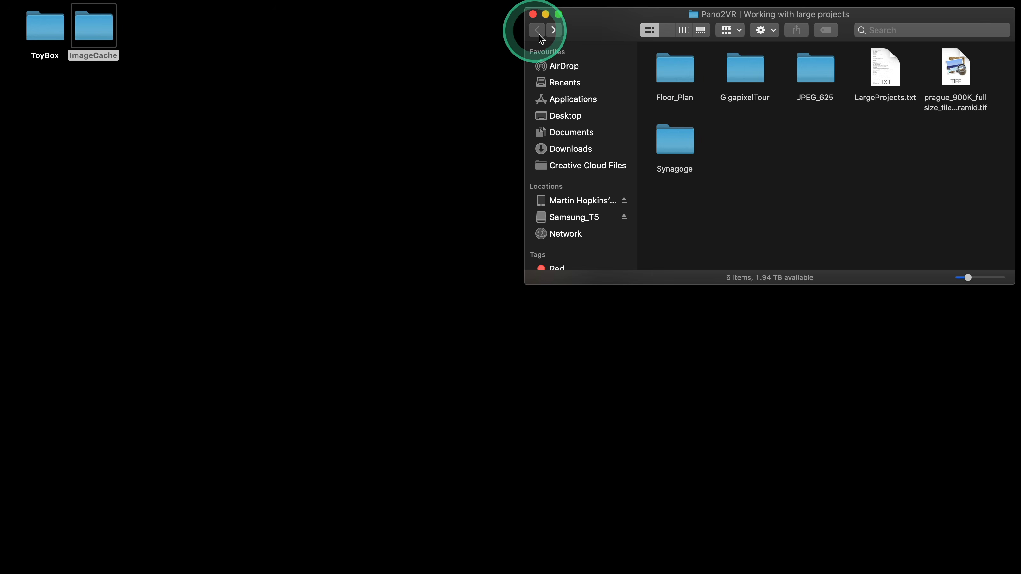
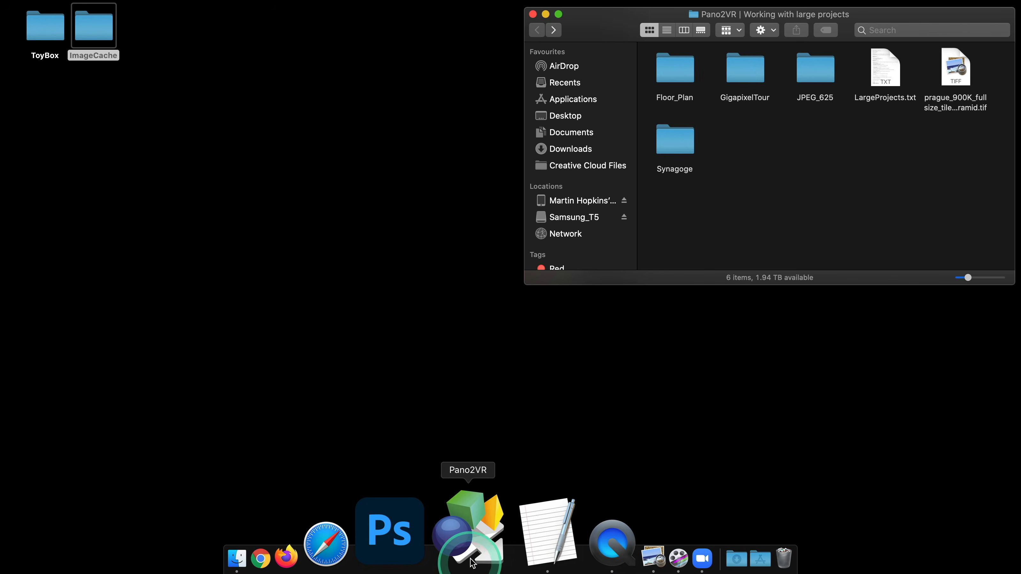
click(471, 562)
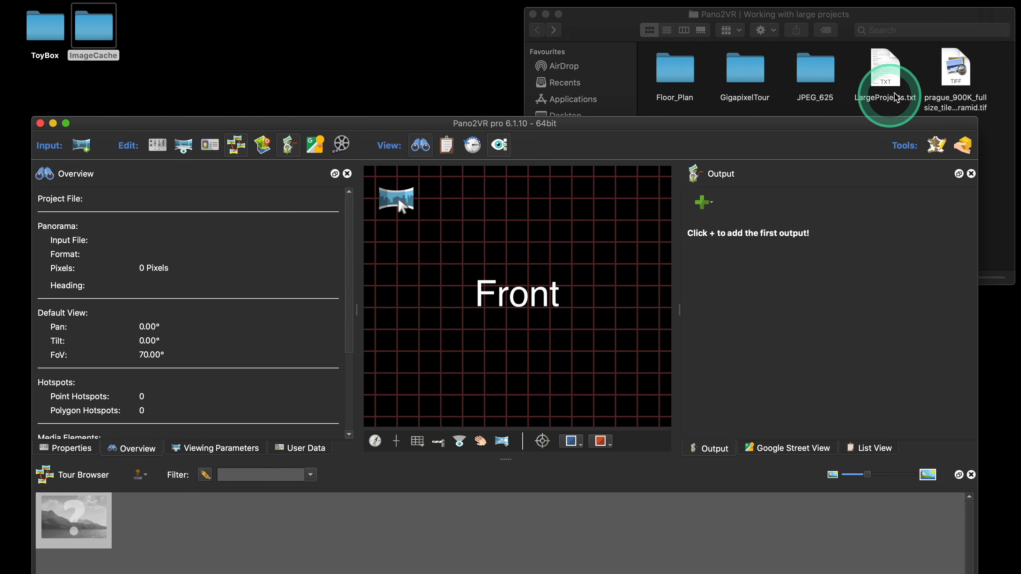
drag(955, 61, 527, 258)
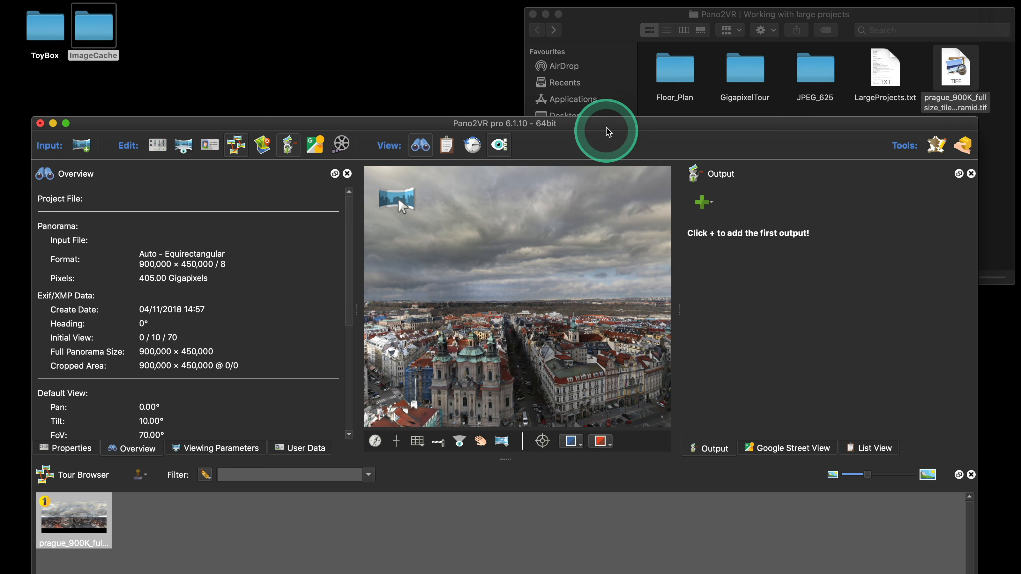
drag(603, 128, 613, 51)
Examine the Prague panorama's detail by closing in on the TV tower until the people in the lower cabin's window fill the view
mouse_move(547, 254)
mouse_down()
mouse_move(514, 253)
mouse_move(583, 273)
mouse_move(523, 258)
mouse_move(580, 271)
mouse_move(579, 237)
mouse_move(563, 258)
mouse_move(487, 258)
mouse_move(485, 268)
mouse_move(581, 257)
mouse_move(604, 266)
mouse_move(529, 258)
mouse_move(541, 266)
mouse_up()
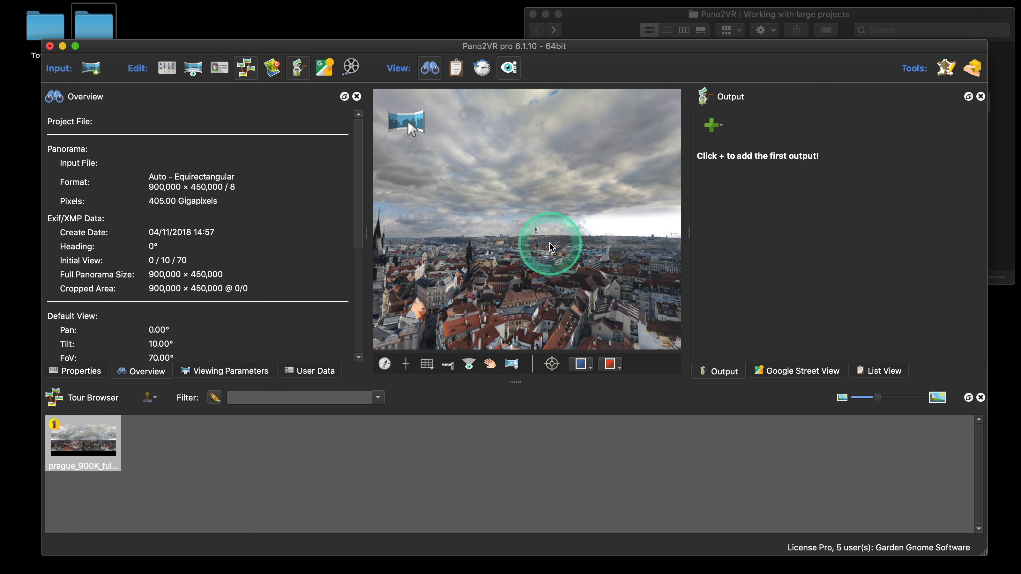
drag(555, 251, 552, 255)
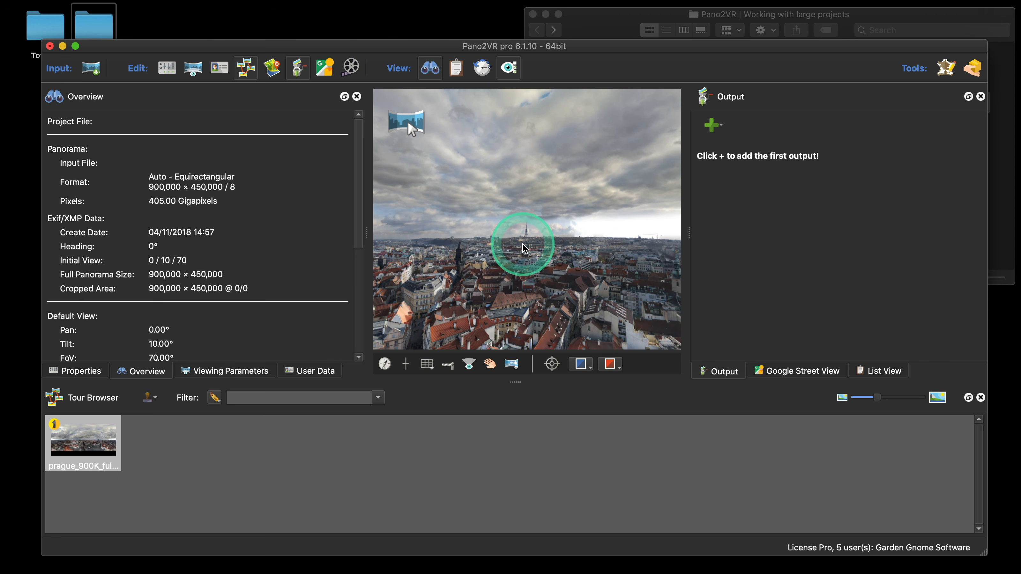
drag(526, 250, 574, 246)
scroll(534, 245, up, 5)
scroll(542, 228, up, 3)
scroll(531, 234, up, 5)
scroll(520, 256, up, 3)
scroll(581, 250, up, 2)
scroll(578, 242, up, 3)
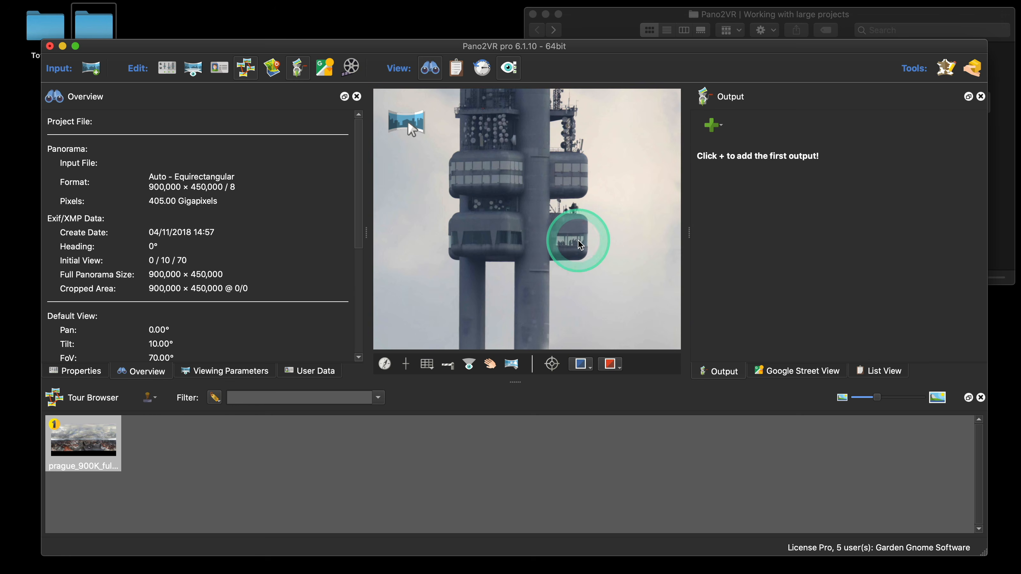
scroll(580, 244, up, 5)
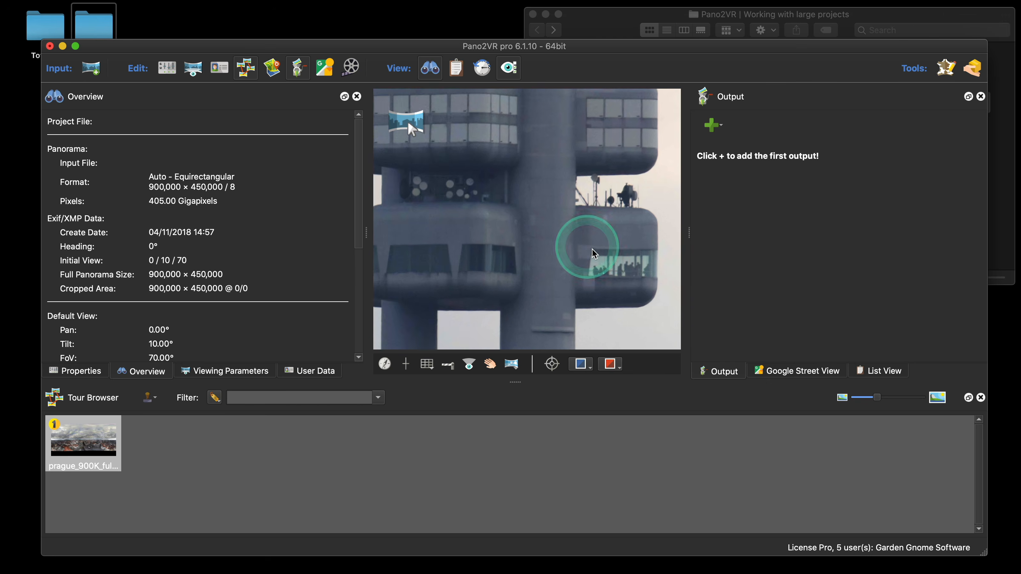
drag(577, 237, 518, 238)
scroll(542, 252, up, 4)
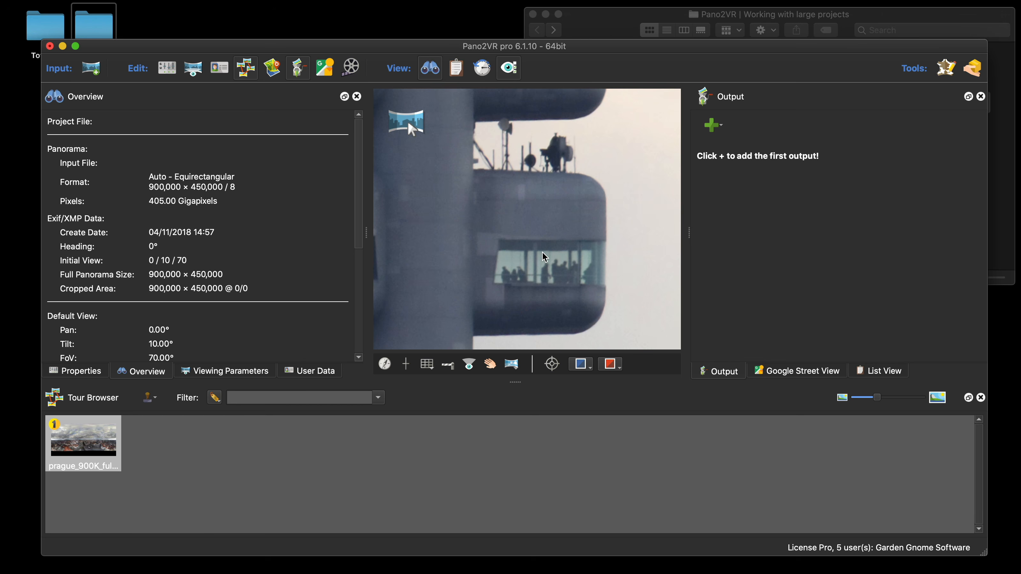
drag(544, 257, 546, 221)
scroll(545, 256, up, 2)
scroll(545, 237, up, 1)
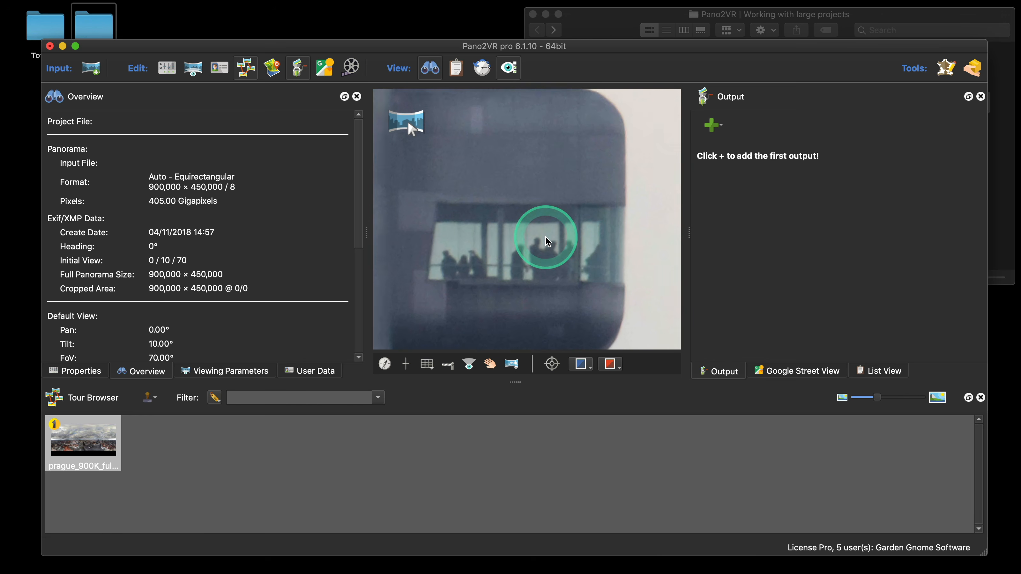
scroll(548, 241, up, 3)
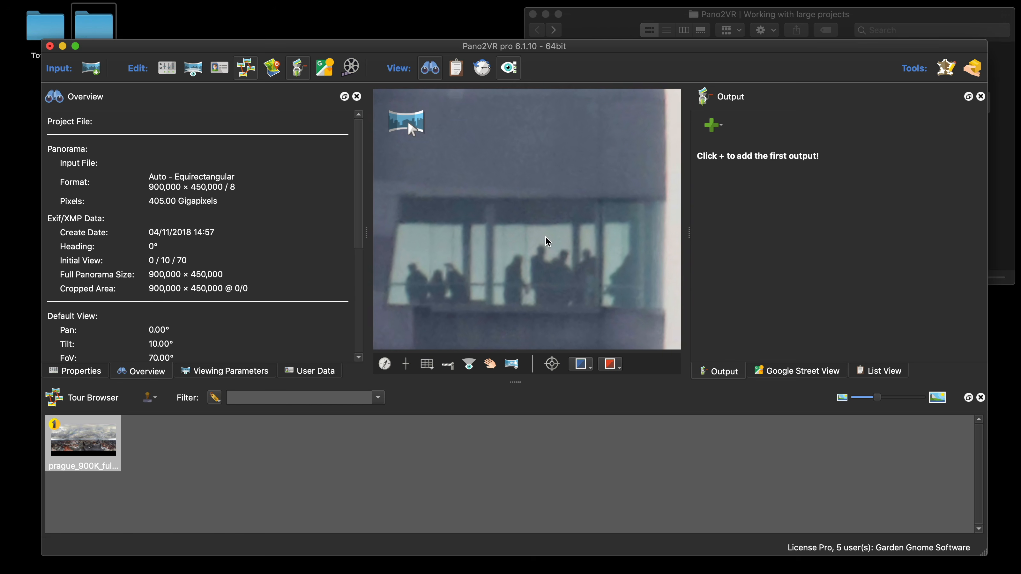
View the tower with the panorama filling the whole window, pull back to show more of it, and restore the panels
click(547, 241)
key(alt+Tab)
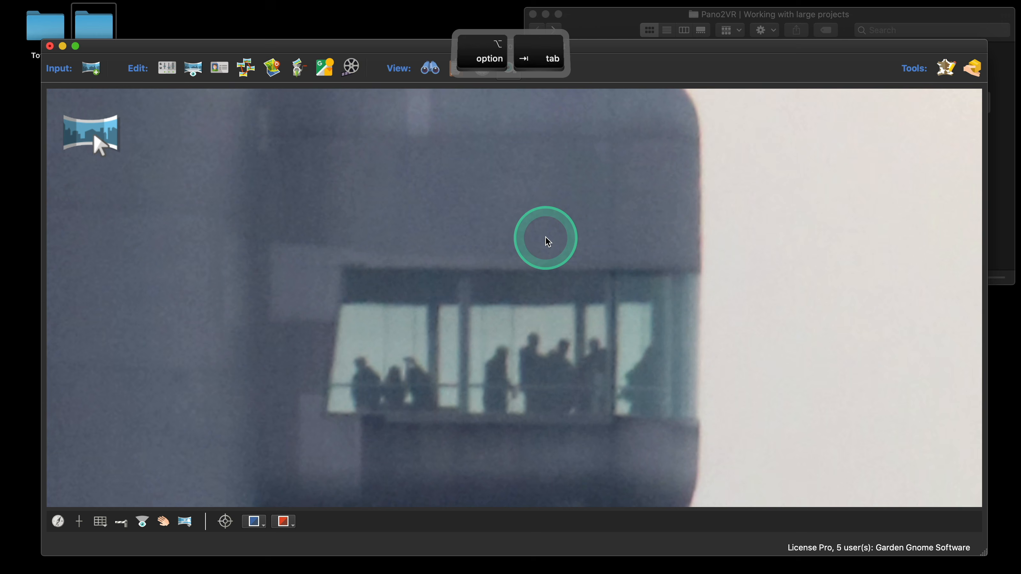
scroll(547, 241, down, 5)
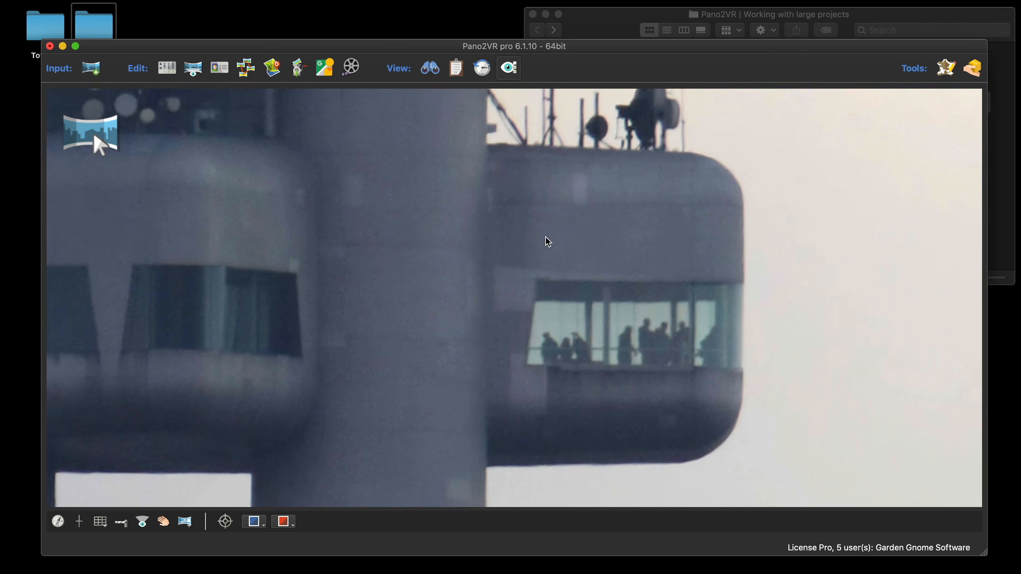
scroll(548, 241, down, 5)
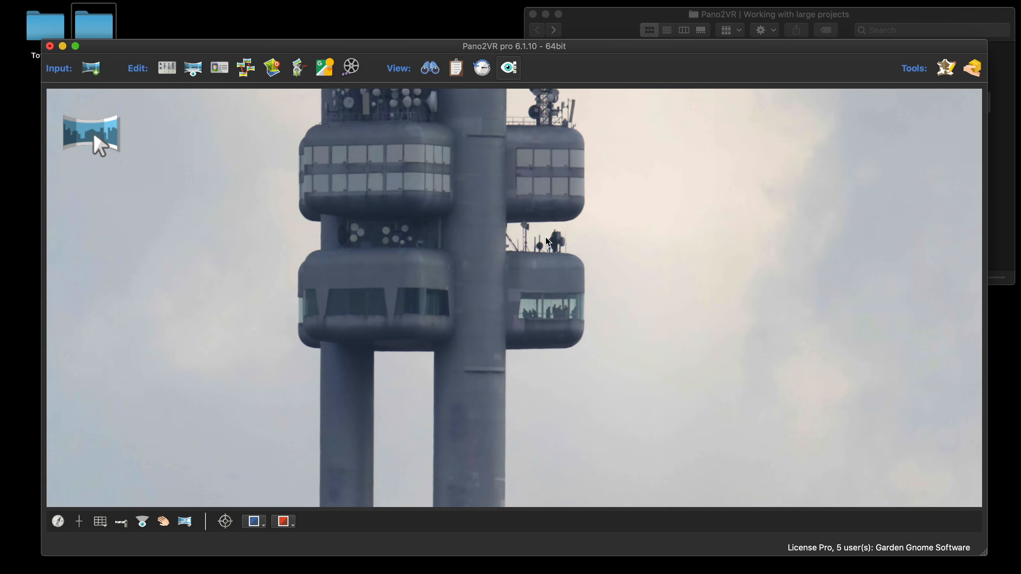
scroll(547, 241, down, 5)
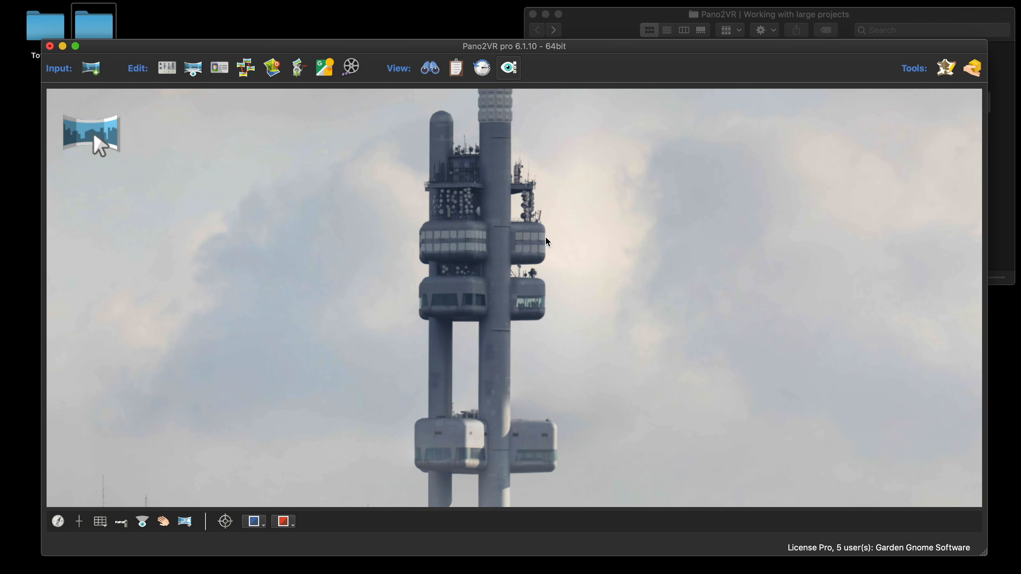
key(alt+Tab)
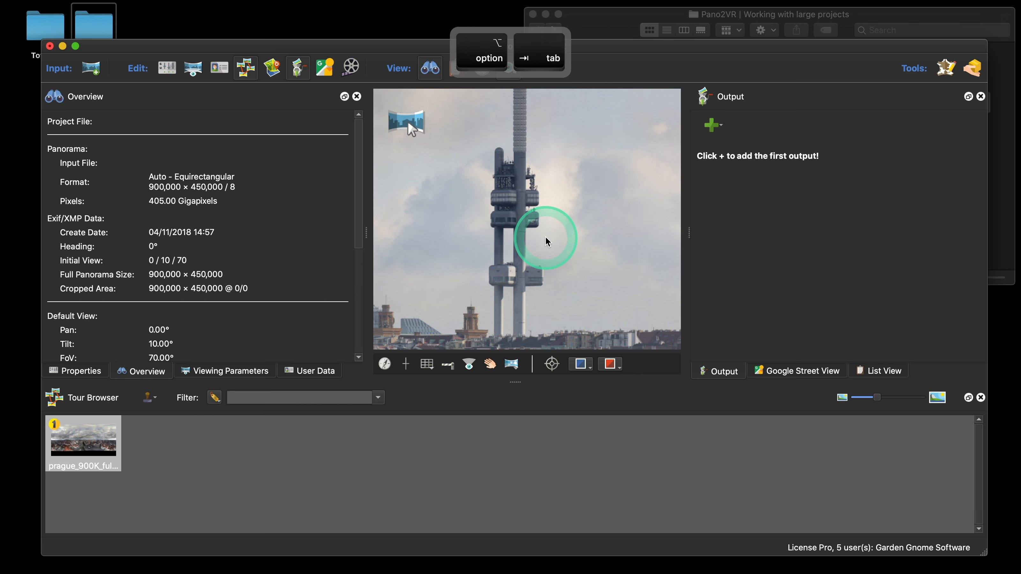
Check the file info of the temporary image in the ImageCache folder and close the info and folder windows
drag(159, 46, 157, 64)
double_click(93, 27)
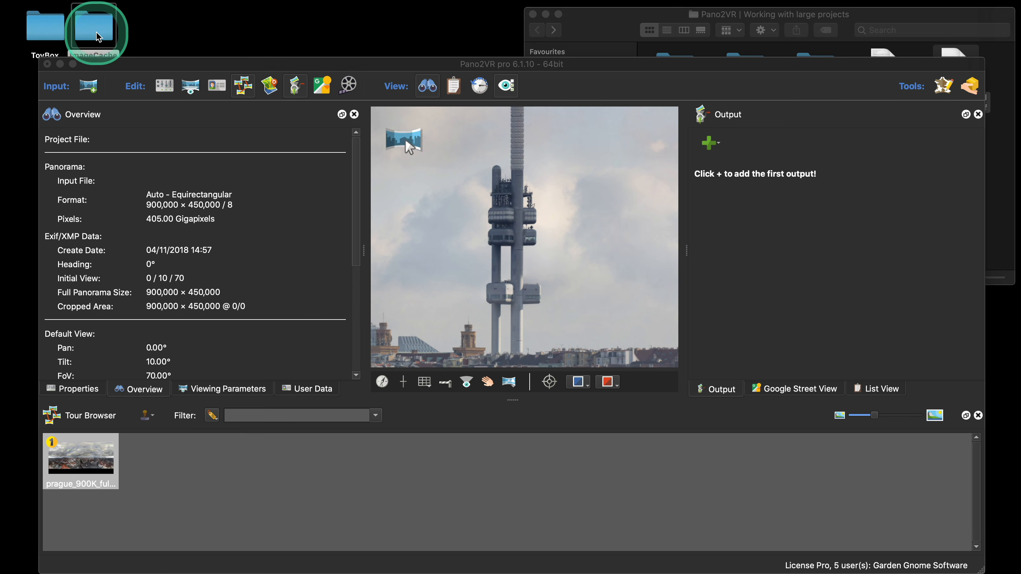
right_click(333, 137)
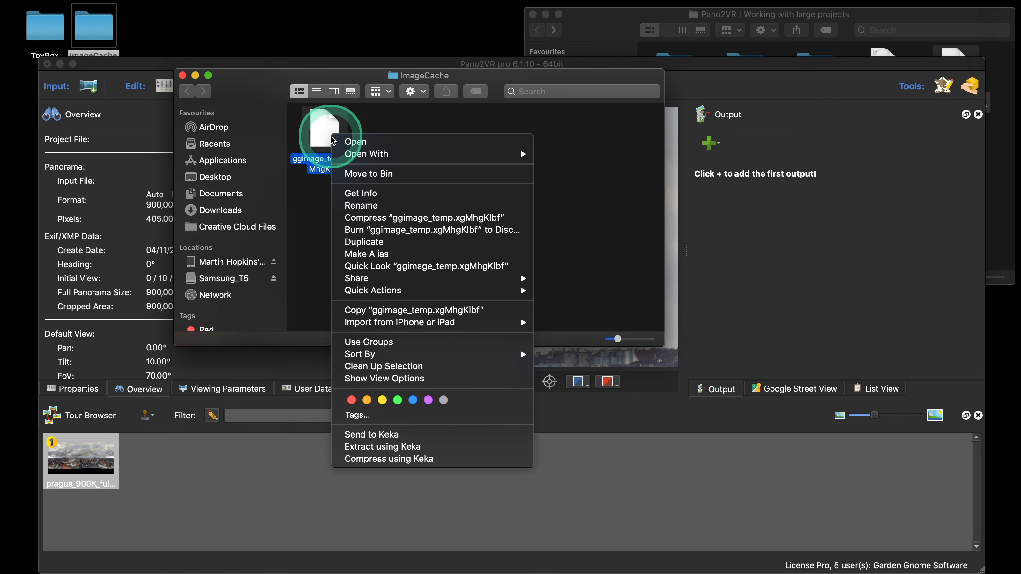
click(382, 193)
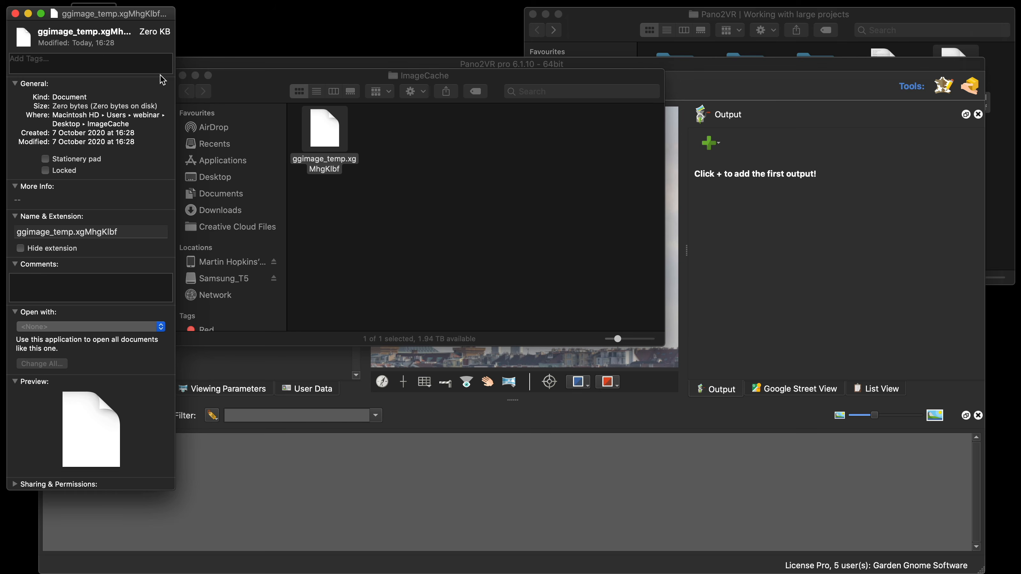
click(14, 14)
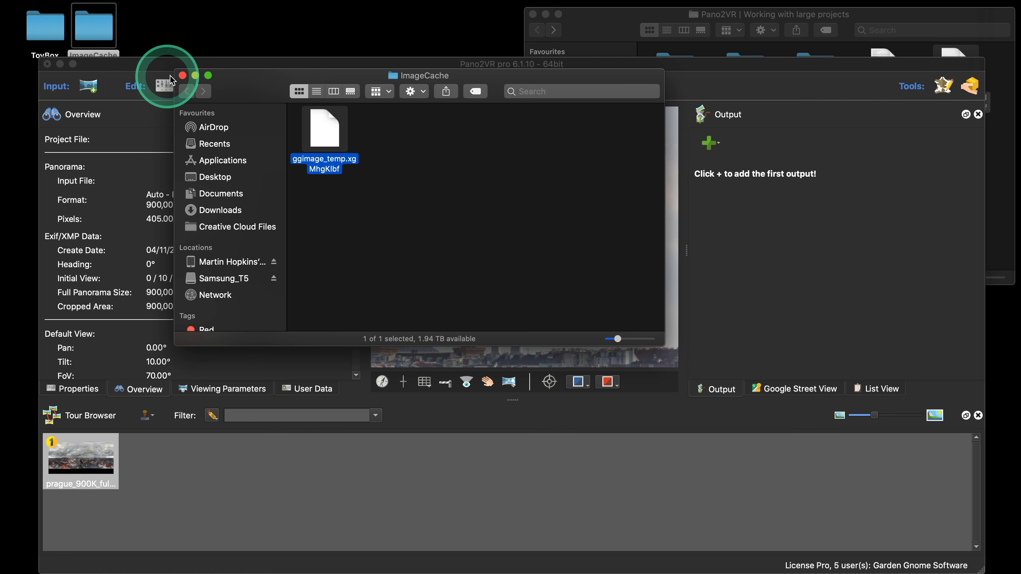
click(183, 75)
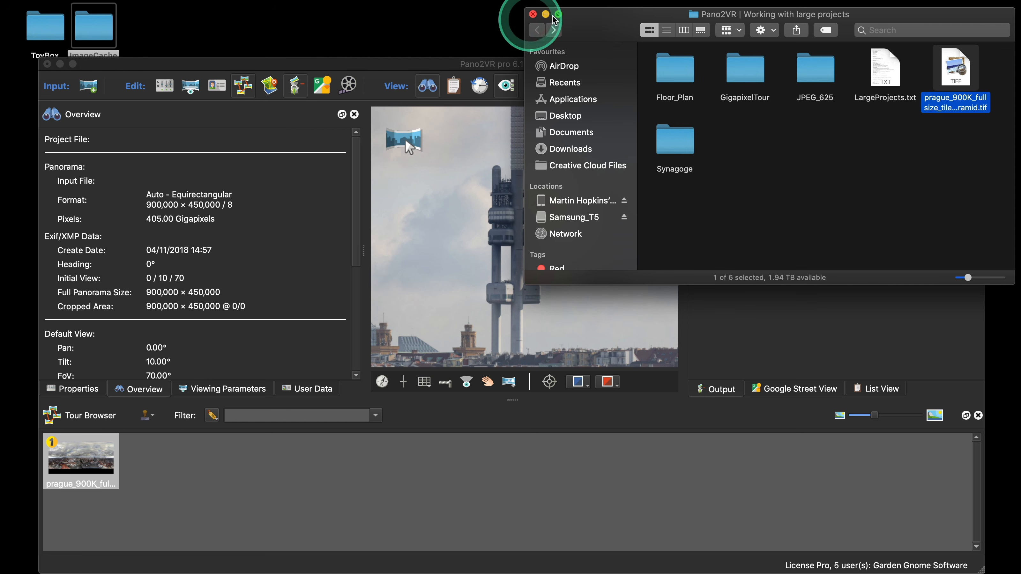
Return to the Prague project, pull the view back to the whole city and close the project without saving
click(435, 66)
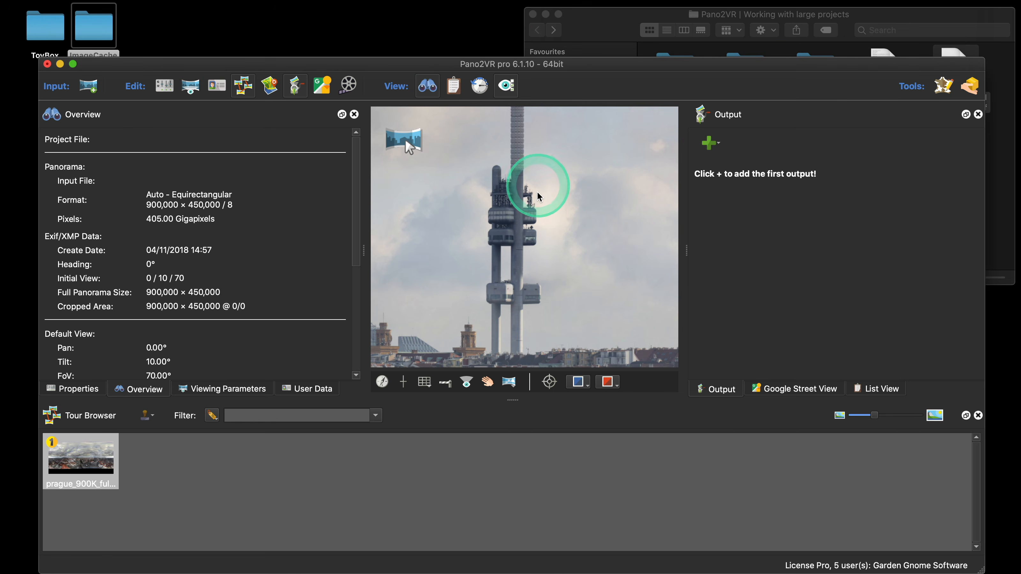
scroll(537, 193, down, 5)
scroll(539, 198, down, 10)
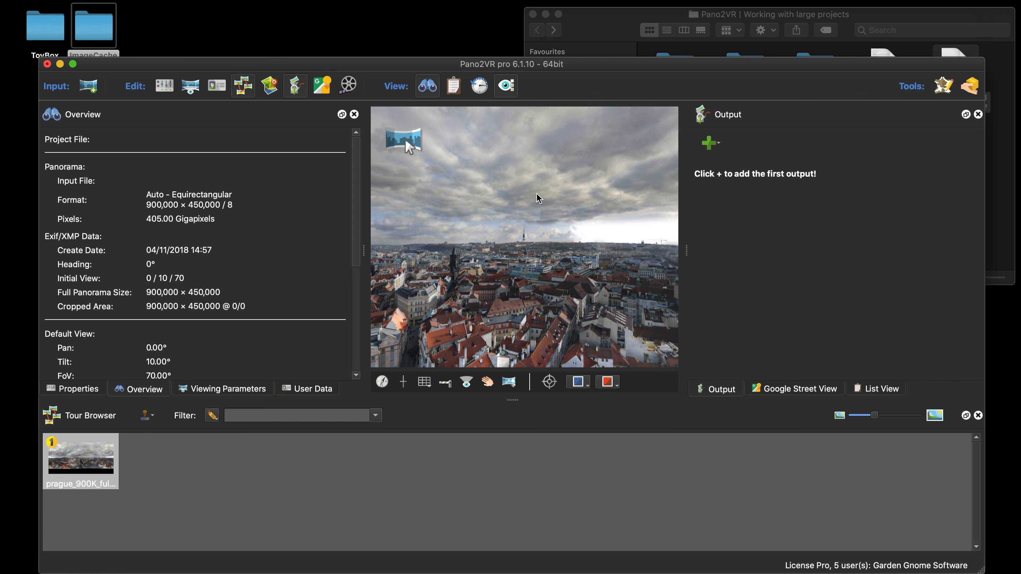
click(48, 64)
click(461, 327)
Browse into the Synagoge folder, glance at its TIFF folder and open the TiledTIFF folder
click(790, 217)
double_click(680, 145)
click(891, 82)
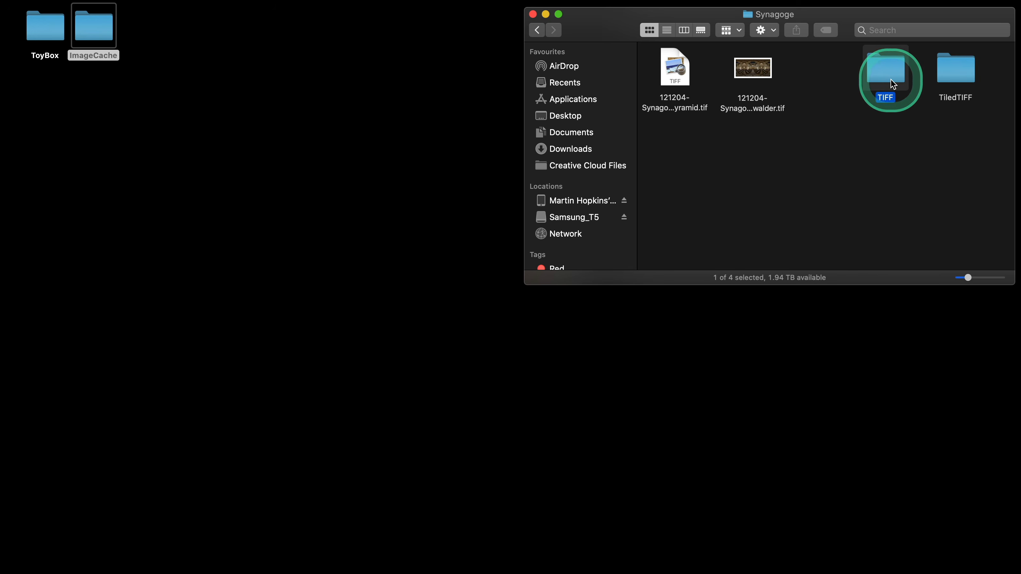
double_click(892, 82)
click(537, 33)
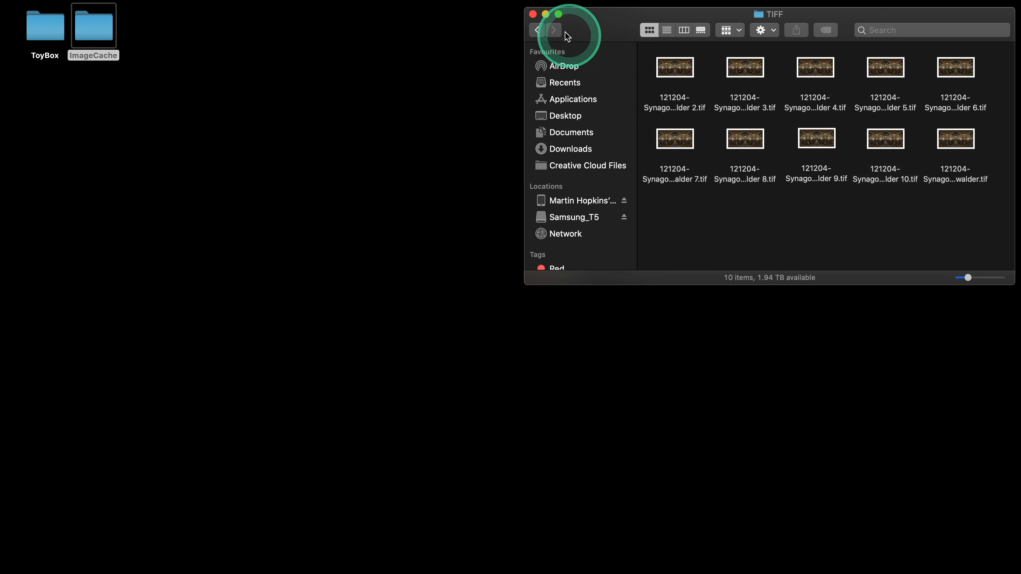
click(538, 31)
double_click(953, 70)
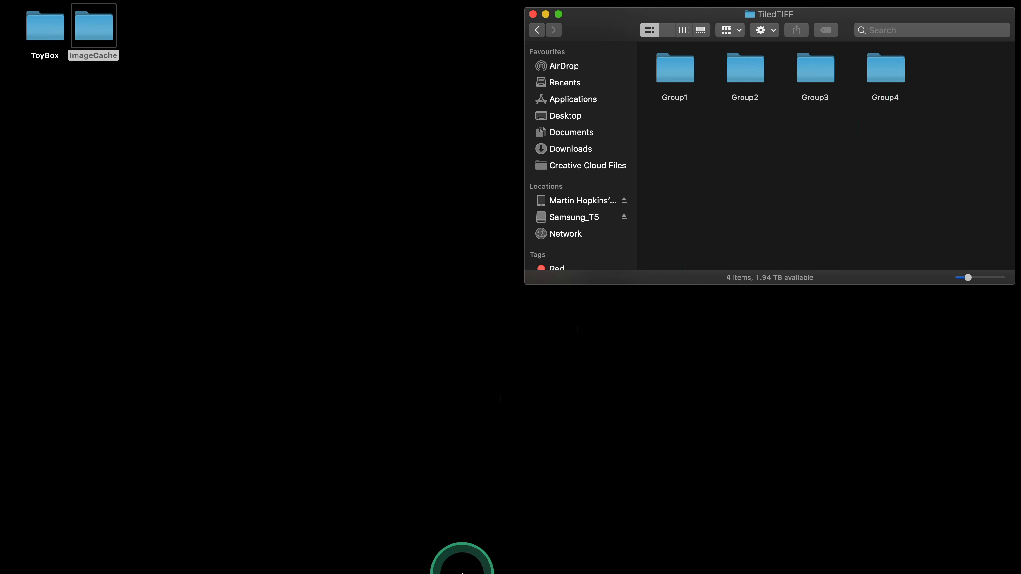
Switch to Pano2VR and add the folders Group1 to Group4 from TiledTIFF to the empty project
click(470, 566)
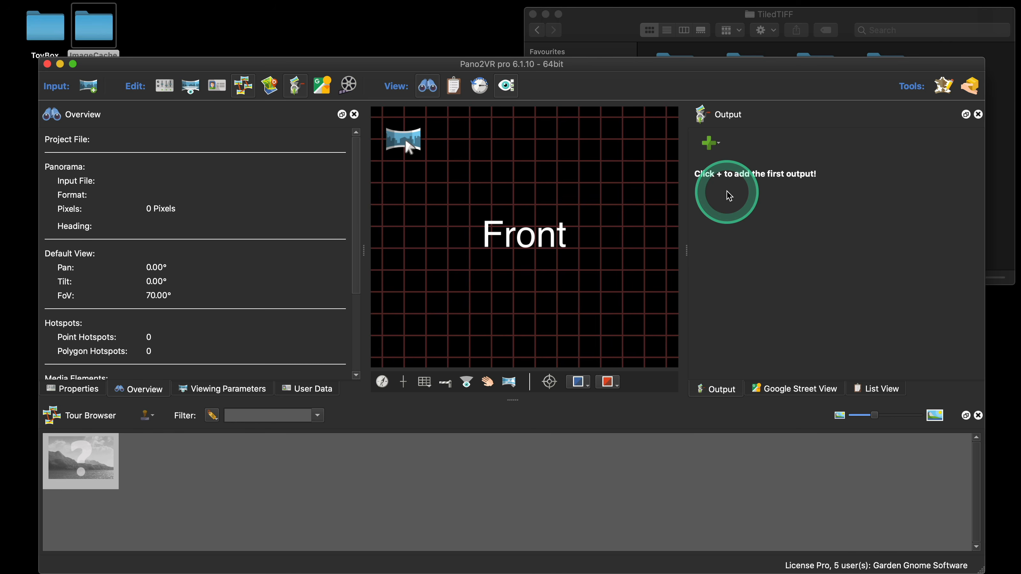
drag(716, 65, 713, 168)
drag(693, 101, 942, 152)
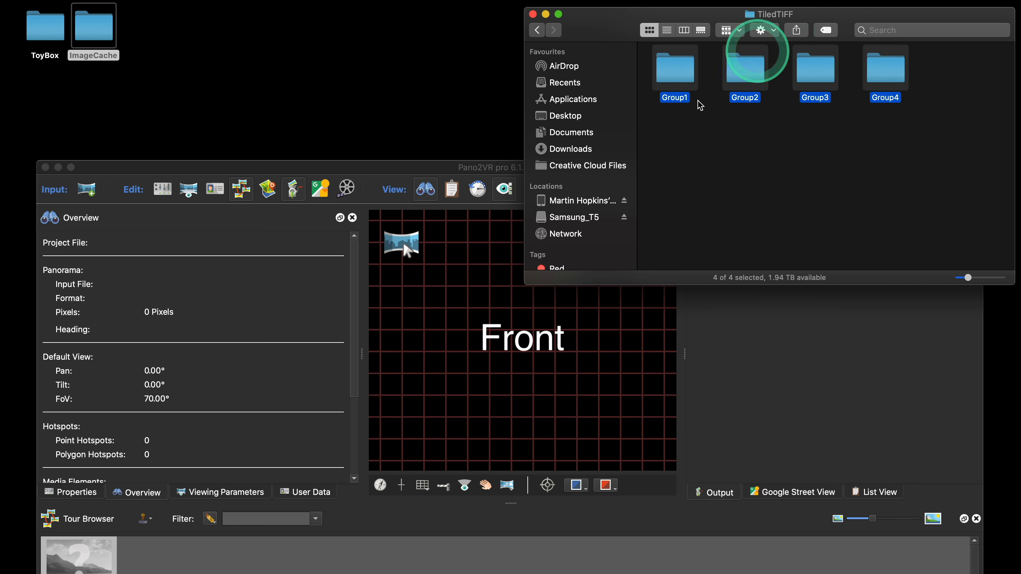
drag(663, 97, 463, 288)
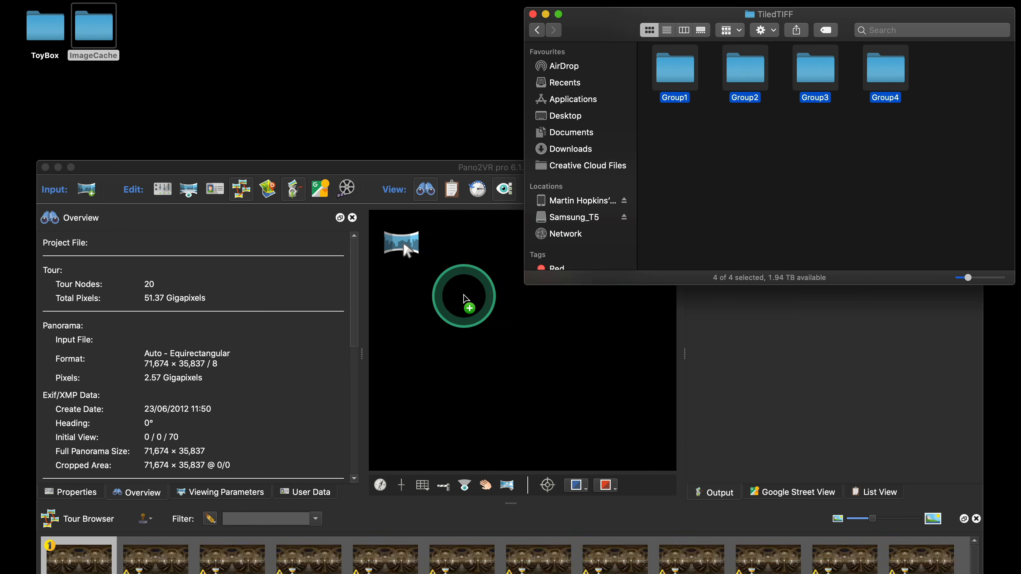
drag(432, 168, 442, 27)
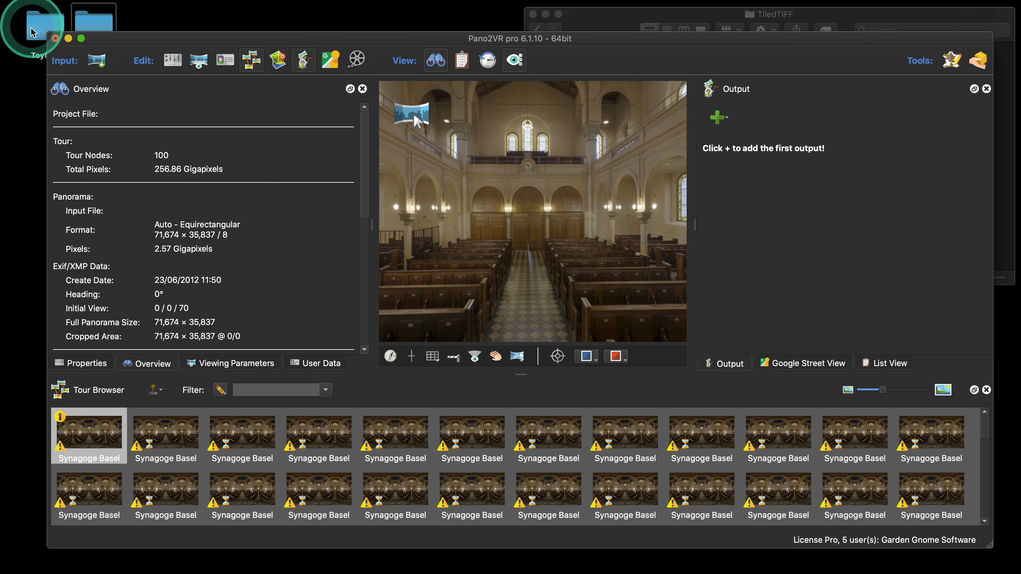
Close the tour built from the tiled TIFF groups without saving the changes
click(55, 40)
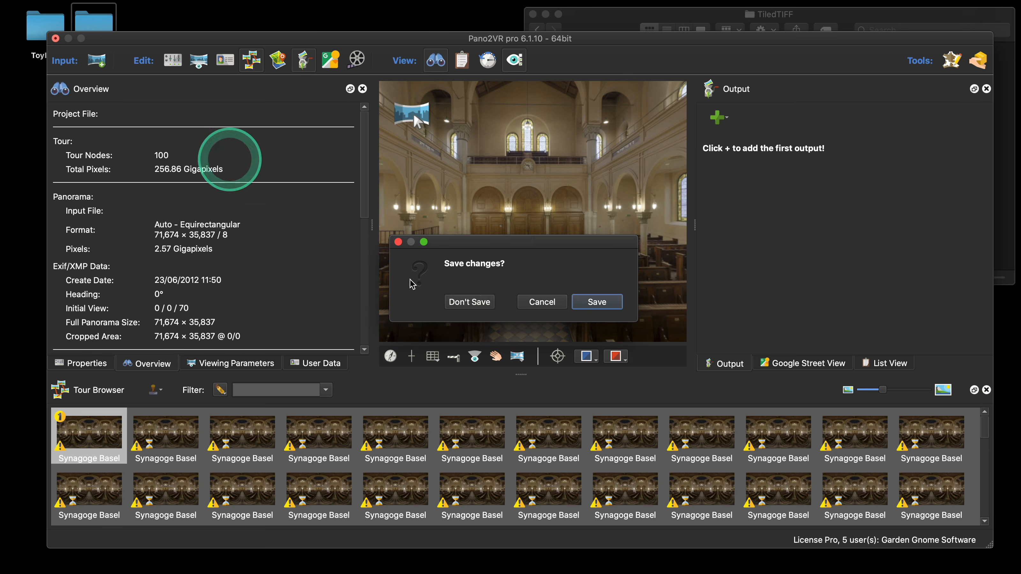
click(467, 300)
Switch back to Pano2VR with an empty project and open its preferences
mouse_move(501, 570)
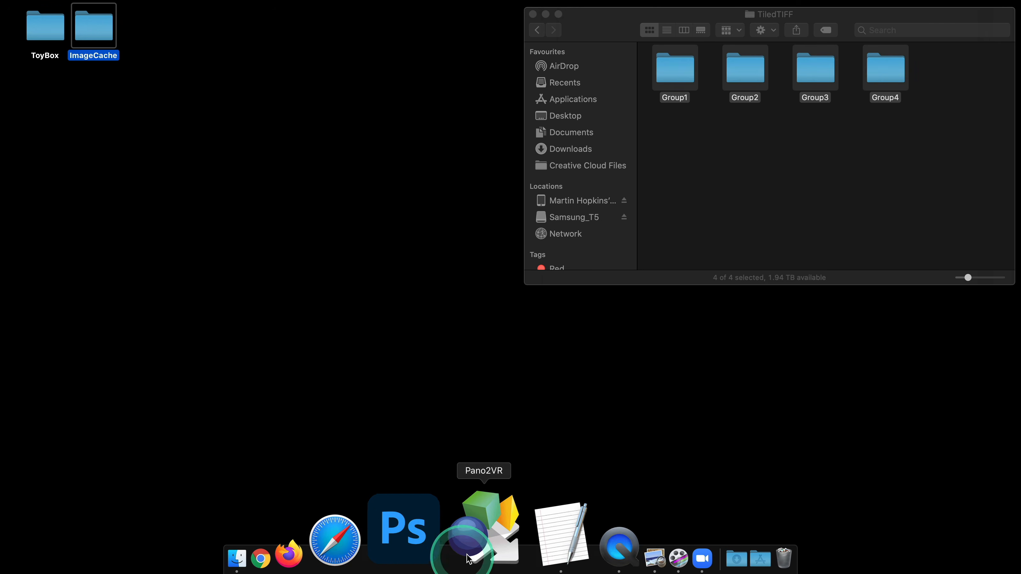
click(470, 538)
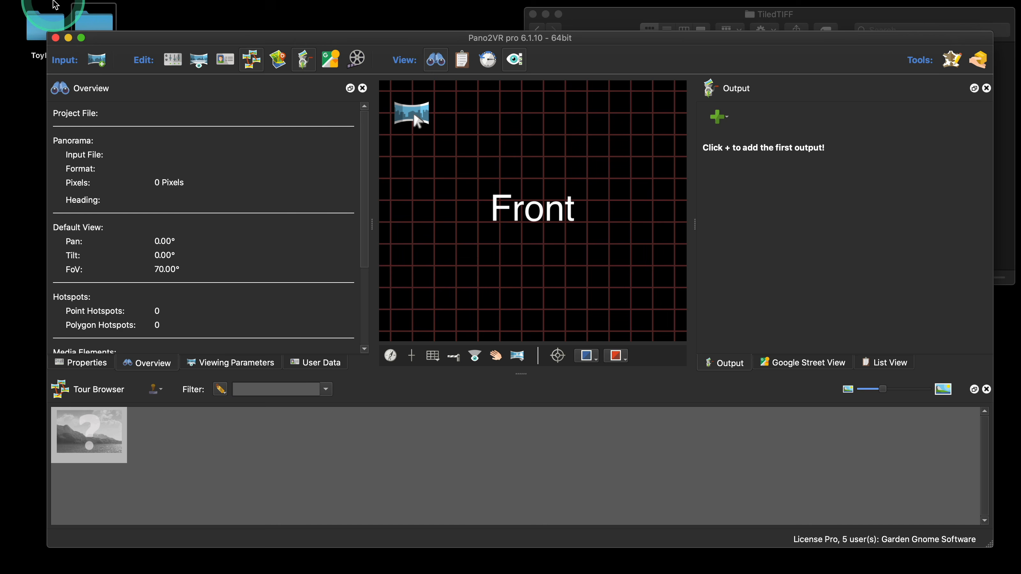
click(55, 7)
click(66, 42)
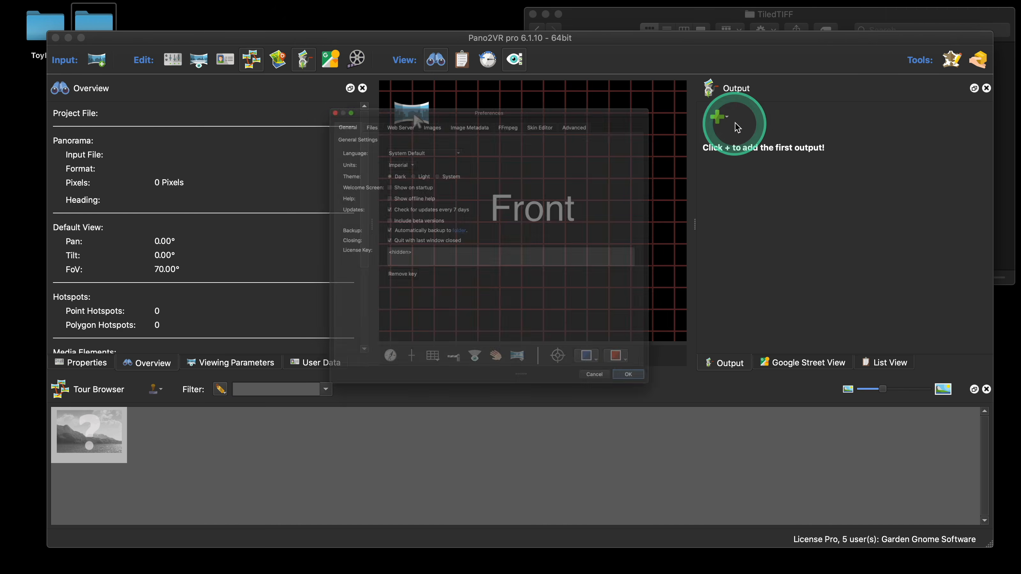
In the advanced preferences, disable unloading images to save memory, enable loading all images immediately, and apply the settings
click(627, 54)
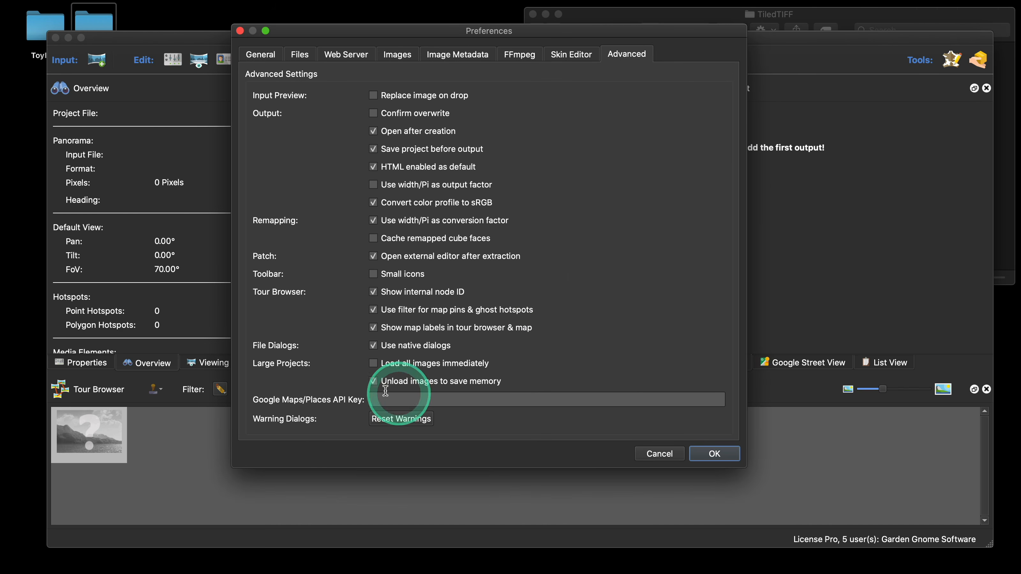
click(393, 384)
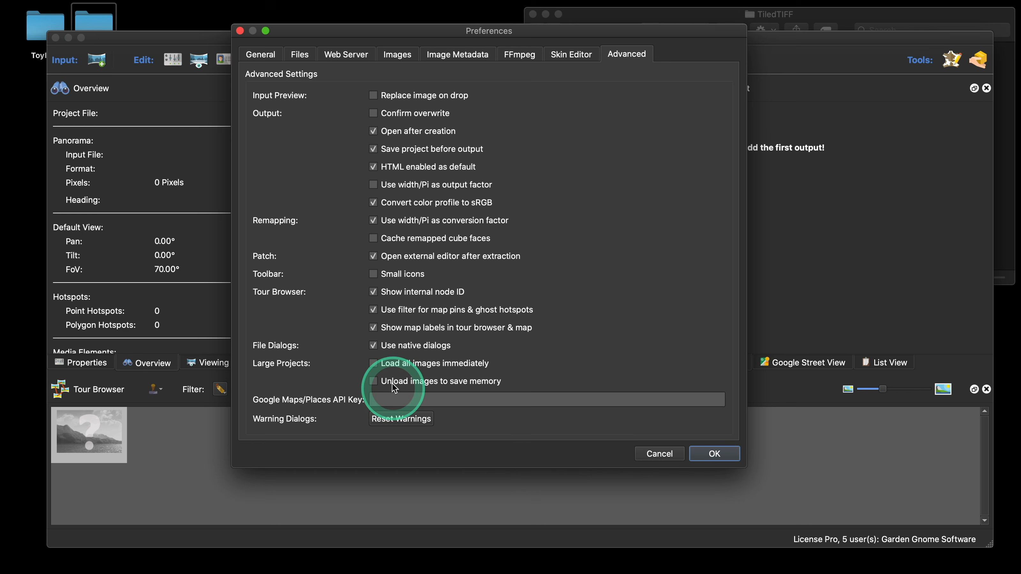
click(374, 364)
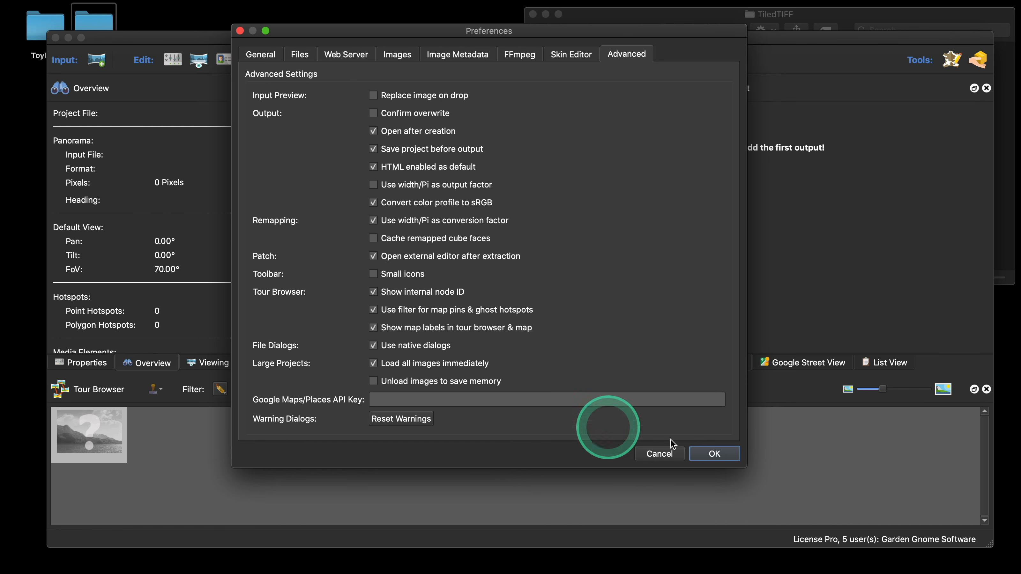
click(714, 455)
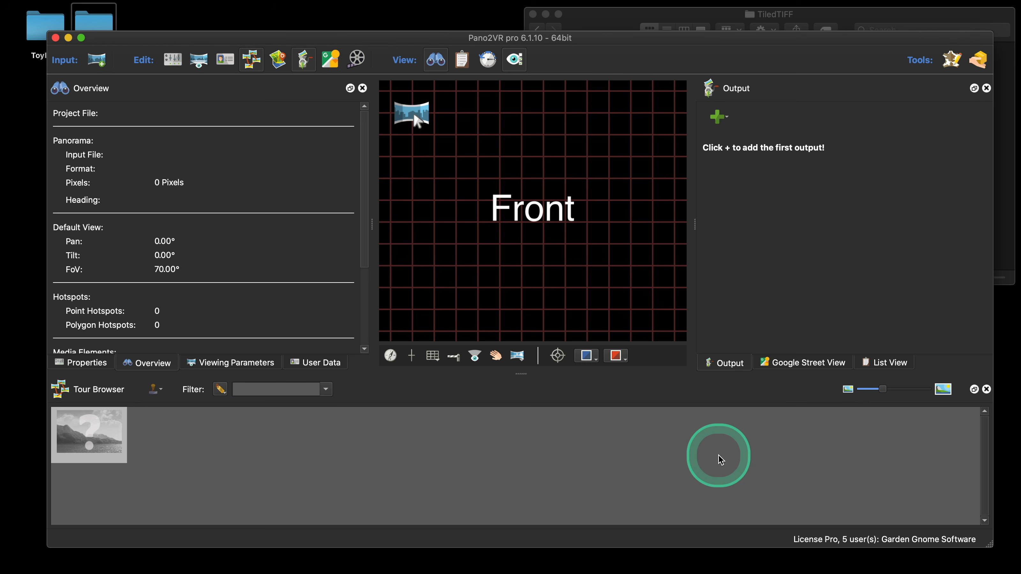
Restart Pano2VR with an empty project and position its window so the TiledTIFF folder is accessible
click(55, 39)
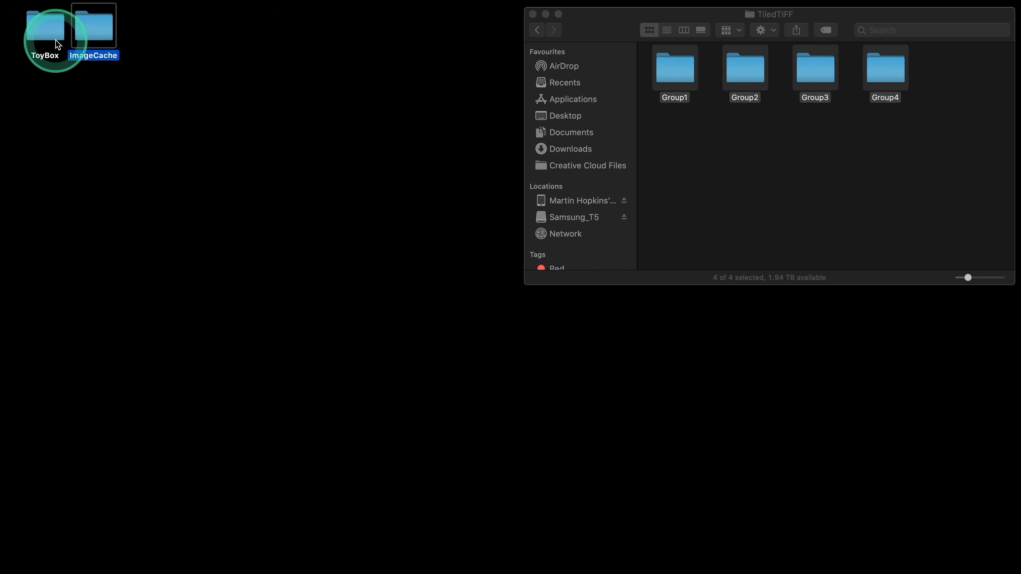
mouse_move(553, 566)
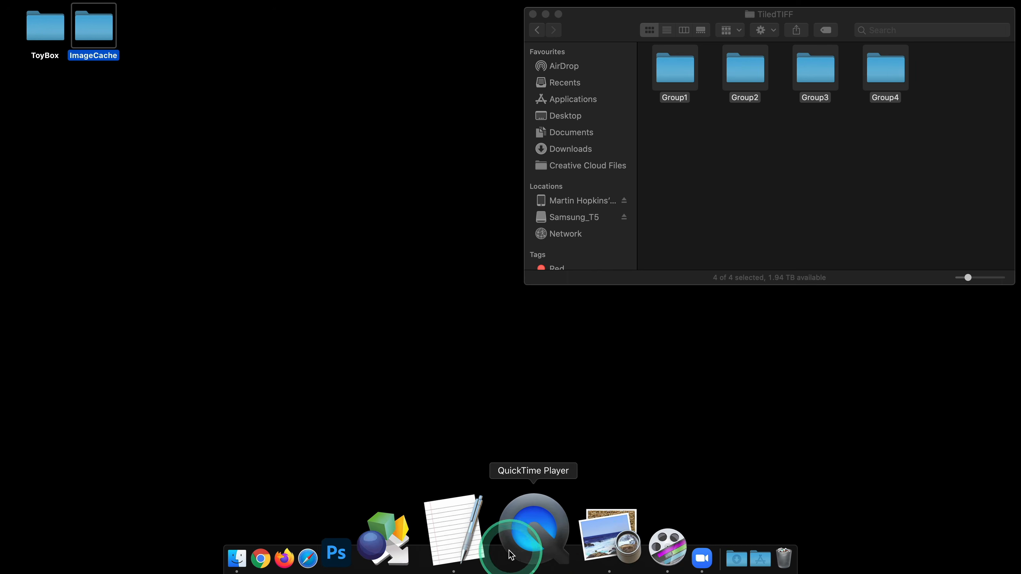
click(471, 541)
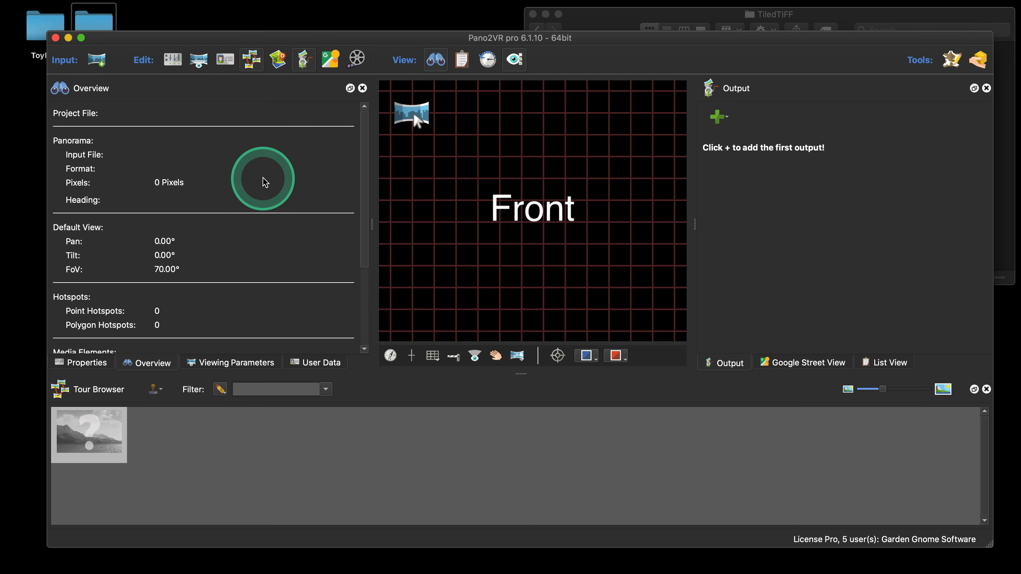
drag(152, 43, 133, 168)
Look inside the Group1 folder of TiledTIFF, return to the parent folder, and add Group1 to the empty Pano2VR project
click(763, 115)
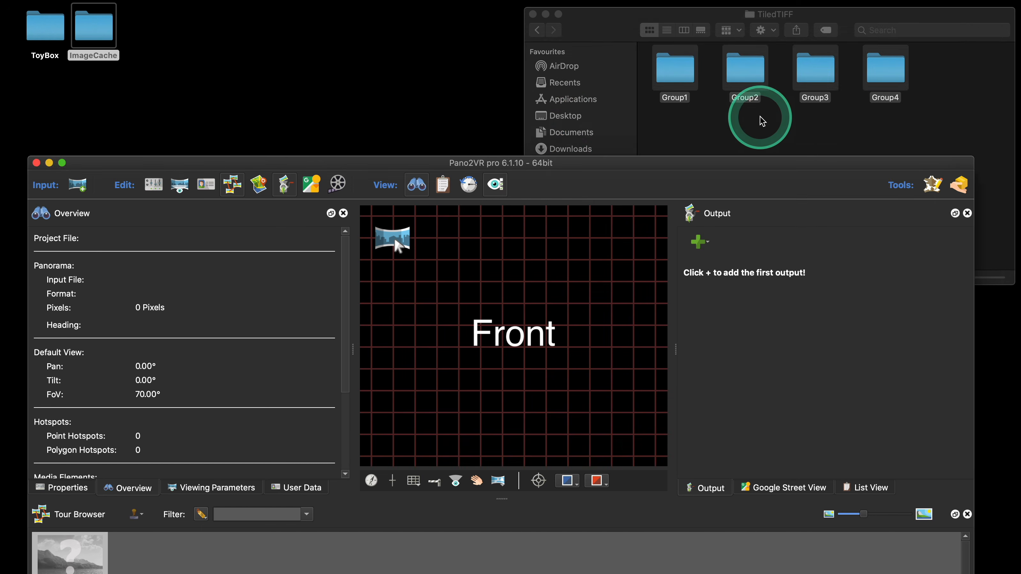
double_click(670, 72)
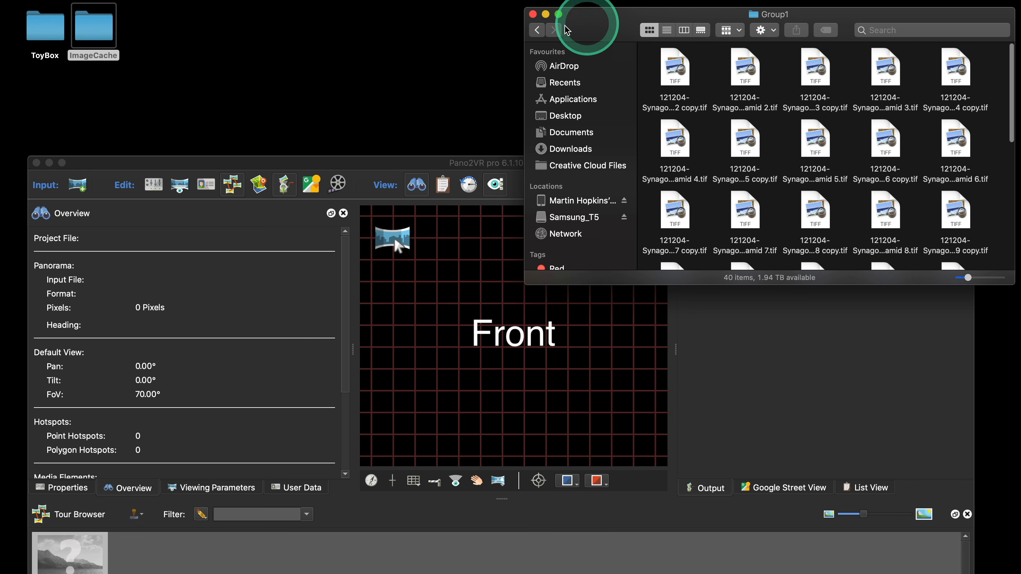
click(538, 29)
drag(684, 72, 478, 286)
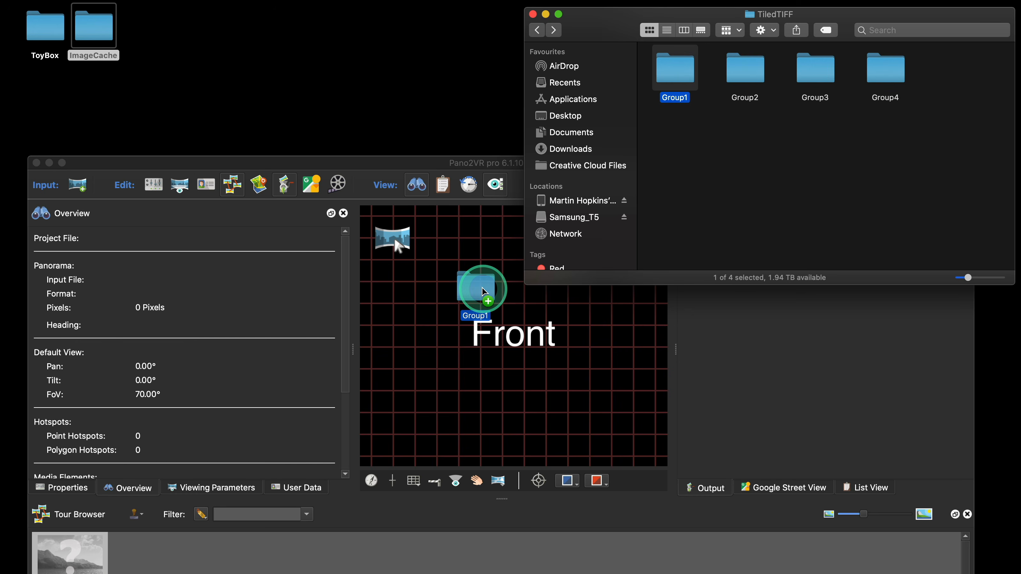
drag(325, 159, 313, 47)
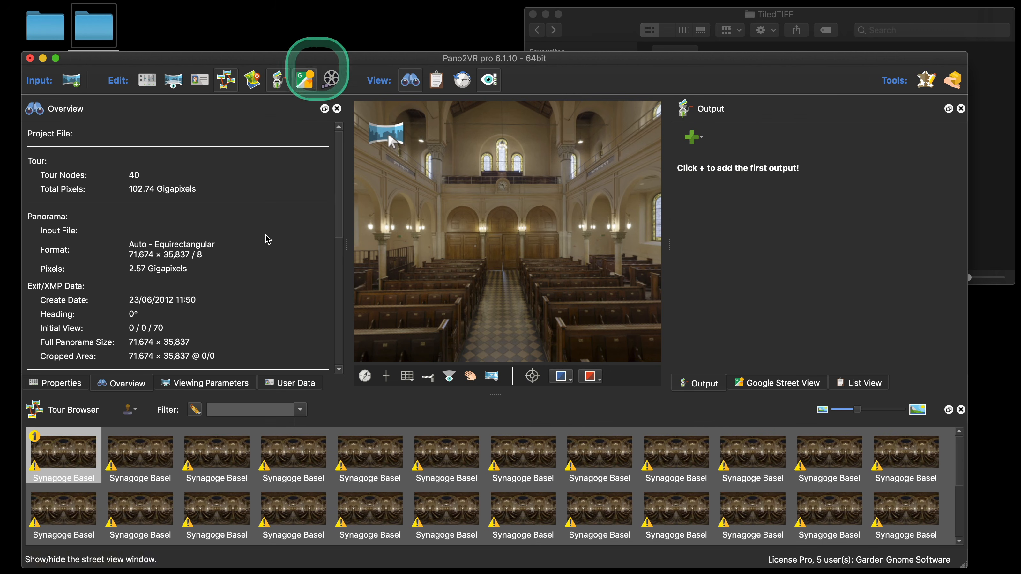
Add the Group2, Group3 and Group4 folders from TiledTIFF to the same tour
drag(759, 56, 750, 213)
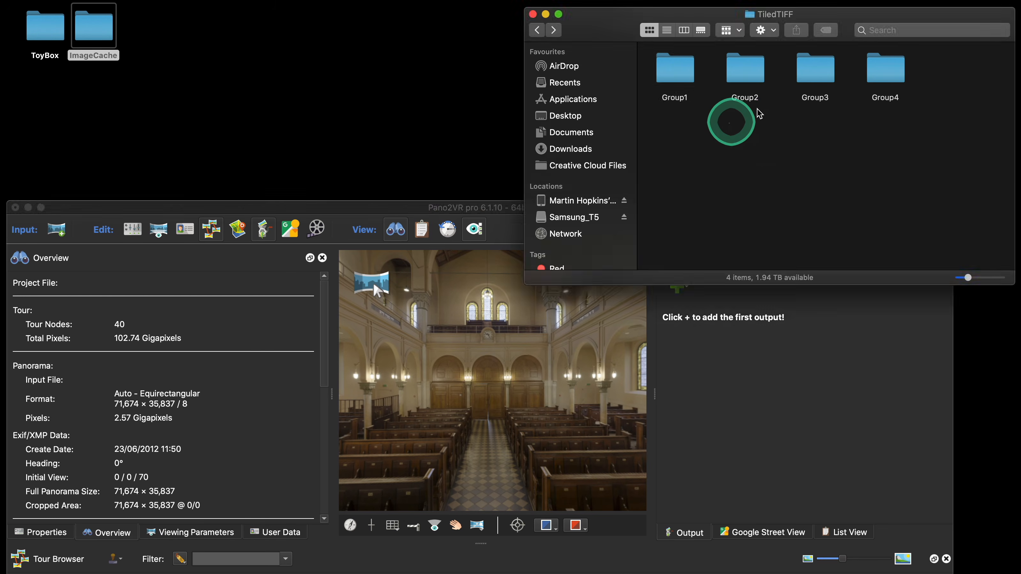
drag(729, 119, 905, 68)
drag(741, 69, 438, 323)
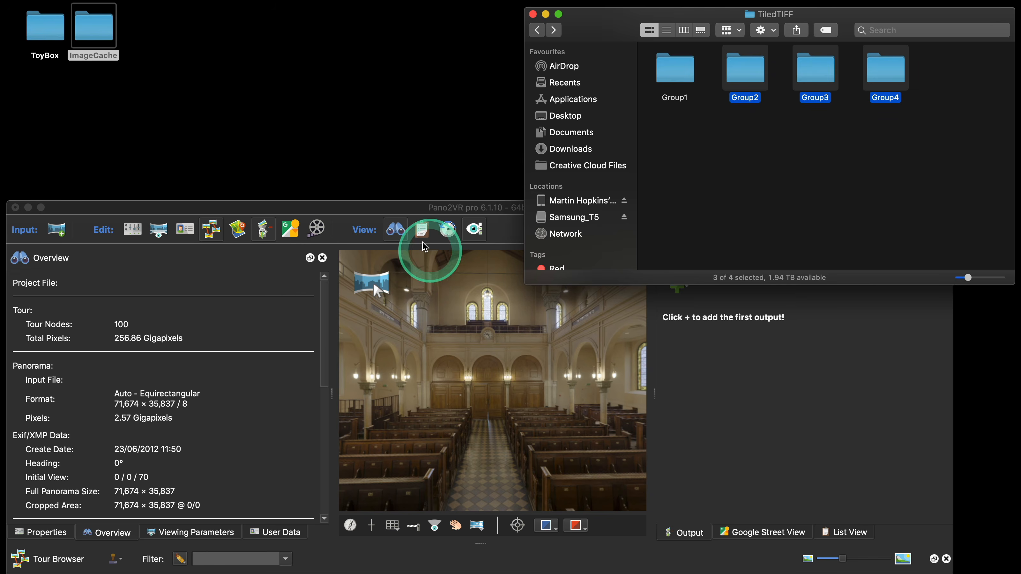
drag(395, 210, 415, 8)
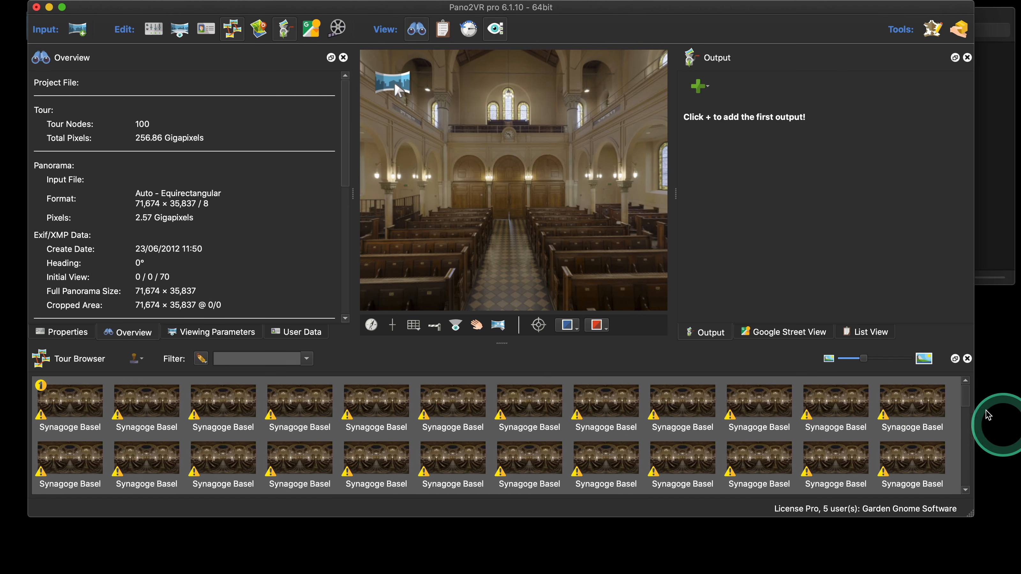
drag(965, 399, 970, 373)
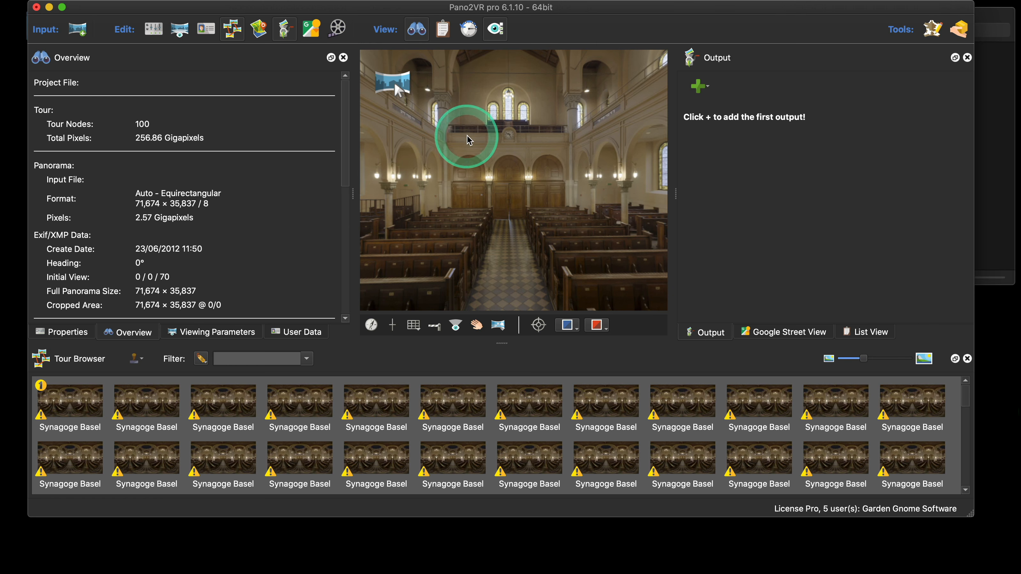
Look around the first panorama in the viewer and close the tiled TIFF tour without saving it
scroll(529, 139, up, 5)
drag(535, 115, 524, 217)
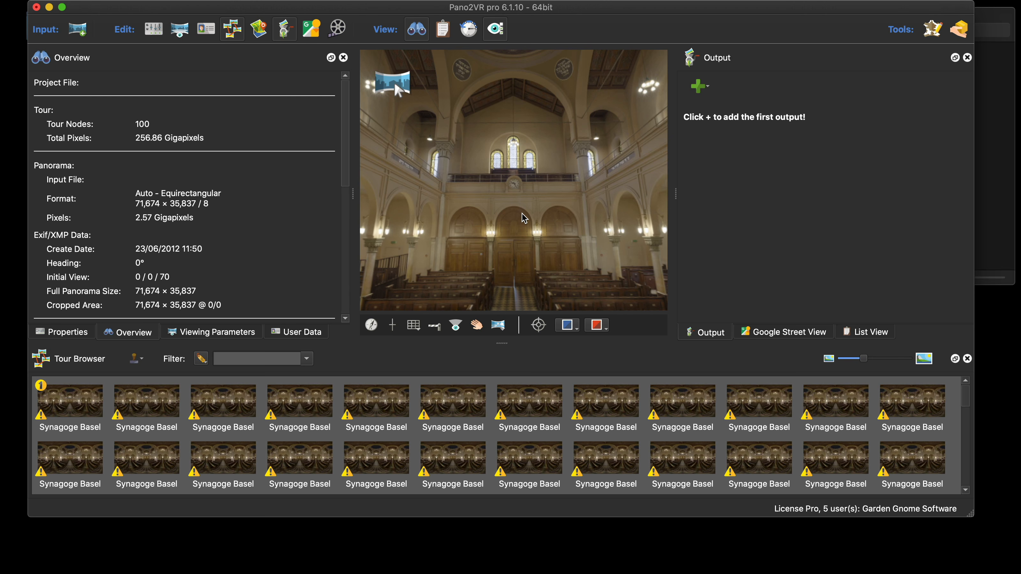
click(36, 7)
click(450, 271)
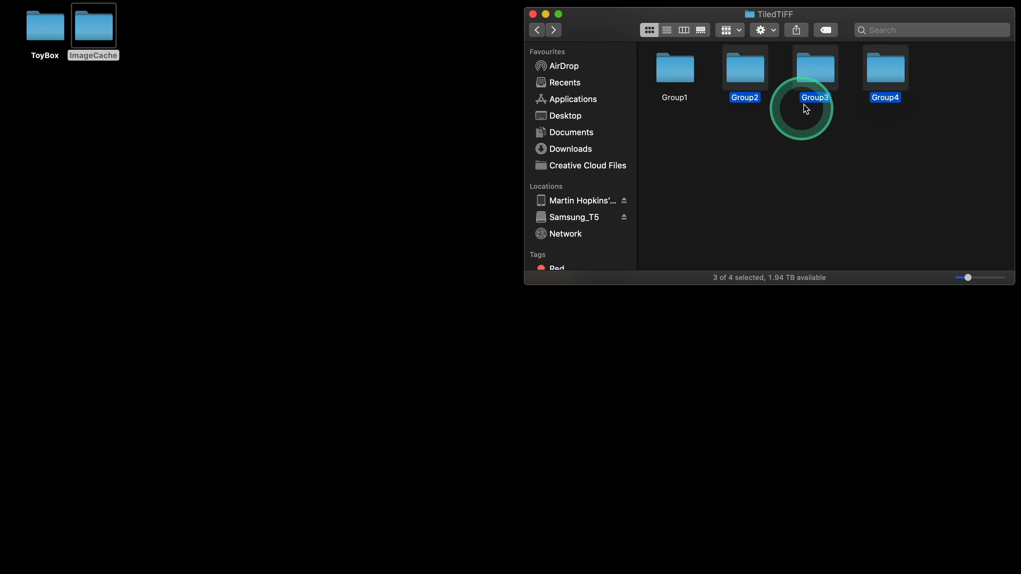
Go back to the Synagoge folder, inspect the file information of the TiledTIFF folder, and close both Finder windows
click(537, 30)
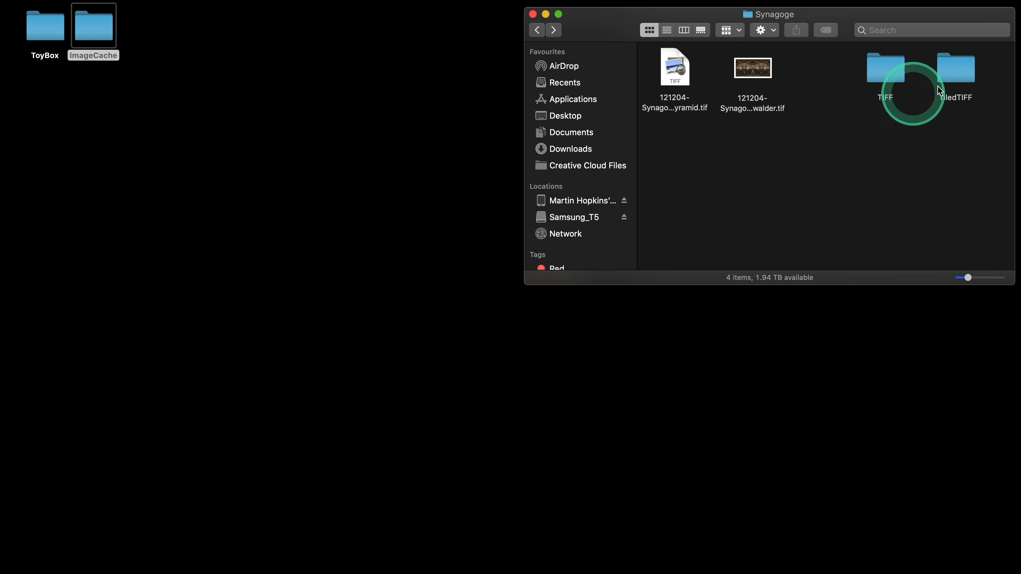
right_click(961, 81)
click(911, 120)
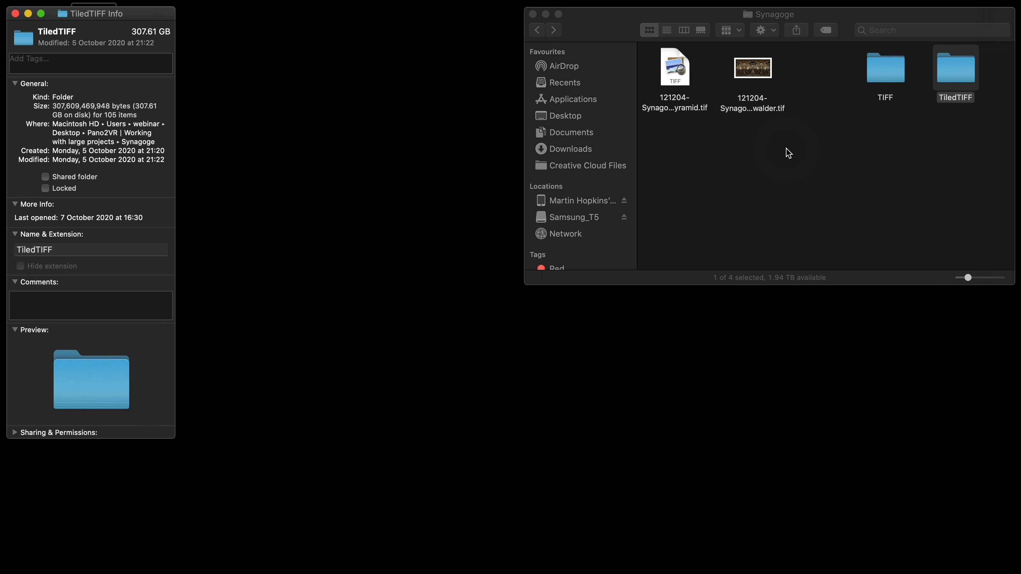
click(533, 14)
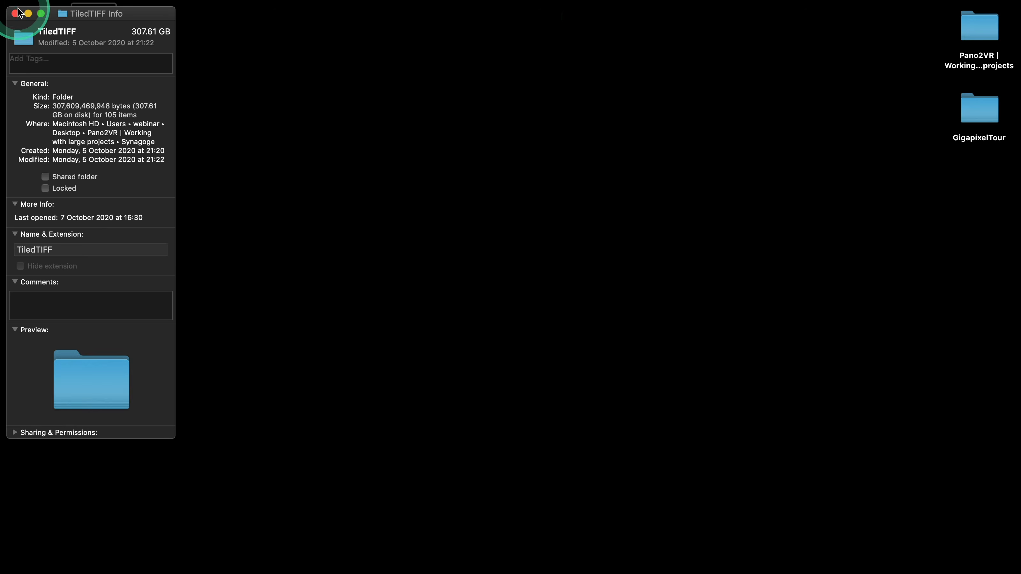
click(16, 14)
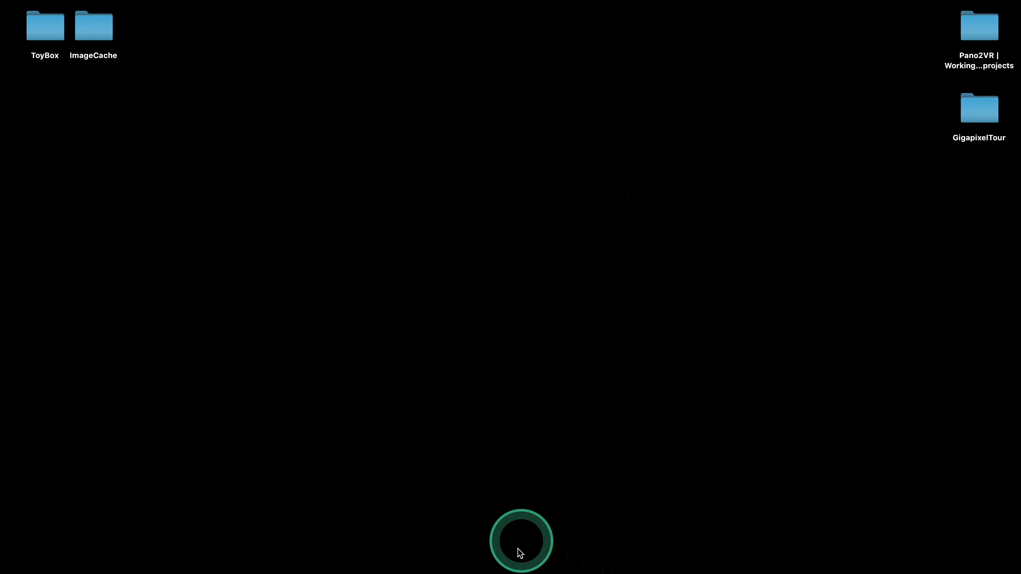
Reopen Pano2VR with an empty project and browse from the desktop's large projects folder into the Synagoge folder
mouse_move(515, 571)
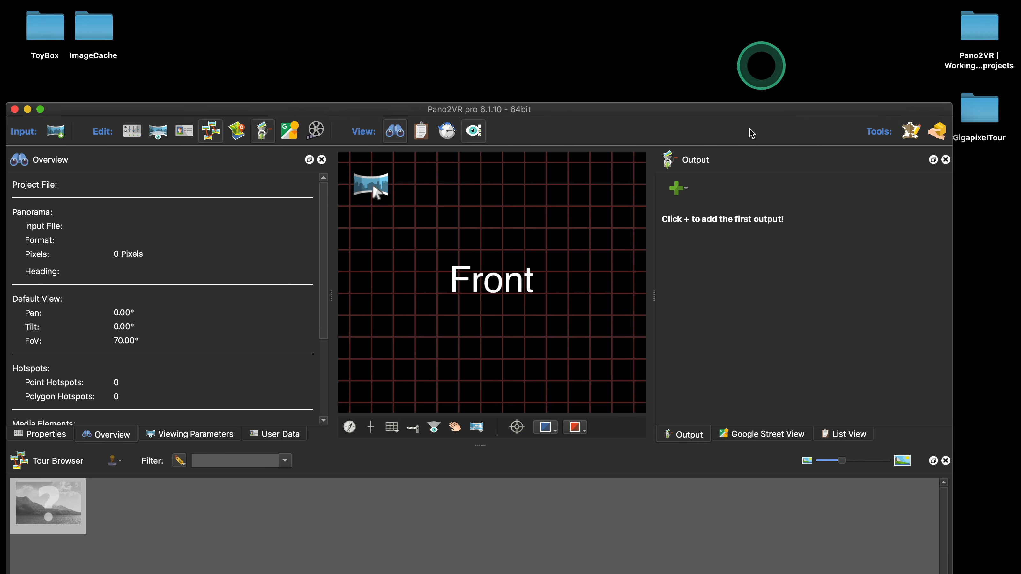
double_click(979, 27)
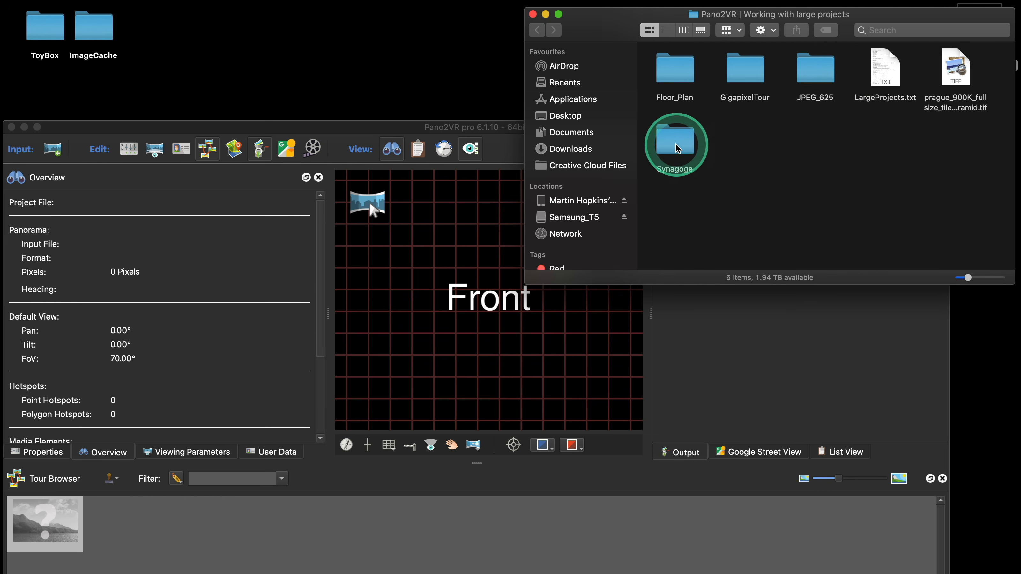
double_click(687, 169)
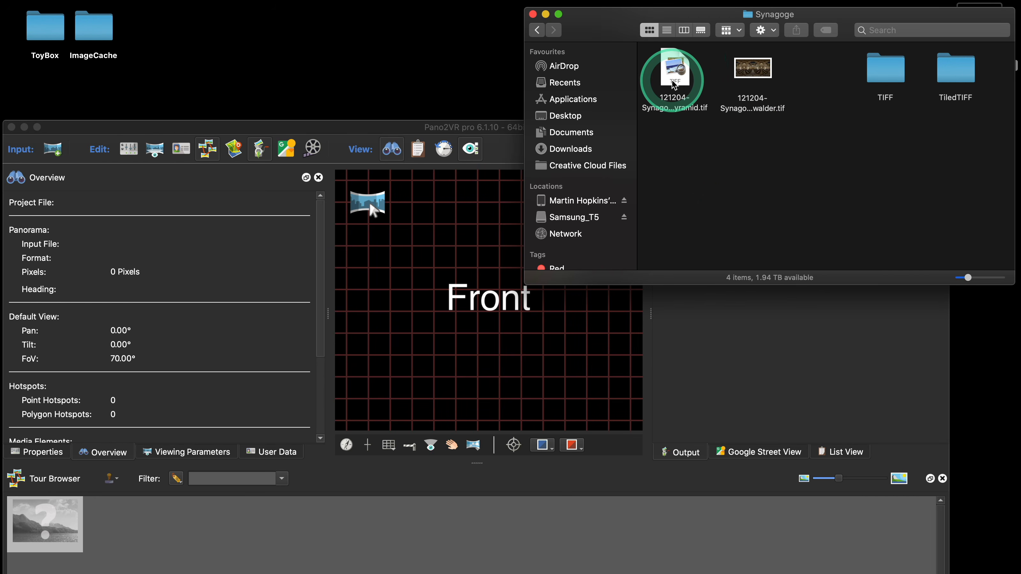
Add the pyramid TIFF and the regular Synagoge TIFF to the project as two tour nodes
drag(674, 86, 470, 223)
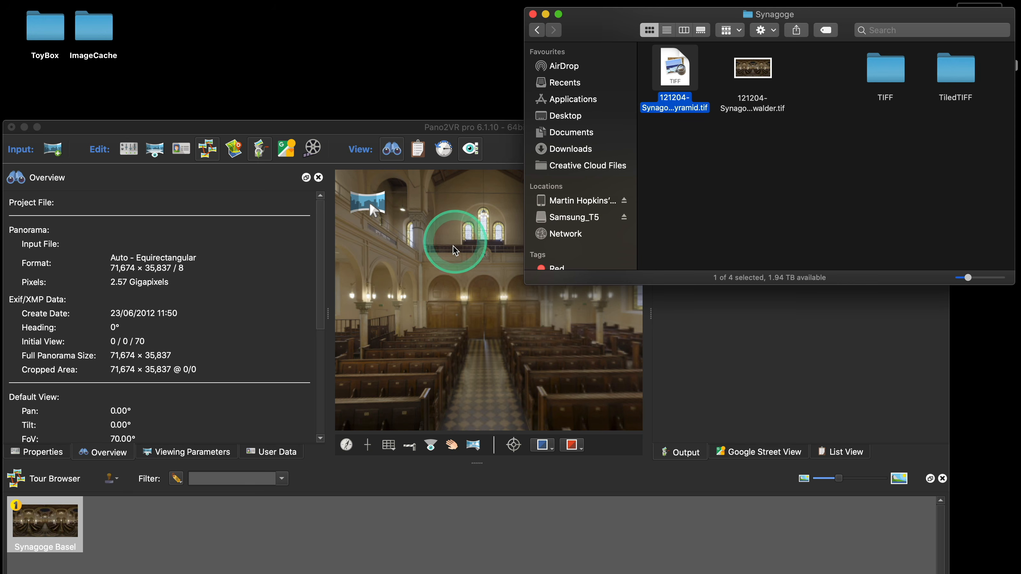
drag(753, 73, 469, 262)
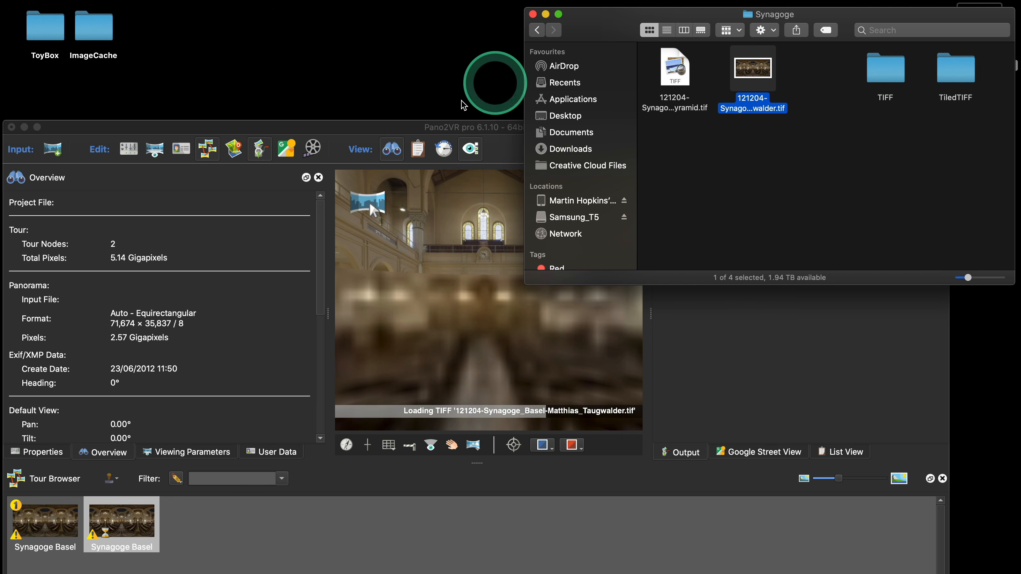
drag(400, 127, 418, 30)
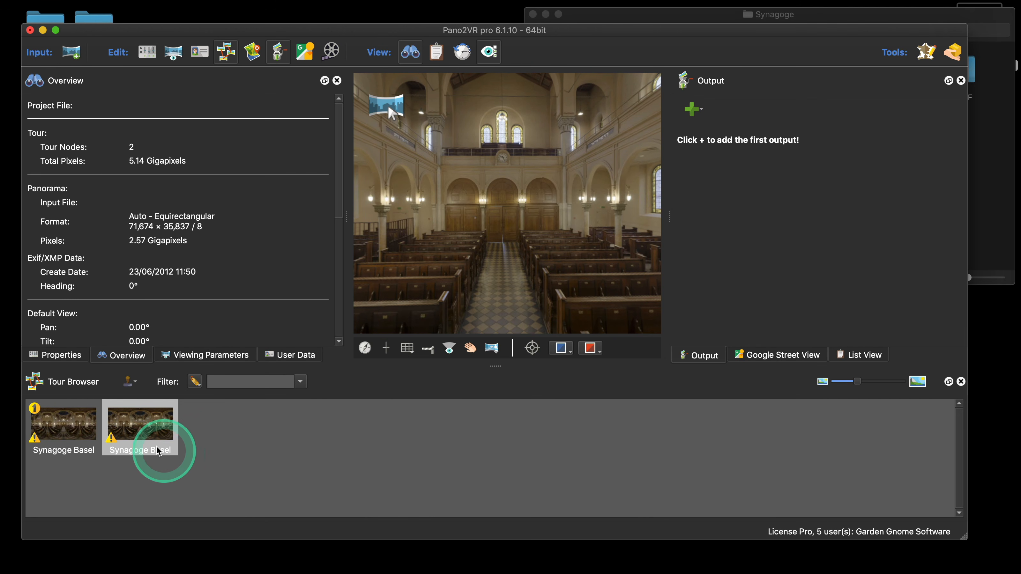
Show the regular TIFF node's input properties and save the project as Synagoge in the Synagoge folder
click(57, 355)
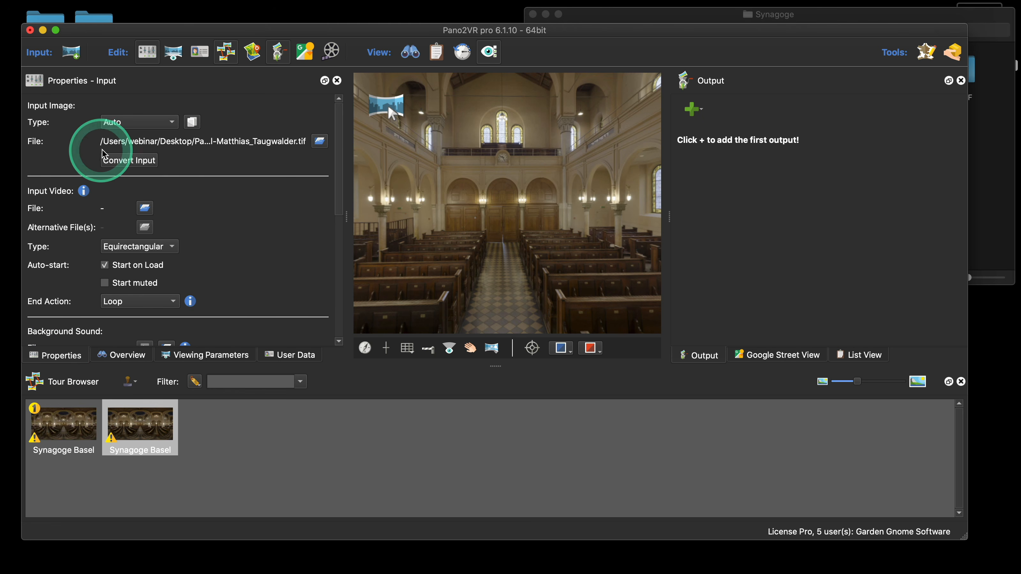
click(94, 8)
click(105, 47)
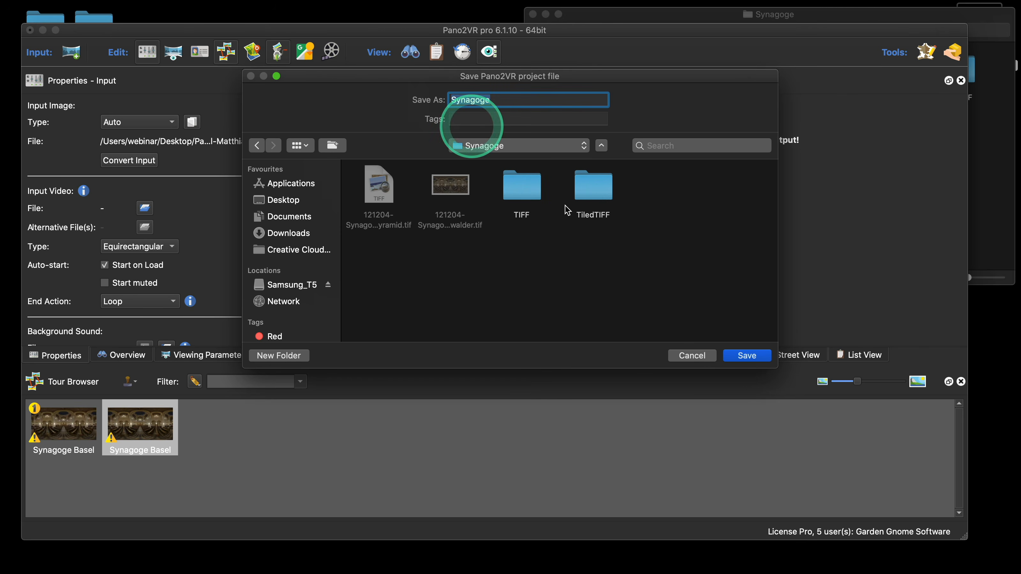
click(746, 356)
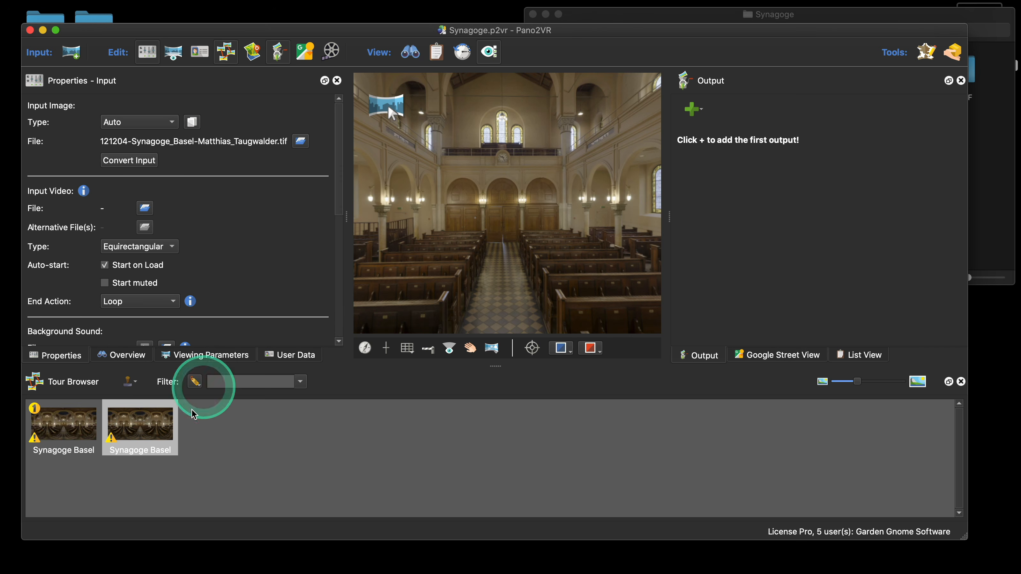
Open the input conversion settings for the regular TIFF, review the output format options, and close them without converting
click(129, 160)
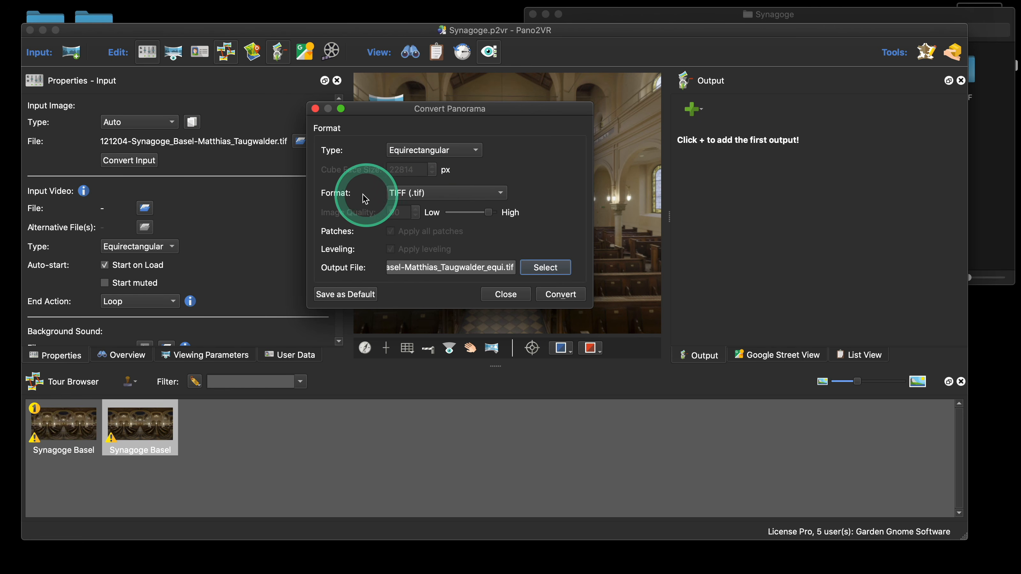
click(443, 198)
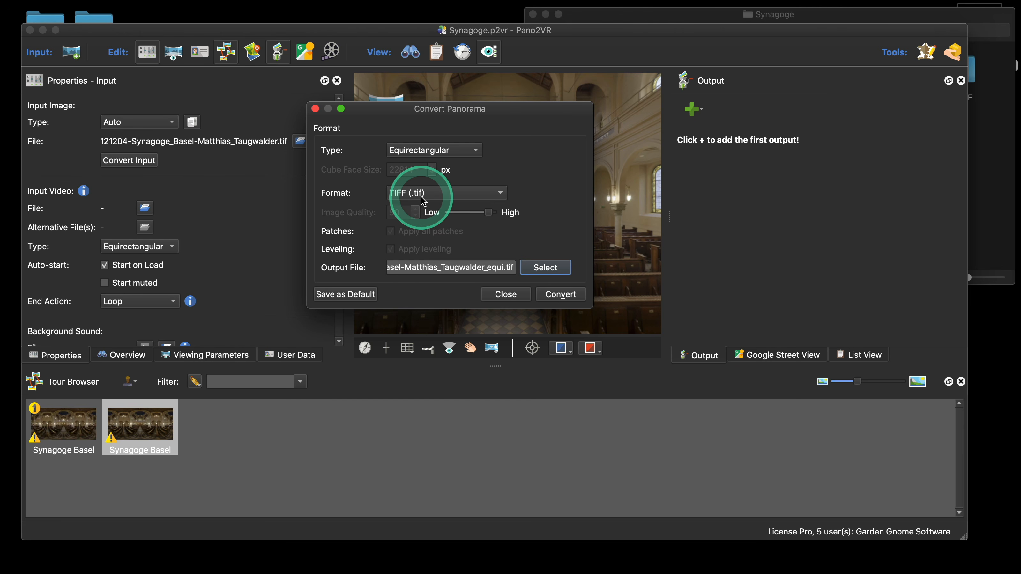
click(422, 200)
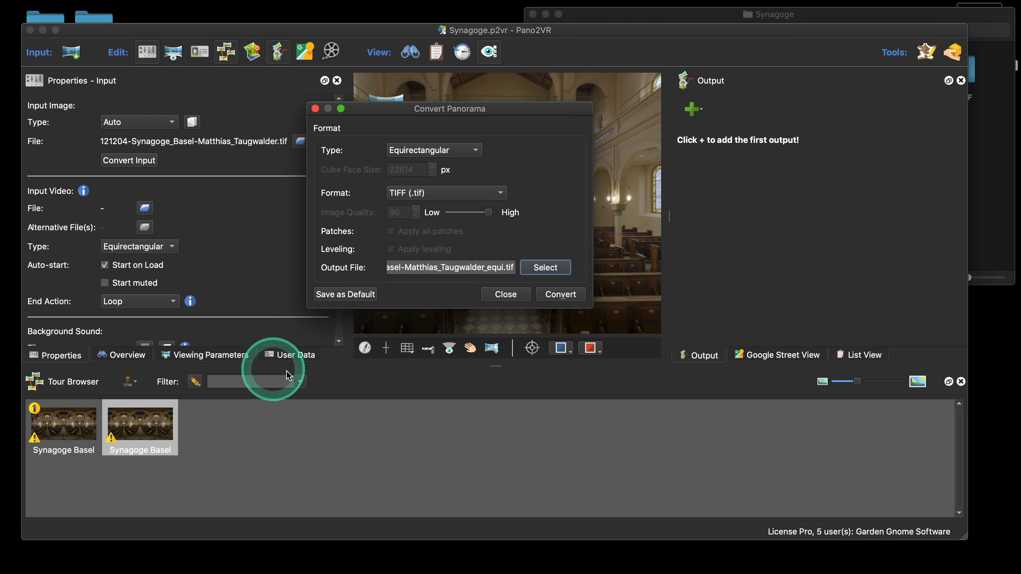
click(505, 293)
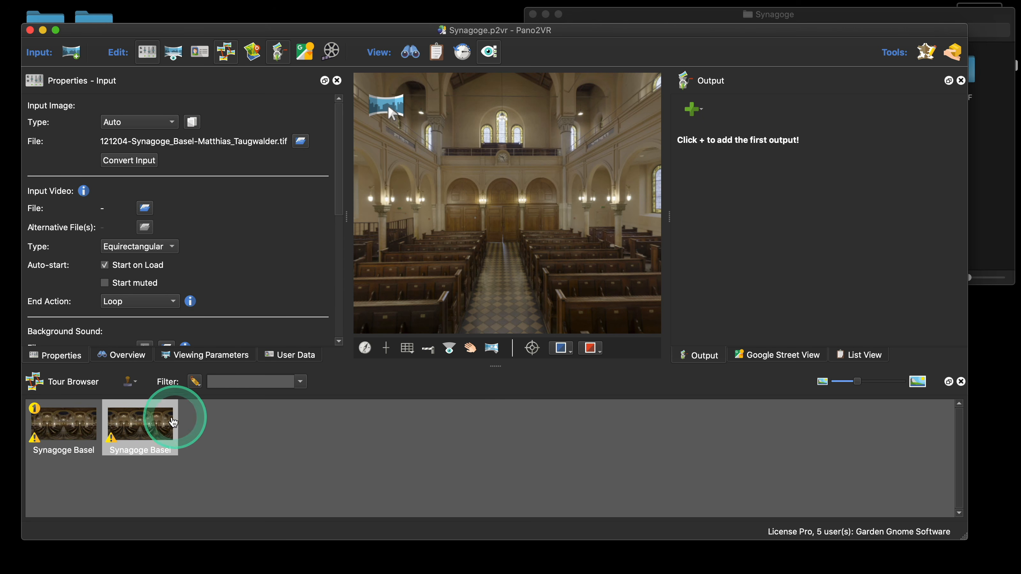
mouse_move(159, 424)
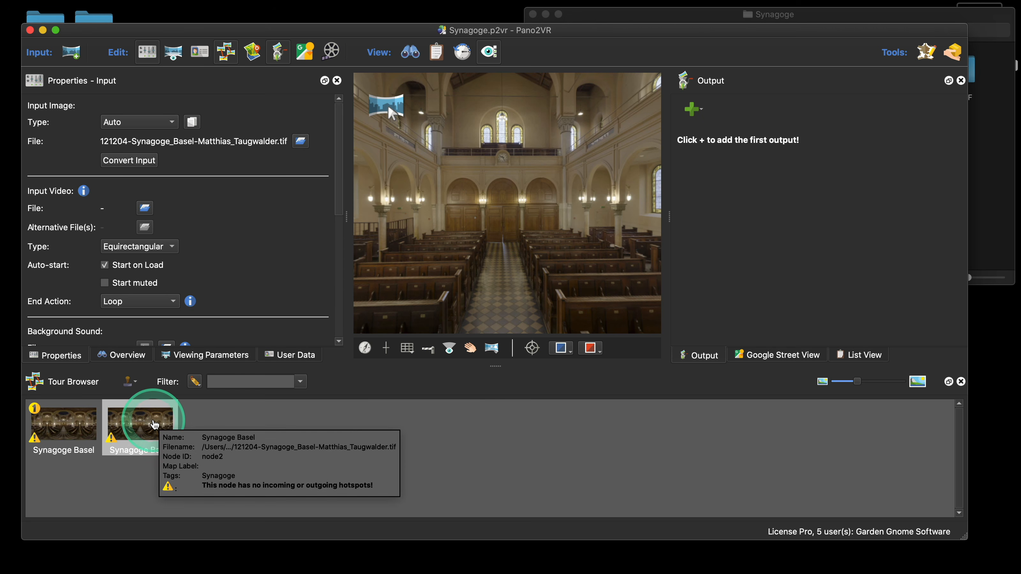
Reopen the input conversion settings for the regular TIFF, move the dialog clear of the node thumbnails, and close it without converting
click(142, 163)
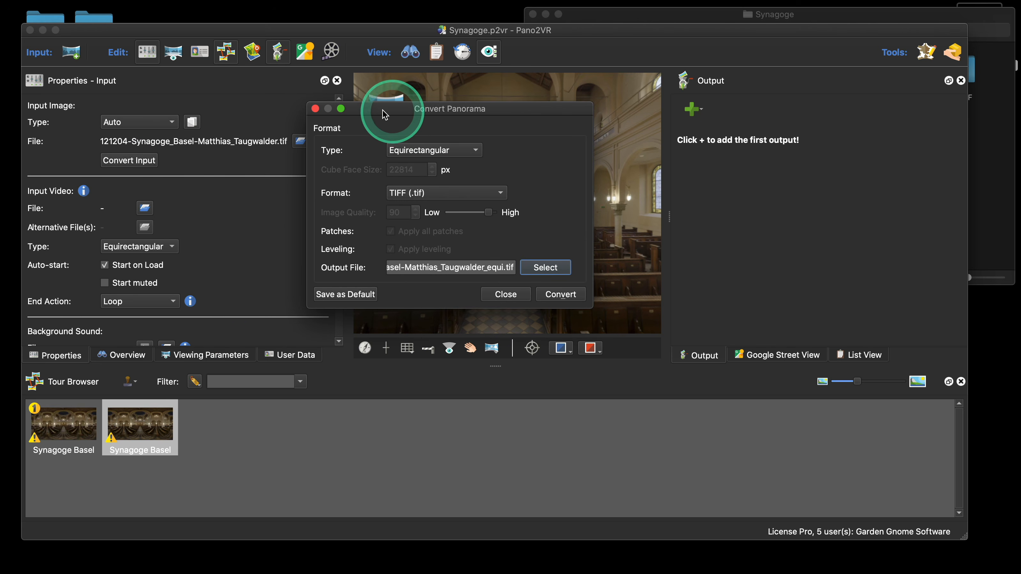
drag(402, 108, 399, 73)
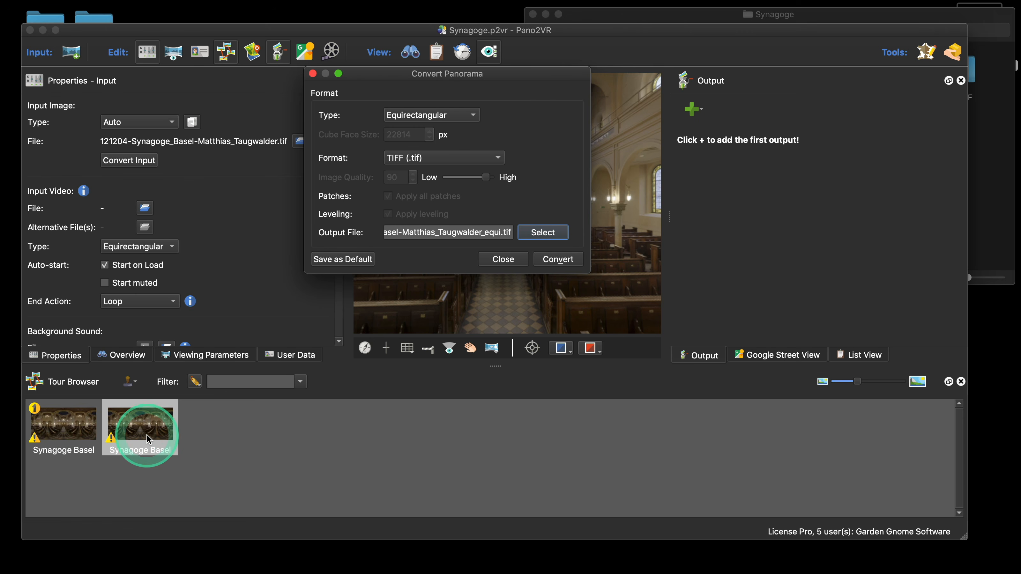
click(496, 259)
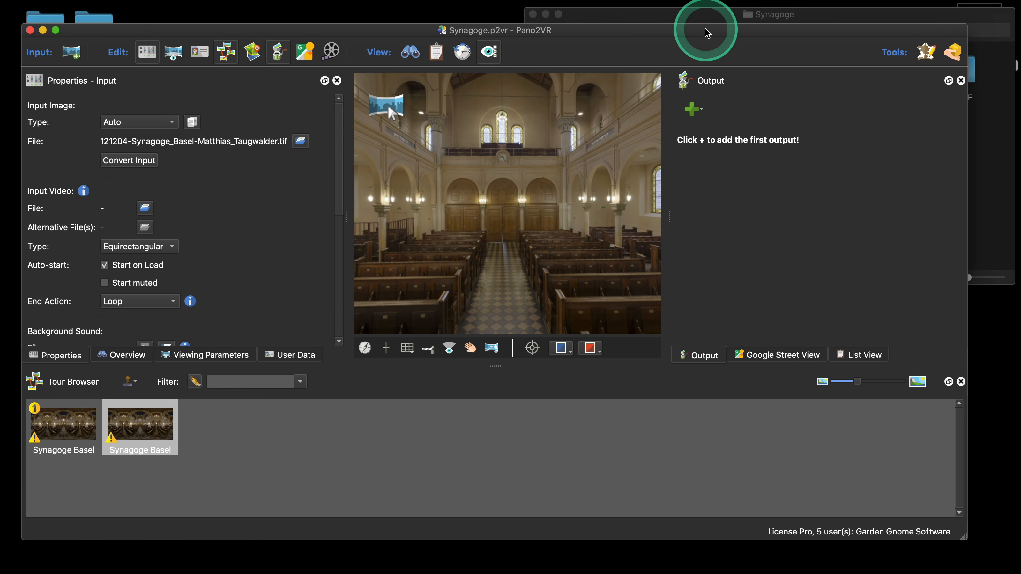
Add the four Synagoge TIFFs numbered 2 to 5 from the TIFF folder to the project as tour nodes
drag(707, 29, 701, 225)
double_click(886, 69)
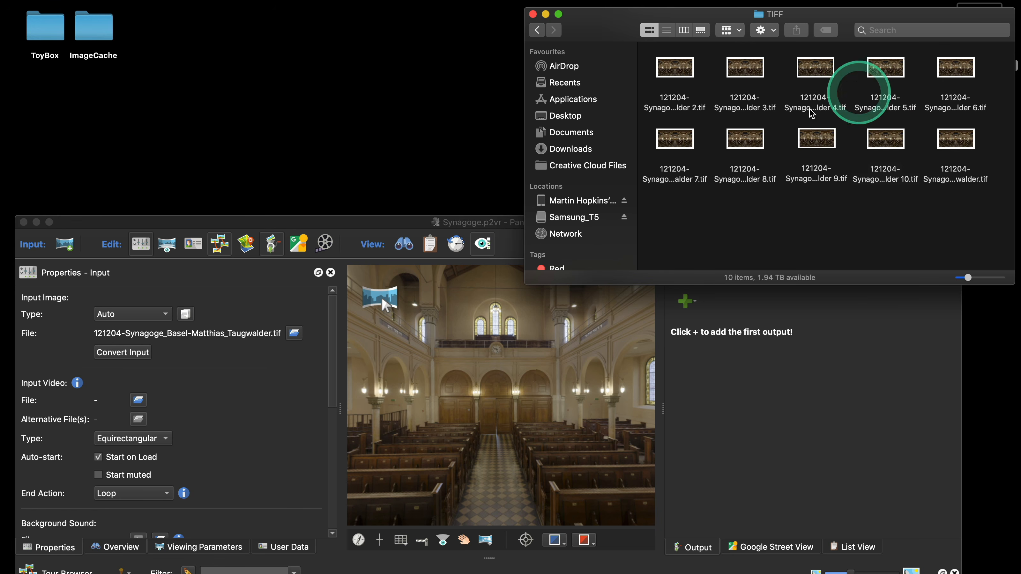
drag(649, 60, 899, 89)
drag(718, 85, 523, 314)
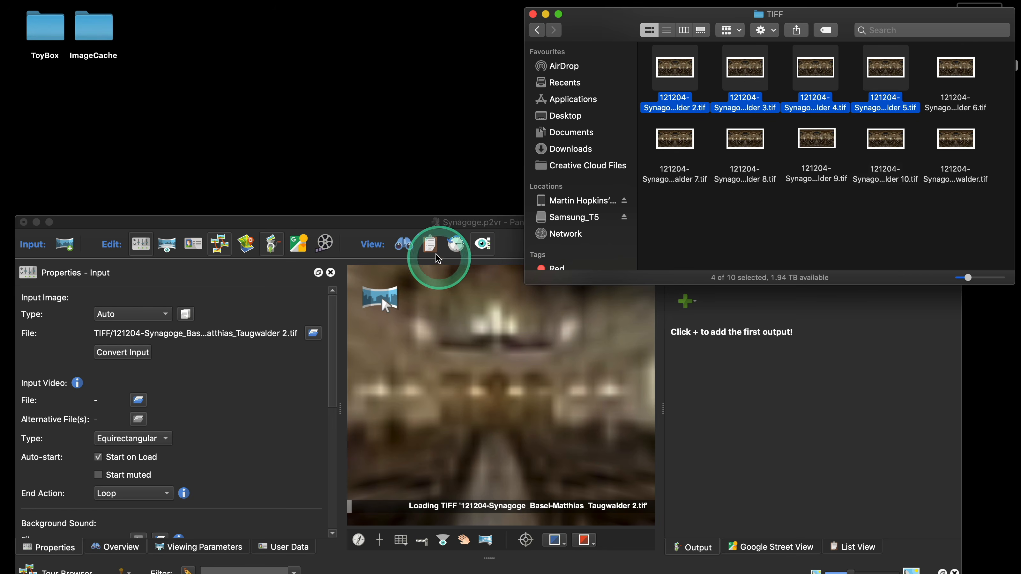
drag(392, 233, 416, 52)
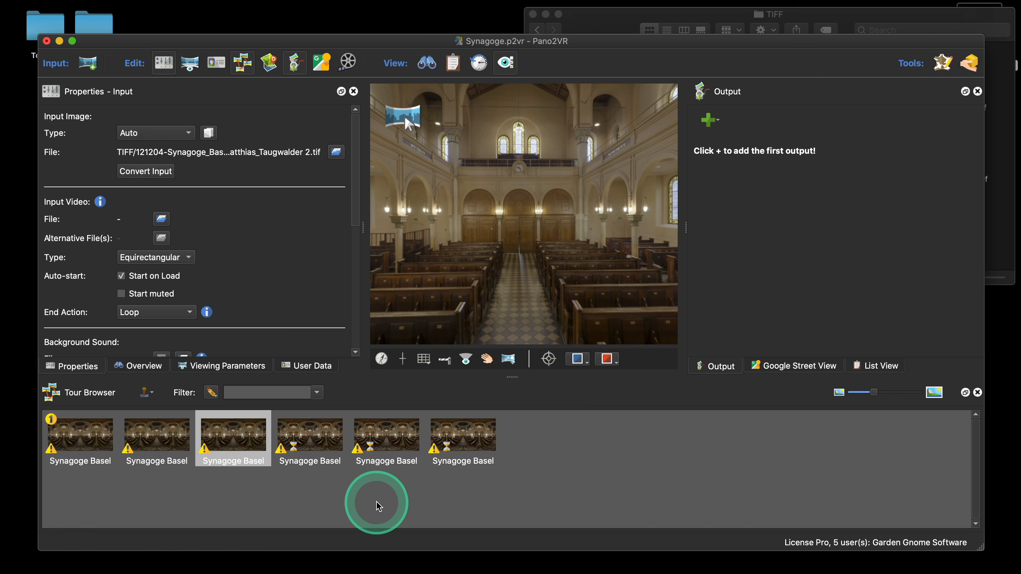
Select all five regular TIFF nodes, view their shared input conversion settings, close them without converting, and clear the multiple selection
drag(517, 480, 167, 423)
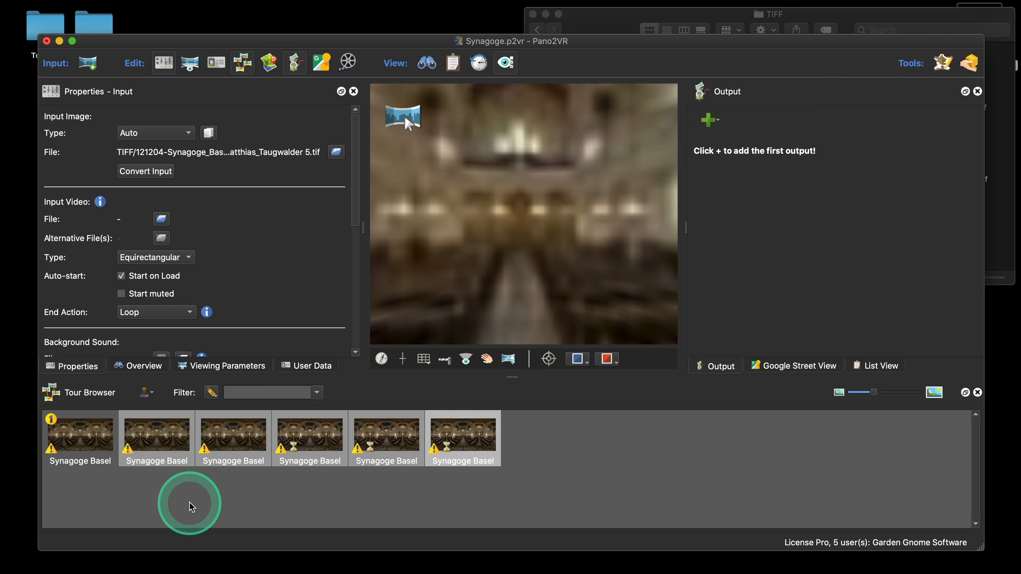
click(168, 177)
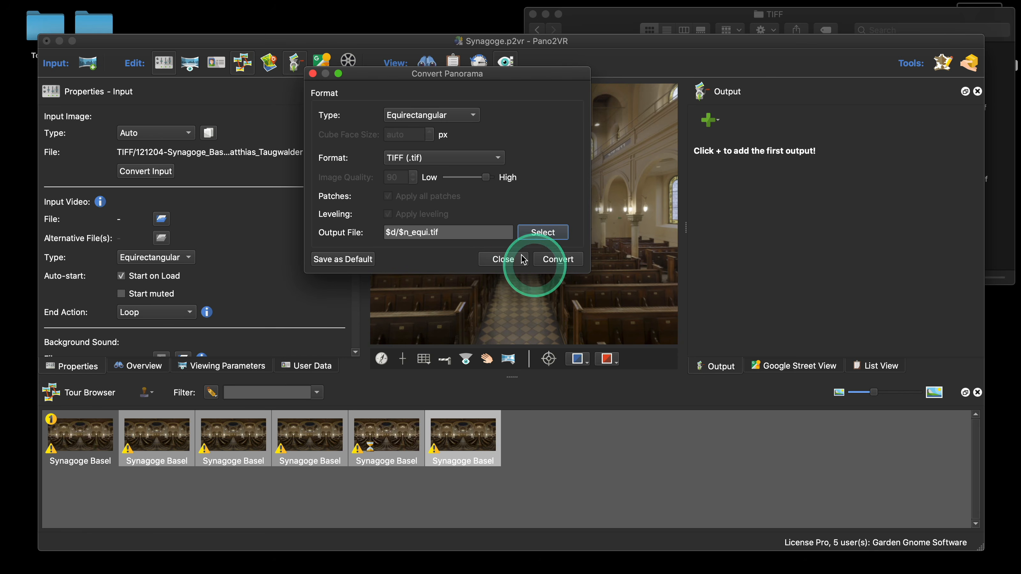
click(502, 259)
click(588, 471)
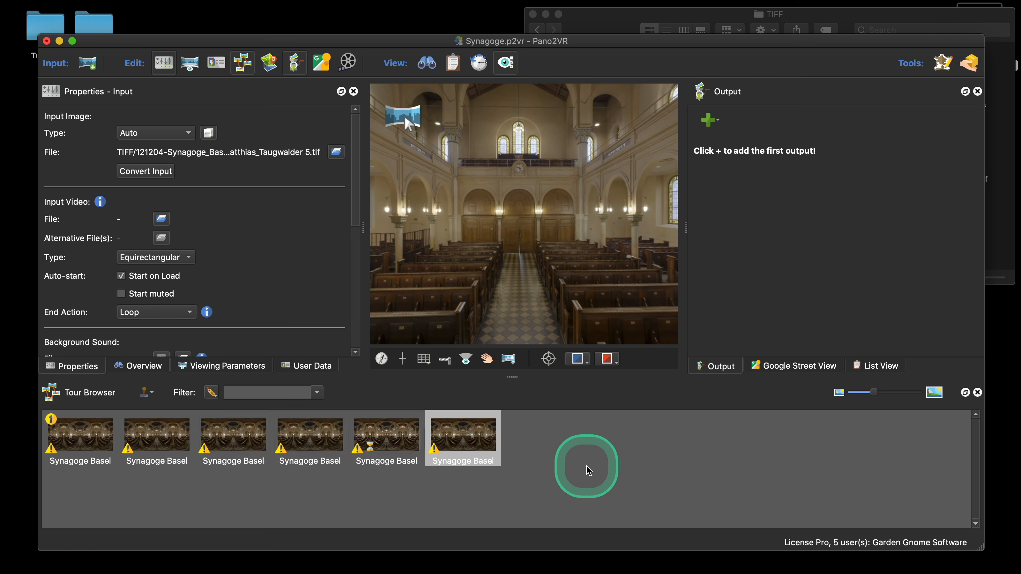
Add a Transformation output to the project and set its type to Equirectangular
click(708, 121)
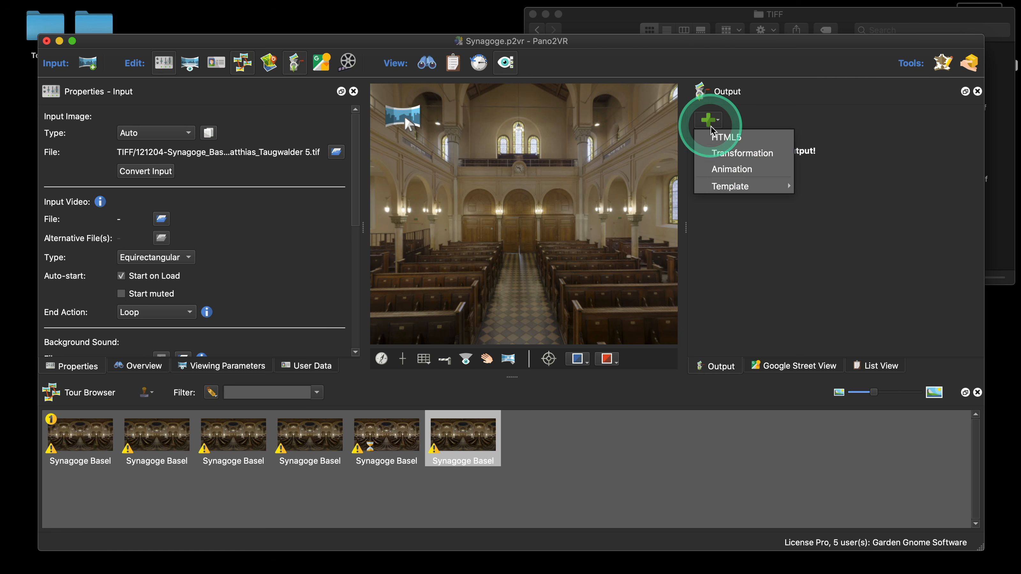
click(737, 156)
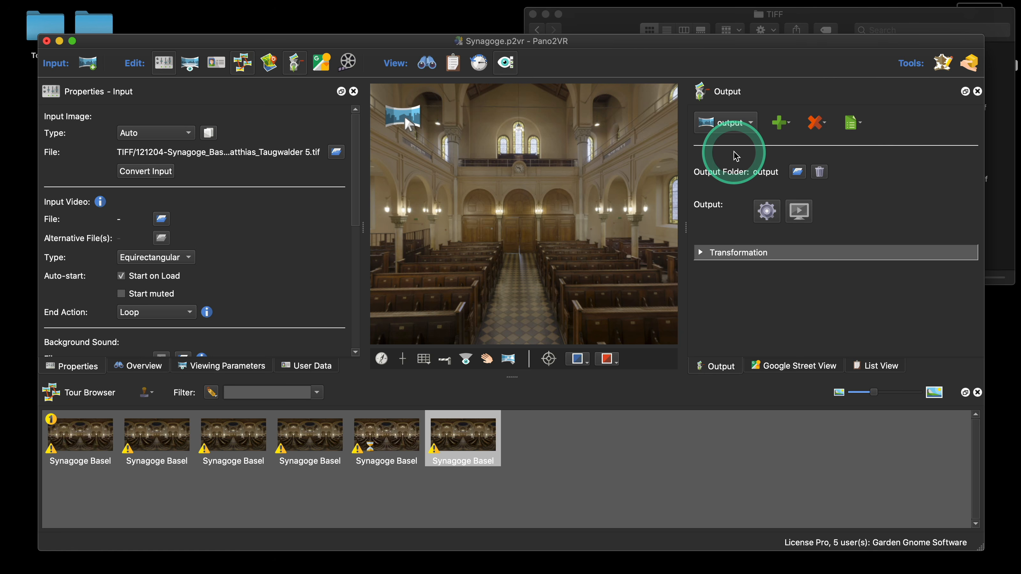
click(703, 256)
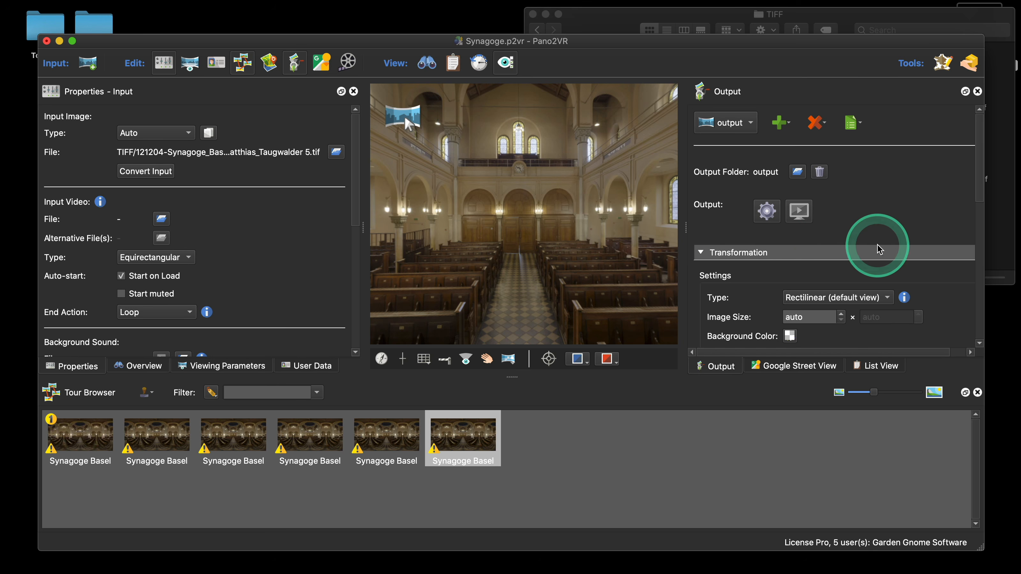
scroll(877, 246, down, 5)
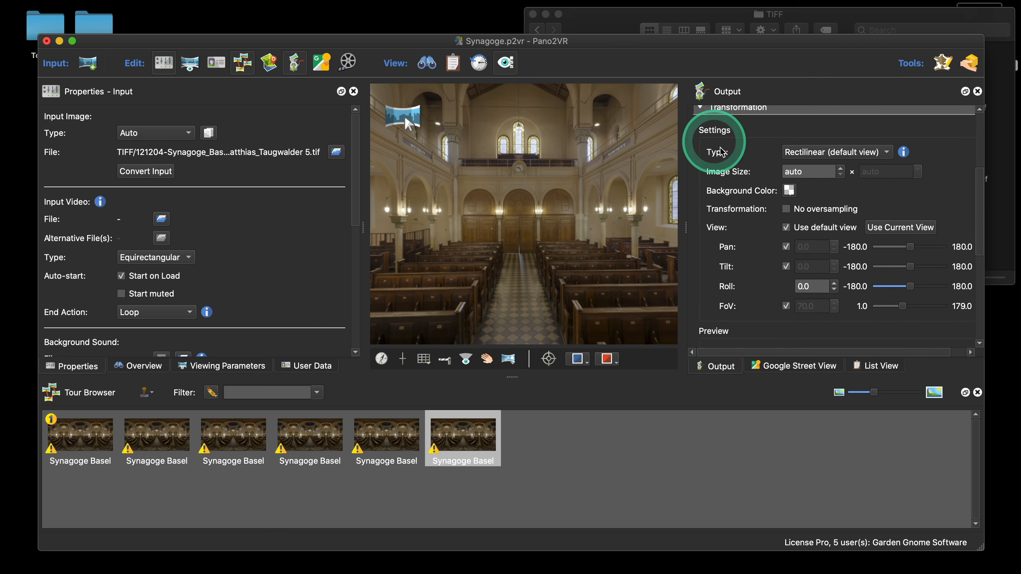
click(826, 155)
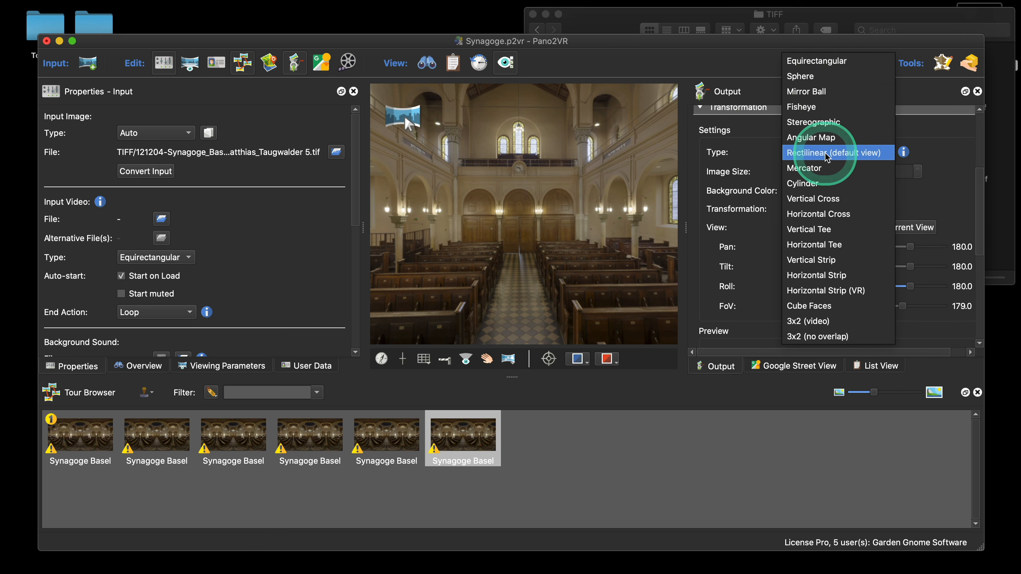
click(830, 56)
Set the Transformation output's file format to TIFF (.tif)
scroll(816, 201, down, 2)
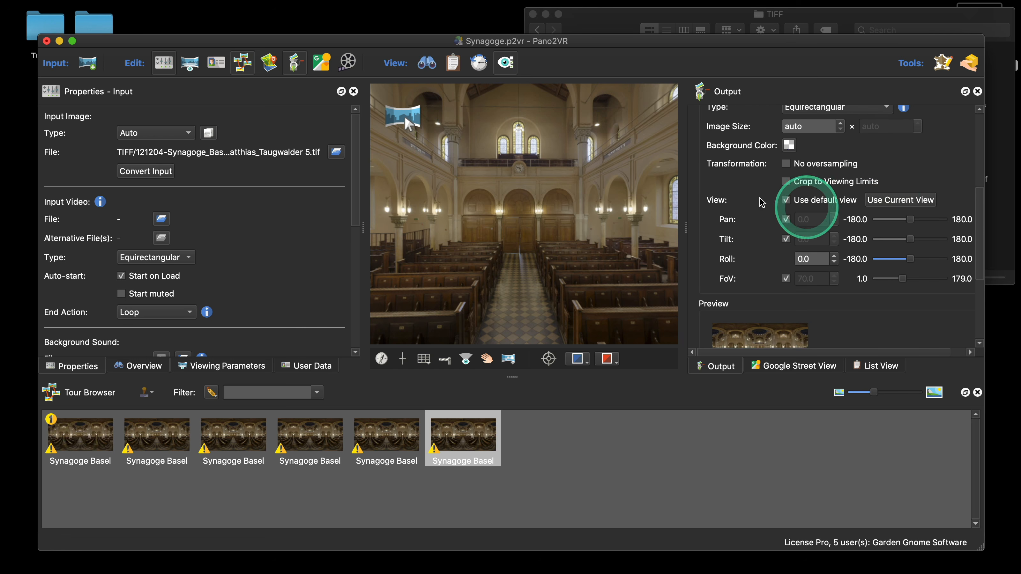
scroll(863, 305, down, 6)
click(790, 265)
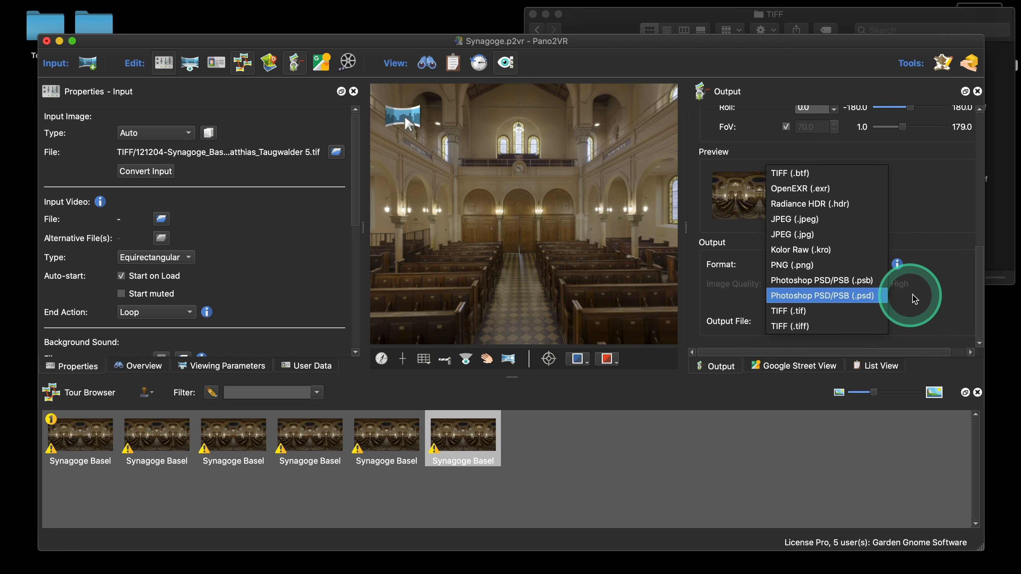
click(834, 311)
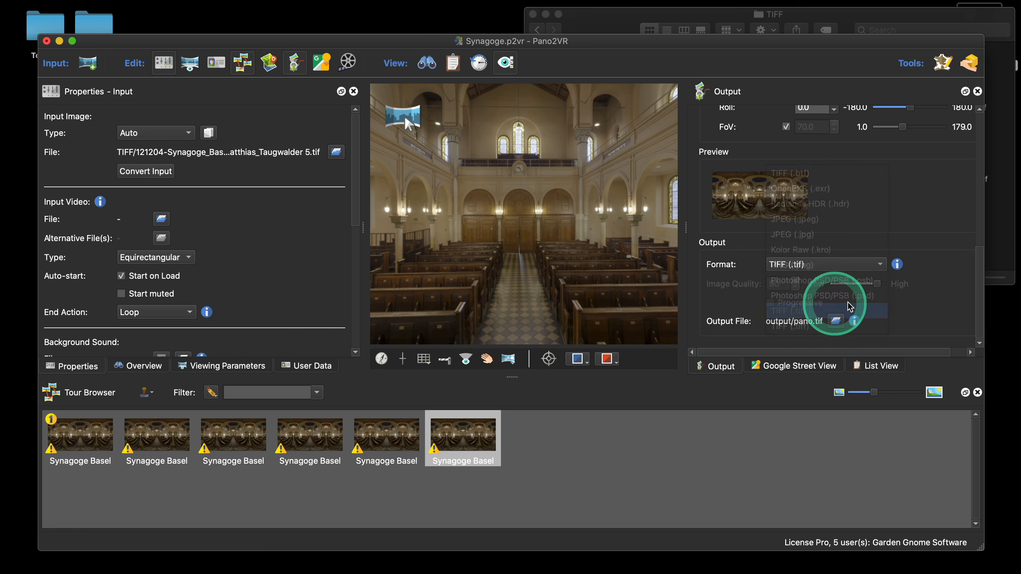
Change the Transformation output's filename to output/$(n).tif
right_click(800, 322)
click(828, 347)
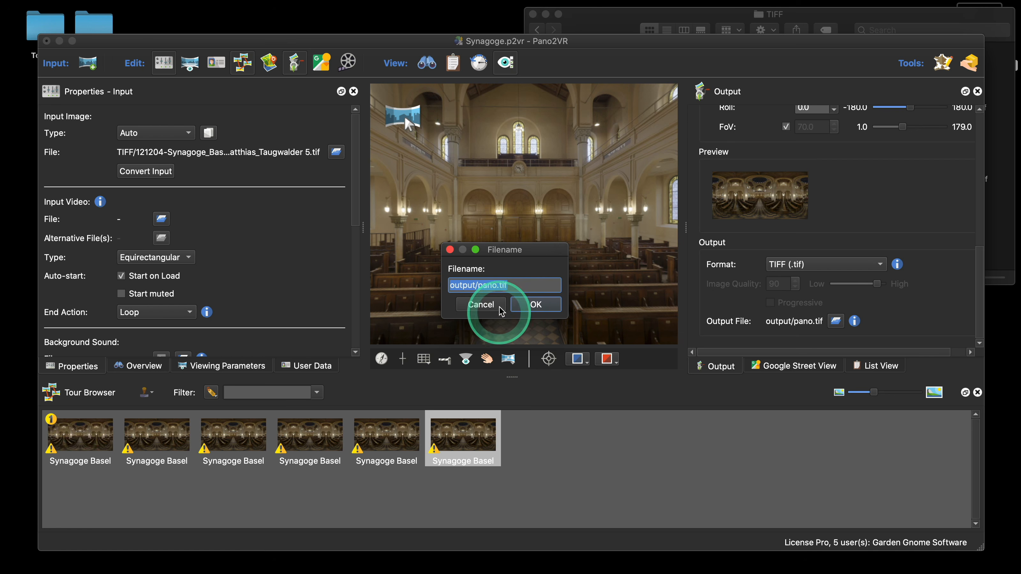
click(497, 286)
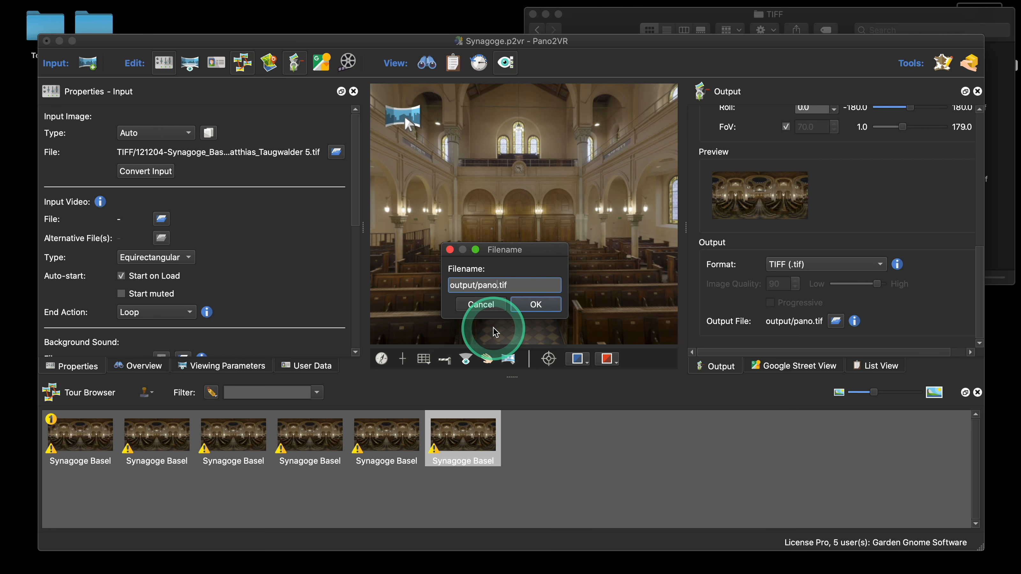
key(BackSpace)
key(BackSpace)
key(BackSpace)
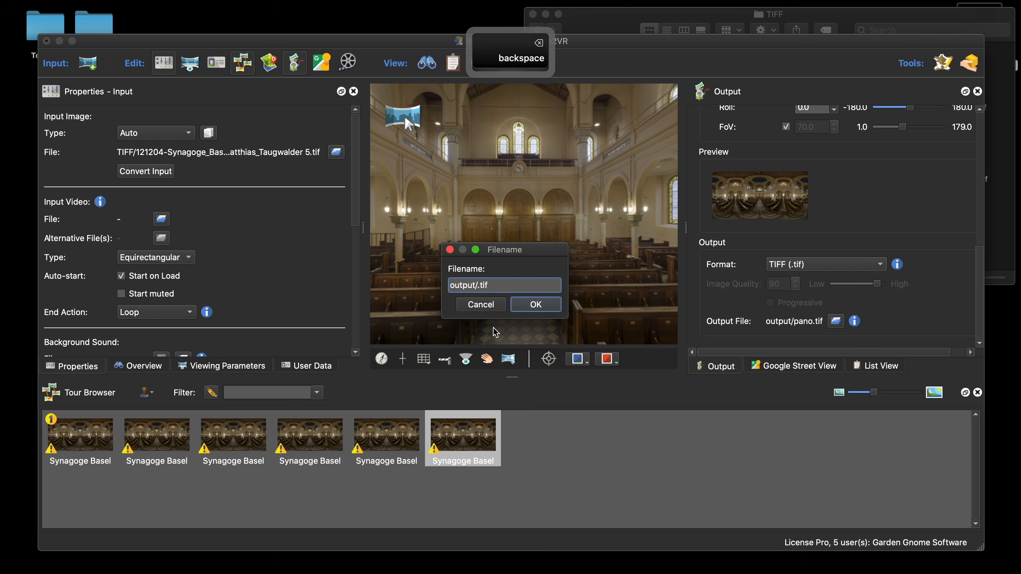
text($)
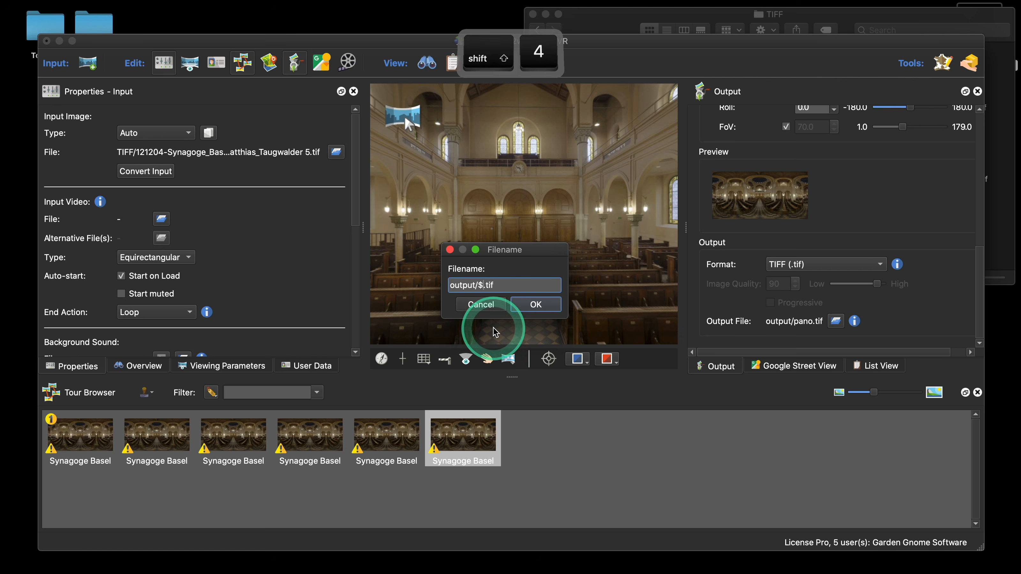
text((n))
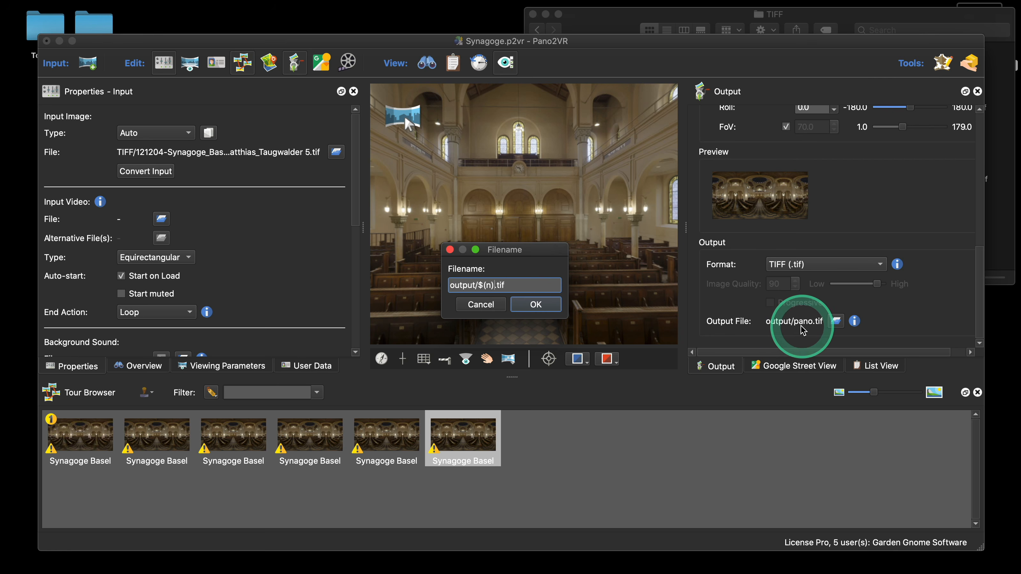
click(528, 309)
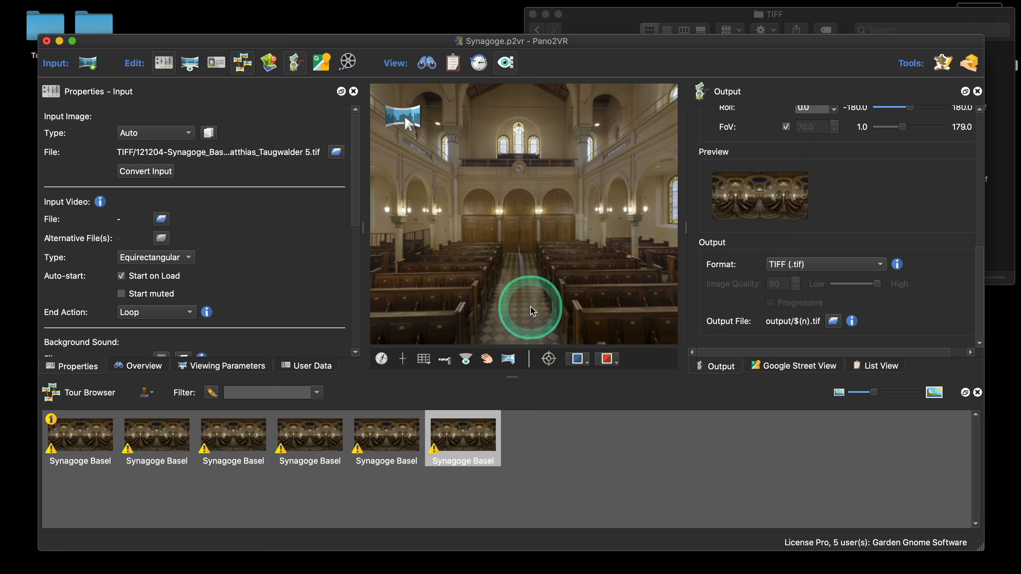
scroll(957, 210, up, 10)
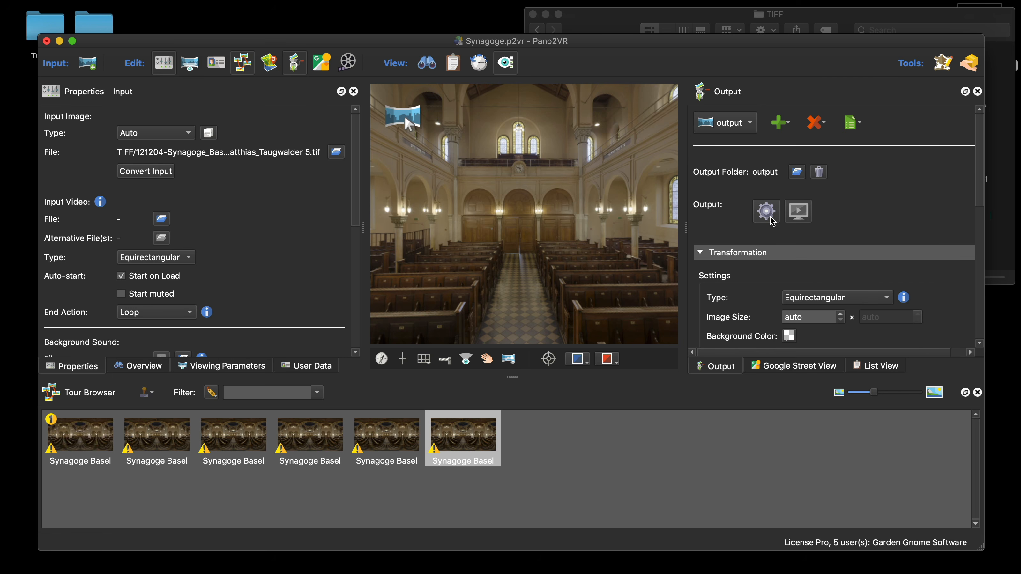
Close the Synagoge project without saving, close the TIFF folder window, and reopen Pano2VR with an empty project
click(47, 41)
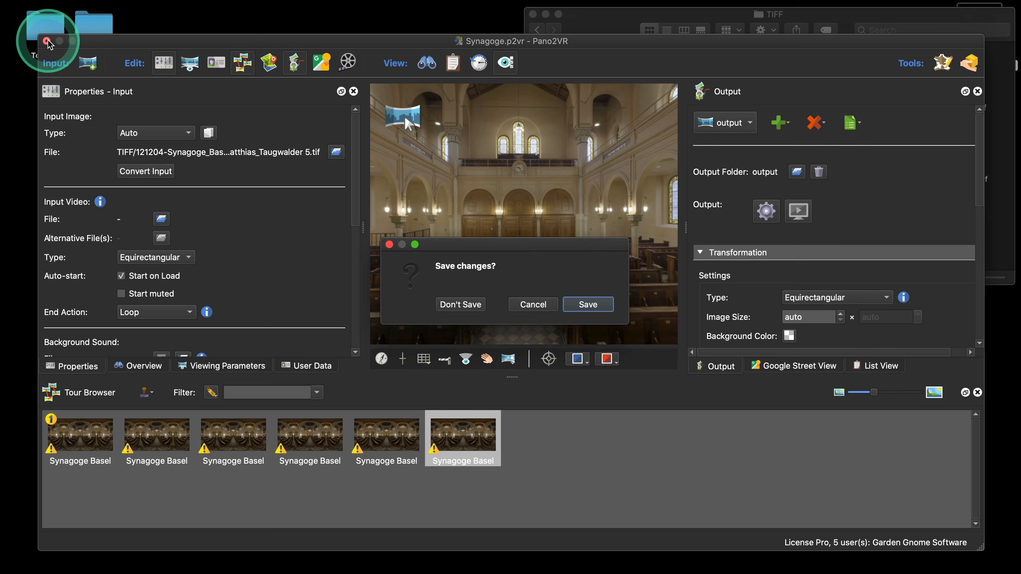
click(461, 303)
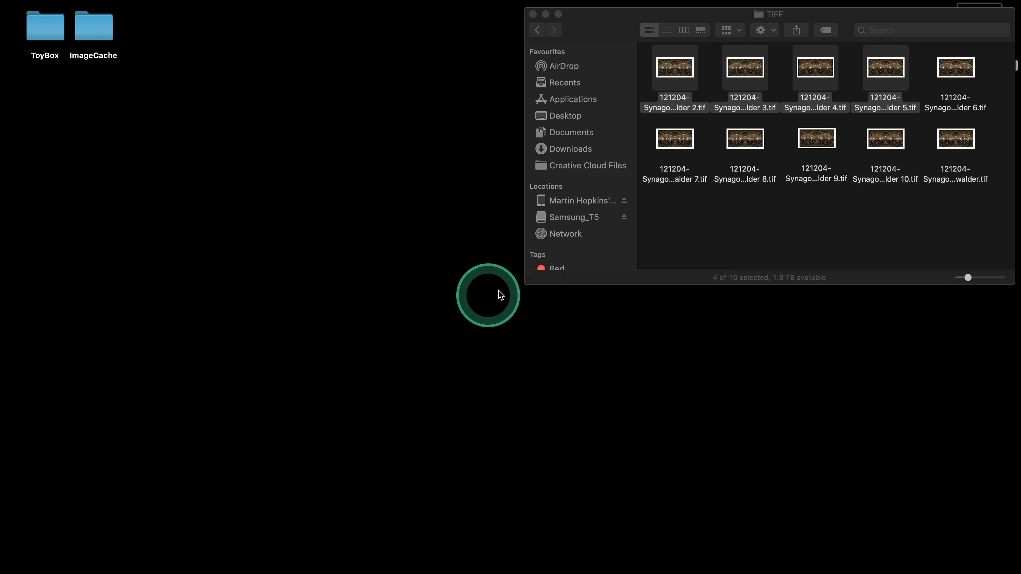
click(533, 14)
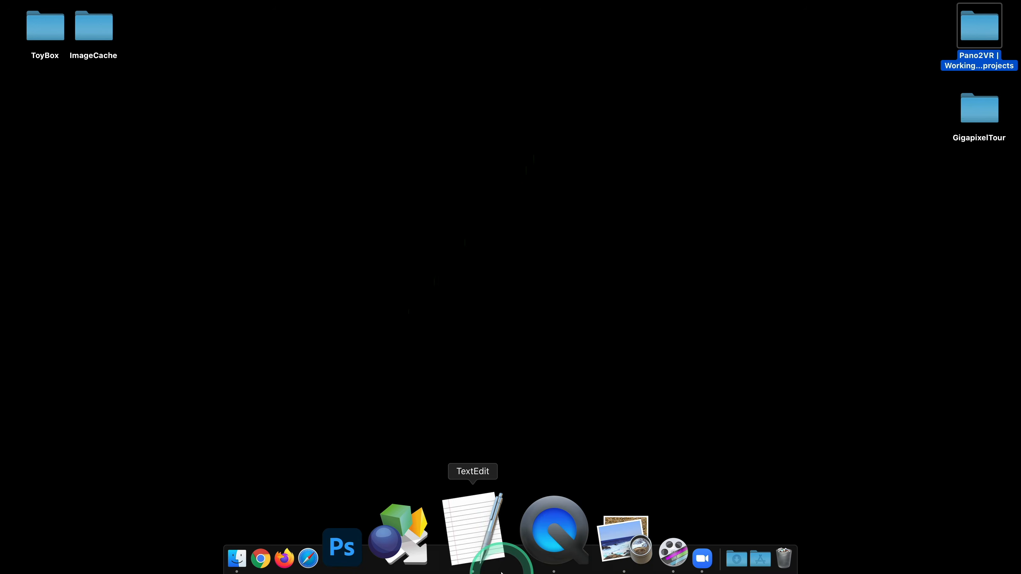
click(472, 543)
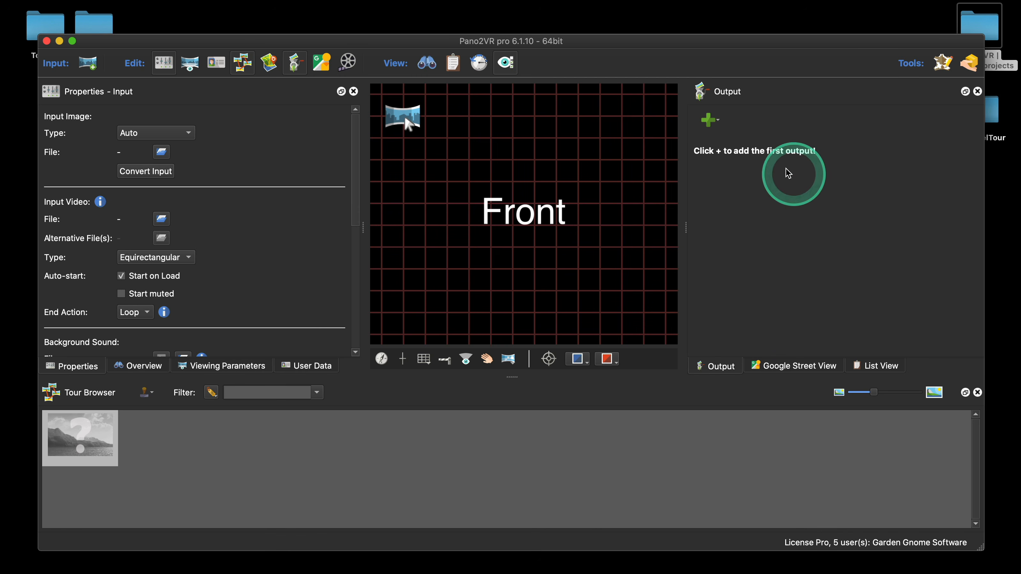
Add a Transformation output to the empty project, widen the output settings area, and set the transformation type to Equirectangular
click(708, 119)
click(729, 156)
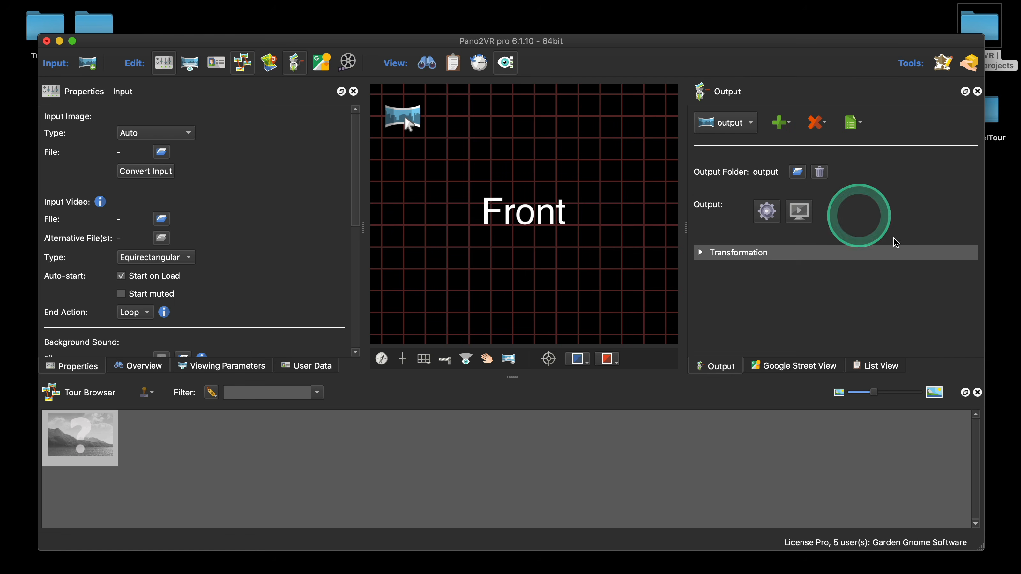
click(721, 257)
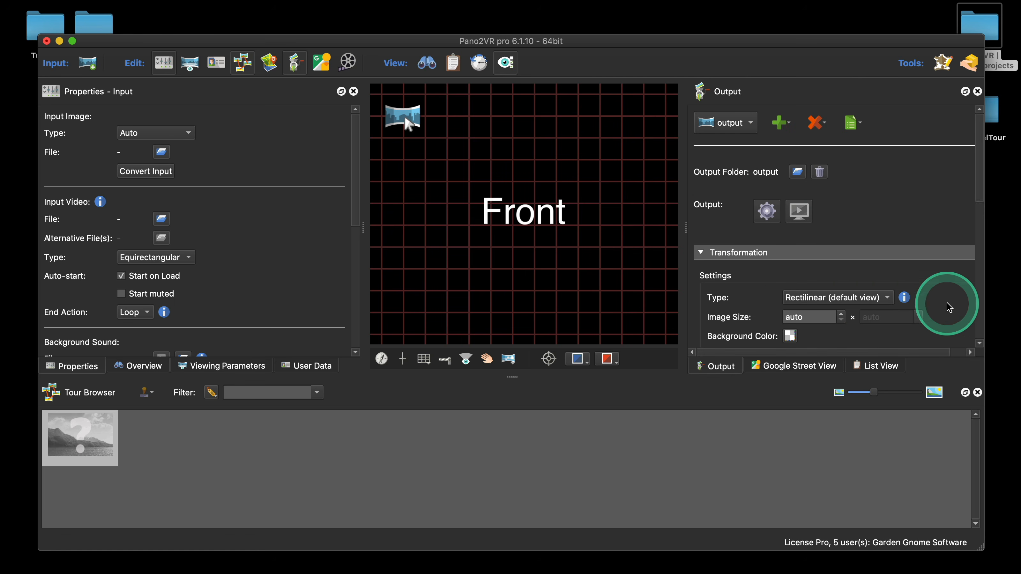
scroll(940, 298, down, 5)
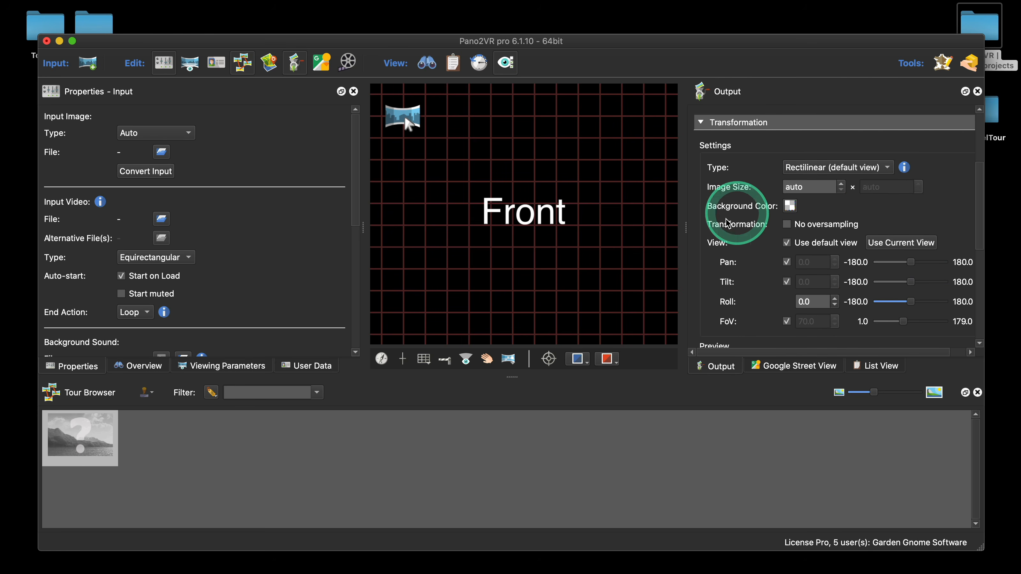
drag(685, 229, 644, 229)
click(822, 171)
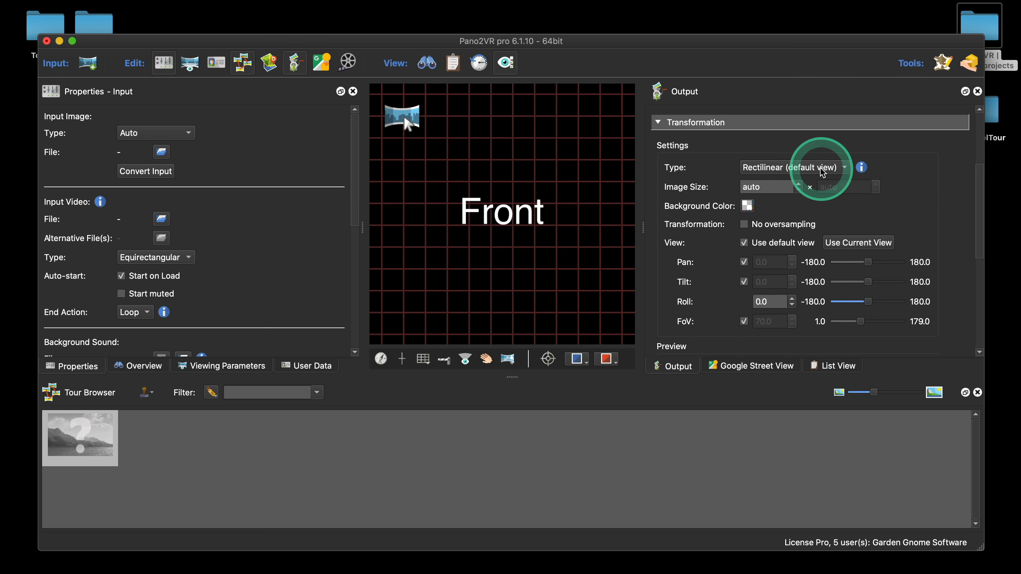
click(828, 76)
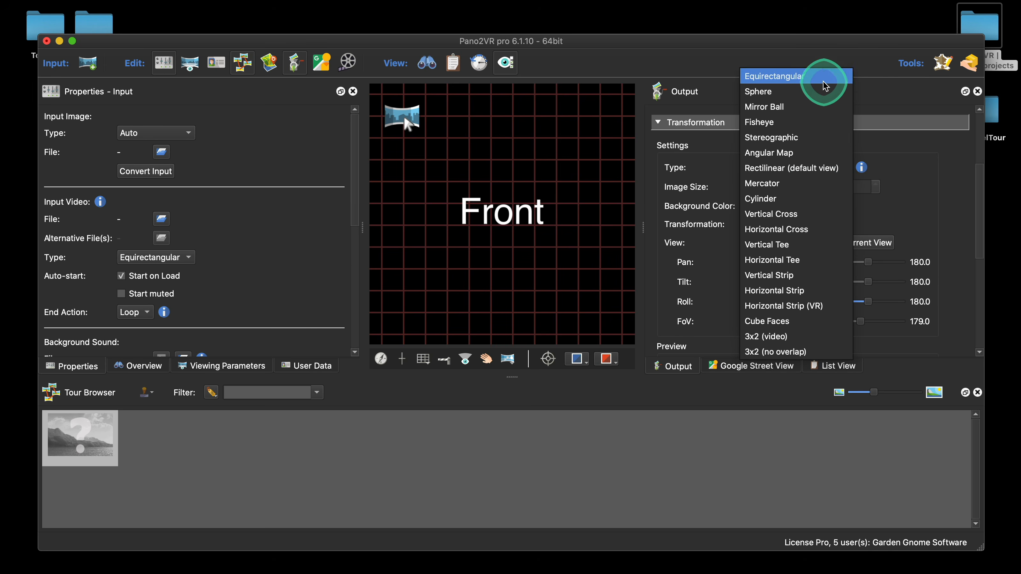
click(892, 247)
Set the equirectangular Transformation output's file format to TIFF (.tif)
scroll(920, 266, down, 5)
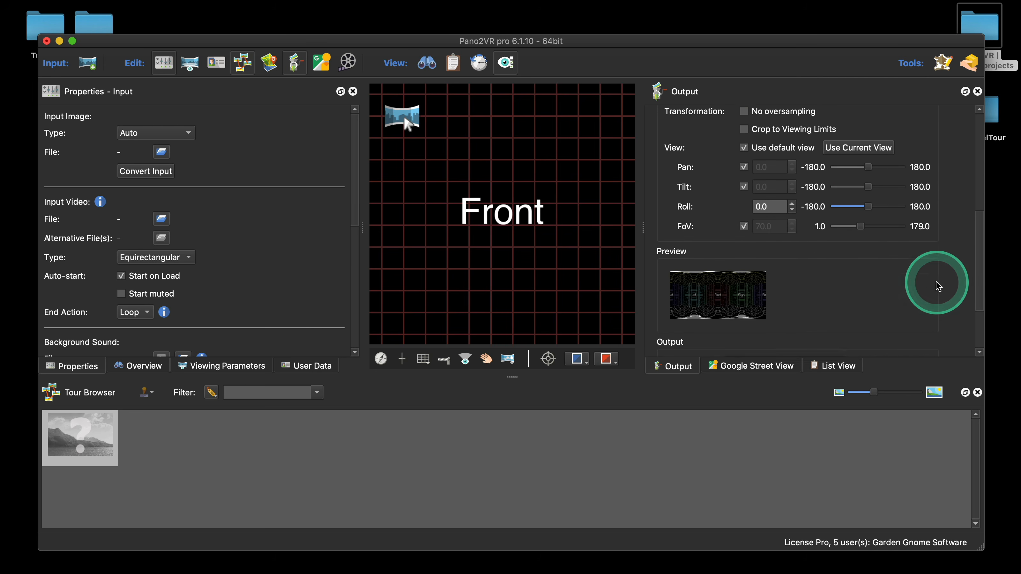
click(840, 273)
click(812, 317)
click(926, 273)
right_click(763, 332)
click(784, 338)
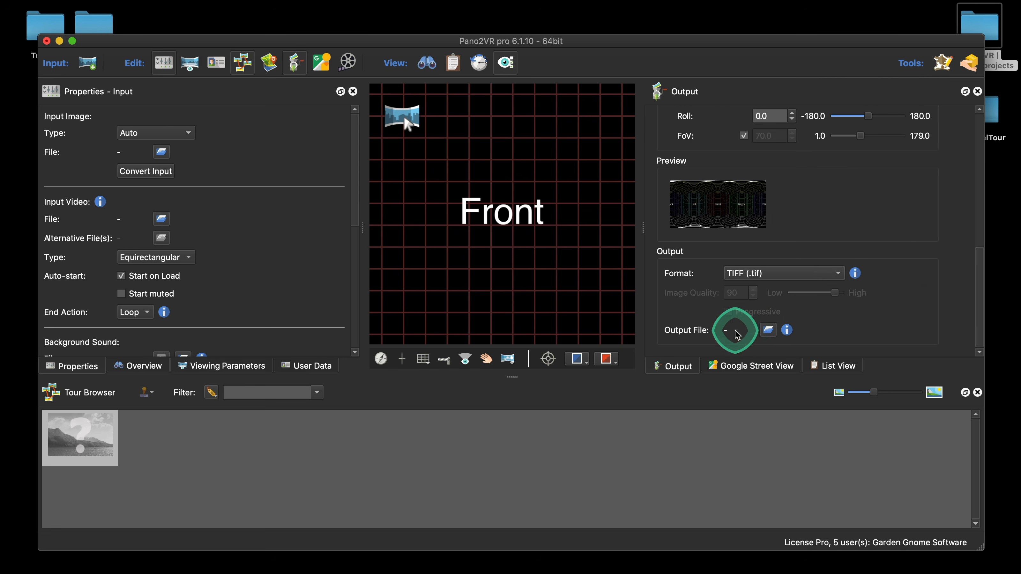
key(super+z)
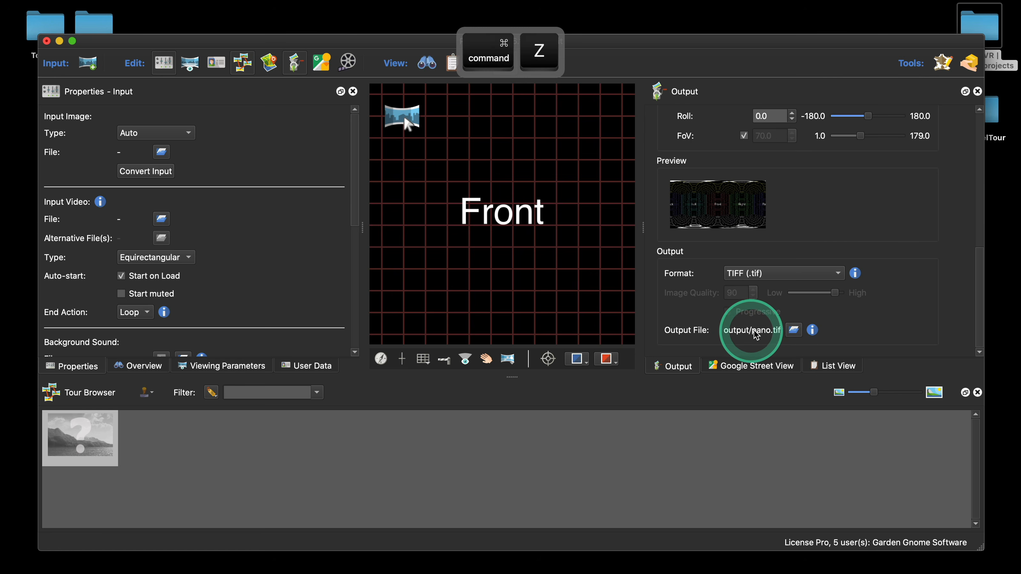
Change the Transformation output's filename to output/$(n).tif
right_click(753, 335)
click(781, 352)
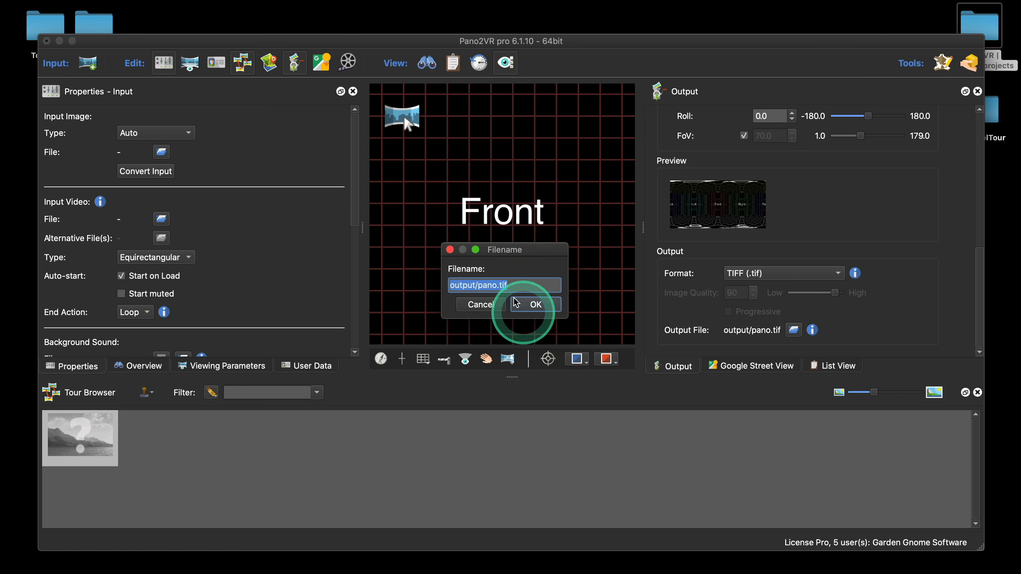
click(497, 286)
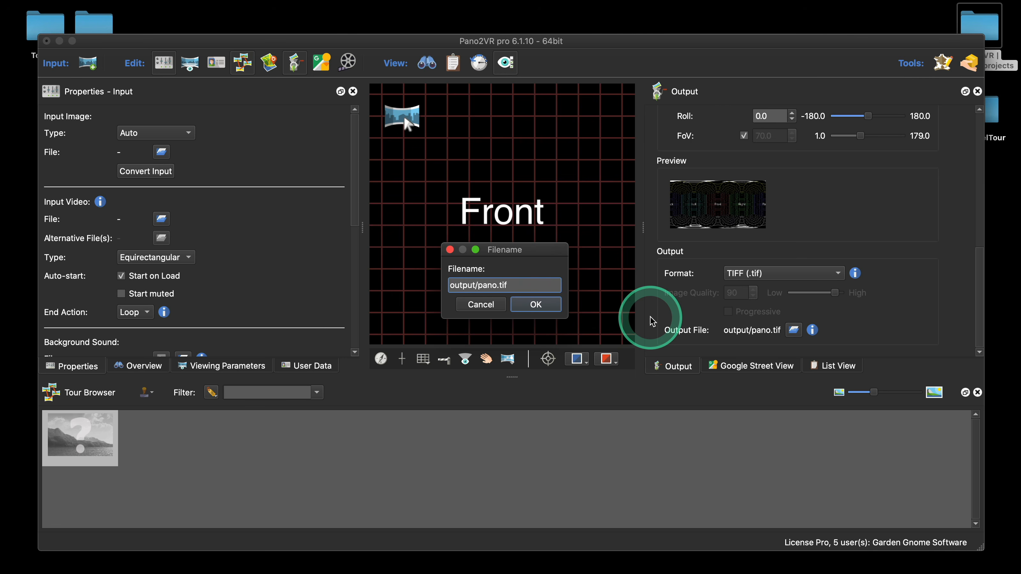
key(BackSpace)
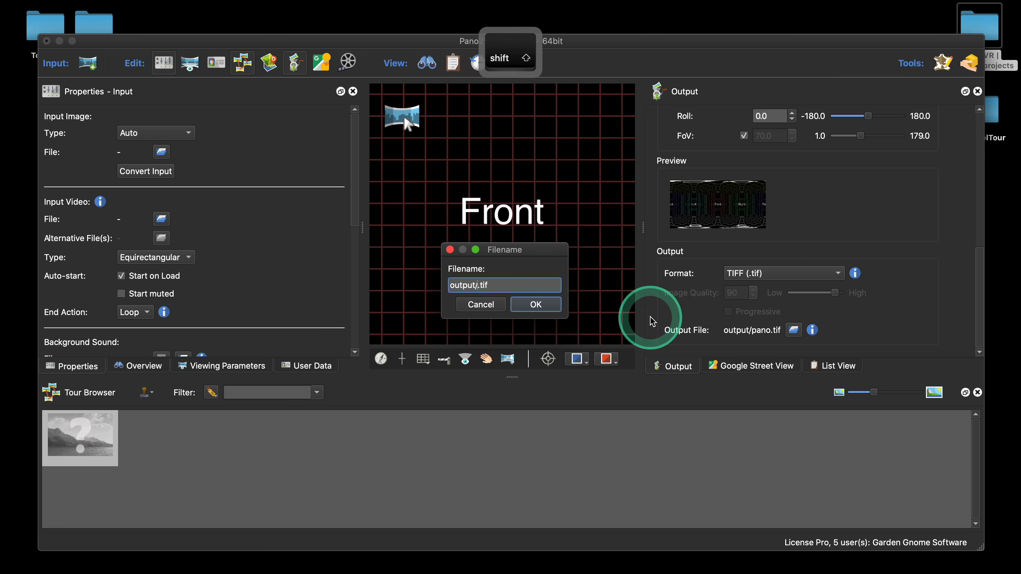
text($9n))
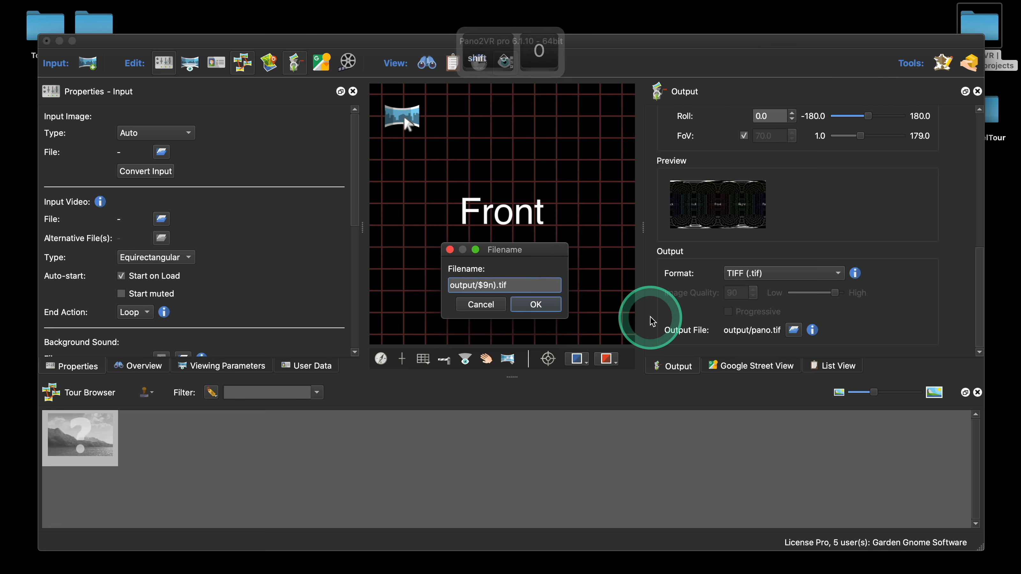
key(BackSpace)
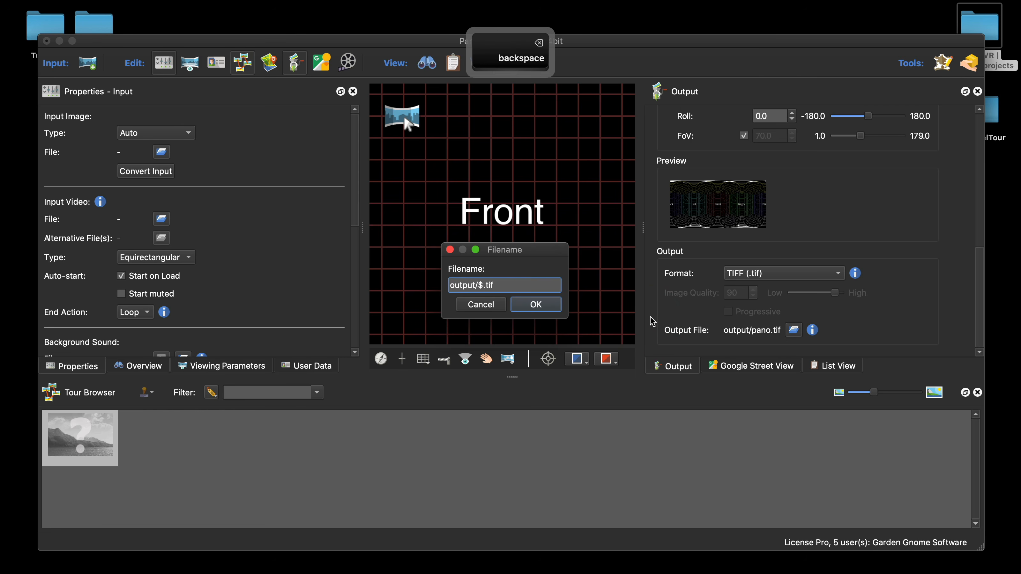
text(()
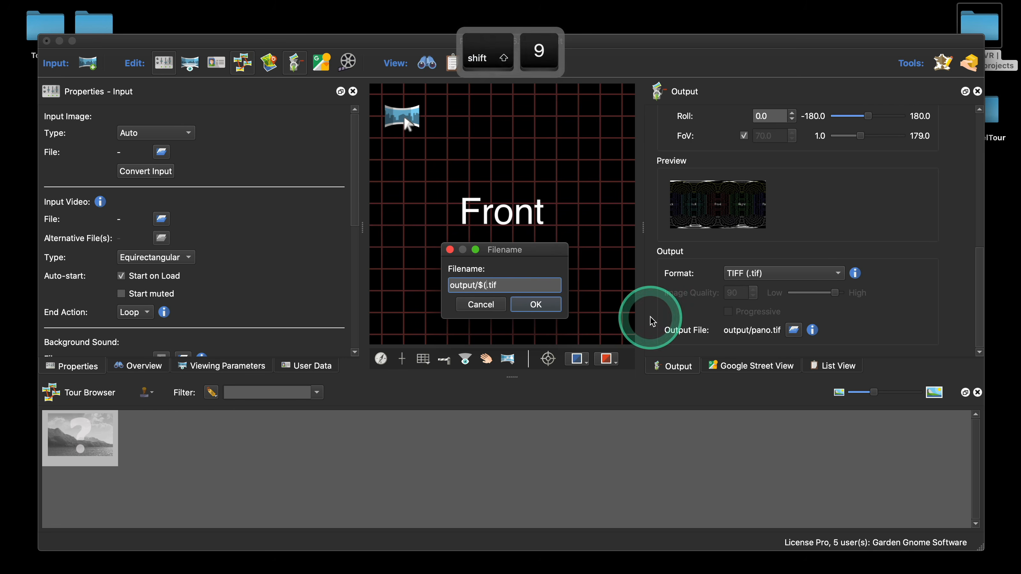
text(n))
click(536, 304)
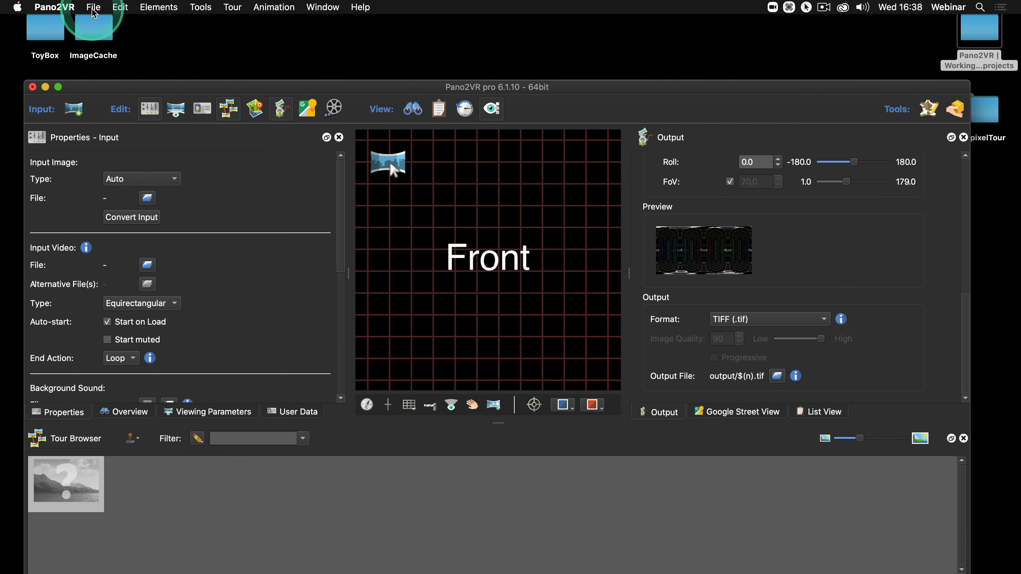
Save the project as a droplet named convertoTiff on the Desktop, leaving all the droplet options off
click(93, 8)
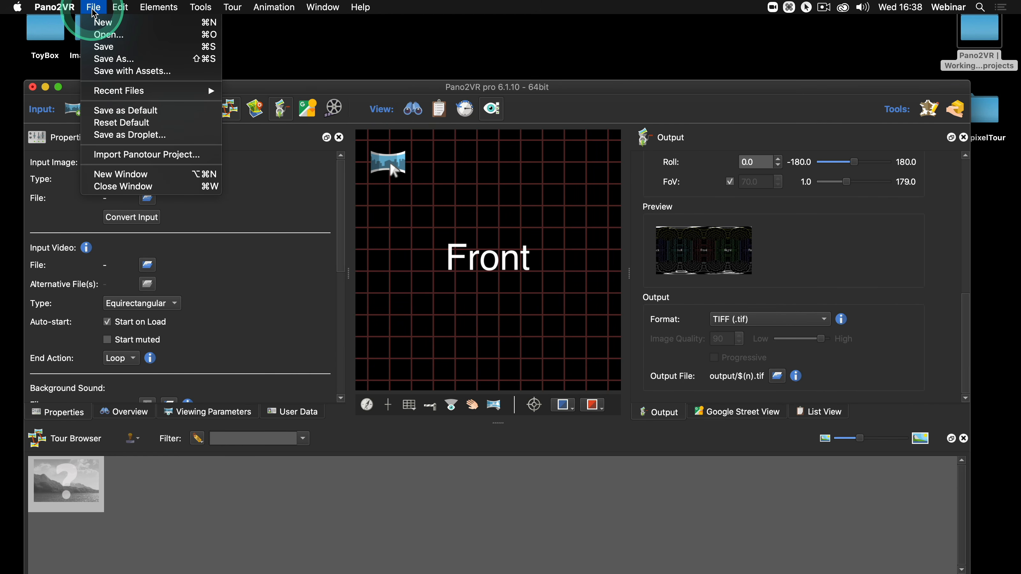
click(154, 135)
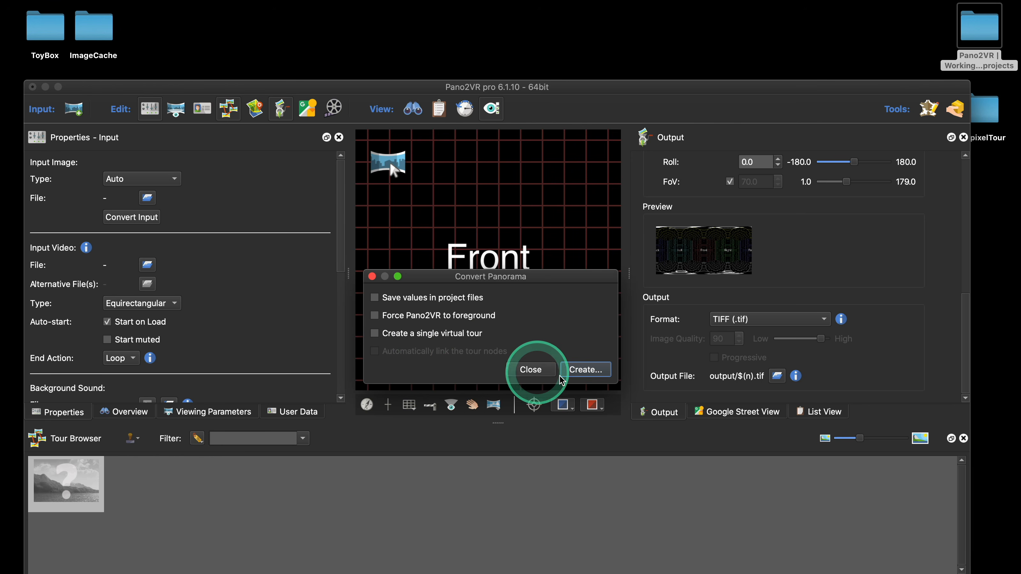
click(585, 370)
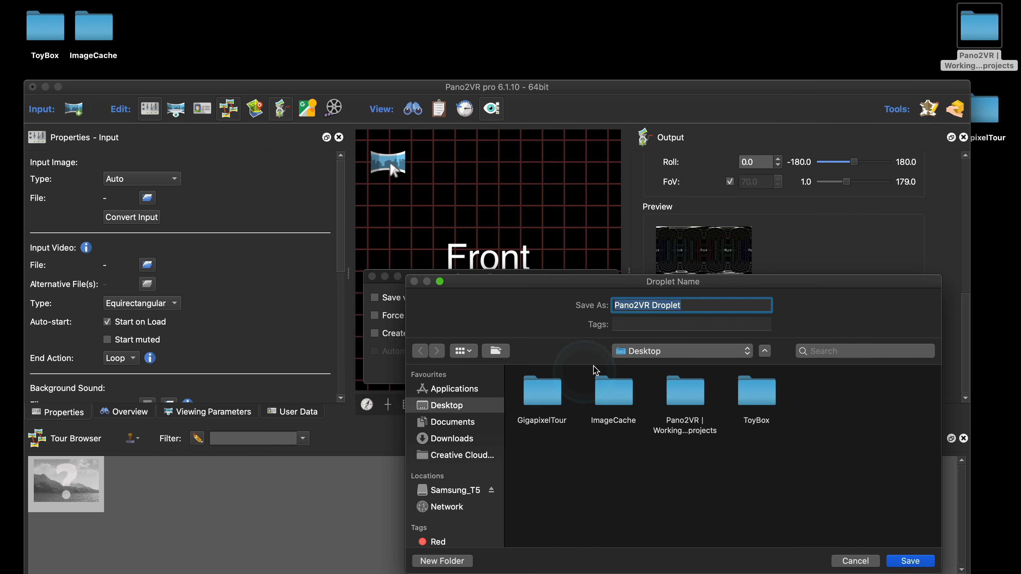
click(679, 305)
mouse_move(679, 306)
mouse_down()
mouse_move(615, 306)
mouse_move(670, 295)
mouse_up()
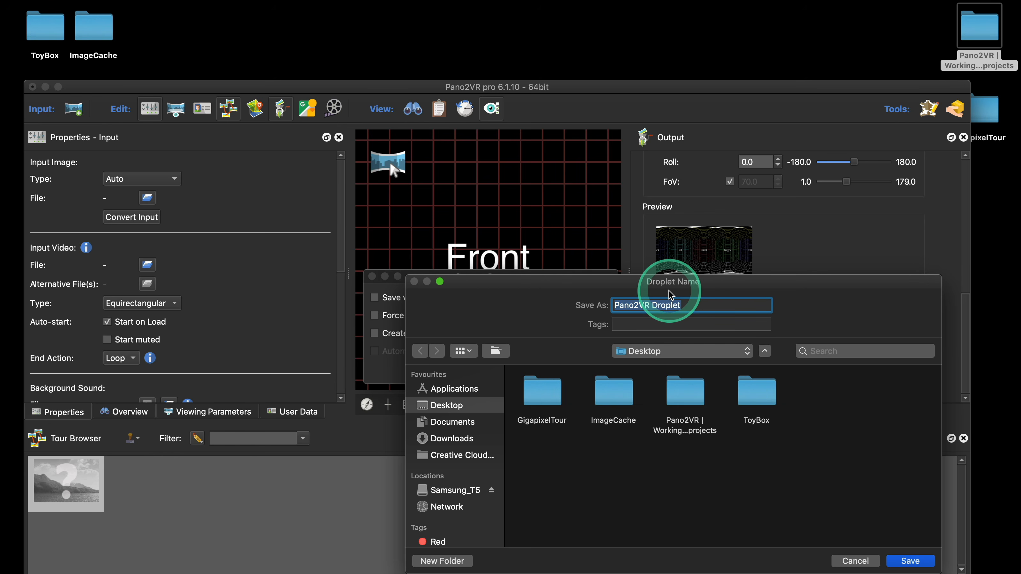
text(conver)
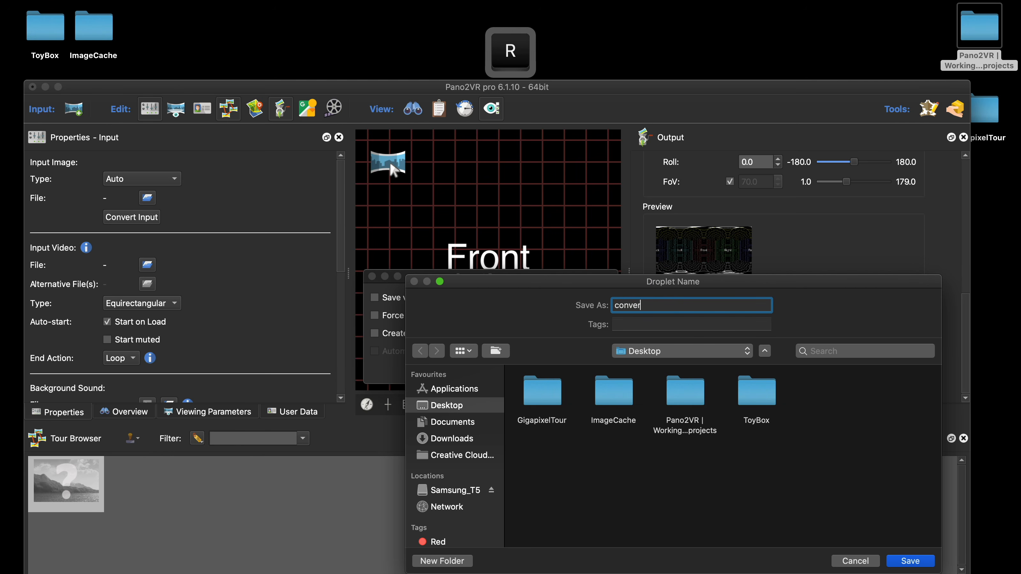
text(toT)
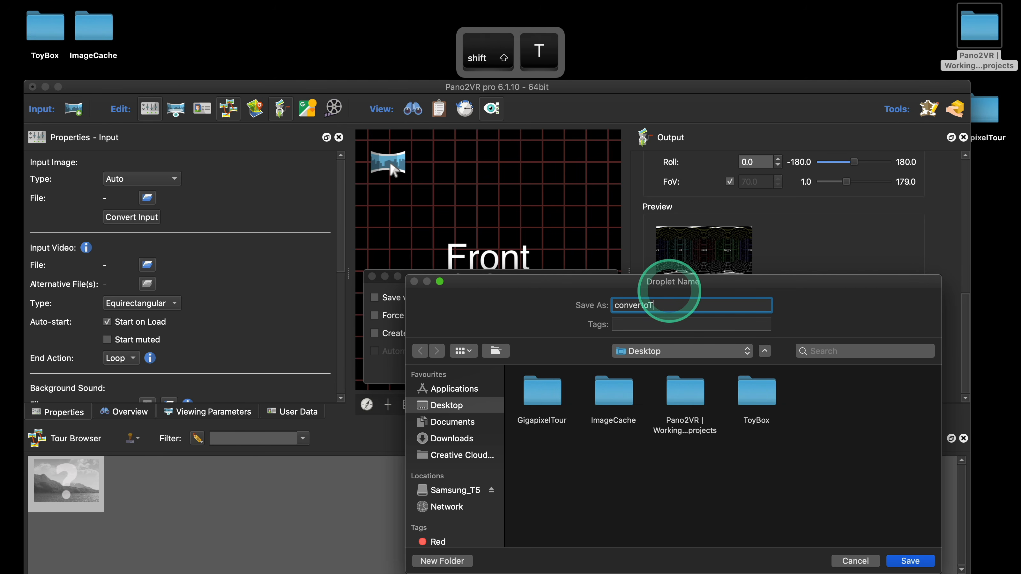
text(iff)
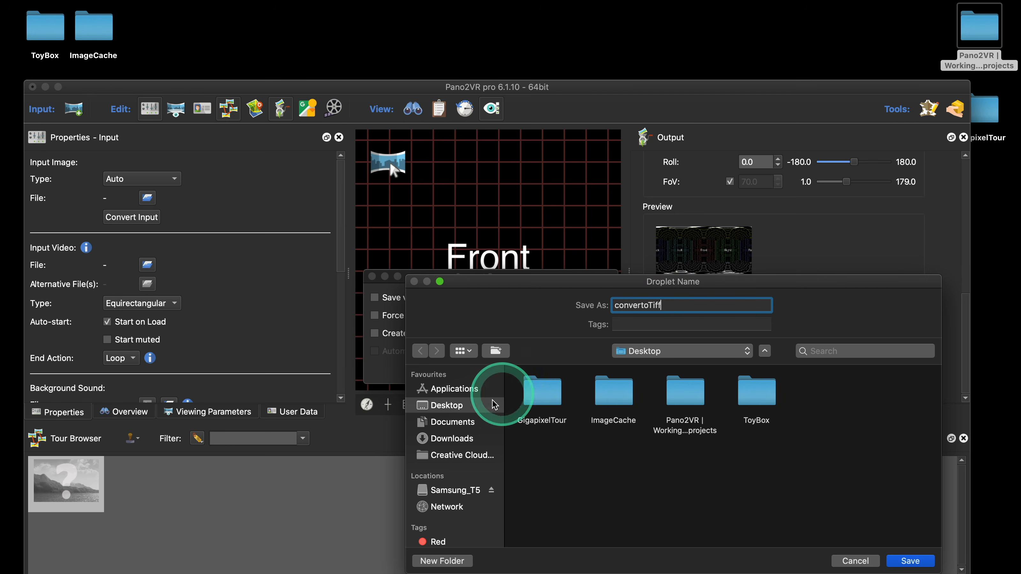
drag(545, 284, 411, 148)
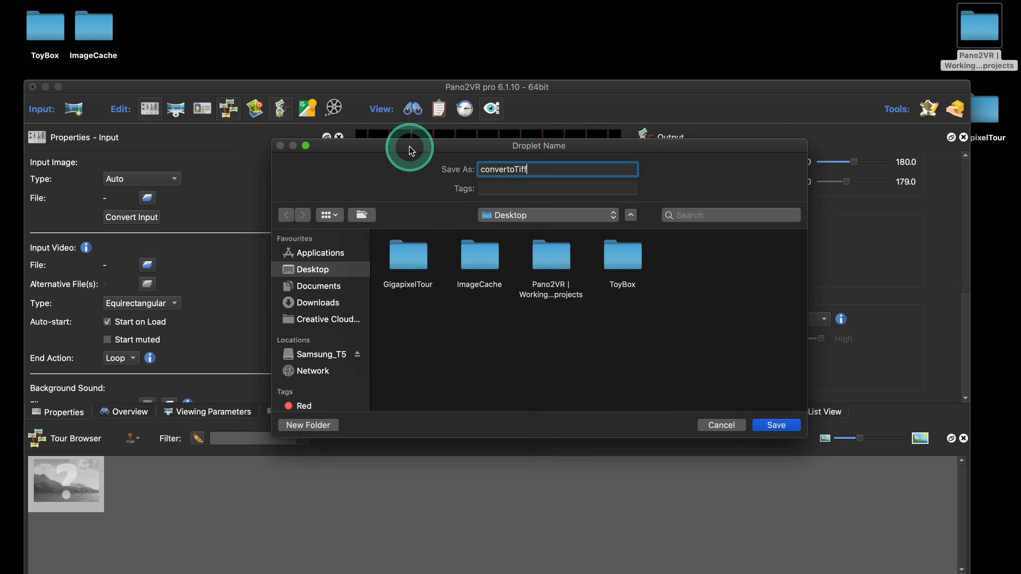
click(770, 427)
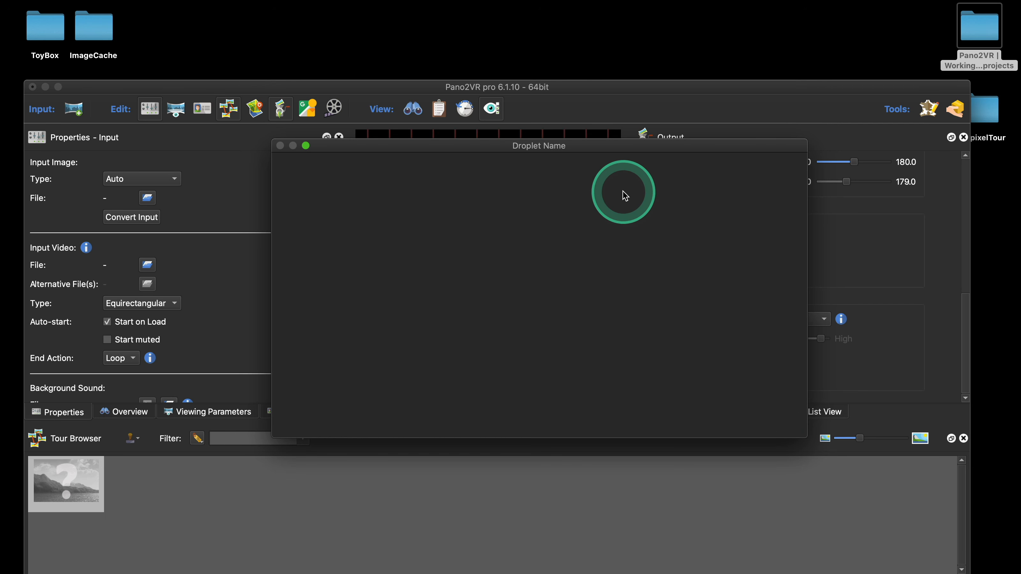
drag(621, 143, 596, 157)
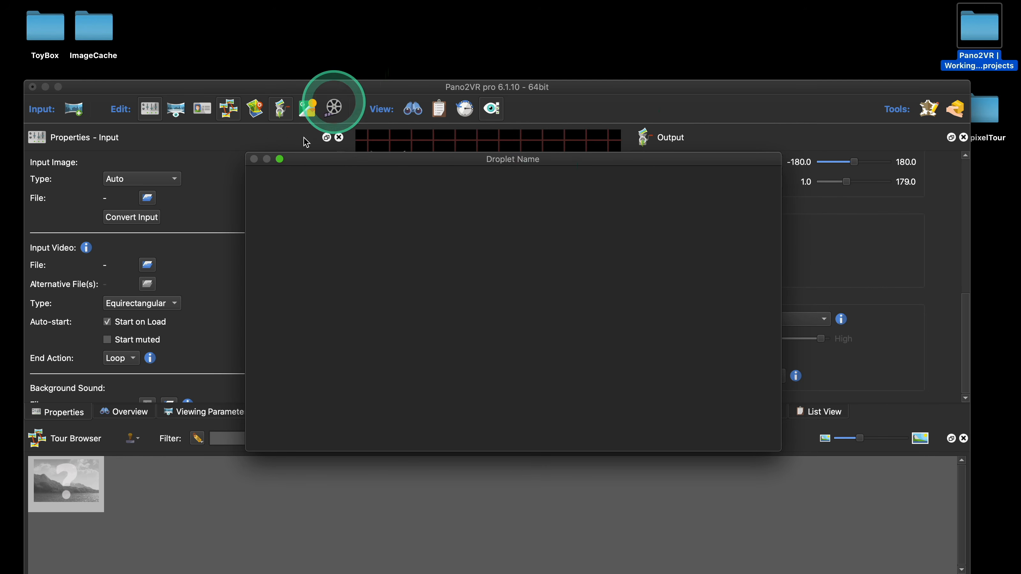
Close the Pano2VR project without saving its changes
drag(138, 87, 142, 95)
click(36, 95)
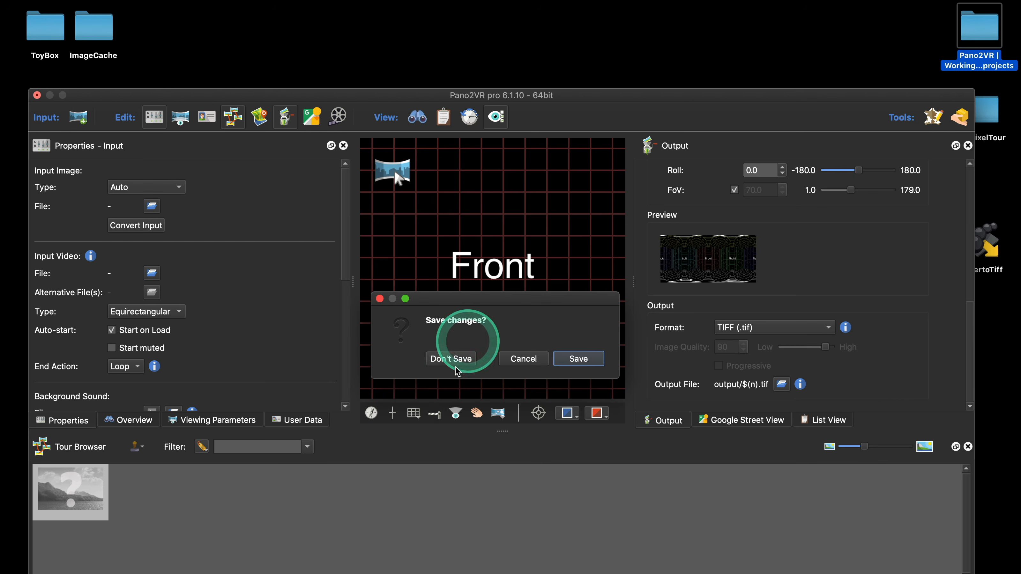
click(451, 359)
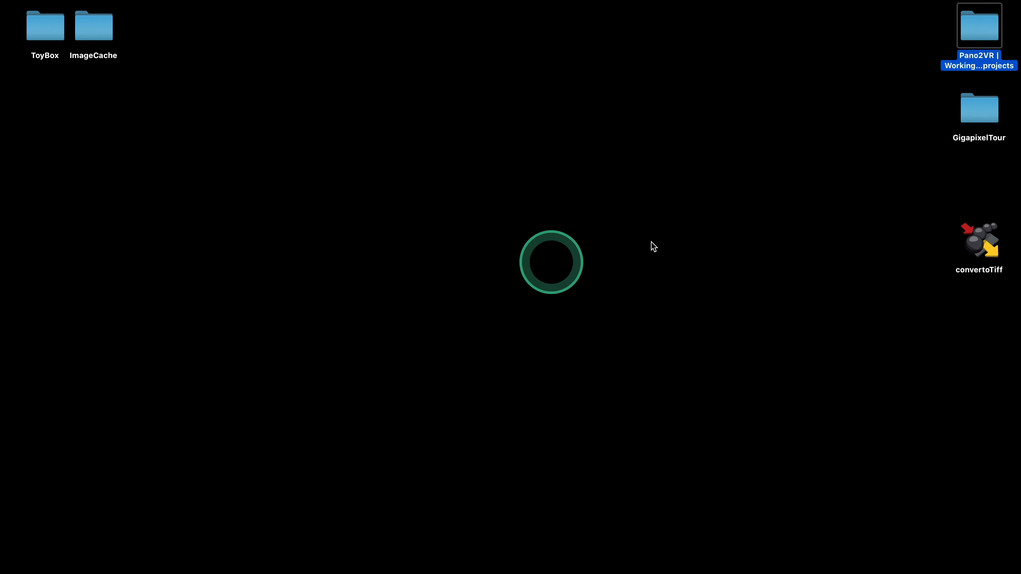
Place the convertoTiff droplet just below the GigapixelTour folder on the desktop, and open the Pano2VR | Working with large projects folder clear of it
drag(976, 244, 974, 197)
click(924, 198)
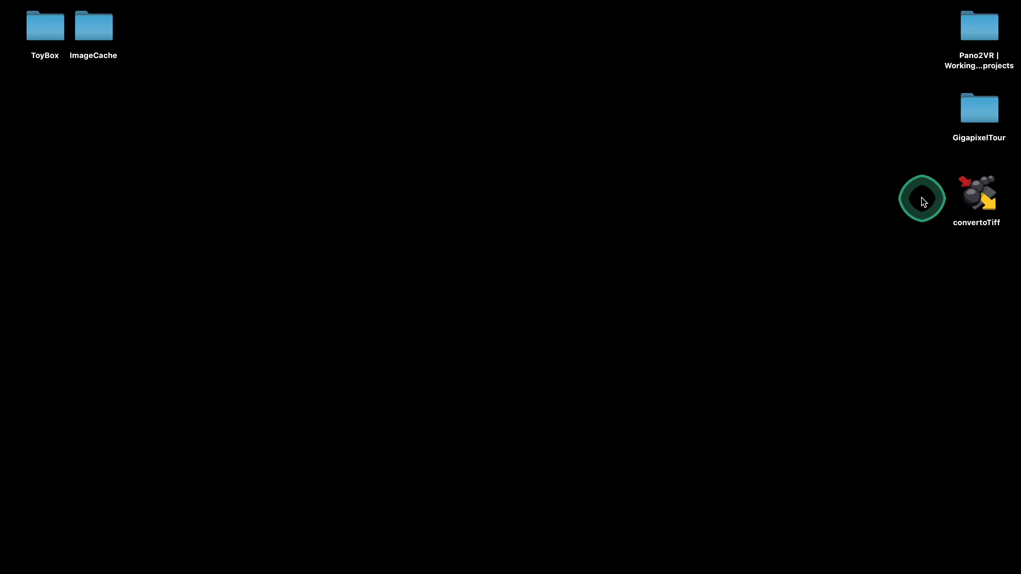
double_click(960, 34)
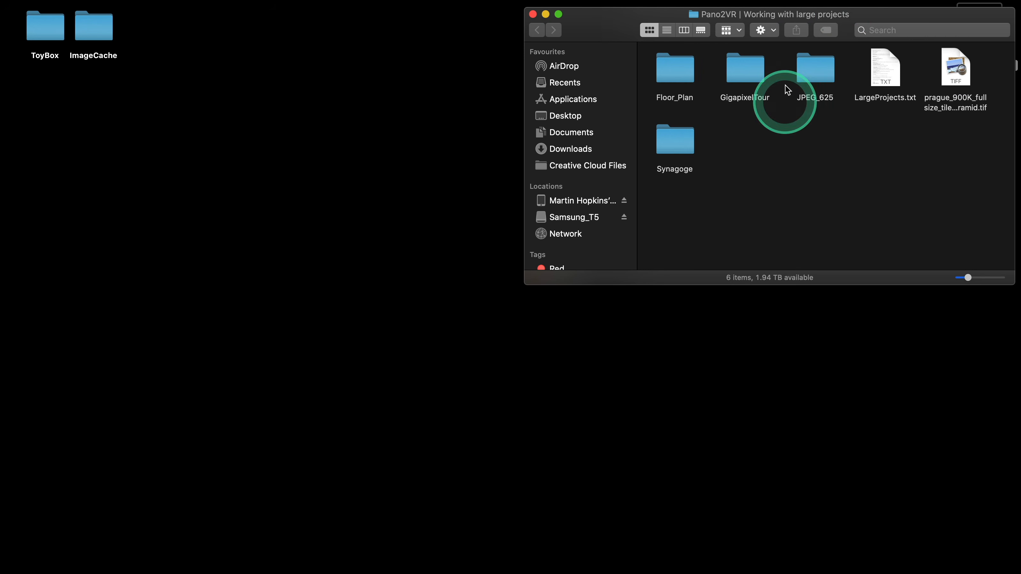
drag(824, 21, 461, 43)
Look through the panorama images in the JPEG_625 folder and return to its parent folder
double_click(453, 88)
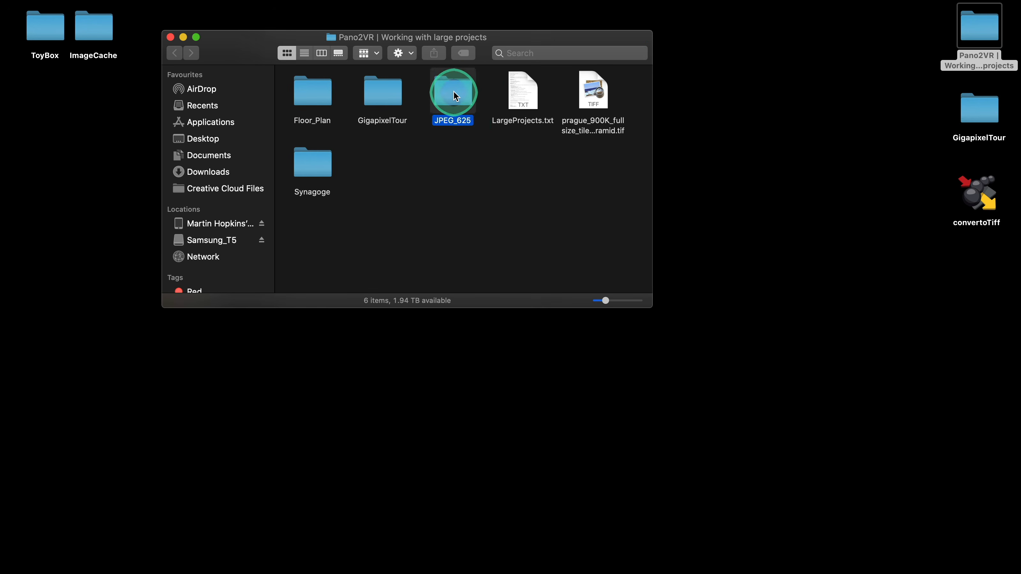
scroll(457, 189, up, 15)
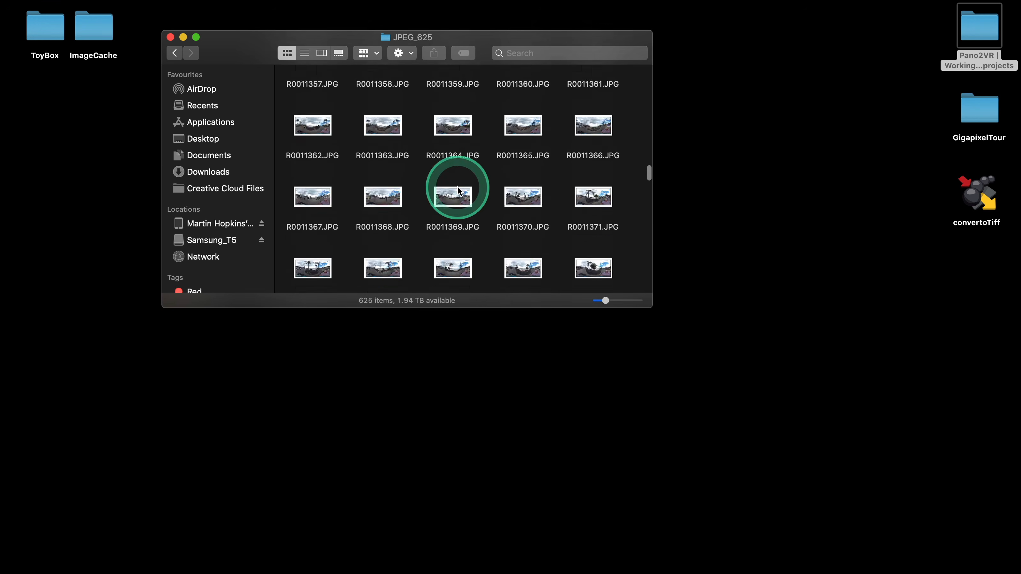
drag(649, 157, 648, 74)
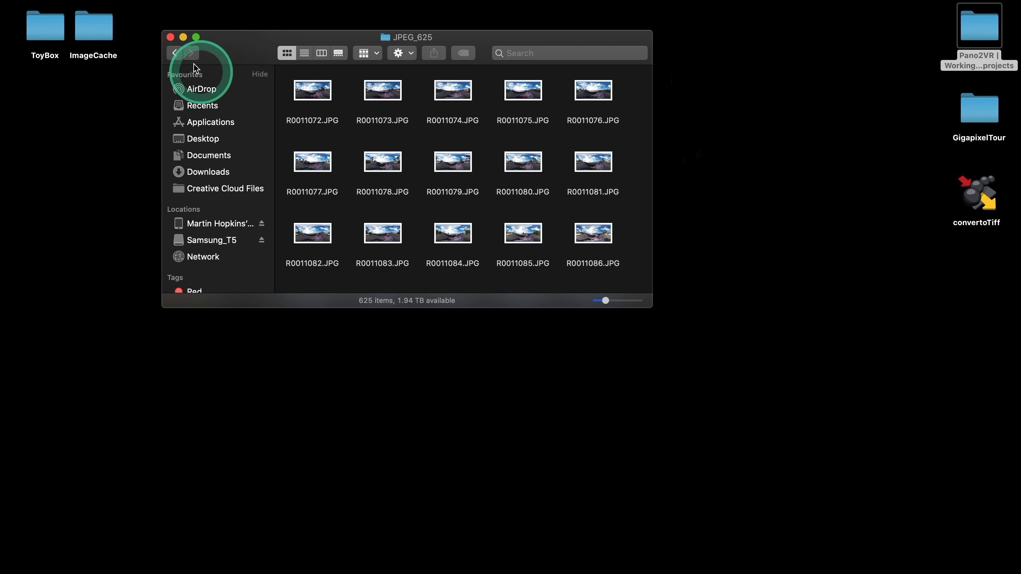
click(174, 53)
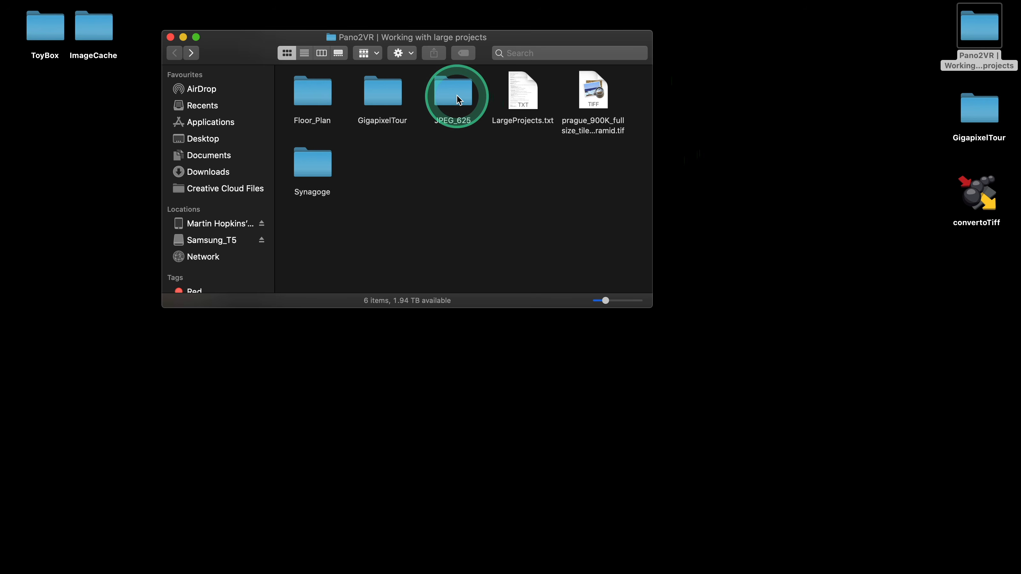
Process the JPEG_625 folder with the convertoTiff droplet, turning off the cursor highlight and allowing the droplet access to the Desktop folder
drag(454, 94, 976, 195)
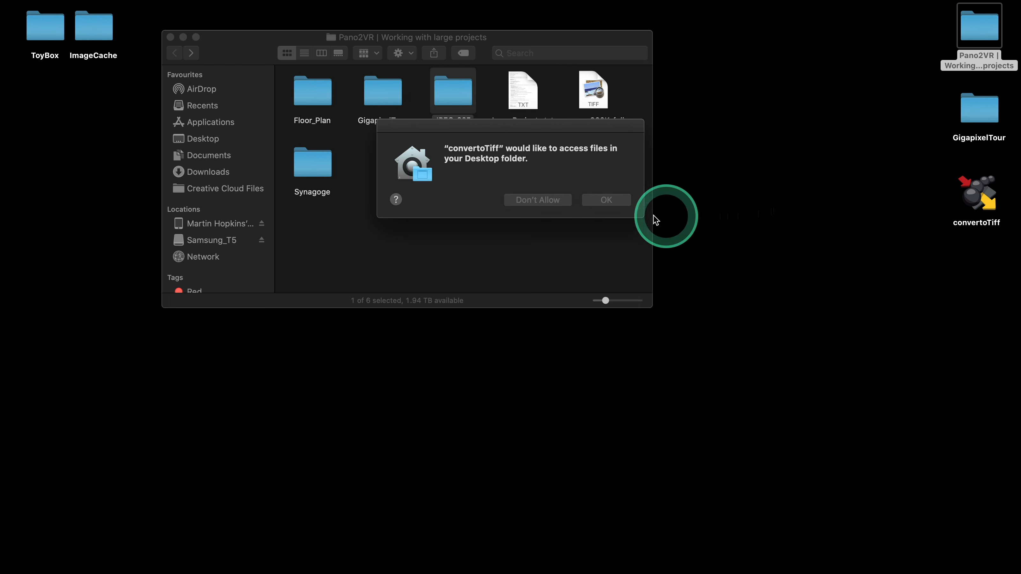
click(607, 200)
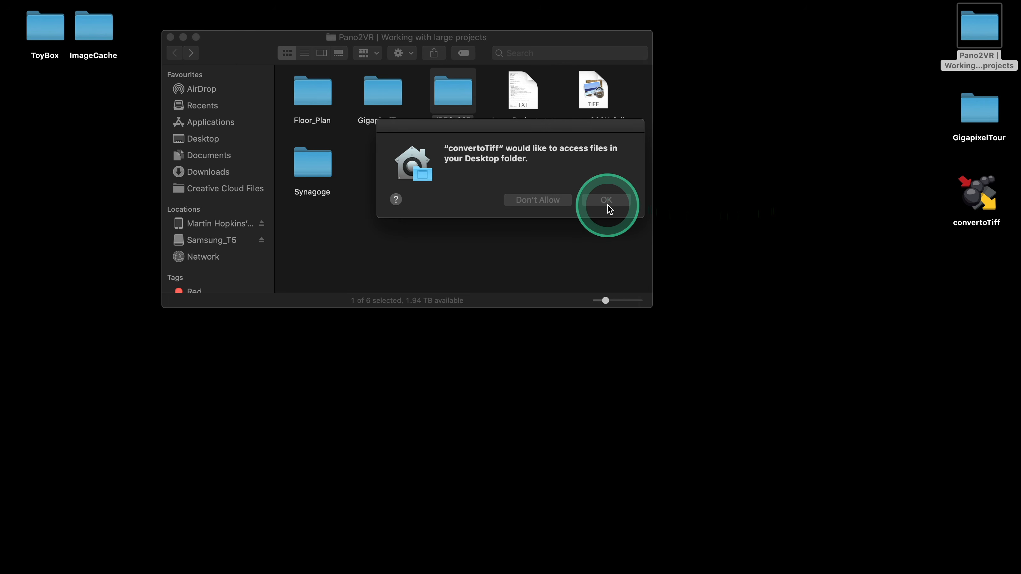
click(732, 252)
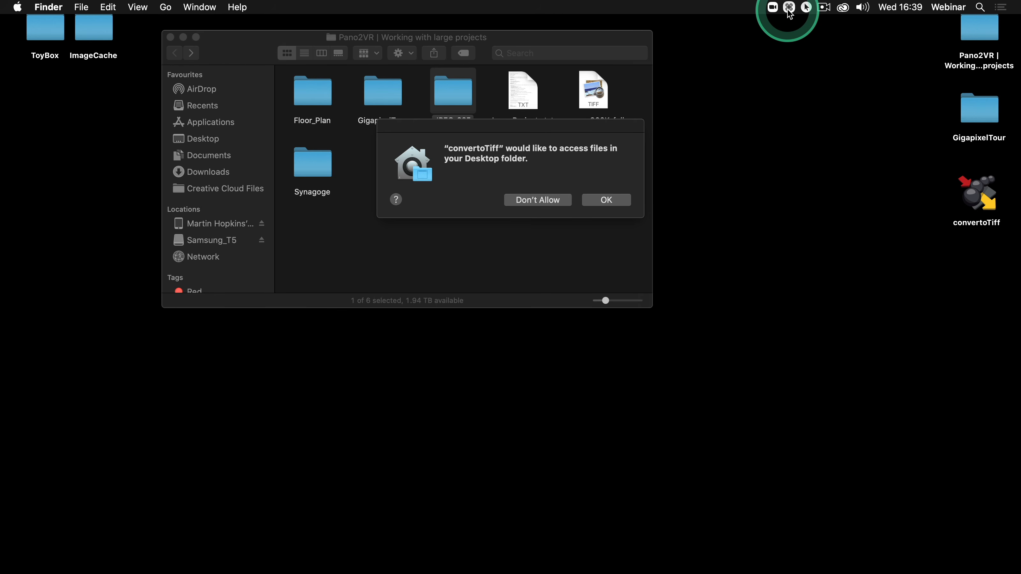
click(806, 8)
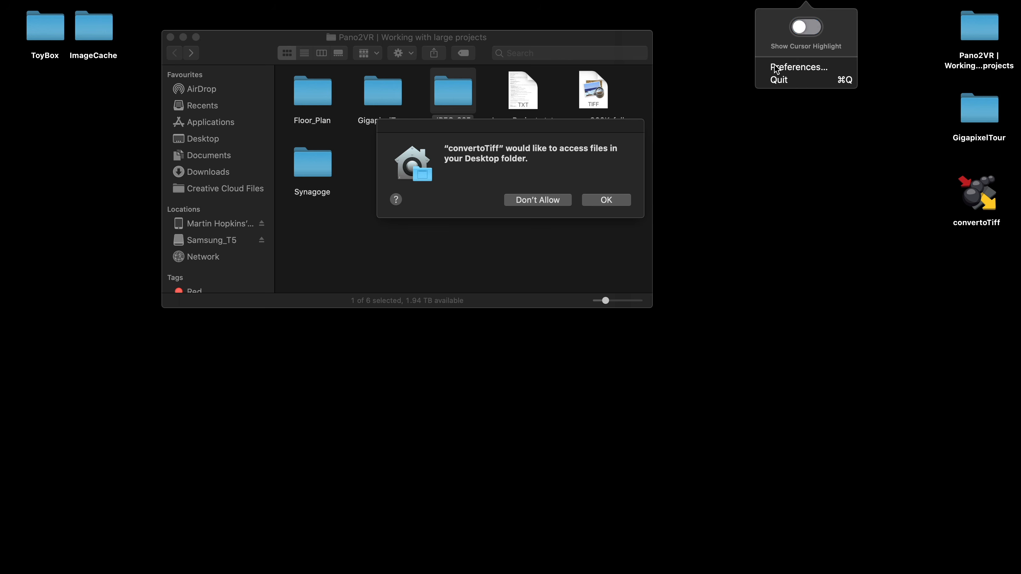
click(606, 199)
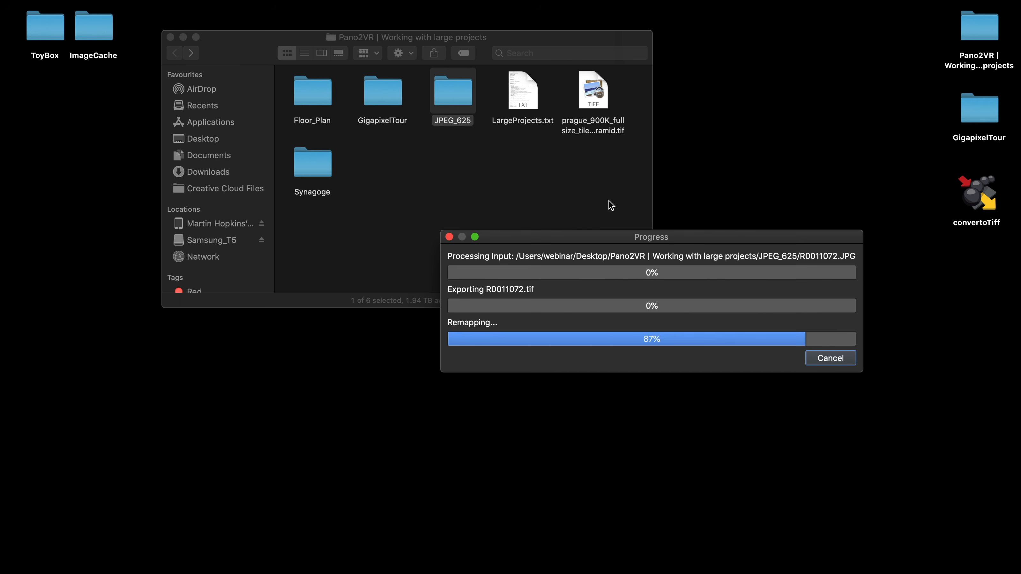
Turn the Show Cursor Highlight option back on while the droplet runs
click(788, 7)
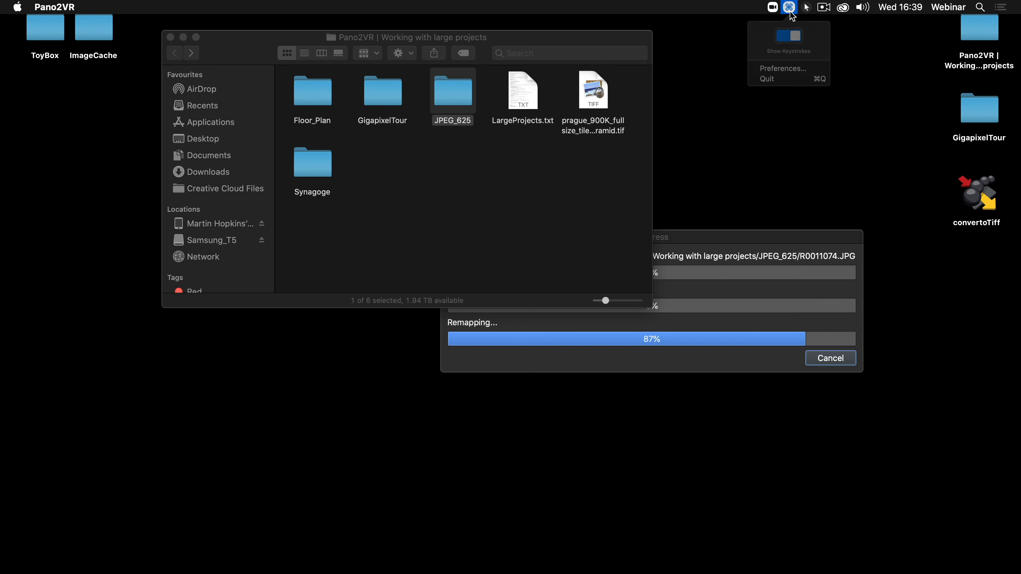
click(805, 7)
click(806, 26)
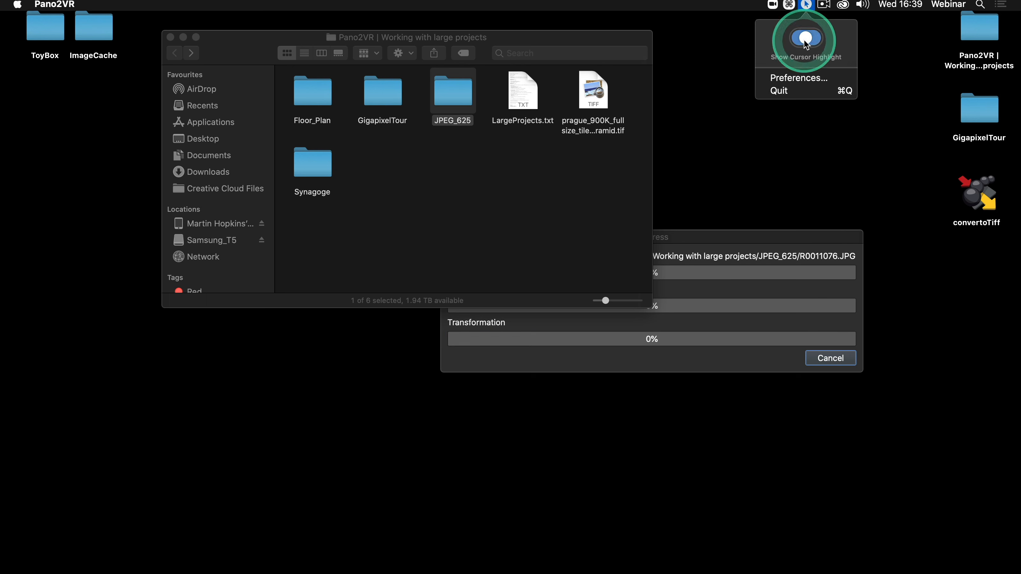
Move the droplet's Progress window clear of the folder window and cancel the JPEG_625 conversion
click(778, 182)
drag(744, 239, 591, 353)
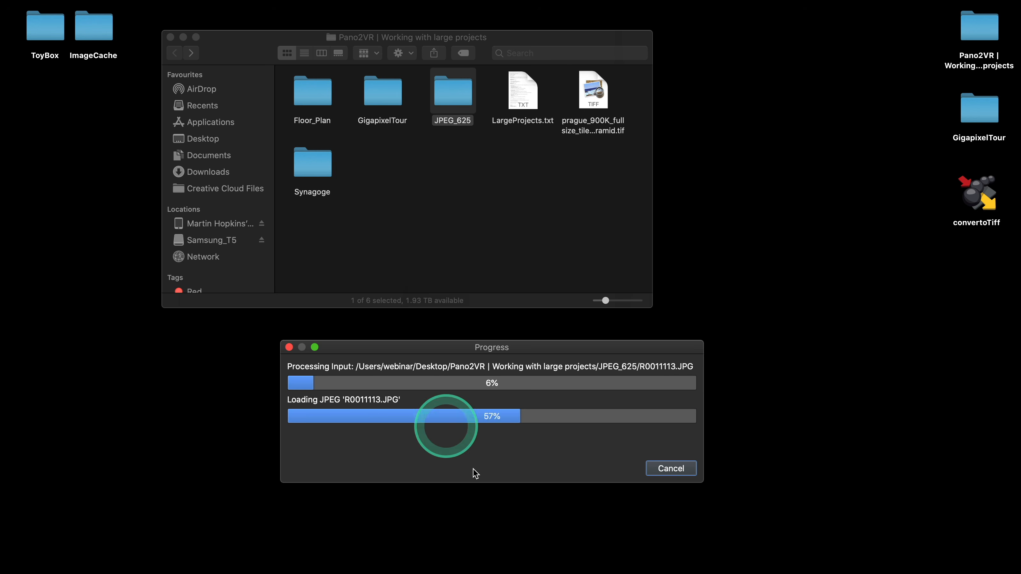
click(663, 469)
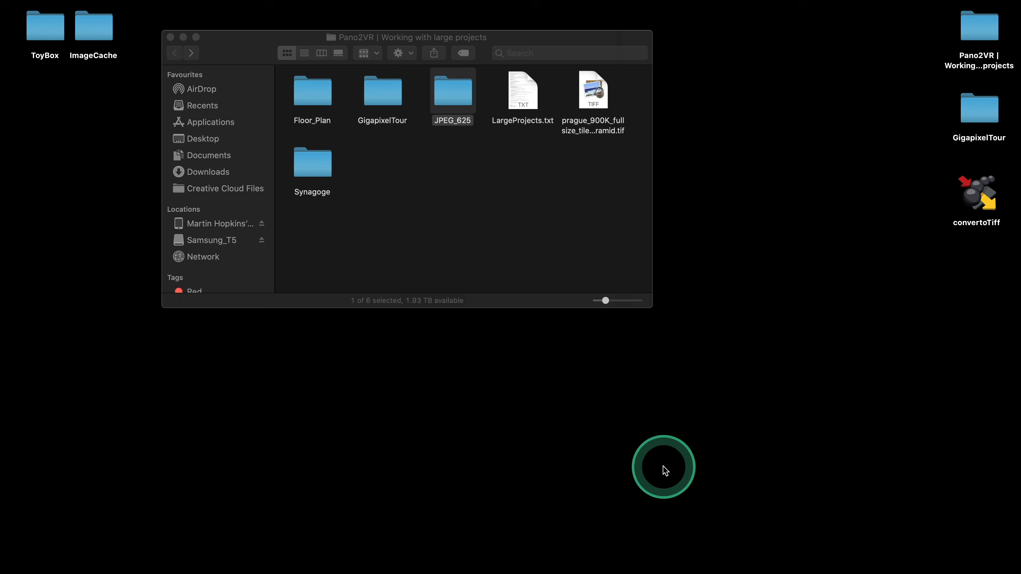
Open the output folder at the end of the JPEG_625 folder and look through the converted TIFF panoramas
double_click(458, 99)
scroll(458, 153, down, 15)
scroll(523, 177, down, 20)
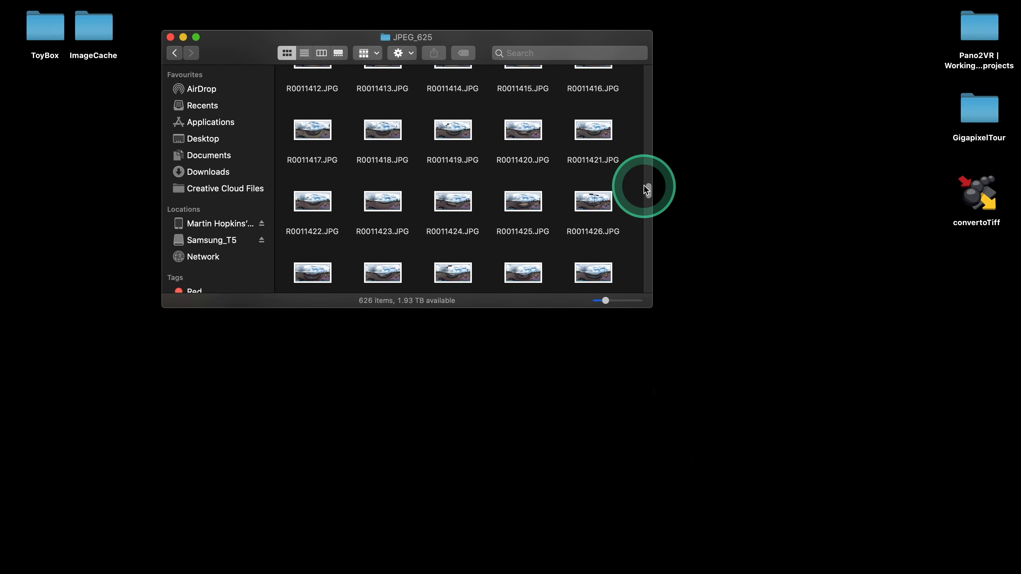
drag(648, 189, 645, 290)
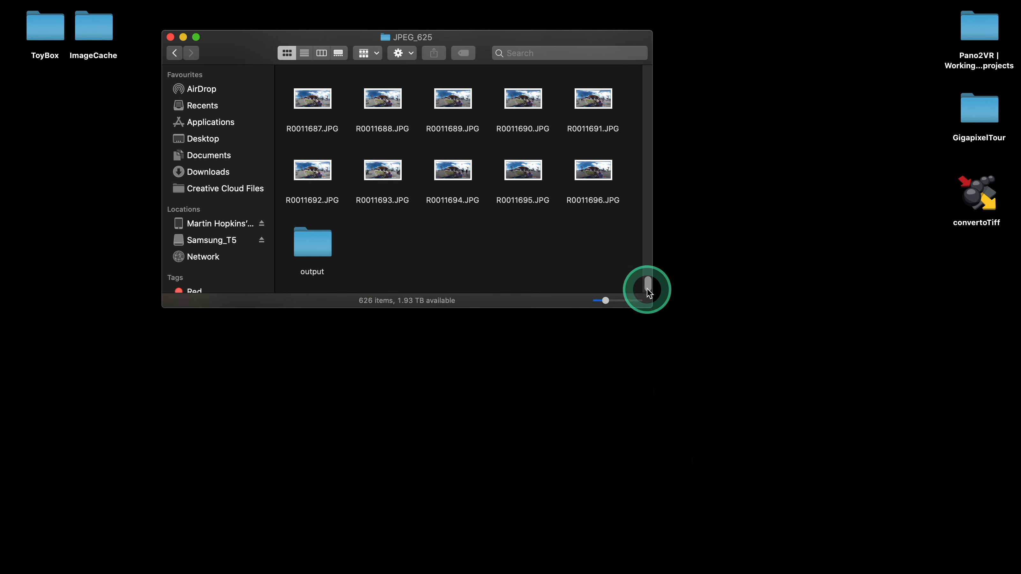
double_click(305, 243)
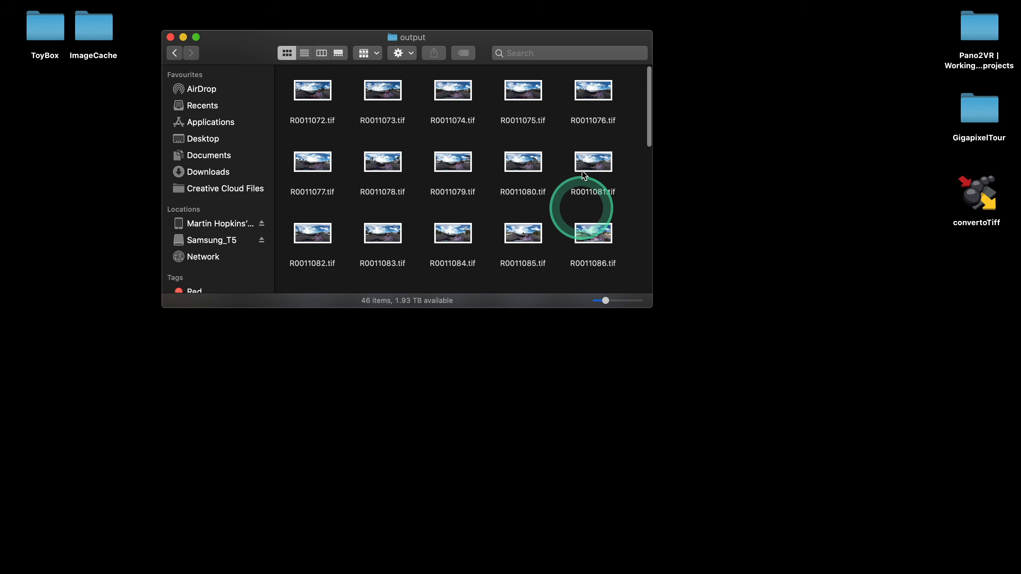
drag(602, 38, 638, 20)
scroll(605, 133, down, 12)
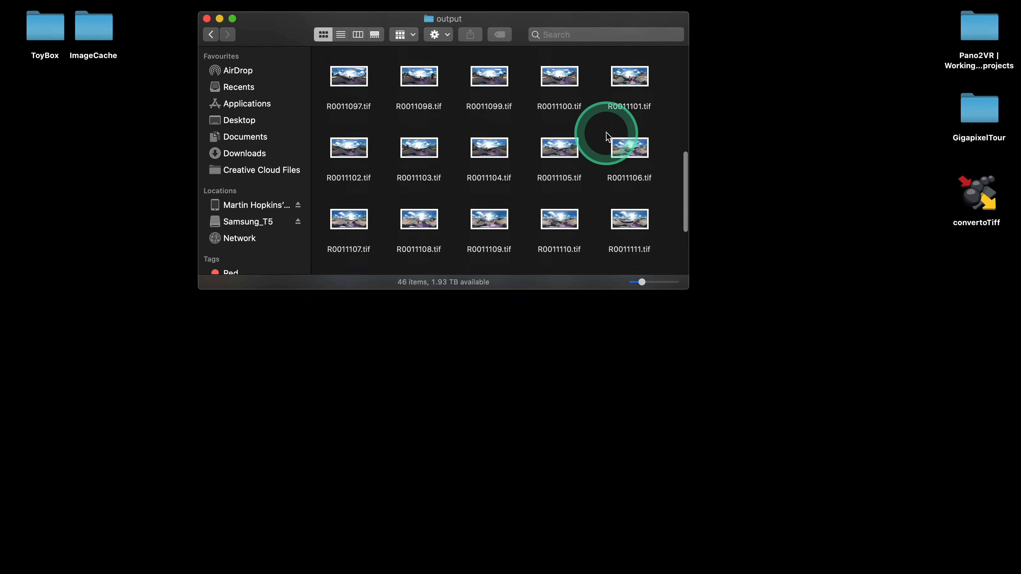
scroll(607, 137, up, 10)
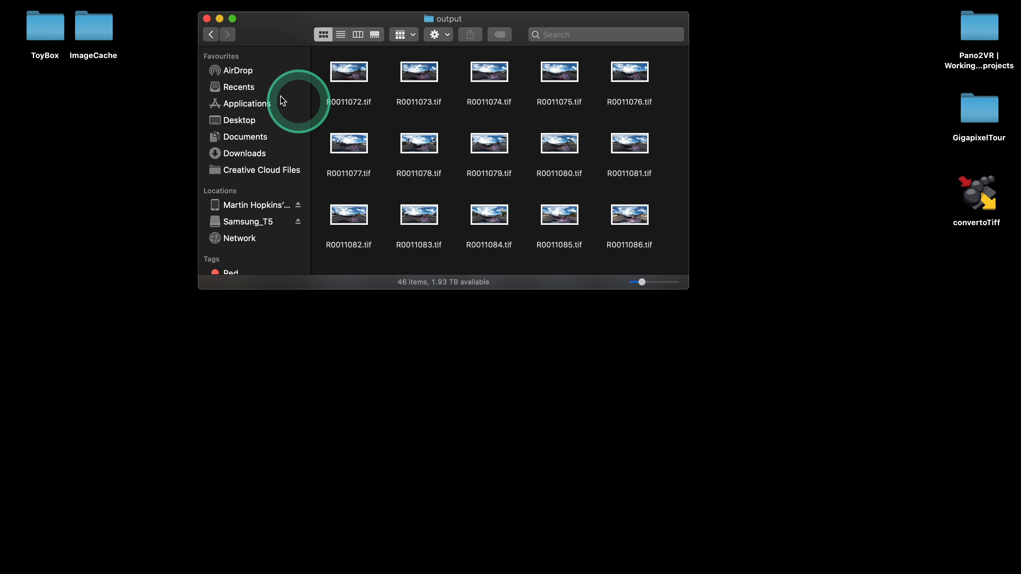
scroll(371, 122, up, 2)
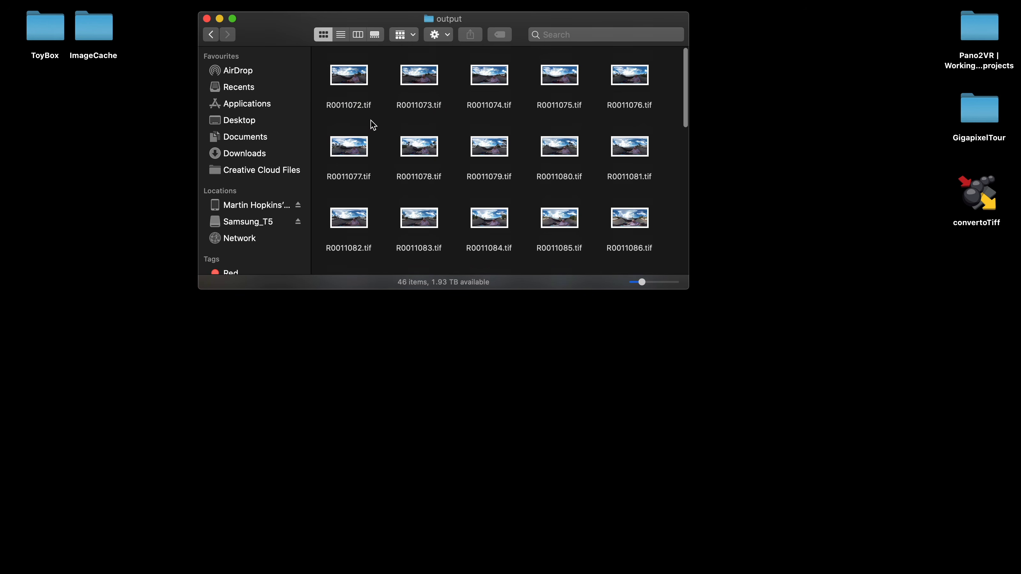
Return to the JPEG_625 folder, switch to Pano2VR and load the whole output folder of TIFF panoramas into the empty project
click(210, 34)
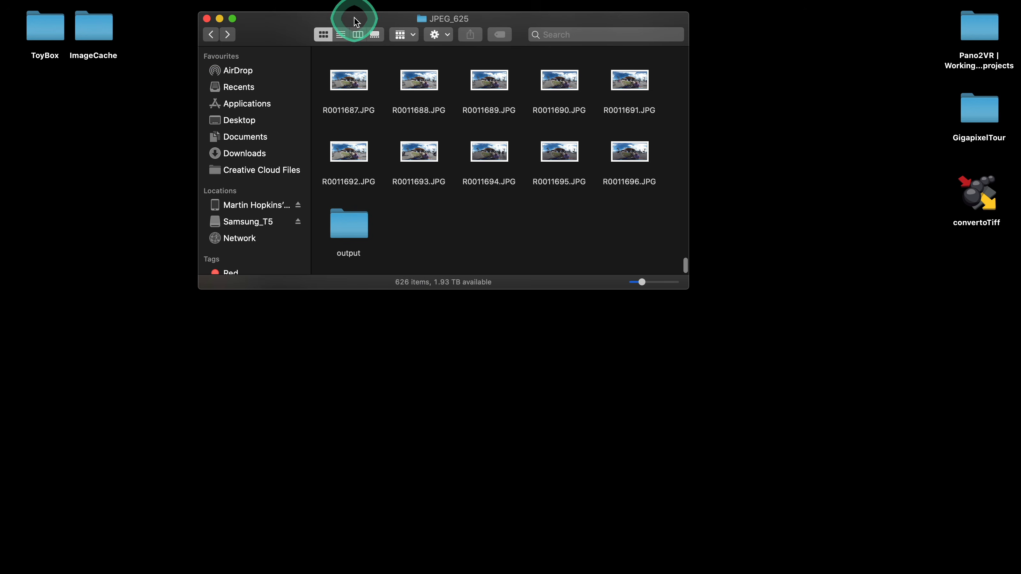
drag(349, 24, 196, 16)
mouse_move(517, 562)
click(466, 495)
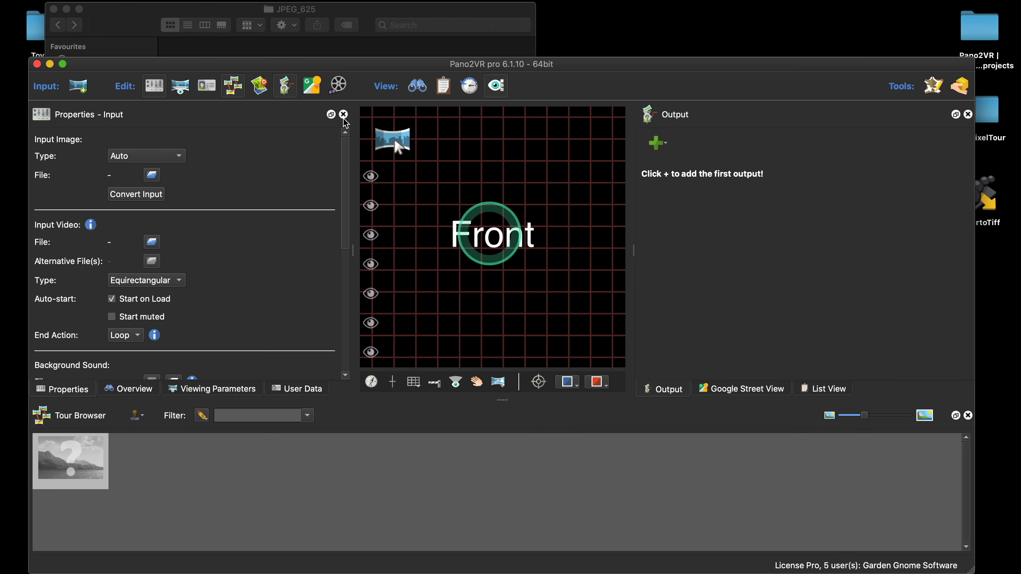
drag(289, 64, 292, 231)
drag(203, 218, 468, 343)
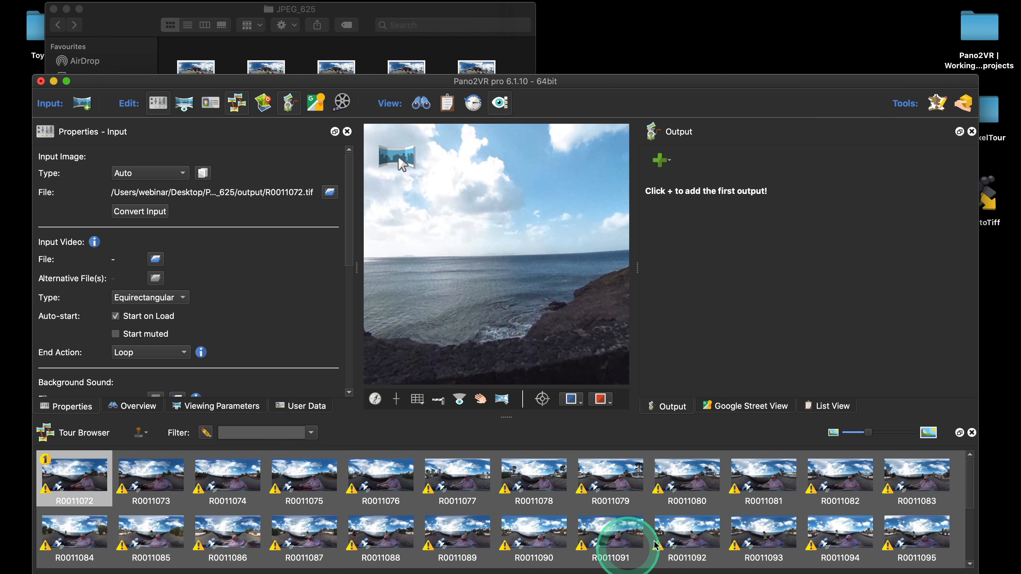
drag(872, 87, 873, 38)
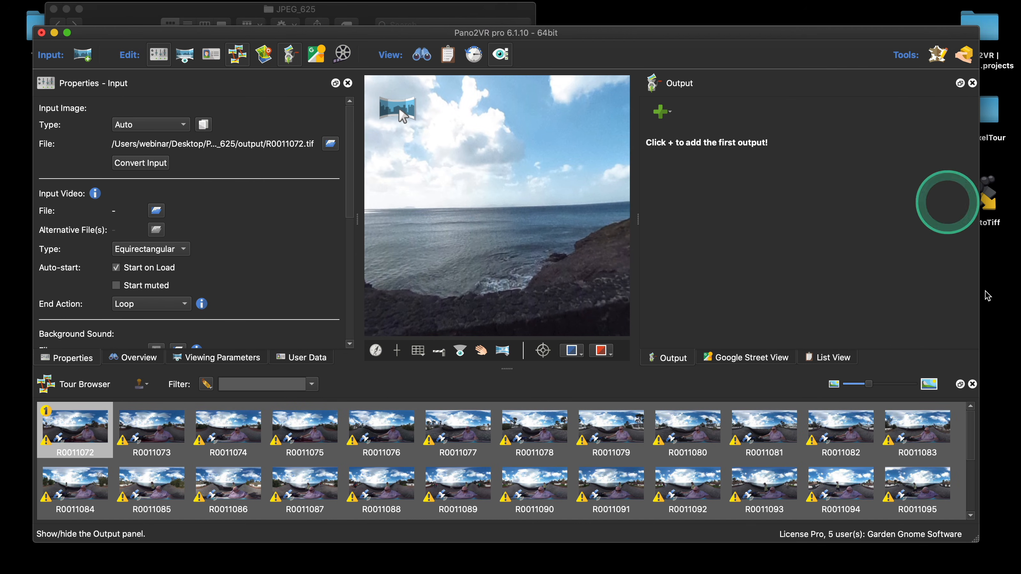
Select all panorama nodes in the Tour Browser and inspect the node details of R0011076
mouse_move(969, 439)
mouse_down()
mouse_move(970, 478)
mouse_move(961, 426)
mouse_up()
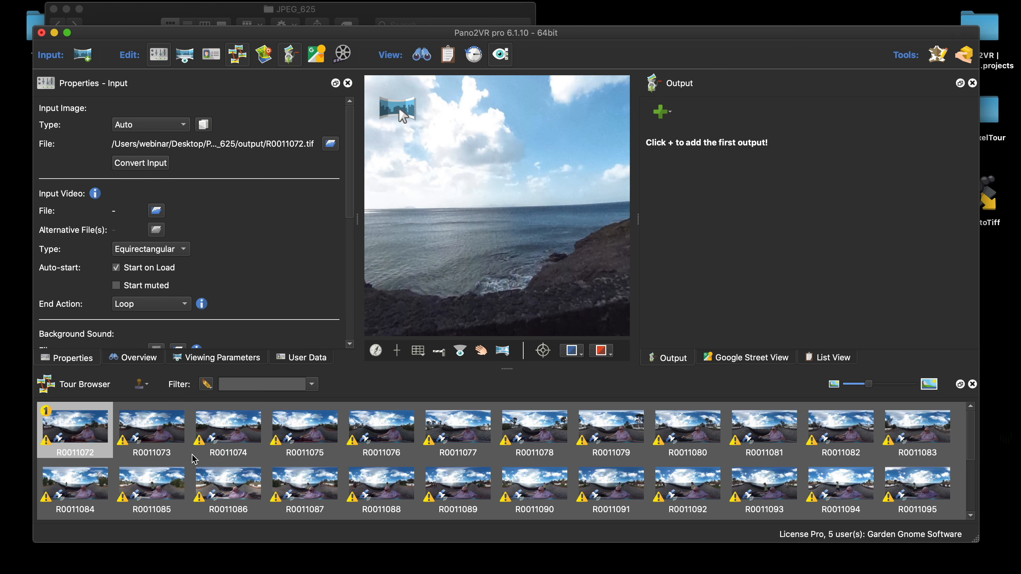
key(super+a)
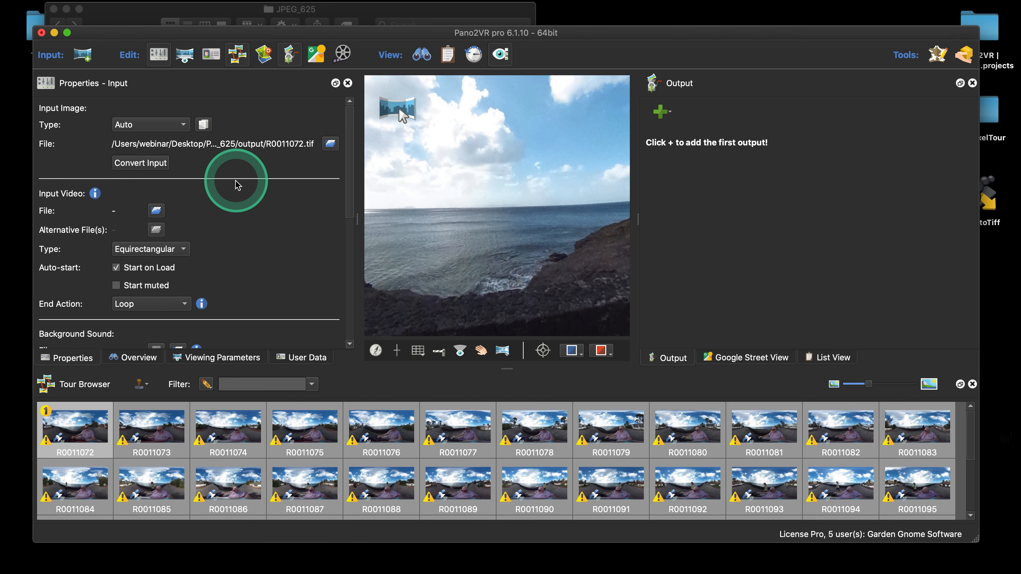
click(90, 430)
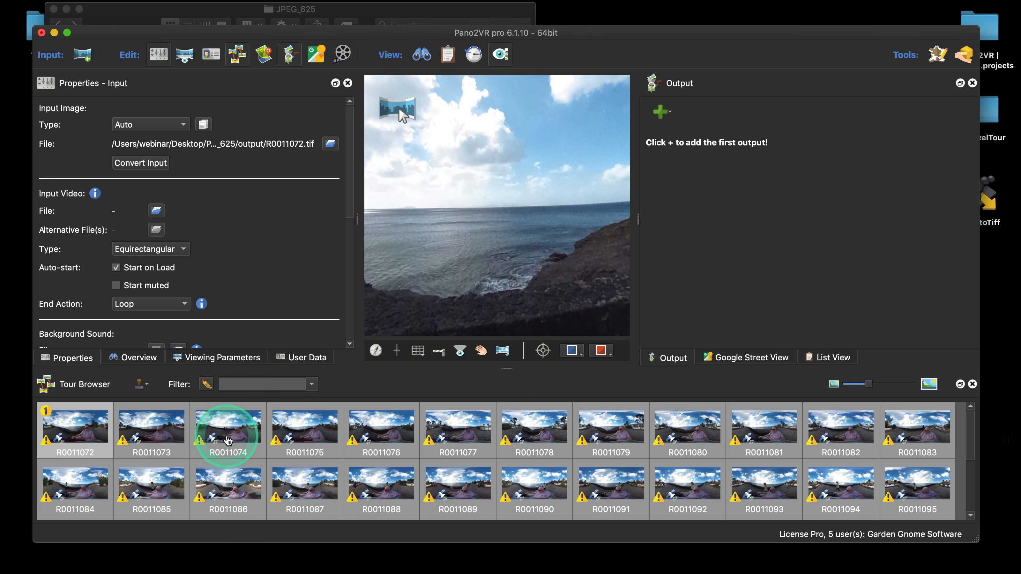
mouse_move(304, 436)
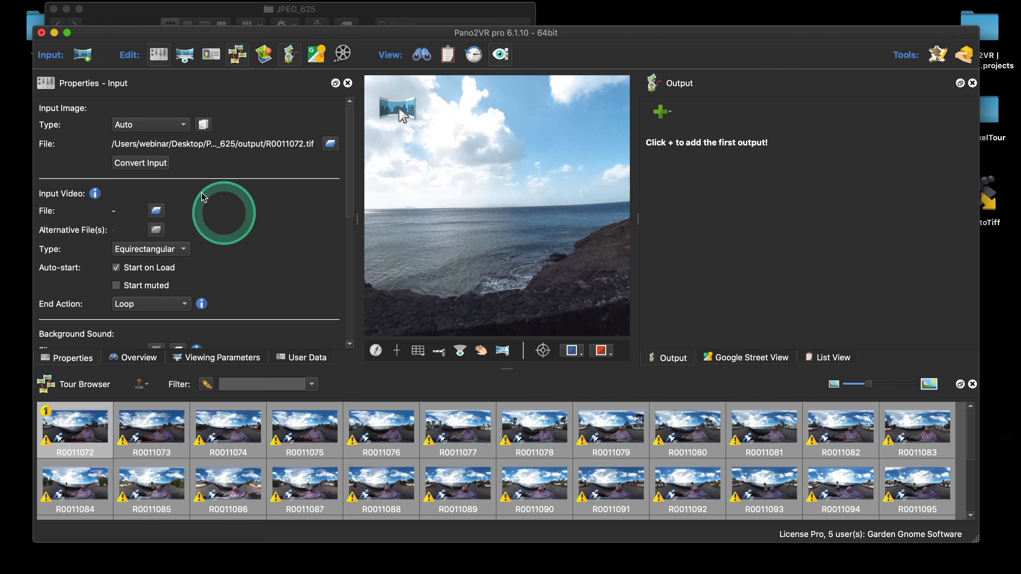
scroll(154, 169, down, 1)
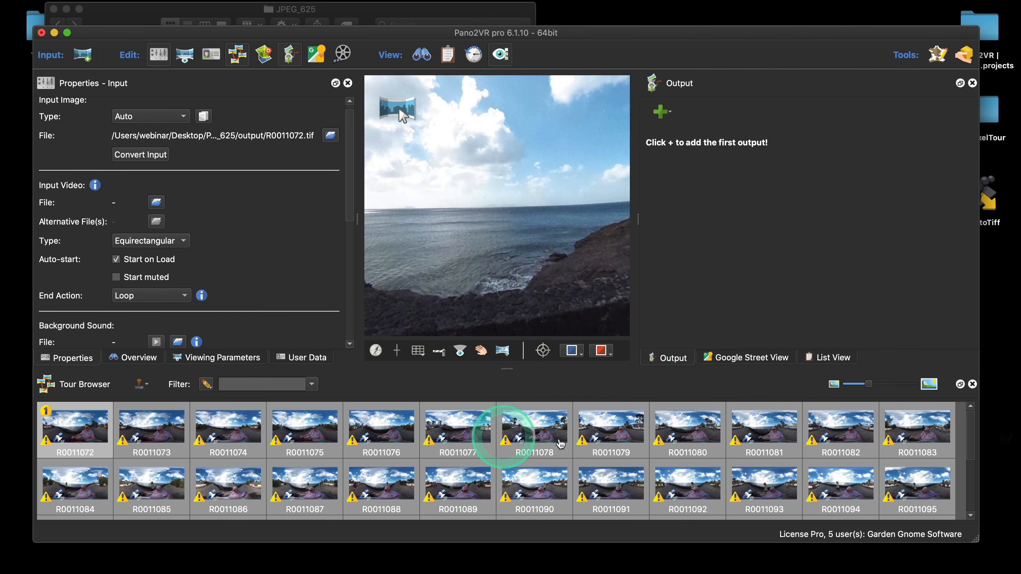
mouse_move(418, 449)
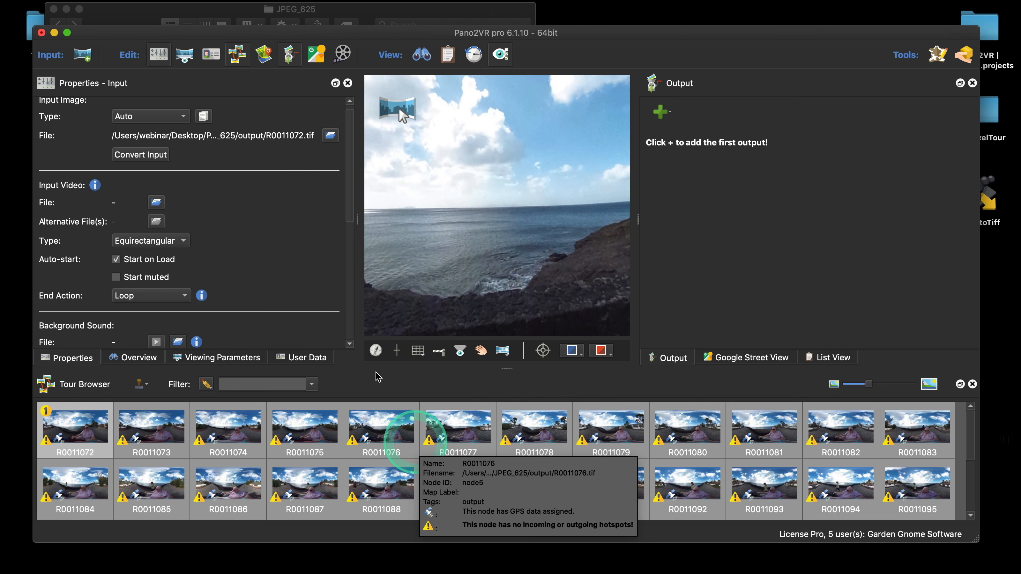
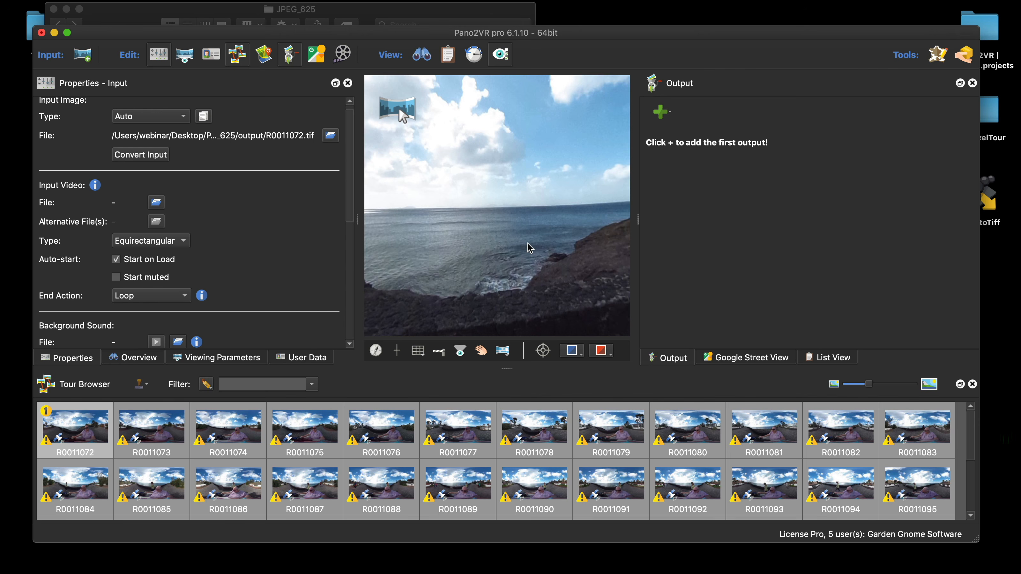
Review the tour's node count and total pixels in the overview, and close the project without saving
drag(679, 33, 683, 20)
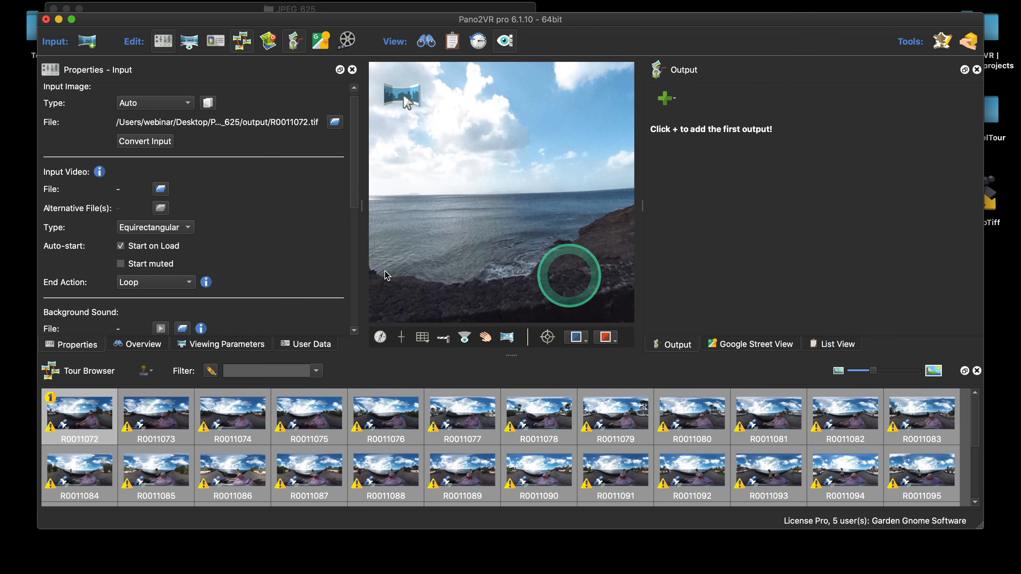
click(139, 345)
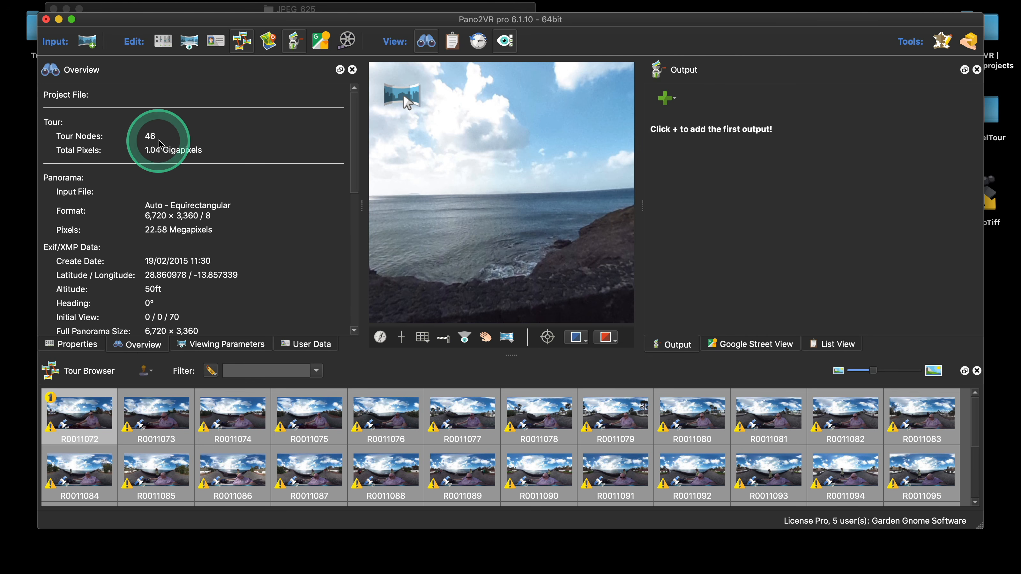
click(46, 19)
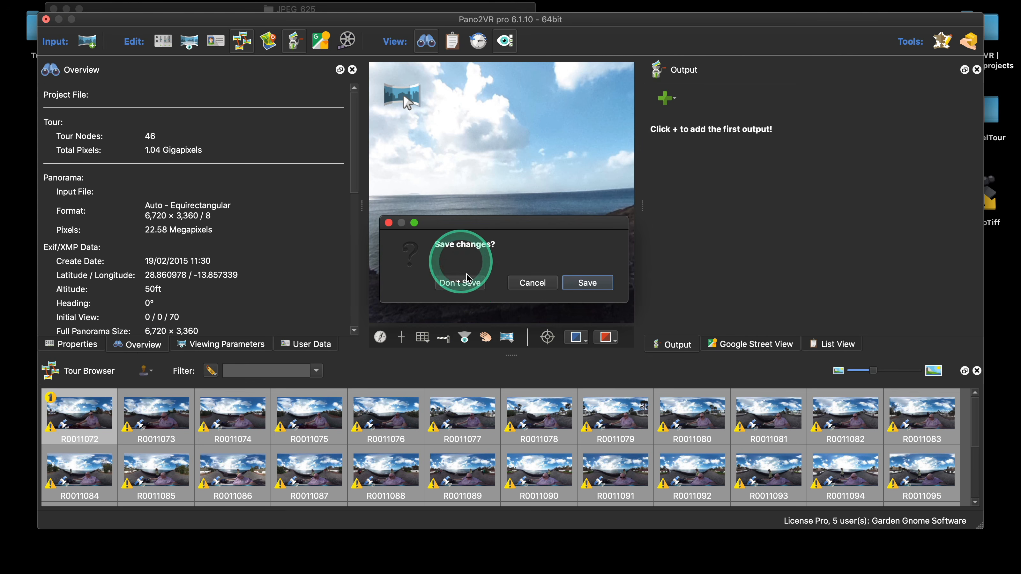
click(468, 286)
Reopen Pano2VR with an empty project and close the JPEG_625 folder window
drag(196, 219, 661, 547)
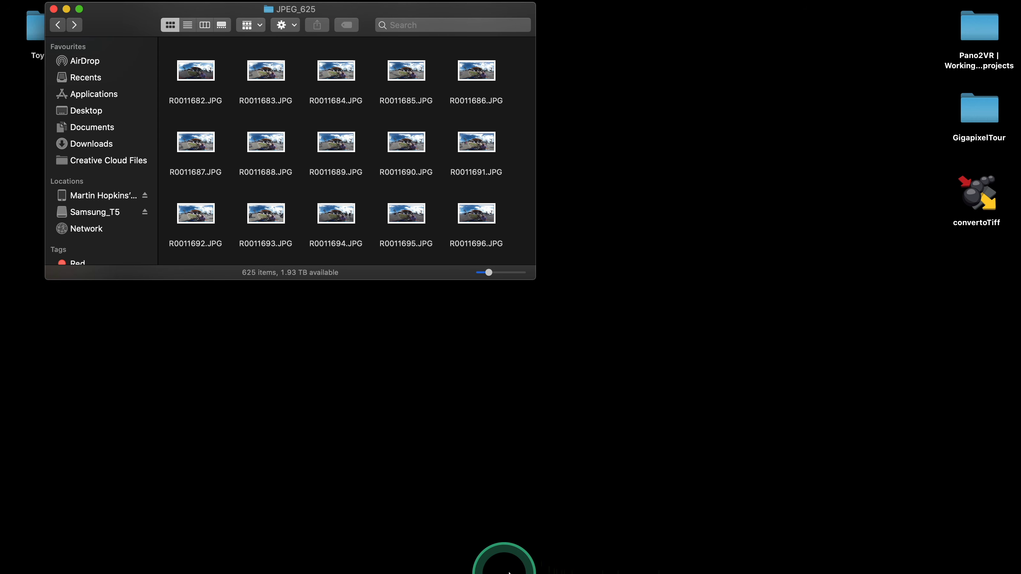
click(470, 545)
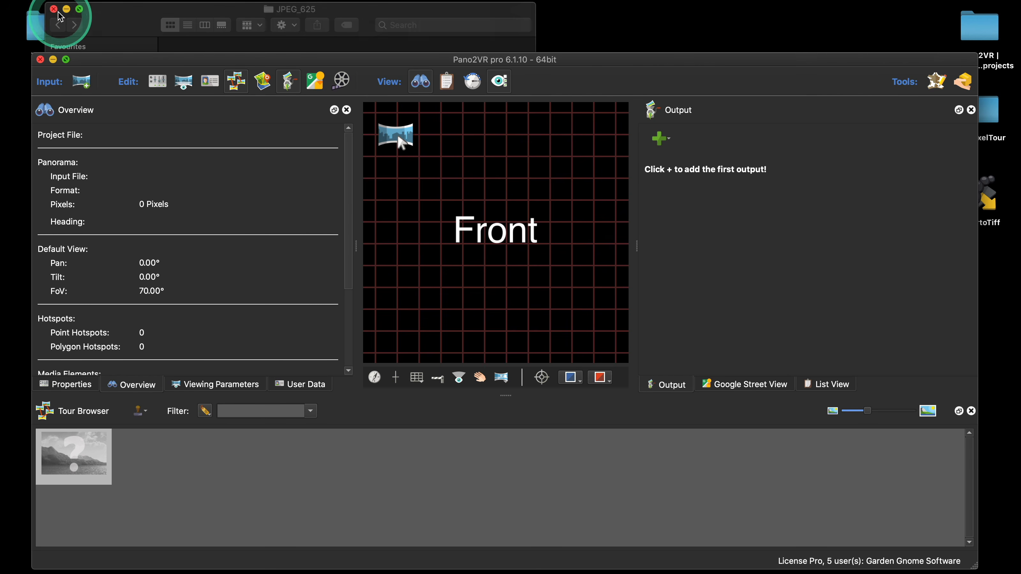
click(54, 9)
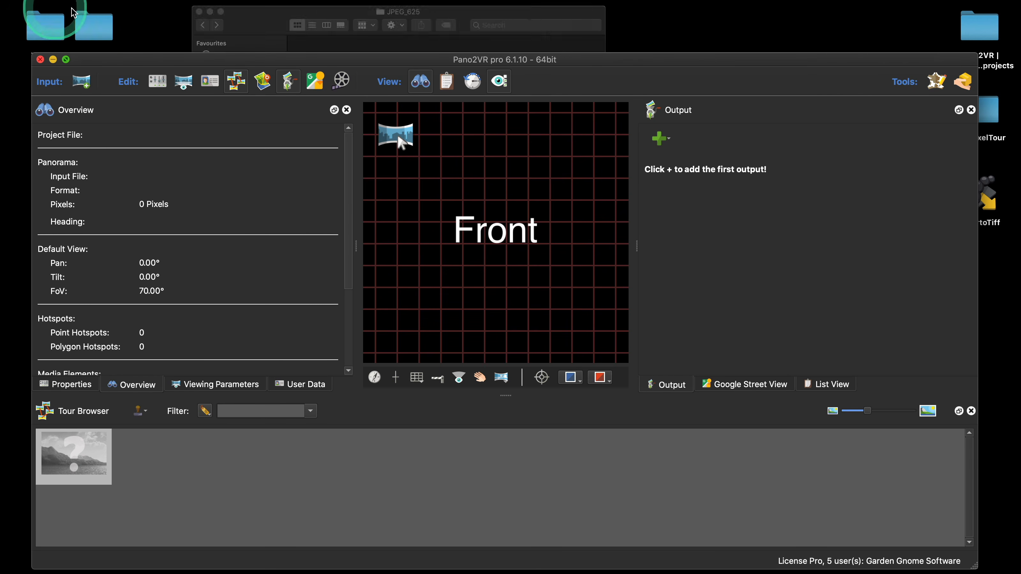
Open the Synagoge folder inside the "Pano2VR | Working with large projects" desktop folder and look at its TIFF subfolder
double_click(991, 29)
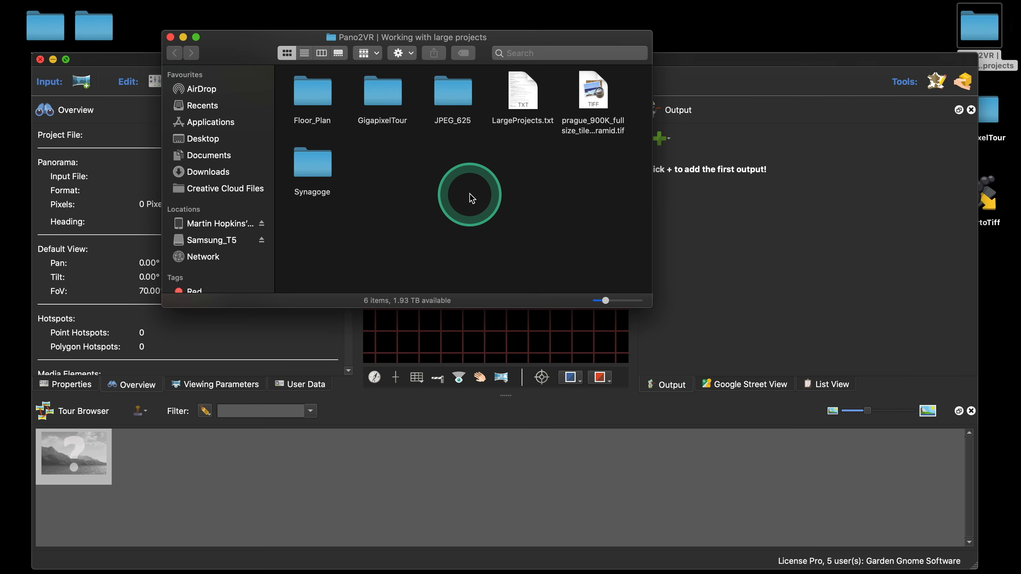
double_click(323, 170)
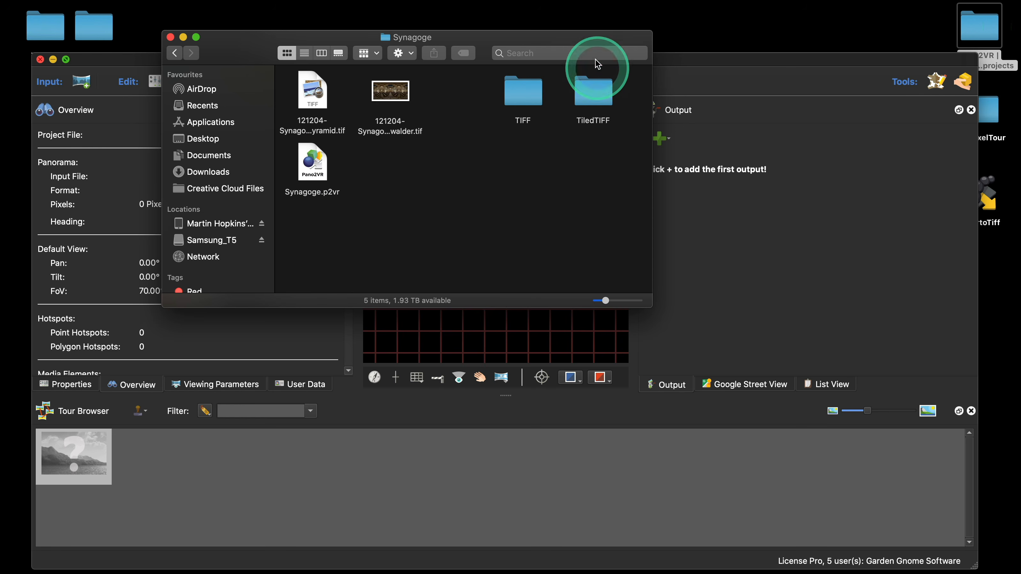
drag(599, 40, 361, 17)
click(281, 78)
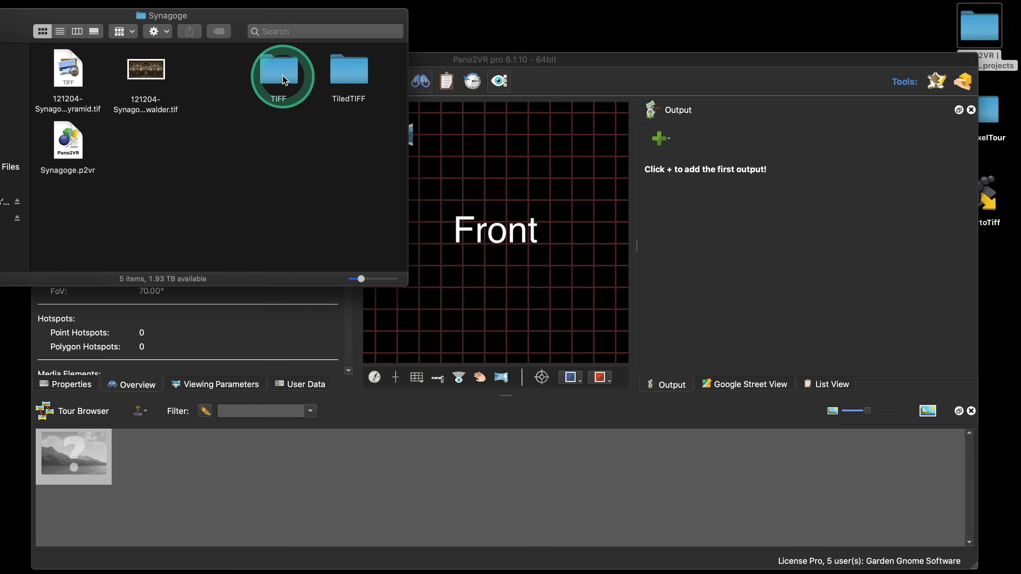
double_click(283, 80)
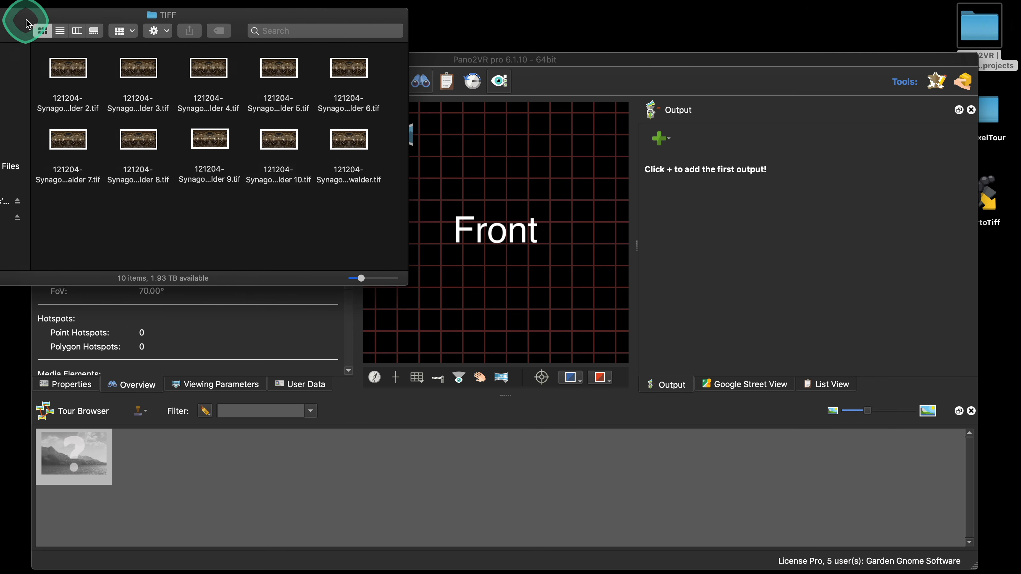
drag(25, 22, 109, 24)
click(13, 33)
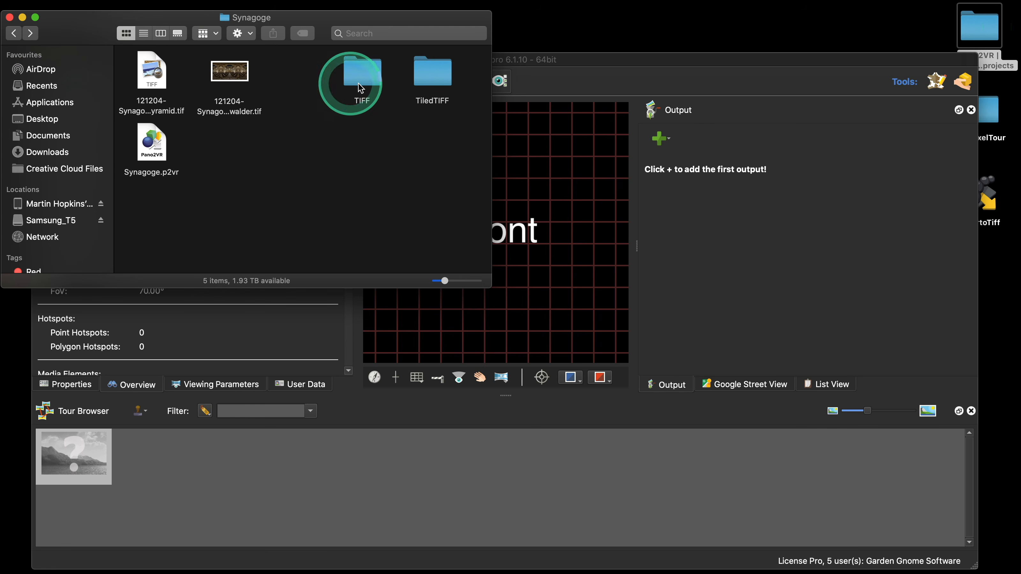
Look at the group folders inside TiledTIFF and return to the "Pano2VR | Working with large projects" folder
double_click(439, 80)
click(150, 129)
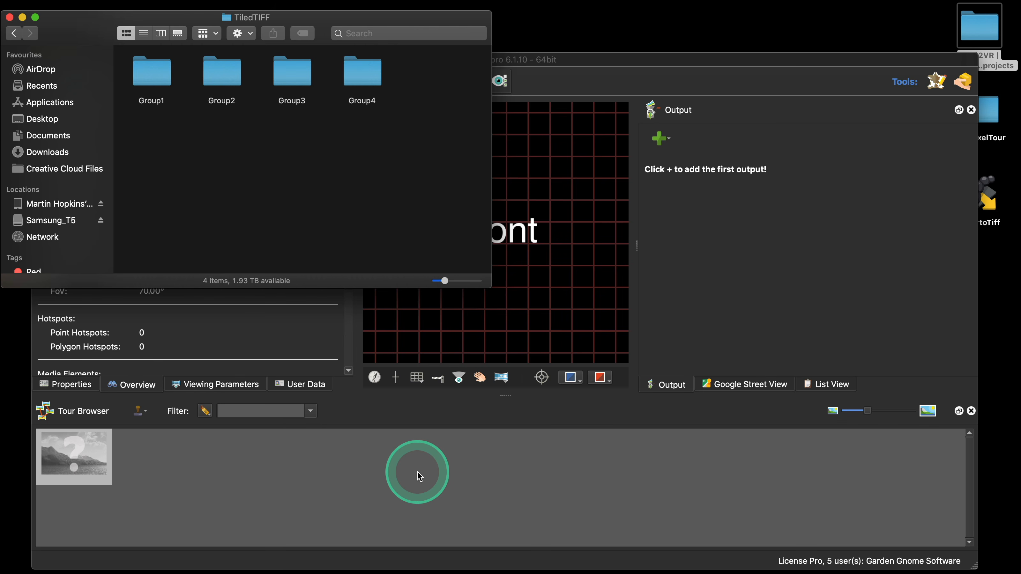
click(14, 33)
click(15, 34)
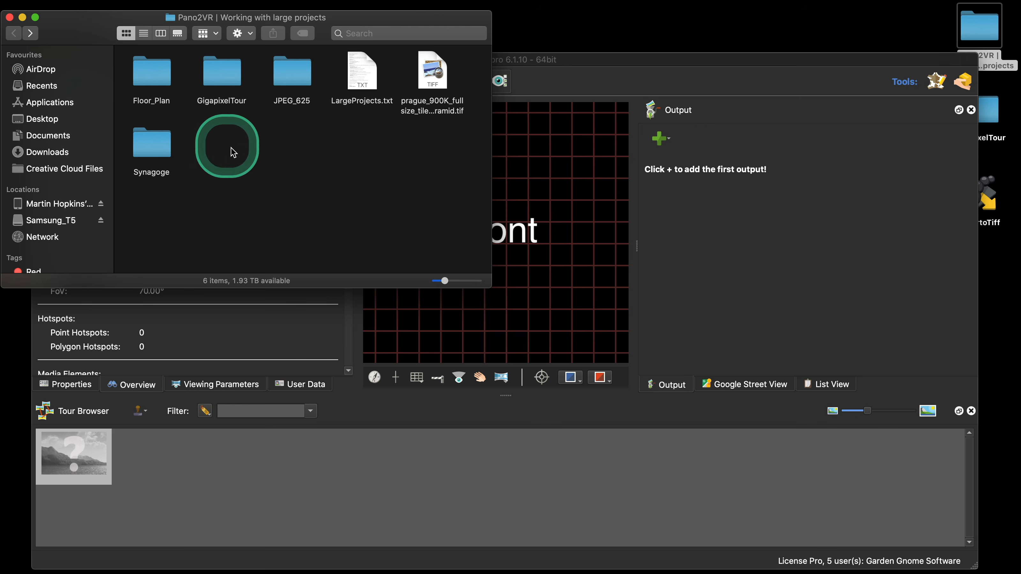
Open the Floor_Plan folder and look at the room images in its ground subfolder
double_click(154, 97)
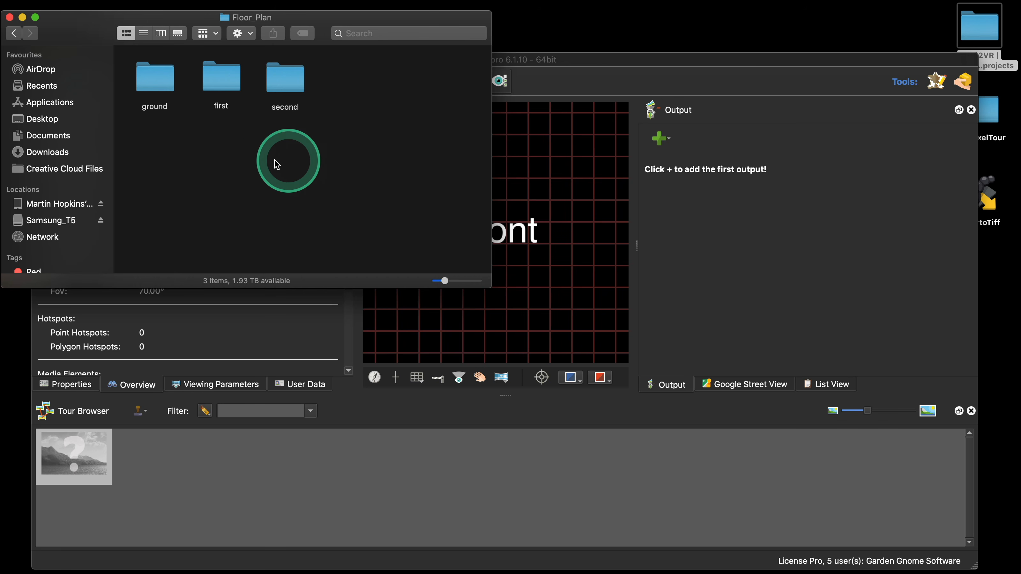
double_click(160, 87)
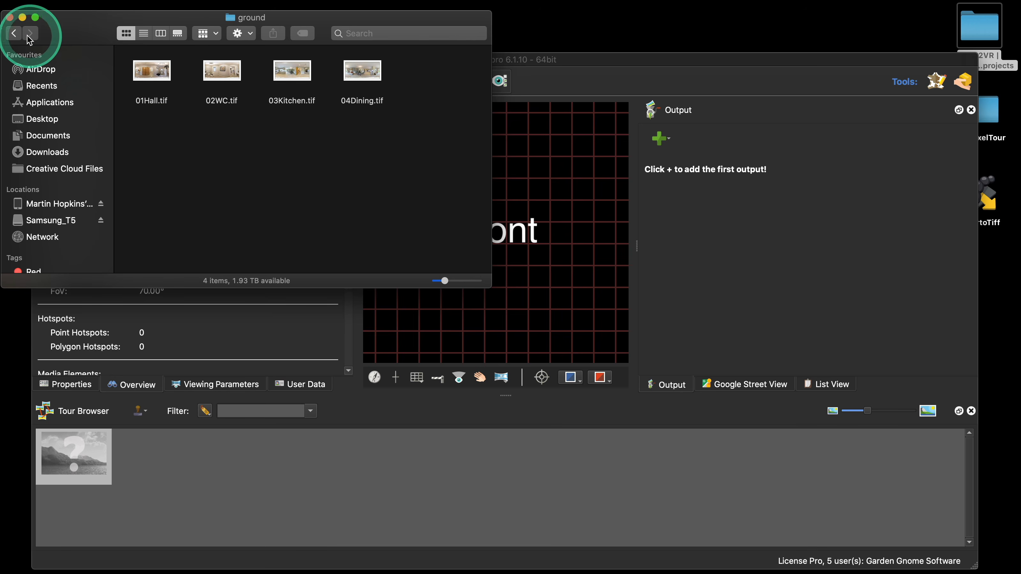
click(14, 33)
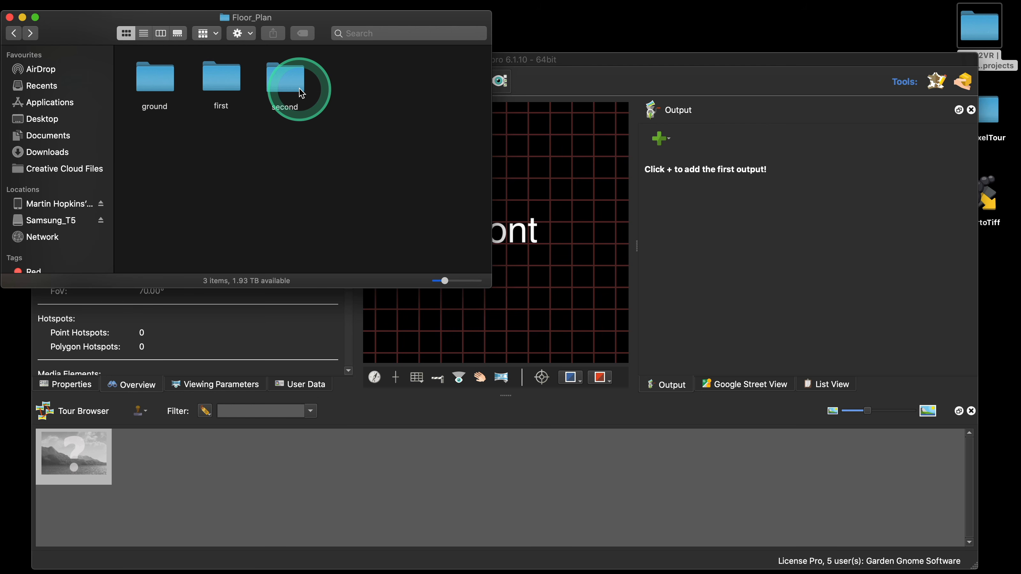
Add the ground, first and second folders from Floor_Plan to the Pano2VR tour and close the folder window
drag(398, 26, 422, 25)
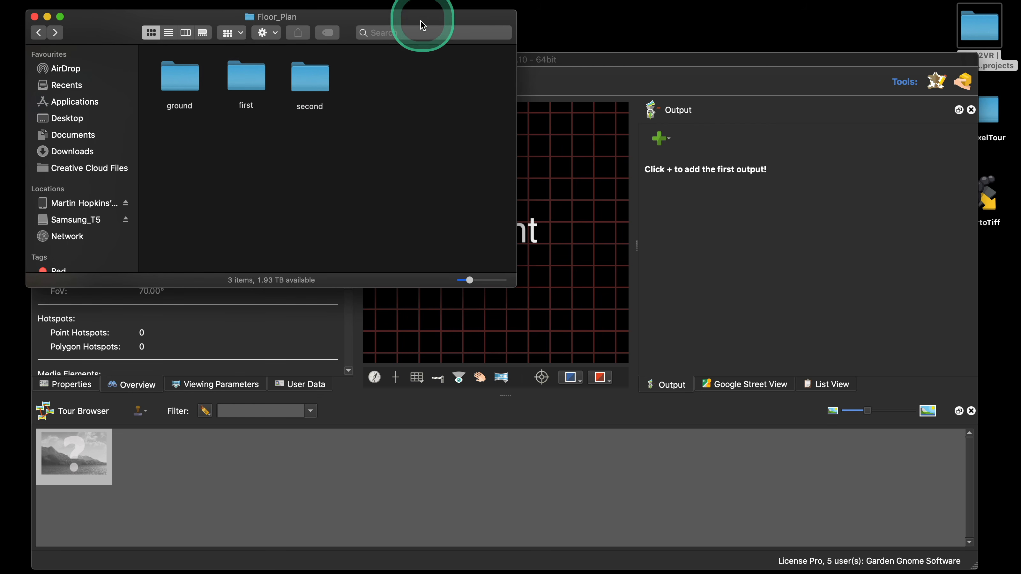
drag(178, 130, 547, 228)
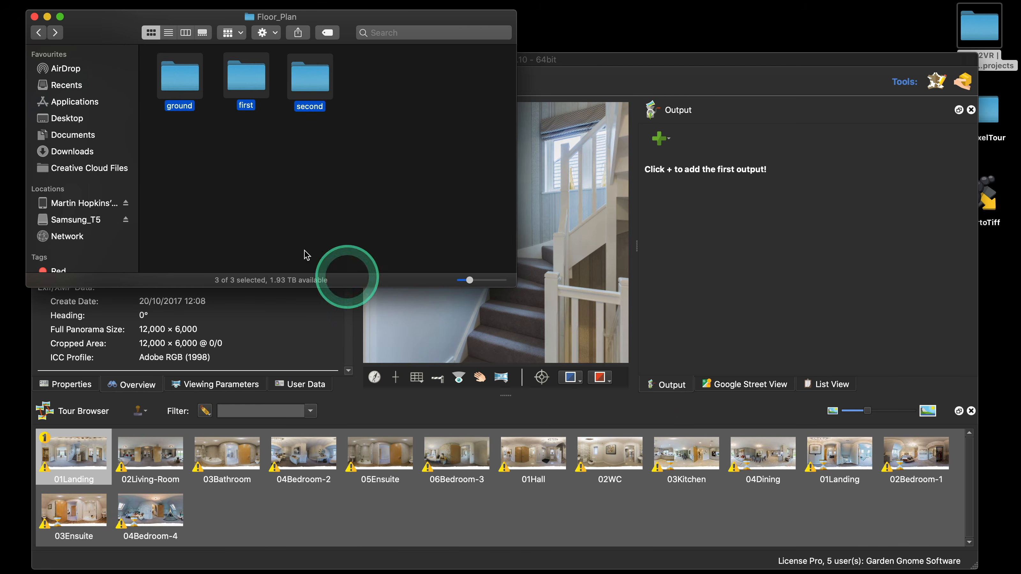
click(34, 16)
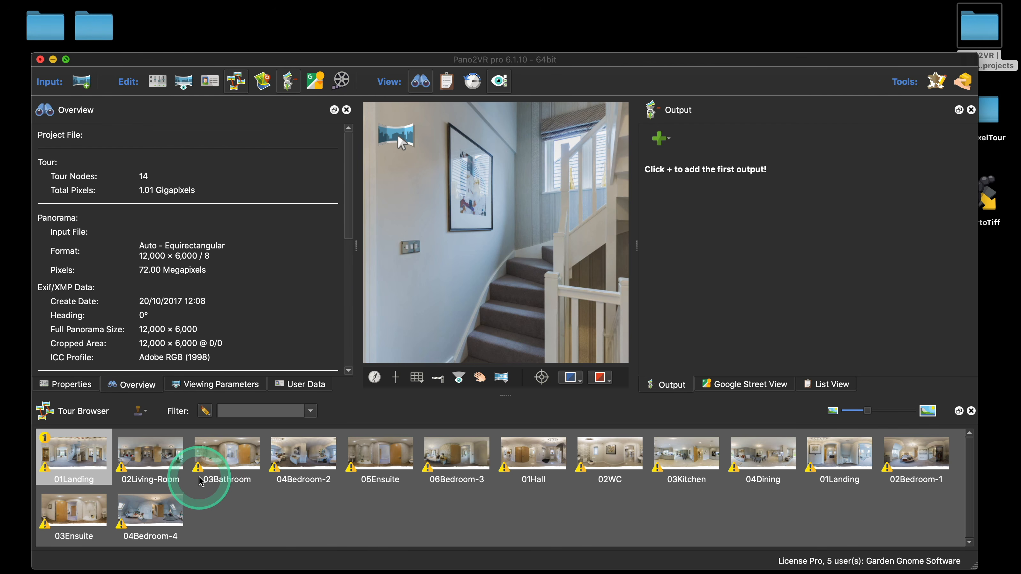
Review the viewing parameters and user data, and check the tags of 01Landing, 04Dining and 04Bedroom-4
scroll(285, 292, down, 2)
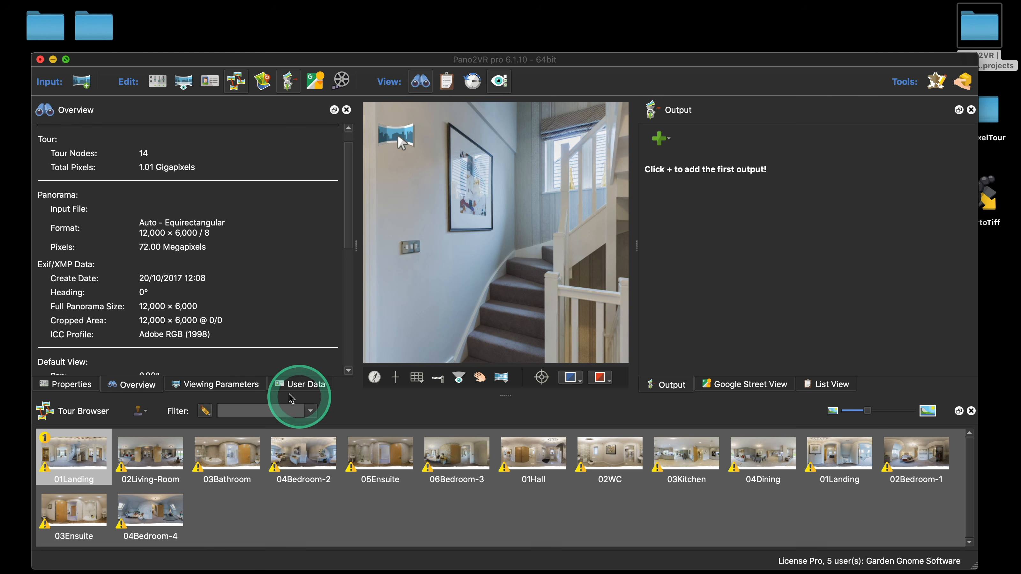
click(228, 391)
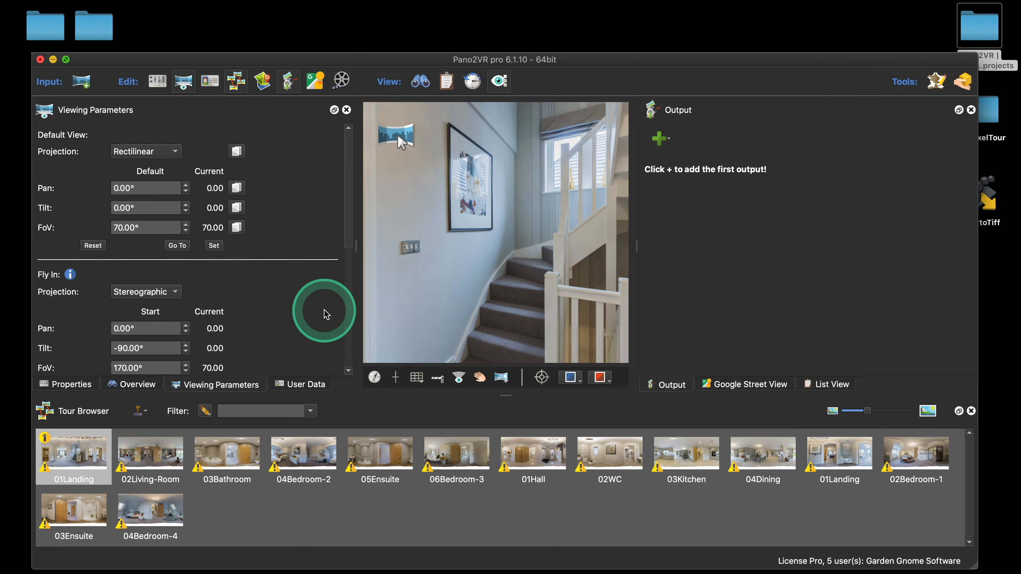
scroll(325, 312, down, 3)
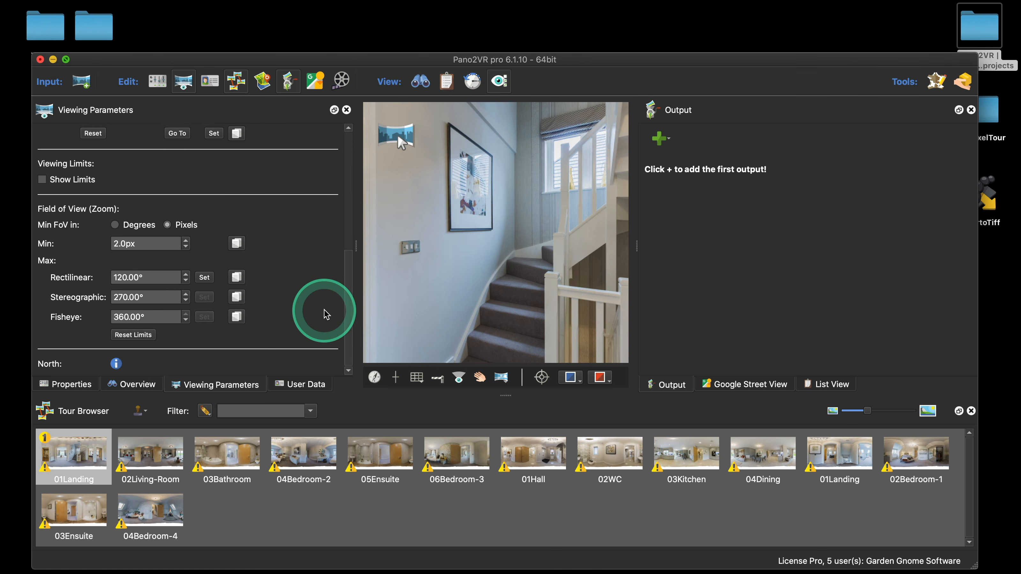
click(305, 385)
scroll(308, 316, down, 5)
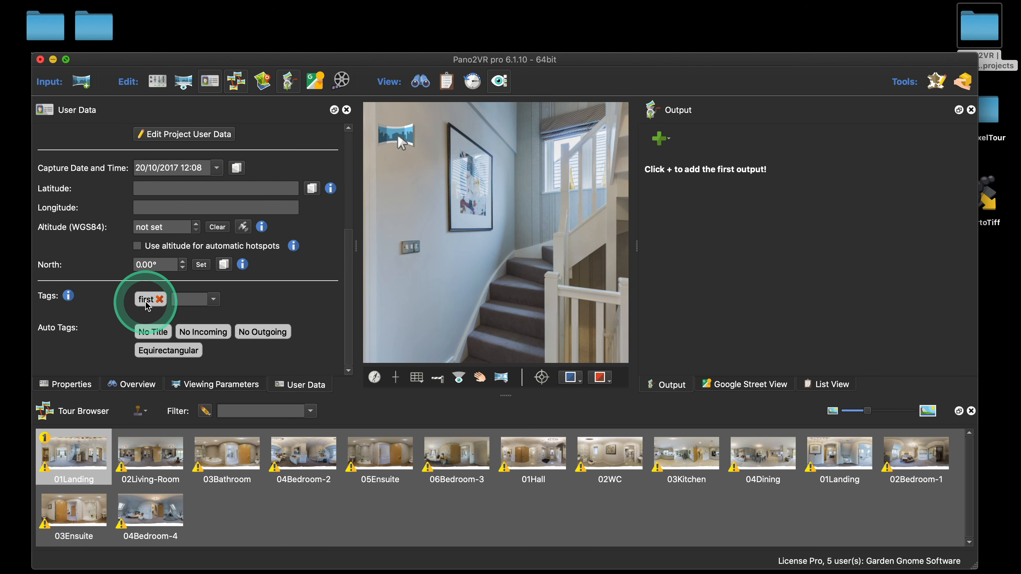
click(765, 460)
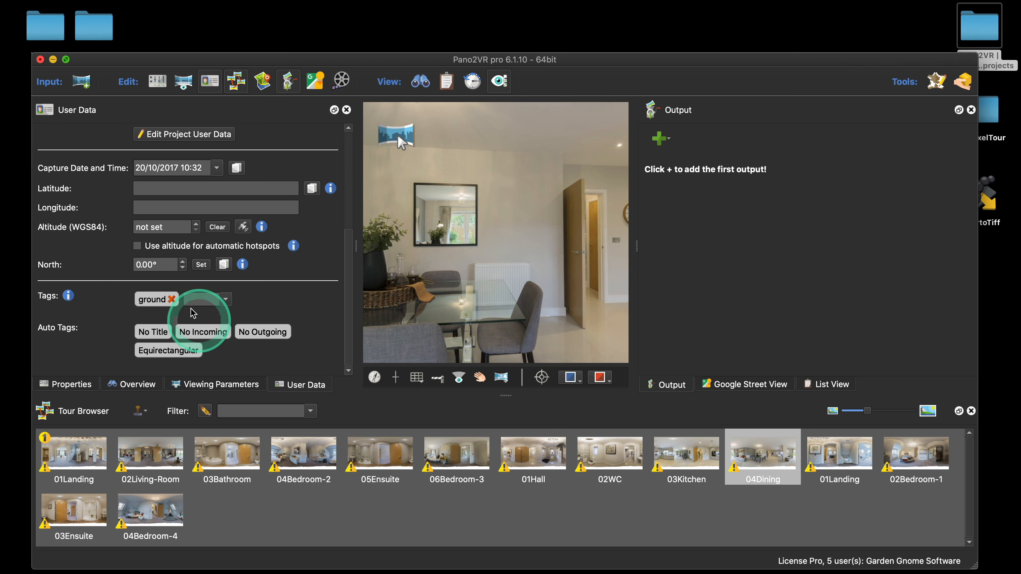
click(149, 510)
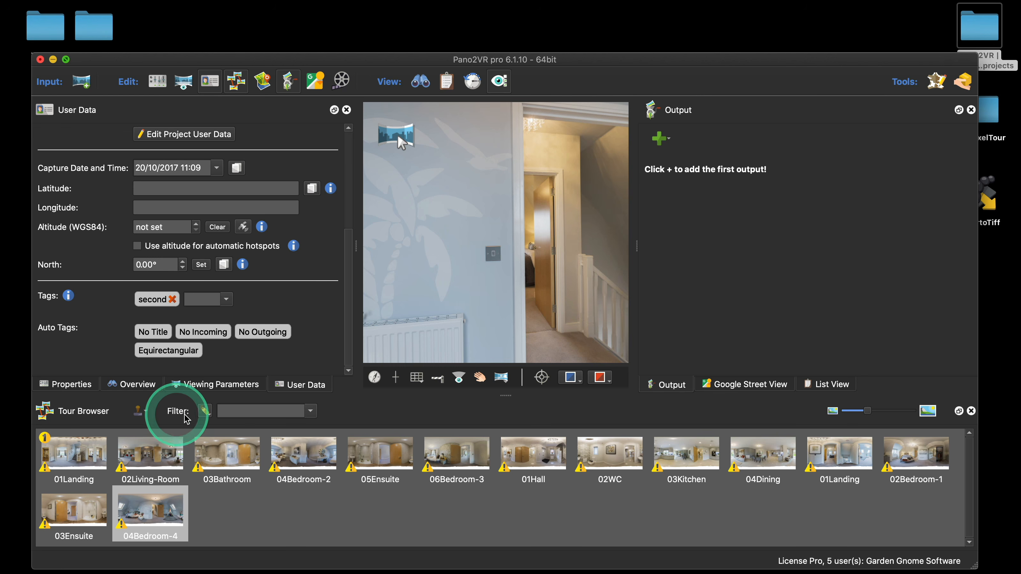
Filter the Tour Browser by the ground tag and assign an orange color to the second tag of 04Bedroom-4
click(311, 411)
click(271, 431)
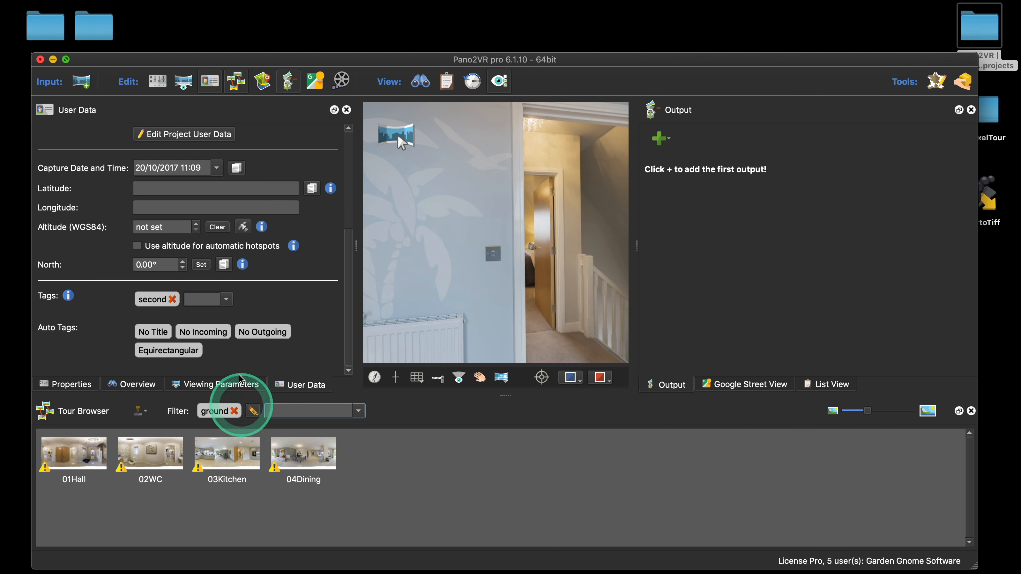
right_click(159, 304)
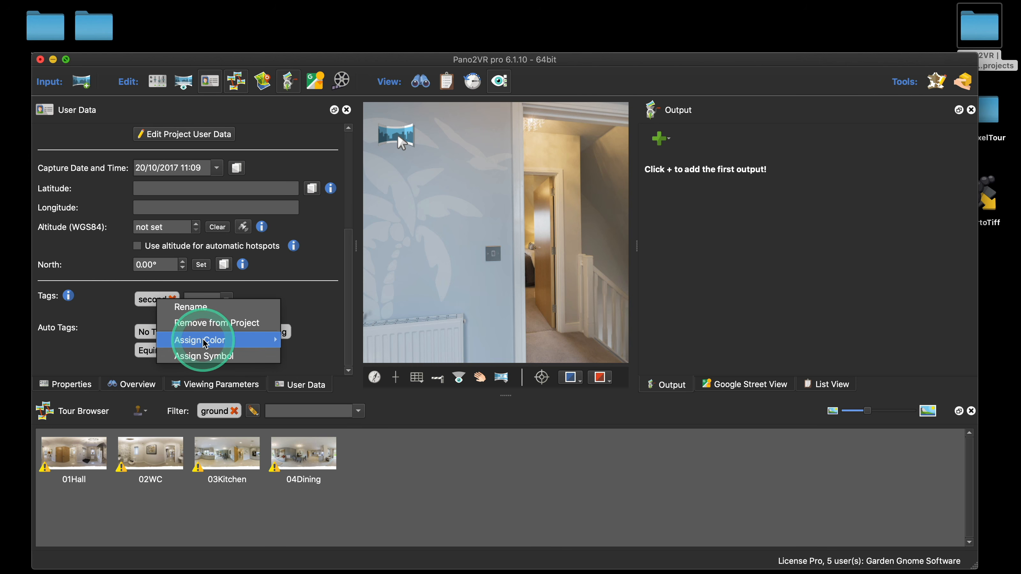
mouse_move(241, 339)
click(309, 357)
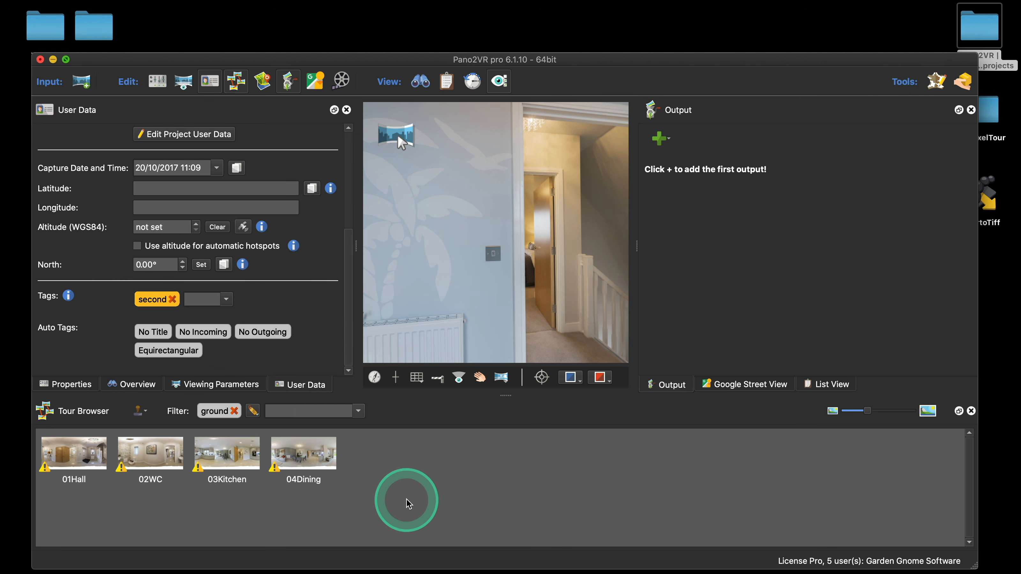
Assign an orange color to the ground tag with the four ground-floor panoramas selected
drag(355, 486, 70, 450)
right_click(158, 305)
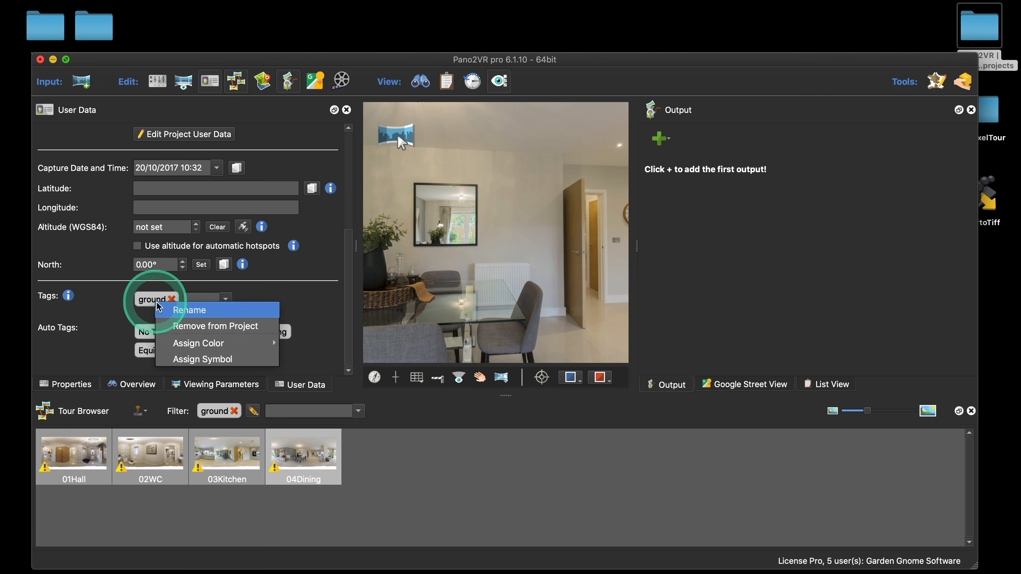
mouse_move(233, 344)
click(296, 358)
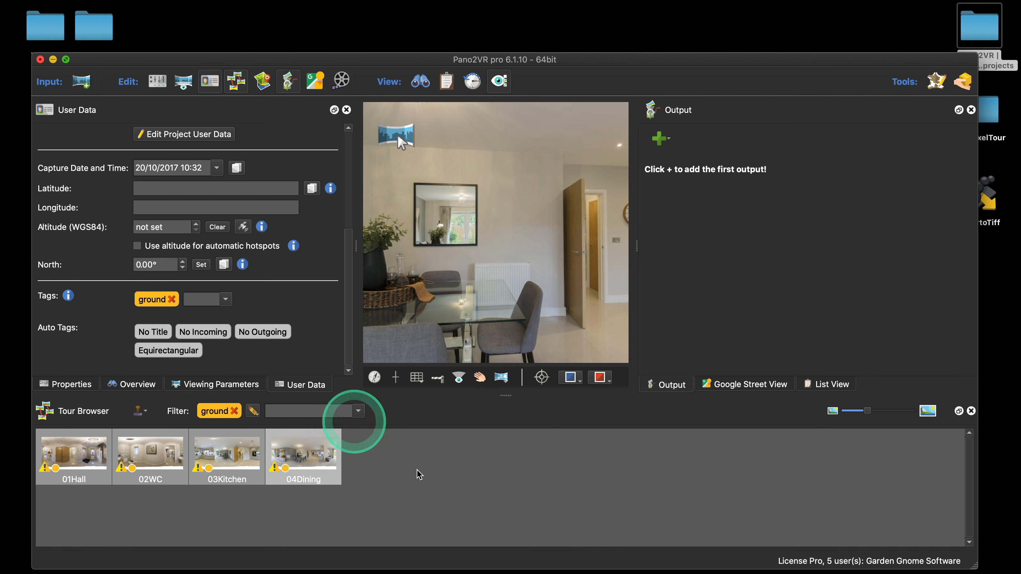
click(418, 475)
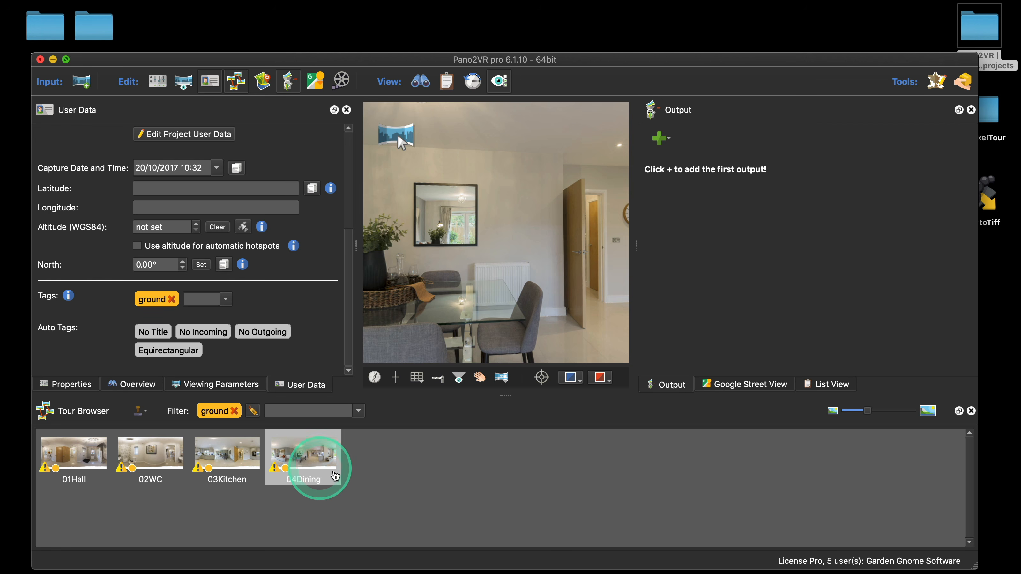
Add the first tag to the Tour Browser filter and remove the ground tag from it
click(356, 414)
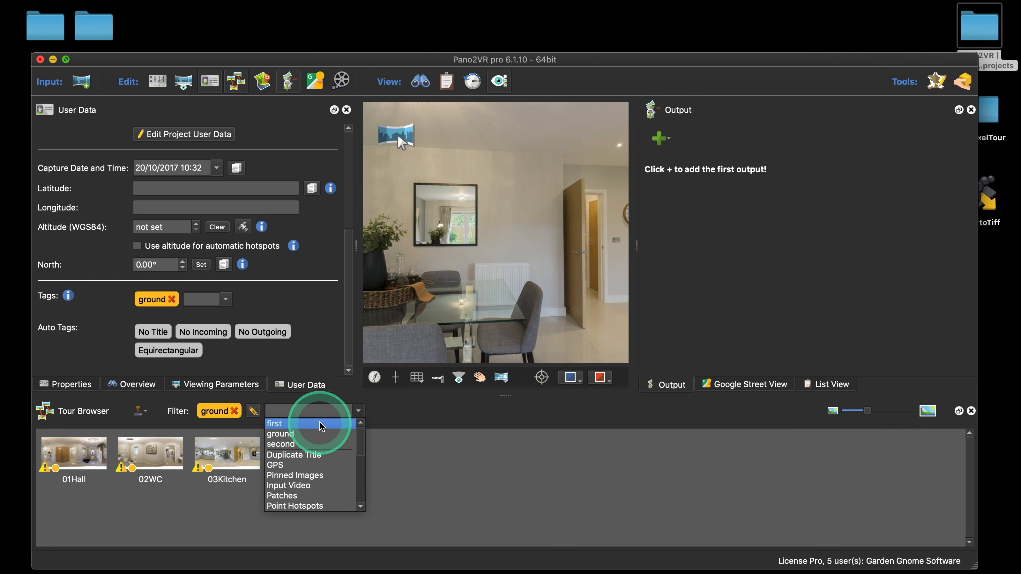
click(322, 425)
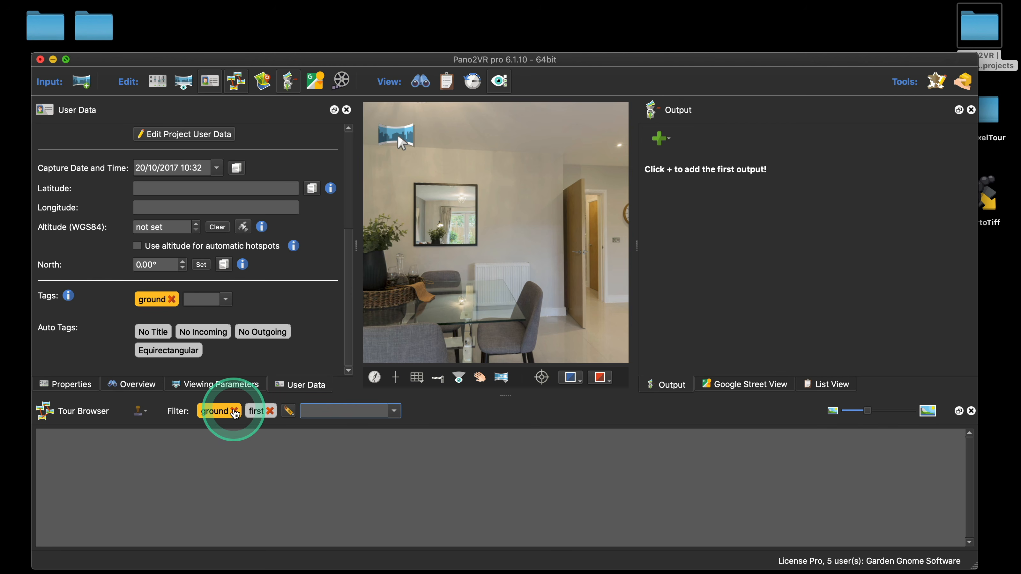
click(234, 411)
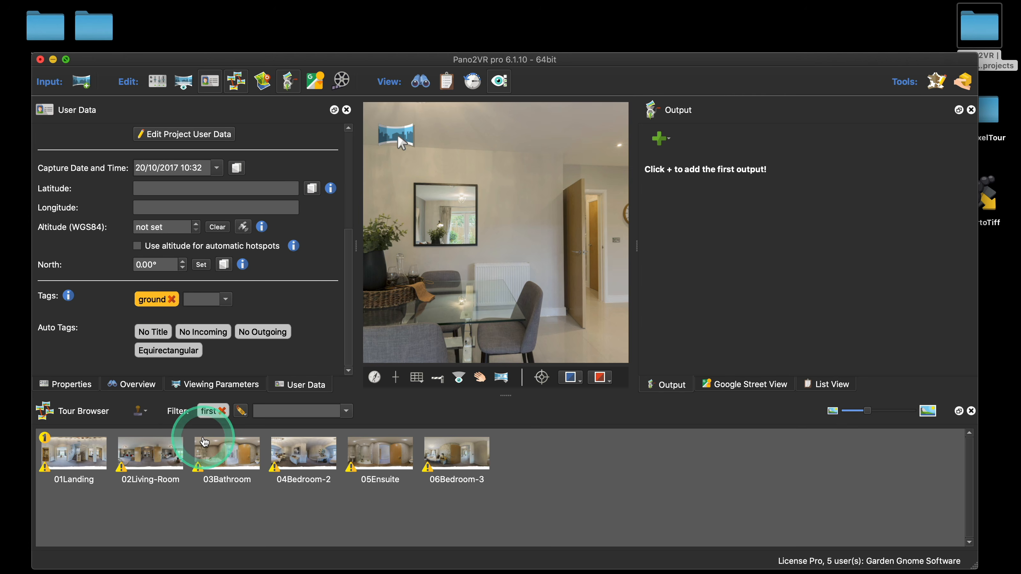
Select all the panoramas filtered by first and assign a light blue color to their first tag
drag(523, 455, 65, 477)
click(302, 493)
click(304, 458)
drag(574, 455, 52, 477)
right_click(155, 302)
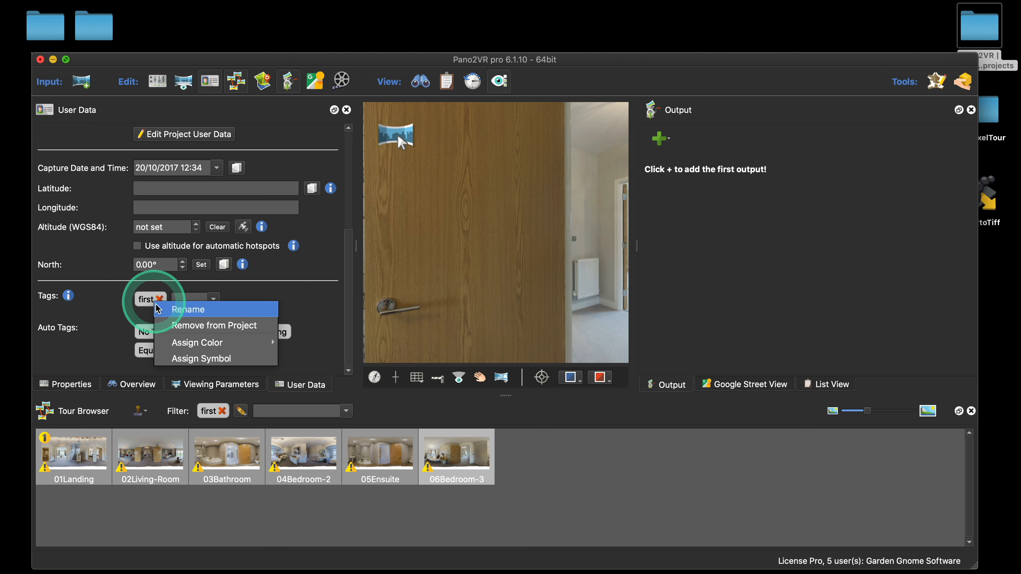
click(197, 342)
click(298, 360)
click(669, 521)
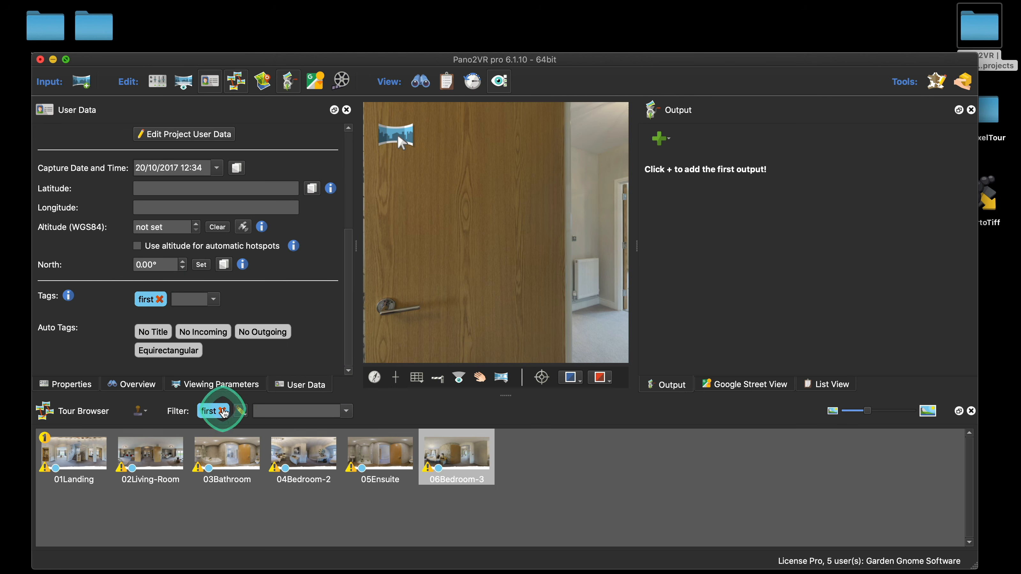
Clear the first tag from the Tour Browser filter and filter by the ground tag instead
click(224, 412)
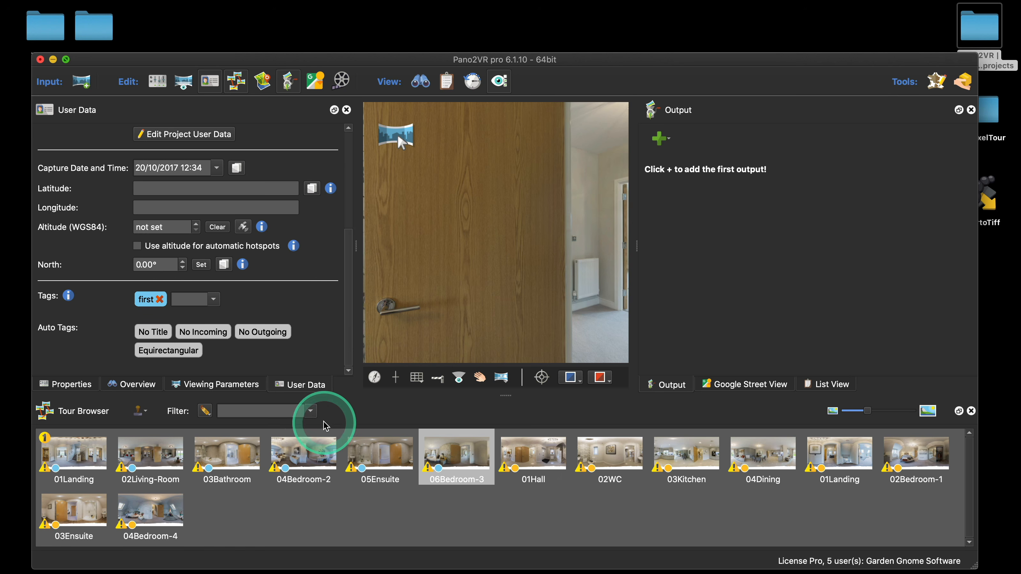
click(313, 415)
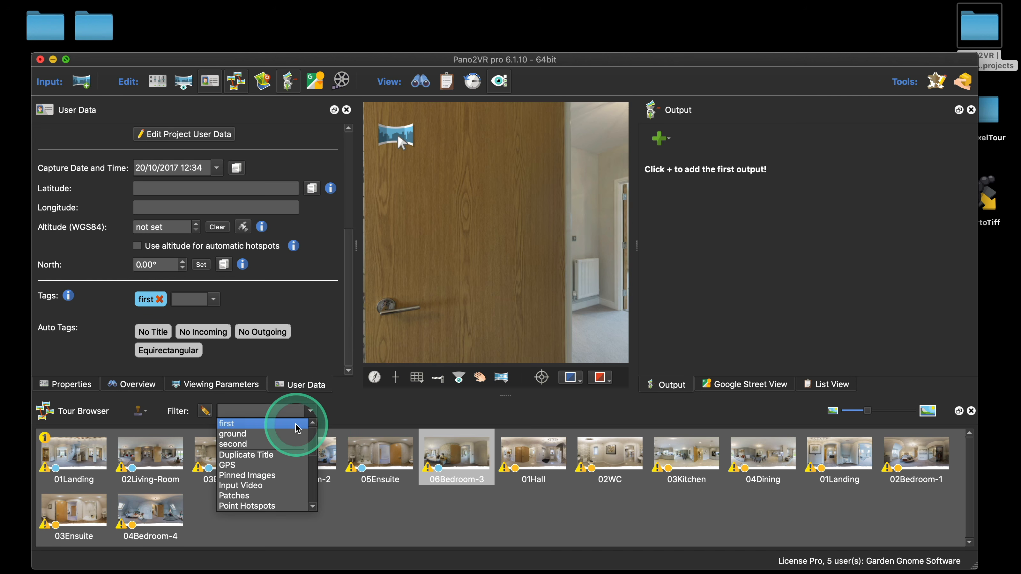
click(300, 431)
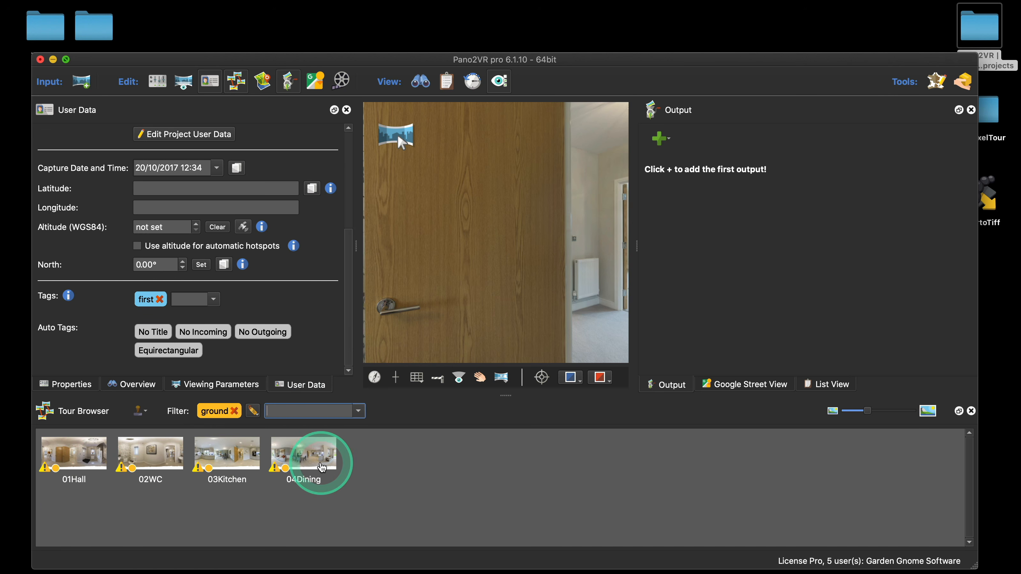
Make the Tour Browser slightly shorter, float it over the workspace, reposition it and dock it back into the main window
mouse_move(507, 396)
mouse_down()
mouse_move(506, 312)
mouse_move(492, 403)
mouse_up()
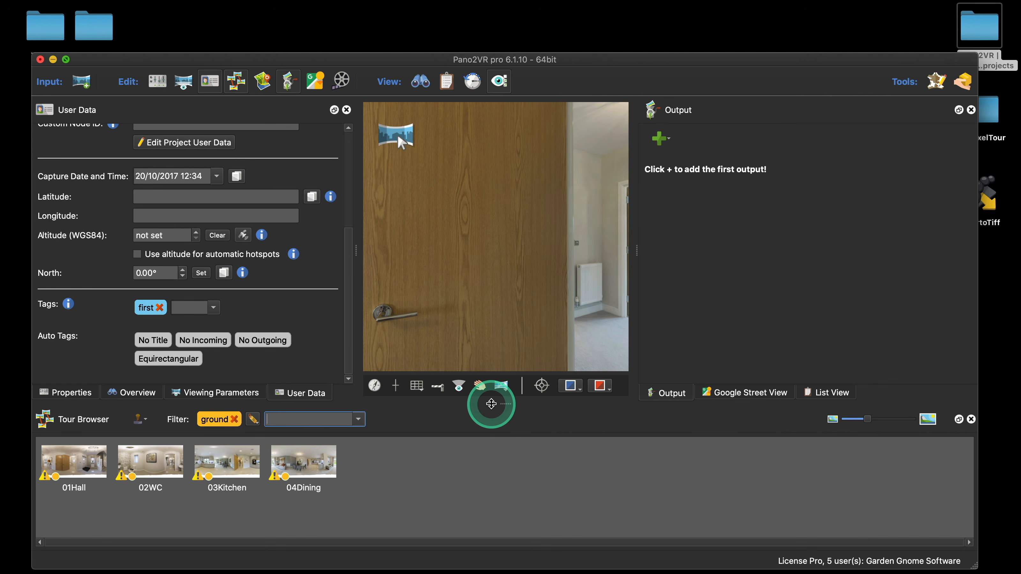
click(959, 419)
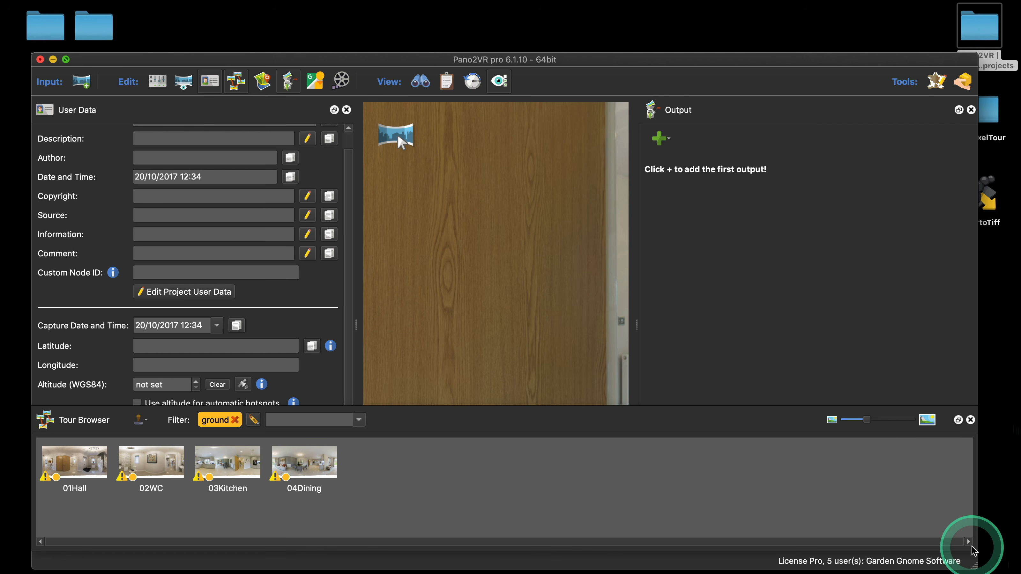
drag(865, 422, 369, 217)
drag(222, 221, 562, 245)
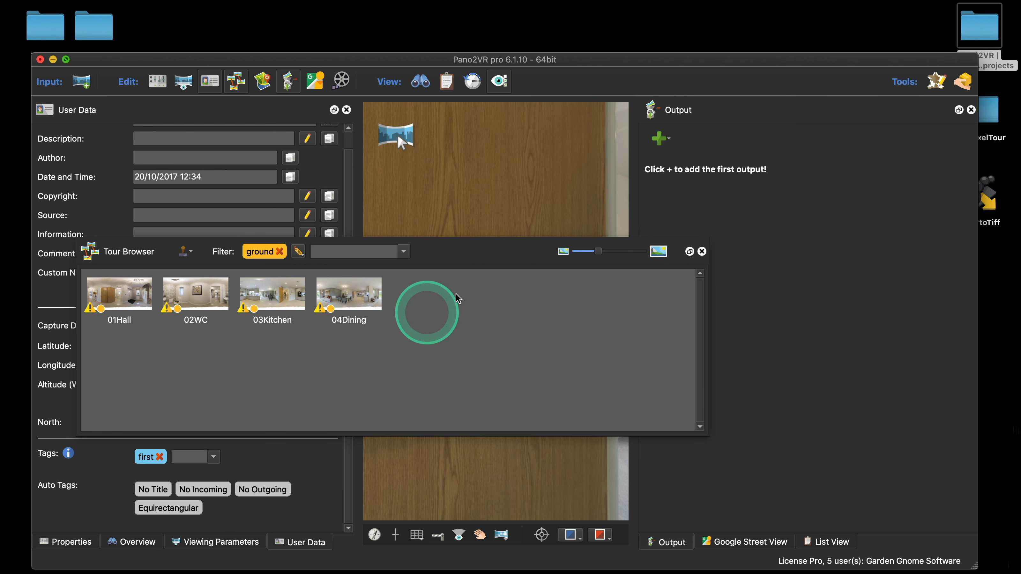
drag(483, 251, 522, 237)
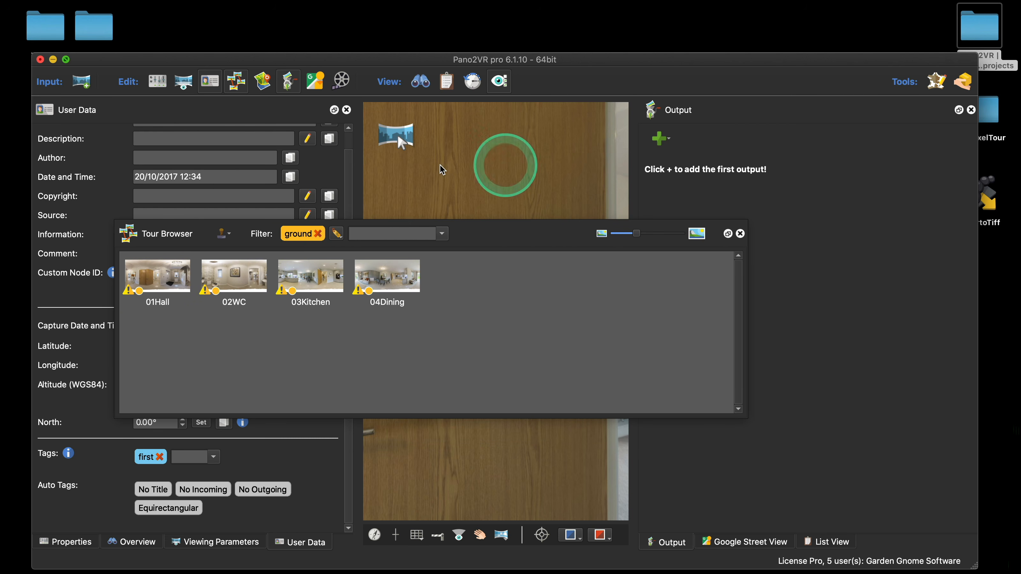
drag(476, 236, 475, 241)
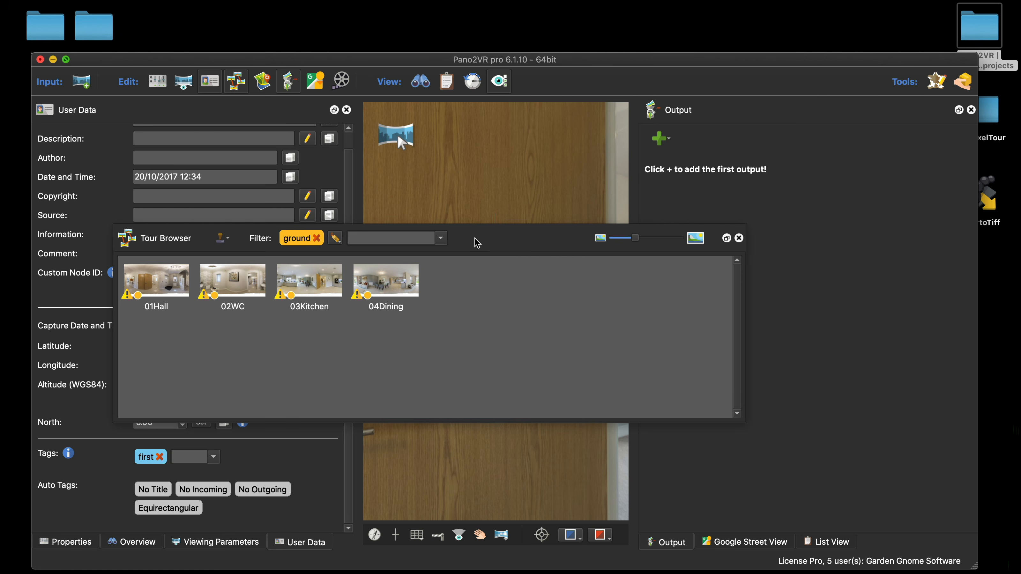
double_click(475, 240)
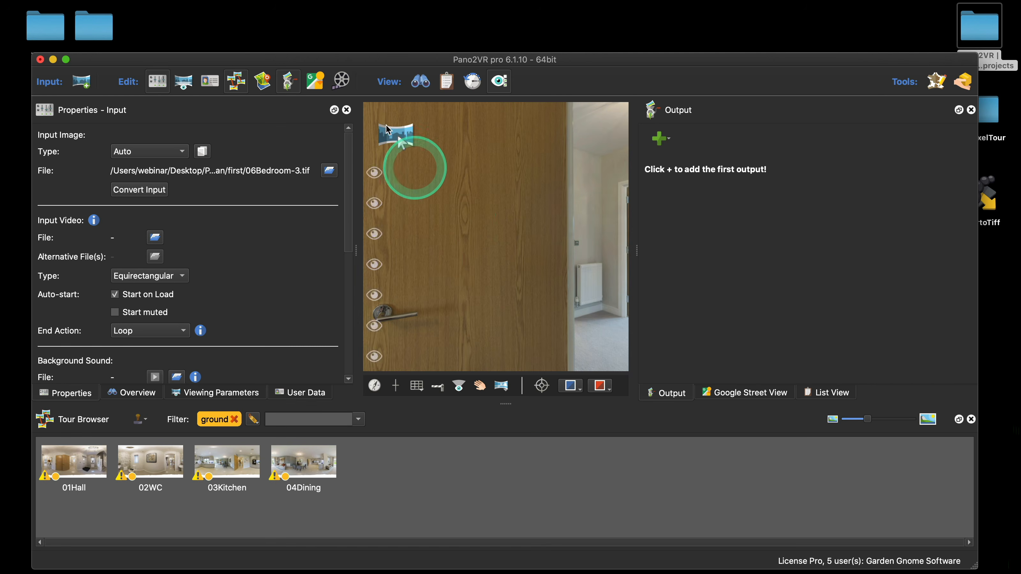
Look at the commands for standard, saved and deleted window arrangements
mouse_move(274, 11)
click(323, 8)
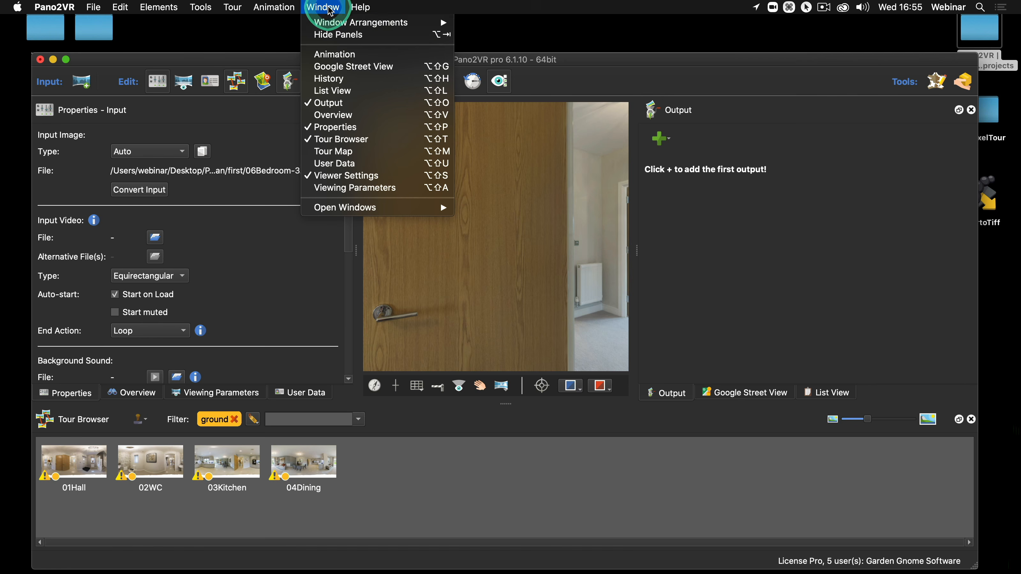
mouse_move(438, 23)
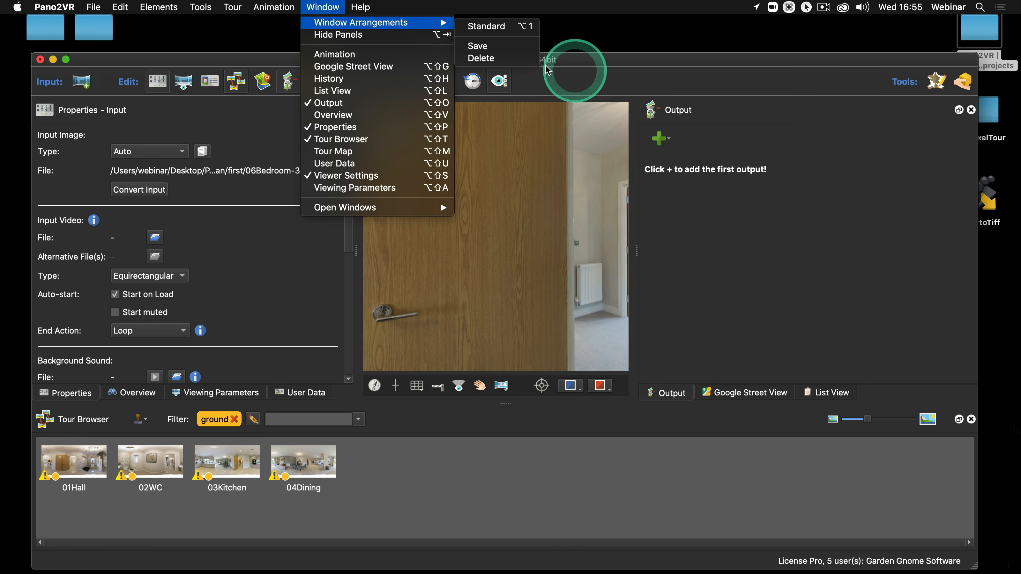
click(575, 64)
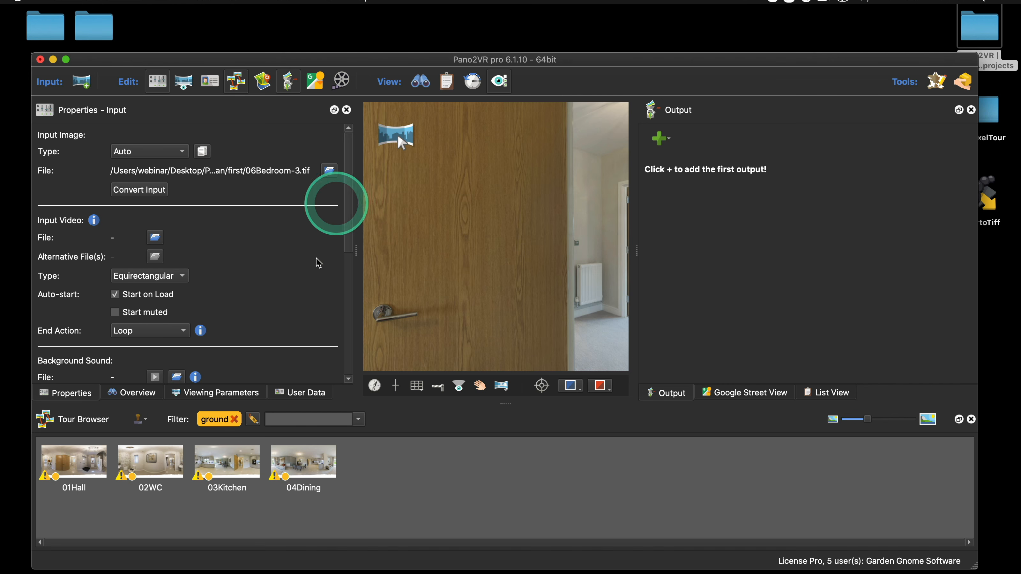
Remove the ground filter from the Tour Browser and look through the user data of 06Bedroom-3
click(234, 419)
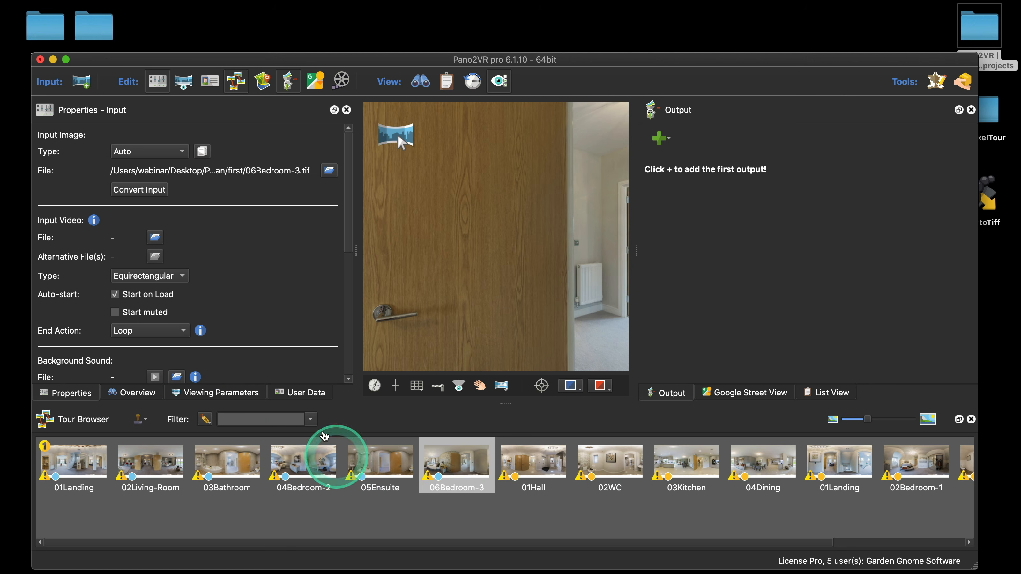
click(301, 392)
scroll(314, 285, down, 5)
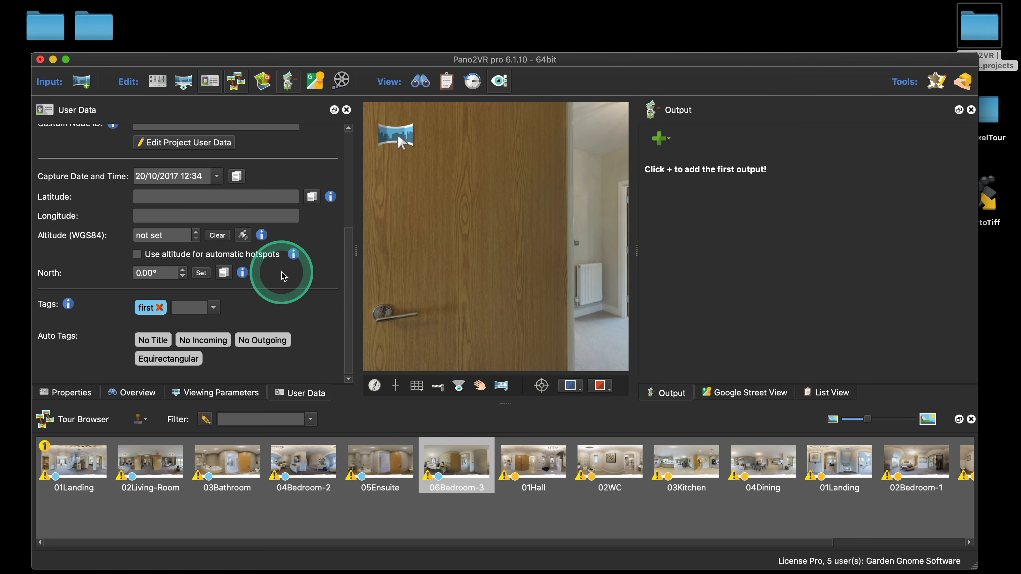
scroll(284, 276, up, 2)
scroll(284, 276, down, 2)
scroll(305, 266, up, 3)
scroll(302, 272, up, 3)
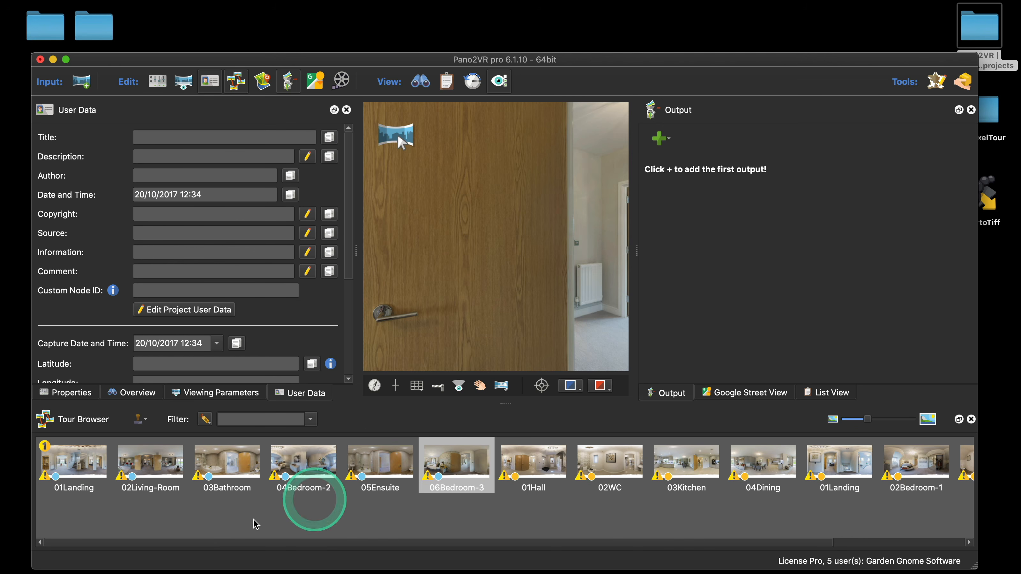
Enter the author's name in the user data of 06Bedroom-3 and copy it to all tour nodes
click(180, 174)
text(Hopki)
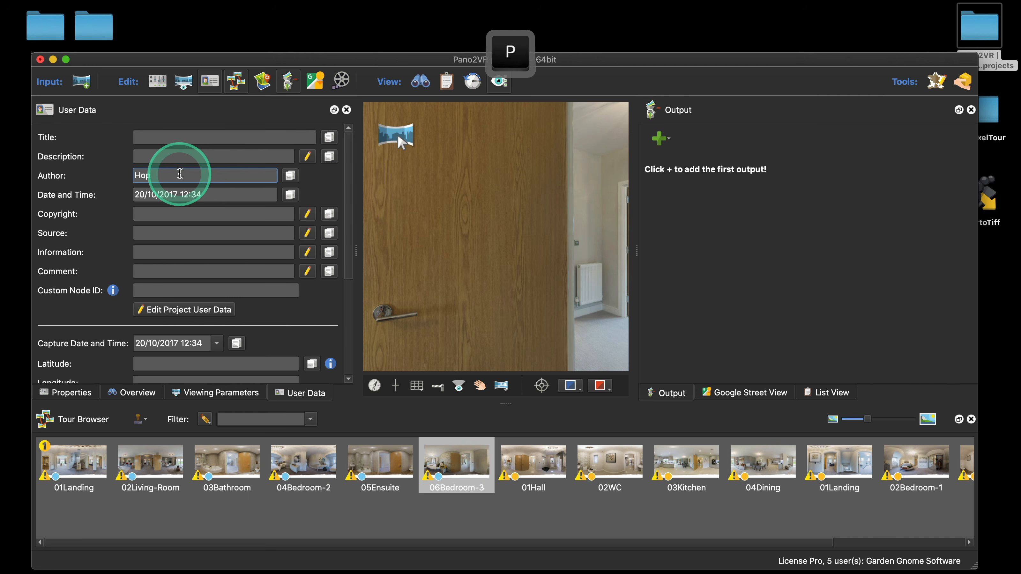
click(289, 176)
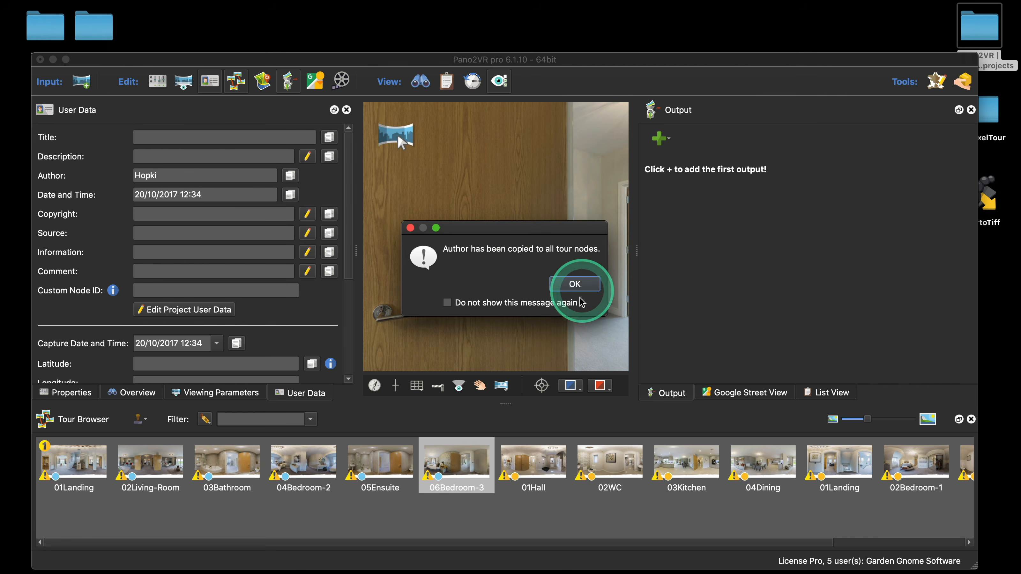
click(575, 284)
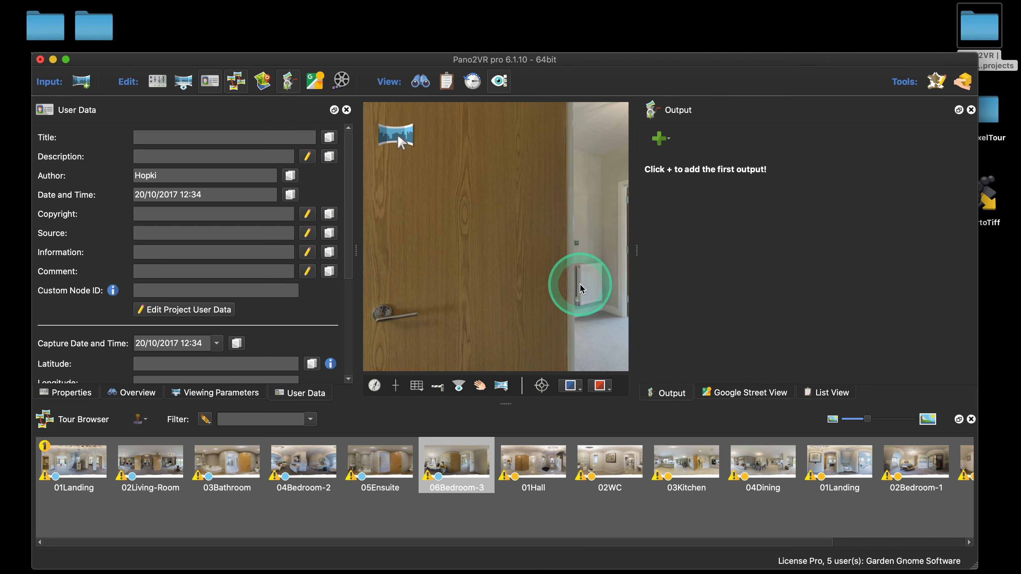
Check the author entry of 04Bedroom-2, 03Bathroom, 02Living-Room and the first-floor 01Landing
click(357, 469)
click(303, 462)
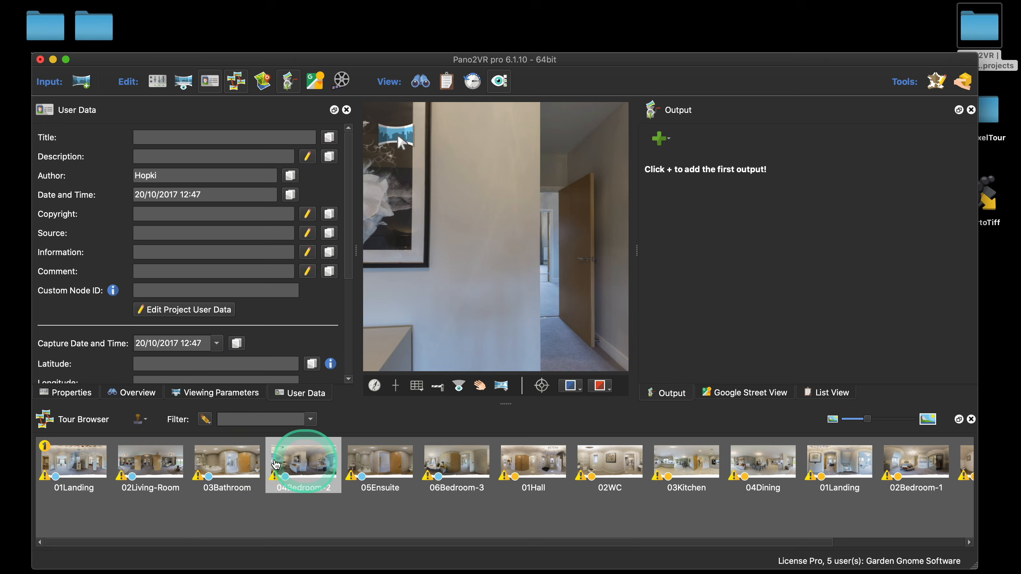
click(220, 463)
click(157, 462)
click(95, 461)
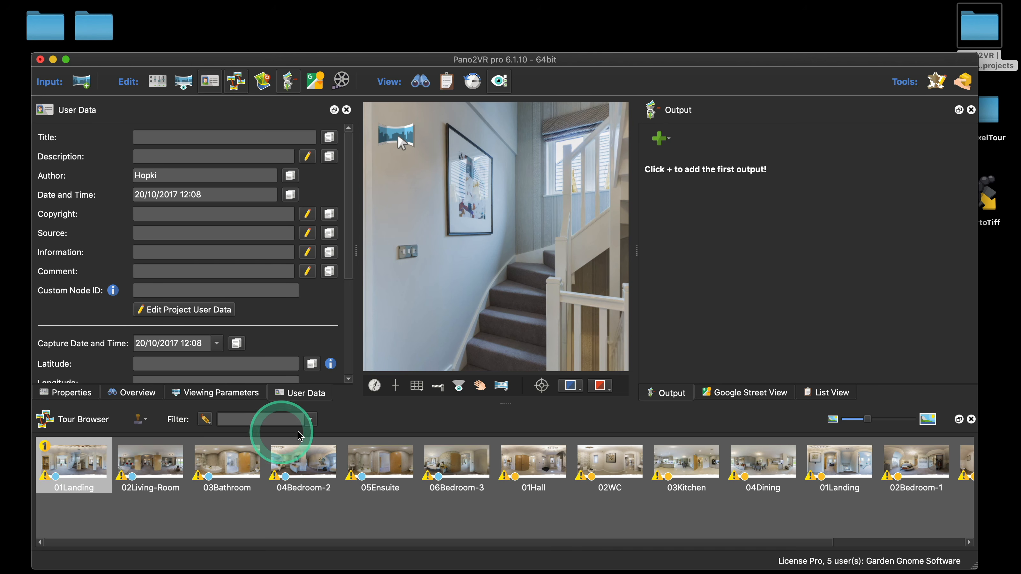
Filter the Tour Browser by the ground tag and select 01Hall, 02WC, 03Kitchen and 04Dining
click(309, 419)
click(280, 442)
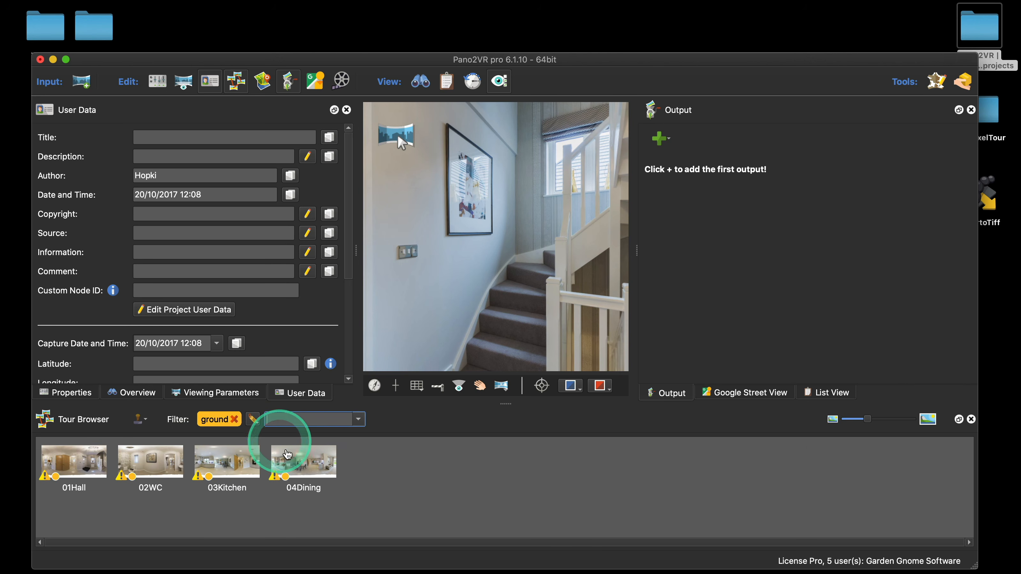
drag(80, 504, 331, 466)
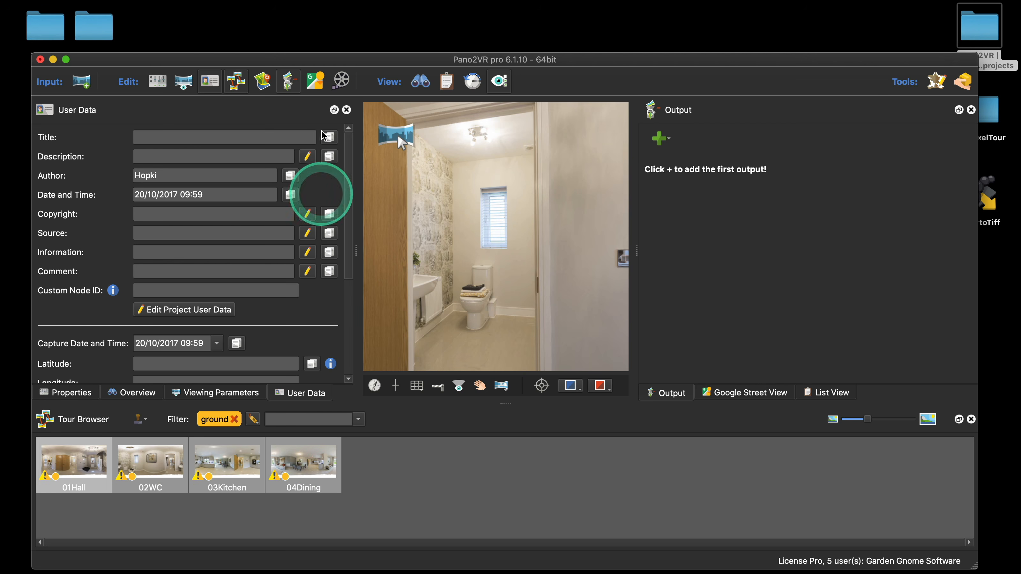
Enter House One as the description of 01Hall and copy it to the selected ground-floor nodes only
click(198, 154)
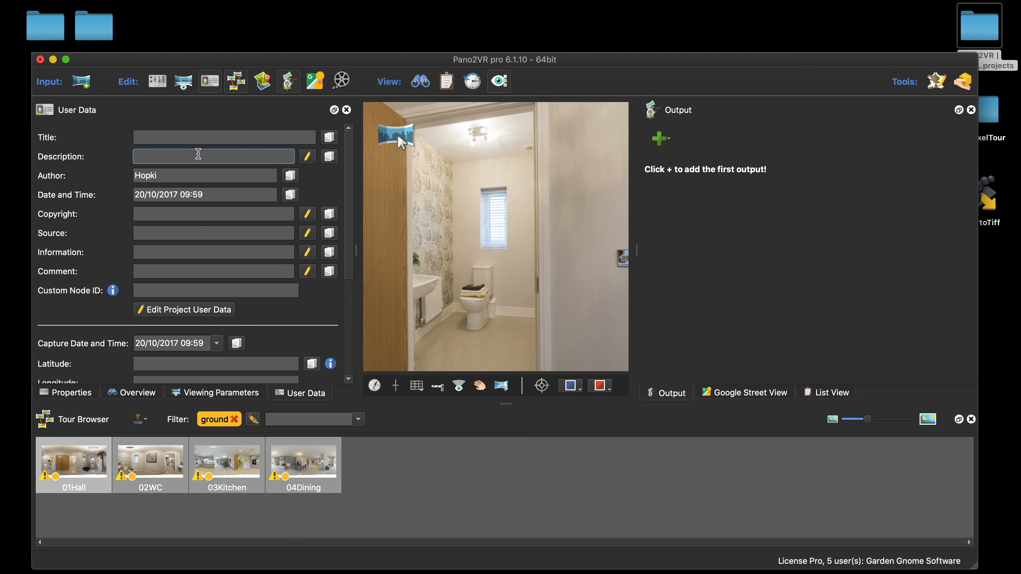
text(House)
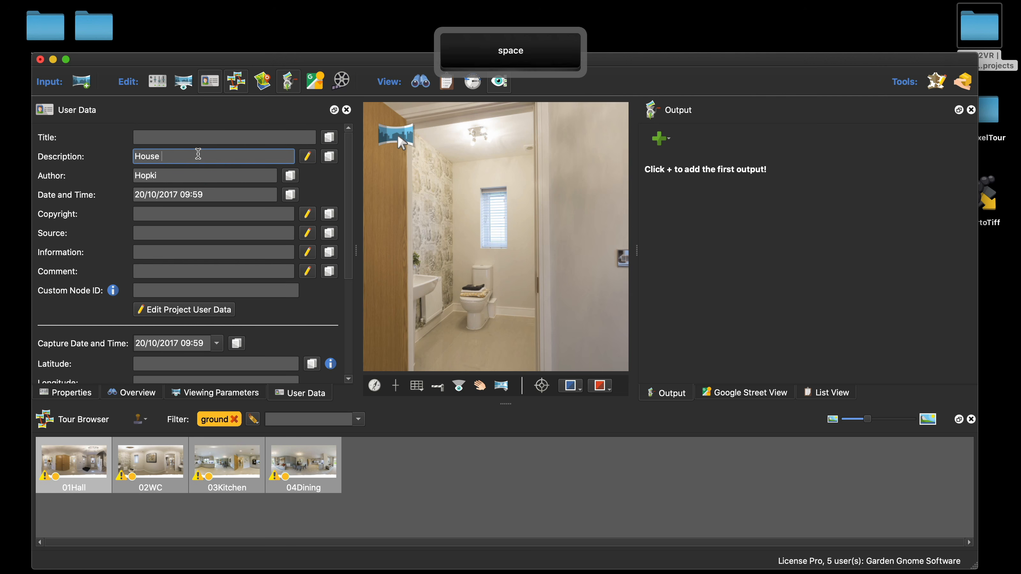
click(198, 154)
text(One)
click(326, 162)
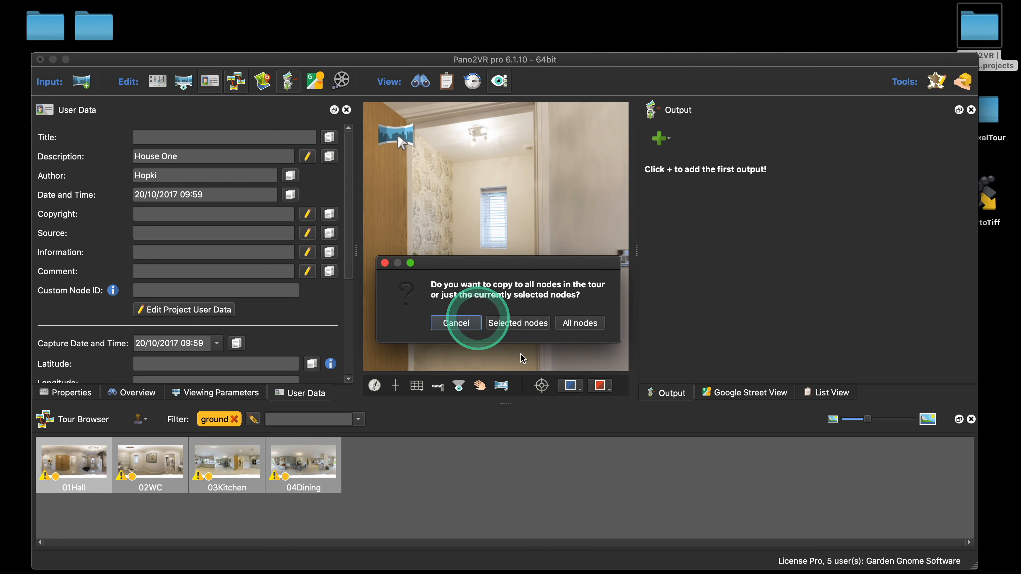
drag(595, 265, 575, 195)
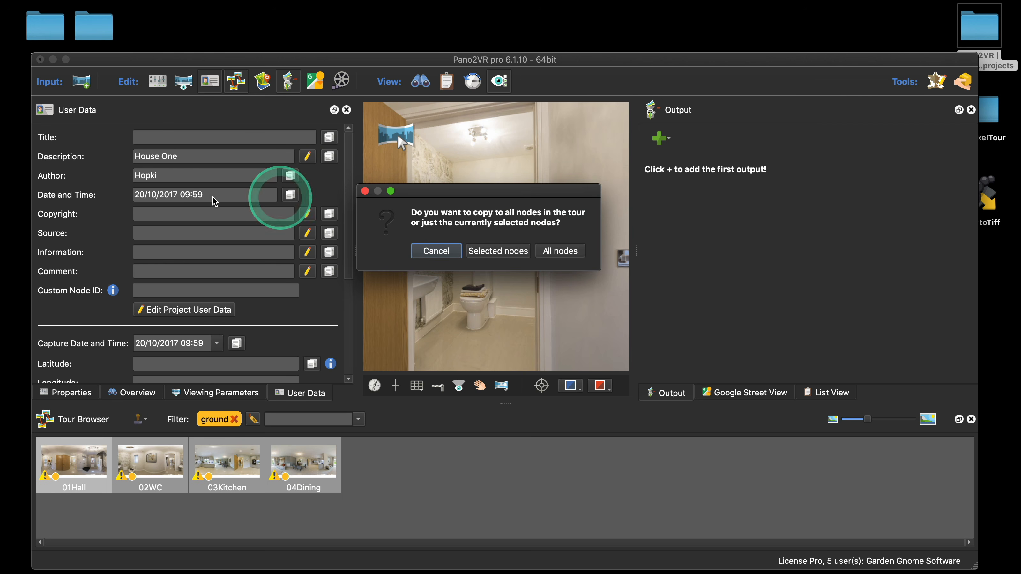
click(564, 257)
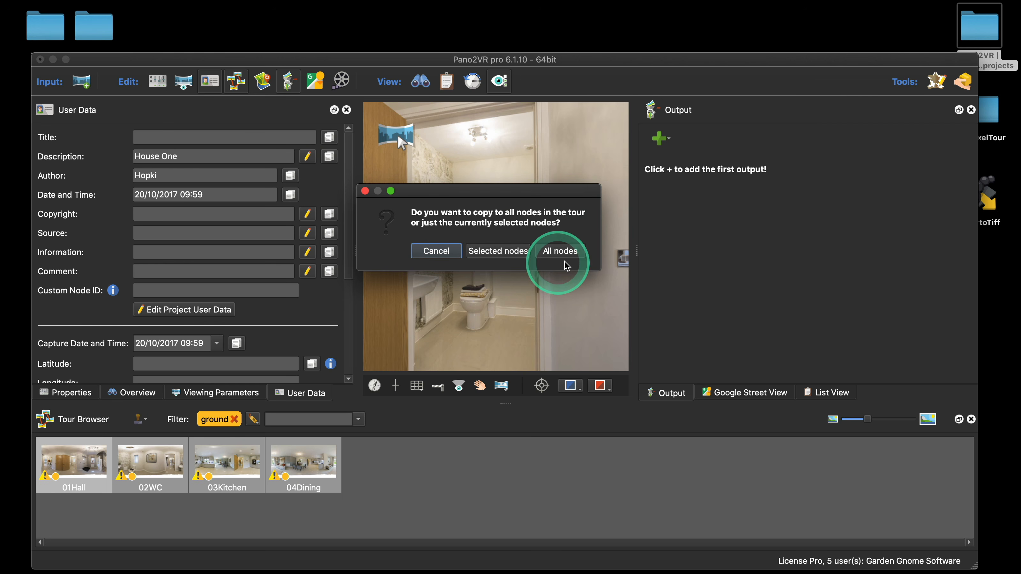
click(508, 252)
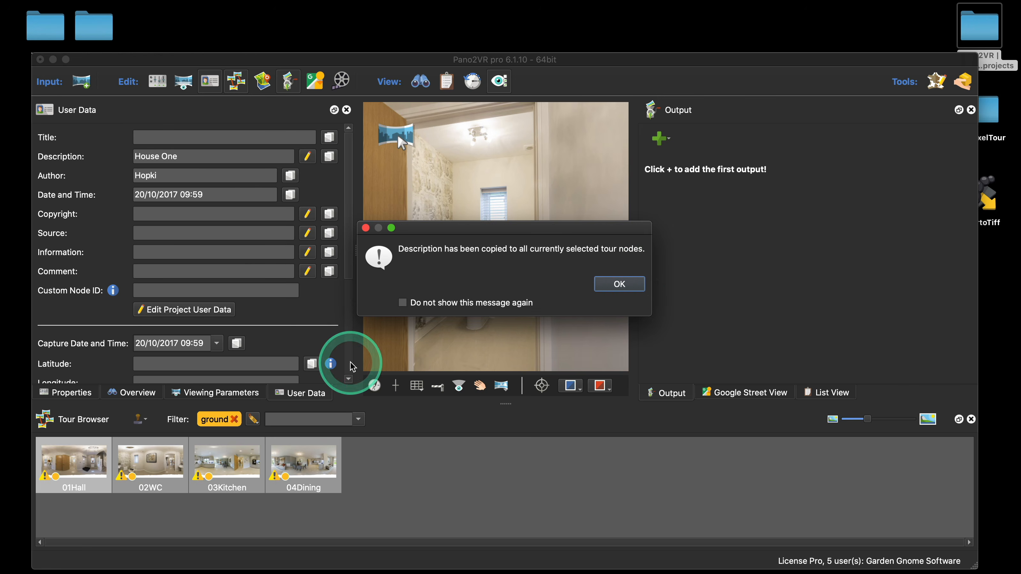
click(631, 284)
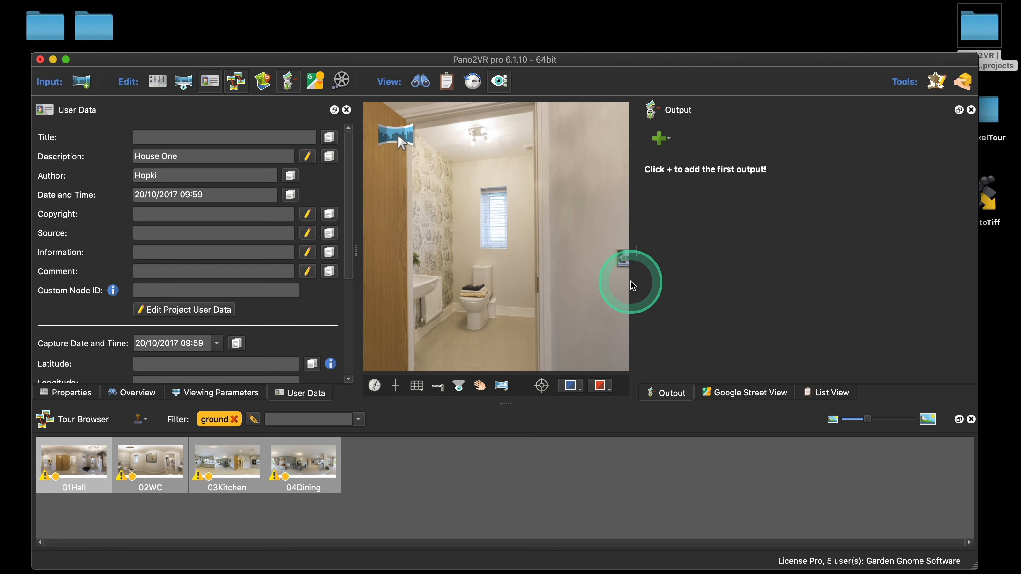
Remove the ground filter from the Tour Browser and compare the descriptions of 06Bedroom-3, 01Hall and 02WC
click(237, 420)
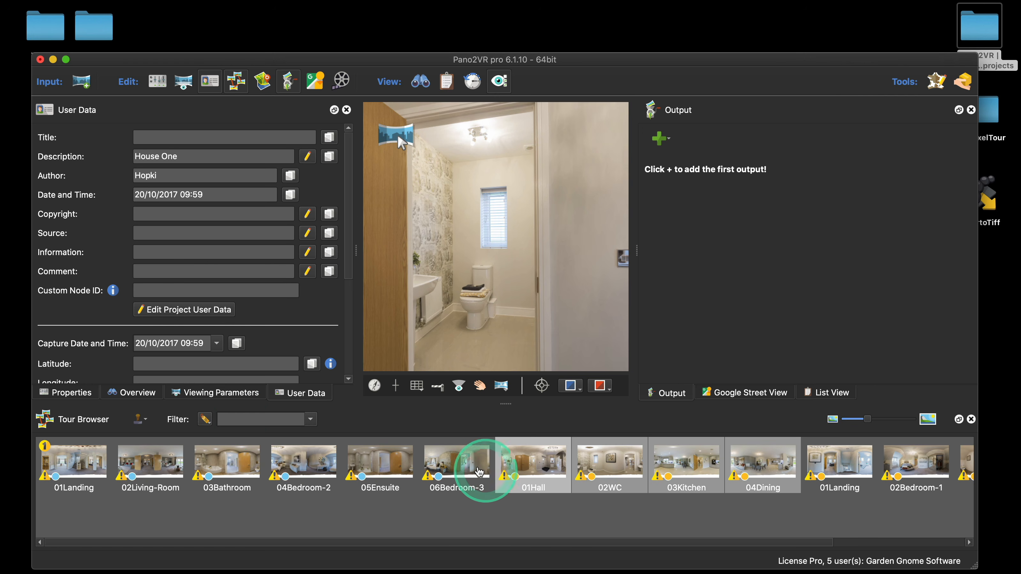
click(444, 482)
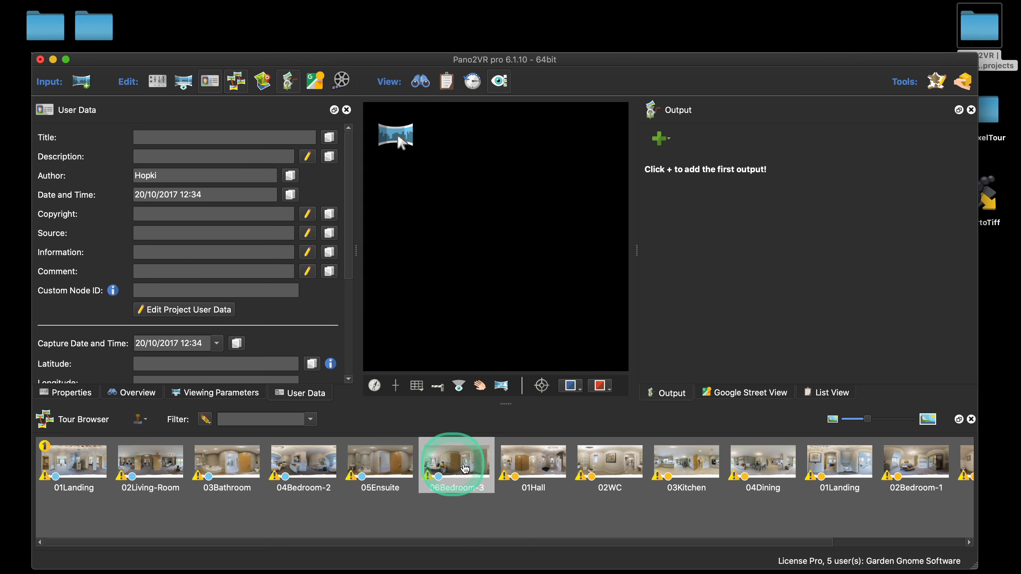
click(524, 469)
click(604, 468)
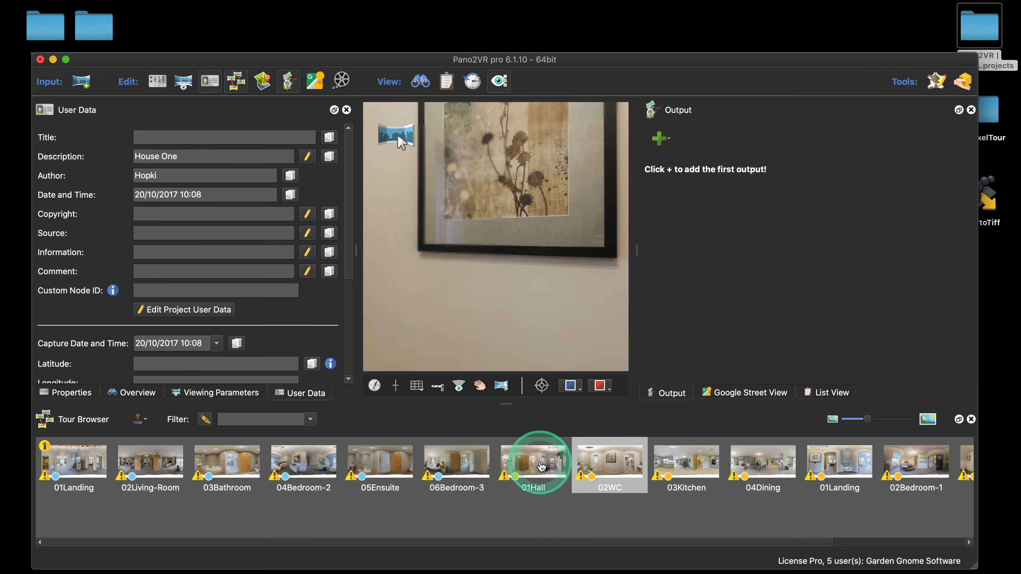
click(535, 466)
click(605, 466)
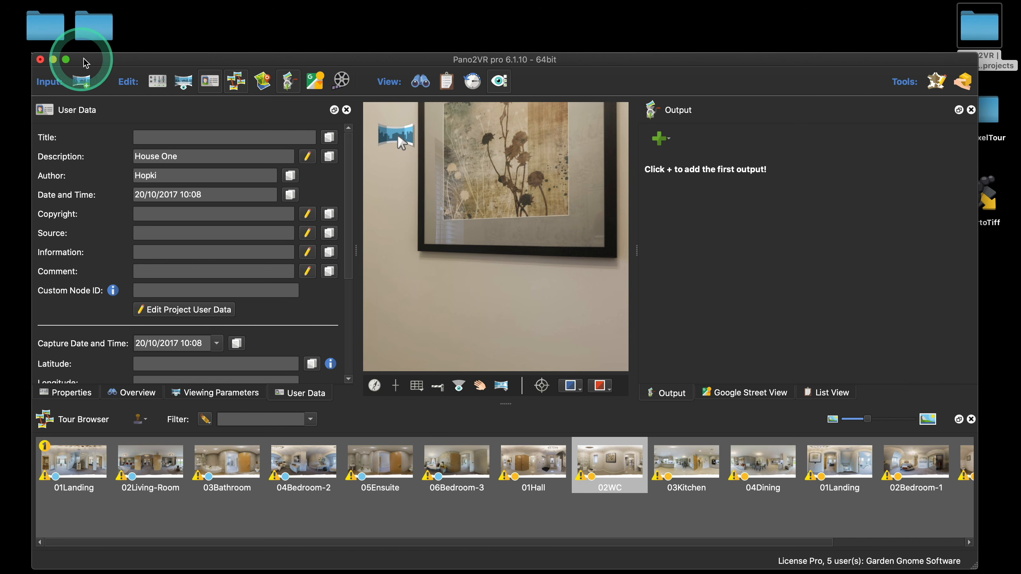
Close the house tour without saving changes and relaunch Pano2VR with an empty project
click(40, 59)
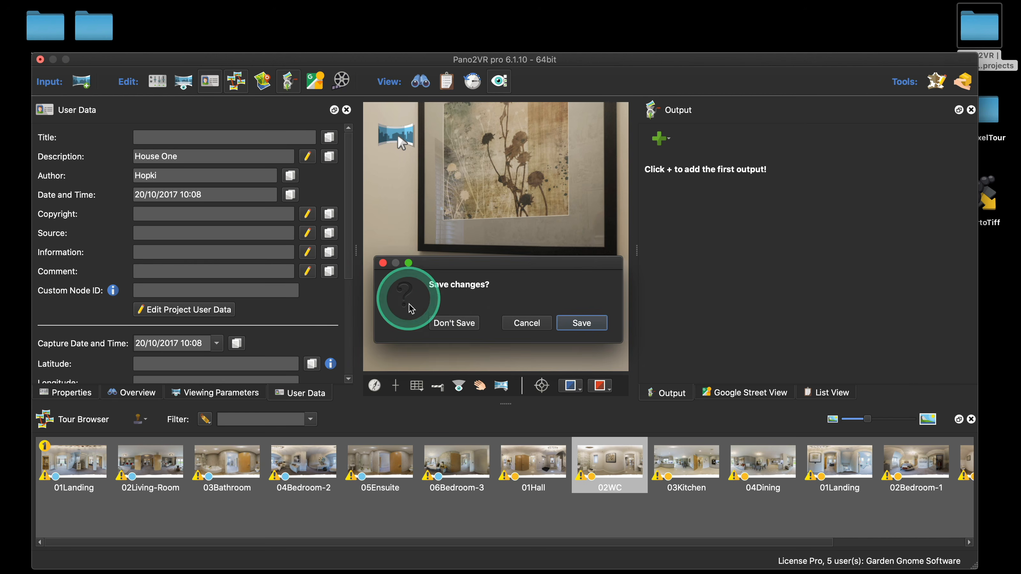
click(433, 323)
mouse_move(490, 562)
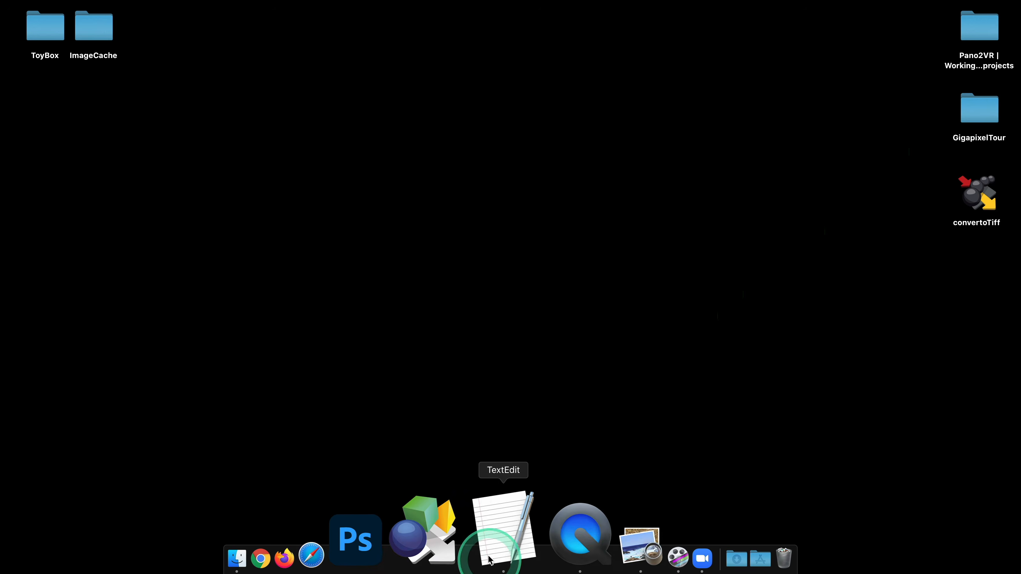
click(458, 549)
Import the JPEG_625 folder from the large projects folder on the desktop into the empty project, and close the folder window
double_click(980, 28)
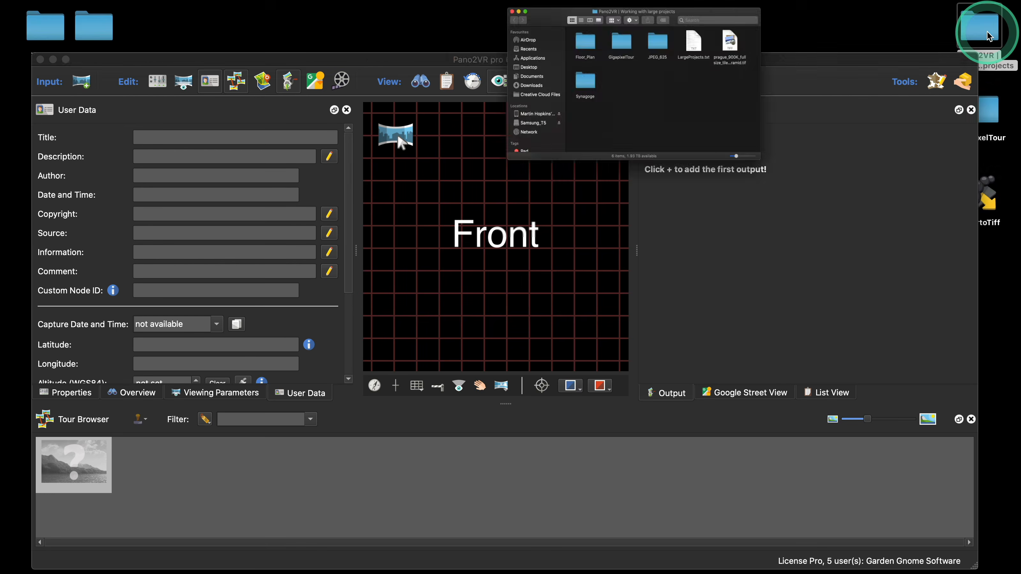
click(456, 14)
drag(329, 64, 564, 220)
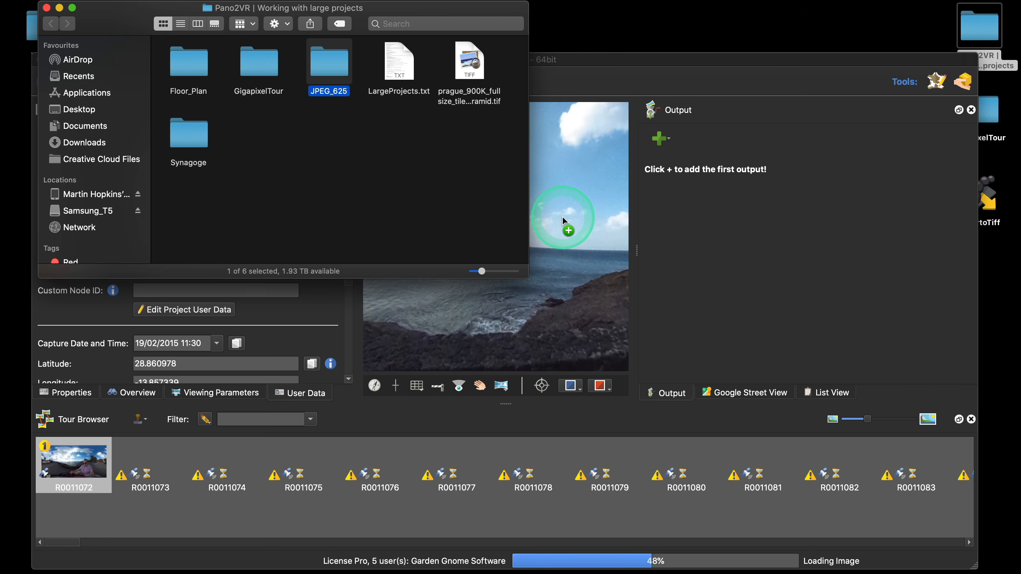
click(47, 8)
drag(347, 70, 361, 56)
Show the input properties of R0011072 and look around its panorama towards the seawall
click(245, 241)
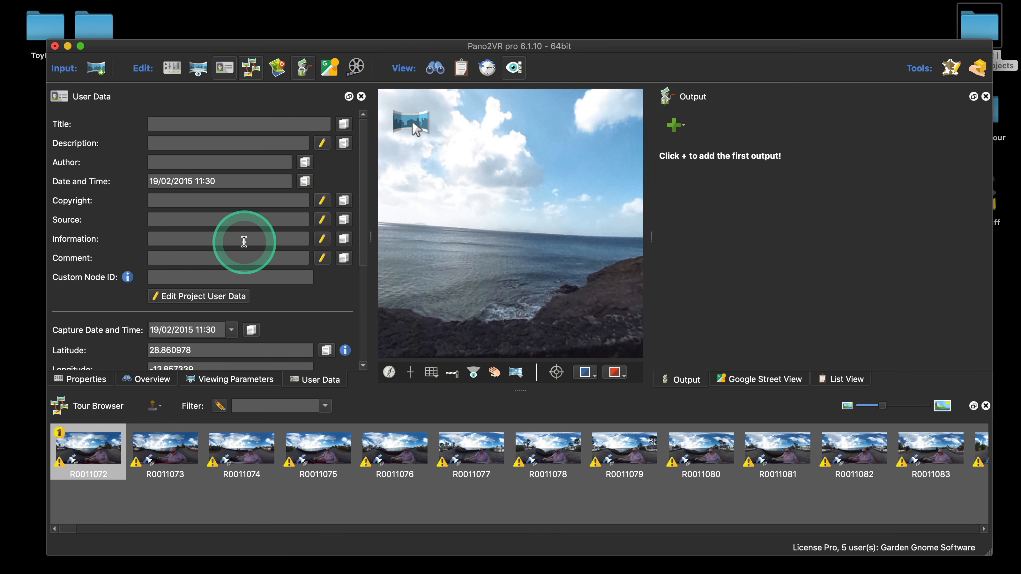
key(alt+1)
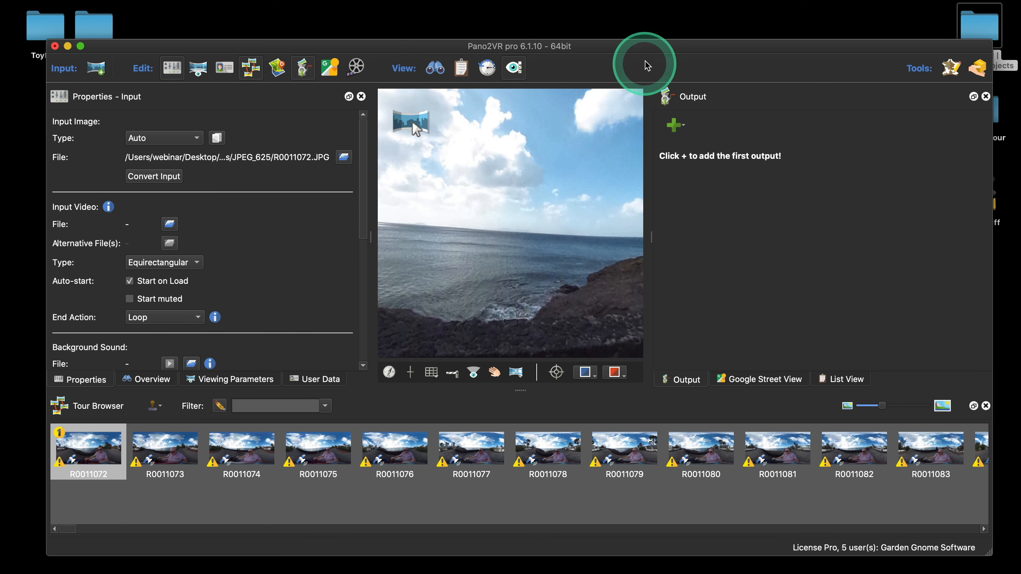
drag(656, 51, 664, 35)
drag(428, 285, 542, 290)
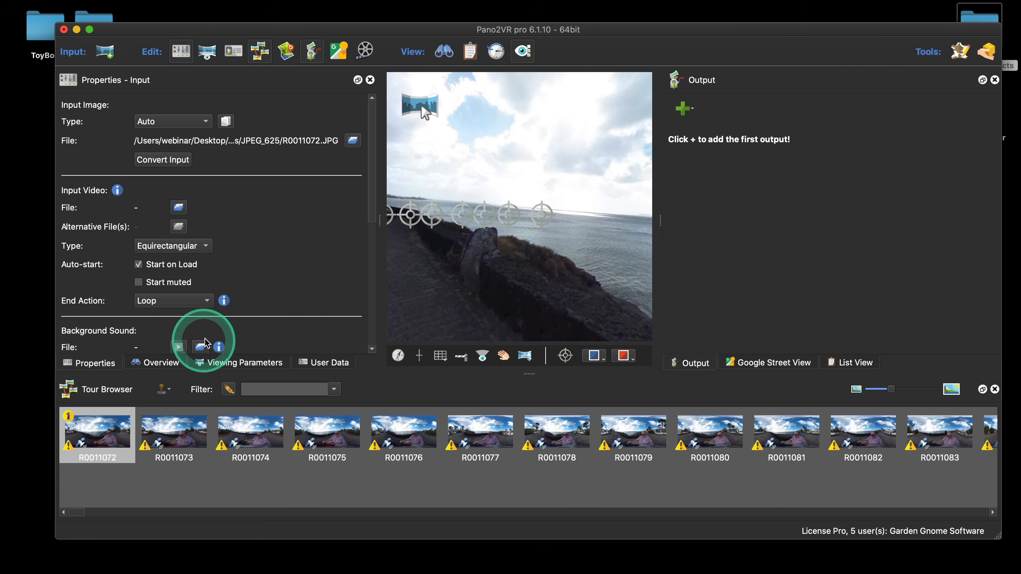
Review the tour's node and pixel information in the Overview and the panoramas' route on the world map
click(157, 364)
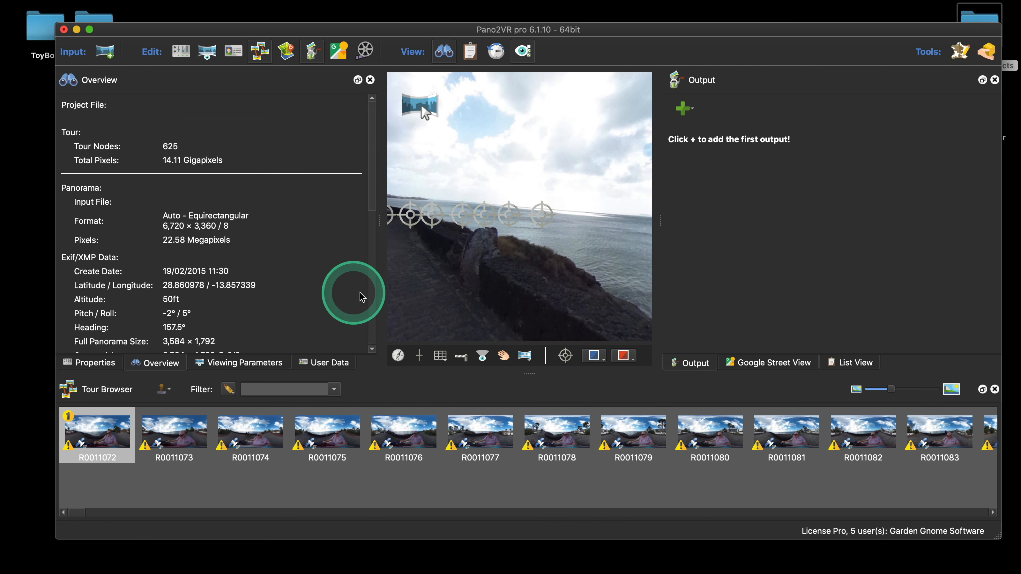
drag(448, 285, 502, 286)
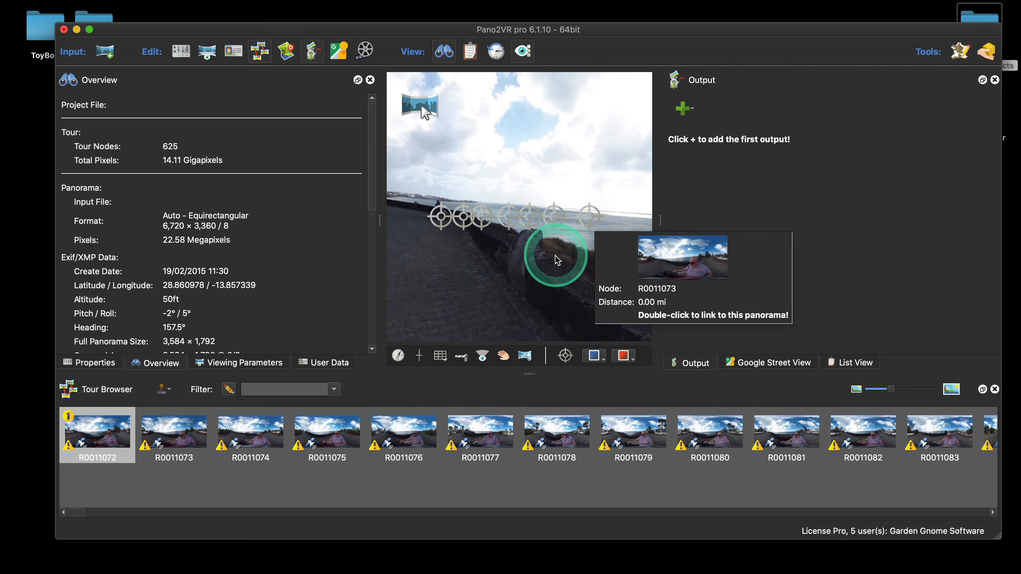
drag(457, 269, 555, 273)
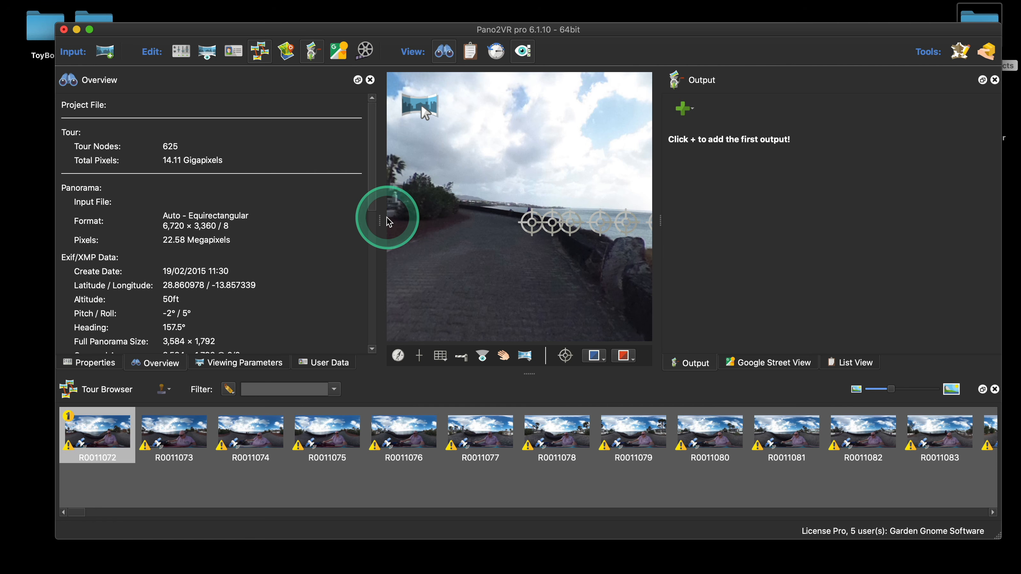
click(286, 51)
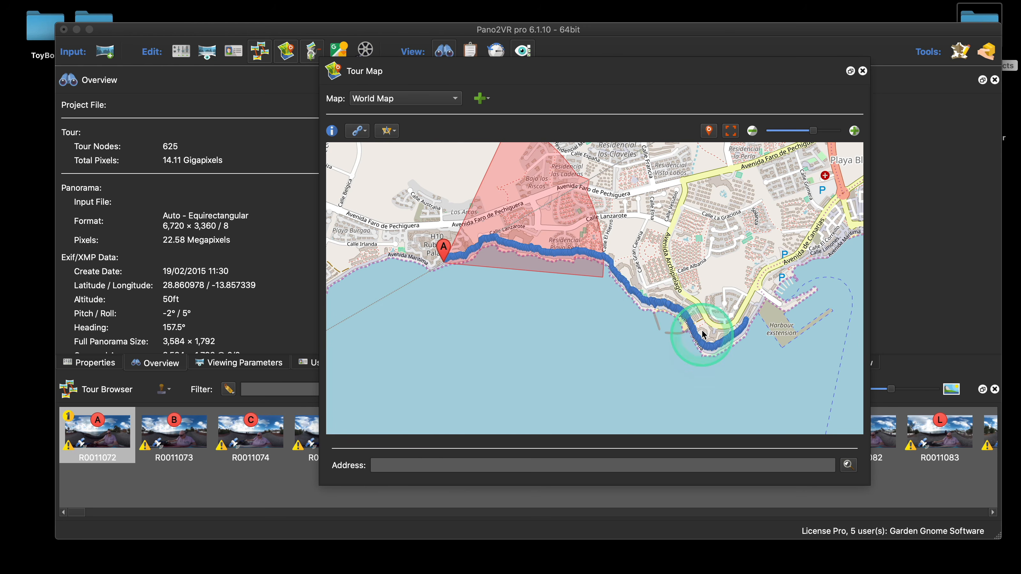
click(863, 71)
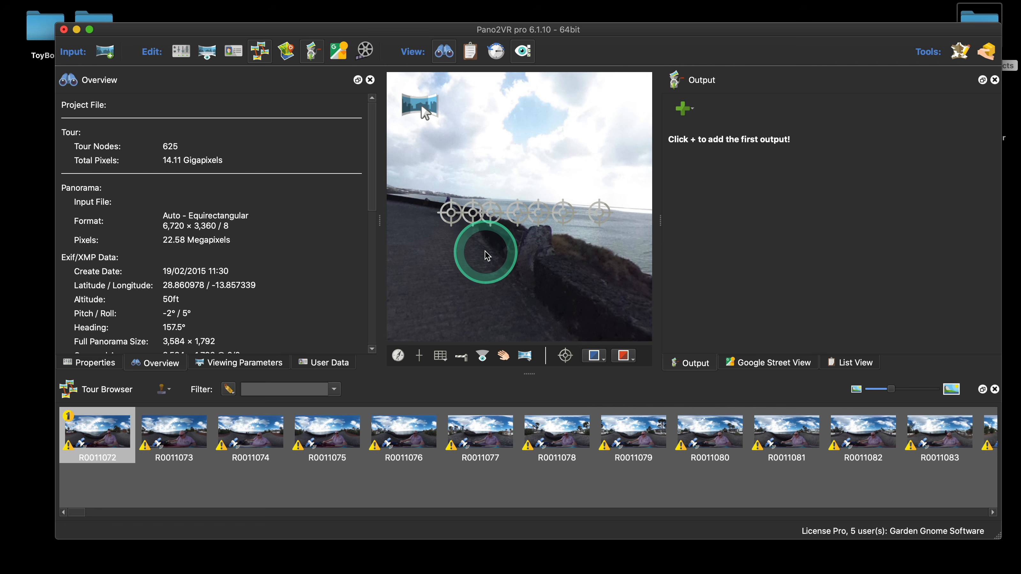
Examine the suggested link targets along the seawall in the R0011072 panorama, including their node names and distances
scroll(486, 252, up, 5)
drag(485, 253, 552, 263)
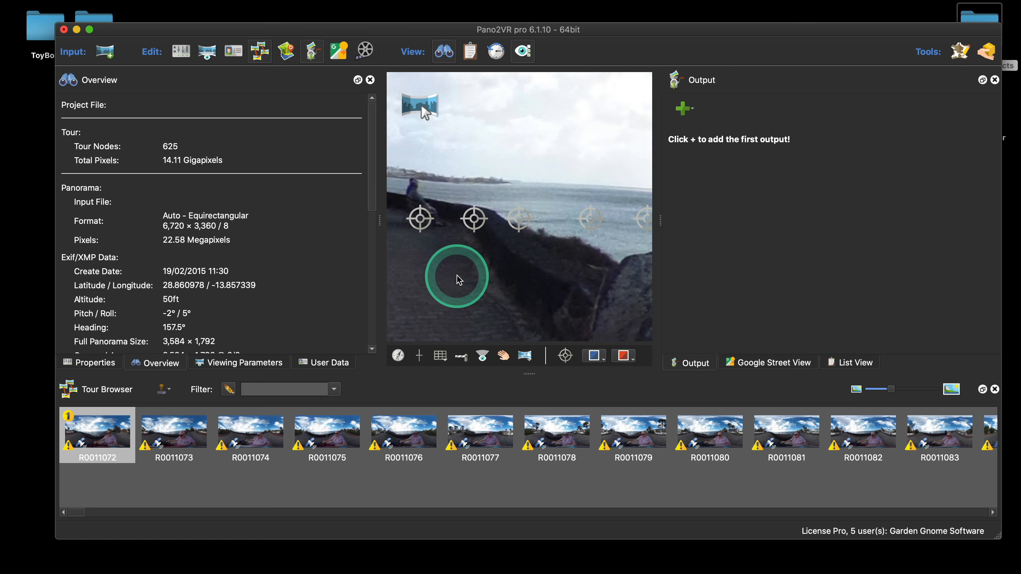
scroll(459, 280, down, 2)
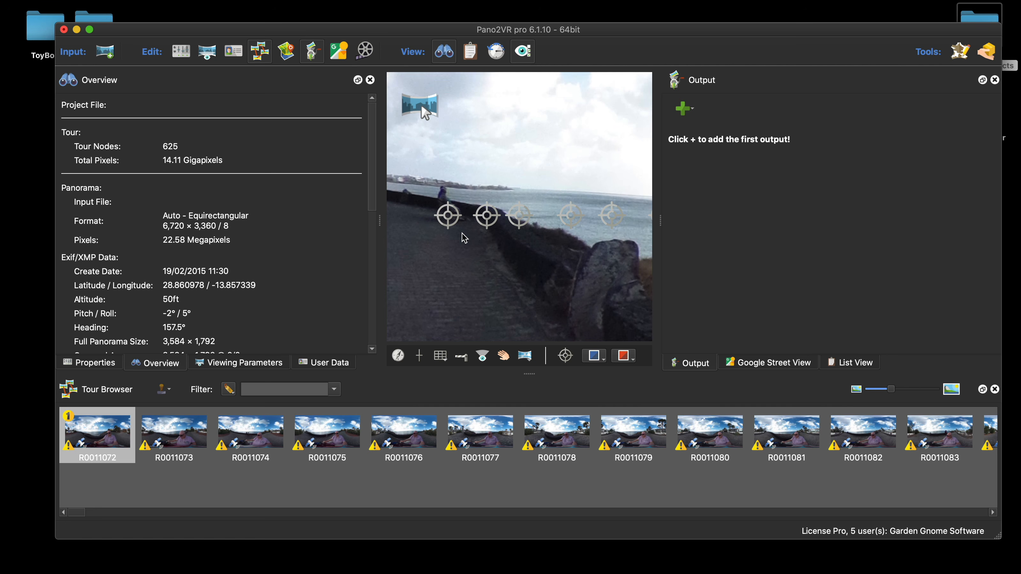
drag(464, 238, 509, 283)
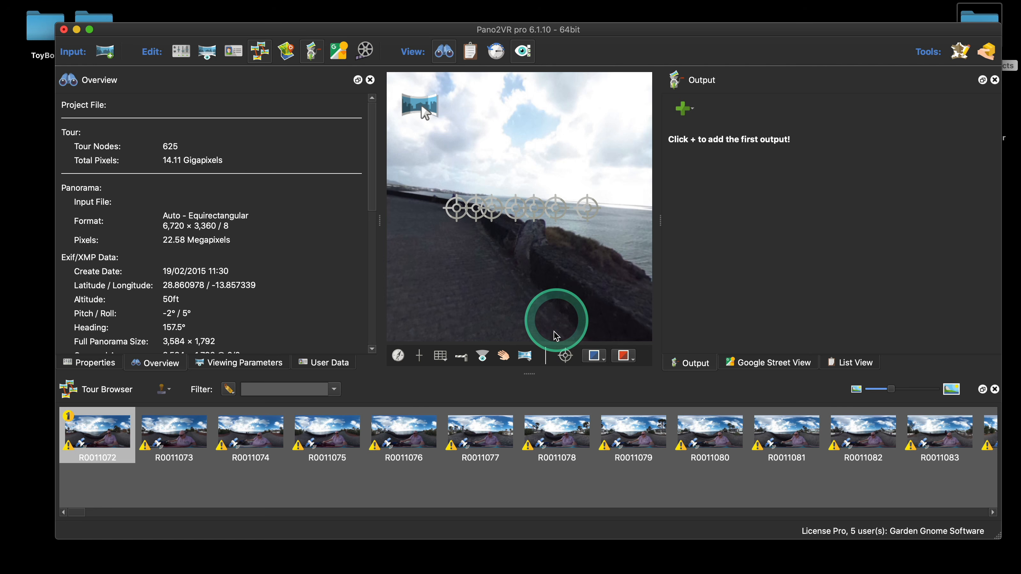
click(567, 357)
click(566, 357)
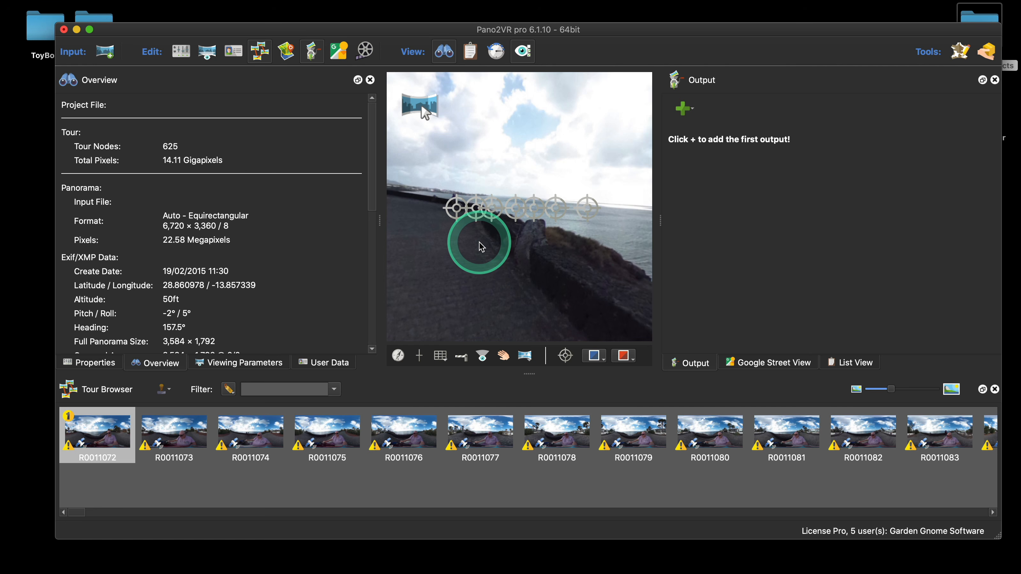
scroll(472, 249, up, 3)
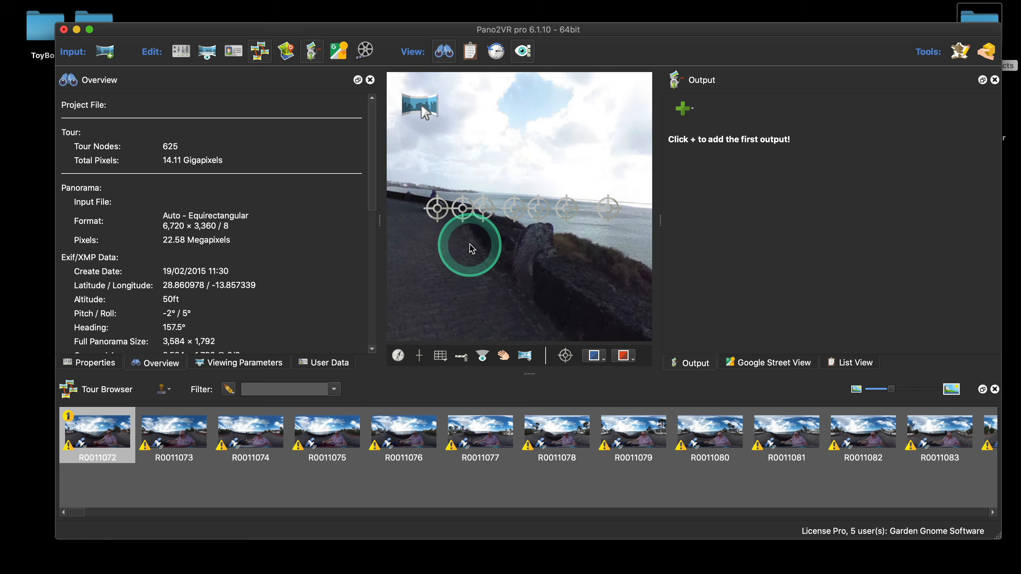
scroll(472, 249, down, 1)
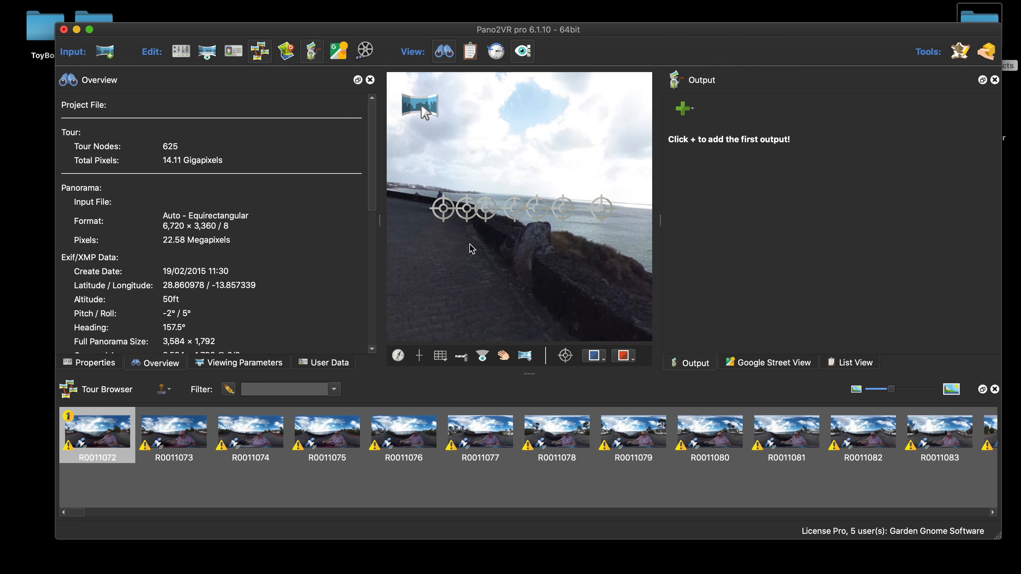
scroll(473, 243, up, 3)
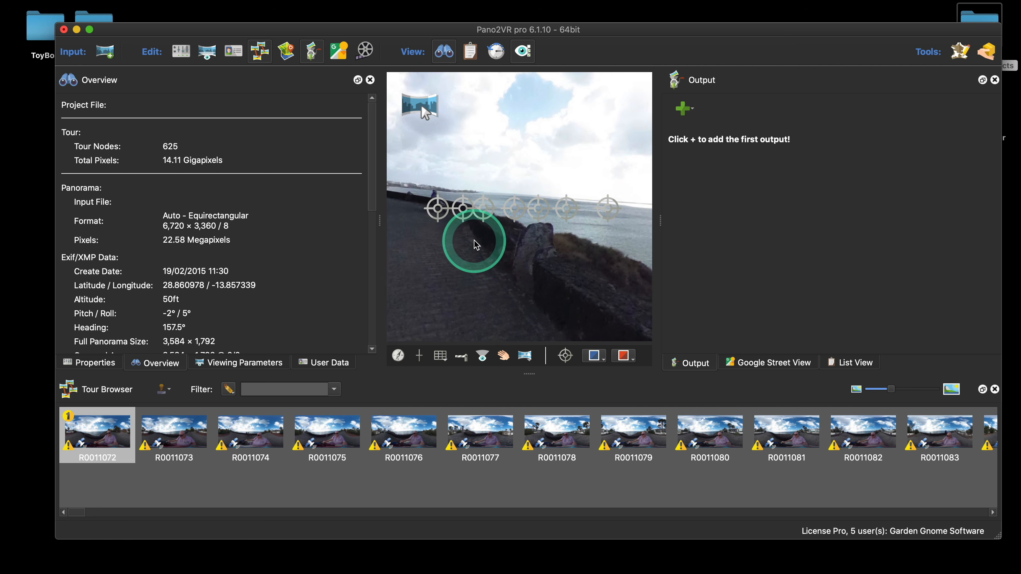
drag(476, 248, 438, 219)
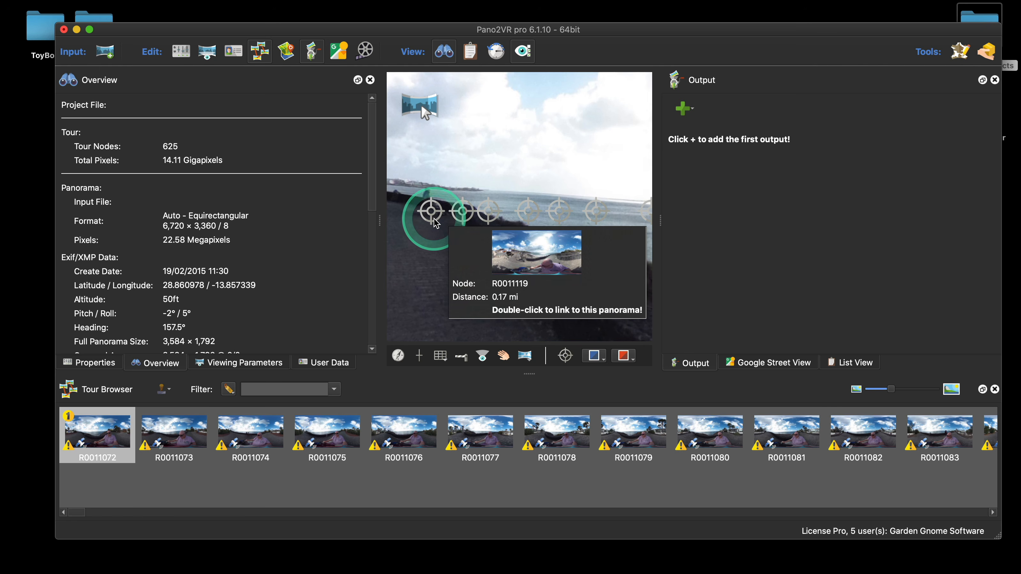
drag(509, 215, 471, 255)
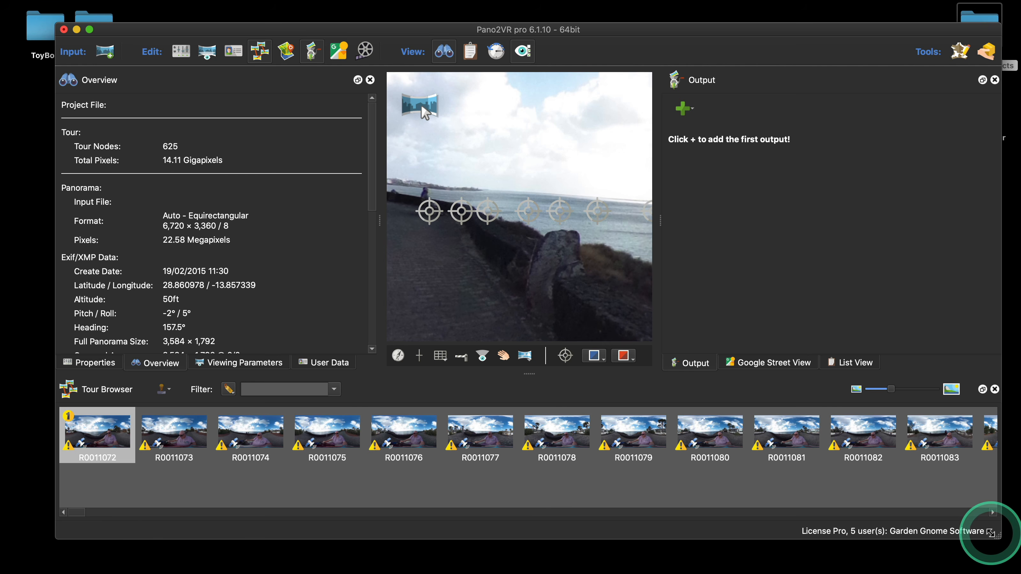
Show the input properties of R0011072 again and enlarge the panorama viewer by reducing the Tour Browser's height
key(alt+1)
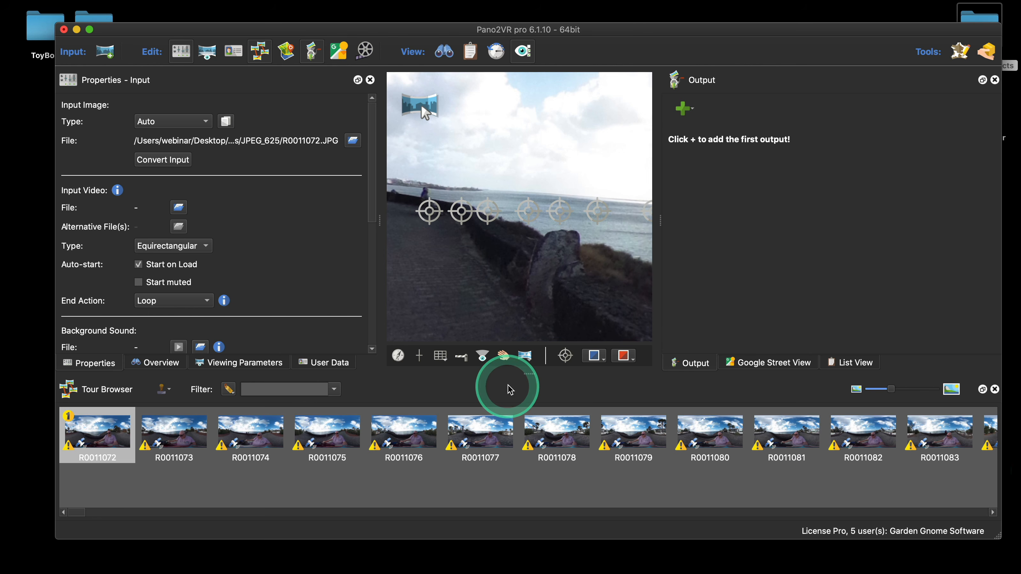
drag(525, 373, 524, 400)
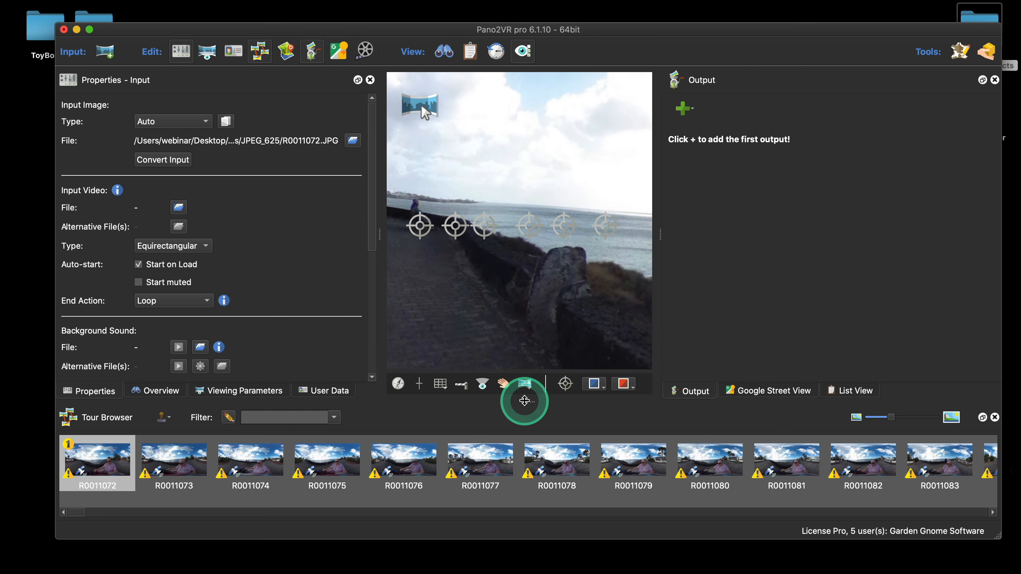
mouse_move(78, 512)
mouse_down()
mouse_move(438, 514)
mouse_move(73, 511)
mouse_up()
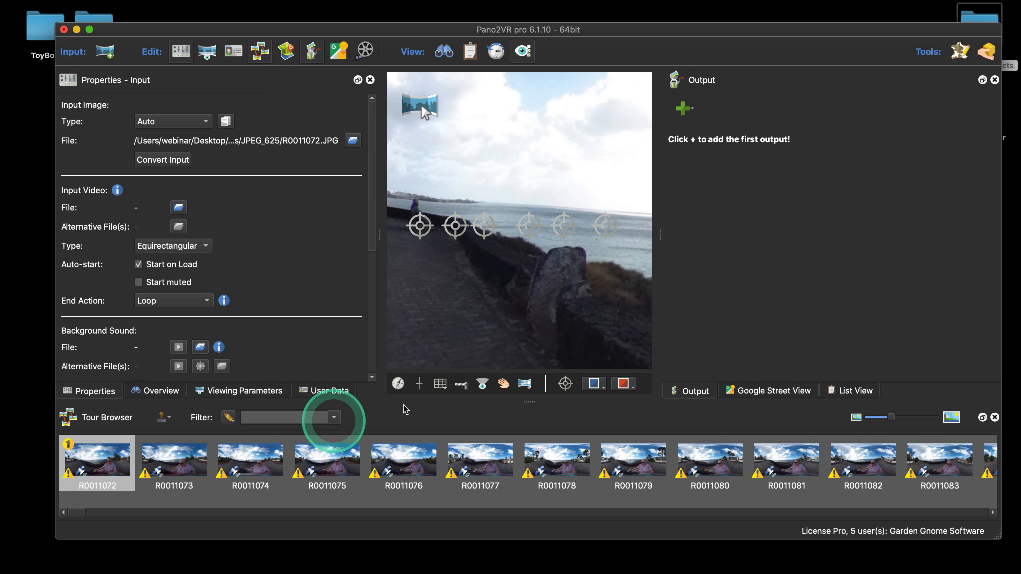
Enlarge the Tour Browser to two rows of thumbnails and view the details of node R0011293
drag(529, 400, 529, 362)
drag(1008, 427, 992, 440)
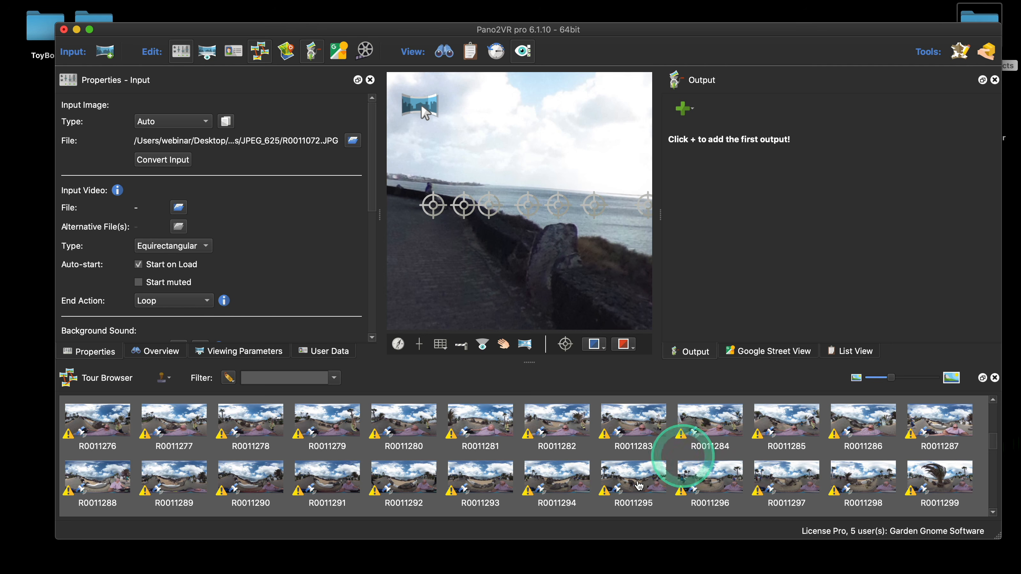
mouse_move(517, 475)
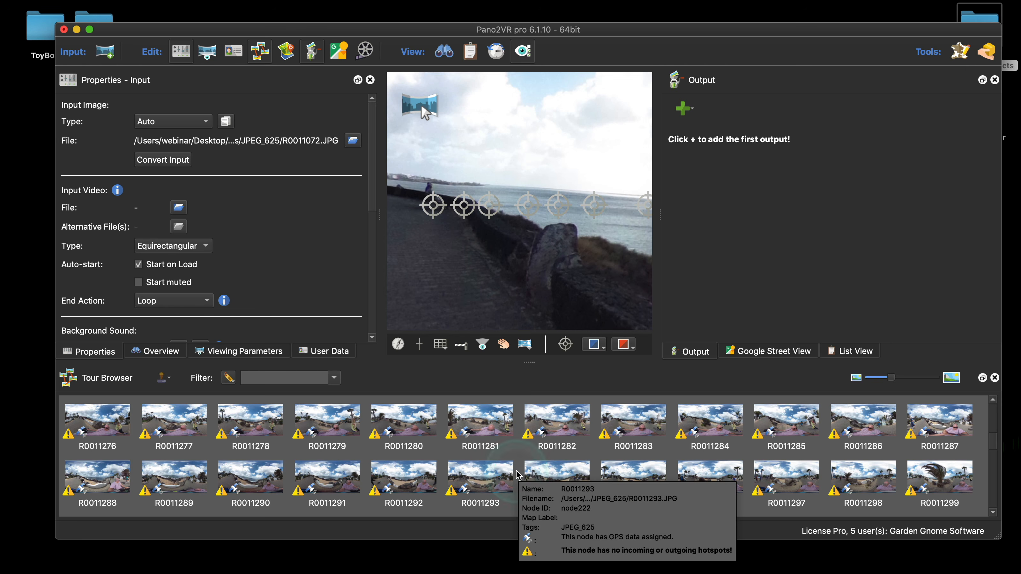
click(532, 500)
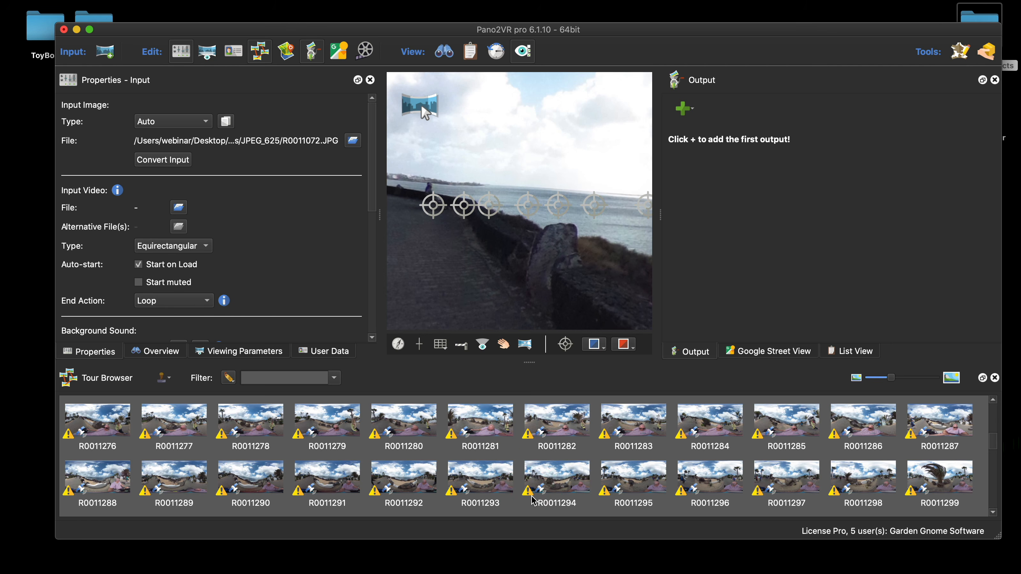
Select nodes R0011281, R0011282 and R0011283 individually and extend the selection as a continuous range to R0011296
super+click(483, 417)
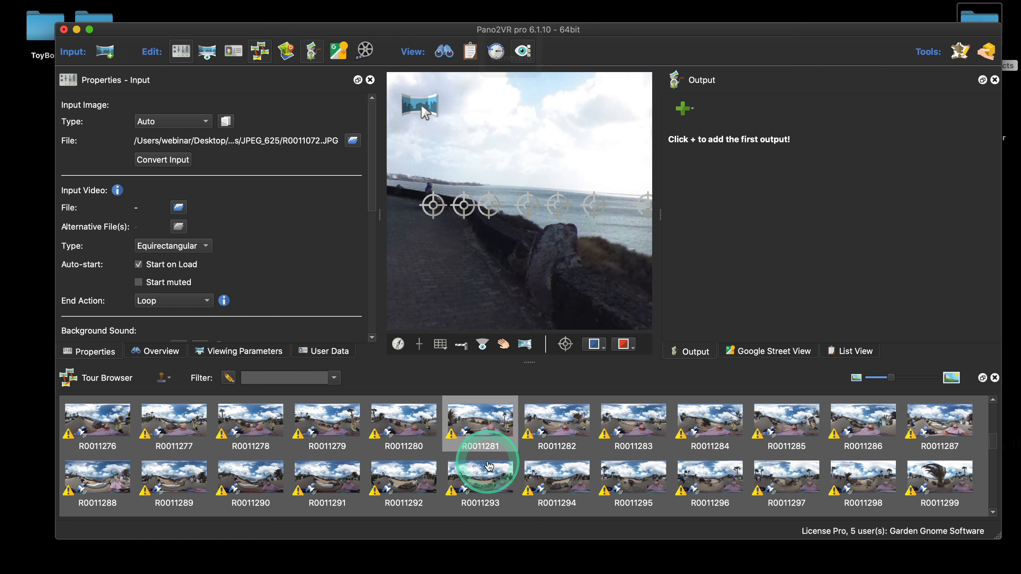
super+click(555, 435)
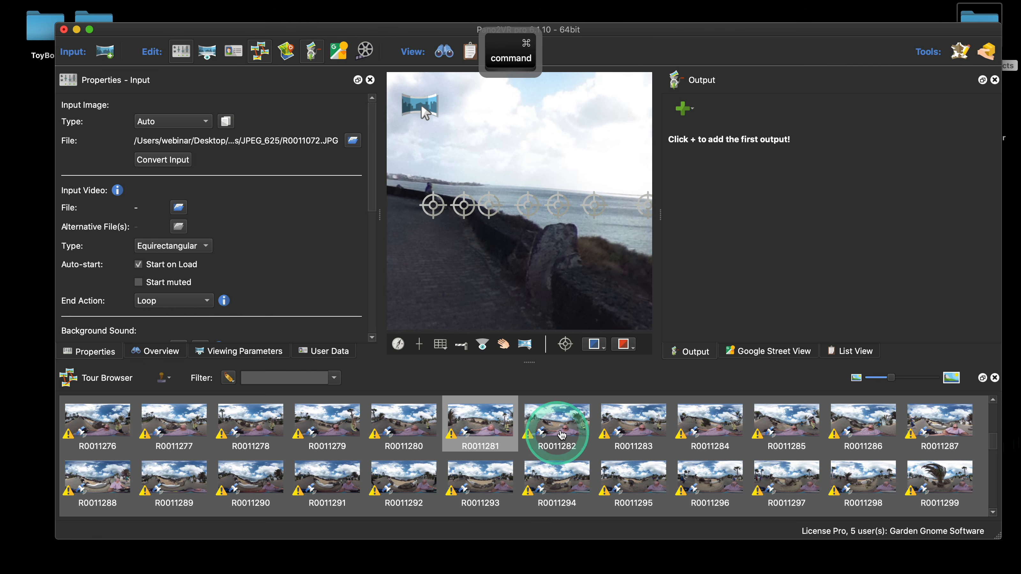
super+click(621, 434)
super+click(720, 440)
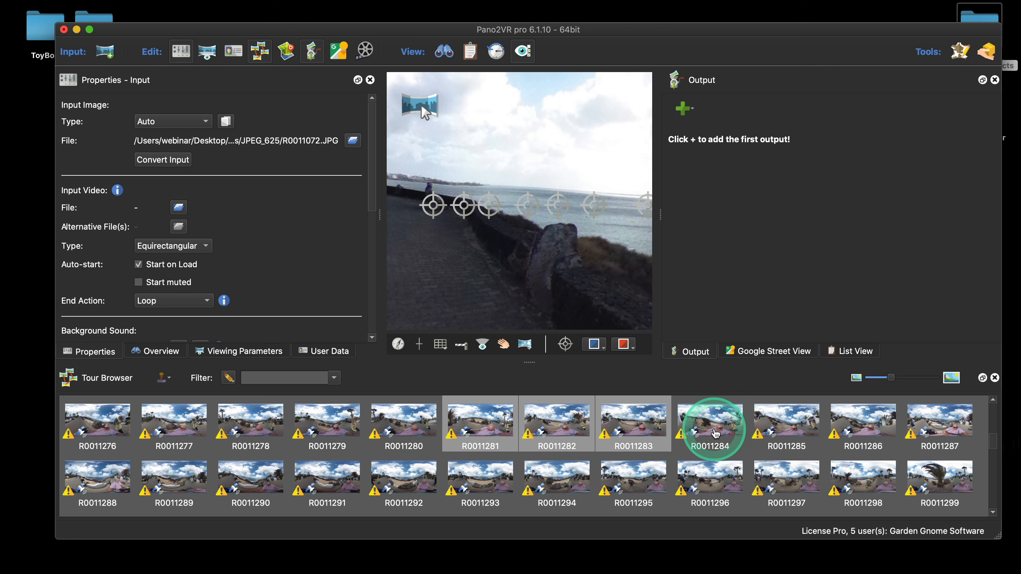
mouse_move(715, 433)
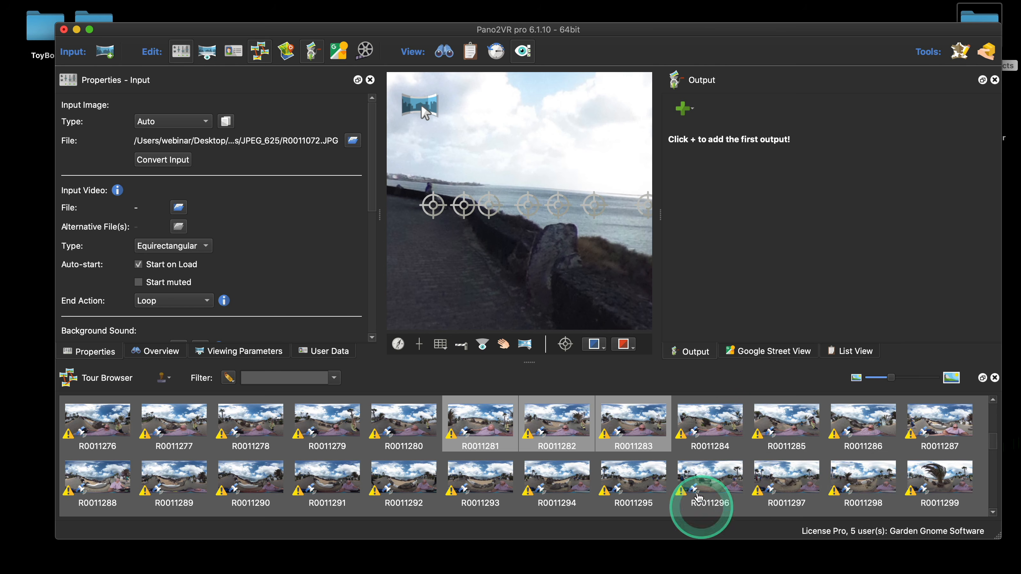
shift+click(705, 480)
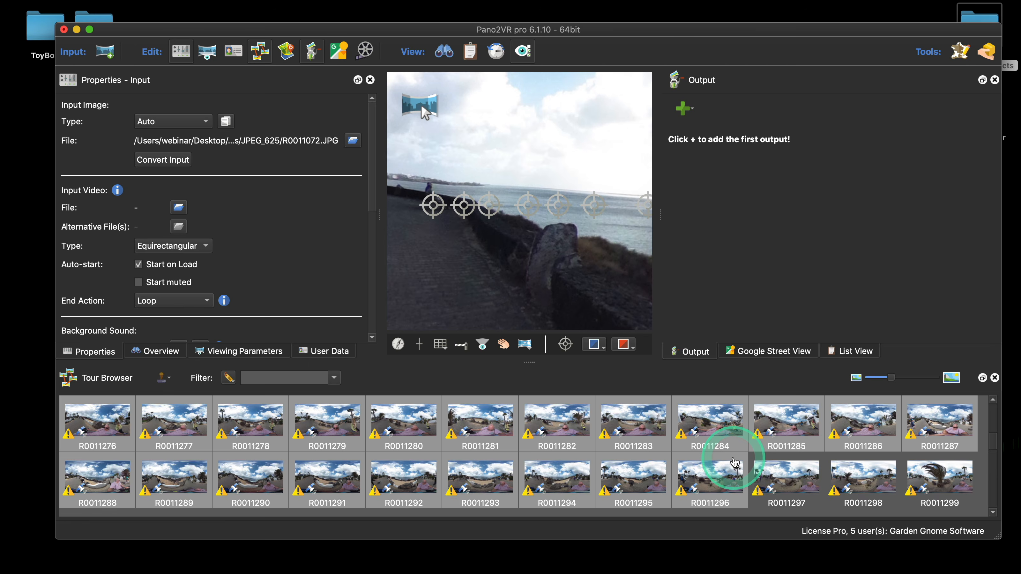
Select the range of nodes from R0011072 to R0011077 at the start of the tour
scroll(724, 456, up, 10)
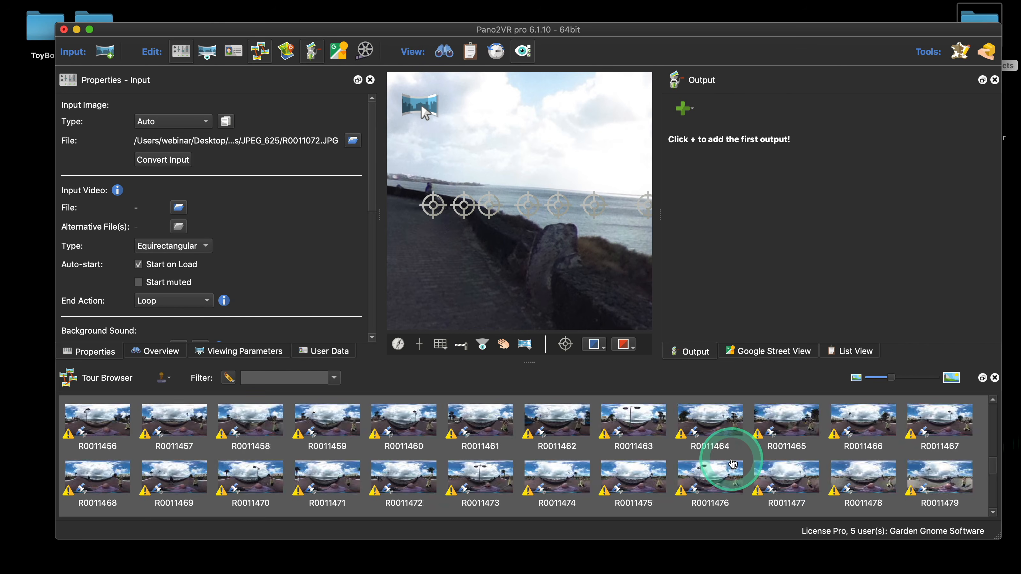
click(390, 443)
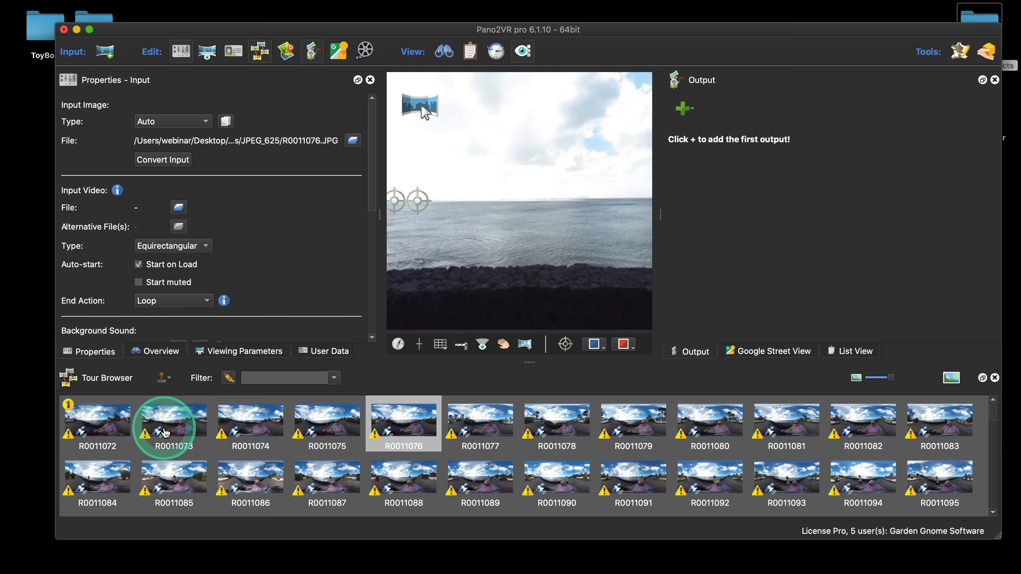
click(121, 423)
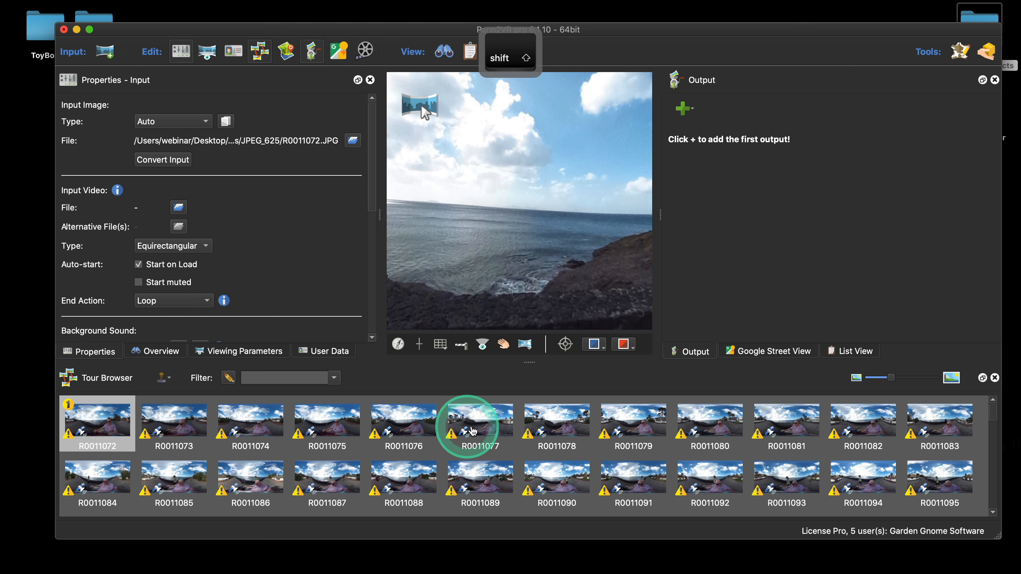
shift+click(477, 418)
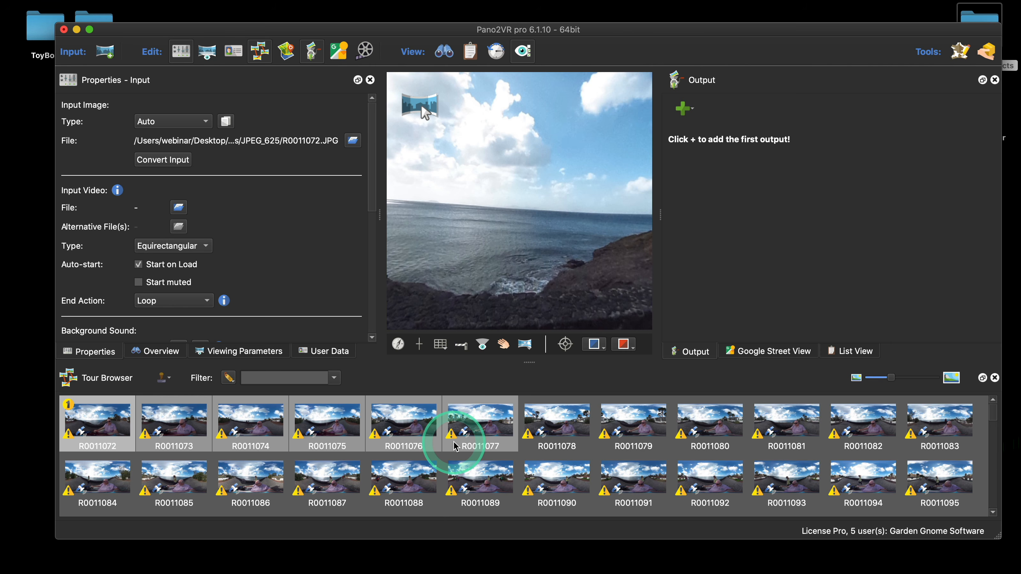
mouse_move(455, 446)
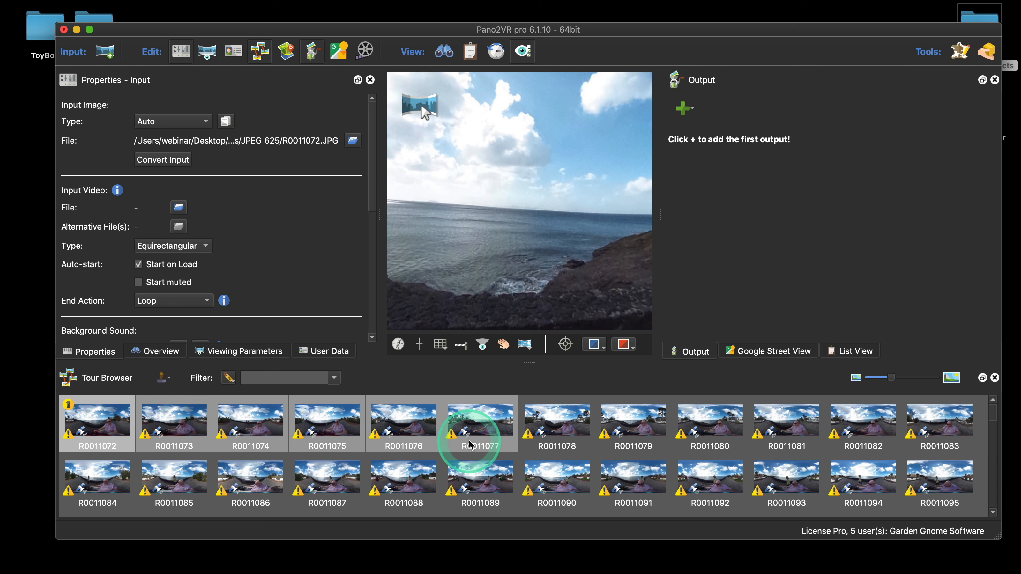
click(421, 557)
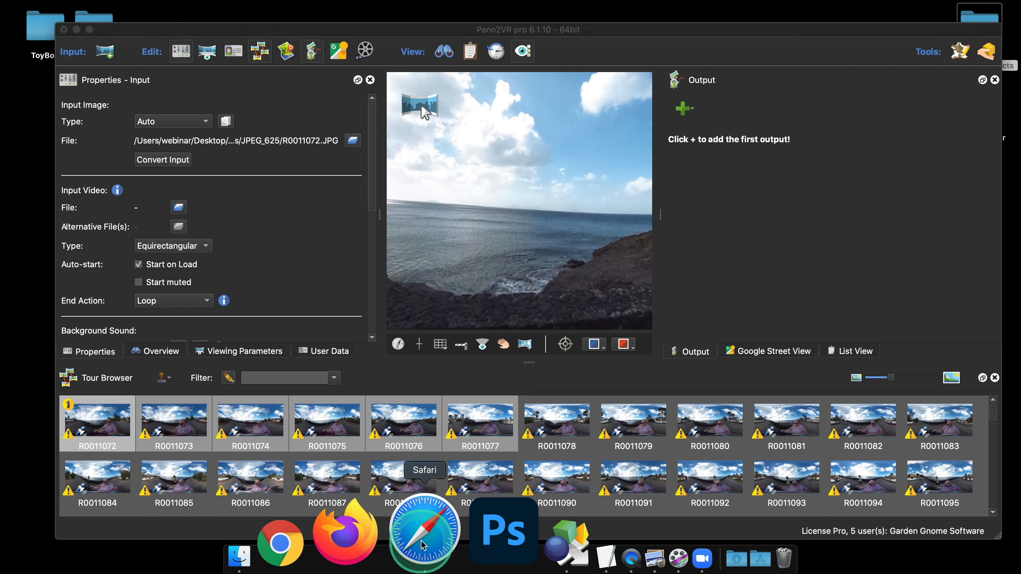
click(488, 157)
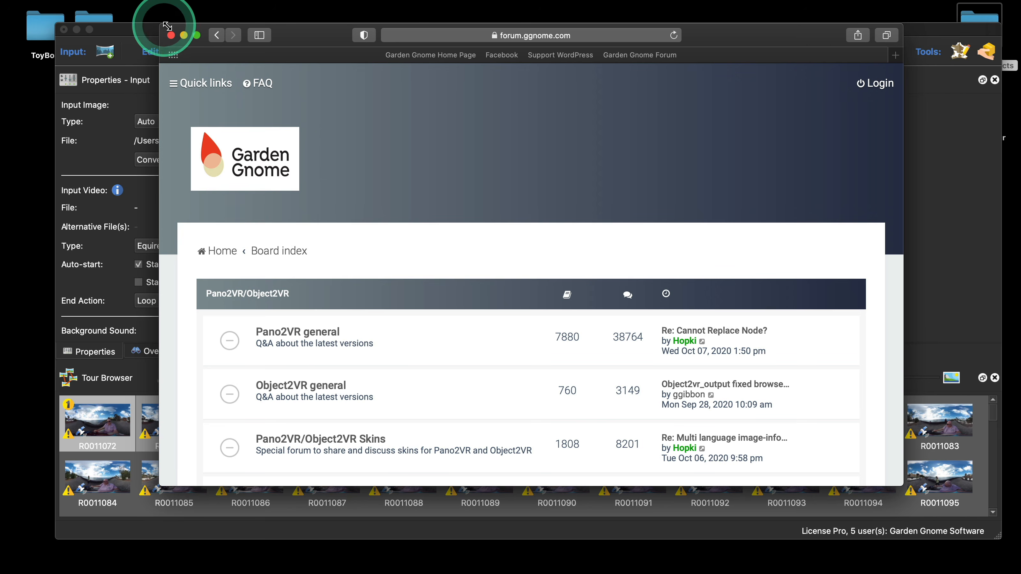
click(172, 36)
Switch to Safari and open the Pano2VR product page on the Garden Gnome website
mouse_move(520, 563)
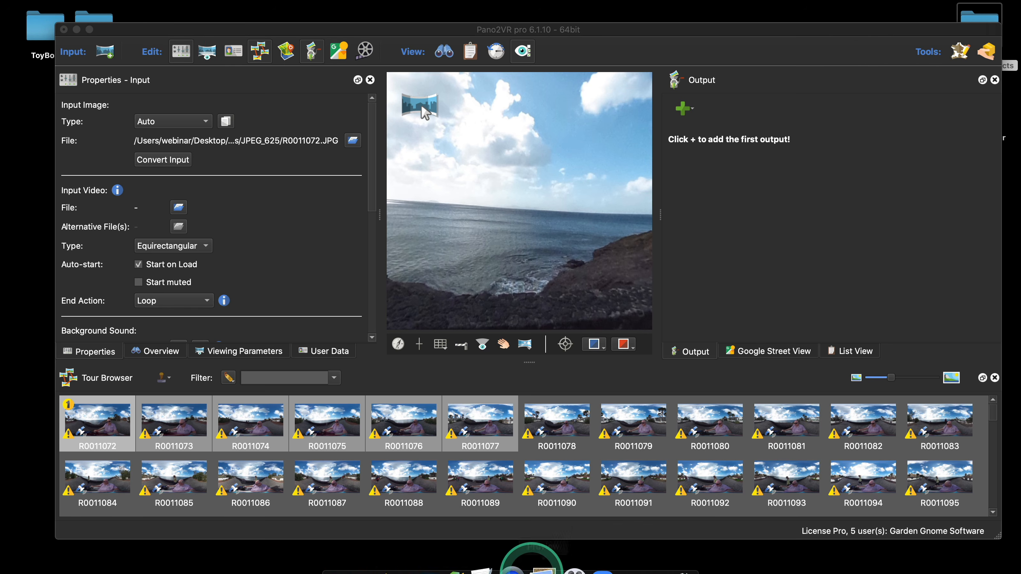
click(421, 538)
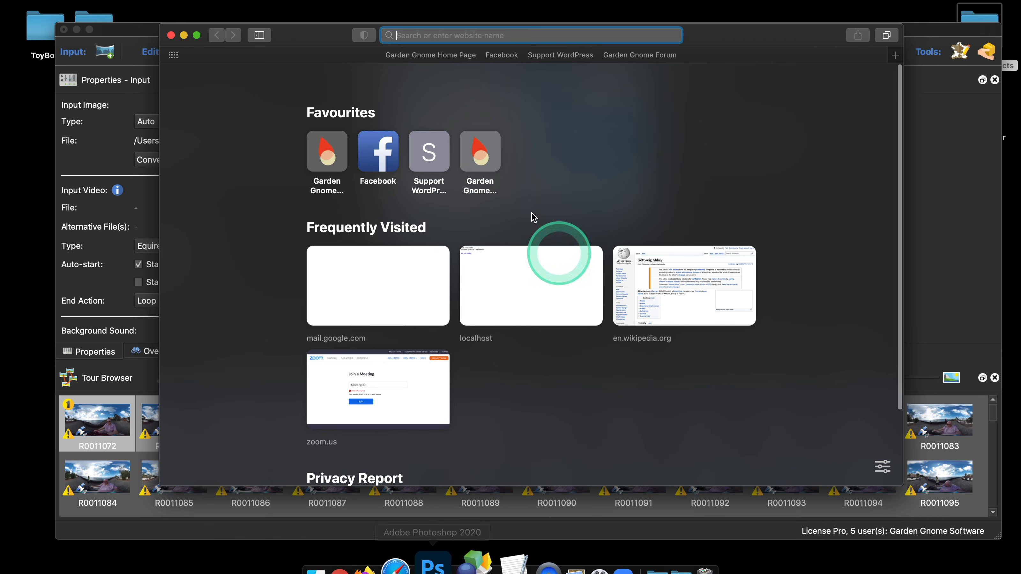
click(329, 153)
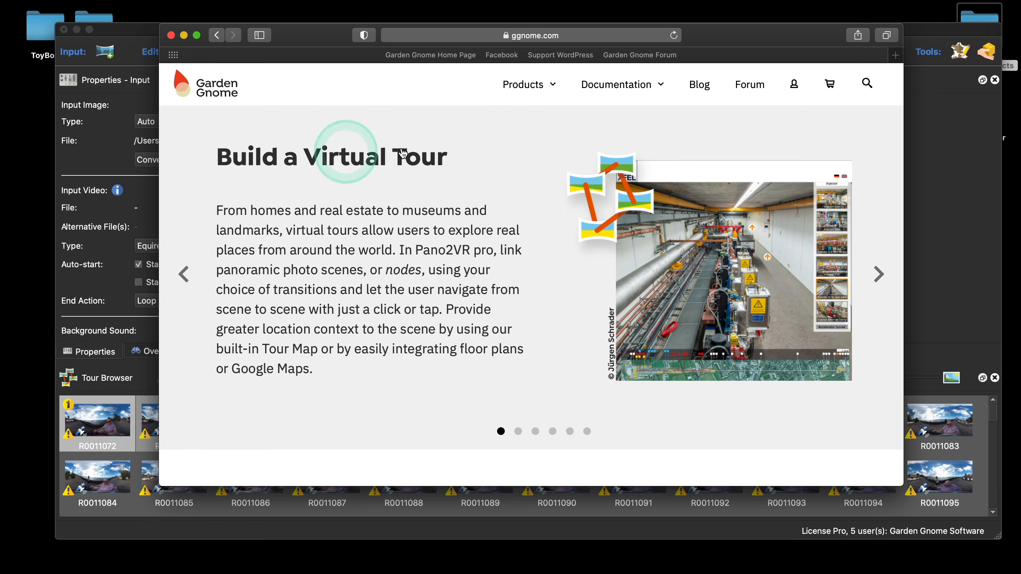
click(534, 86)
click(530, 114)
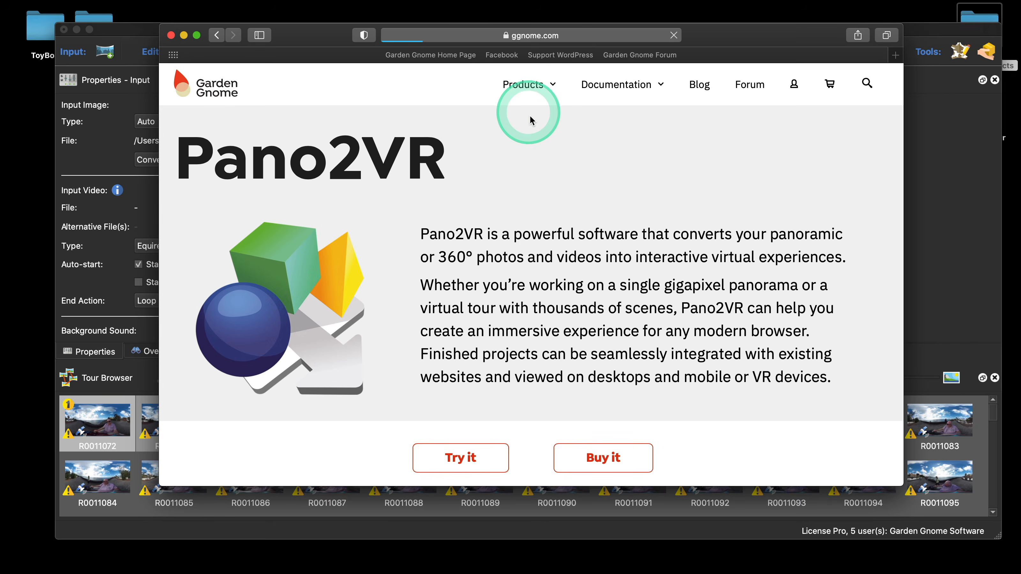
Find the Flat Gigapixel Image example among the Pano2VR samples and open it
scroll(559, 211, down, 15)
scroll(561, 216, down, 20)
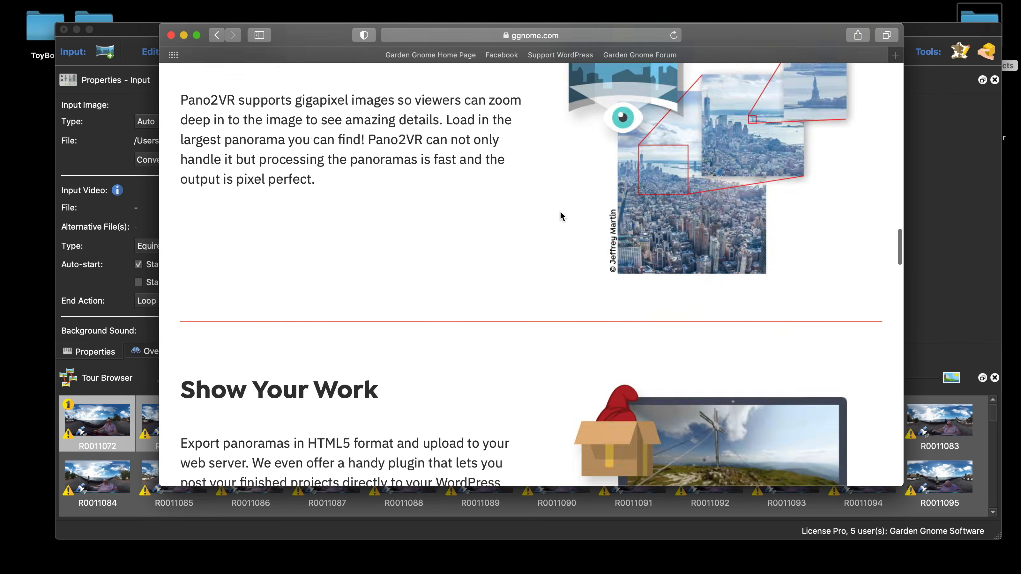
scroll(561, 216, down, 10)
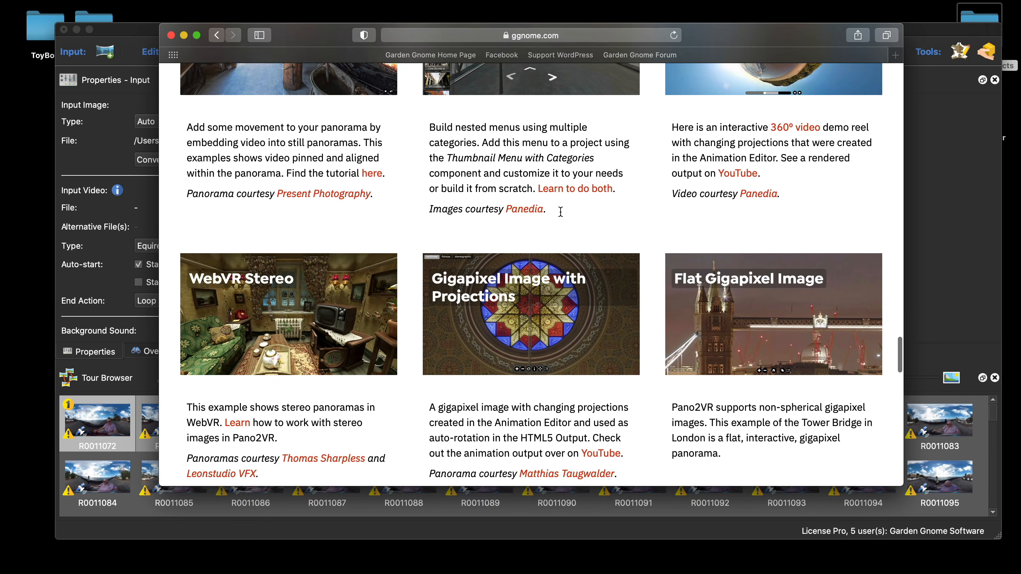
click(780, 286)
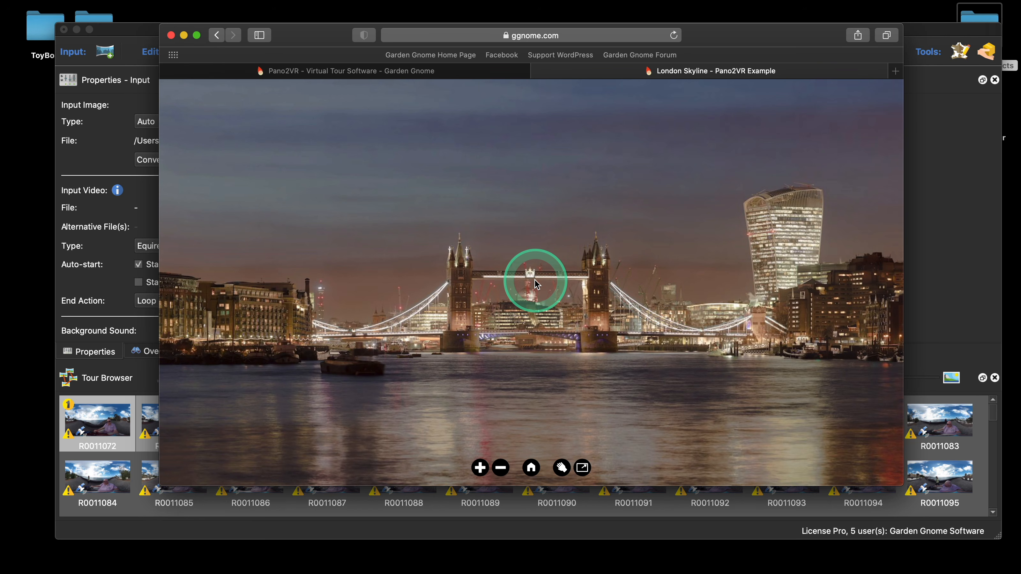
Examine the London Skyline gigapixel image, inspecting the people in the tall glass tower up close before restoring the wide Tower Bridge view
drag(541, 451, 558, 301)
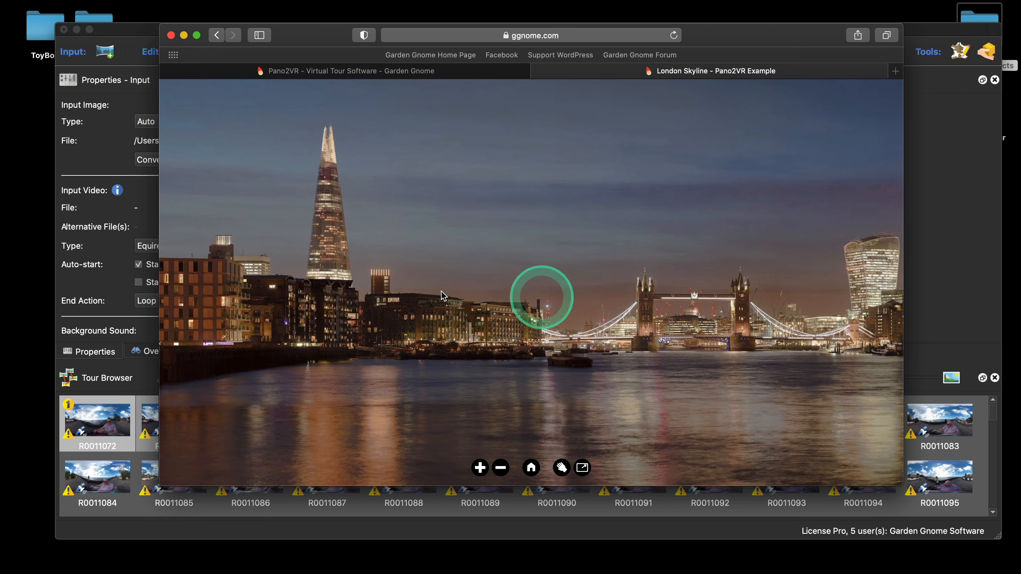
drag(470, 315, 371, 244)
scroll(445, 229, up, 4)
drag(370, 241, 430, 292)
scroll(393, 232, up, 3)
drag(394, 233, 498, 277)
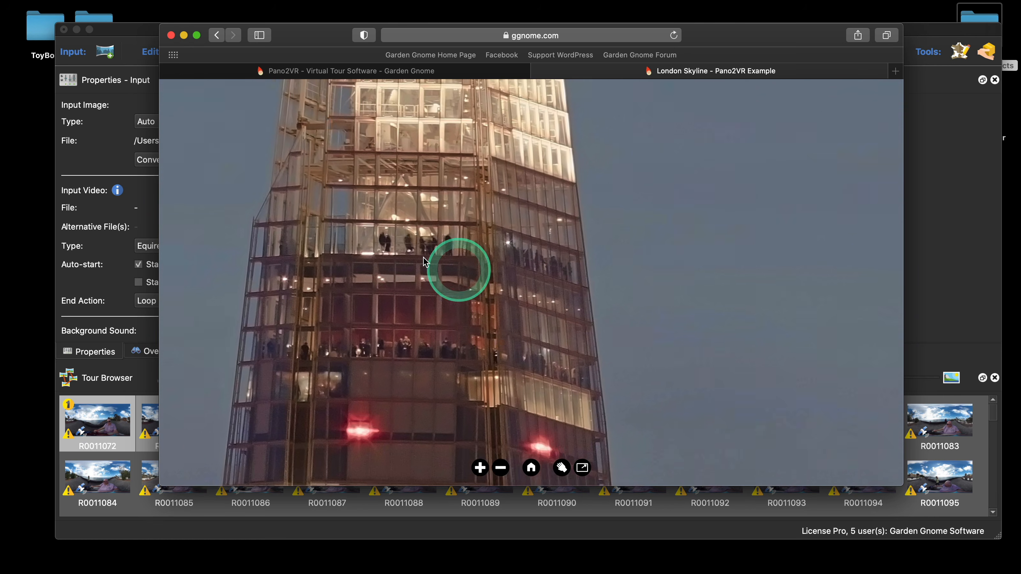
scroll(426, 259, up, 2)
click(531, 467)
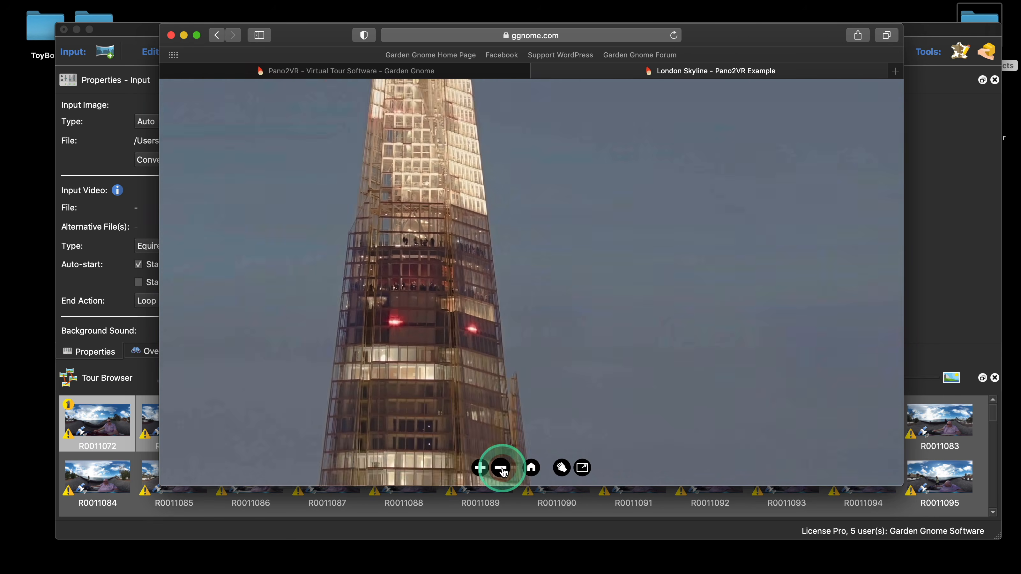
drag(677, 343, 562, 333)
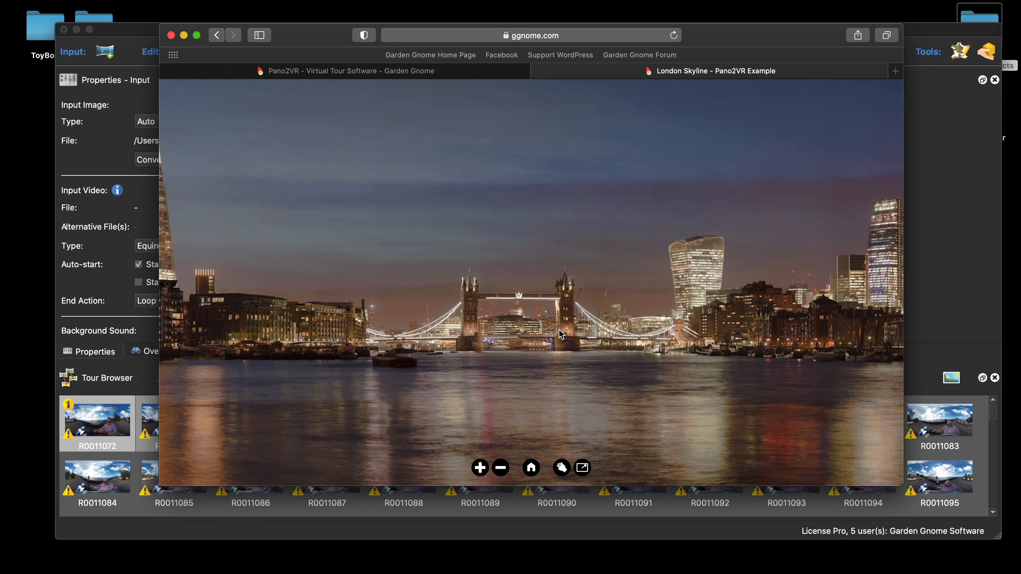
Close the Safari window with the skyline example and the Pano2VR window holding the large tour
click(170, 35)
drag(251, 32, 249, 21)
drag(470, 152, 536, 199)
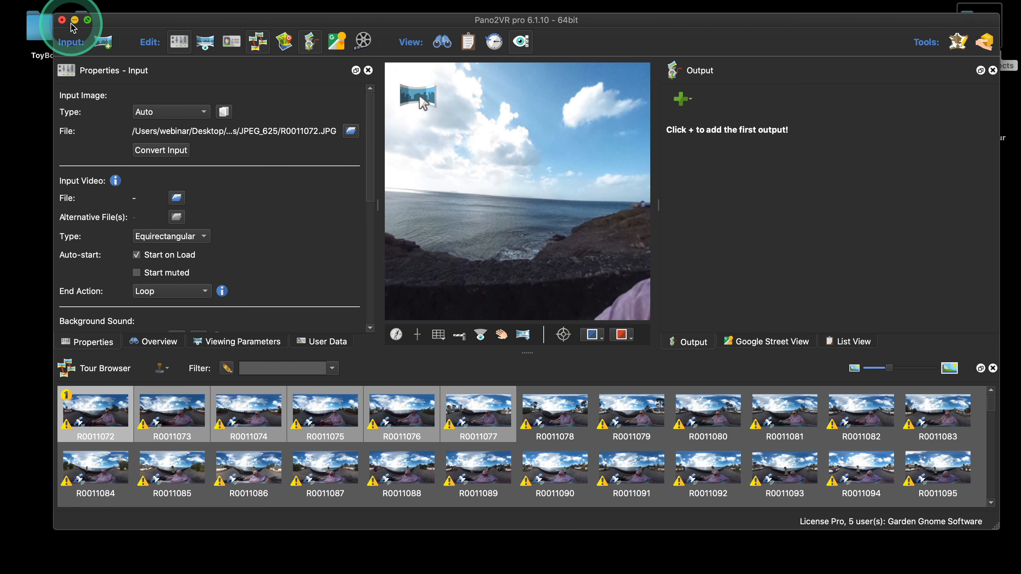
click(61, 20)
click(476, 283)
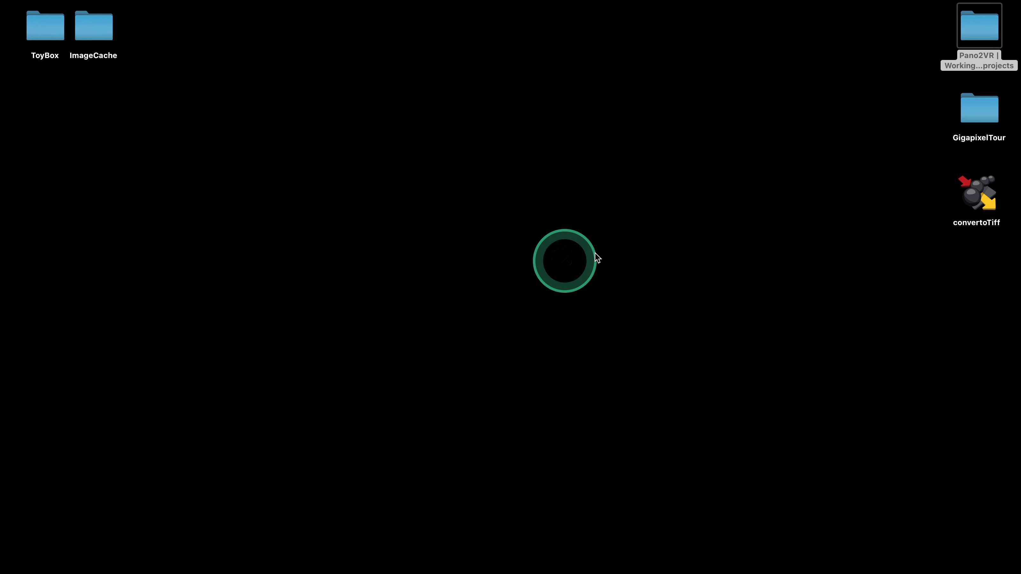
Start a new Pano2VR project and import panoramas R0011682 to R0011686 from the JPEG_625 folder
double_click(970, 32)
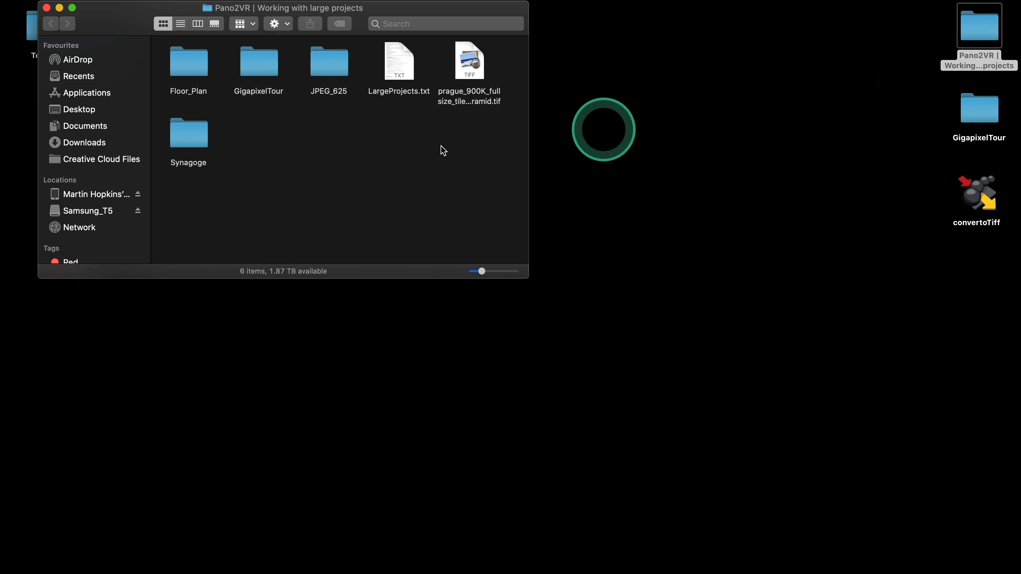
double_click(329, 72)
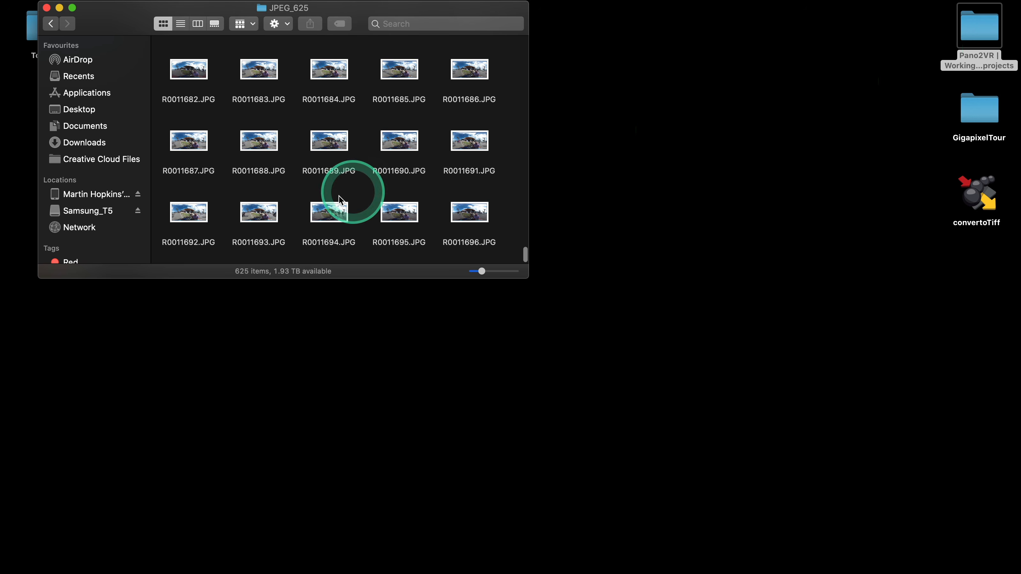
mouse_move(498, 569)
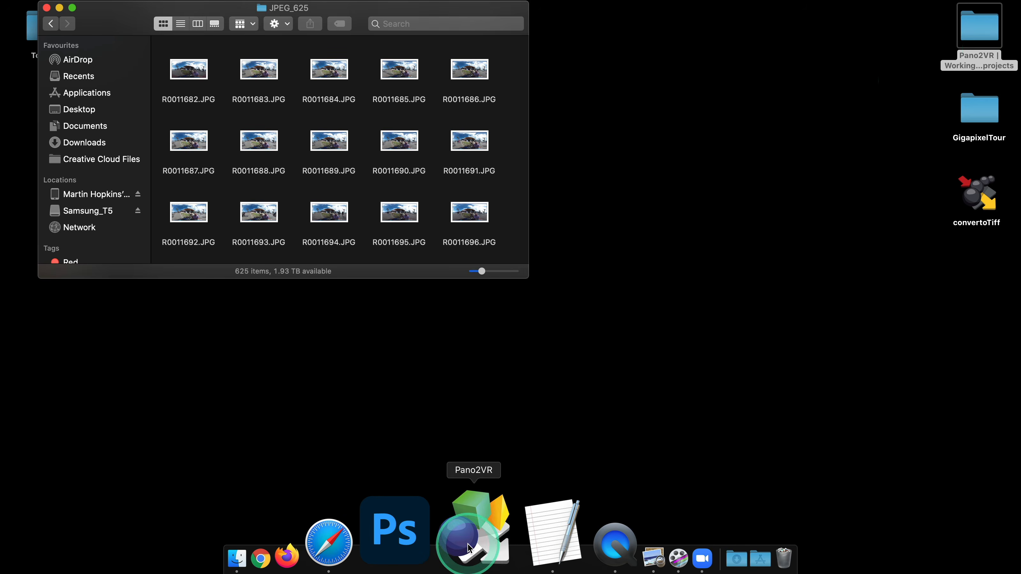
click(469, 546)
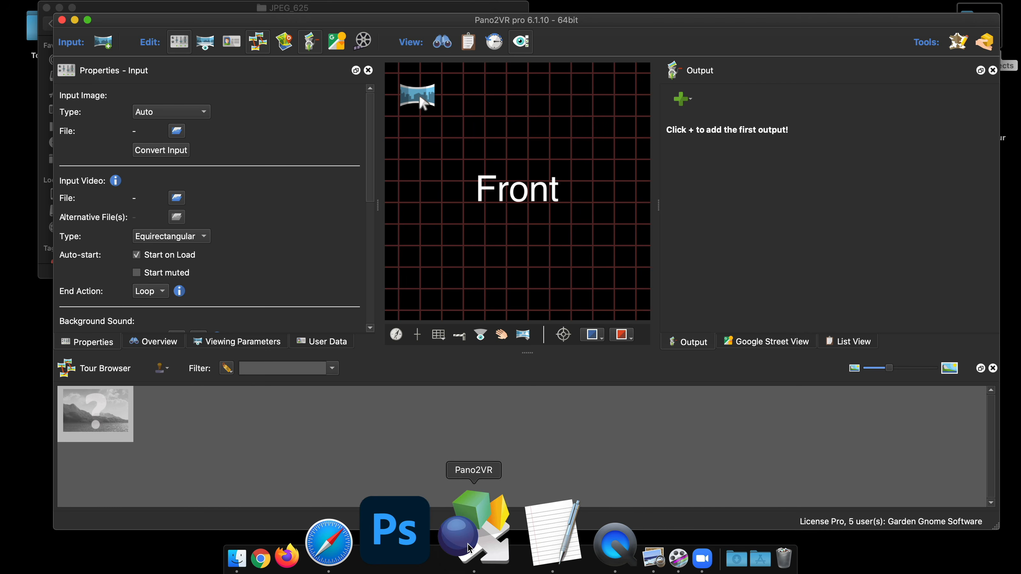
drag(422, 22, 416, 145)
drag(164, 50, 537, 299)
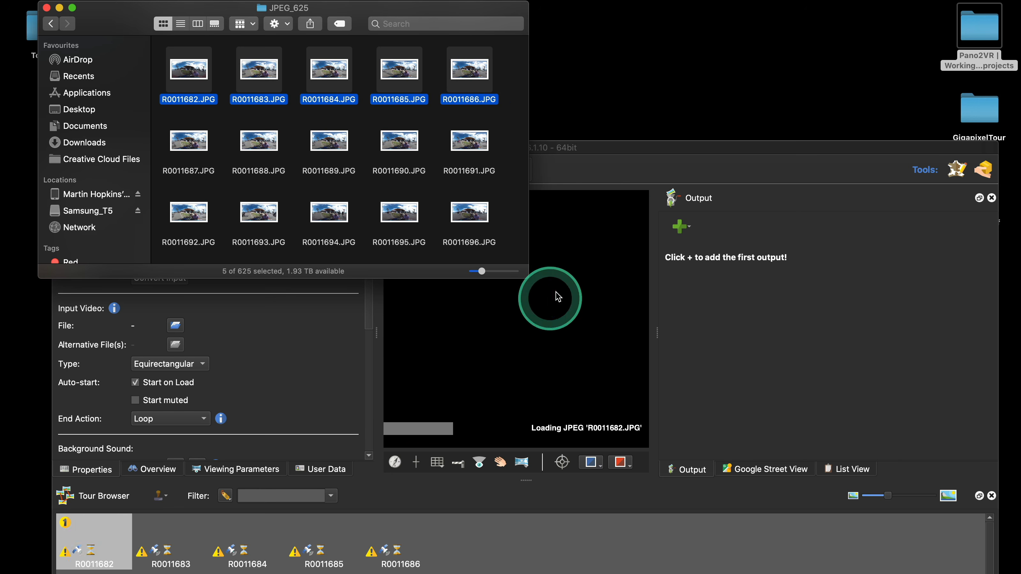
Add an HTML5 output to the tour and generate it, saving the project as JPEG_625 in the JPEG_625 folder
drag(654, 150, 641, 19)
click(667, 95)
click(675, 108)
click(724, 233)
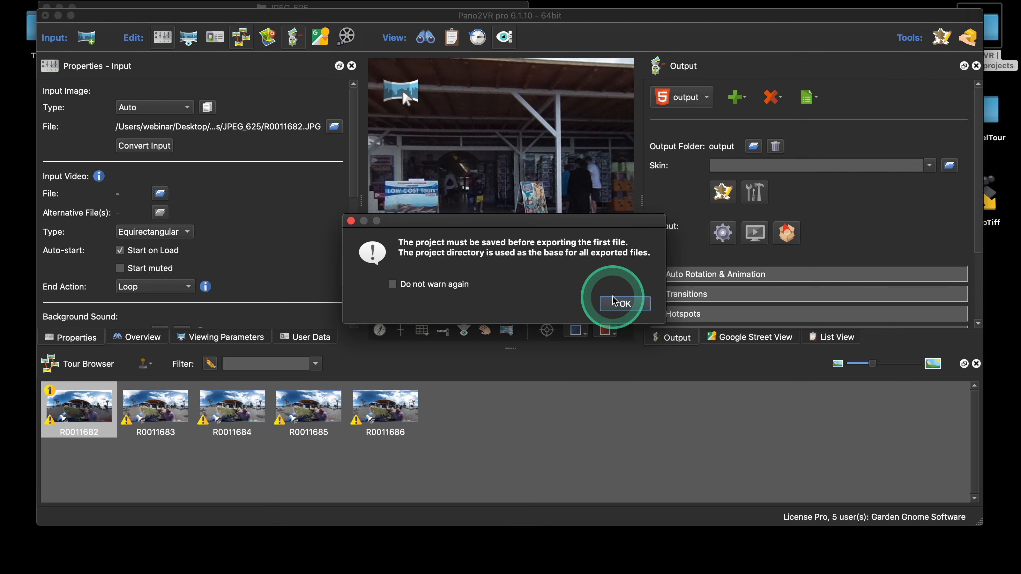
click(614, 300)
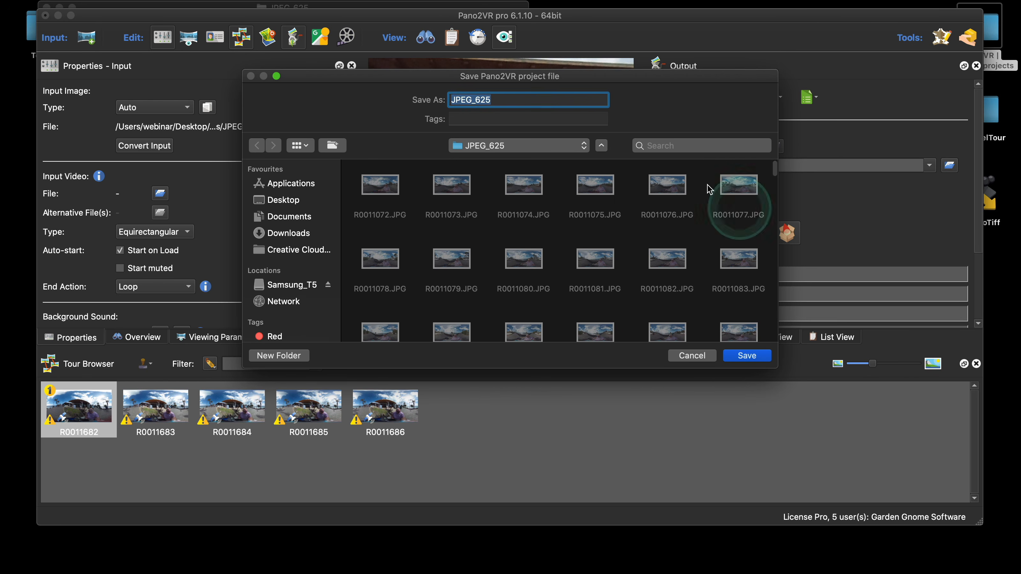
click(735, 355)
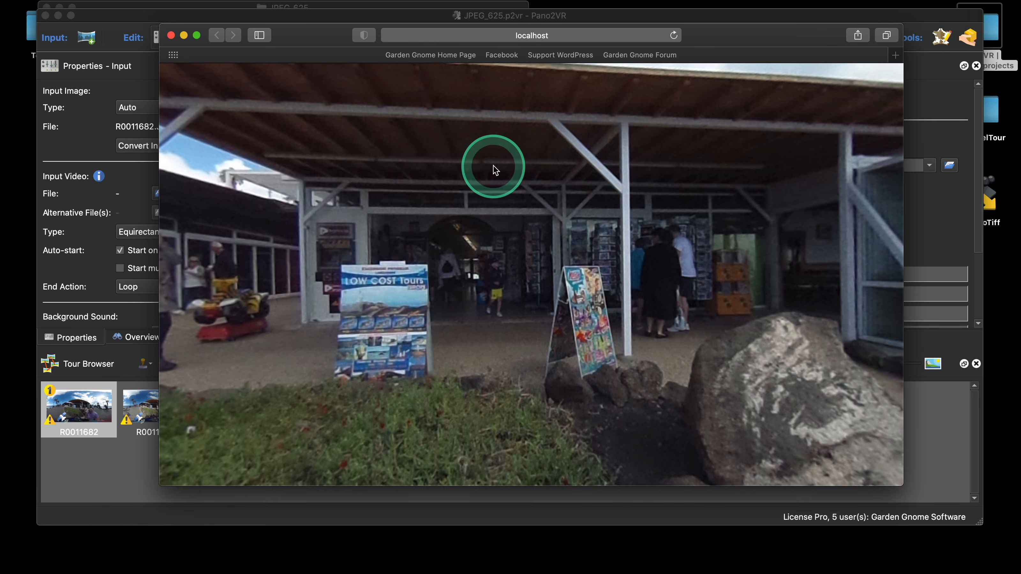
Look around the exported panorama in the browser, generate the output once more for another look, and close the browser preview
drag(495, 170, 506, 230)
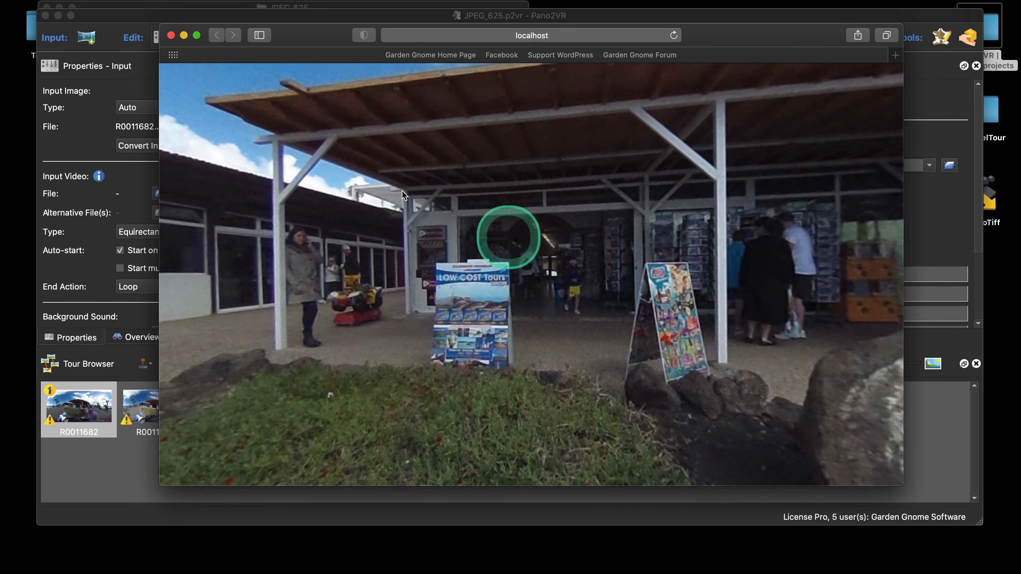
click(170, 36)
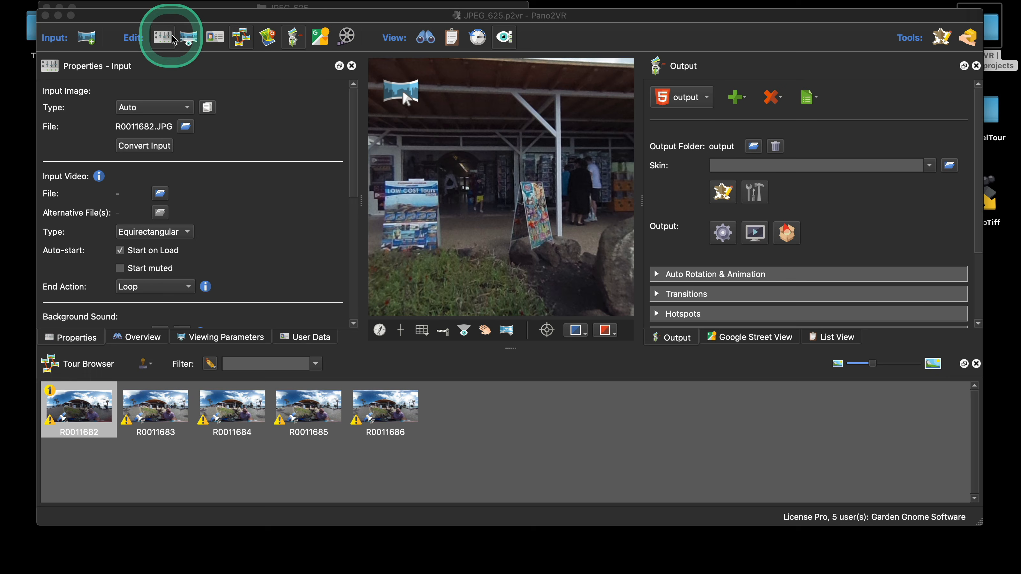
click(722, 234)
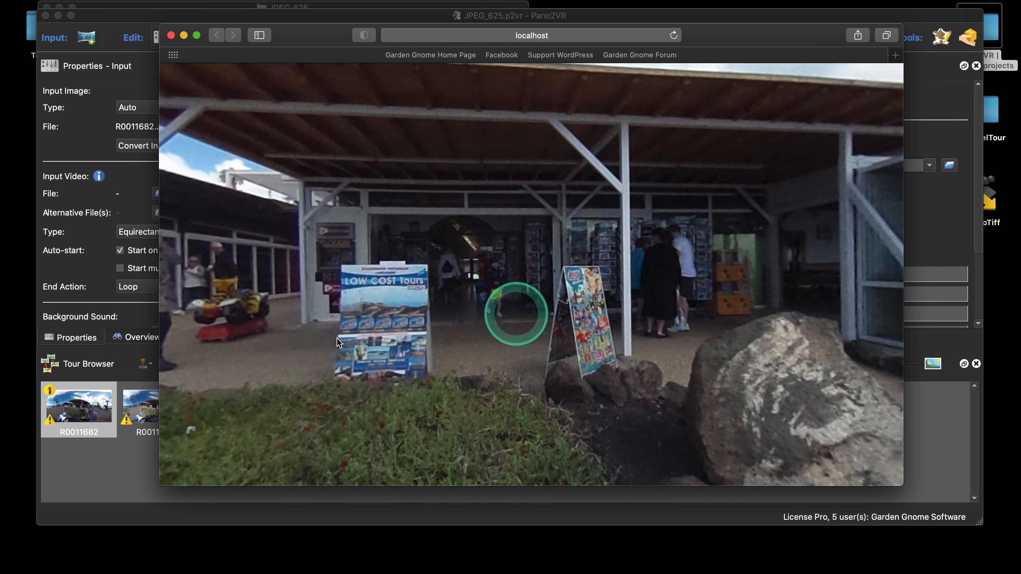
click(171, 35)
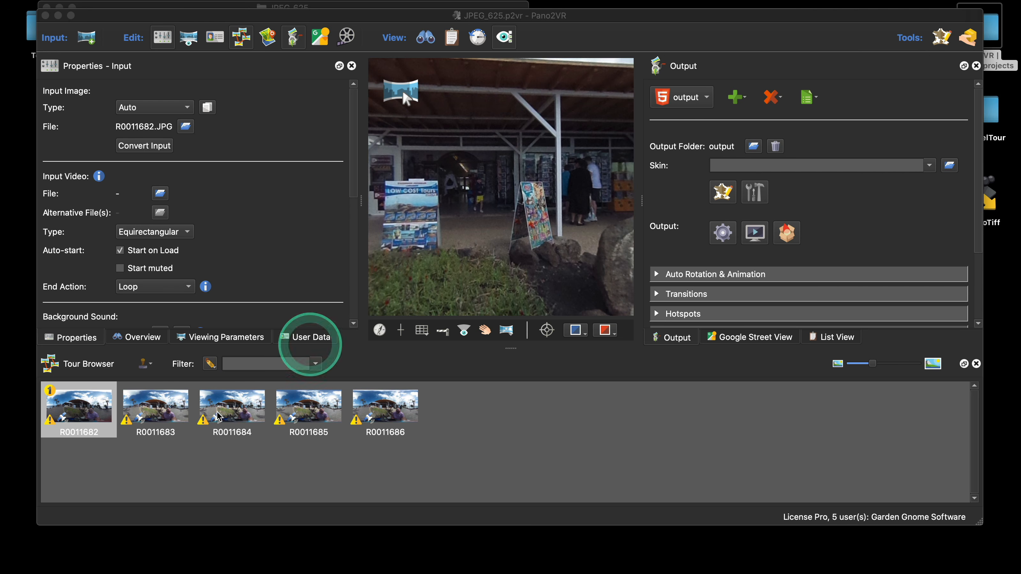
Add a patch over the shop entrance in node R0011684 and set its type to Blurred Cover
click(232, 406)
click(400, 91)
click(394, 137)
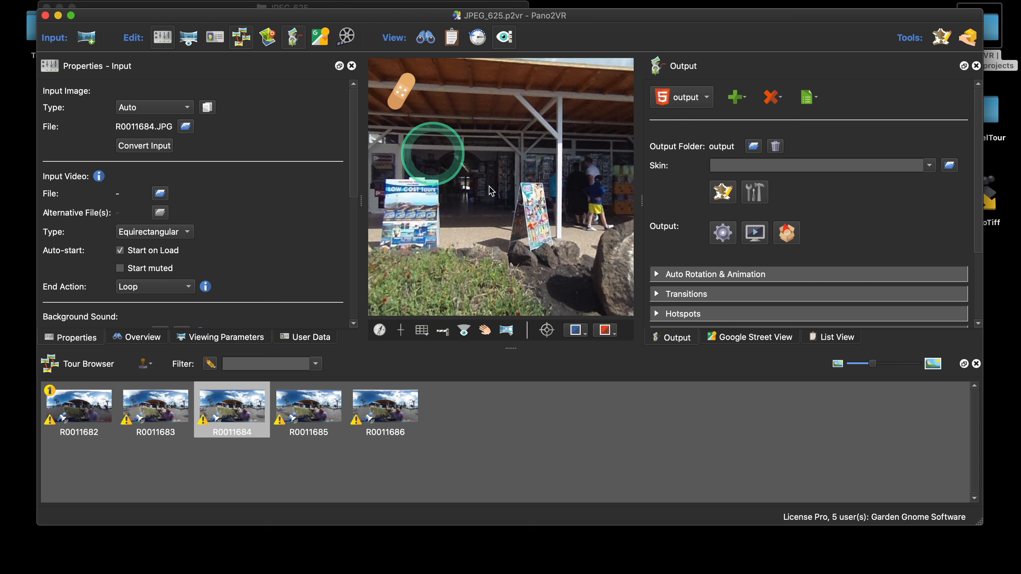
click(518, 193)
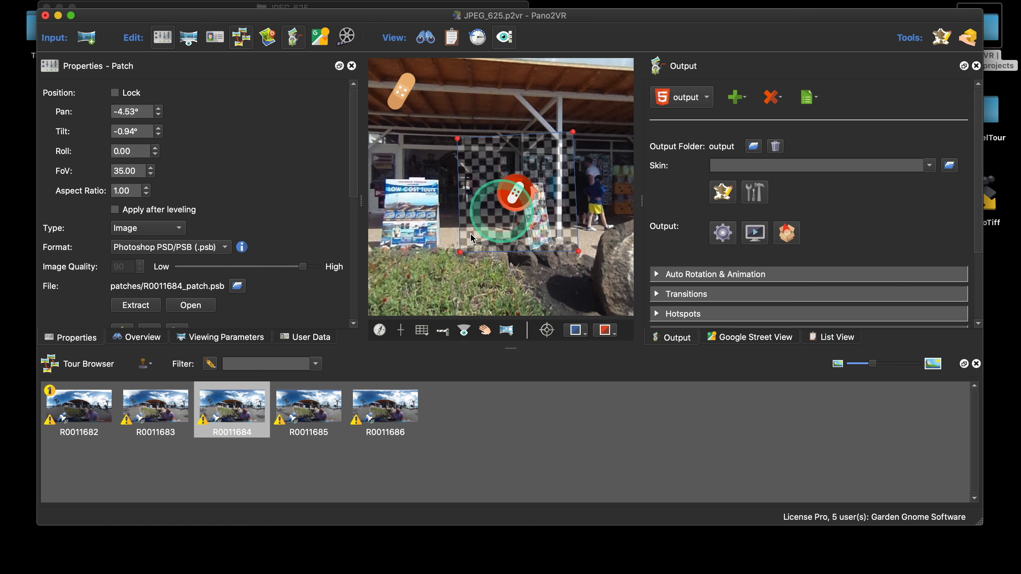
click(193, 246)
click(258, 207)
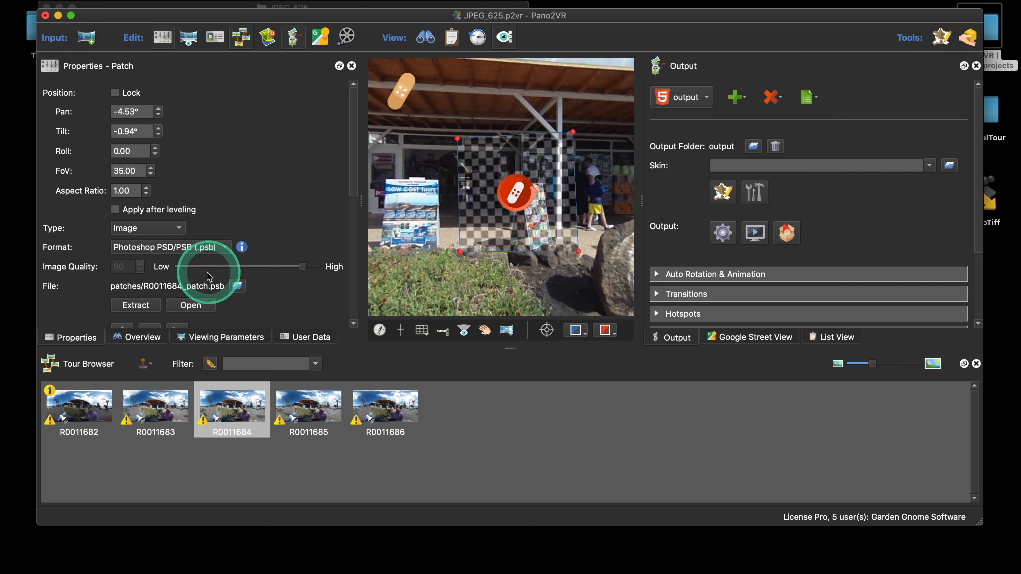
click(144, 228)
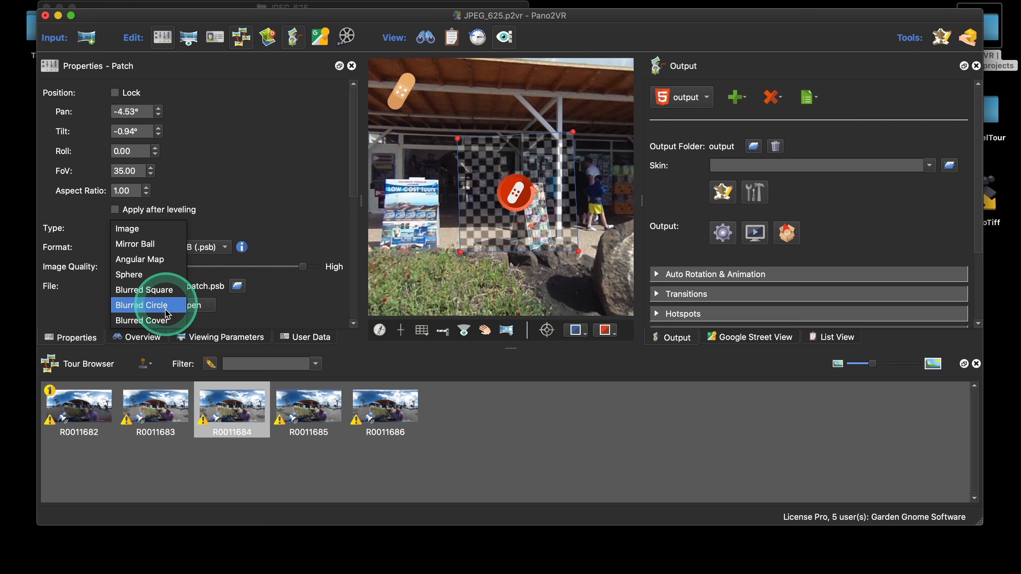
click(145, 320)
click(485, 283)
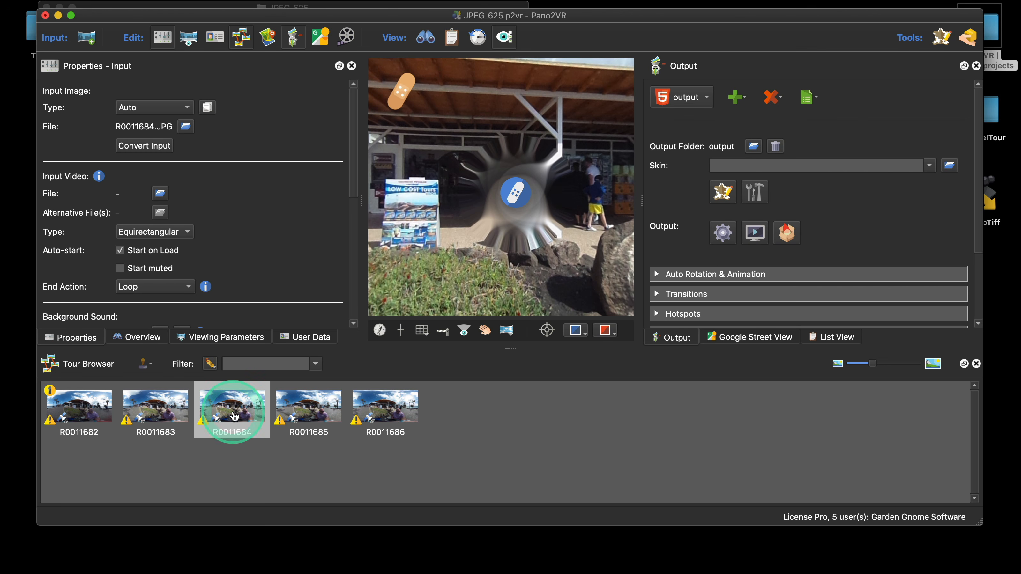
Regenerate the HTML5 output with the patched node, check the result in the browser, and close the preview
mouse_move(235, 417)
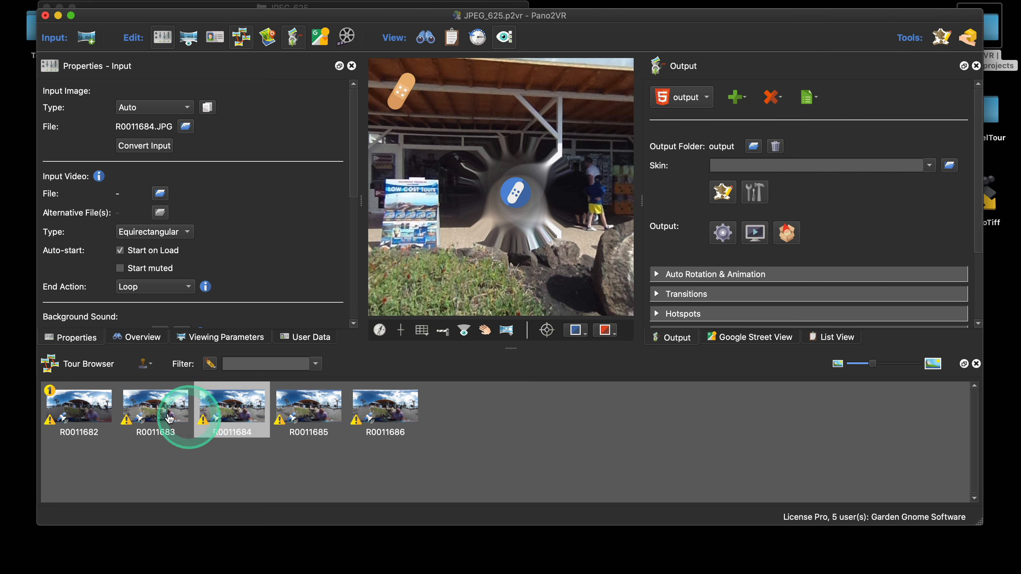
click(722, 234)
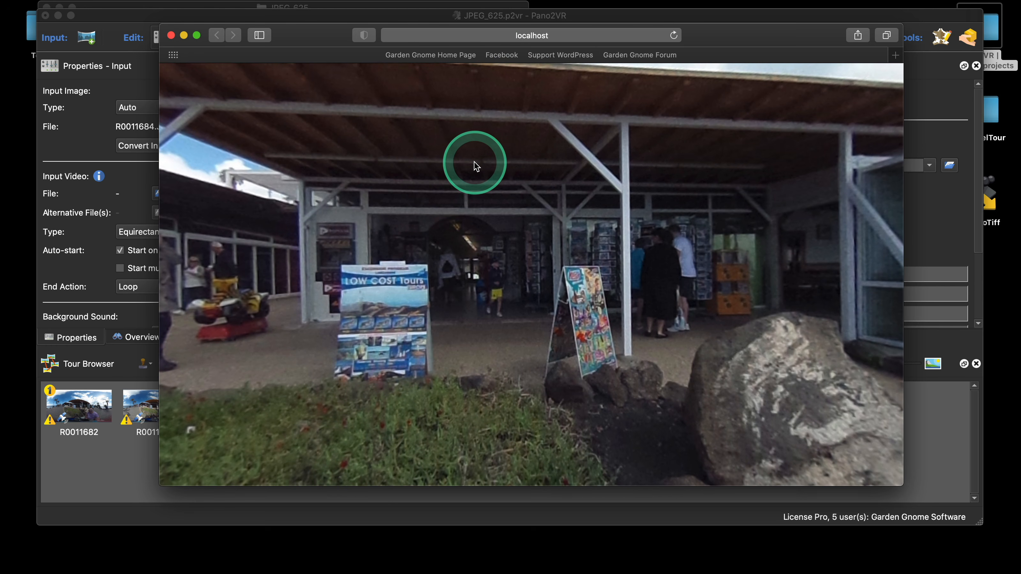
click(171, 36)
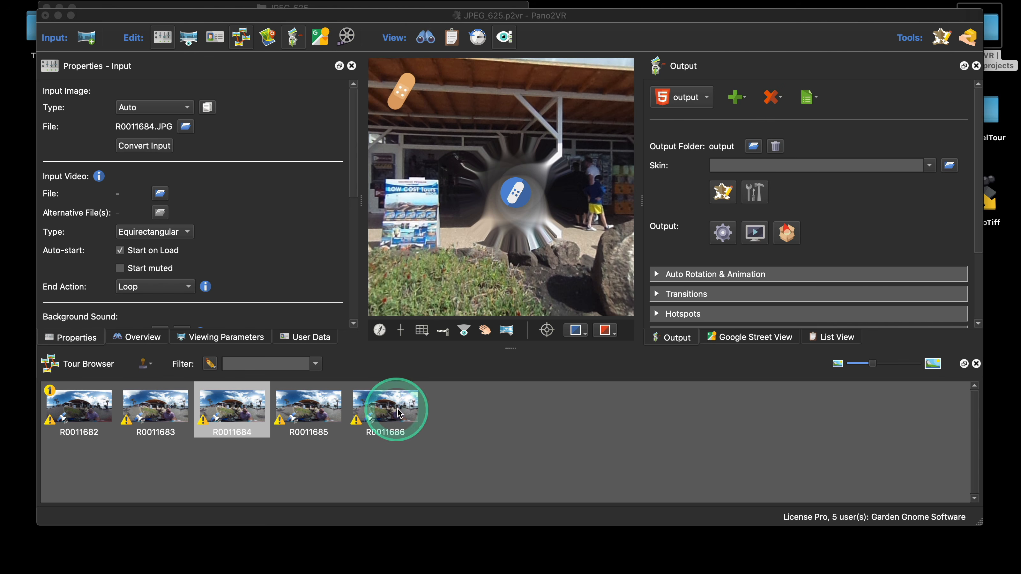
click(249, 409)
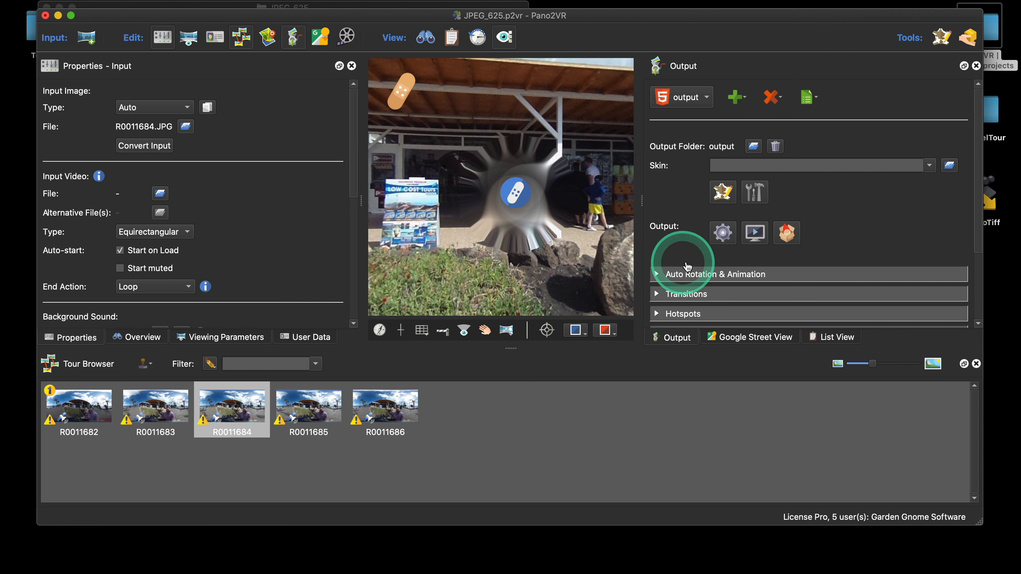
click(755, 232)
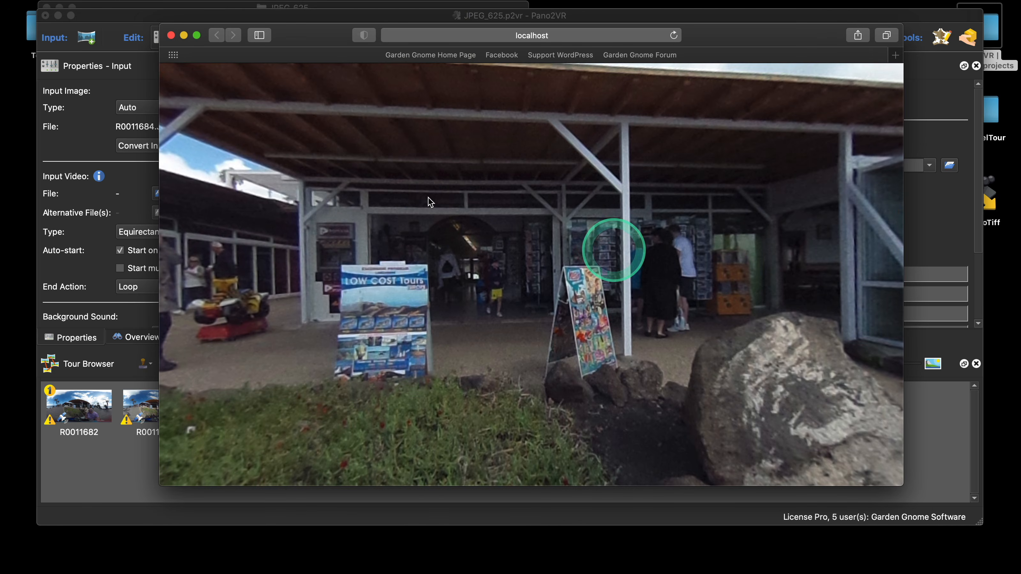
click(155, 37)
Apply the simplex_v6.ggsk skin, generate the output, and view the patched third node through the tour's thumbnails before closing the preview
click(930, 165)
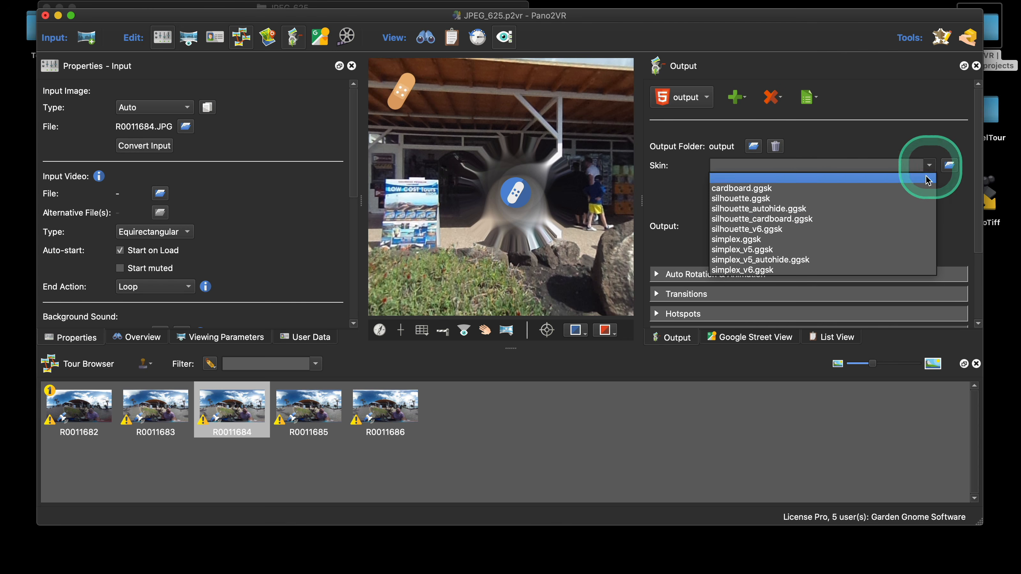
click(790, 270)
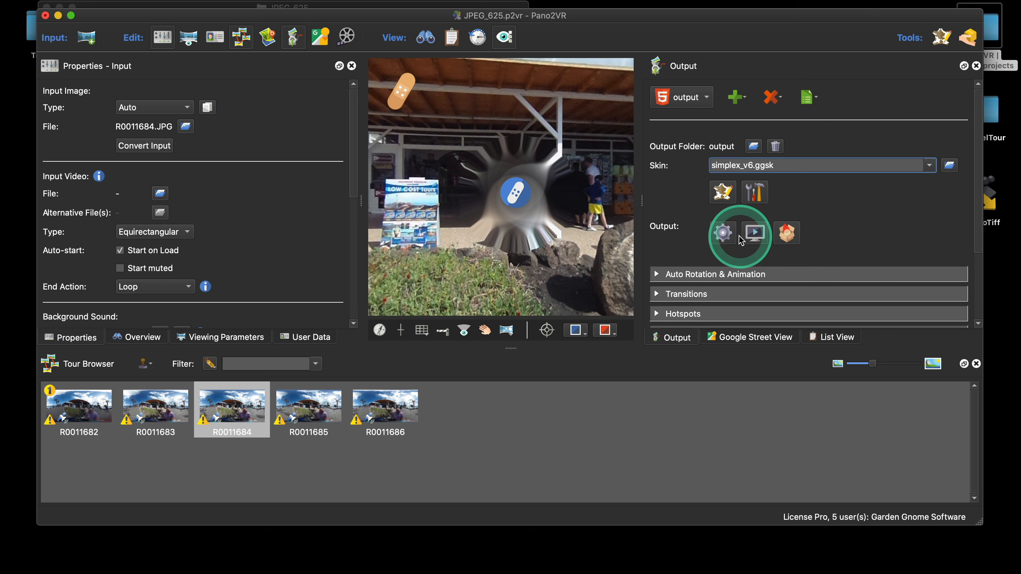
click(741, 239)
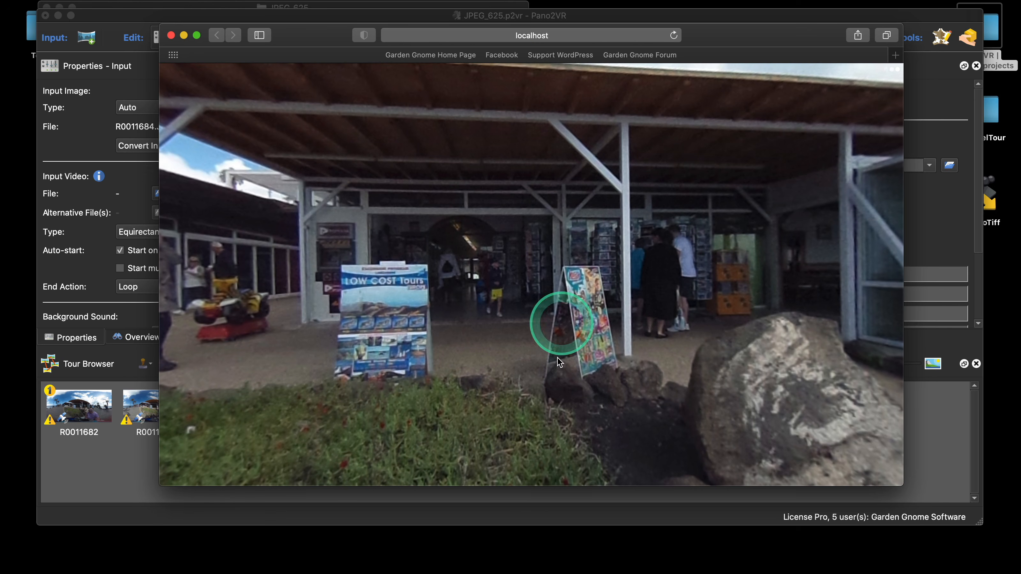
click(541, 461)
click(539, 427)
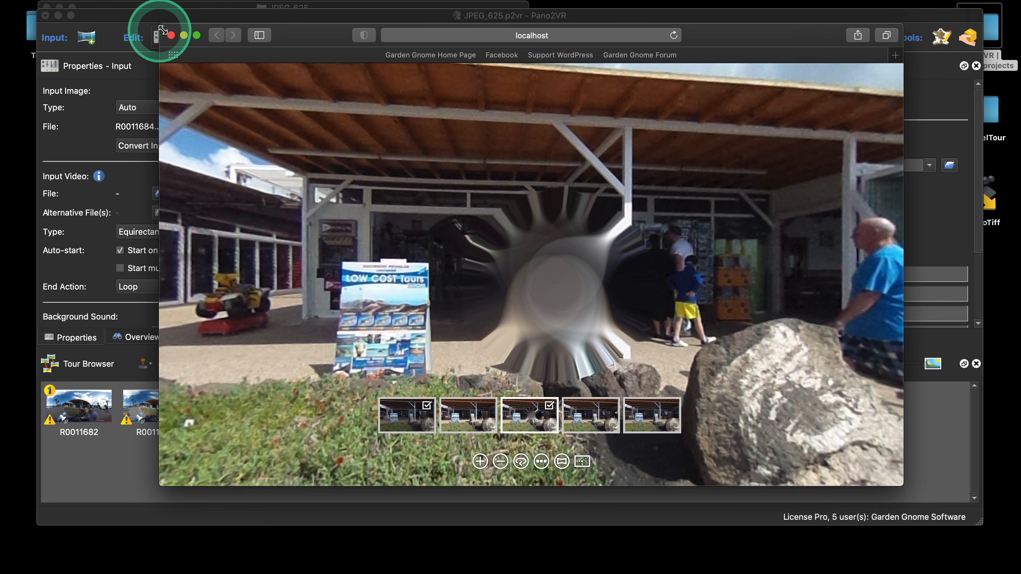
click(170, 35)
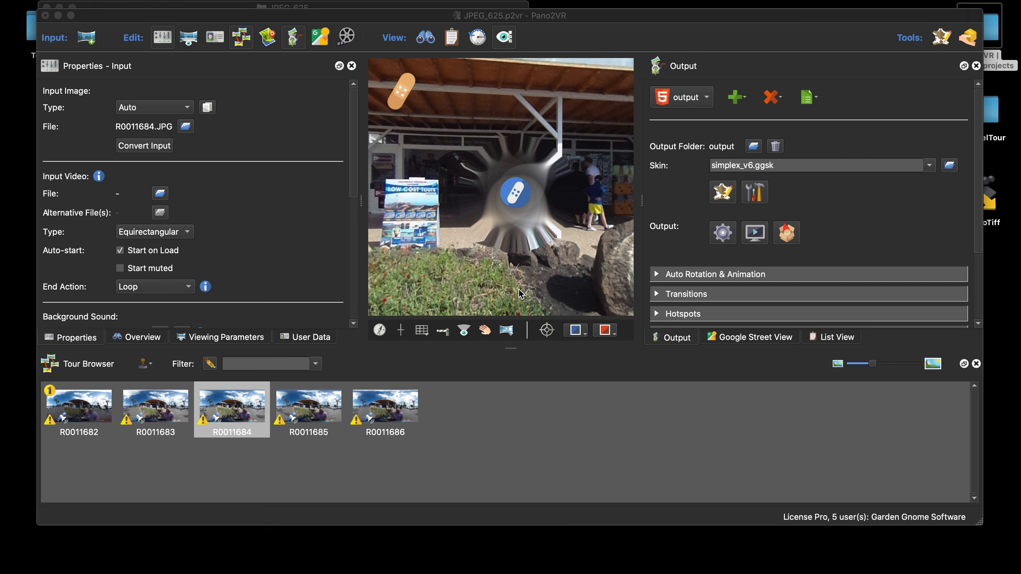
Rename the HTML5 output folder to Simplex
click(230, 412)
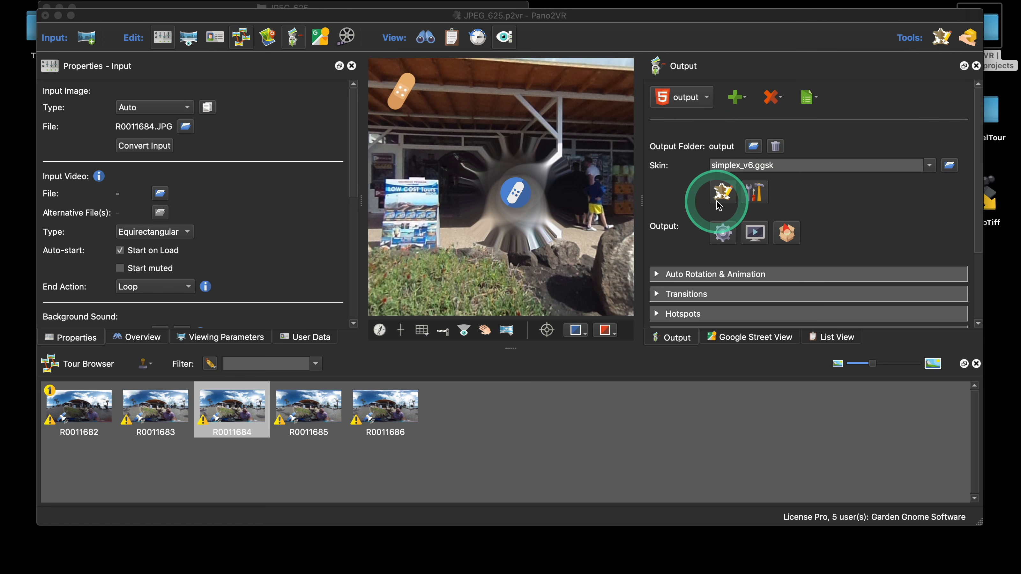
right_click(721, 150)
click(748, 153)
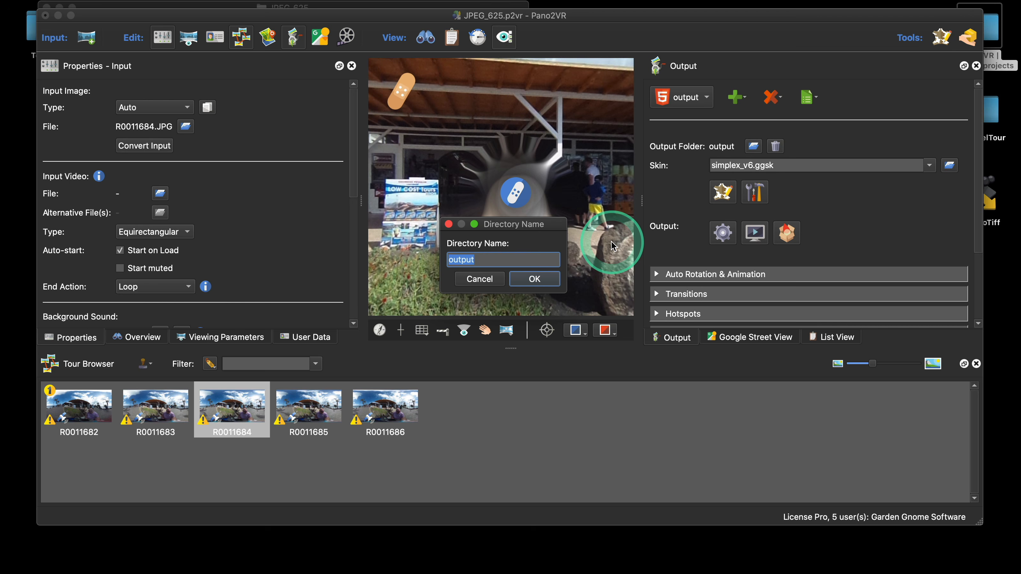
text(Simplex)
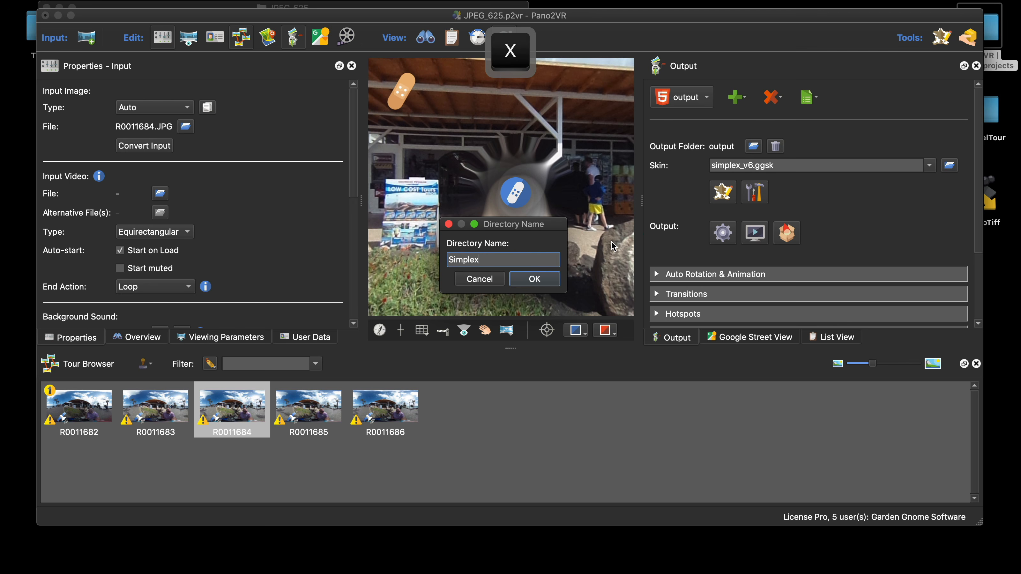
click(534, 279)
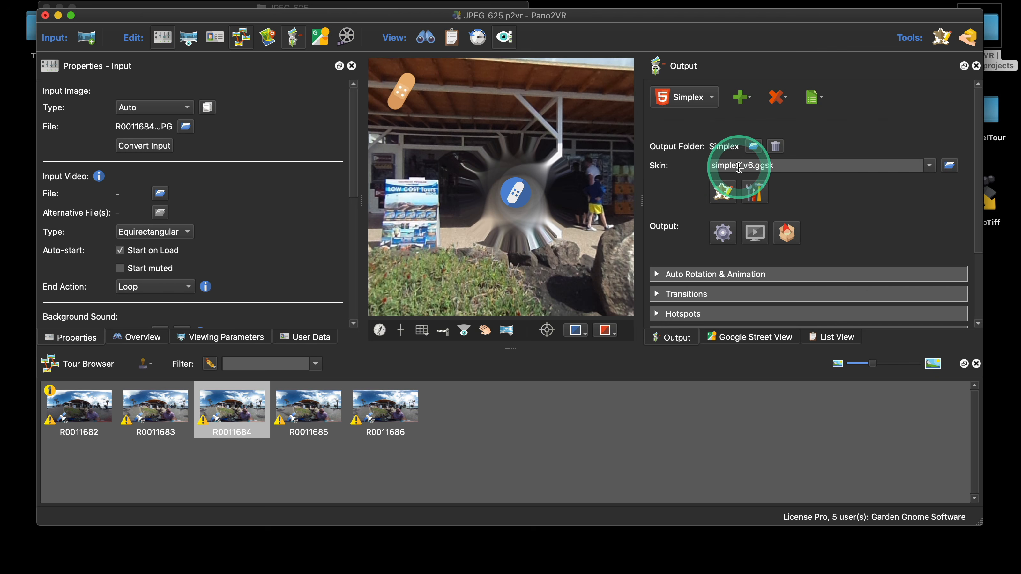
Add a second HTML5 output and assign it the cardboard.ggsk skin
click(739, 98)
click(756, 114)
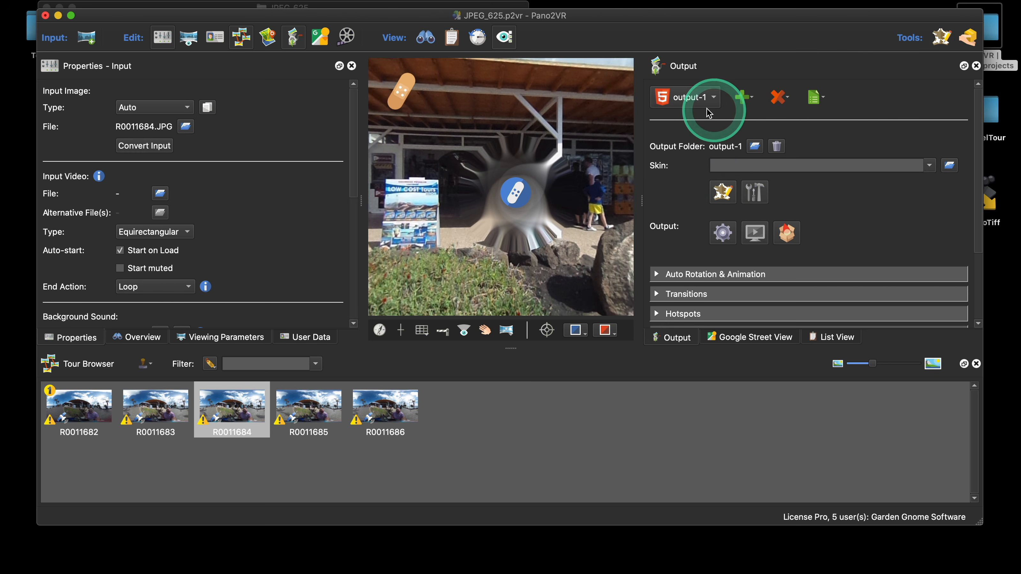
click(928, 166)
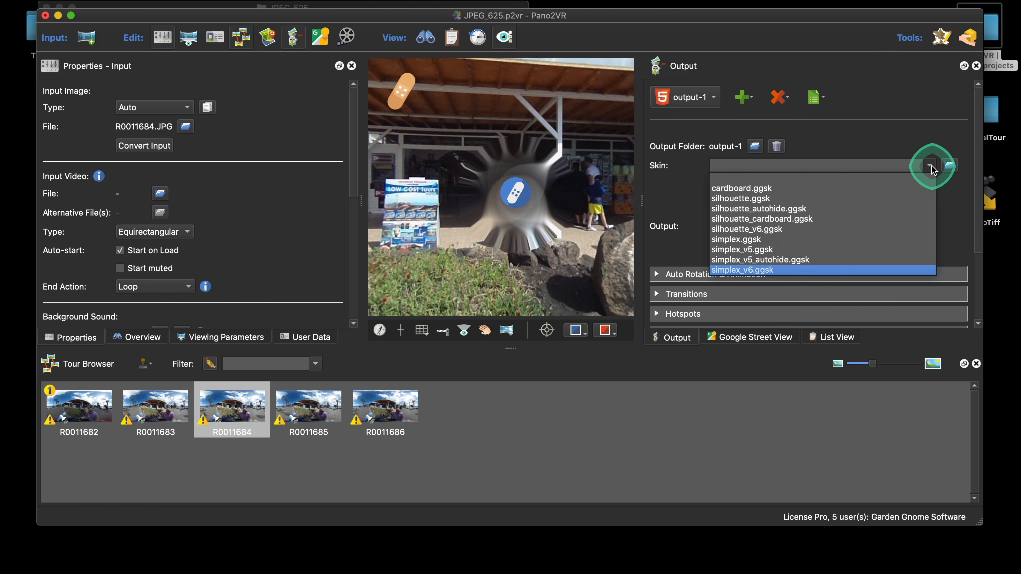
click(836, 194)
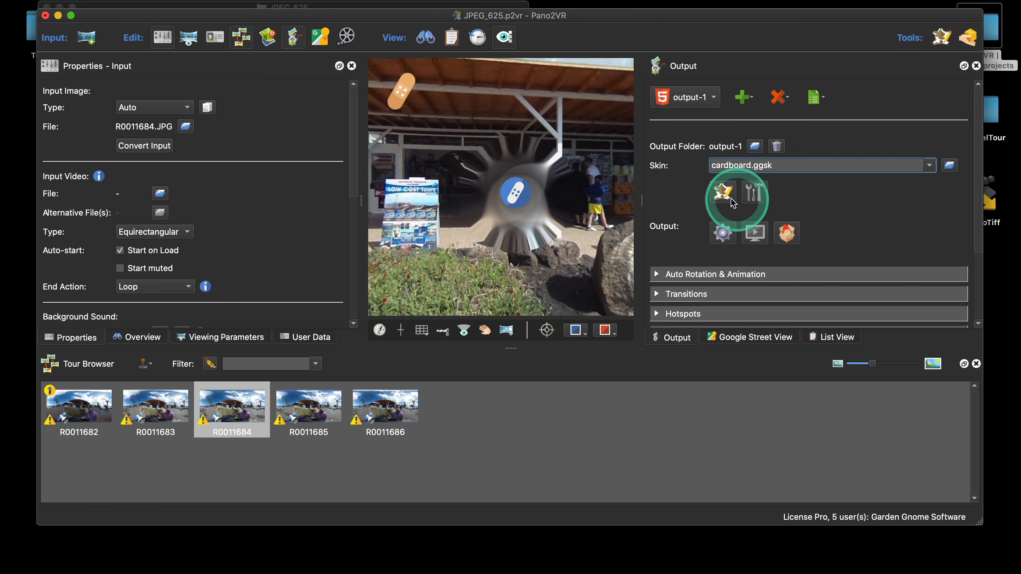
Rename the second output's folder to khjewfbw
click(724, 148)
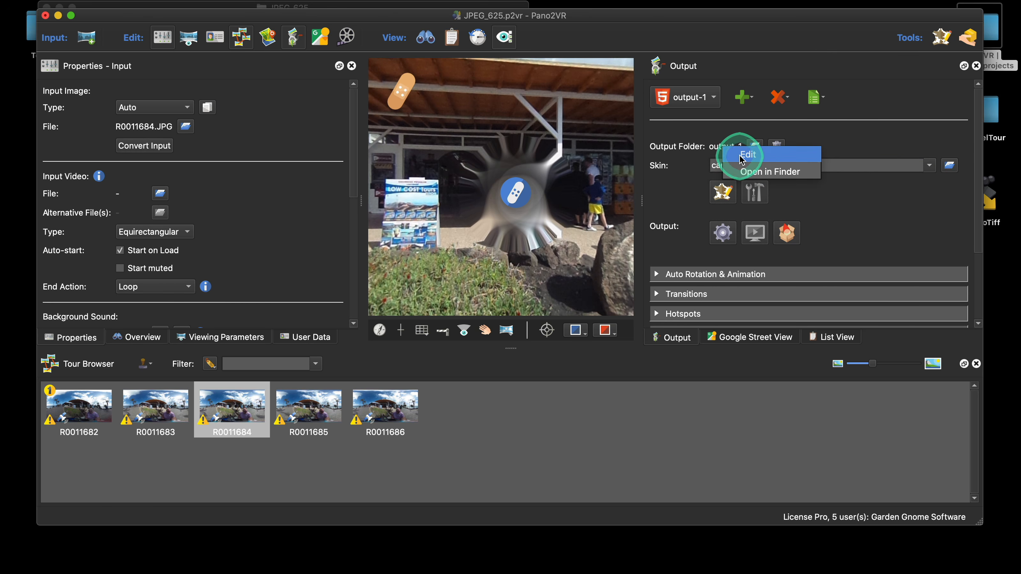
click(735, 155)
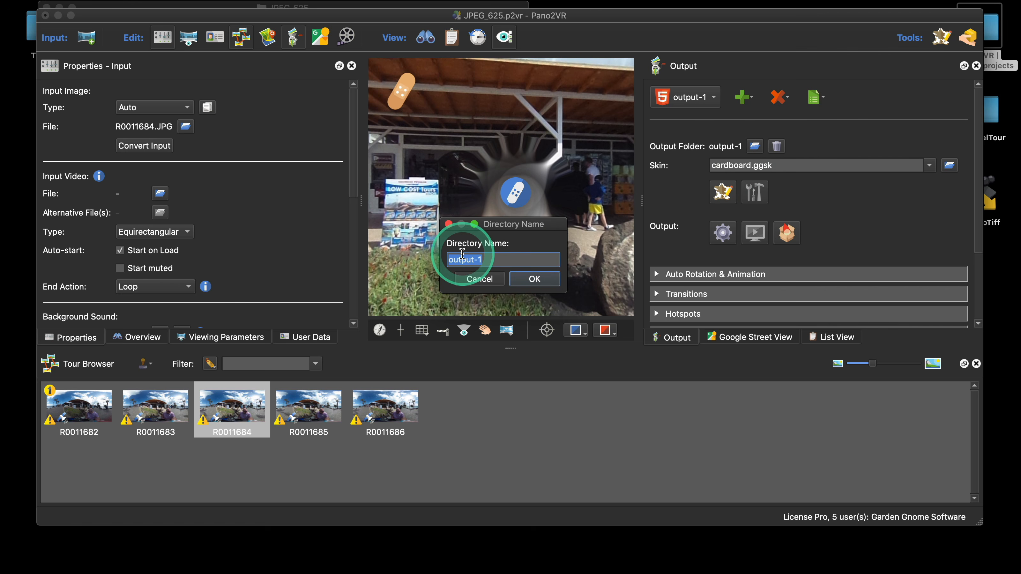
text(khjewfbw)
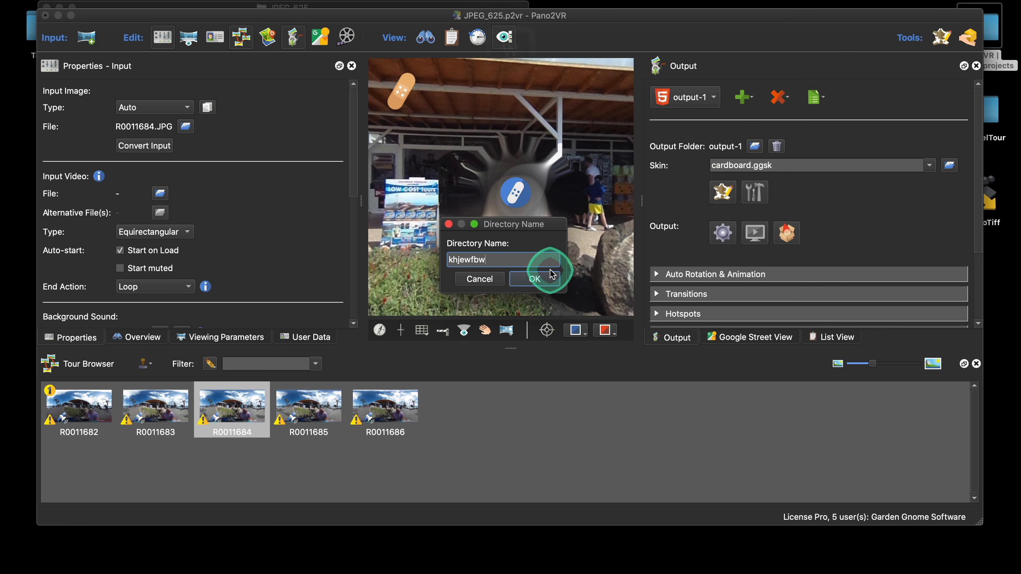
click(537, 279)
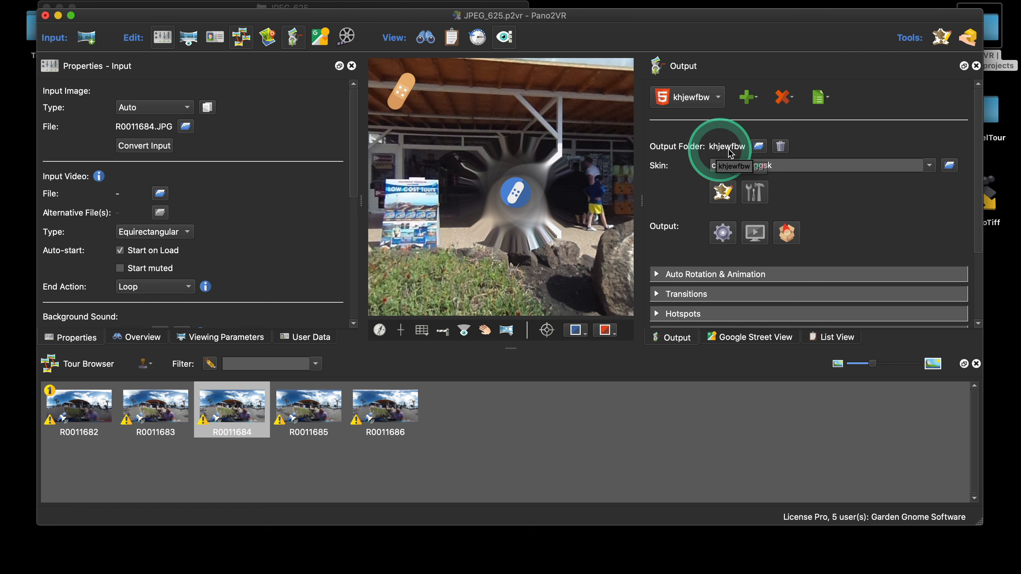
Switch the active output back to Simplex
click(687, 97)
click(683, 82)
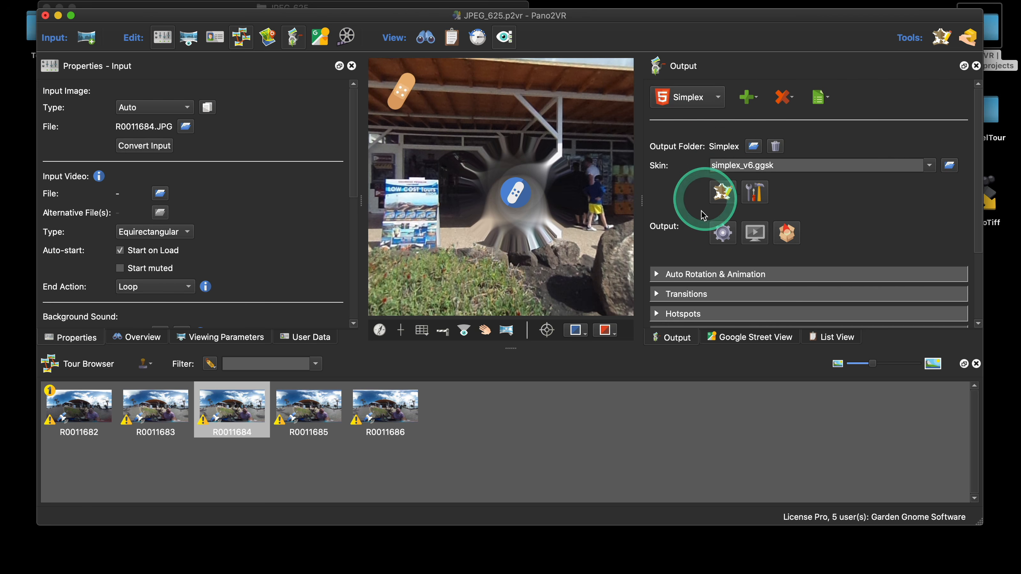
click(707, 97)
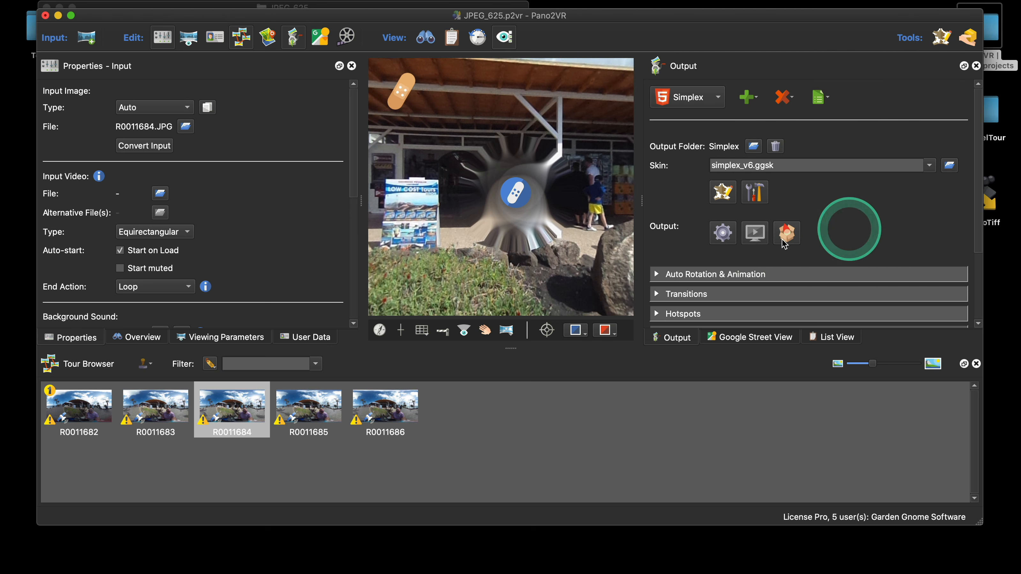
Generate all of the project's HTML5 outputs and close the browser previews
key(alt)
alt+click(725, 240)
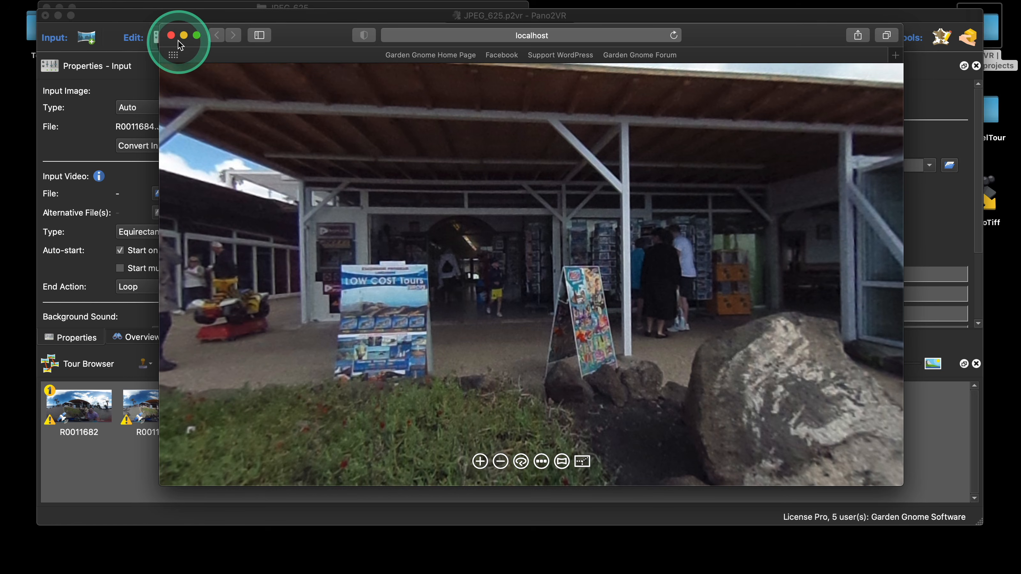
click(170, 35)
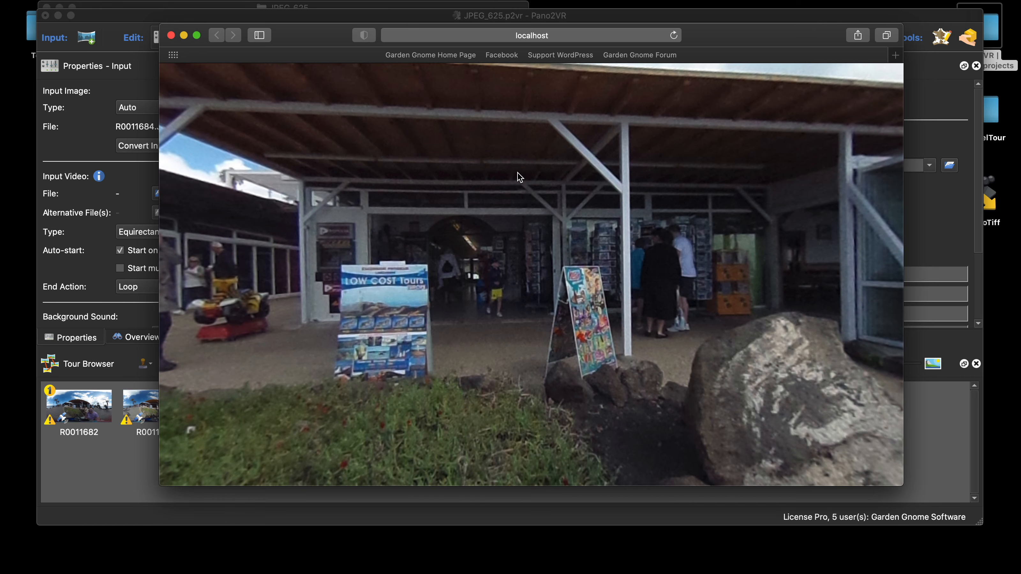
click(171, 35)
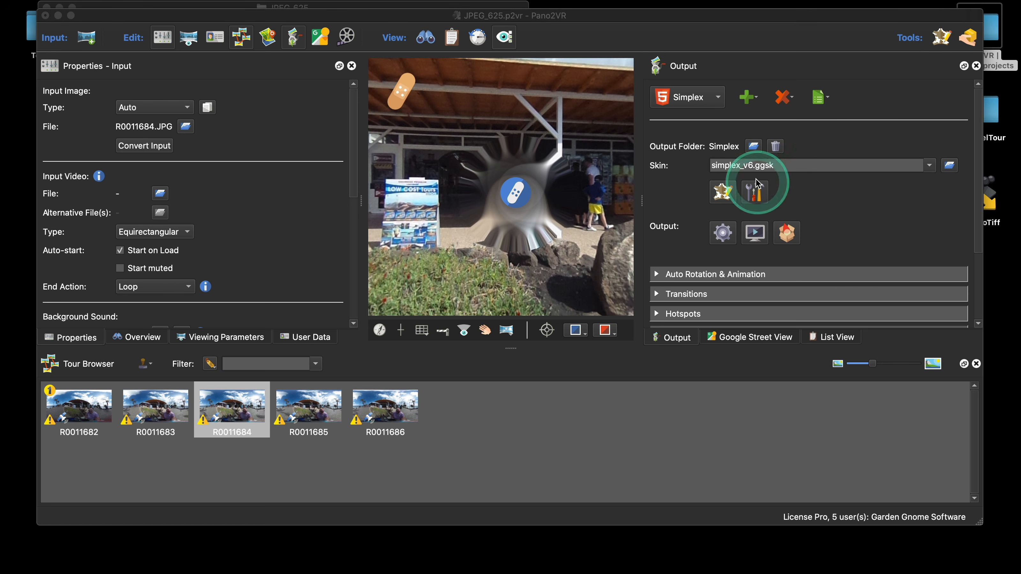
Reveal the Simplex output folder in Finder, check it alongside the khjewfbw folder, and close the Finder window
right_click(726, 150)
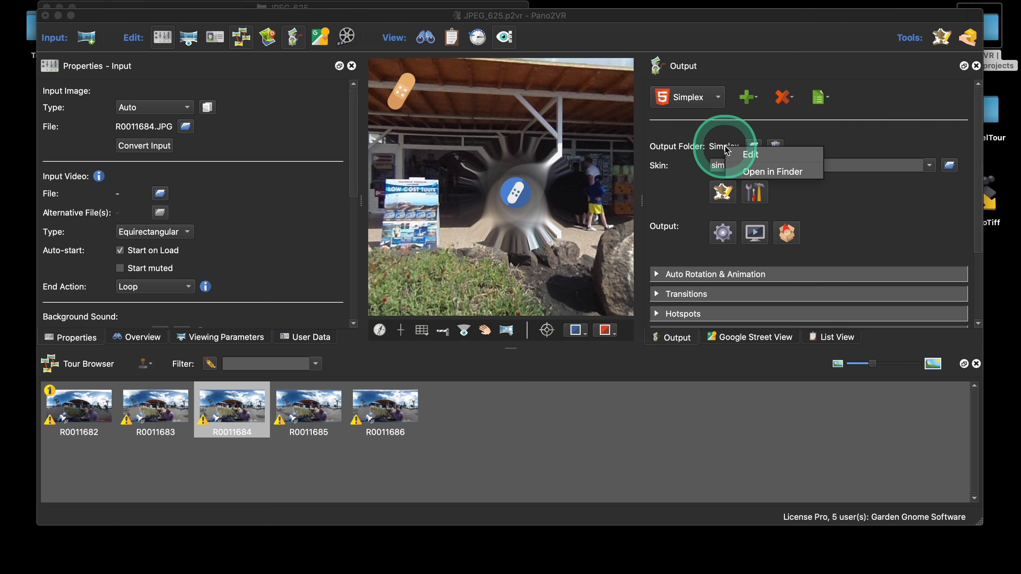
click(766, 174)
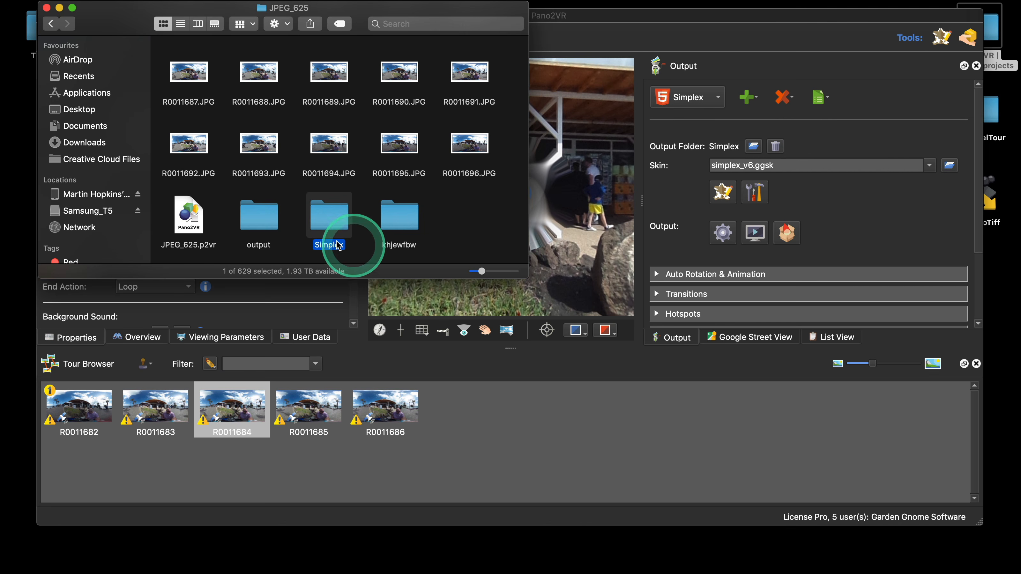
click(399, 223)
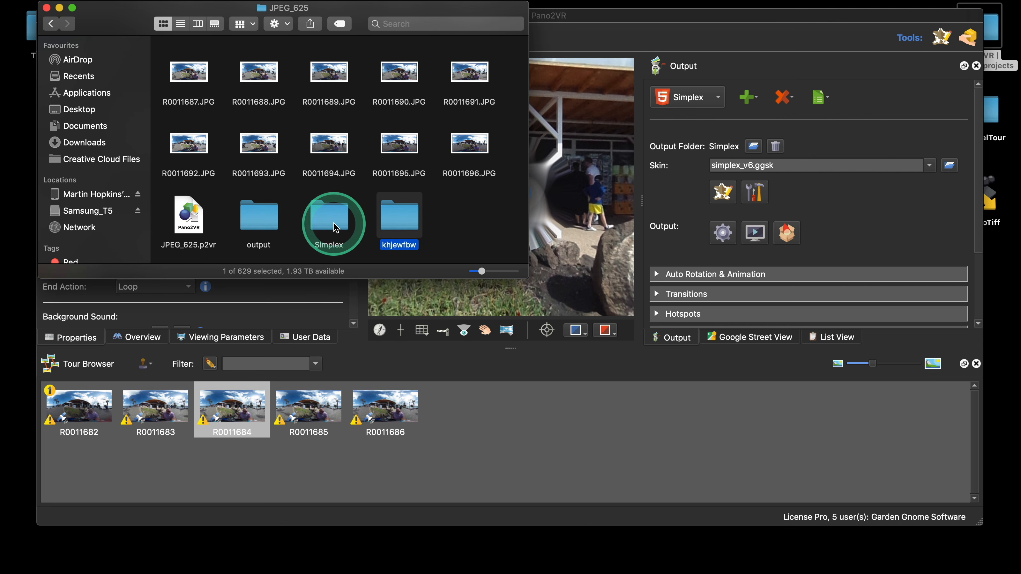
click(46, 8)
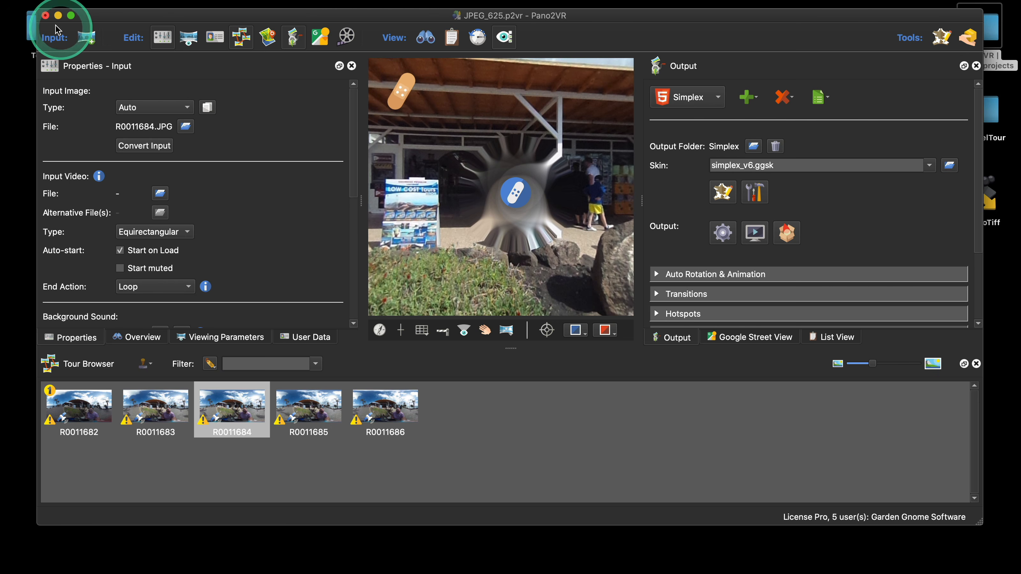
Close the JPEG_625.p2vr project without saving its changes
drag(91, 18, 97, 34)
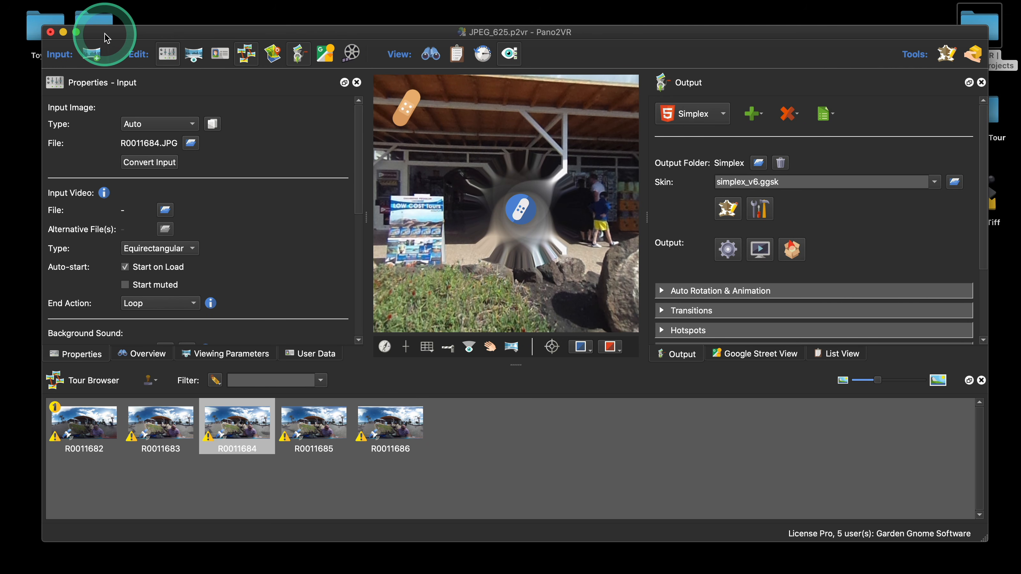
click(51, 35)
click(475, 297)
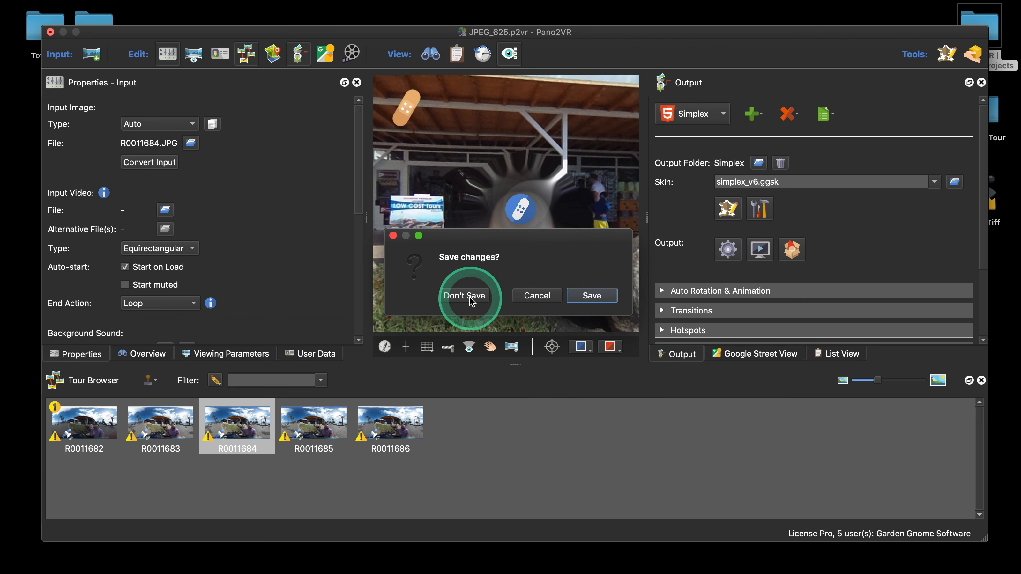
Open the Synagoge folder from the desktop's large projects folder and set Synagoge.p2vr apart below the TIFF files
double_click(979, 26)
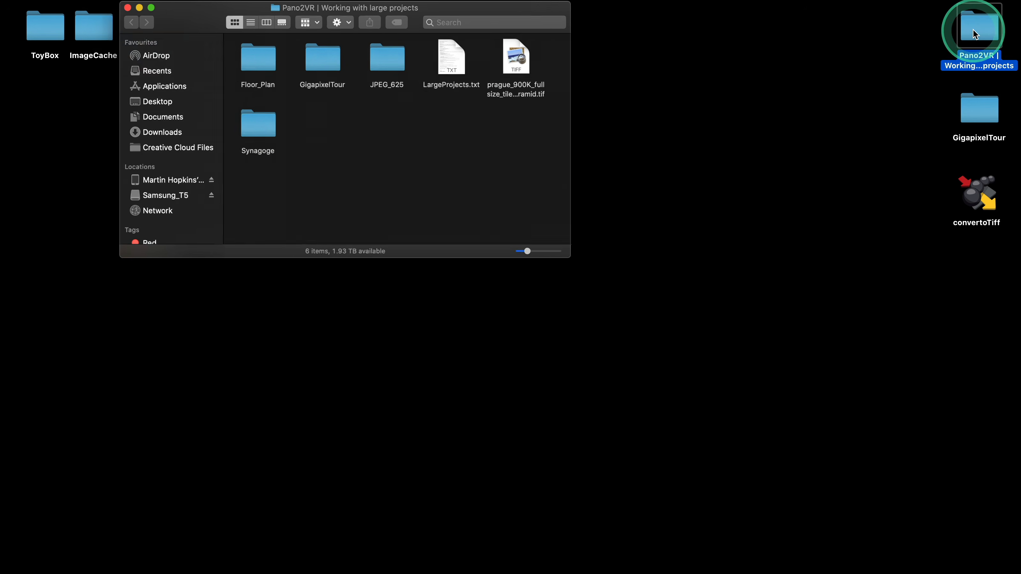
double_click(187, 135)
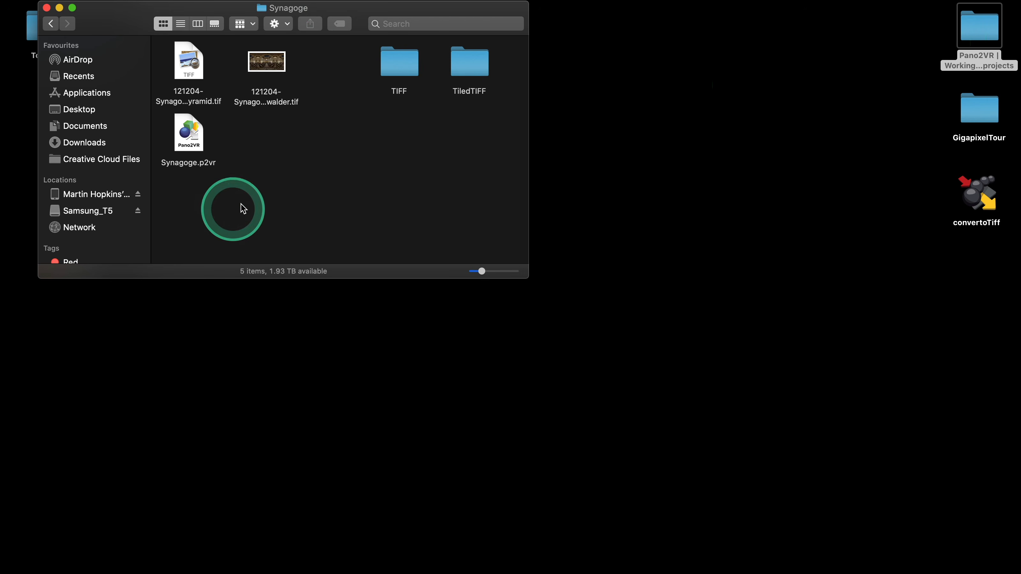
drag(341, 12, 615, 100)
drag(546, 155, 565, 154)
drag(471, 162, 505, 161)
drag(466, 230, 521, 318)
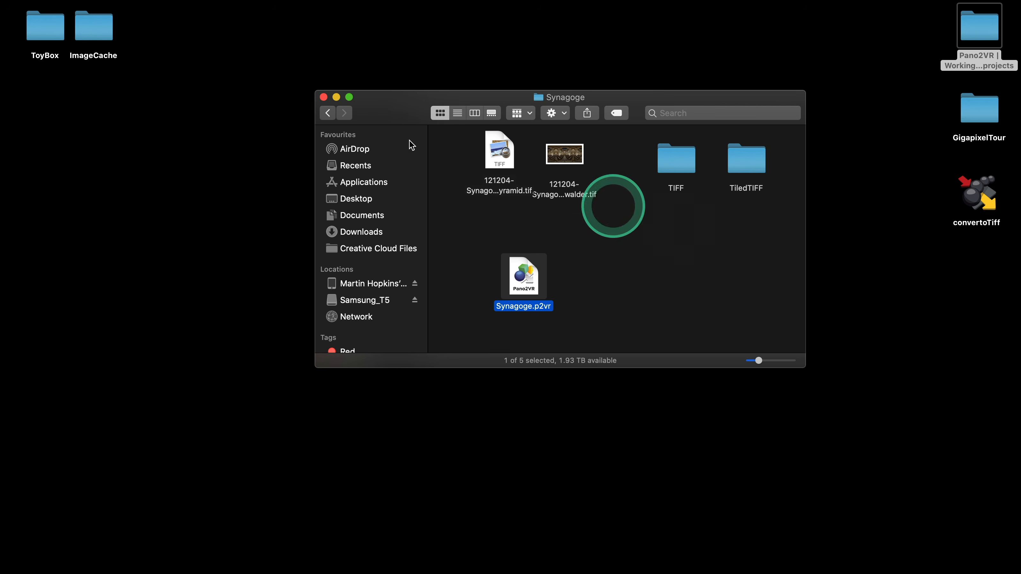
Return to the large projects folder and open its GigapixelTour folder
click(327, 113)
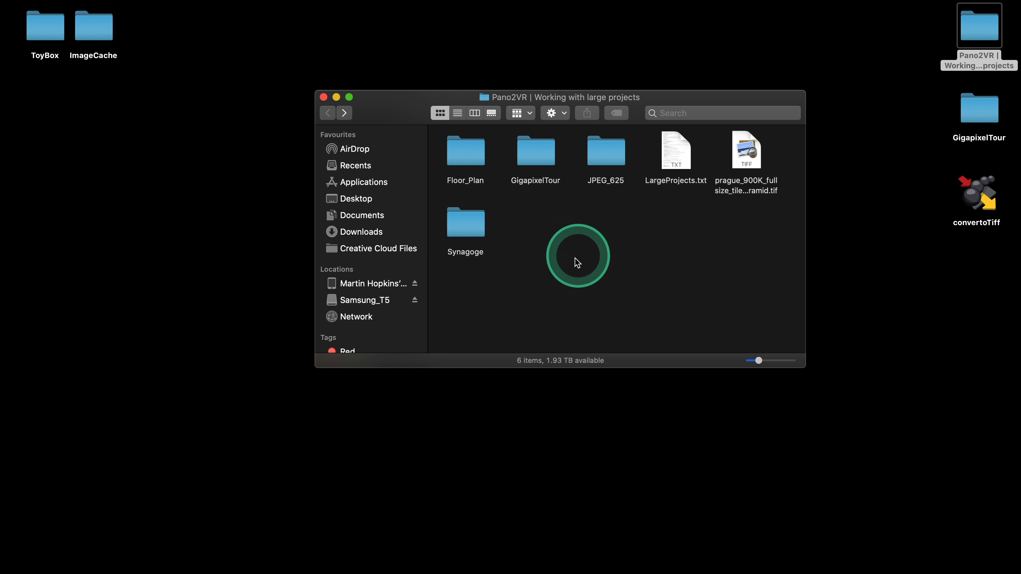
double_click(538, 161)
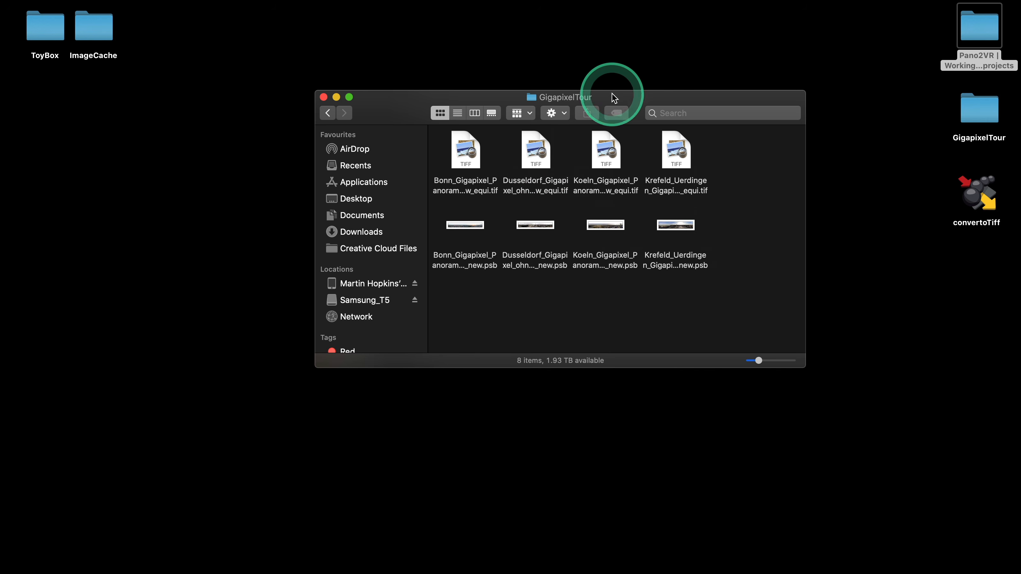
drag(614, 98, 535, 14)
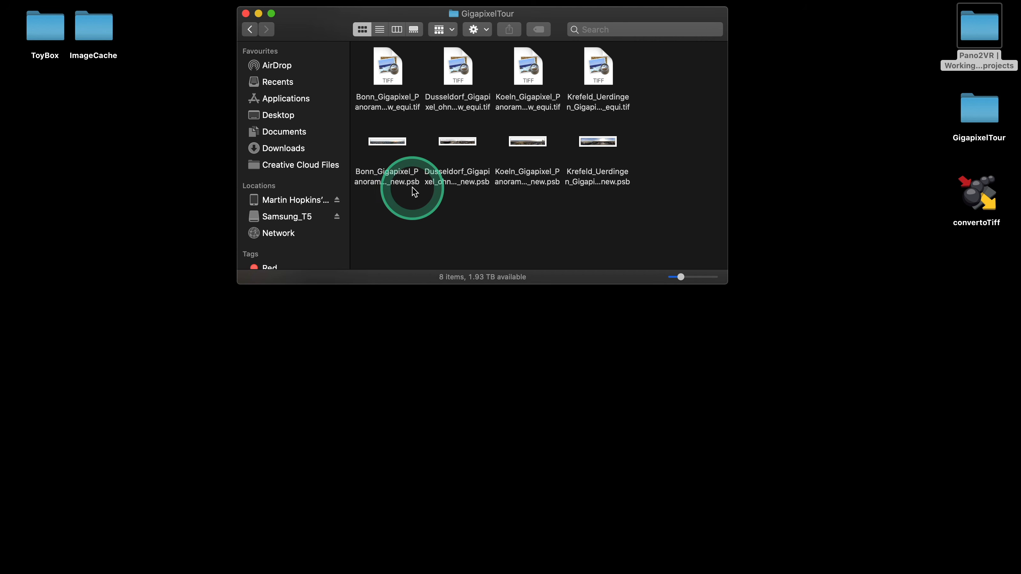
Show the file info of the Bonn gigapixel panorama's PSB and TIFF versions side by side to compare their sizes
right_click(395, 145)
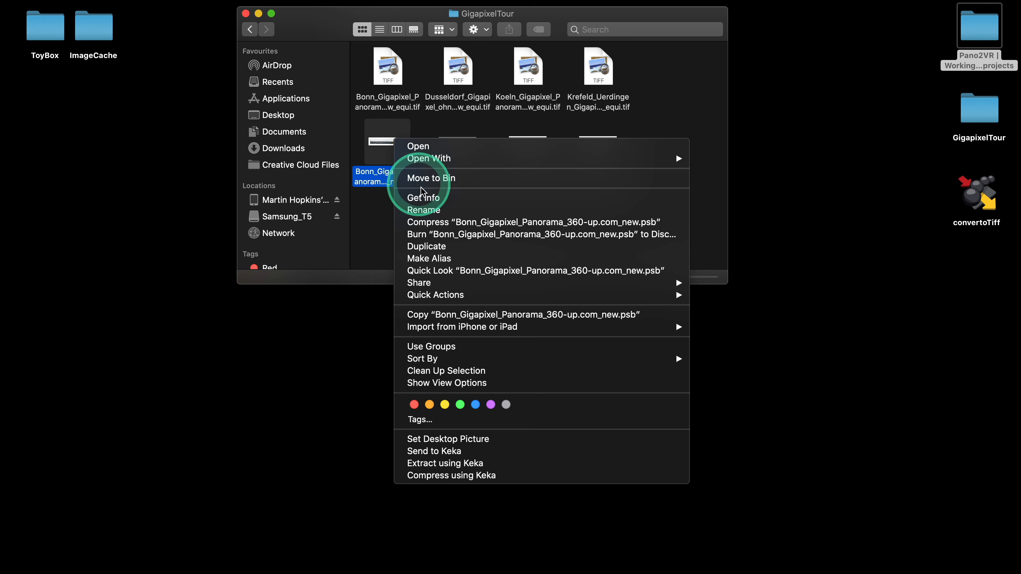
click(428, 198)
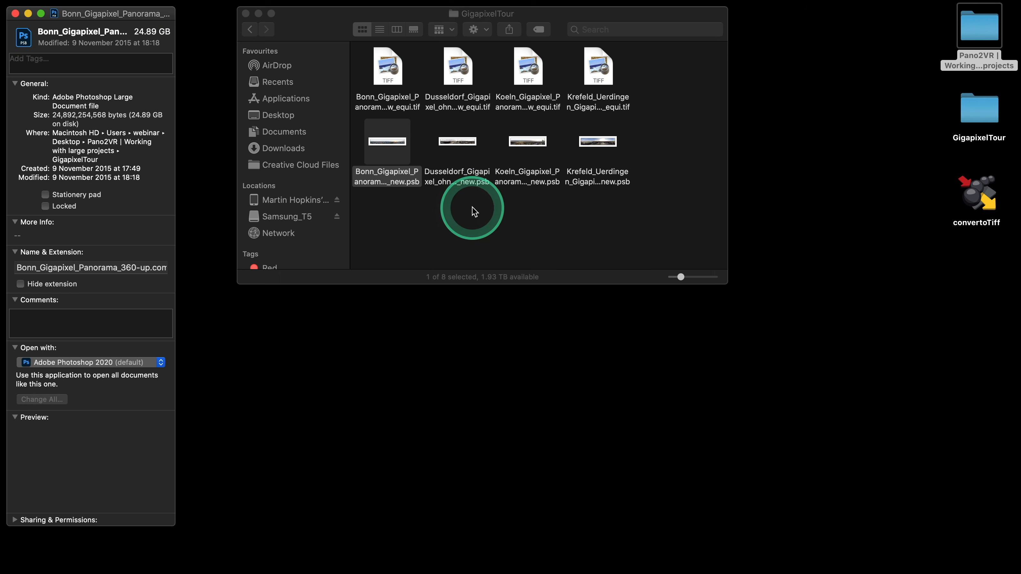
click(454, 206)
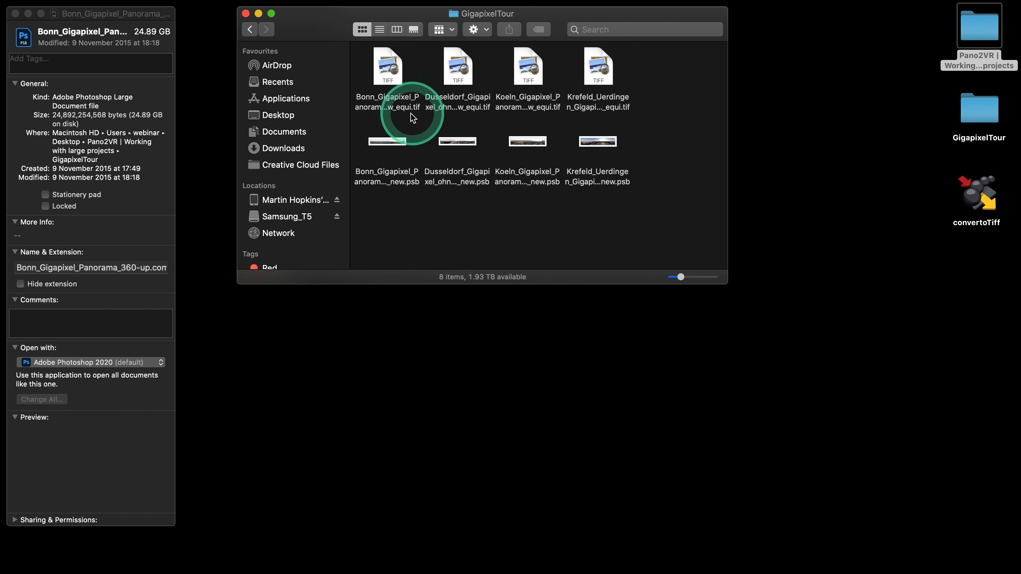
right_click(385, 65)
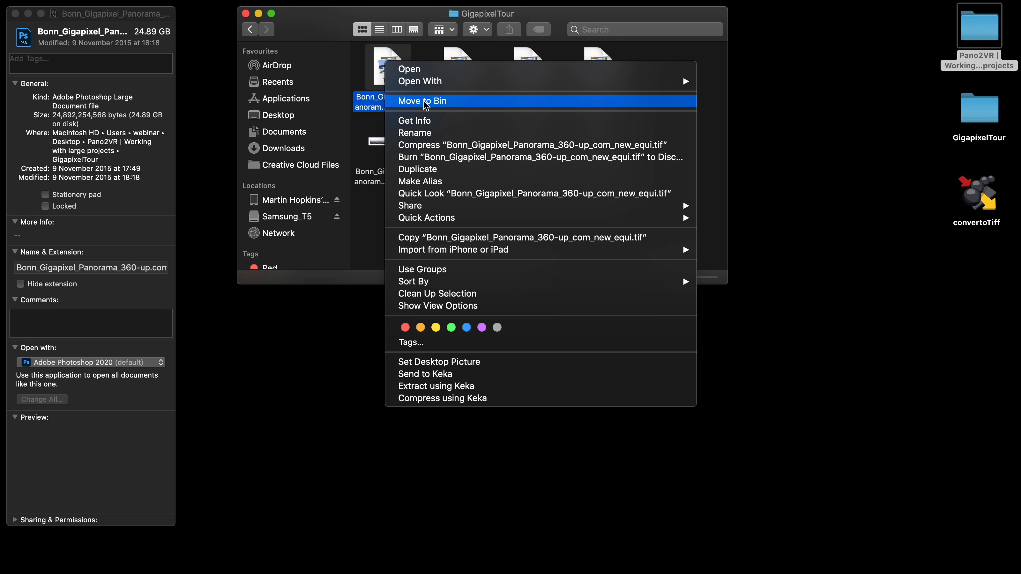
click(430, 121)
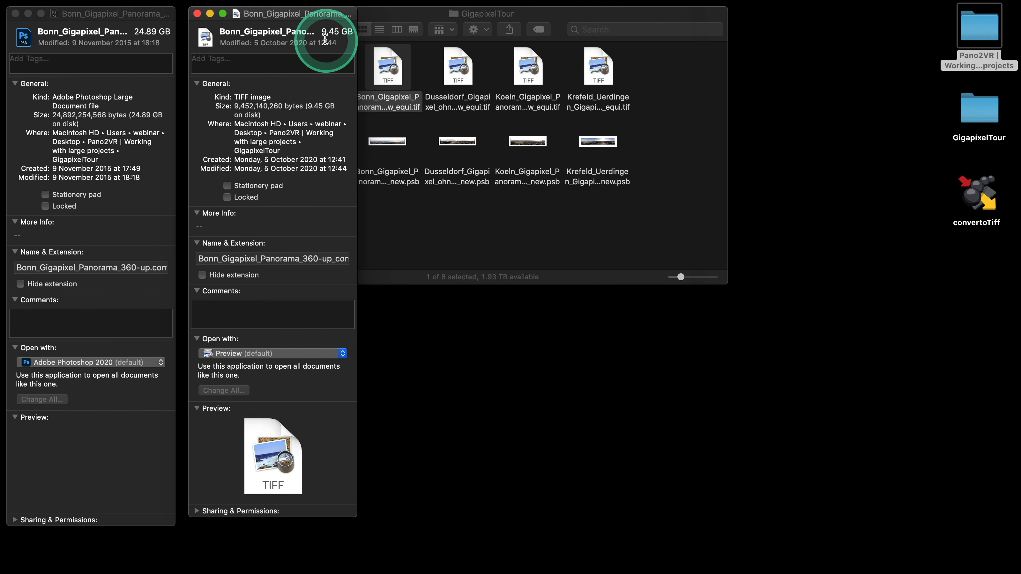
drag(413, 20, 537, 14)
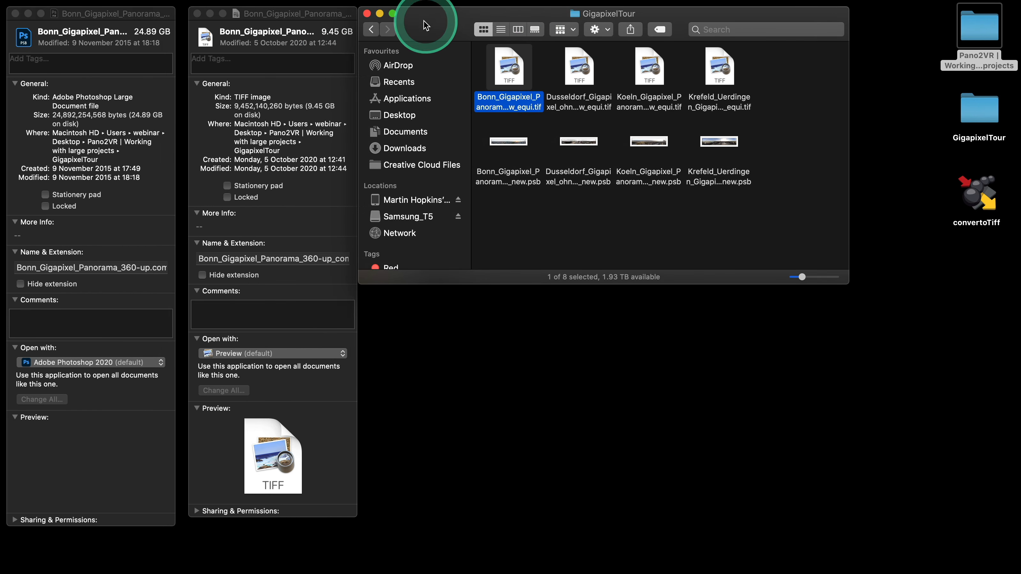
drag(427, 15, 434, 19)
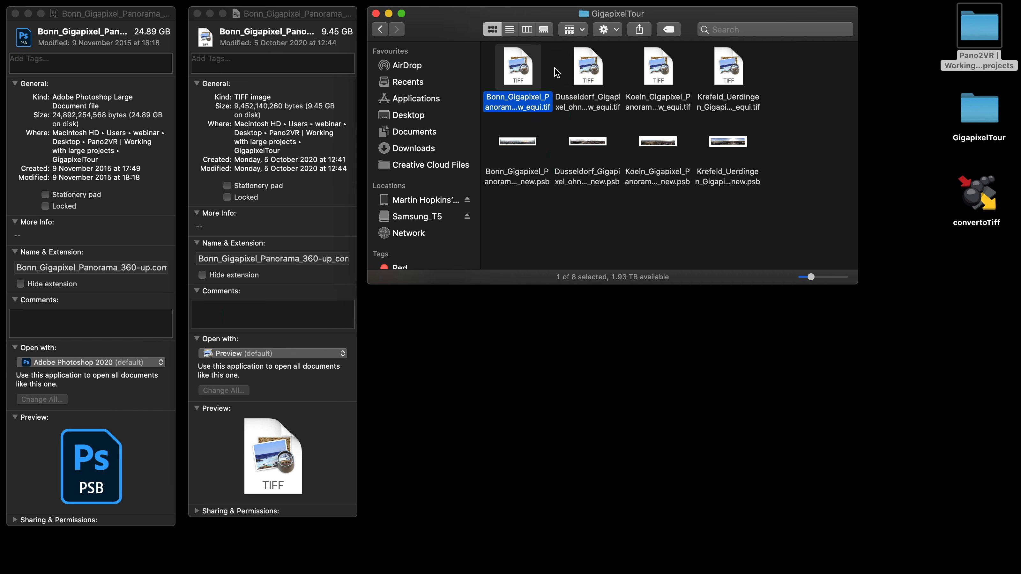
Close both Bonn file info windows, leaving the GigapixelTour folder open
click(587, 222)
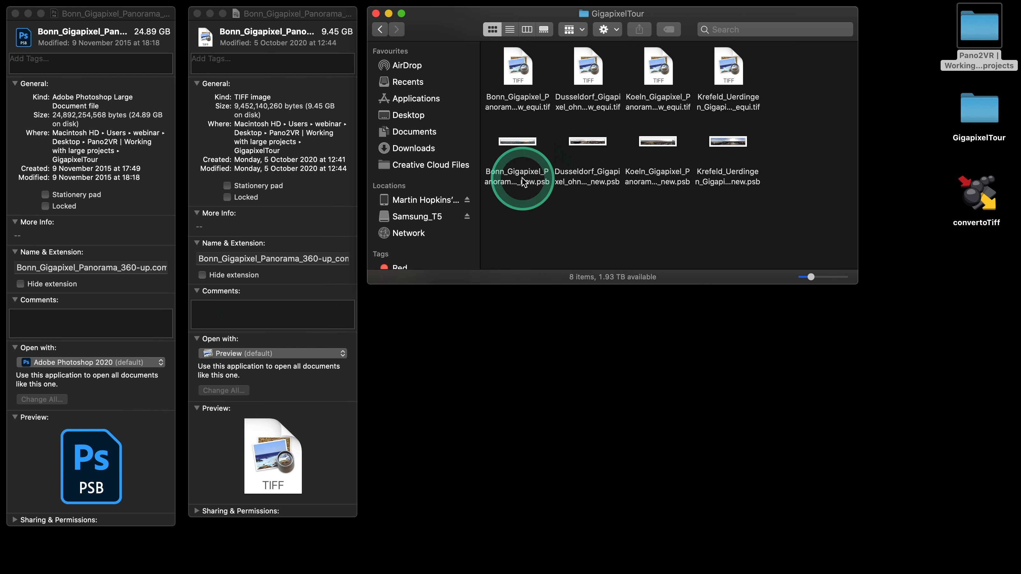
click(522, 87)
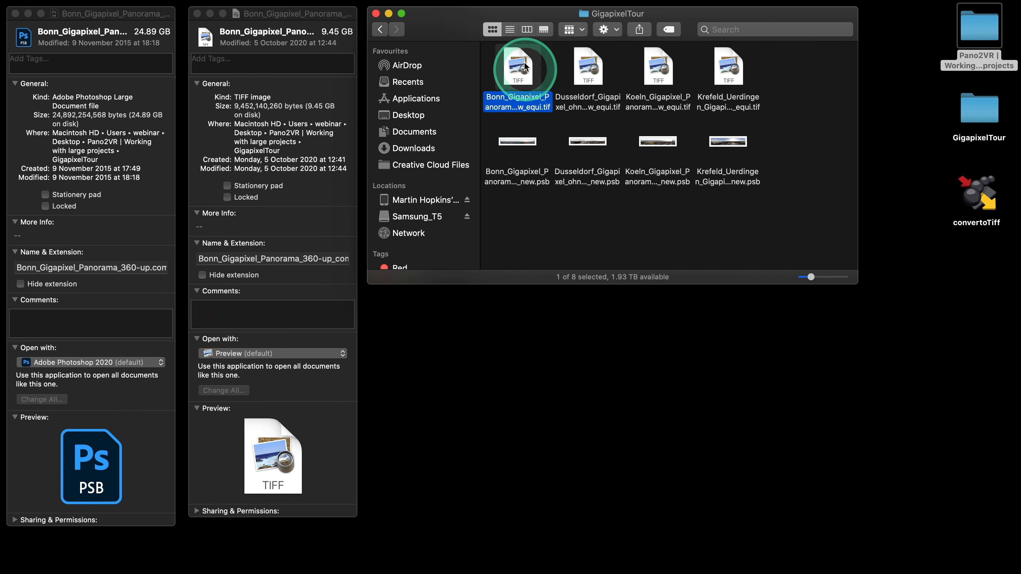
click(574, 207)
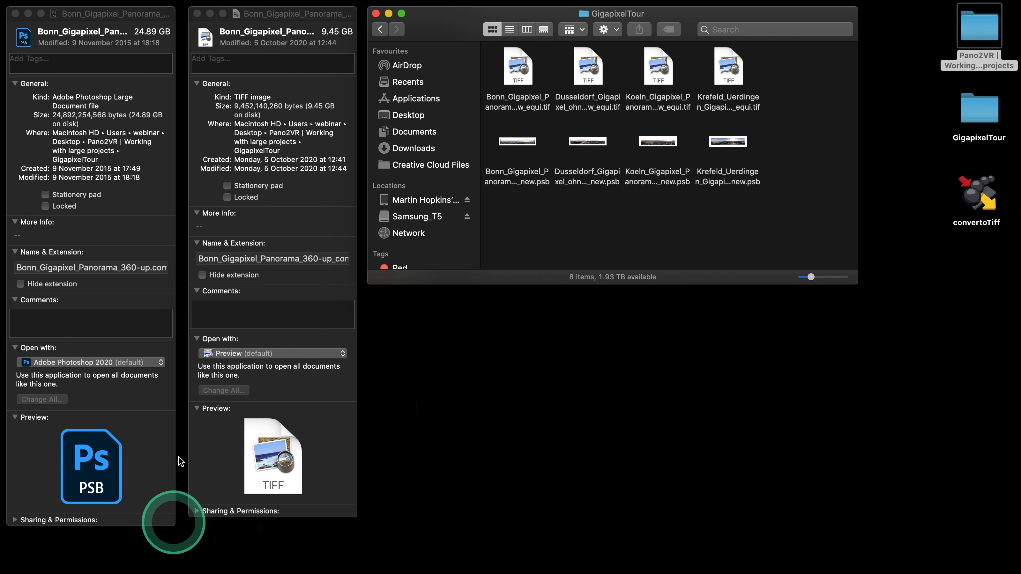
click(197, 13)
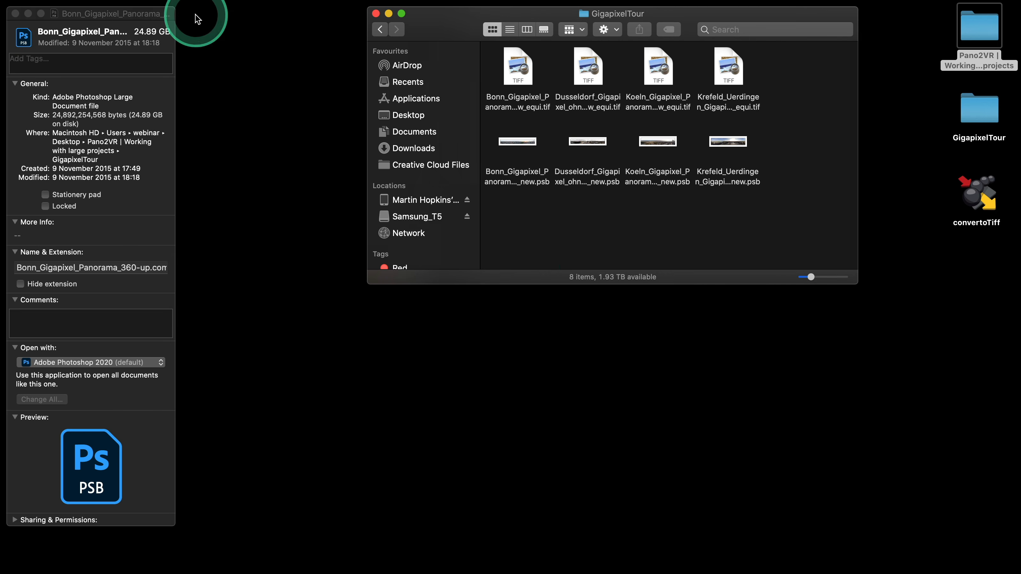
click(16, 13)
drag(423, 23, 287, 71)
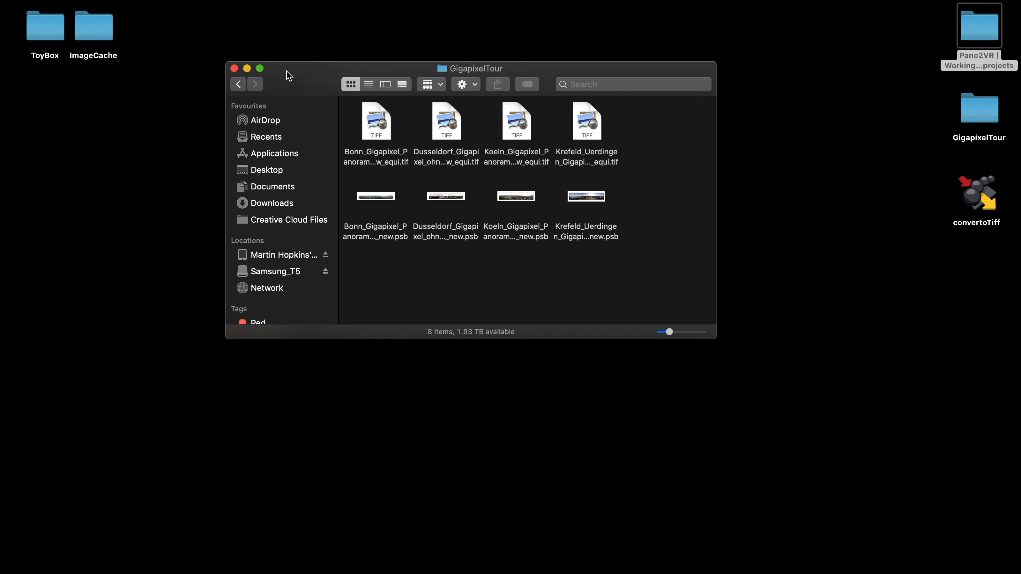
click(288, 70)
Open the Simplex output folder inside JPEG_625 from the desktop's large projects folder
double_click(965, 26)
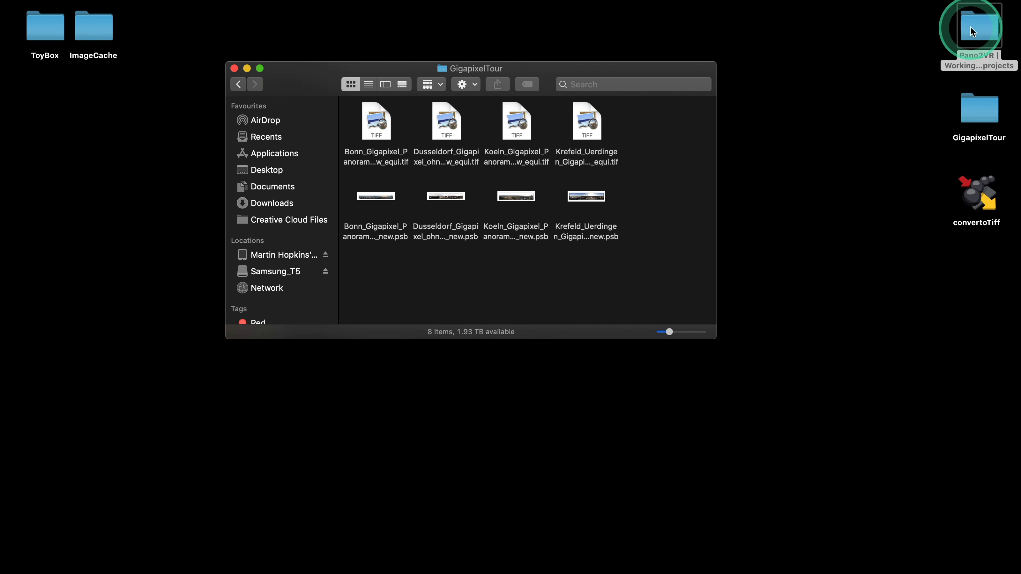
double_click(605, 158)
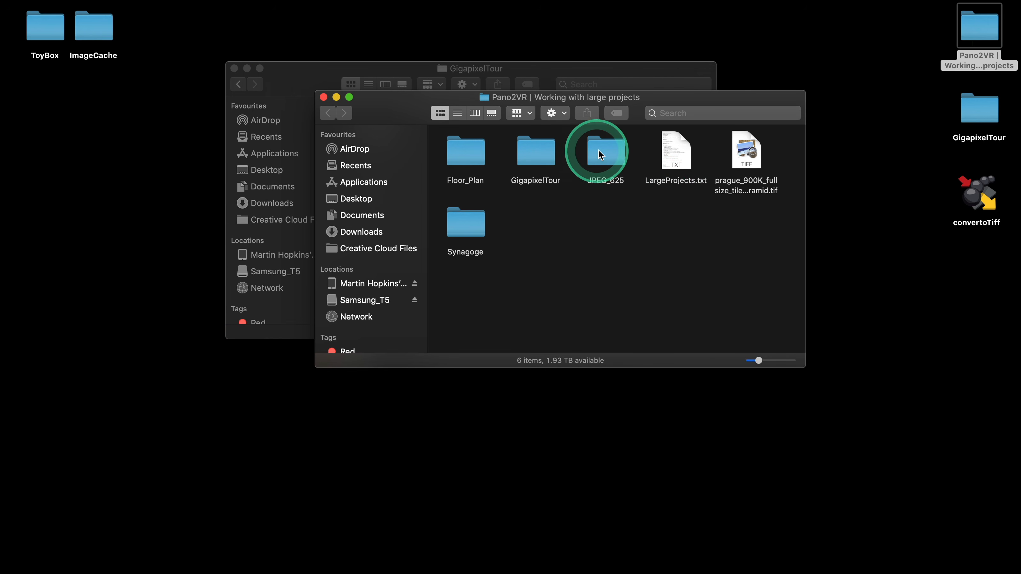
double_click(598, 304)
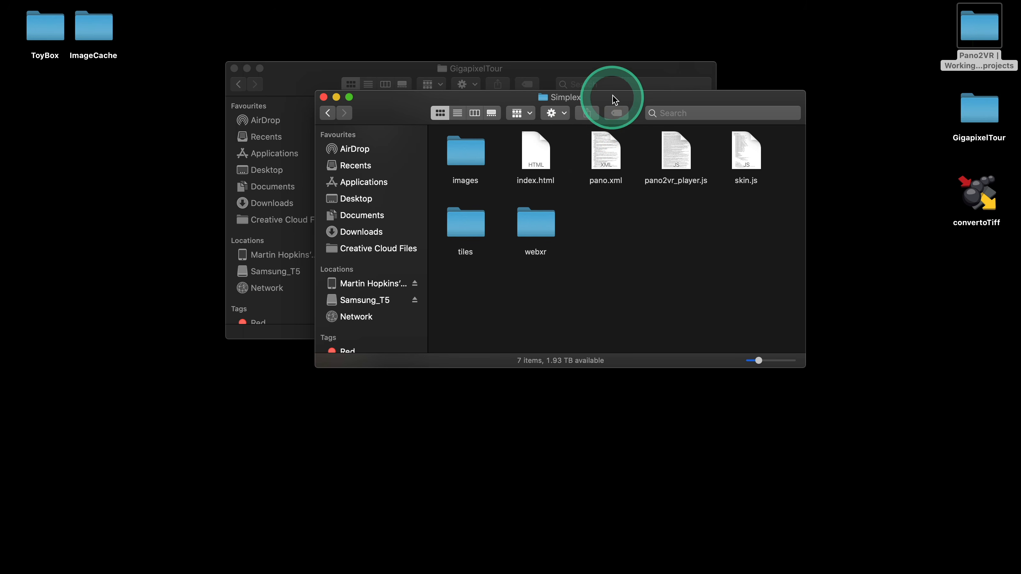
drag(611, 100, 502, 18)
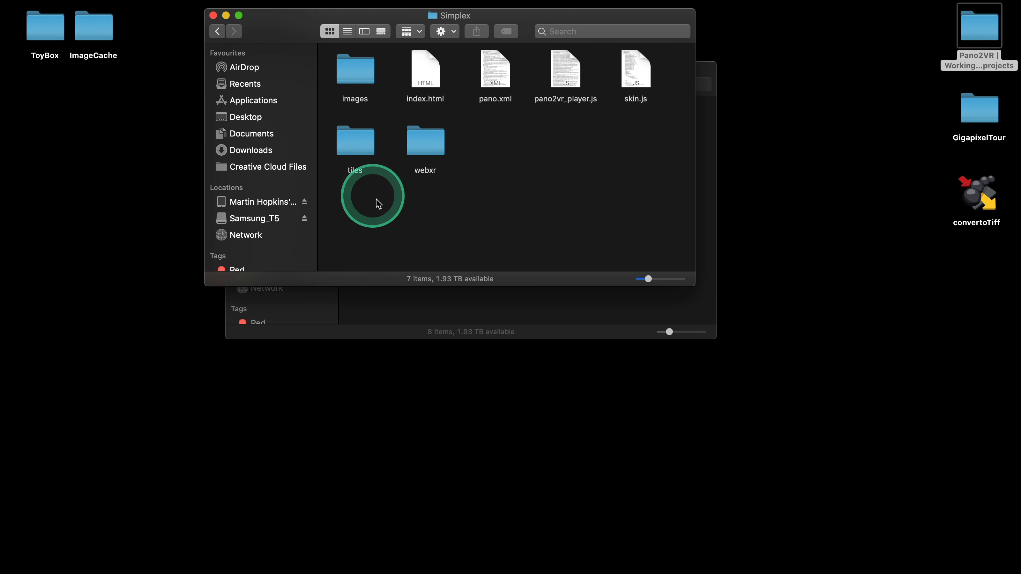
Inspect the tiles folder and its node1 subfolder, and return to the Simplex folder
click(363, 151)
double_click(363, 151)
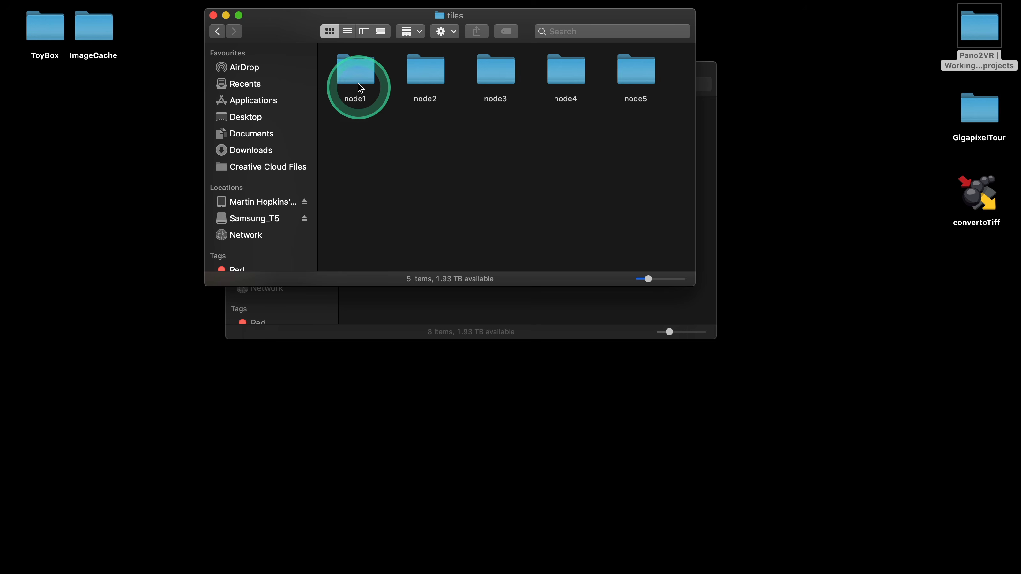
double_click(346, 68)
double_click(217, 31)
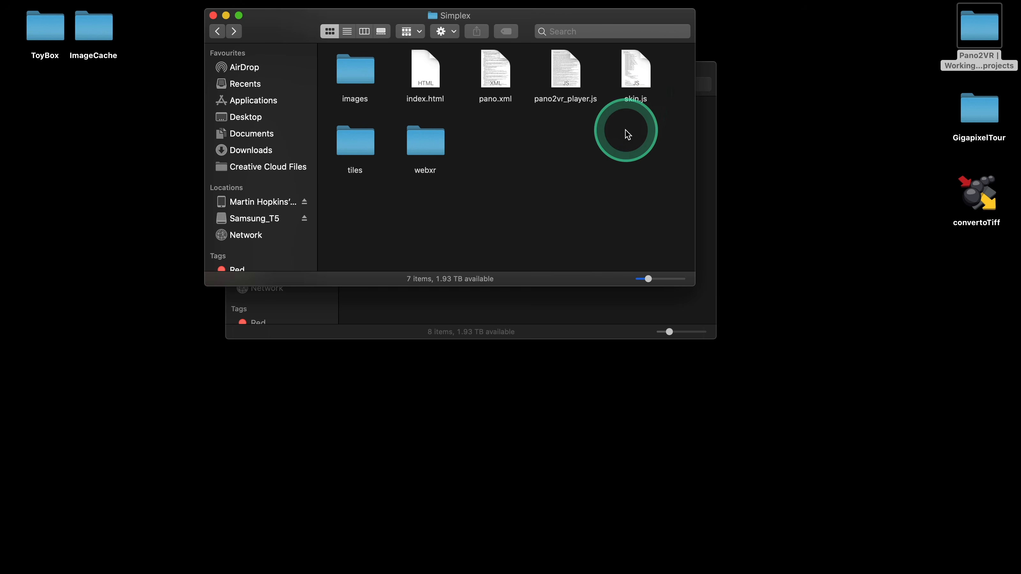
Go back to JPEG_625, open its output folder, and open index.html in the browser directly from disk
click(217, 31)
drag(495, 223, 414, 236)
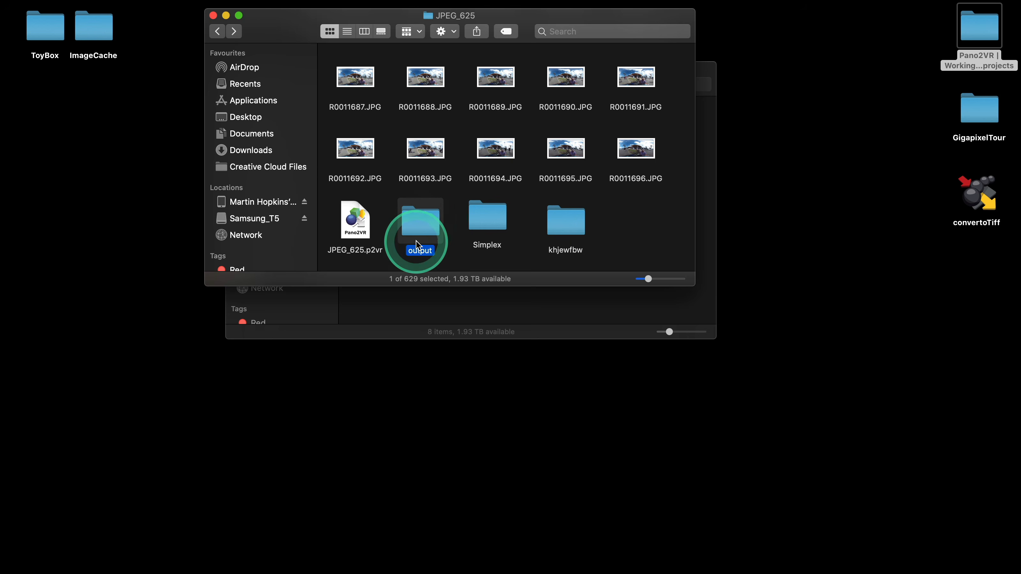
double_click(422, 225)
click(425, 79)
double_click(424, 79)
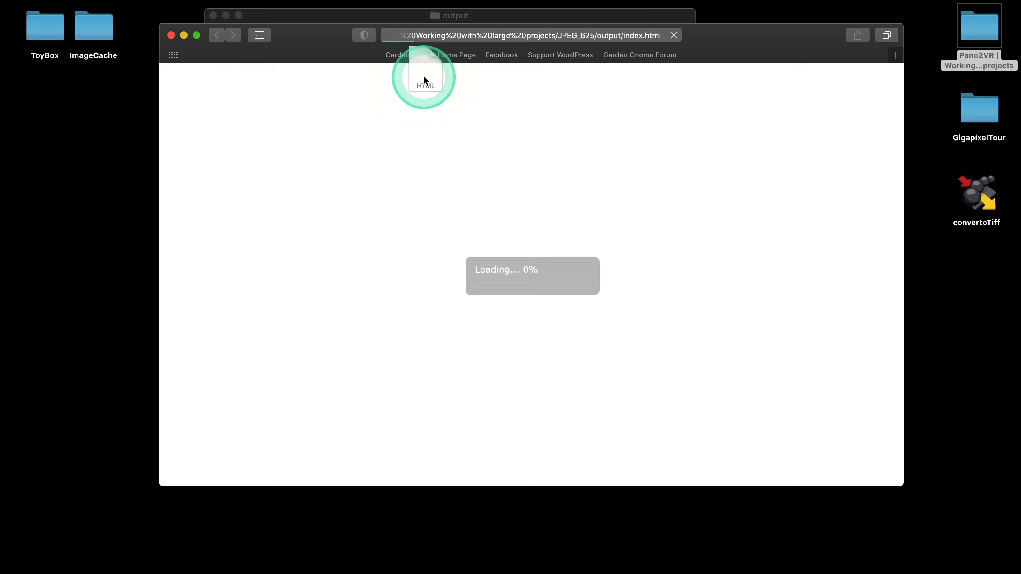
Look around the opened tour in the browser with its thumbnails shown, and close the browser and both Finder windows
drag(474, 257, 366, 185)
click(545, 461)
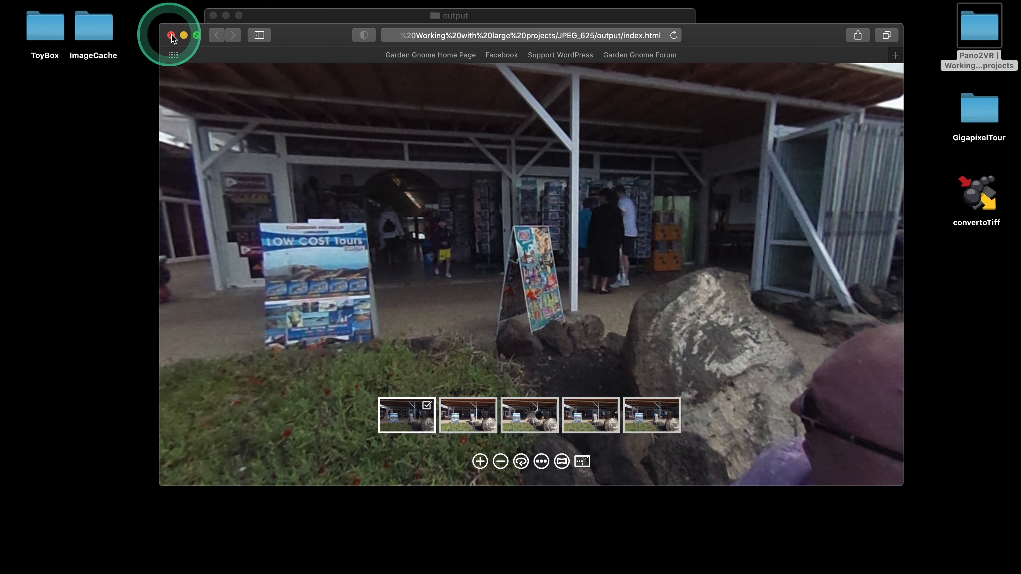
click(171, 36)
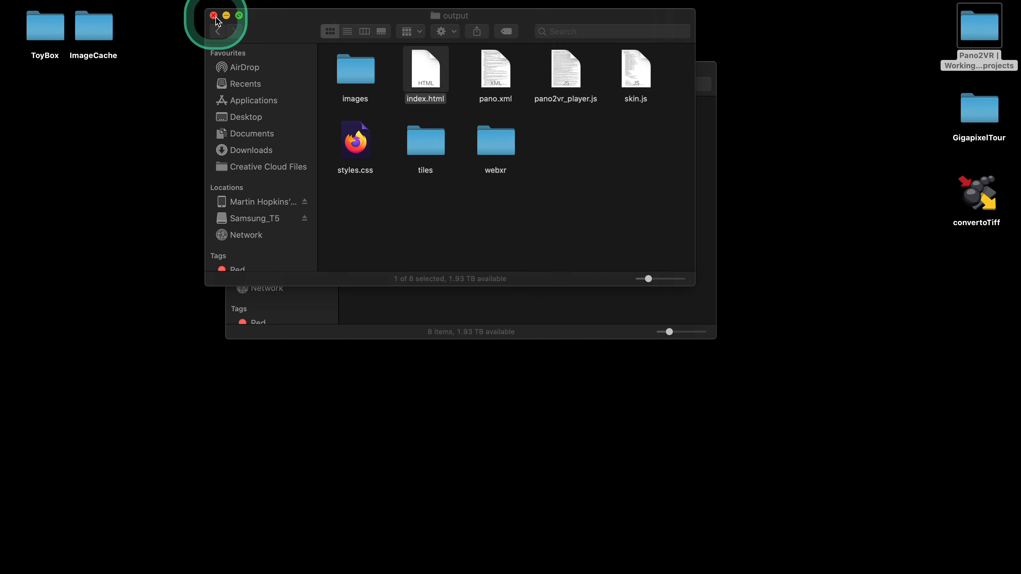
click(213, 15)
click(234, 69)
click(438, 165)
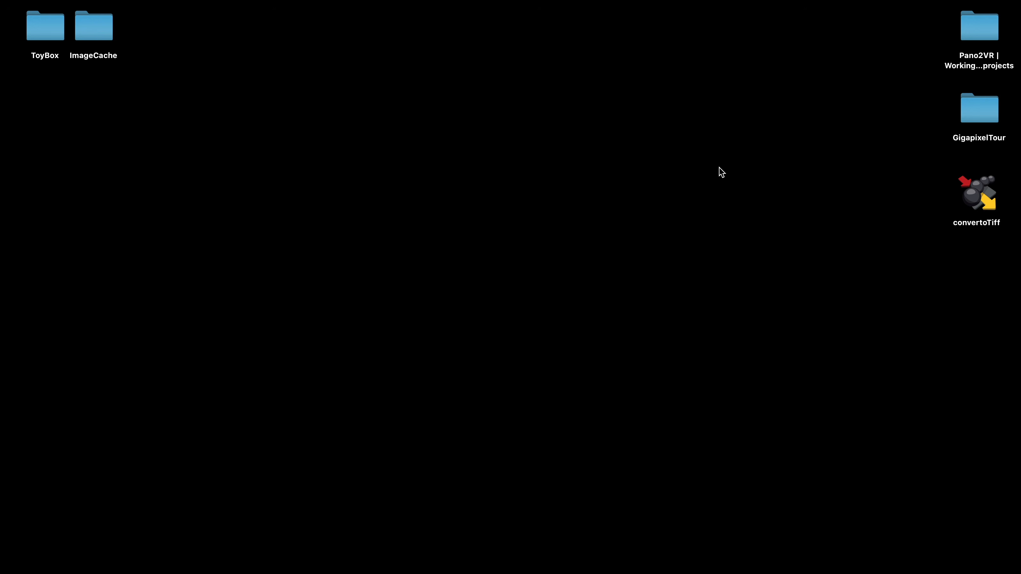
Switch to Pano2VR and add the five panoramas R0011687 to R0011691 from the JPEG_625 folder as tour input
mouse_move(477, 569)
click(478, 541)
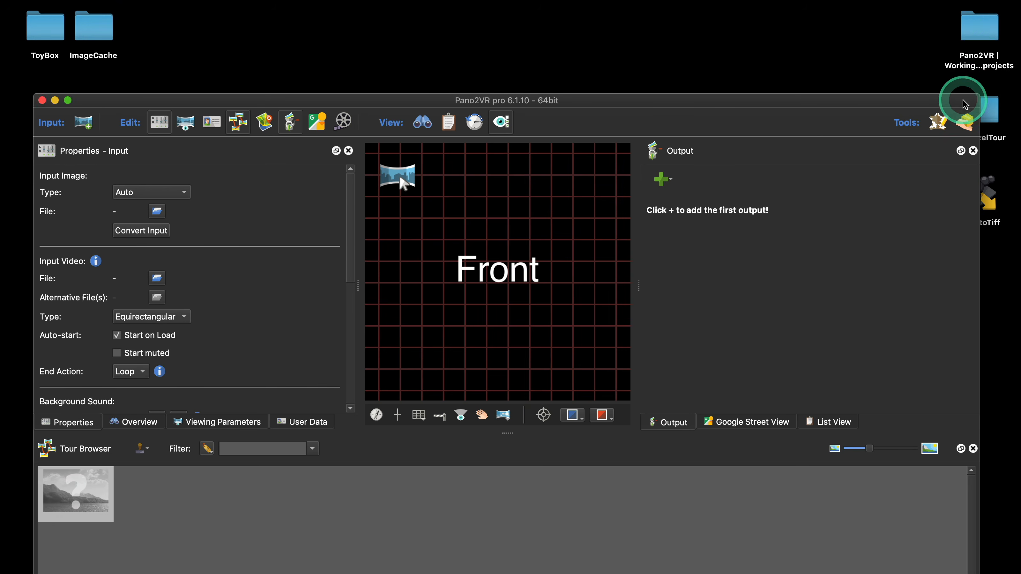
double_click(978, 34)
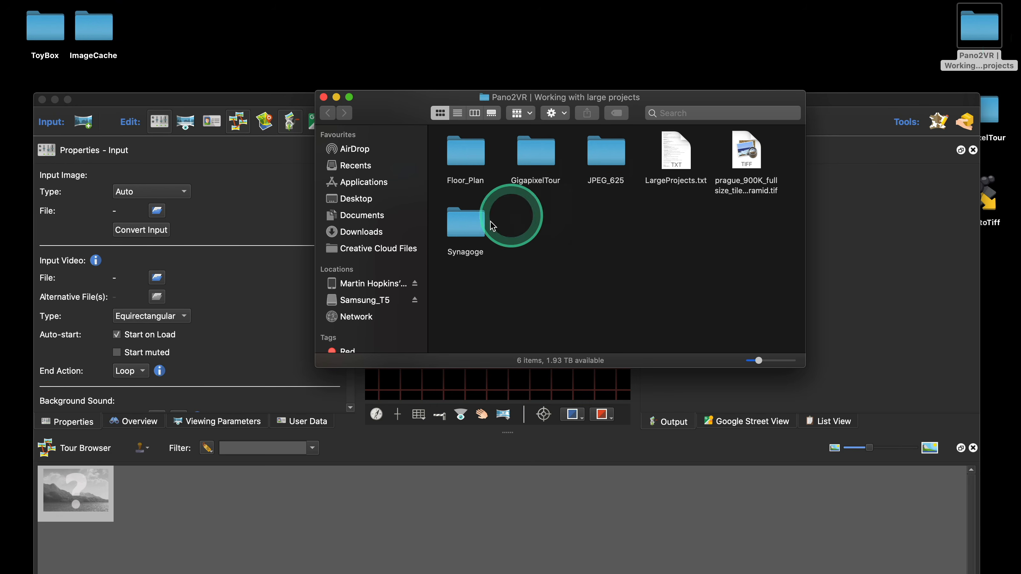
double_click(603, 155)
click(456, 168)
shift+click(736, 168)
drag(736, 168, 548, 387)
click(325, 98)
drag(557, 106, 558, 30)
Add an HTML5 output to the project and rename its output folder as output
click(661, 101)
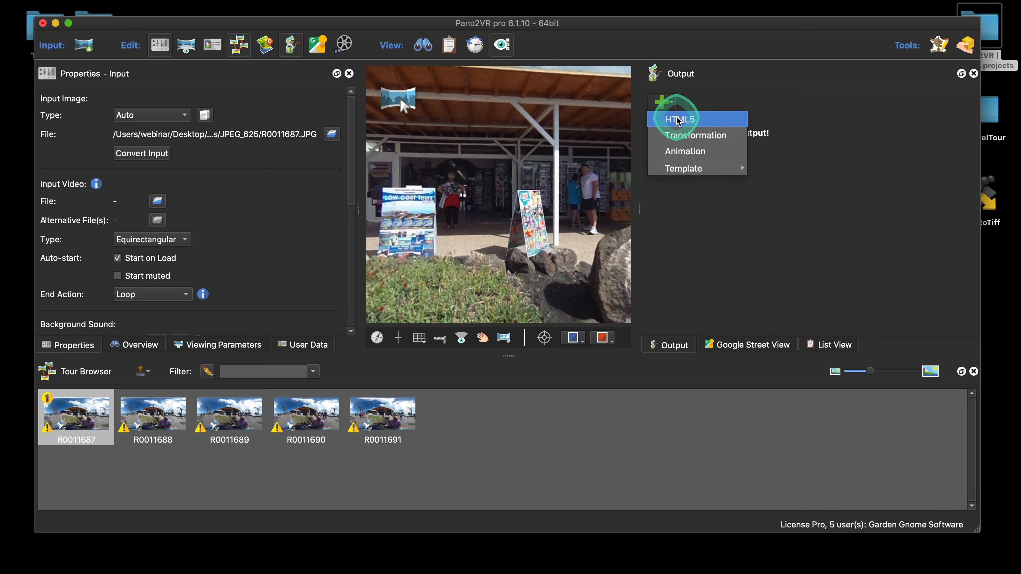
click(678, 120)
click(718, 156)
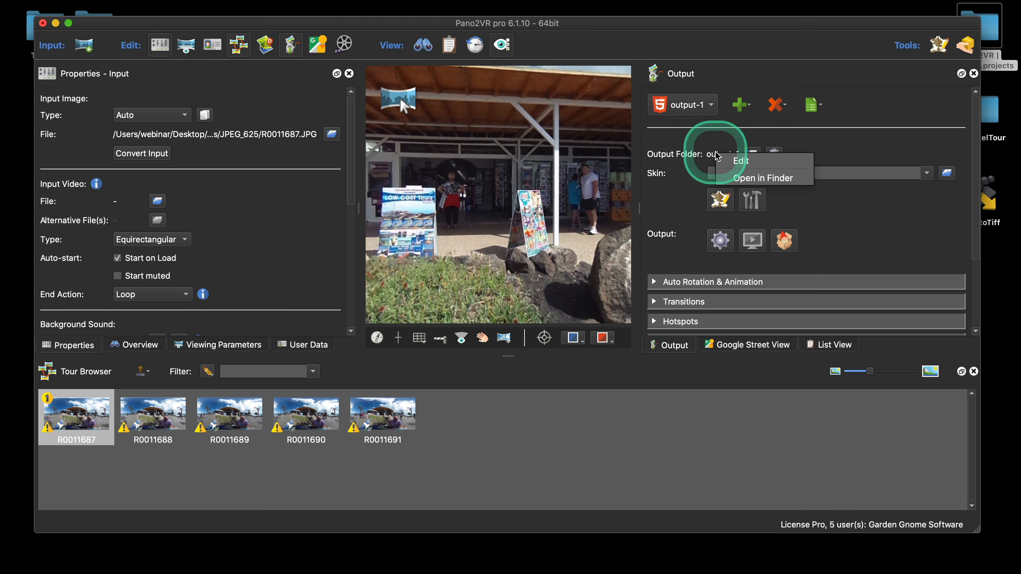
click(723, 160)
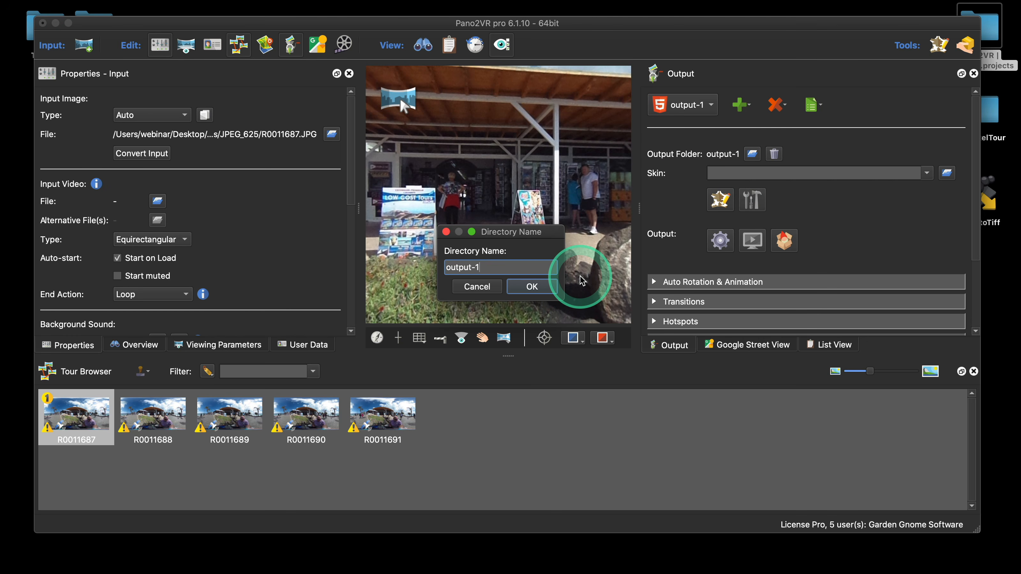
key(BackSpace)
key(BackSpace)
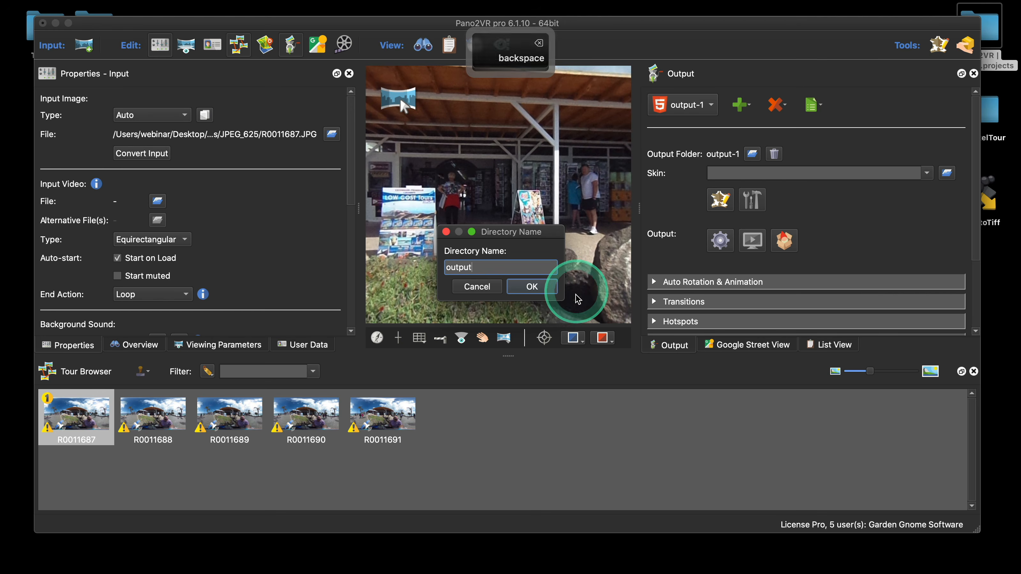
click(532, 286)
click(583, 286)
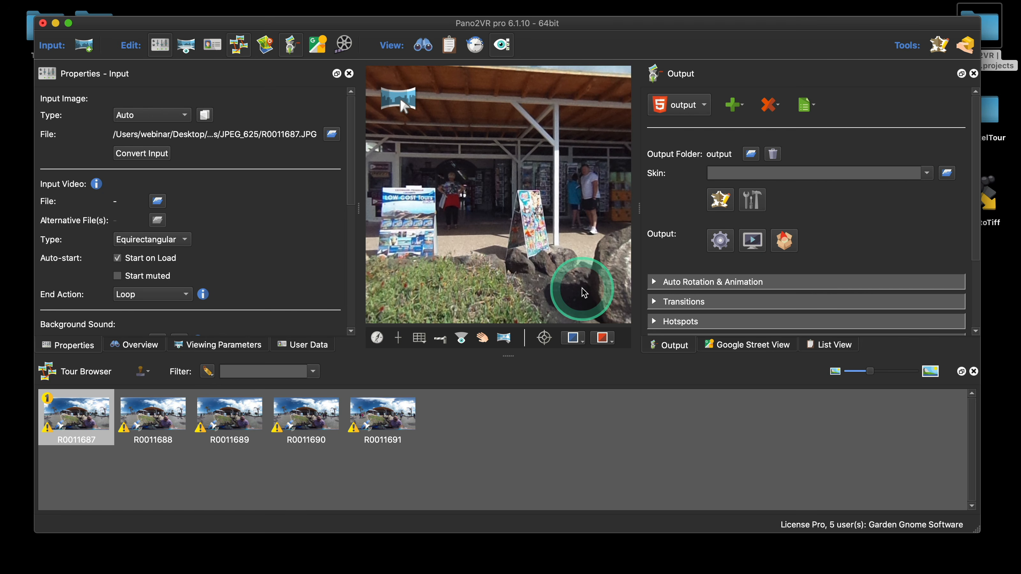
Add a second HTML5 output and set its directory name to output, sharing the first output's folder
click(734, 107)
click(743, 120)
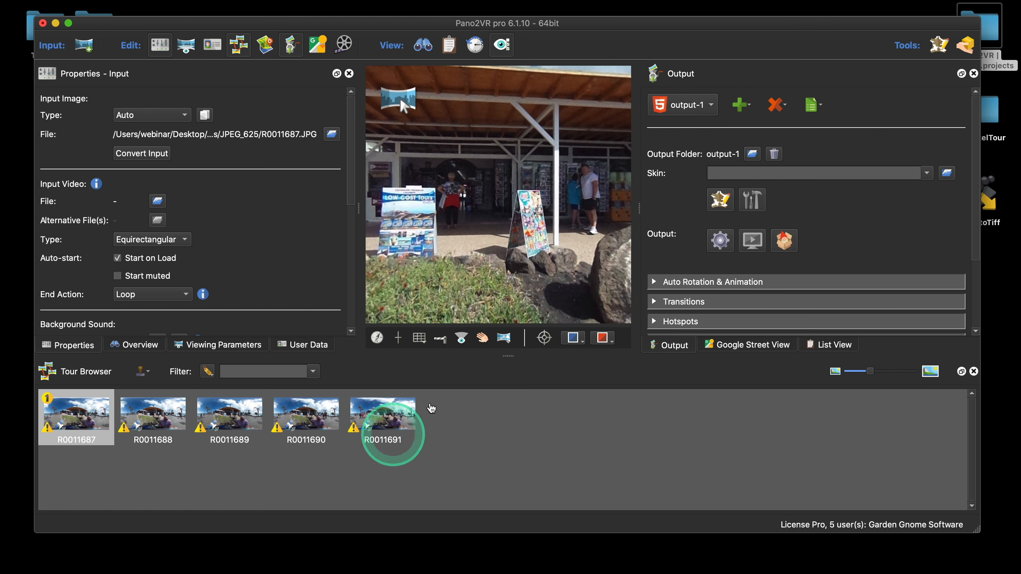
click(722, 154)
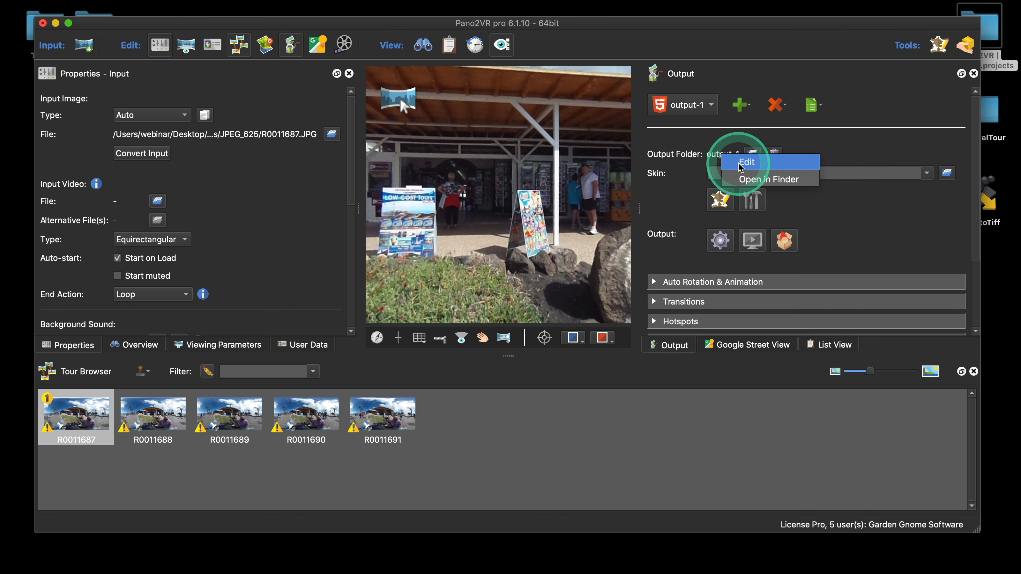
click(739, 164)
click(482, 267)
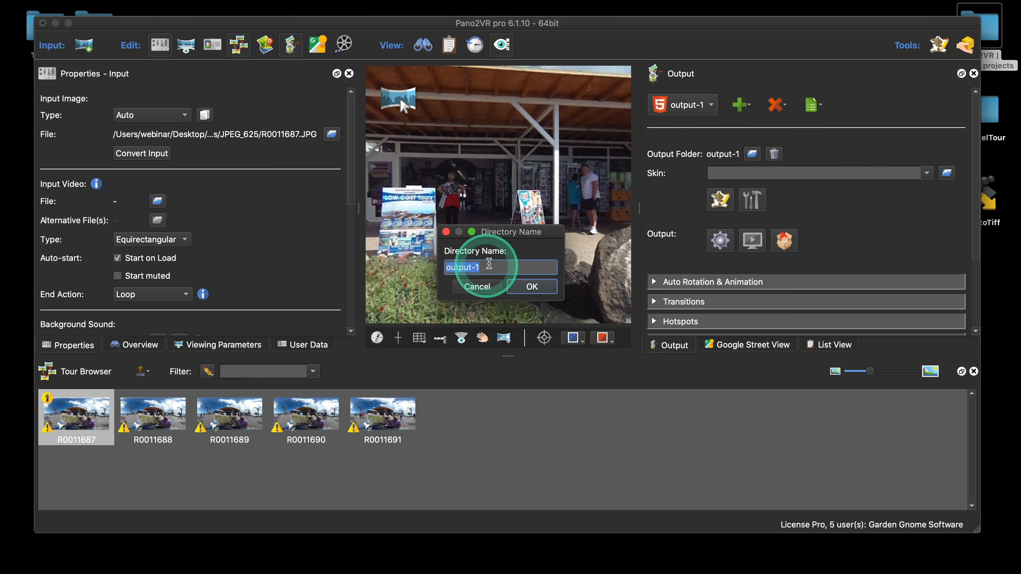
key(BackSpace)
key(BackSpace)
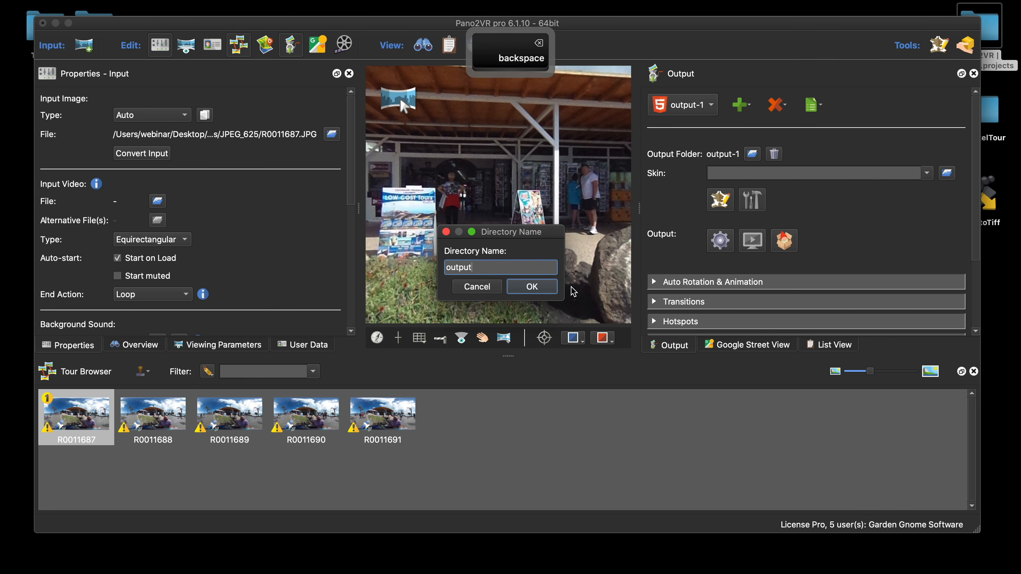
key(Return)
click(583, 286)
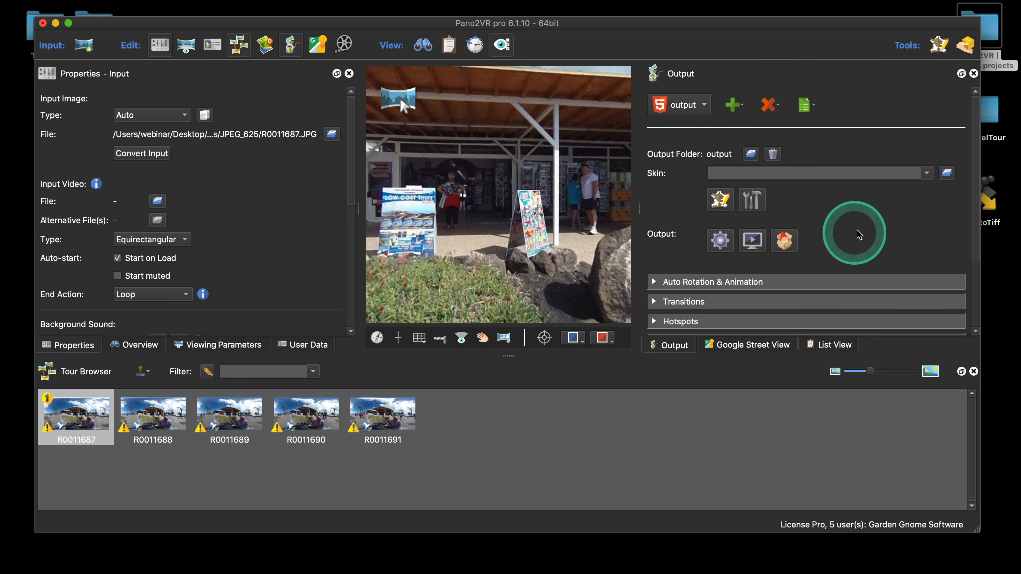
Change the second output's XML file name to output/pano_1.xml in its advanced settings
scroll(853, 232, down, 3)
click(656, 320)
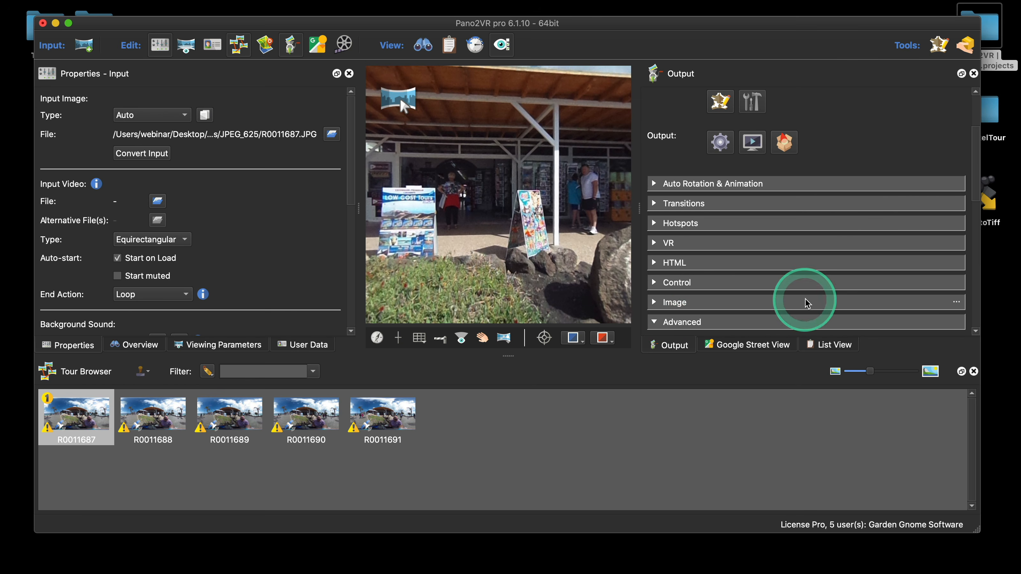
scroll(803, 298, down, 7)
scroll(808, 300, down, 6)
scroll(814, 286, up, 3)
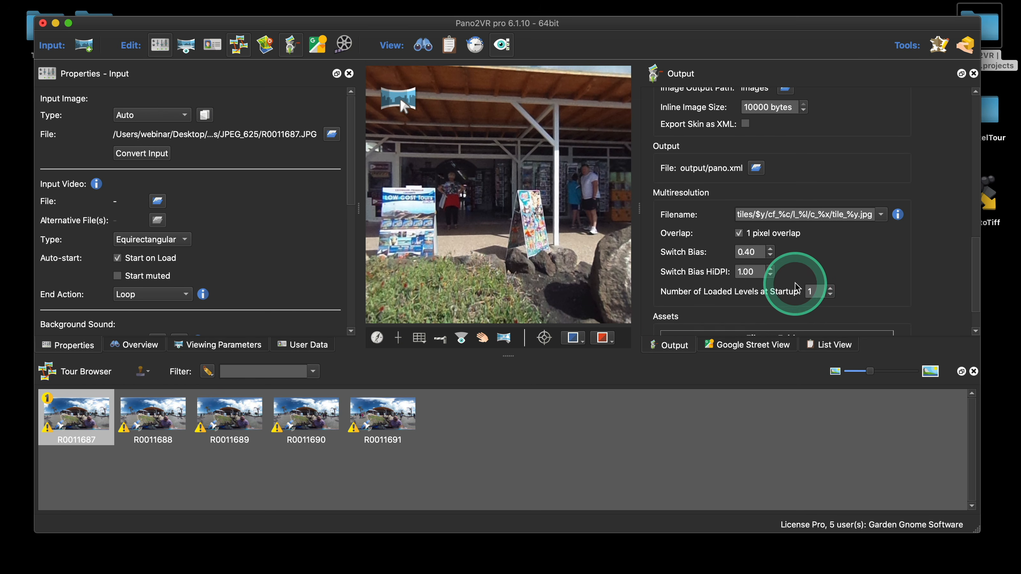
click(756, 170)
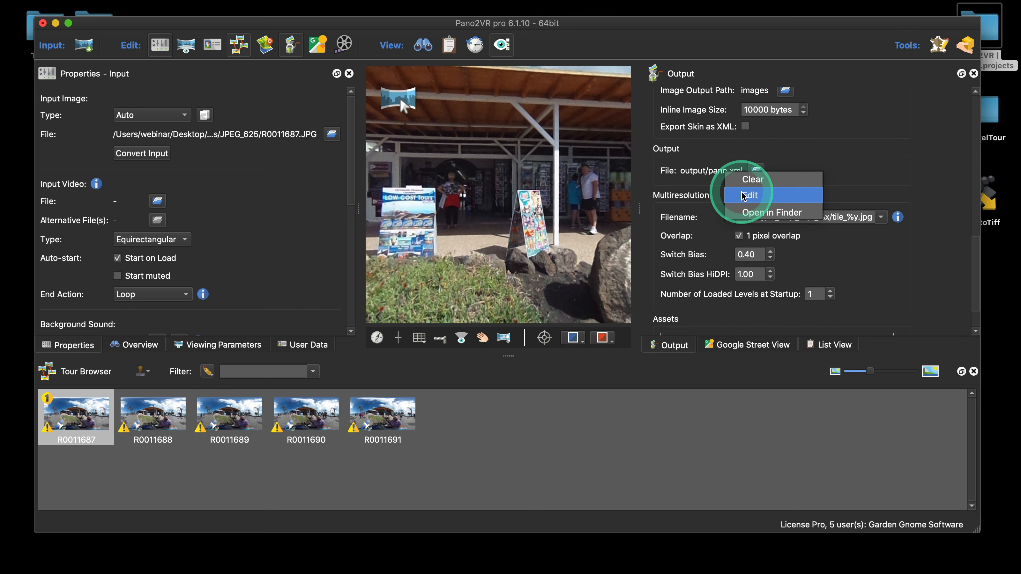
click(741, 190)
click(524, 292)
text(_1)
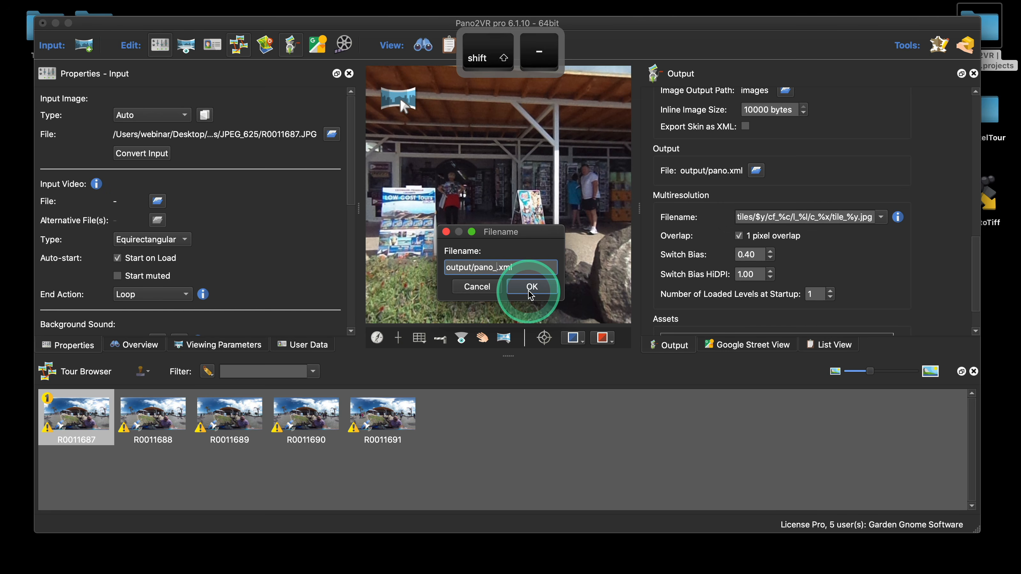
click(531, 290)
Rename the second output's skin file as skin_1.js
scroll(844, 209, up, 5)
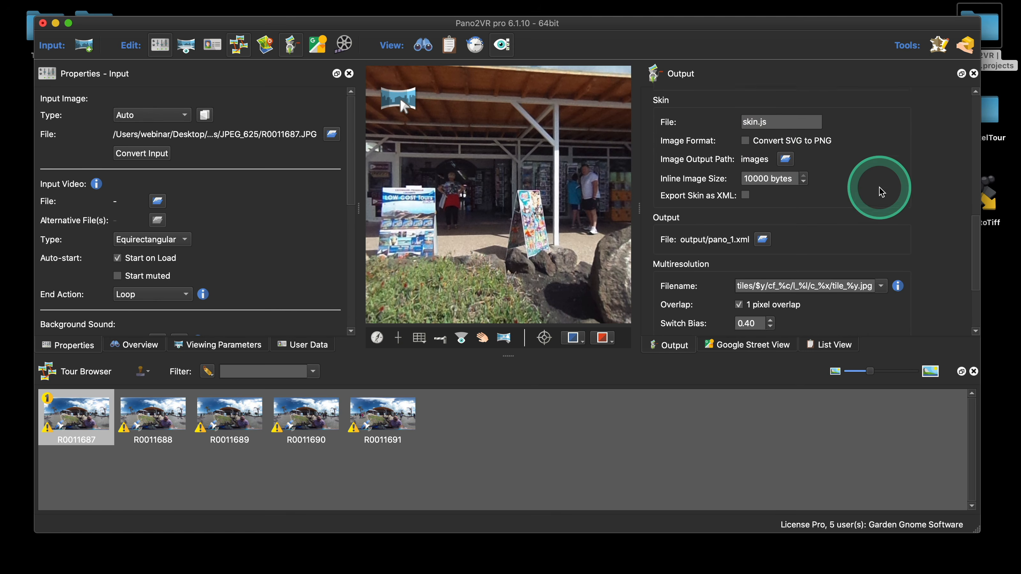
click(758, 188)
text(_1)
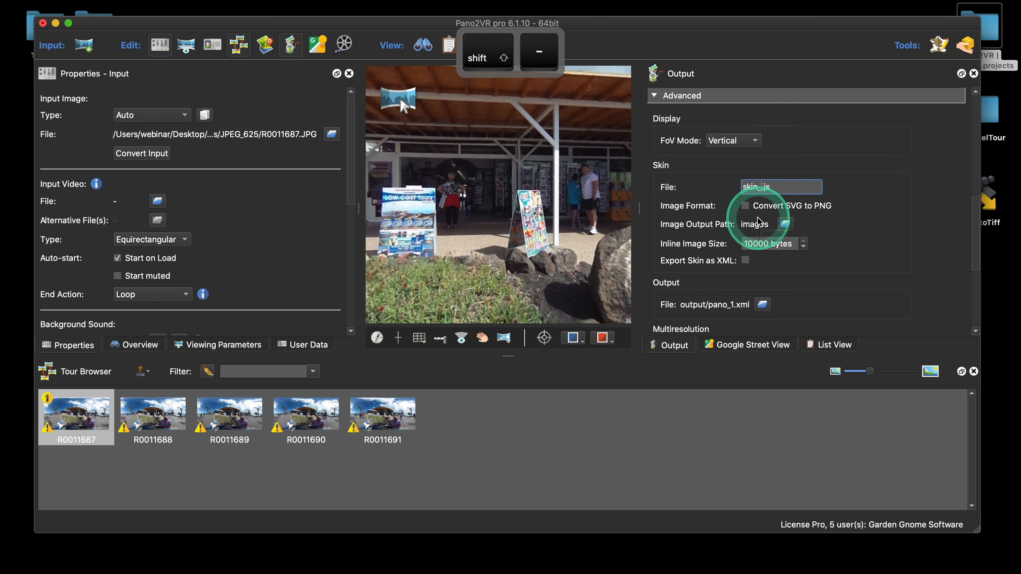
scroll(877, 246, up, 5)
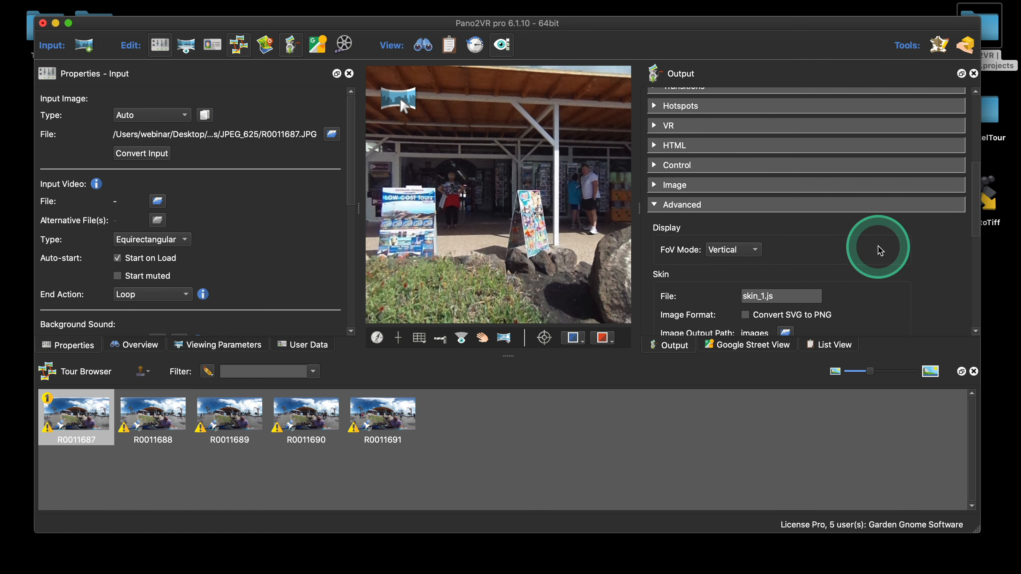
Set the second output's HTML file name to output/index_1.html
click(663, 196)
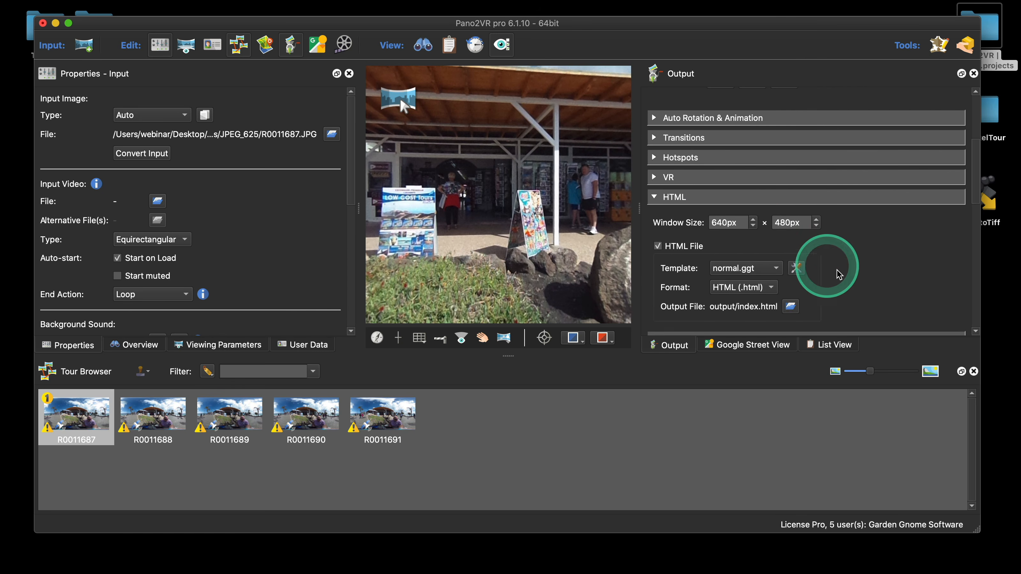
scroll(840, 273, down, 5)
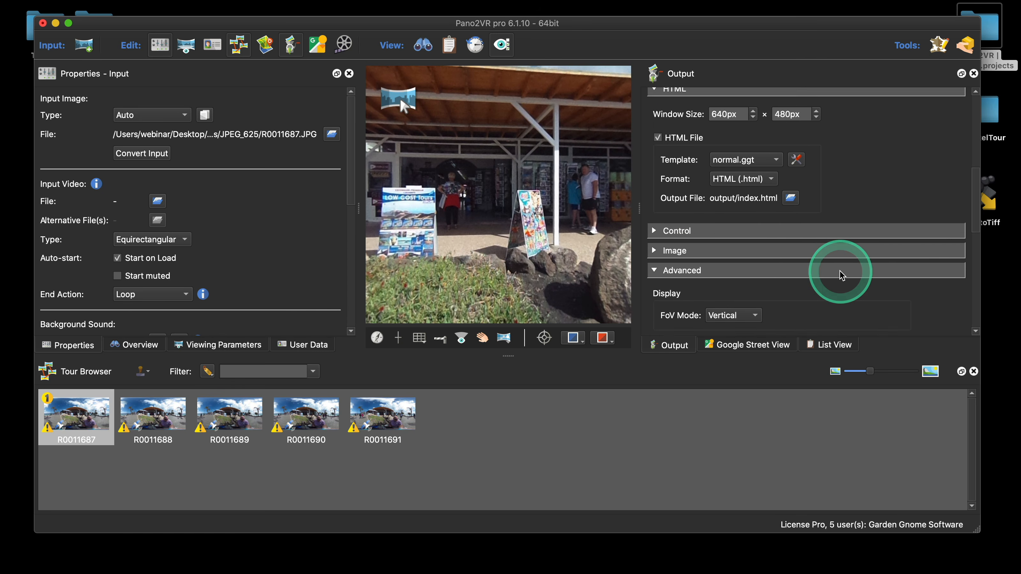
right_click(753, 188)
click(773, 212)
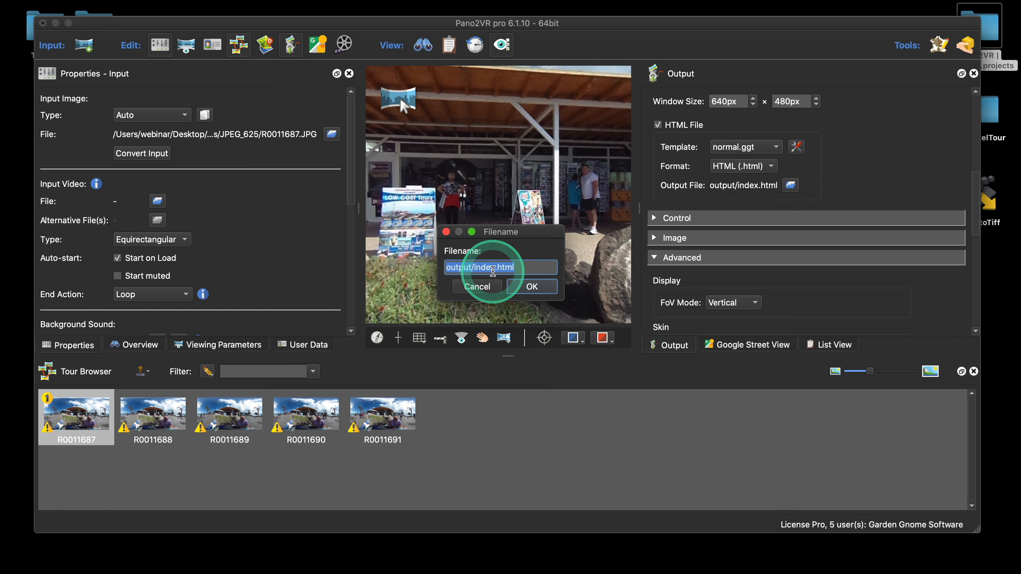
click(691, 273)
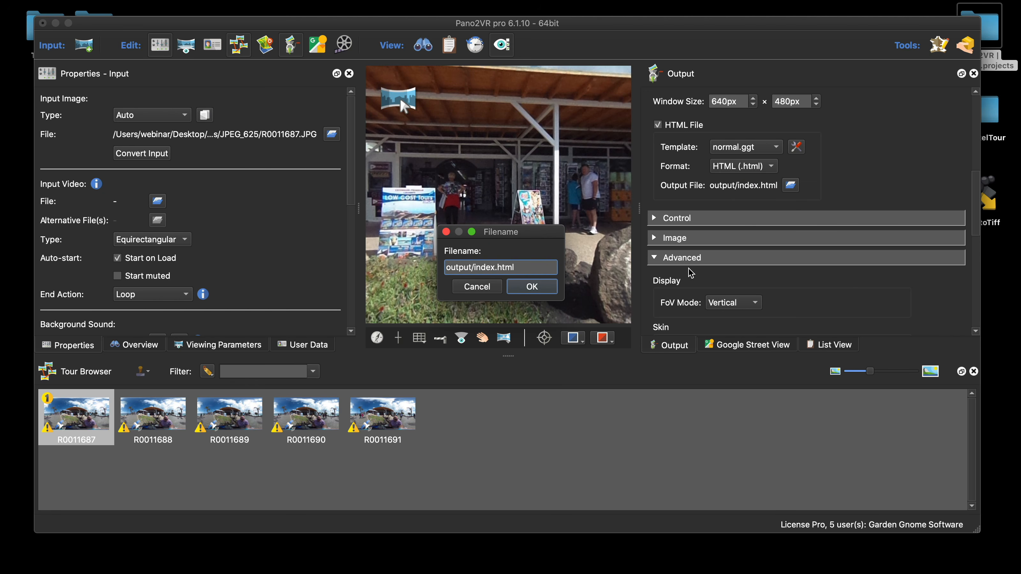
text(_1)
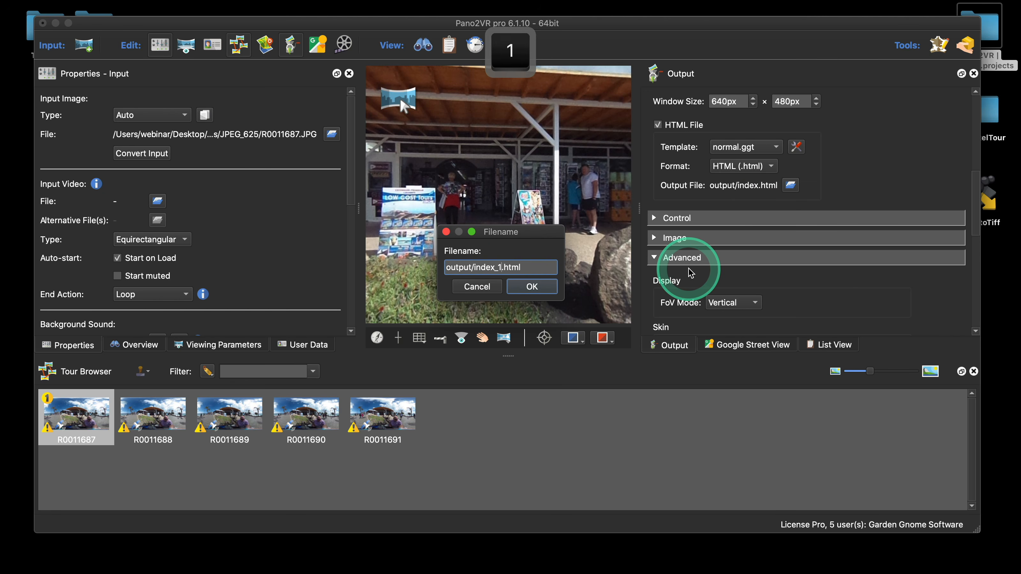
click(532, 287)
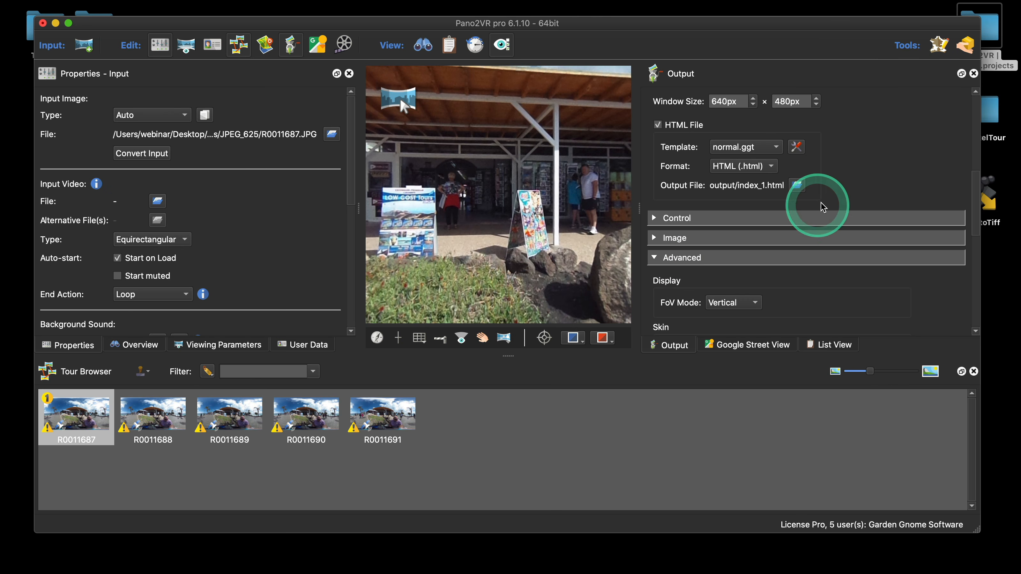
Switch to the other HTML5 output and set its XML file name to output/pano_2.xml
scroll(820, 206, up, 5)
scroll(820, 205, up, 2)
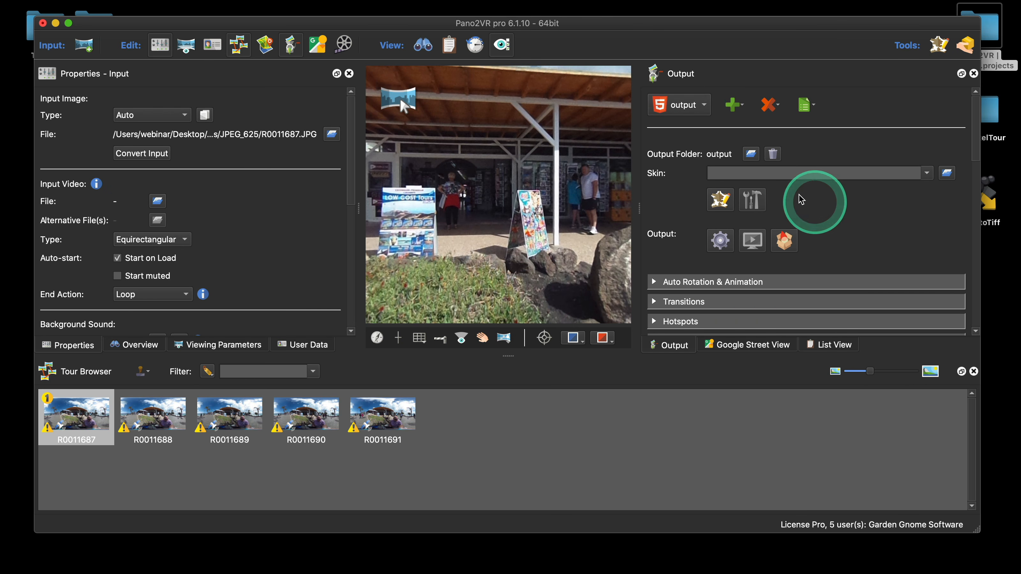
click(693, 111)
click(691, 122)
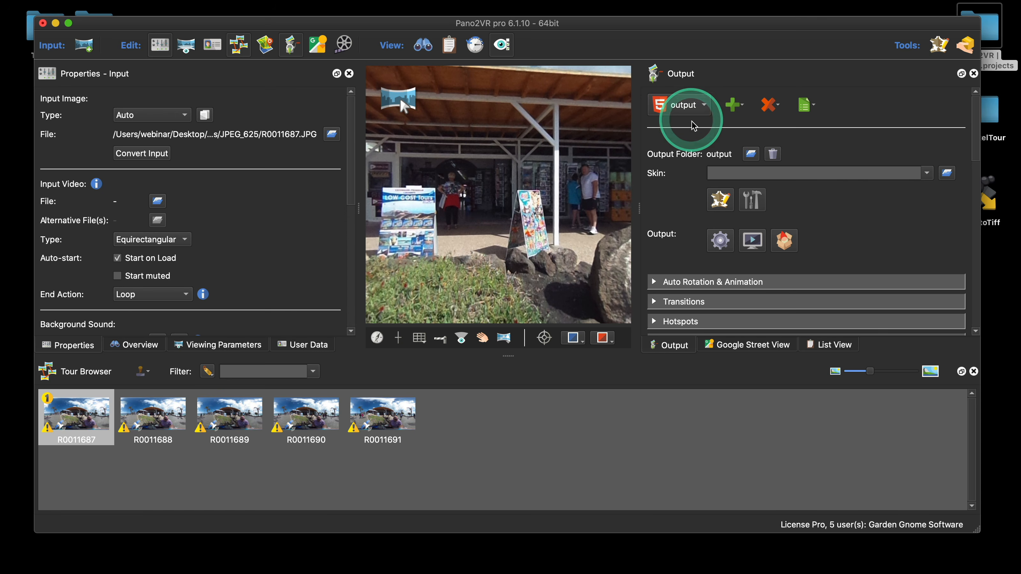
scroll(820, 239, down, 10)
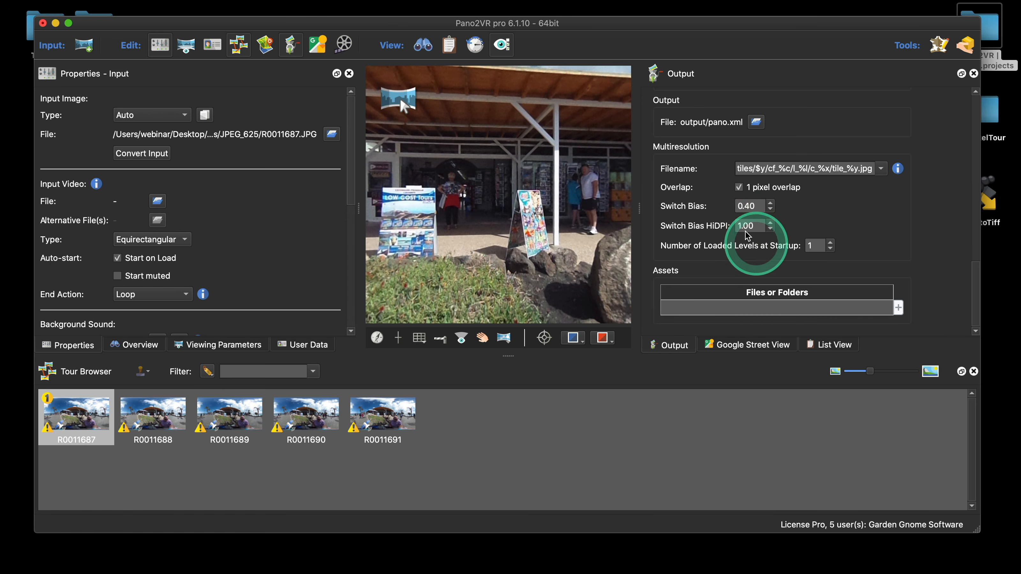
scroll(738, 195, up, 1)
scroll(739, 195, up, 1)
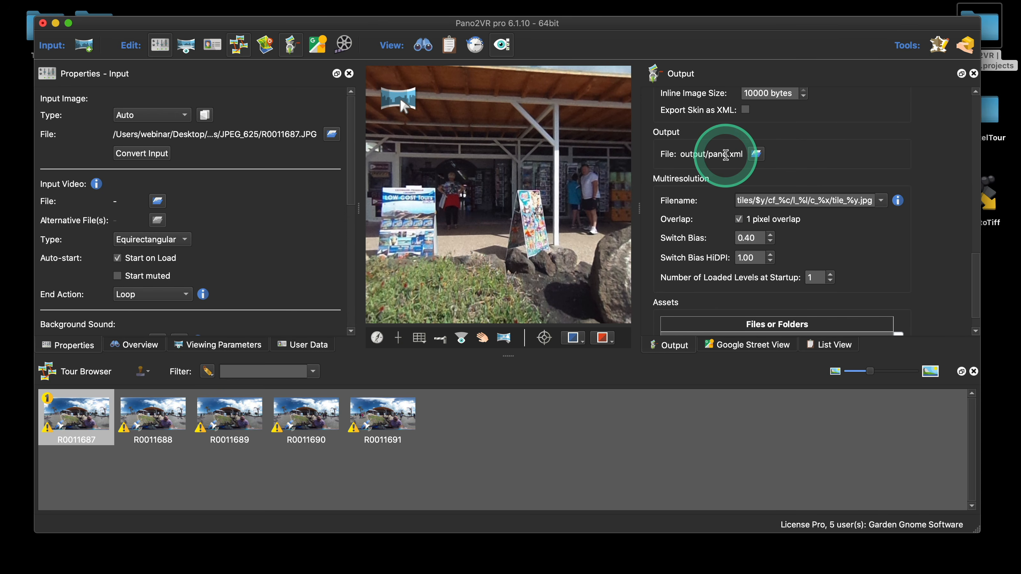
click(726, 154)
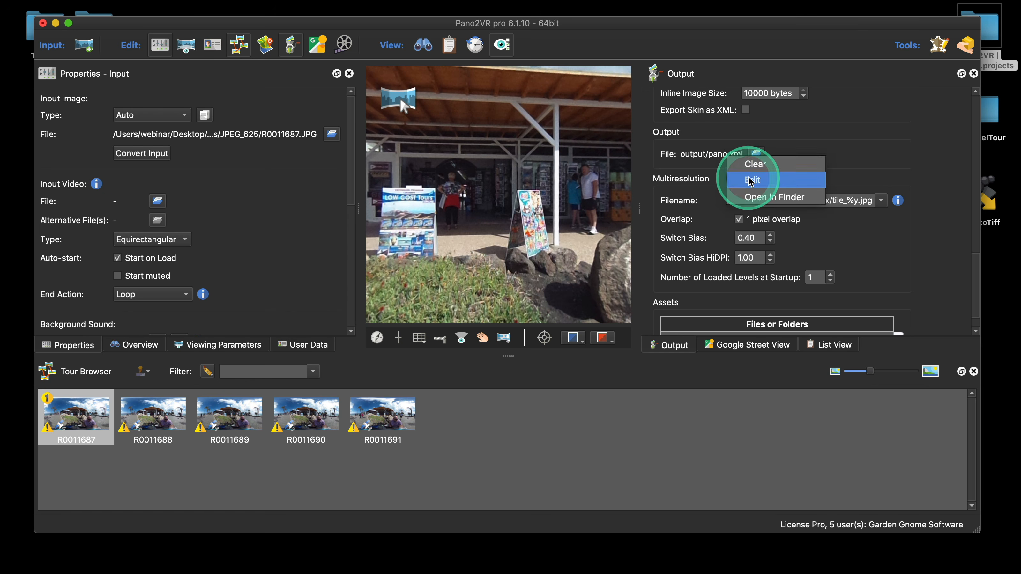
click(738, 177)
click(497, 268)
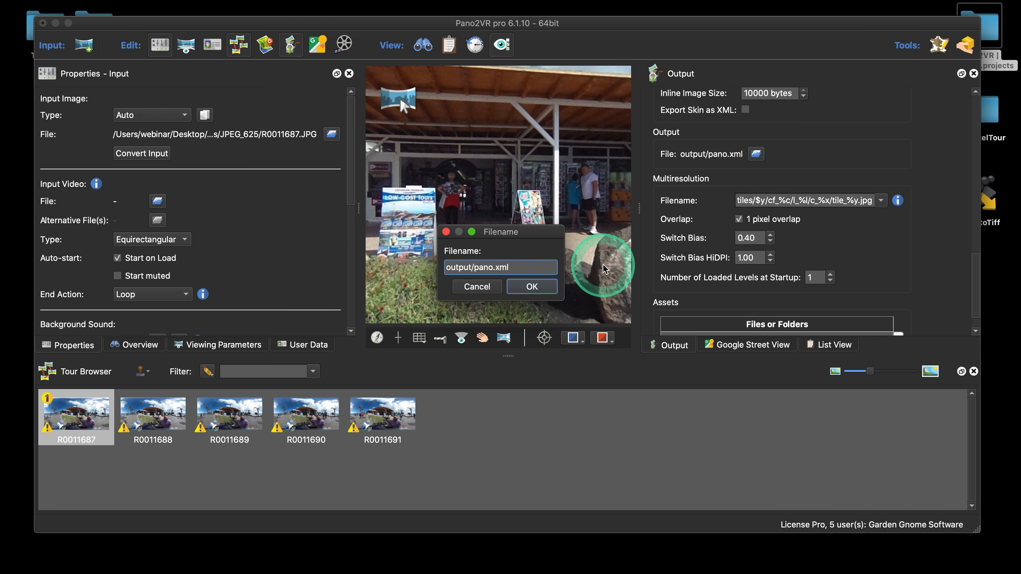
text(_2)
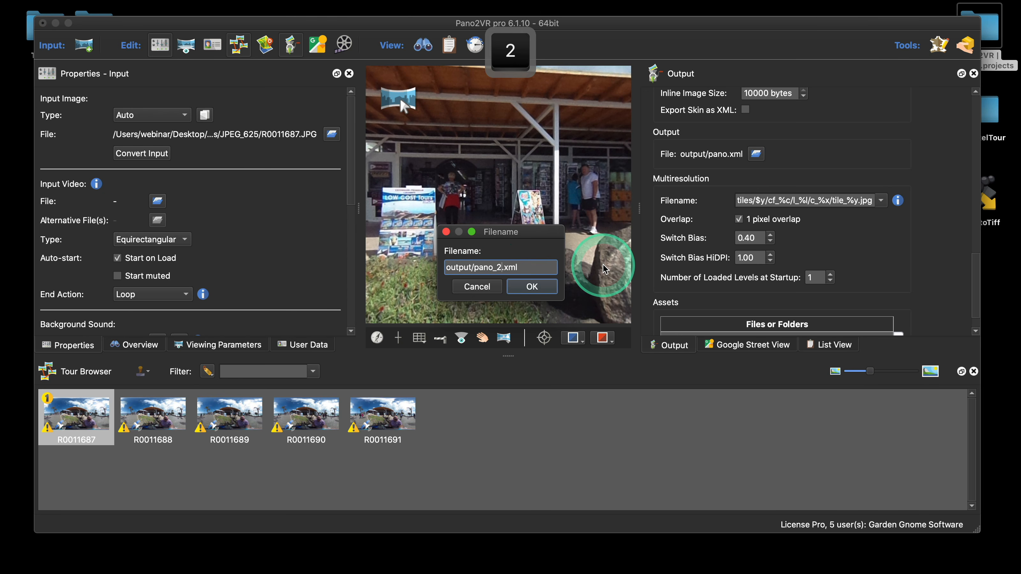
click(532, 286)
Rename this output's skin file as skin_2.js
scroll(784, 201, up, 3)
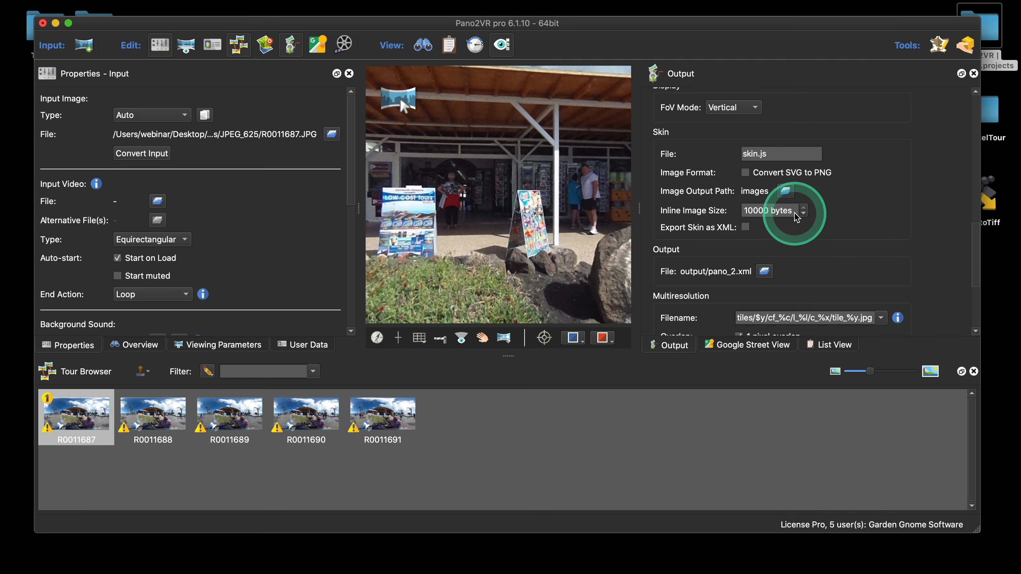
right_click(758, 163)
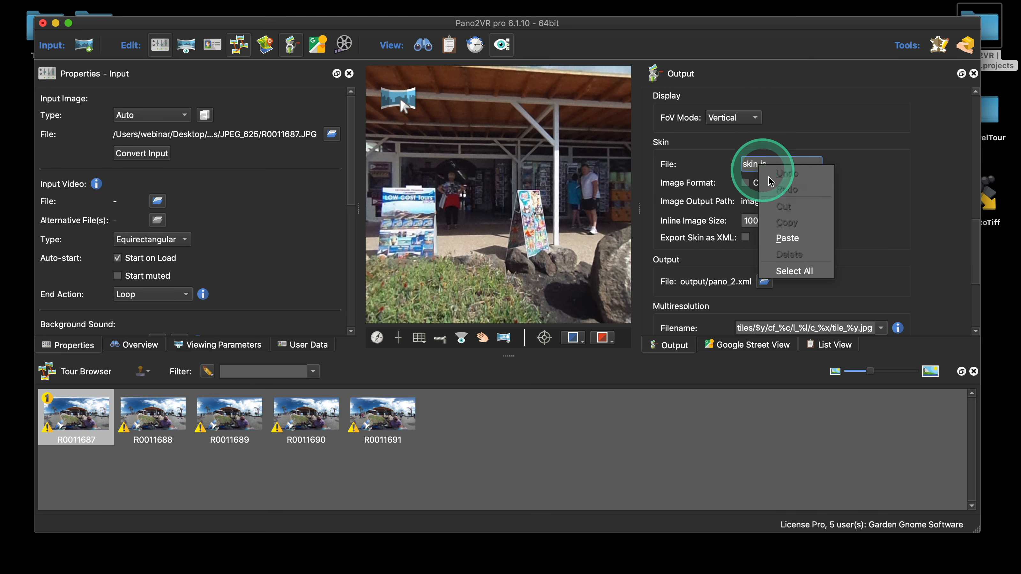
click(758, 165)
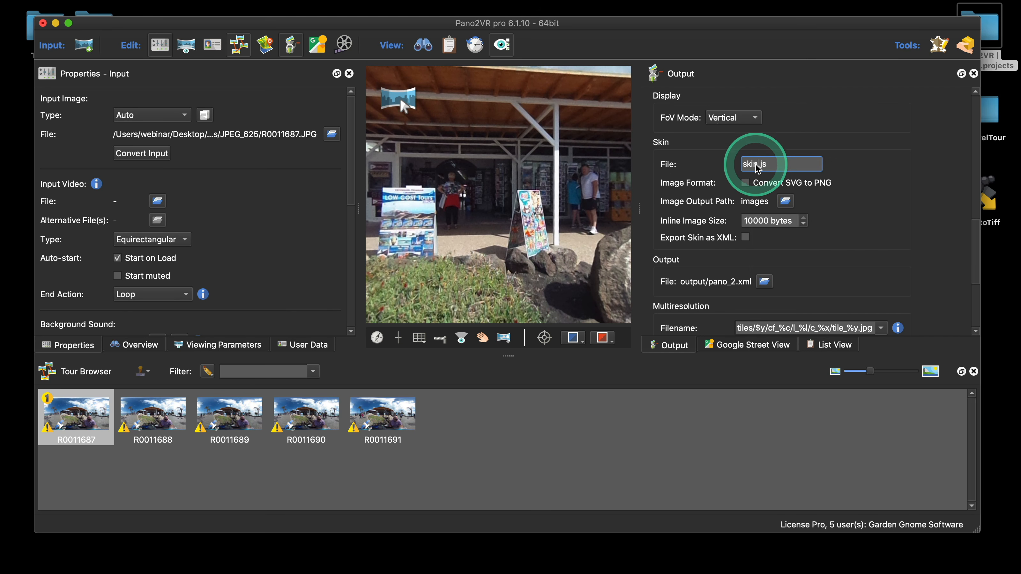
text(-)
key(BackSpace)
text(_2)
click(854, 212)
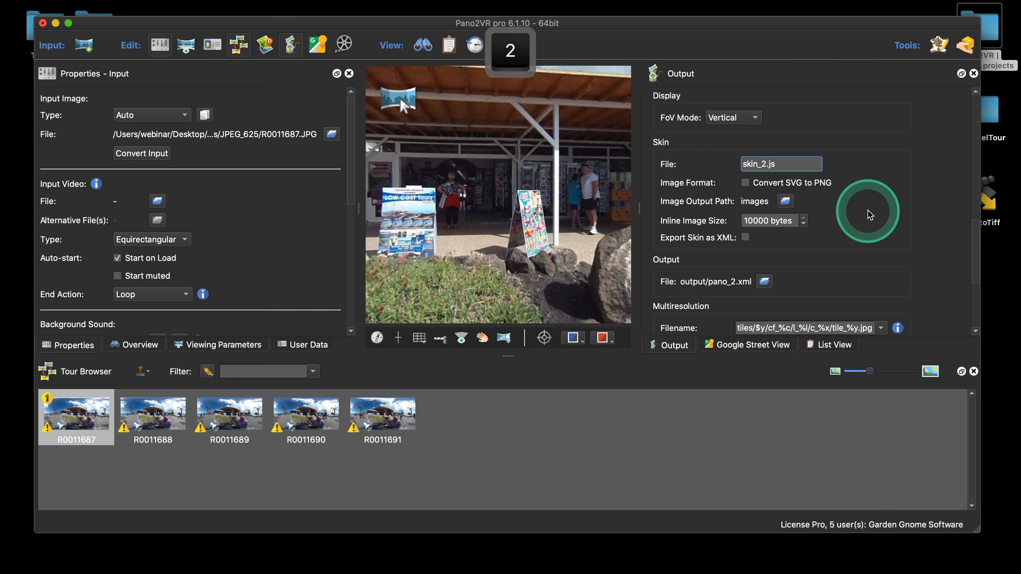
Set this output's HTML file name to output/index_2.html
scroll(792, 205, up, 3)
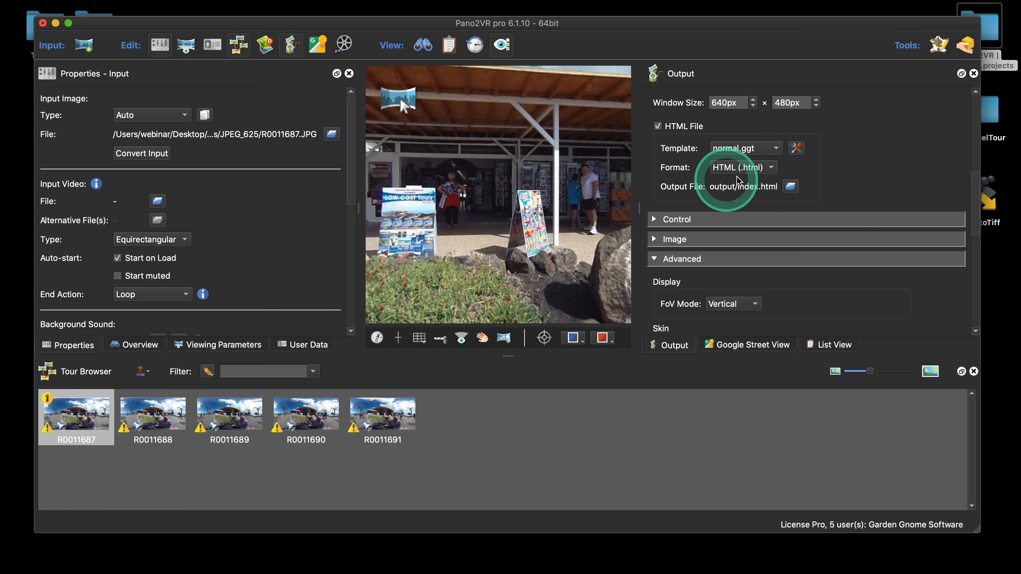
right_click(751, 192)
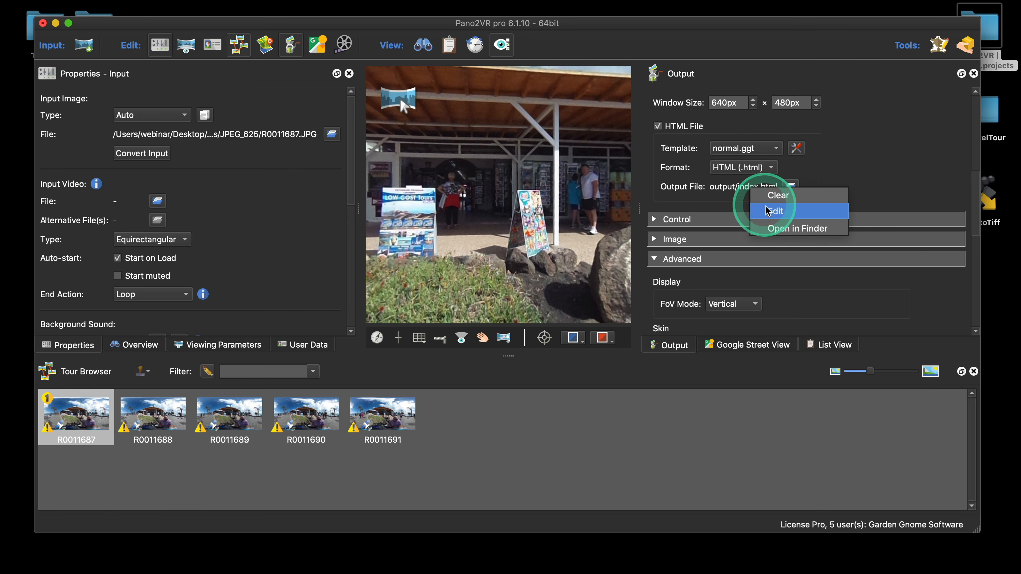
click(780, 216)
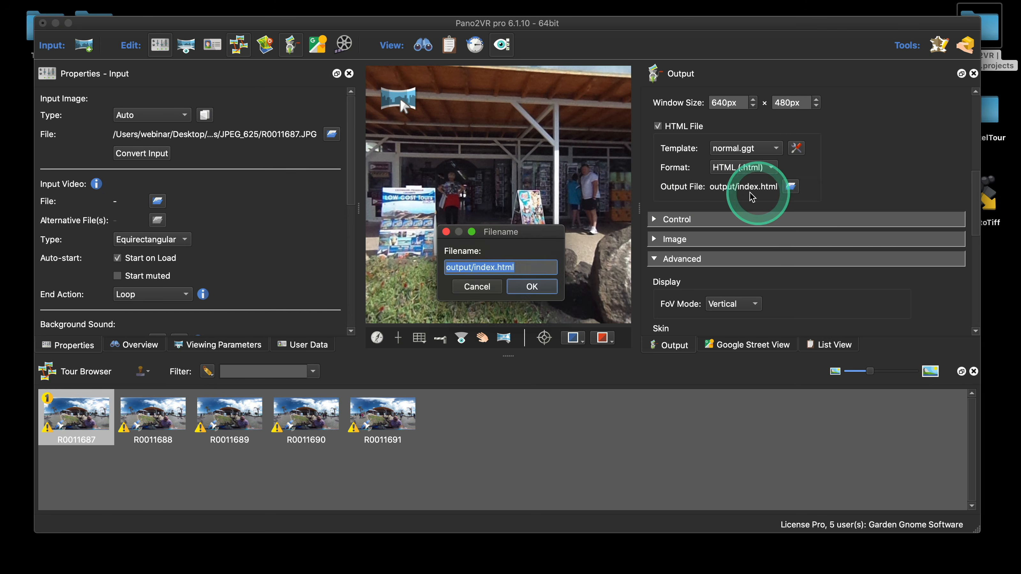
click(494, 268)
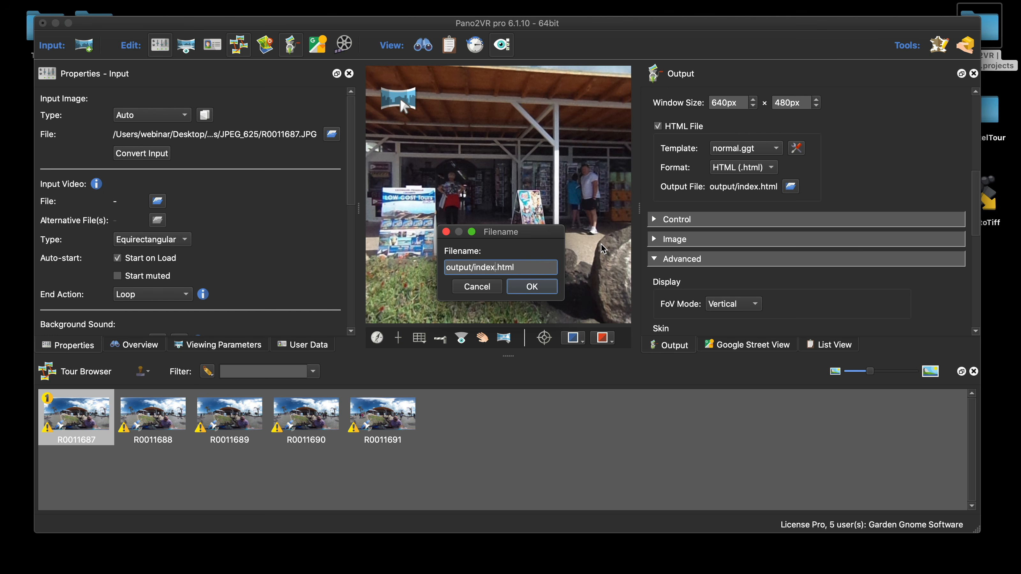
text(_1)
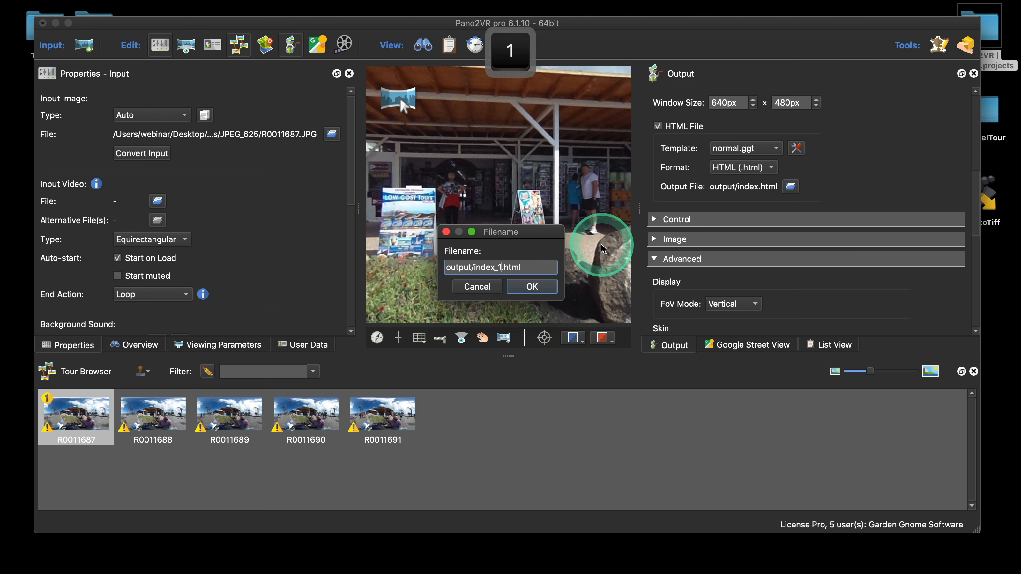
key(BackSpace)
text(2)
click(531, 286)
Clear the contents of the shared output folder
scroll(783, 251, down, 8)
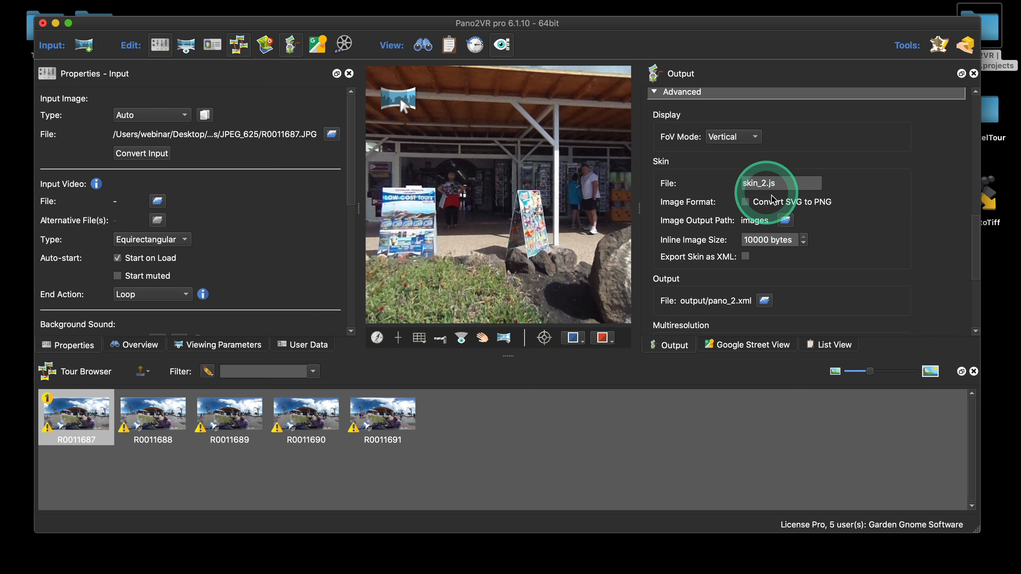
scroll(724, 181, down, 6)
scroll(816, 205, up, 14)
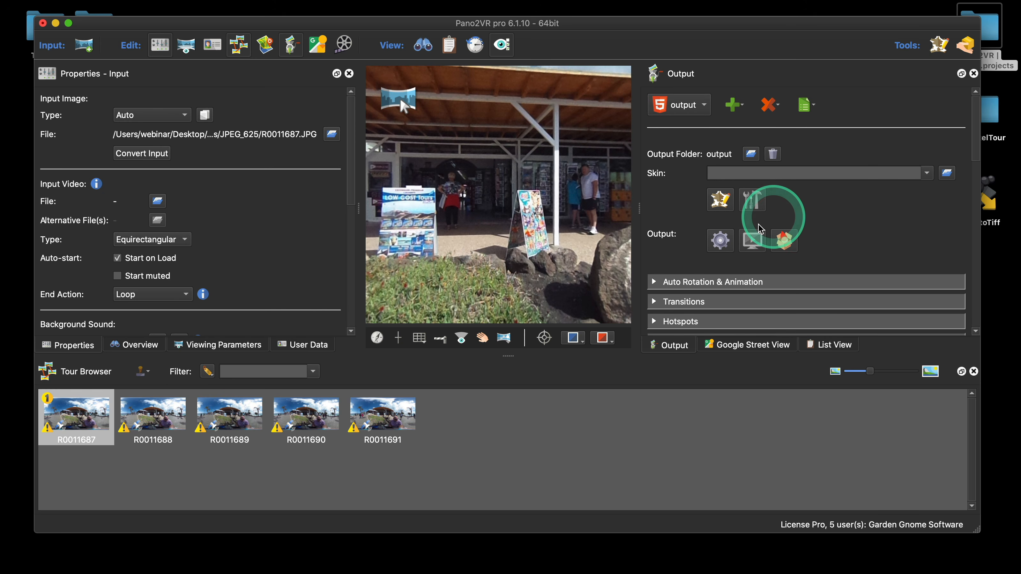
click(769, 159)
click(589, 291)
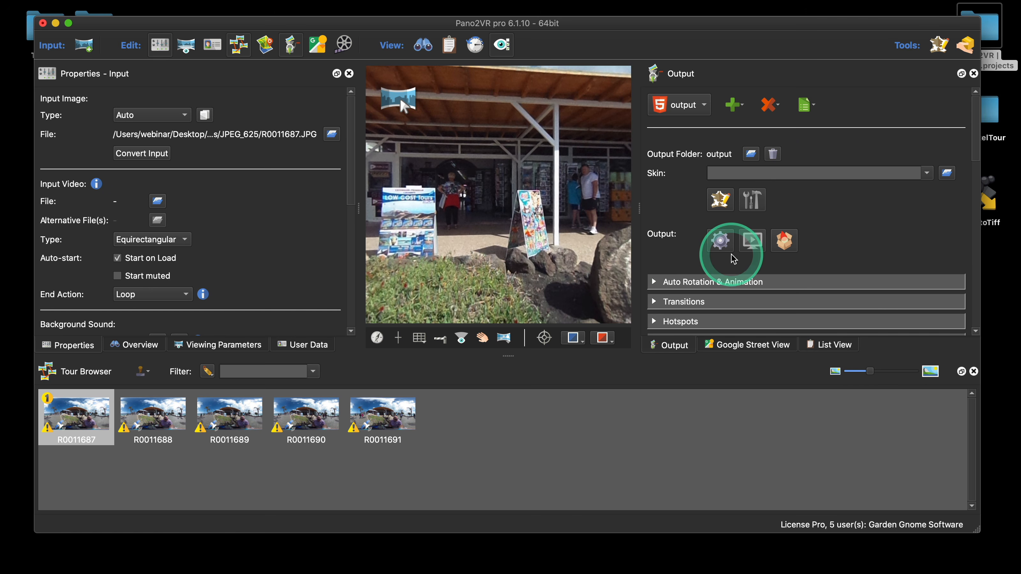
Generate all outputs at once, saving the project as JPEG_625 in the JPEG_625 folder
key(alt)
click(720, 240)
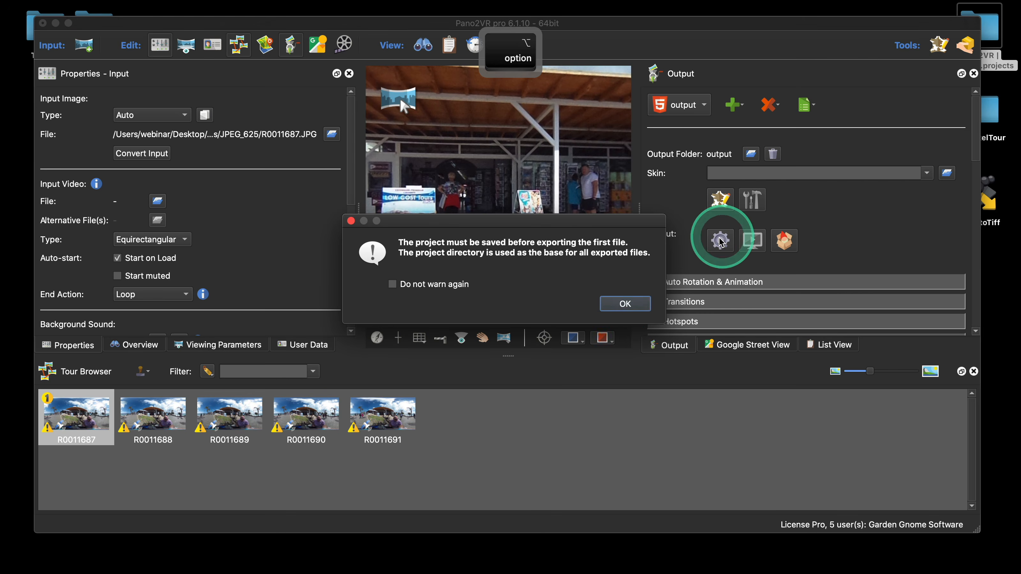
click(621, 306)
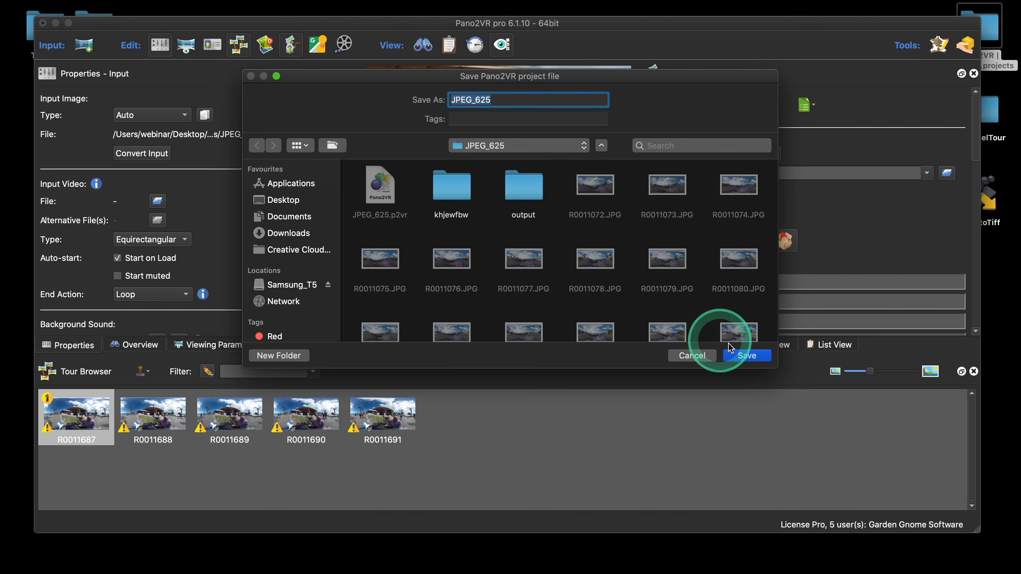
click(741, 355)
click(610, 161)
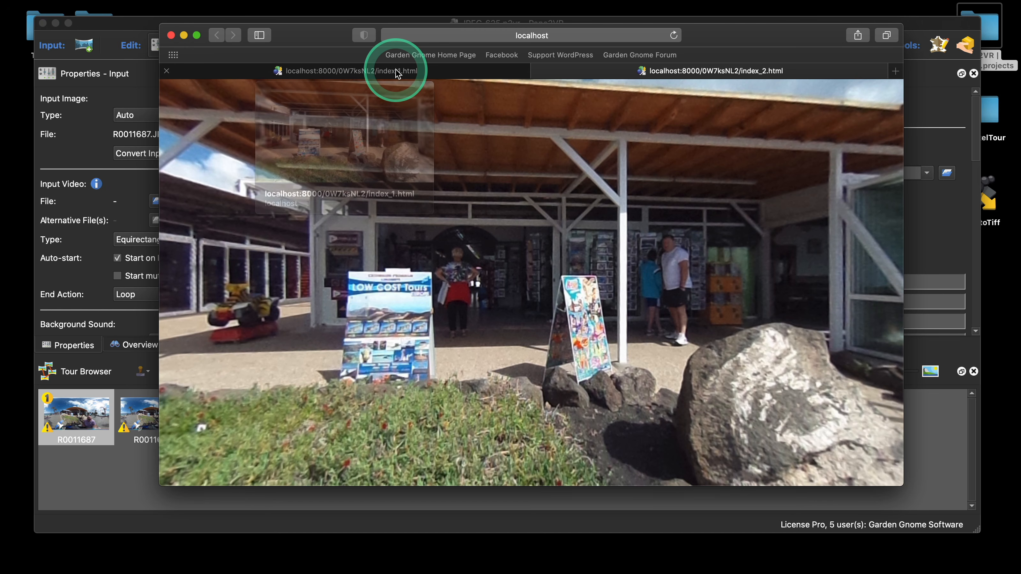
click(172, 36)
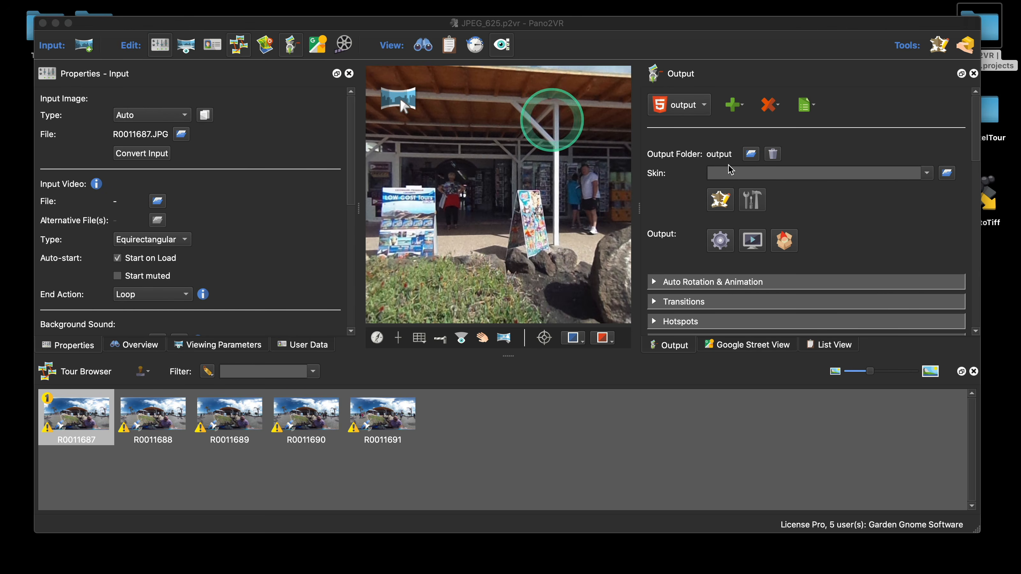
Review the current output's HTML file, skin file, image output path and XML file settings
scroll(863, 238, down, 5)
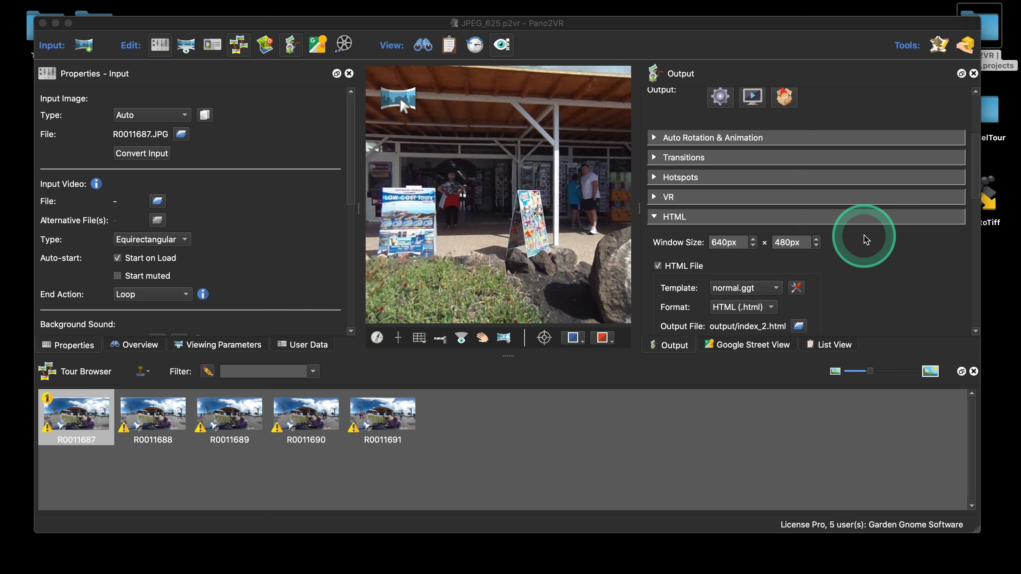
scroll(865, 240, down, 6)
scroll(795, 269, down, 6)
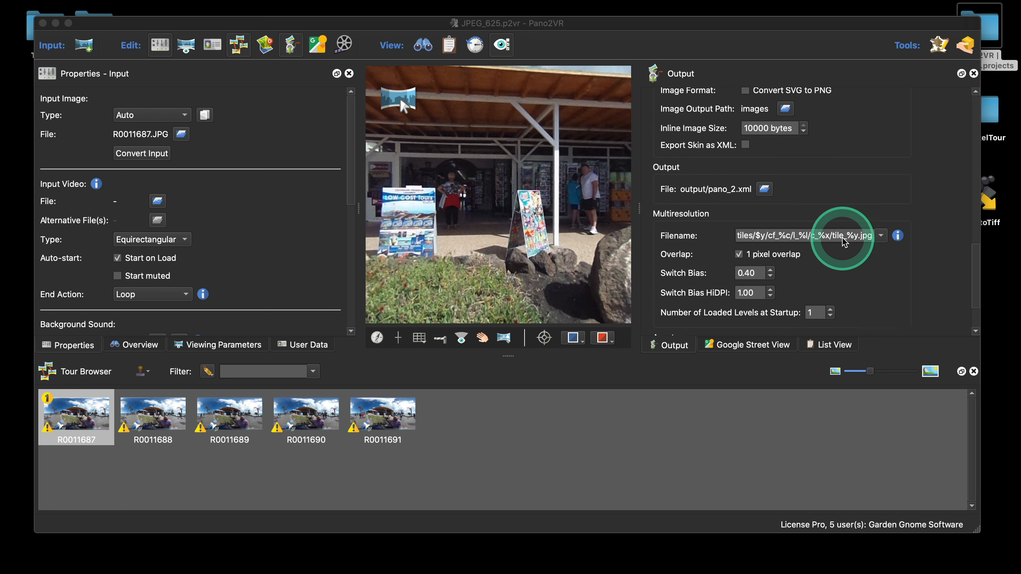
scroll(845, 241, up, 2)
scroll(845, 241, up, 1)
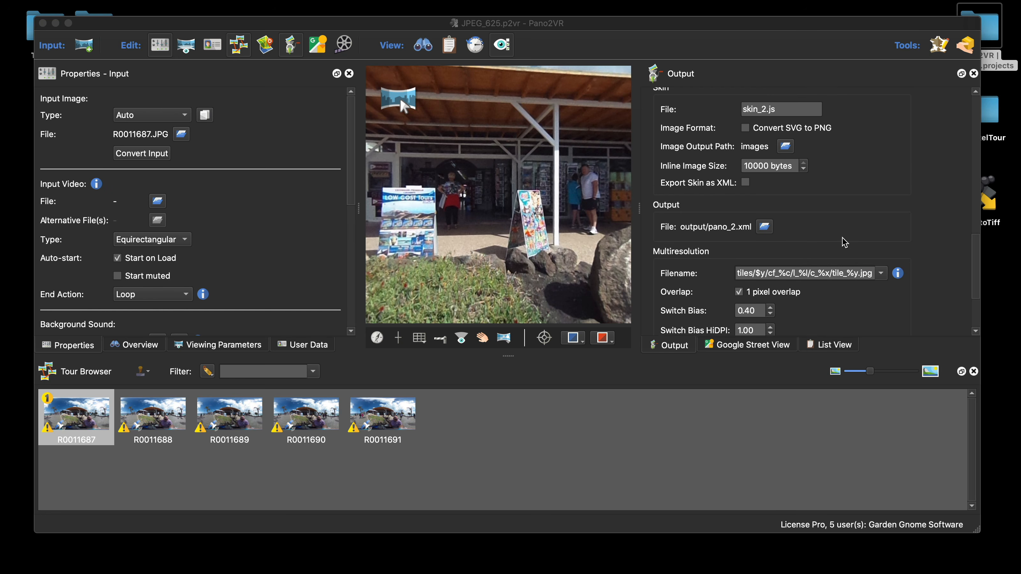
right_click(753, 152)
click(729, 160)
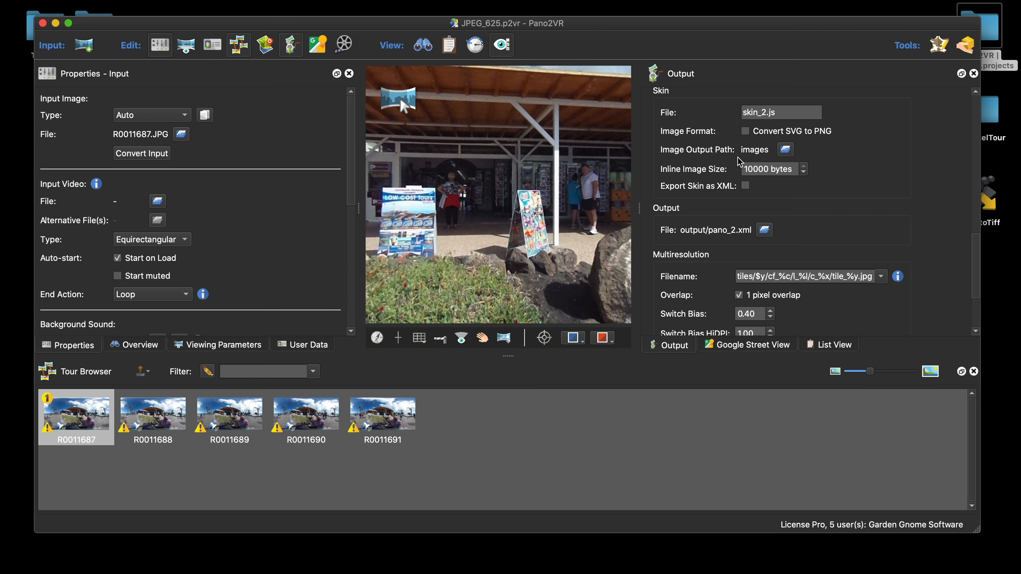
scroll(739, 162, up, 15)
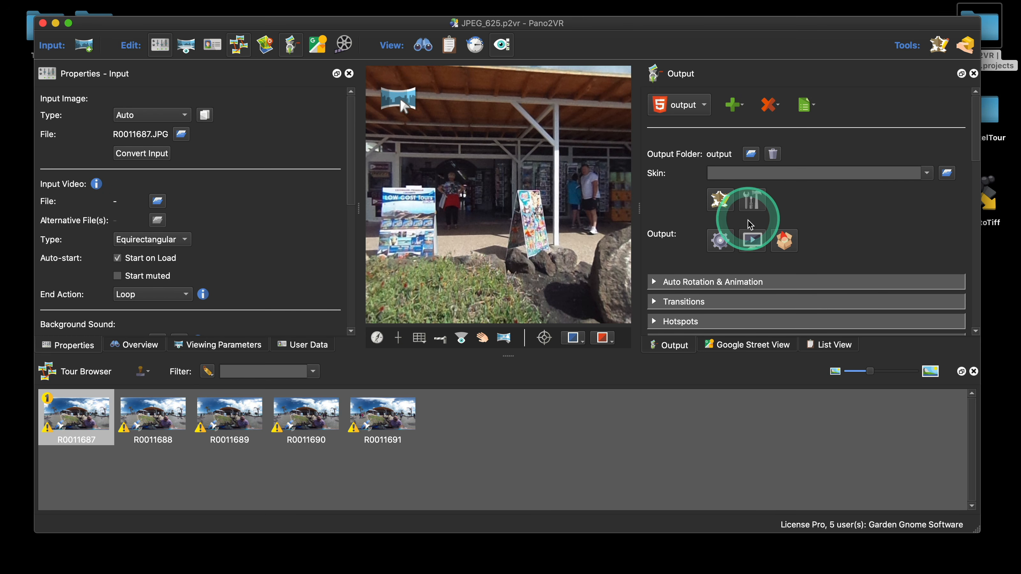
Open the output folder in Finder and examine the generated HTML and XML files and the tiles folder
right_click(723, 157)
click(739, 179)
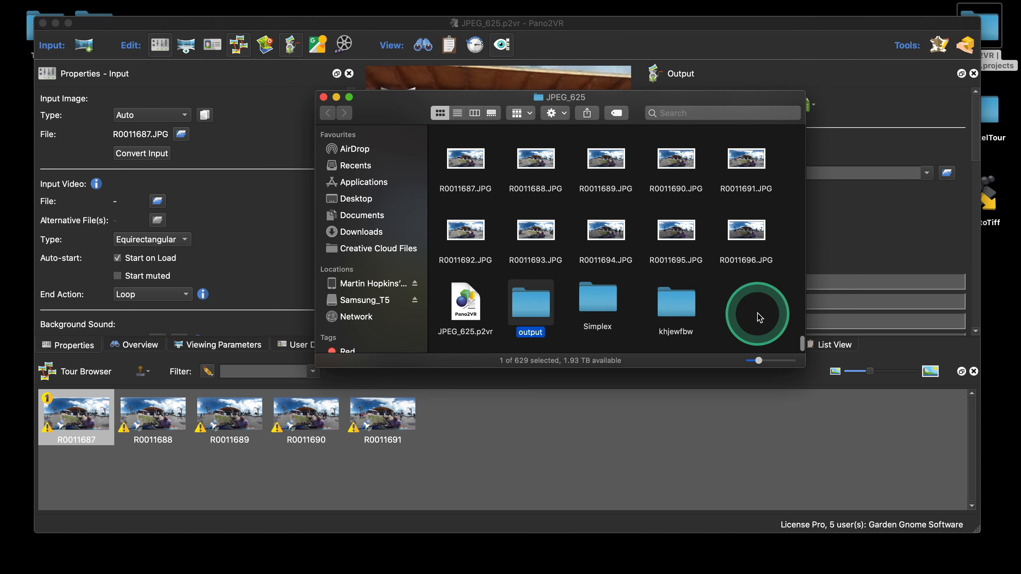
double_click(530, 305)
drag(691, 101, 643, 69)
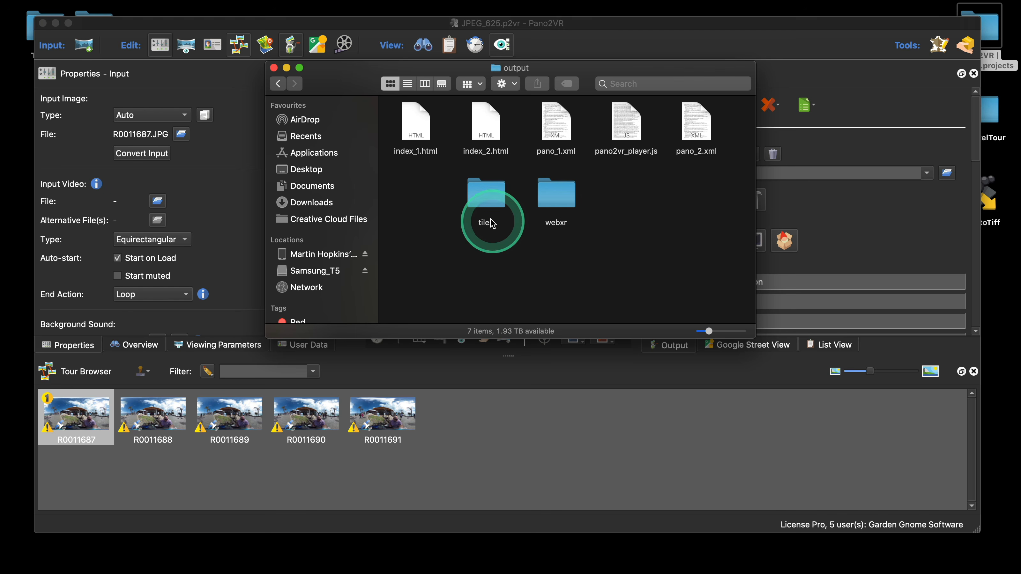
click(416, 136)
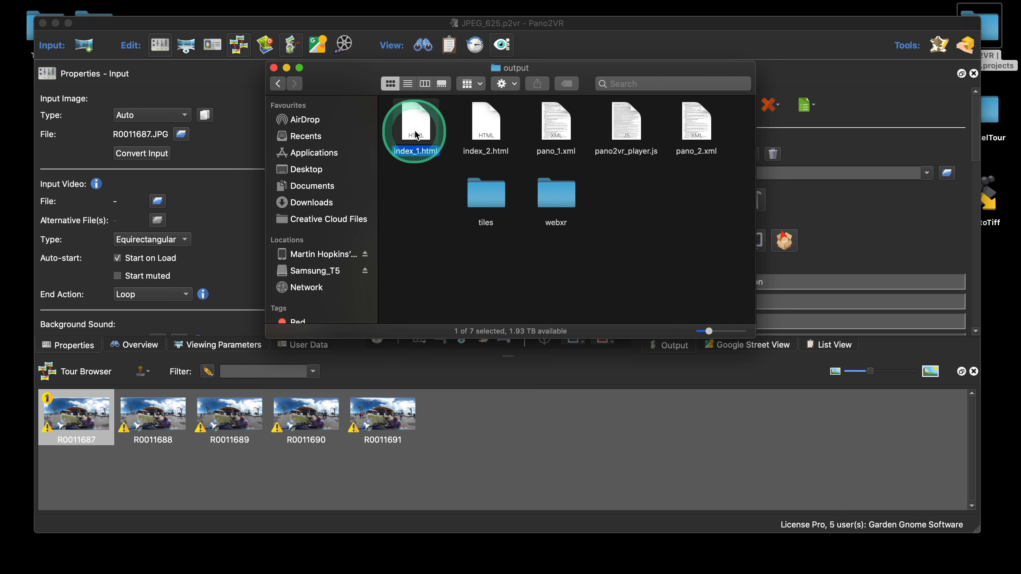
click(479, 123)
click(420, 130)
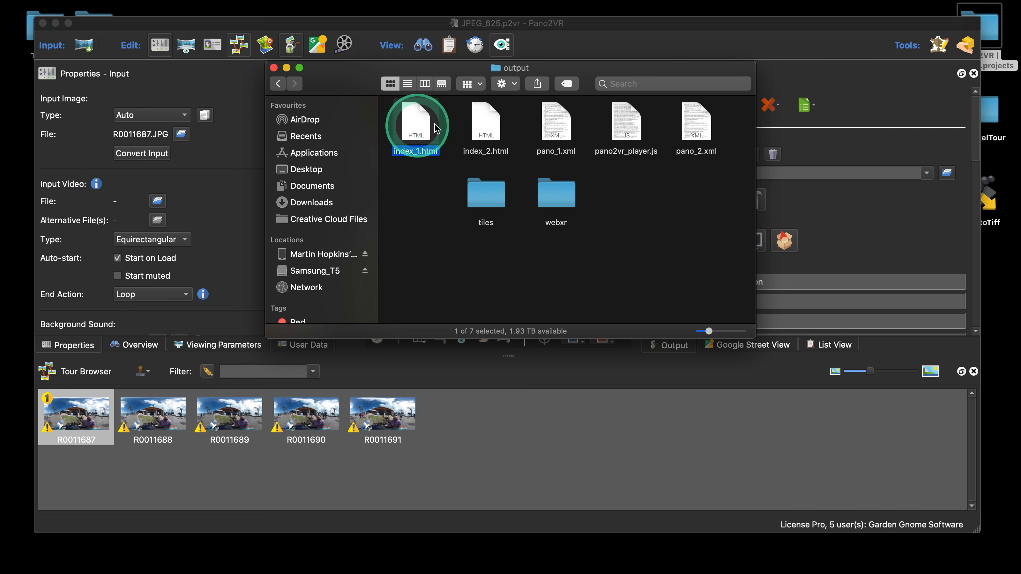
click(273, 68)
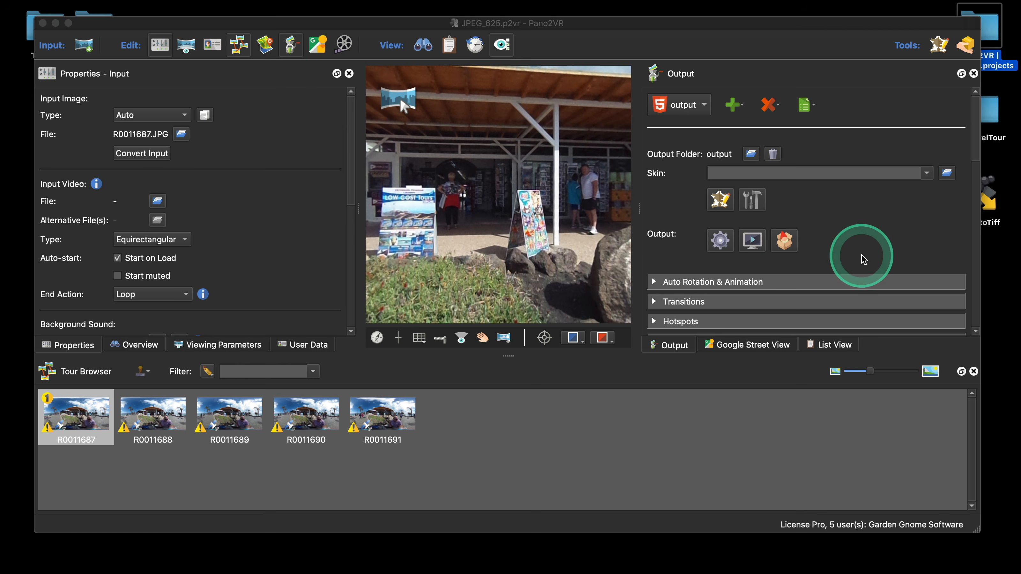
Set the skin's image output path to images_2 in the output's advanced settings
scroll(862, 255, down, 10)
scroll(862, 256, up, 2)
scroll(841, 234, down, 5)
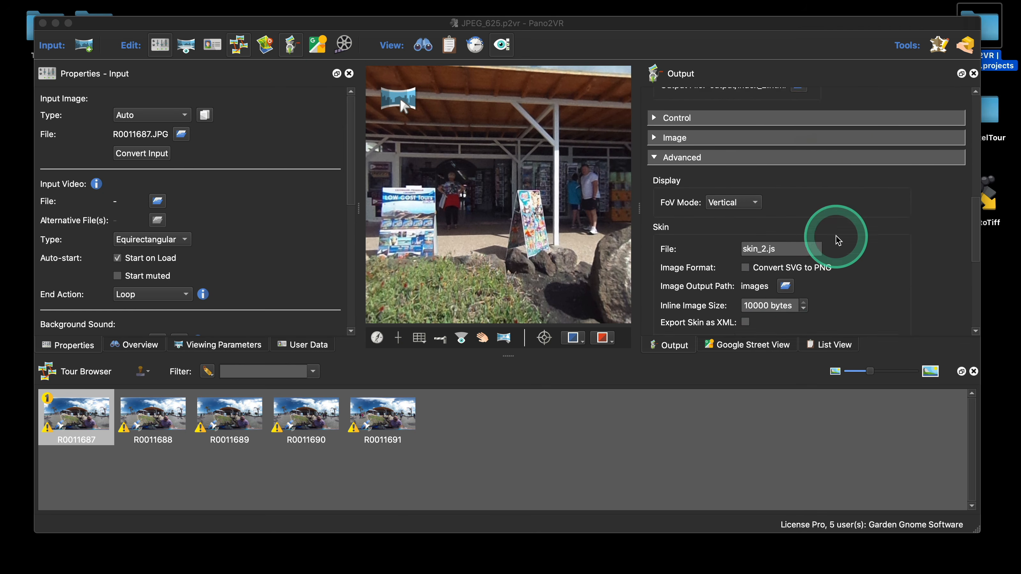
click(764, 216)
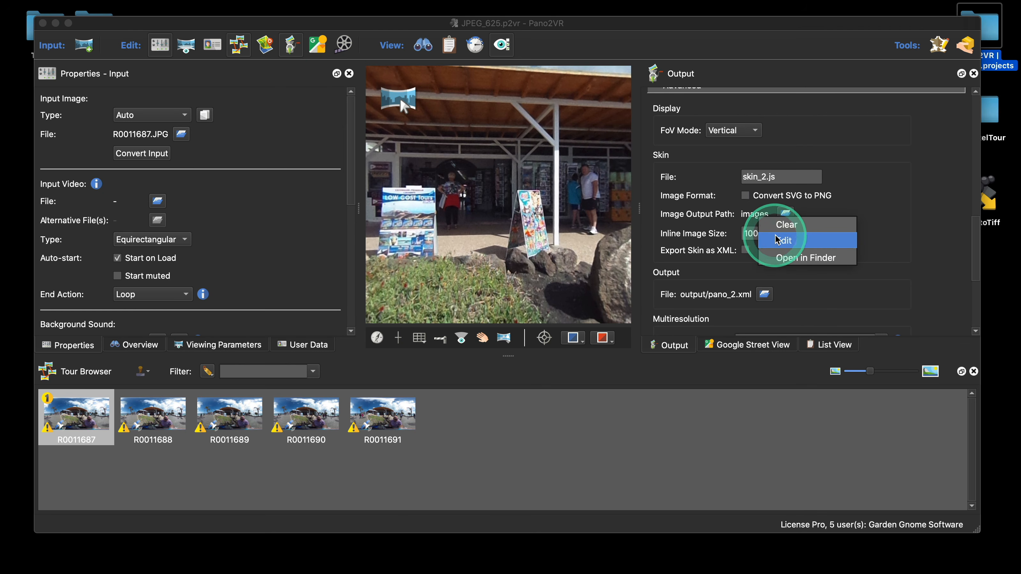
click(771, 233)
click(489, 266)
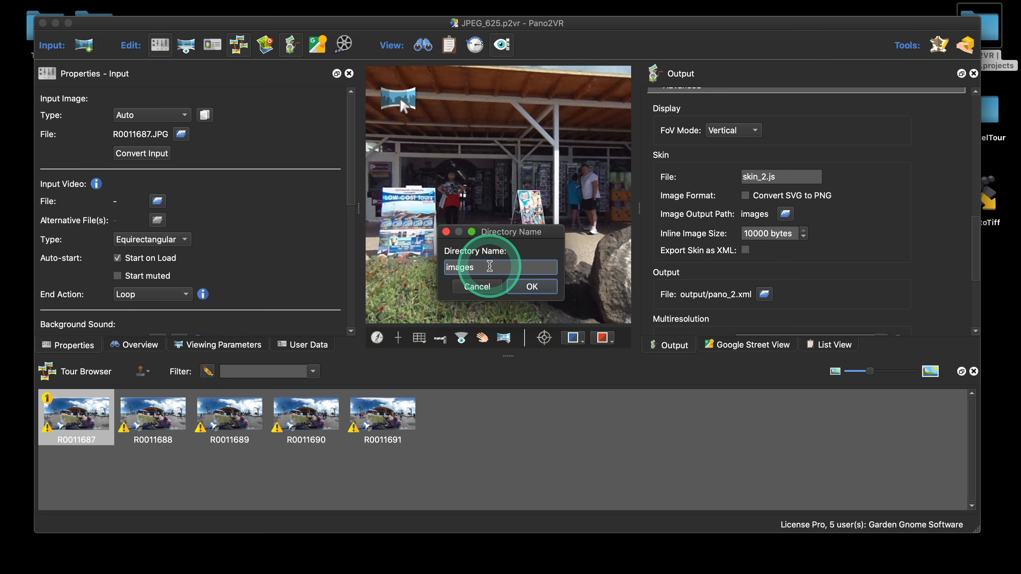
text(_2)
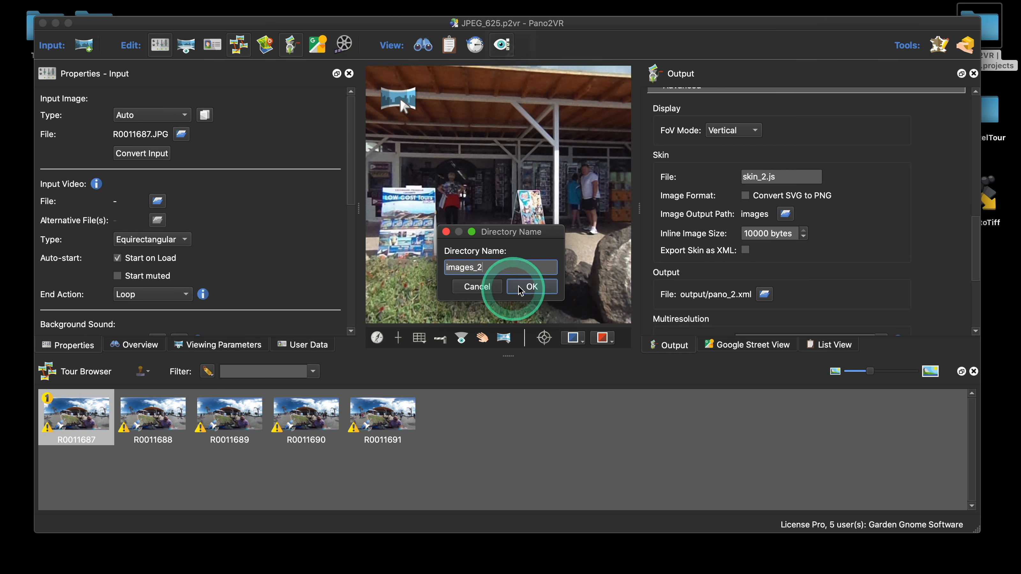
click(532, 286)
scroll(832, 252, down, 3)
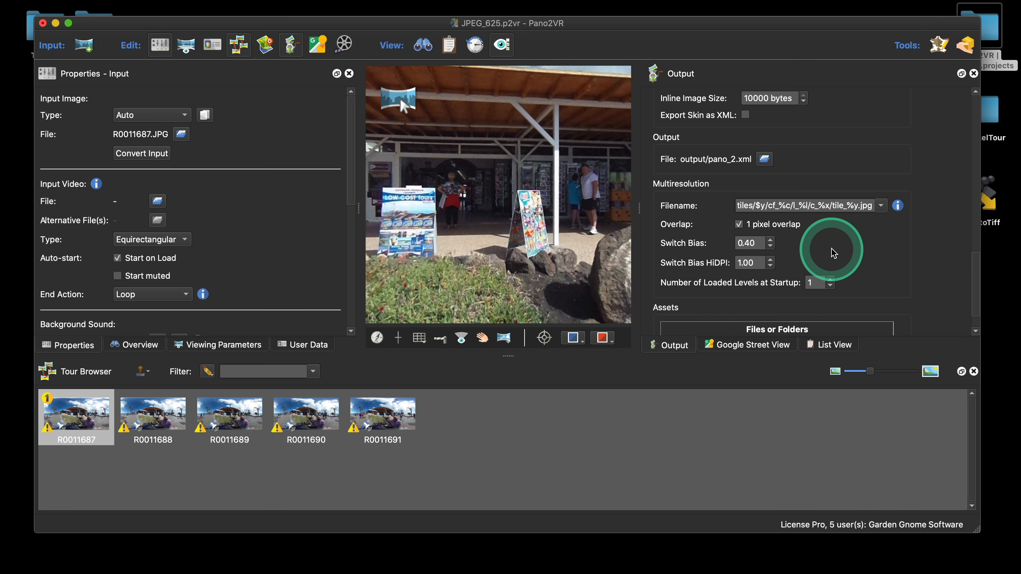
scroll(834, 253, up, 6)
scroll(834, 252, up, 5)
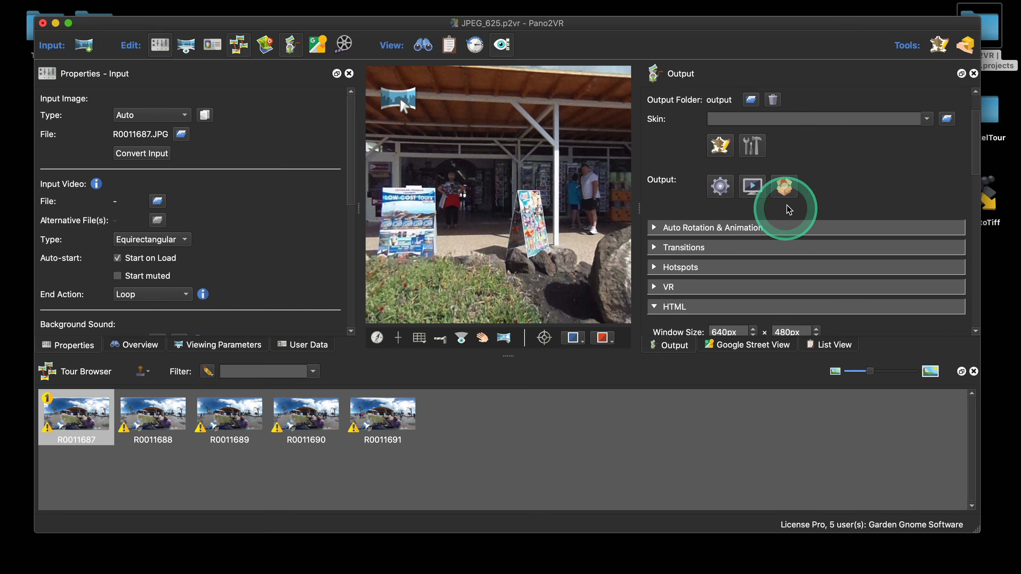
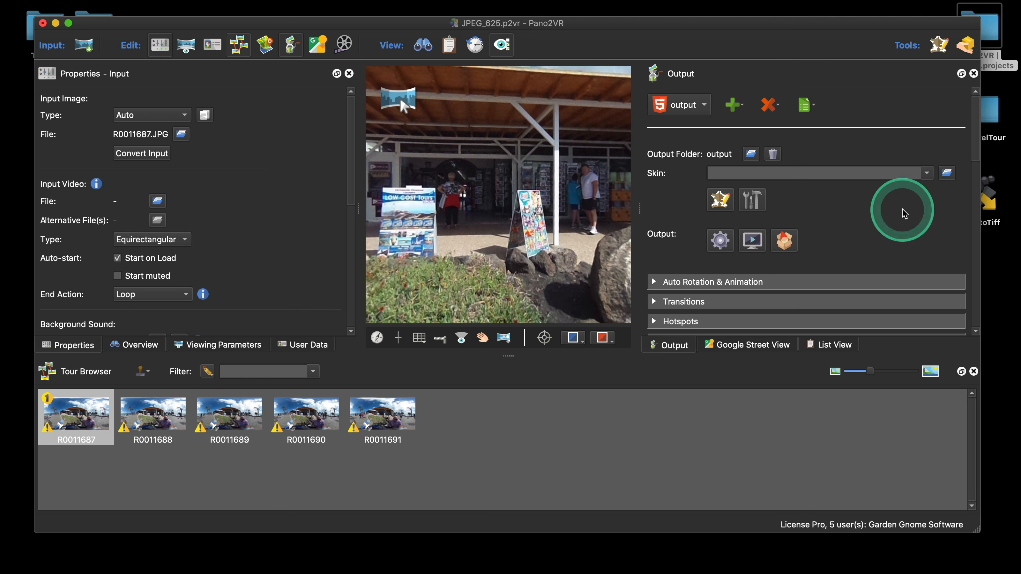
Prefix the multiresolution tile filename with ../ so it starts with ../tiles/, and copy the full path
scroll(900, 212, down, 5)
scroll(900, 212, up, 1)
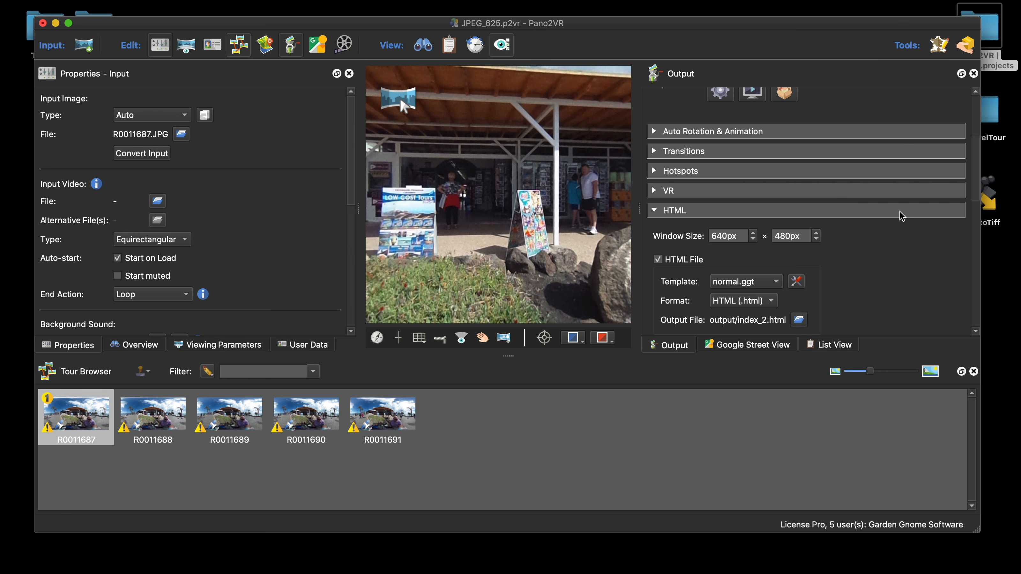
scroll(929, 278, down, 10)
scroll(928, 277, down, 5)
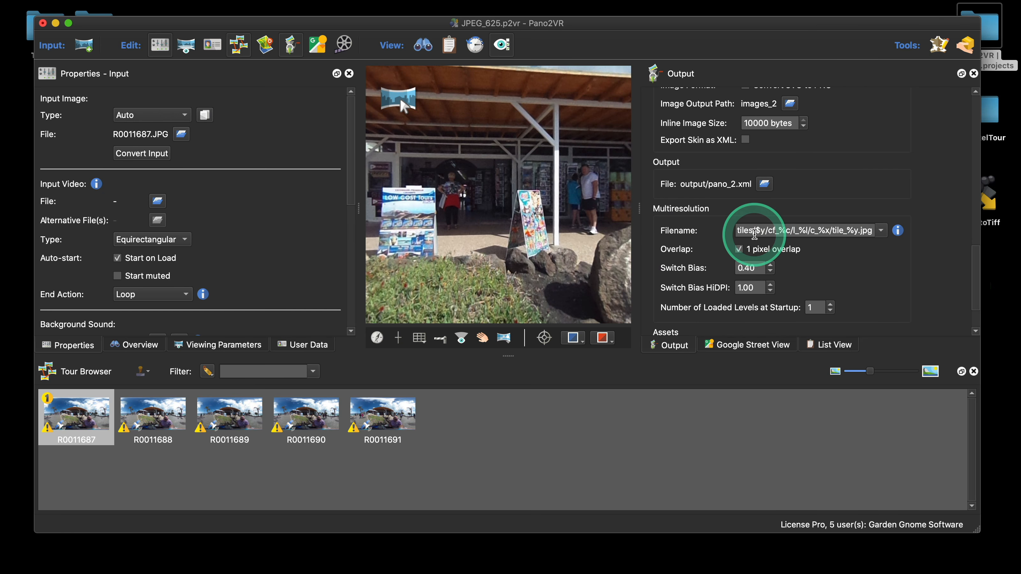
click(736, 233)
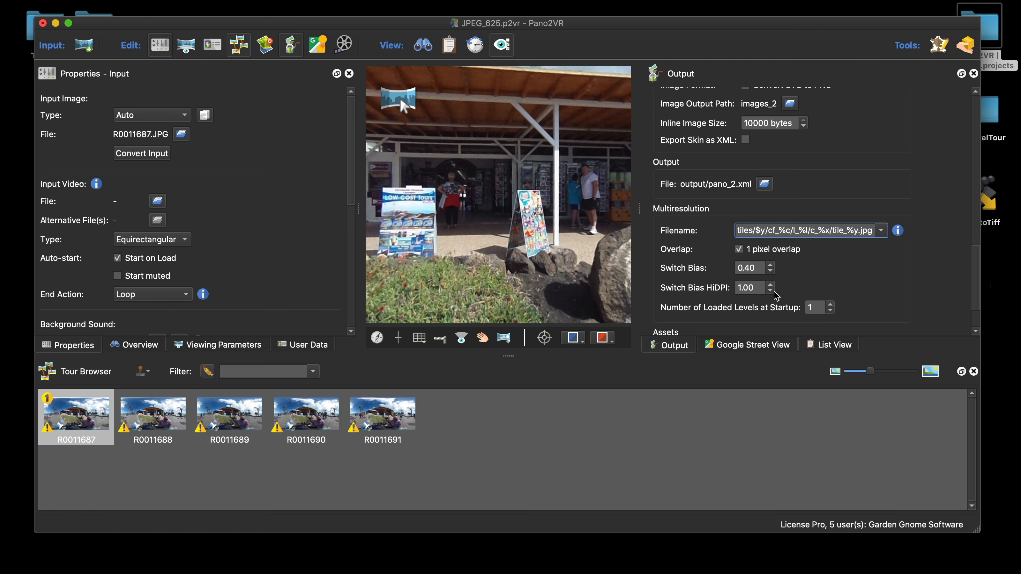
text(../)
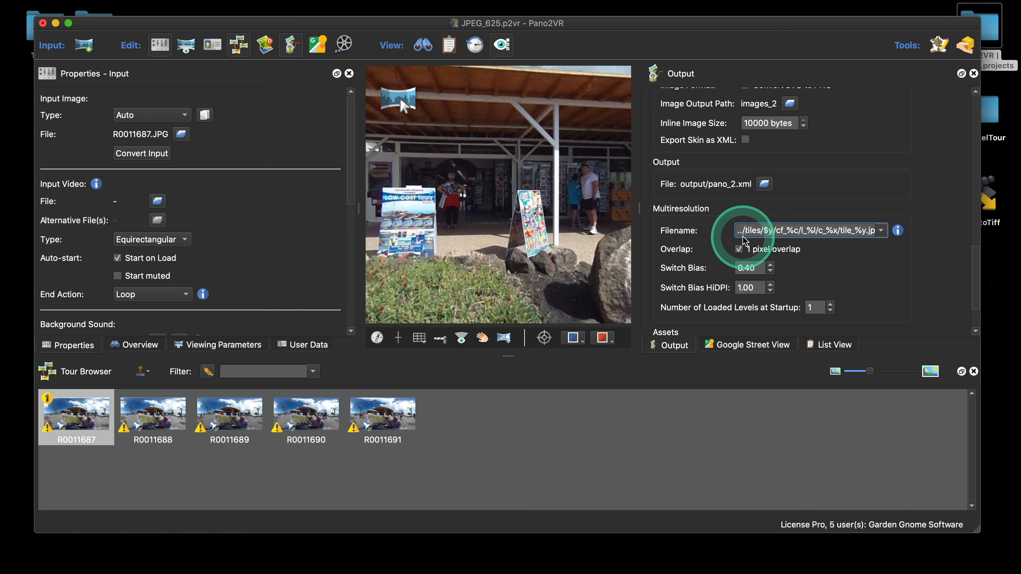
double_click(765, 232)
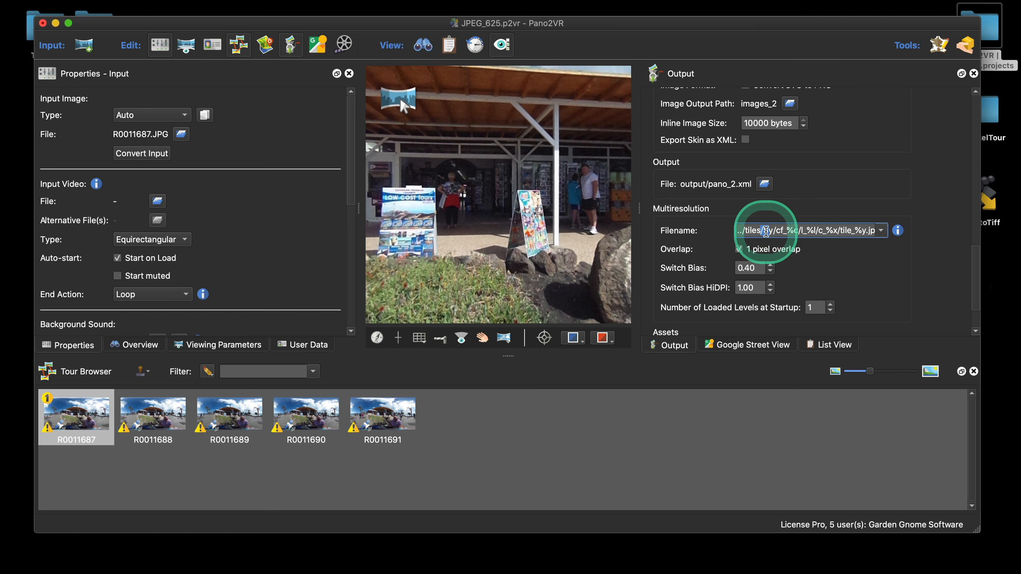
key(super+a)
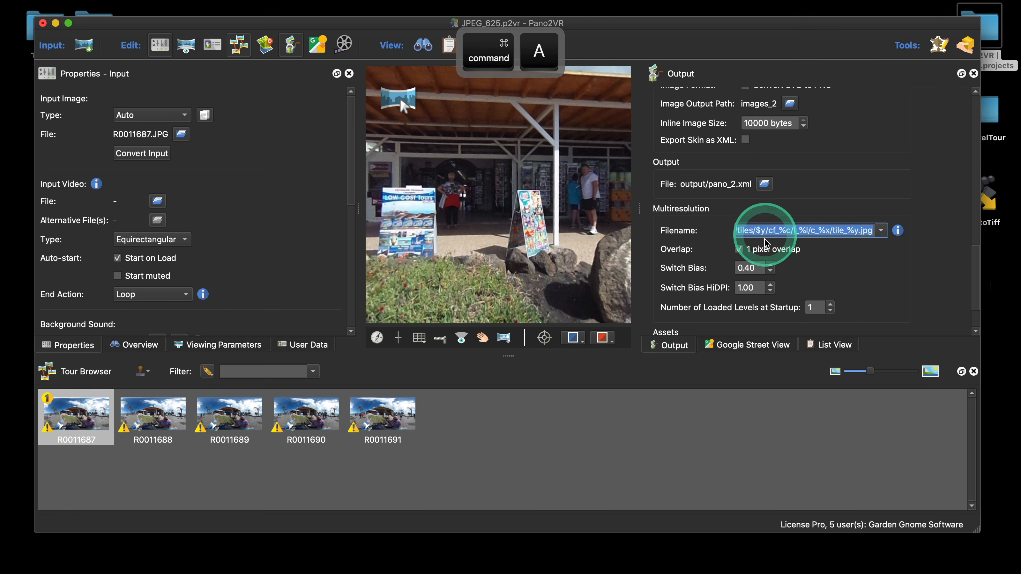
key(super+c)
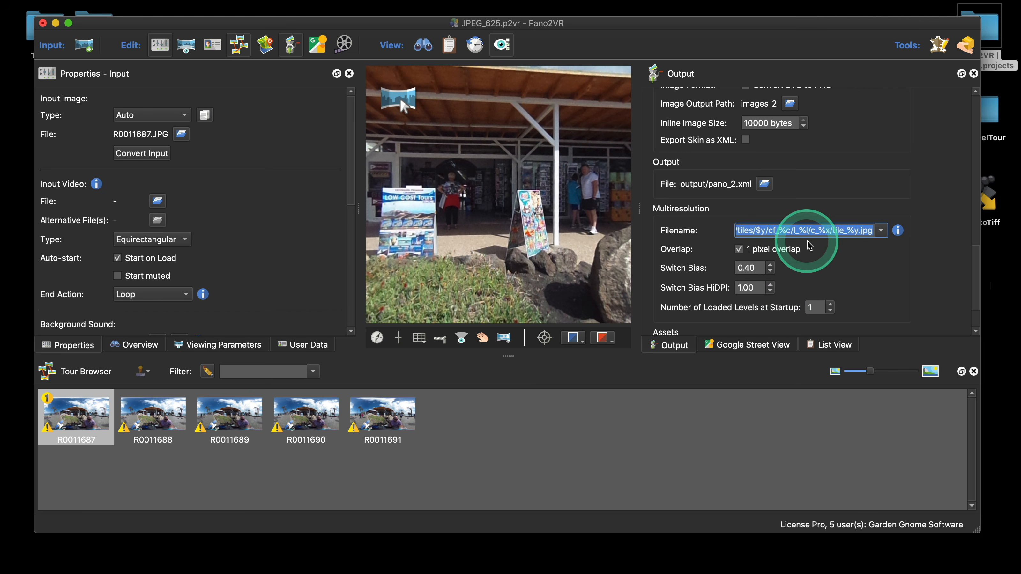
click(829, 251)
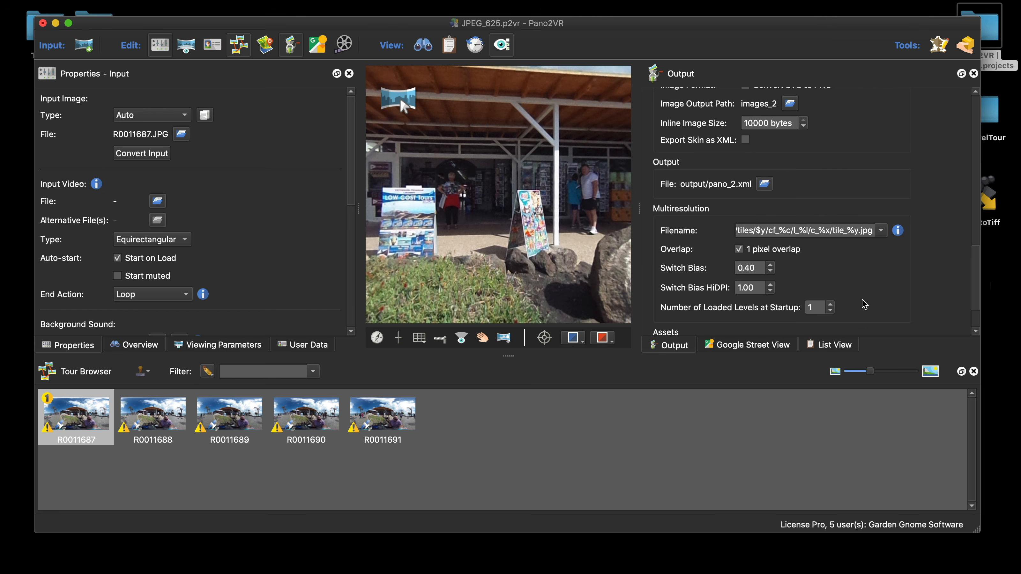
scroll(840, 267, up, 3)
scroll(828, 281, down, 3)
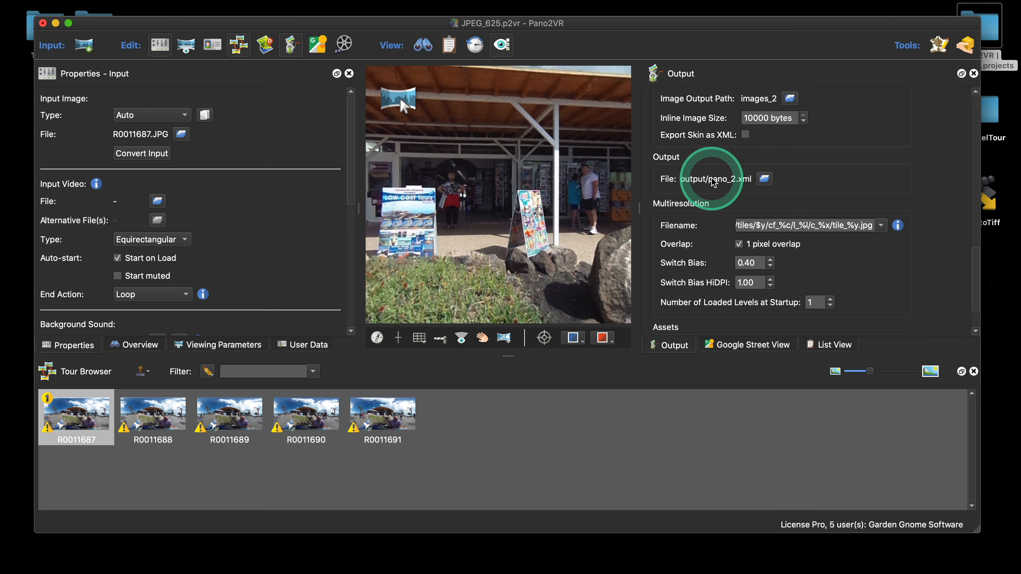
scroll(864, 201, up, 10)
scroll(864, 201, up, 15)
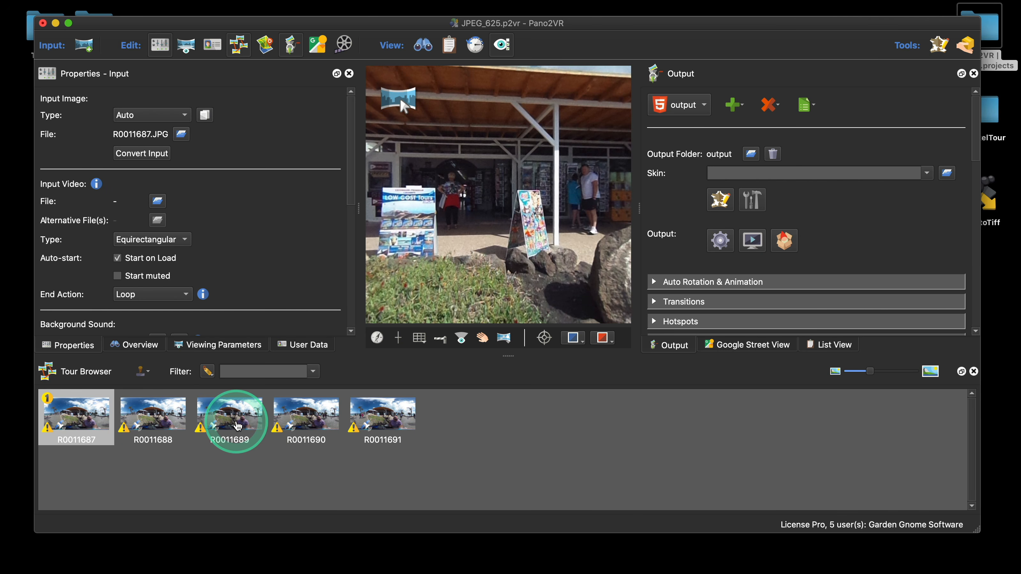
mouse_move(315, 428)
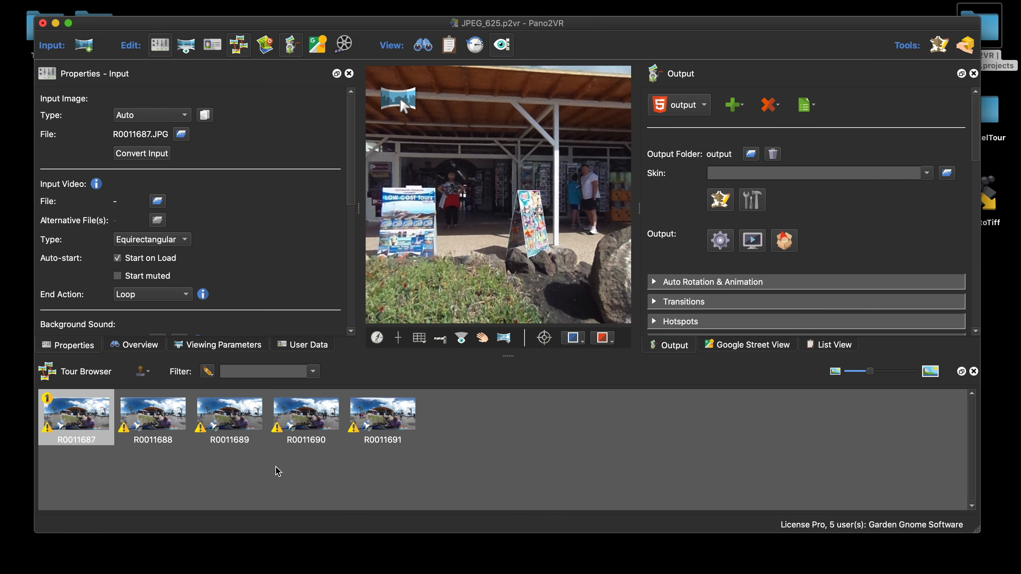
click(425, 461)
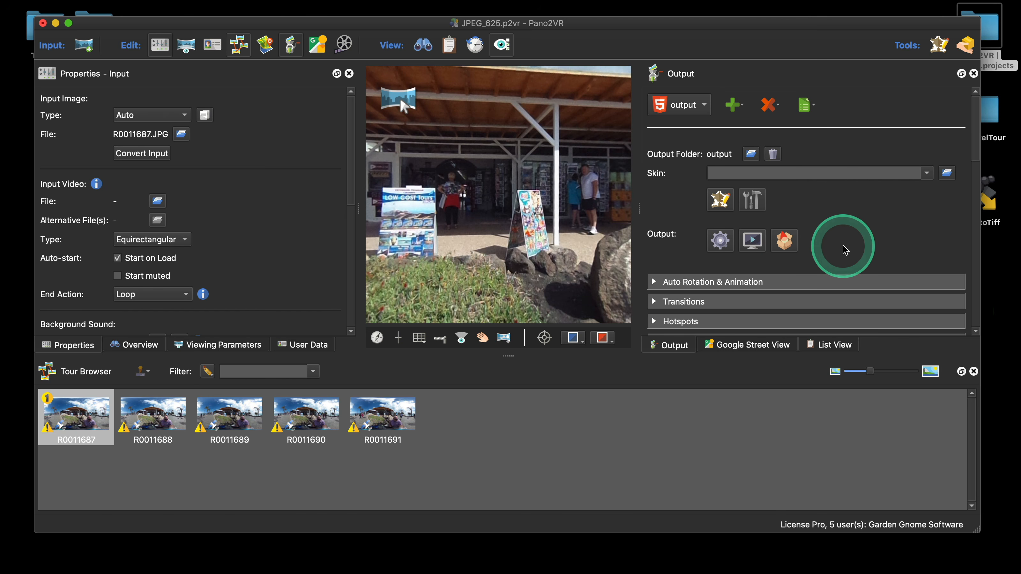
Review the output's advanced skin, file and multiresolution settings, and collapse the Advanced section
scroll(843, 244, down, 10)
scroll(844, 248, down, 10)
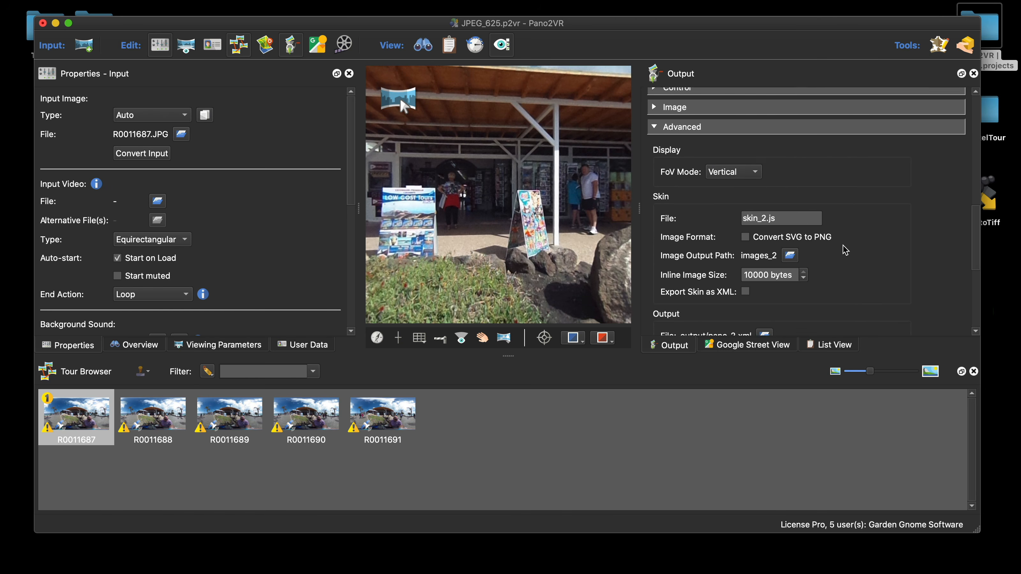
scroll(846, 250, down, 5)
scroll(845, 249, up, 10)
scroll(846, 250, up, 3)
click(661, 209)
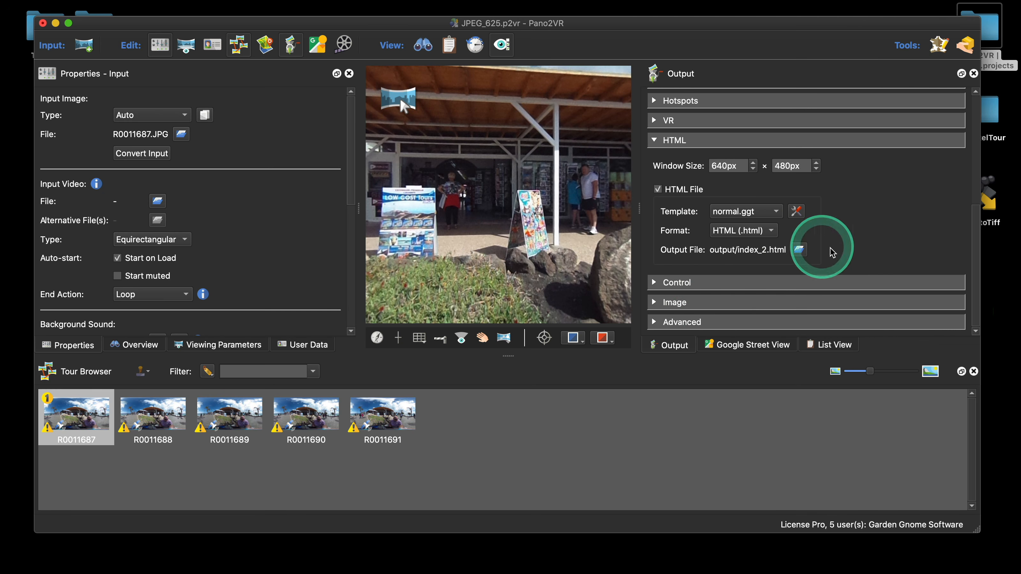
Expand the output's Image section, look over its quality and multiresolution options, and collapse it again
click(659, 302)
scroll(888, 316, down, 2)
scroll(890, 314, down, 5)
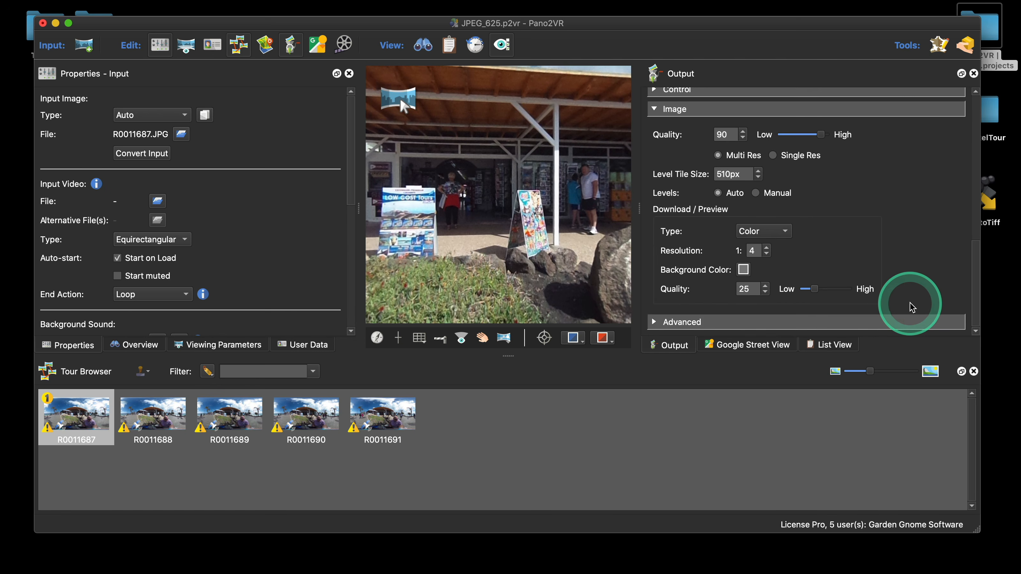
scroll(902, 301, up, 8)
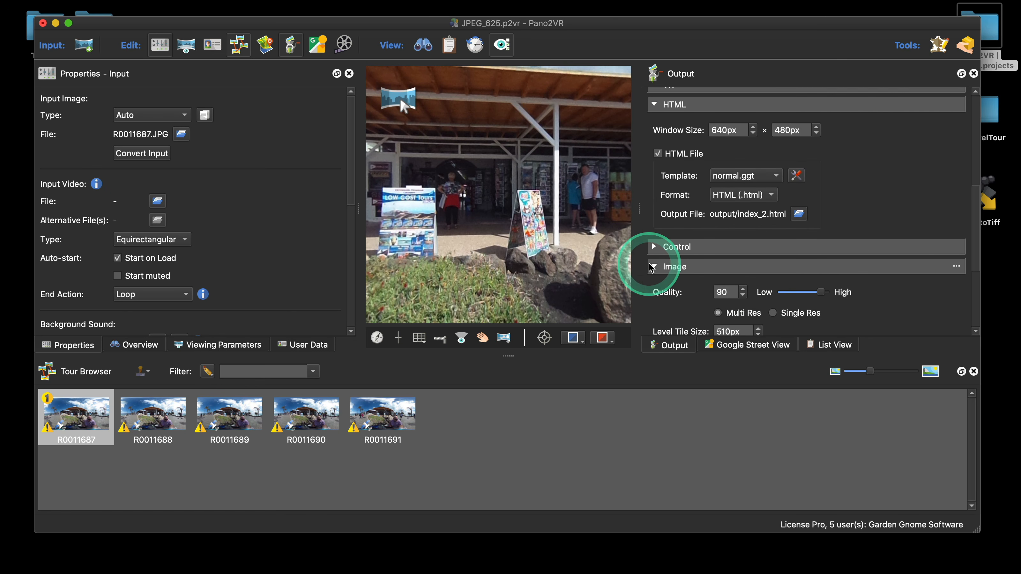
click(663, 266)
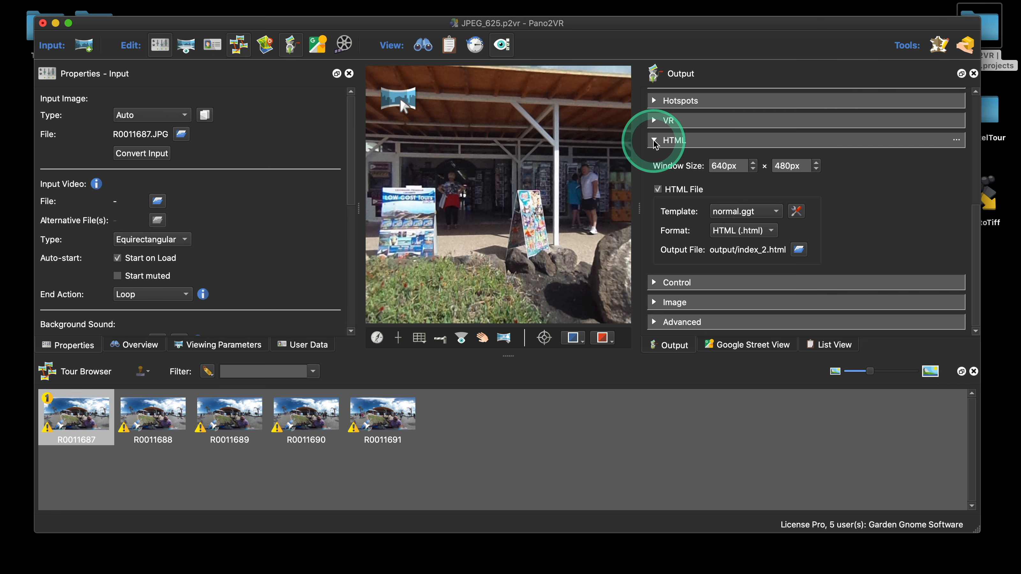
scroll(942, 241, up, 1)
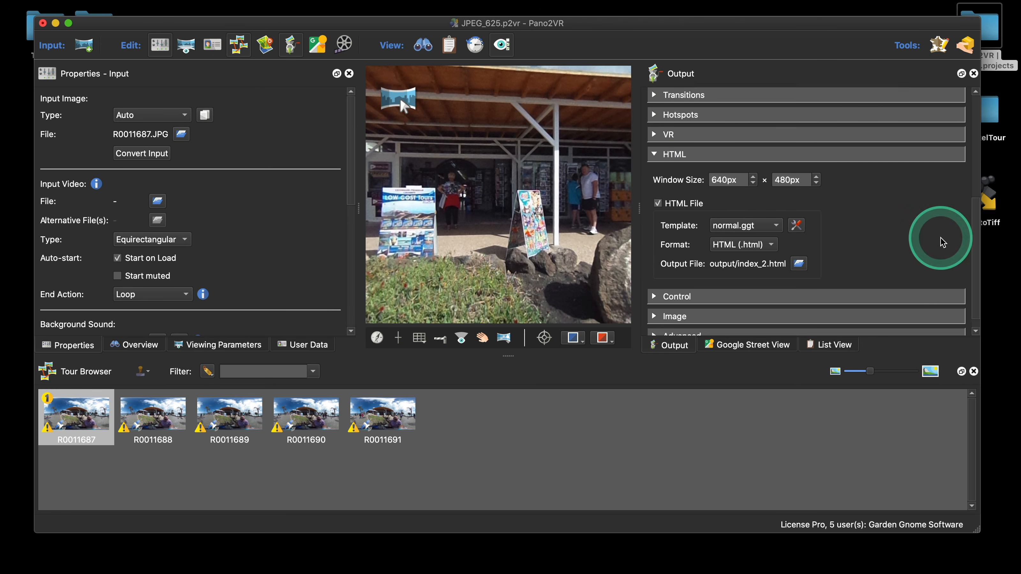
scroll(943, 241, down, 1)
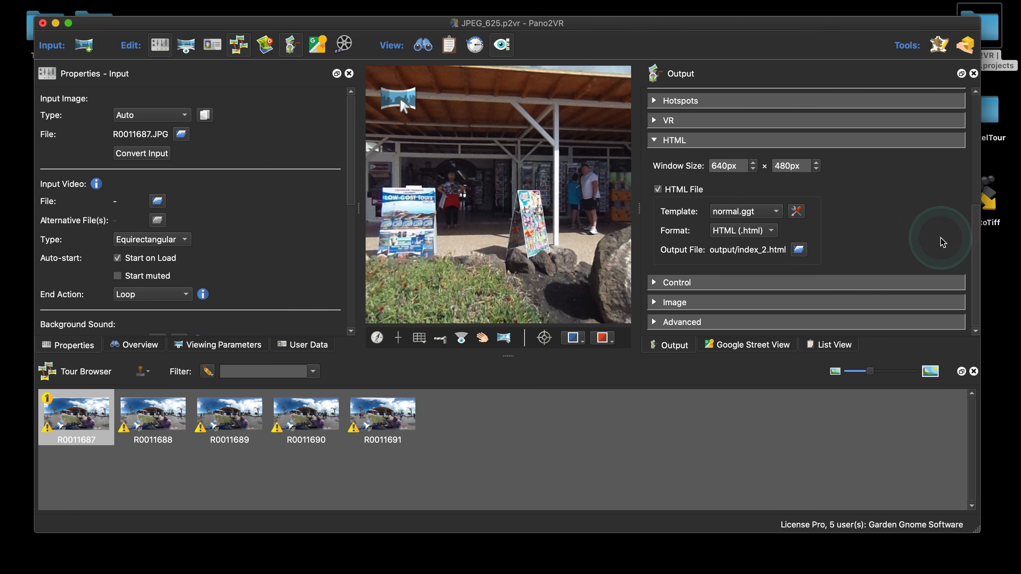
scroll(930, 249, up, 6)
scroll(928, 249, up, 1)
click(928, 248)
scroll(928, 248, down, 7)
scroll(929, 249, down, 1)
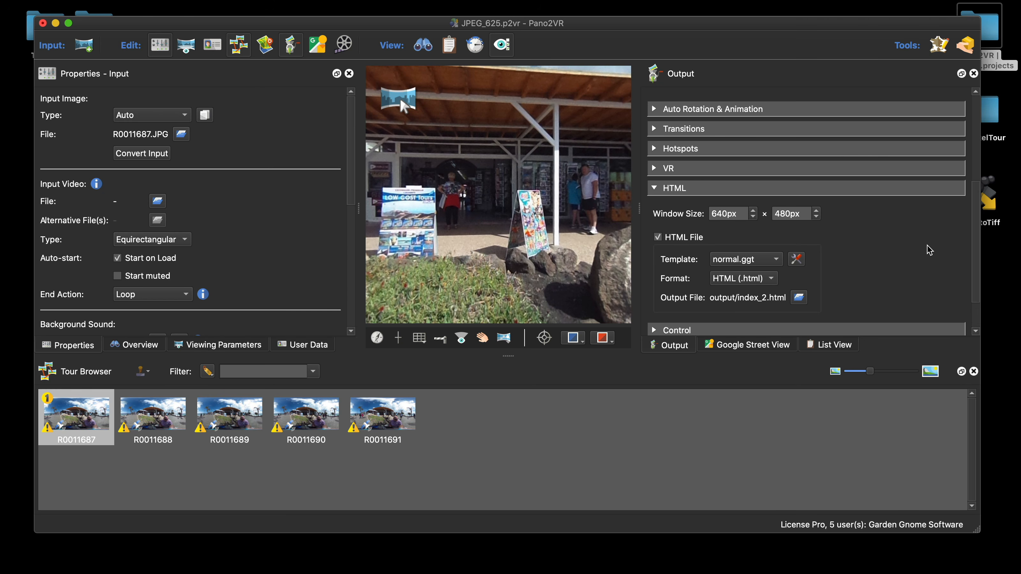
scroll(929, 250, up, 5)
scroll(928, 251, down, 4)
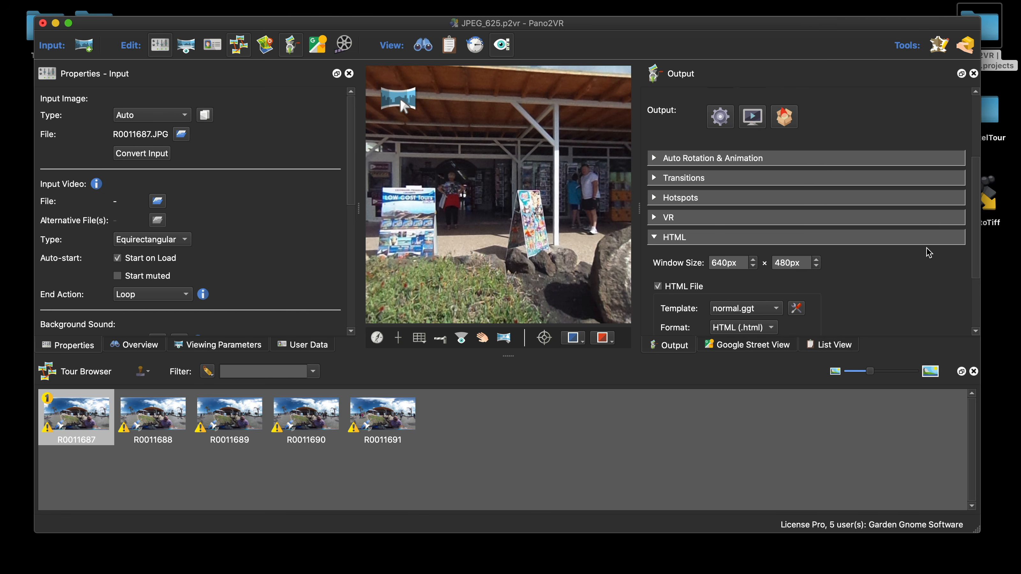
Examine the output's image quality, level tile size, levels and download preview settings
scroll(918, 259, down, 4)
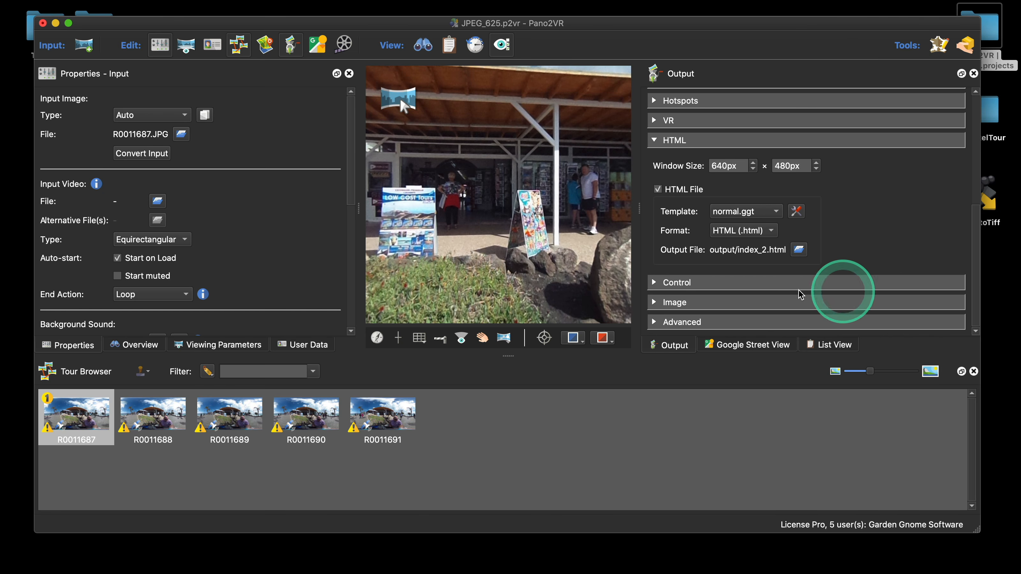
click(659, 302)
scroll(856, 260, down, 4)
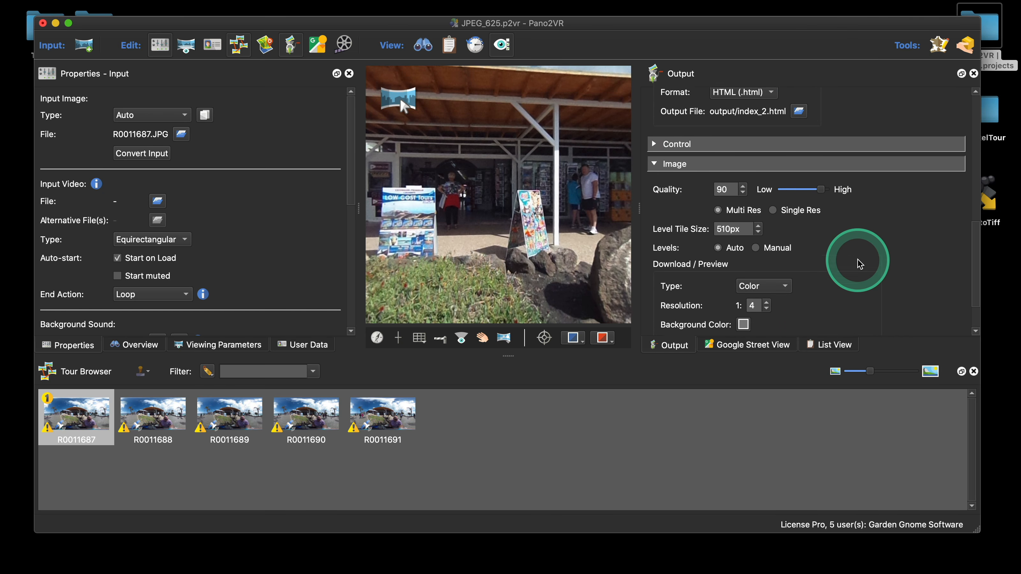
scroll(858, 263, down, 1)
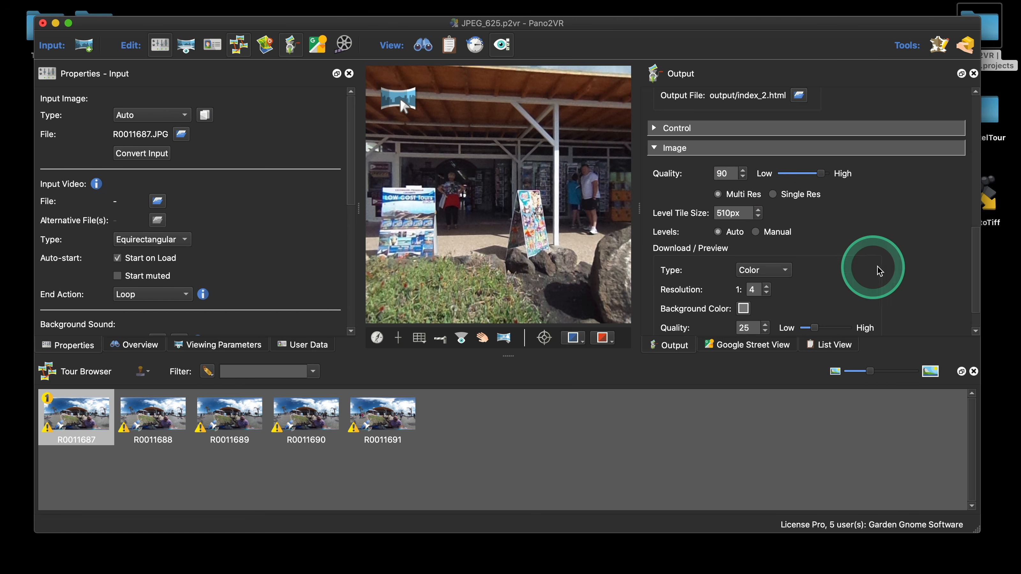
scroll(879, 271, down, 2)
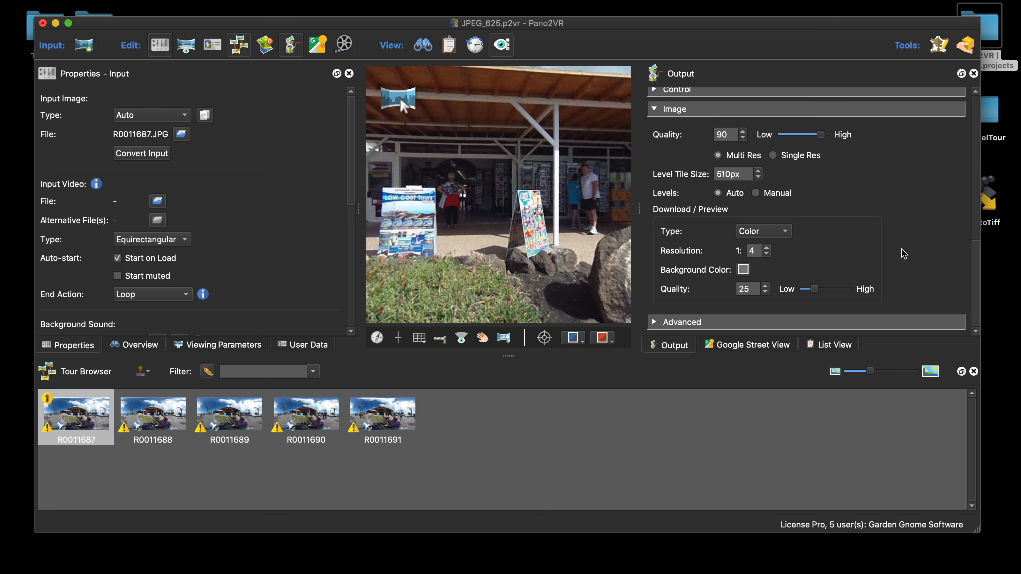
scroll(903, 253, up, 3)
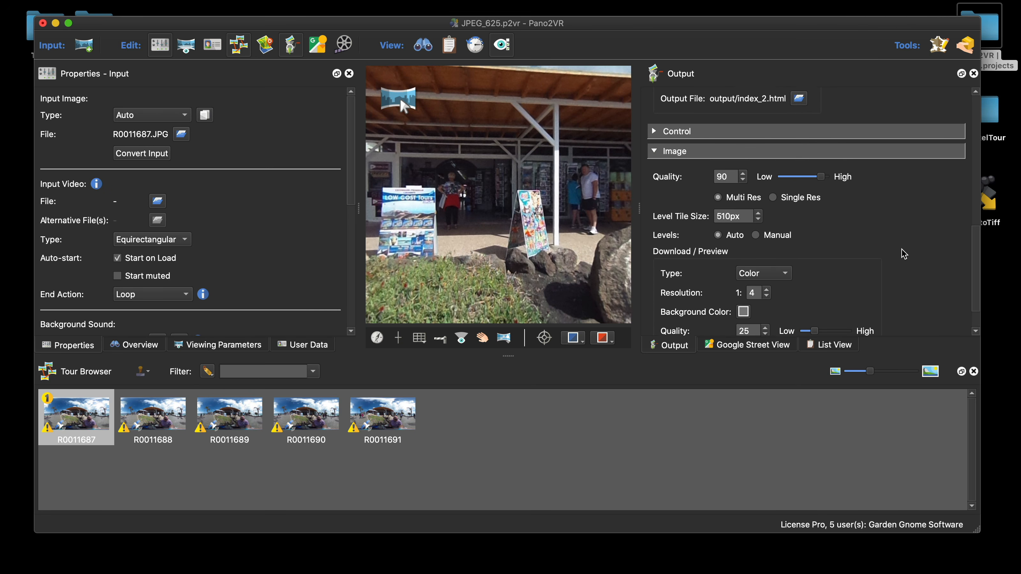
click(655, 173)
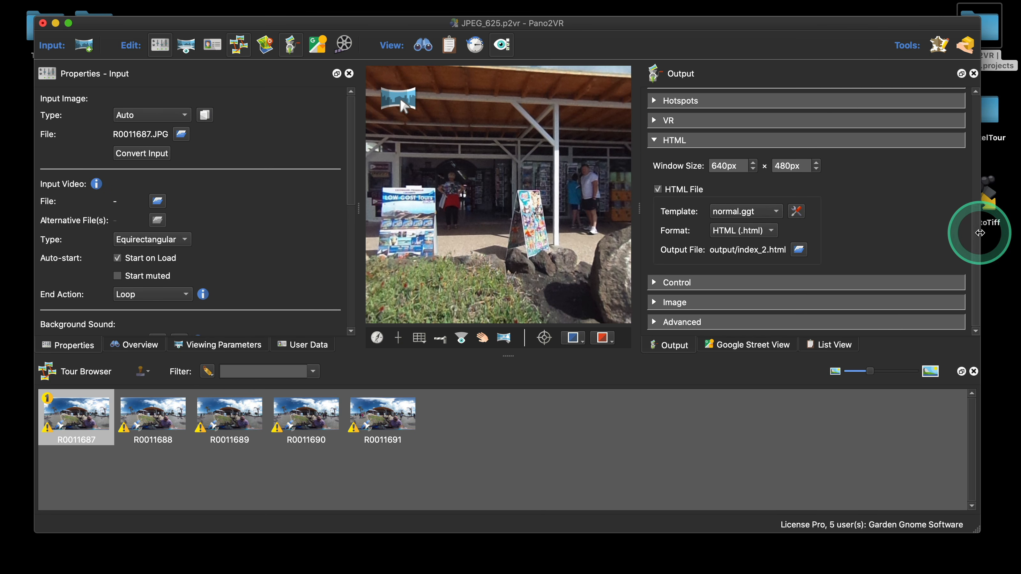
scroll(939, 235, up, 5)
scroll(938, 237, up, 5)
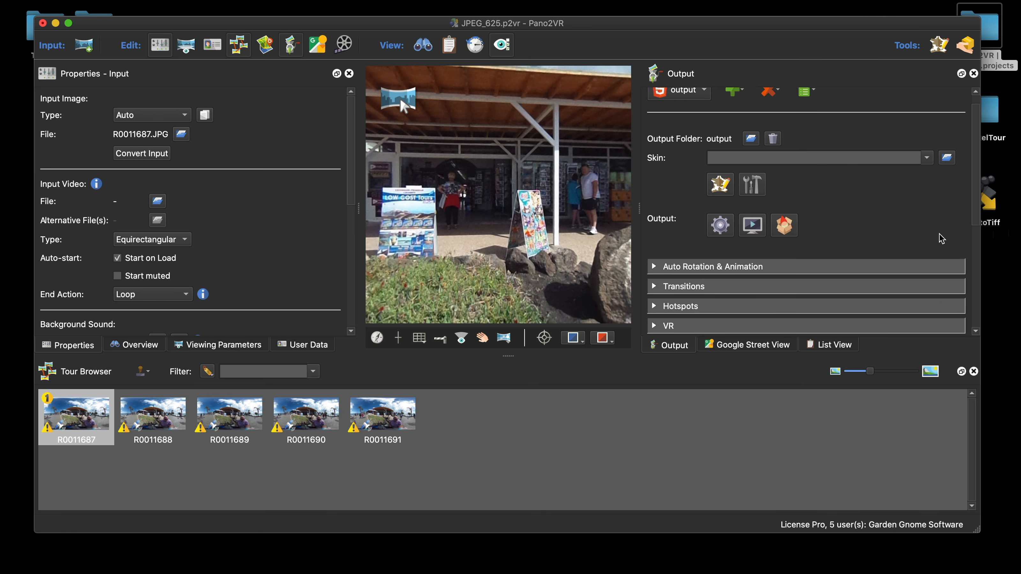
Look over the output's HTML settings, including window size, template and output file, and collapse the HTML section
scroll(939, 238, down, 9)
scroll(941, 239, down, 2)
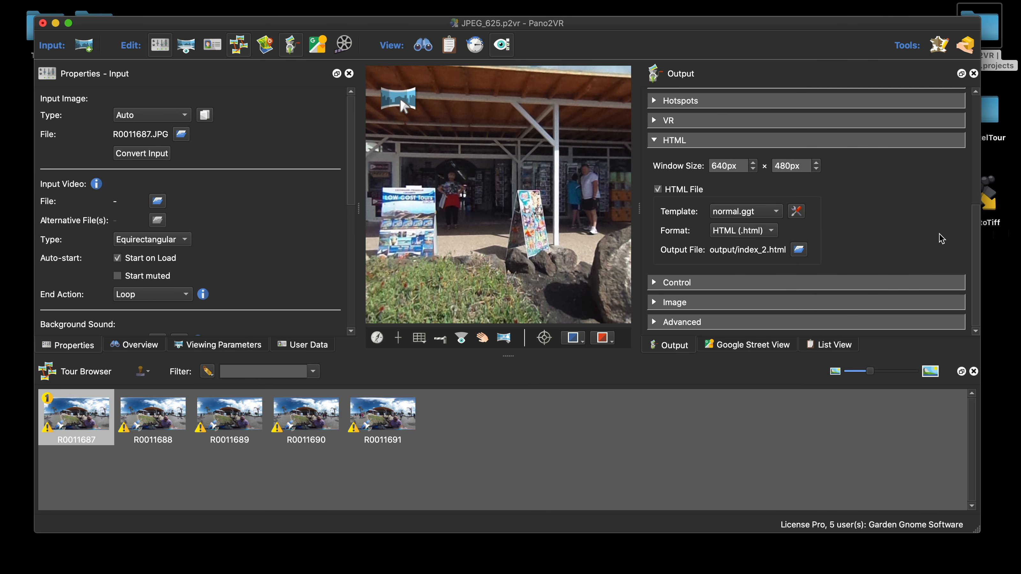
scroll(942, 238, up, 7)
scroll(942, 239, down, 7)
click(655, 140)
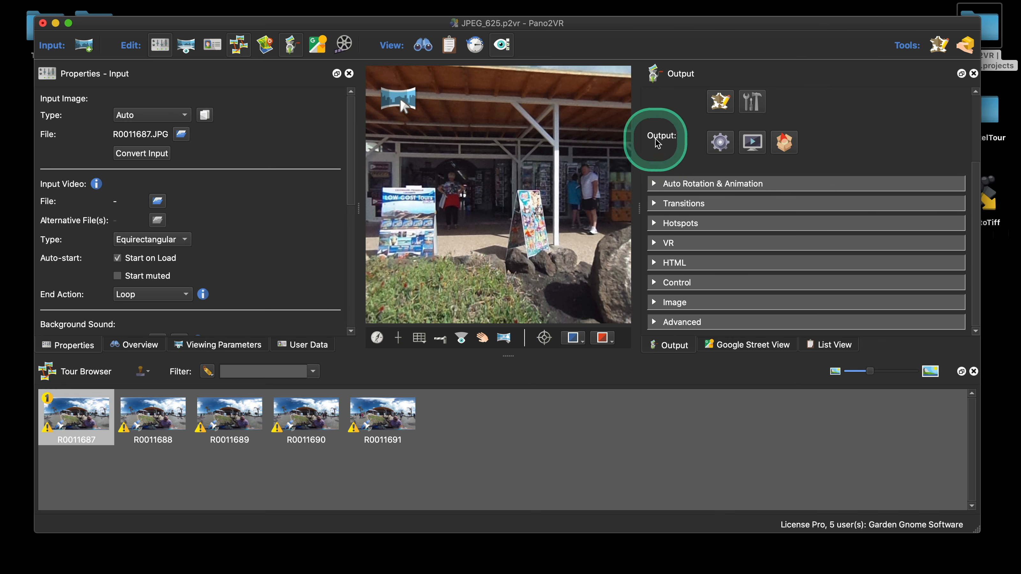
scroll(909, 163, up, 2)
scroll(920, 157, down, 2)
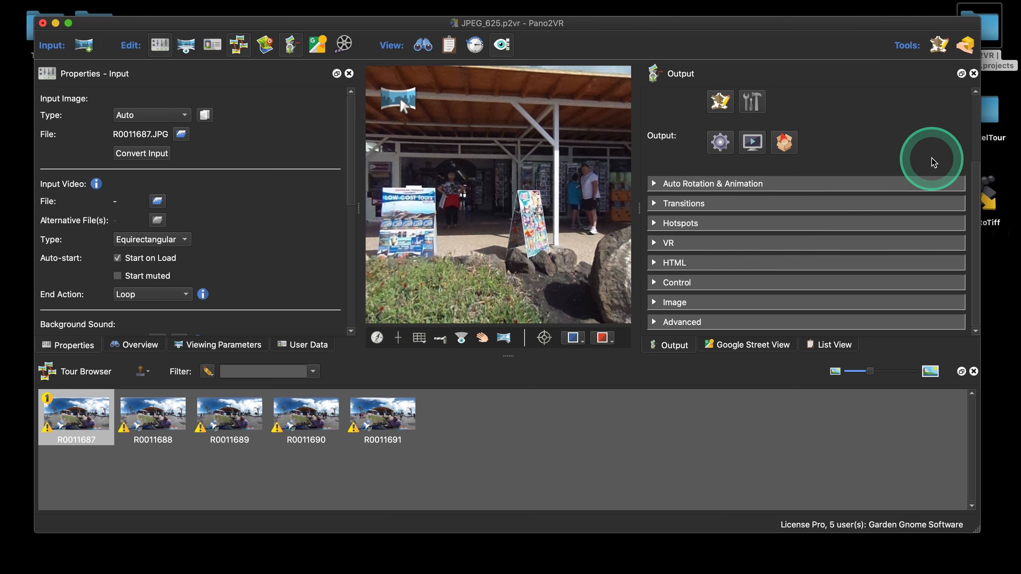
mouse_move(976, 196)
mouse_down()
mouse_move(973, 144)
mouse_move(973, 207)
mouse_up()
scroll(926, 190, up, 3)
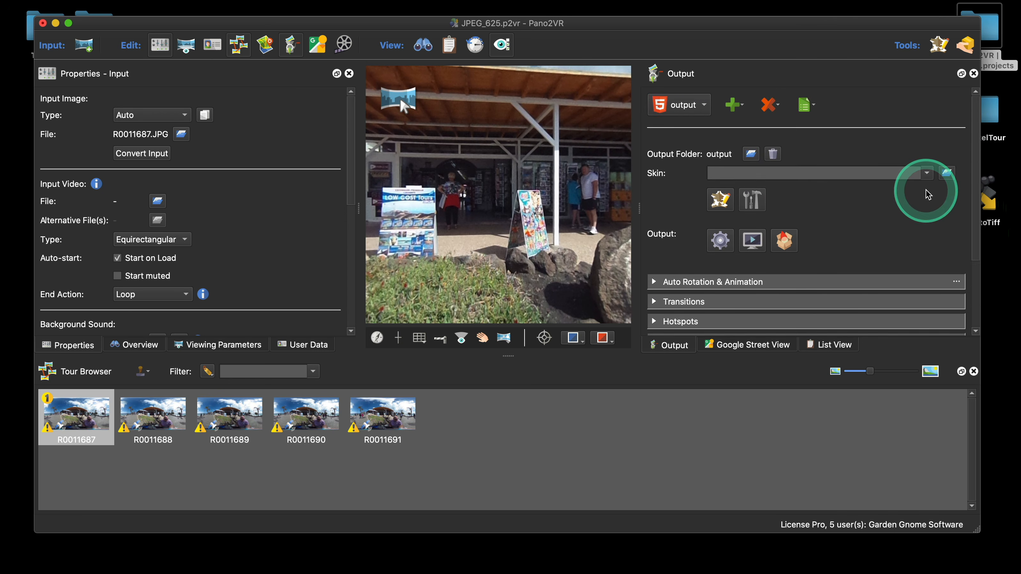
scroll(928, 194, down, 3)
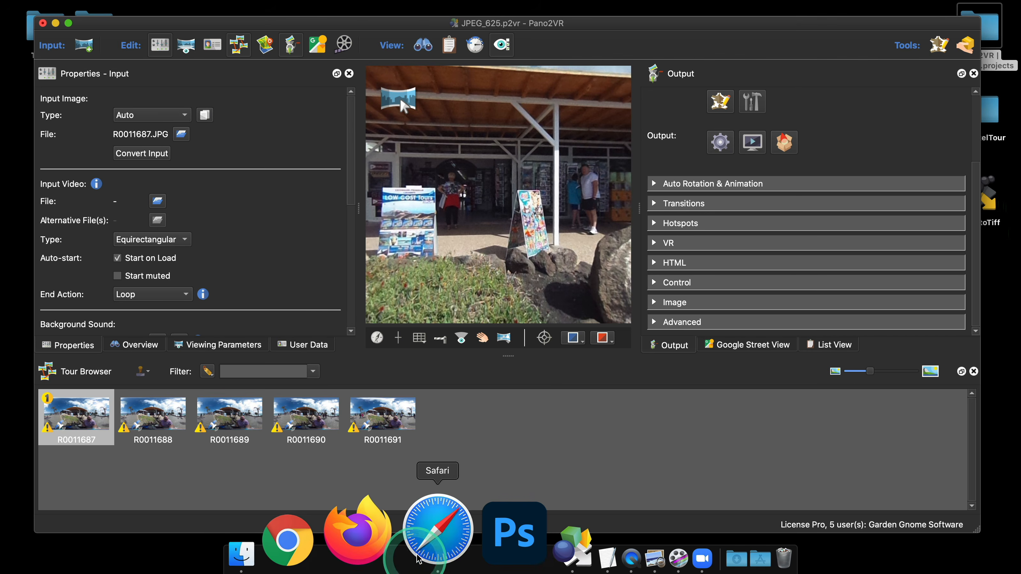
Switch to Safari and open the Webinars page under Documentation on the Garden Gnome website
click(418, 557)
click(336, 146)
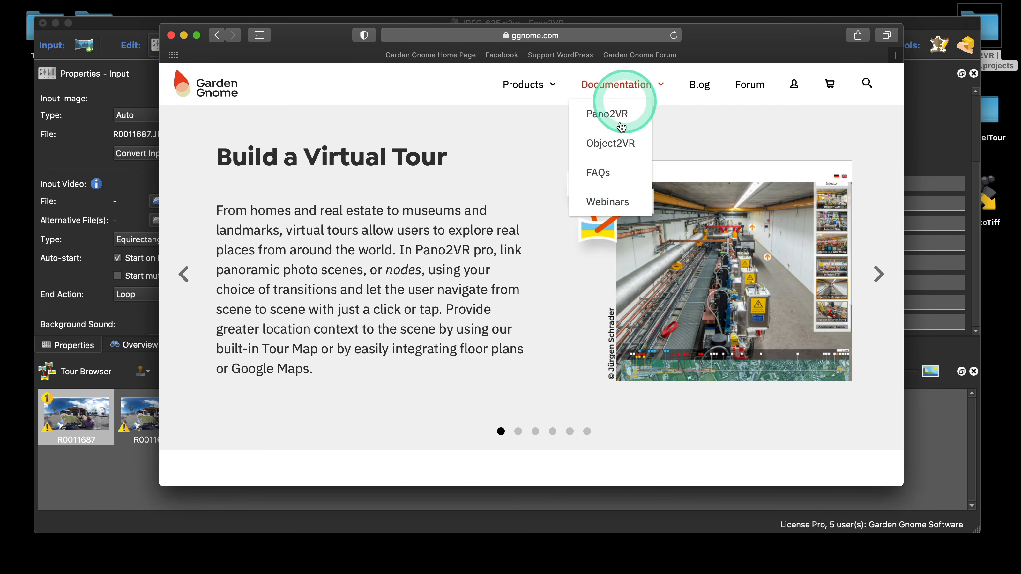
click(609, 201)
Open page 5 of the previous webinars and look over the earliest recordings listed there
scroll(605, 207, down, 15)
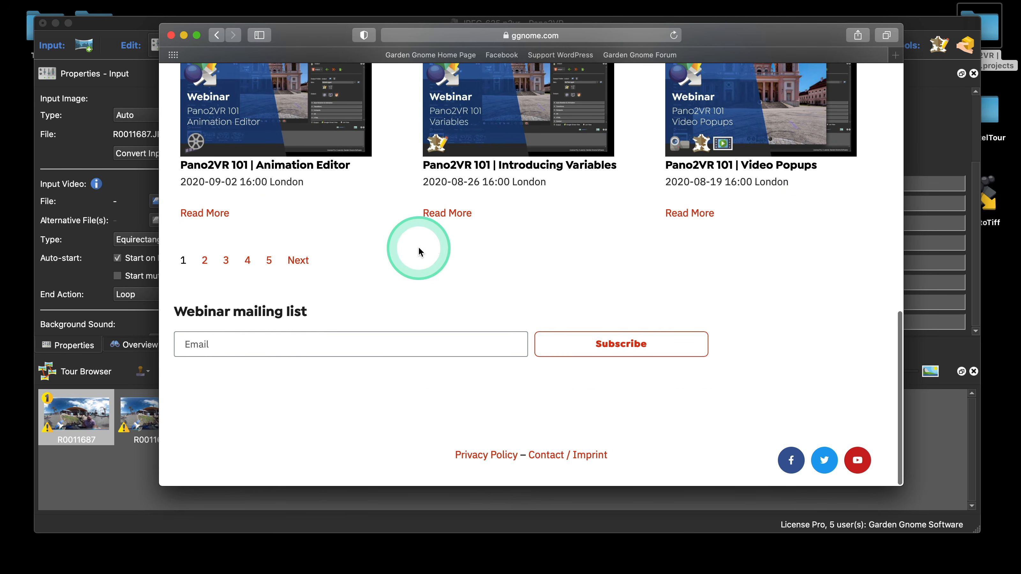
scroll(410, 246, up, 4)
scroll(410, 246, down, 2)
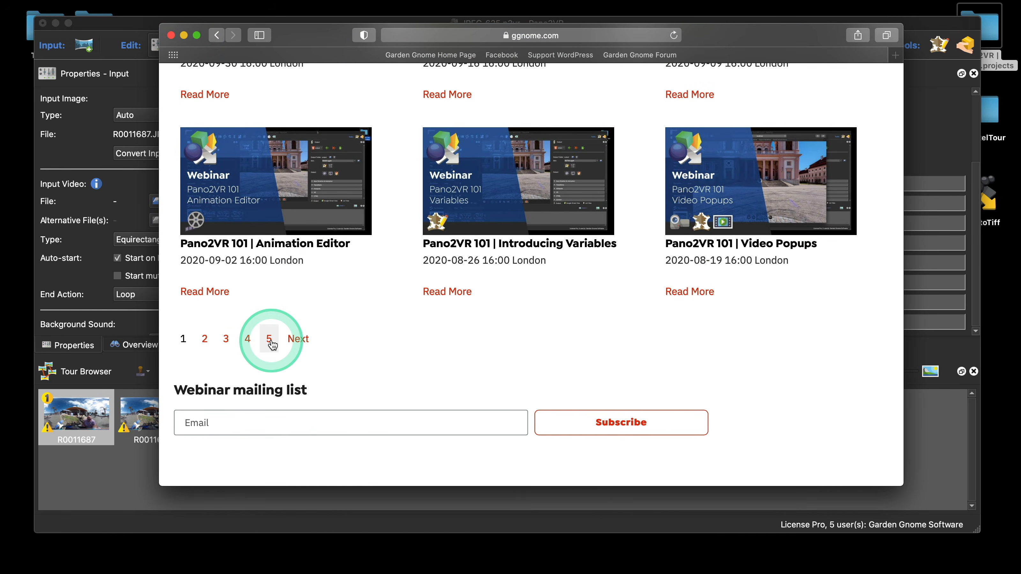
click(271, 342)
click(380, 302)
scroll(387, 305, down, 5)
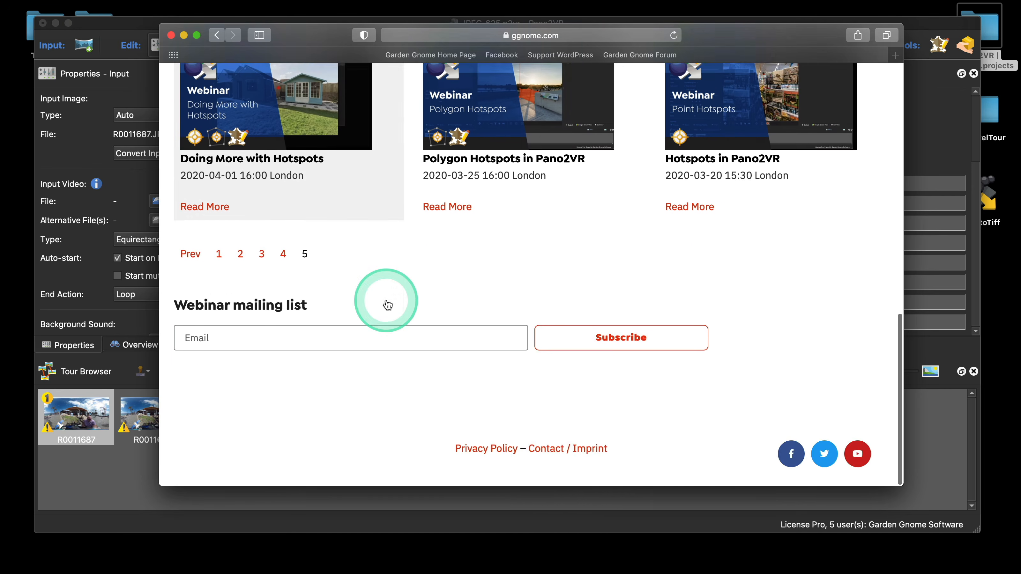
scroll(387, 305, up, 7)
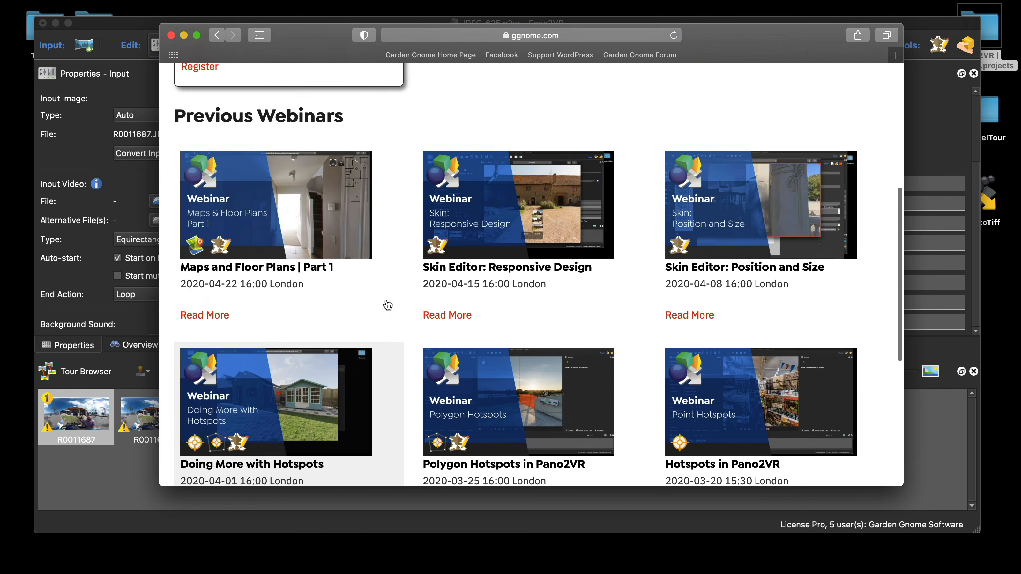
scroll(387, 304, up, 3)
scroll(387, 304, down, 8)
Browse page 2 of the previous webinars and return to page 1
click(240, 341)
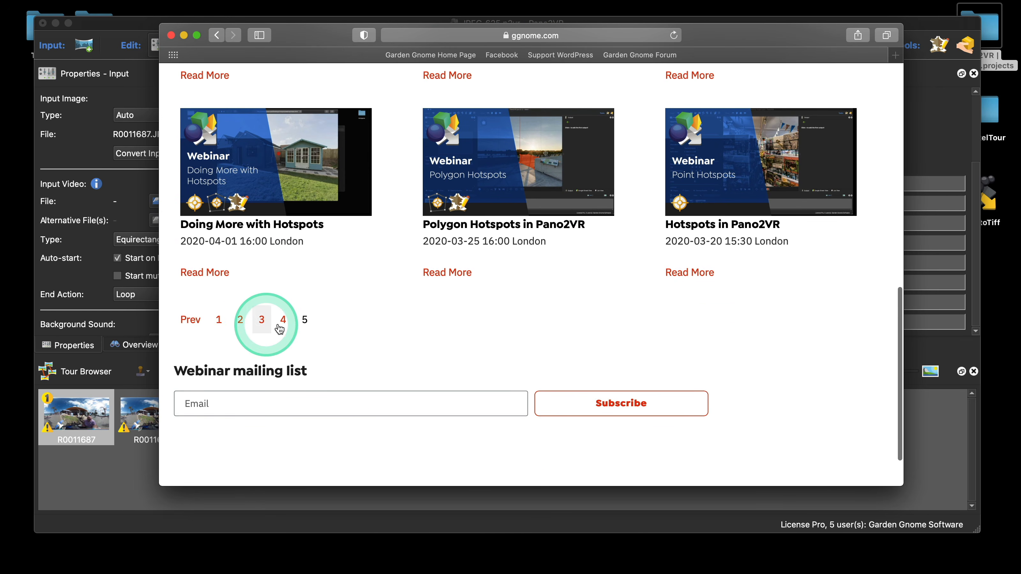
click(239, 322)
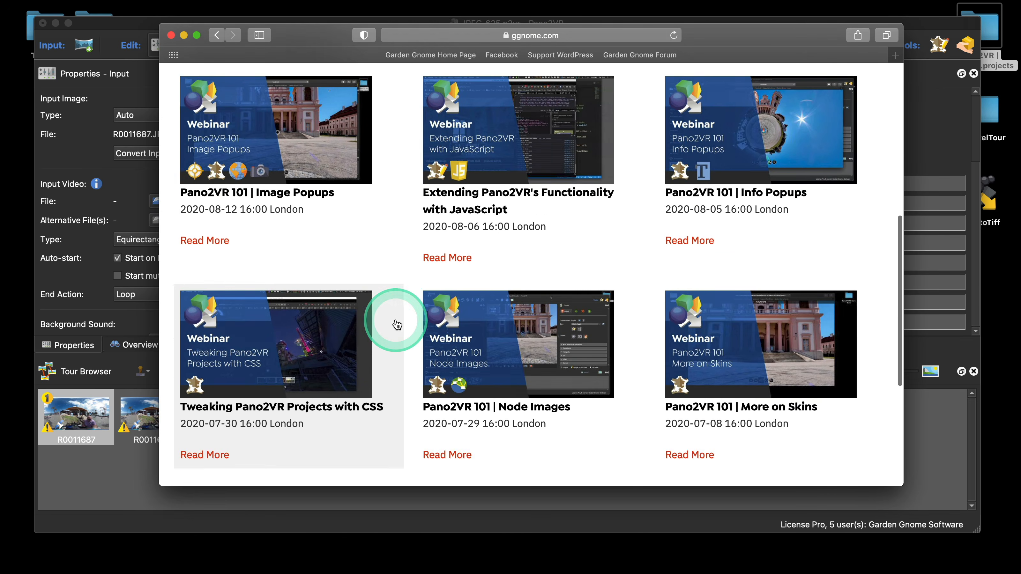
scroll(396, 322, up, 6)
scroll(395, 324, up, 3)
scroll(396, 324, down, 6)
scroll(395, 326, down, 6)
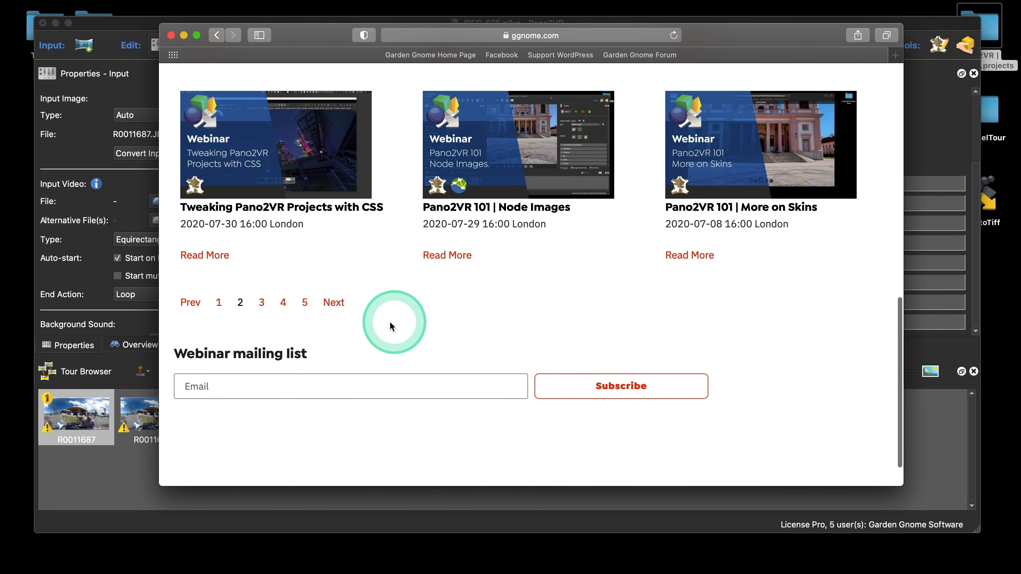
click(219, 311)
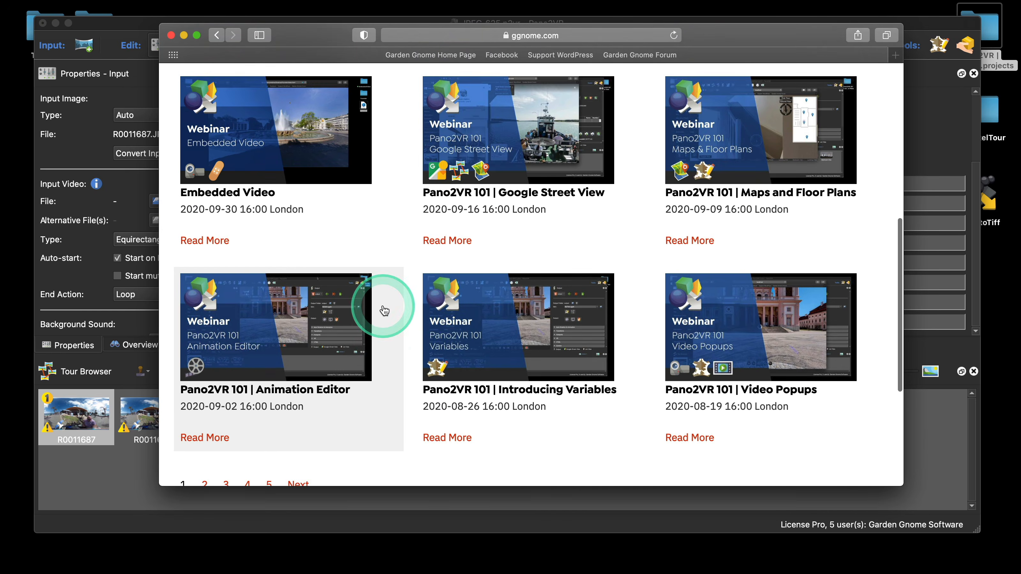
Reopen page 5 of the previous webinars and look over the hotspot and skin editor webinars
scroll(382, 307, down, 1)
scroll(382, 311, down, 4)
click(248, 385)
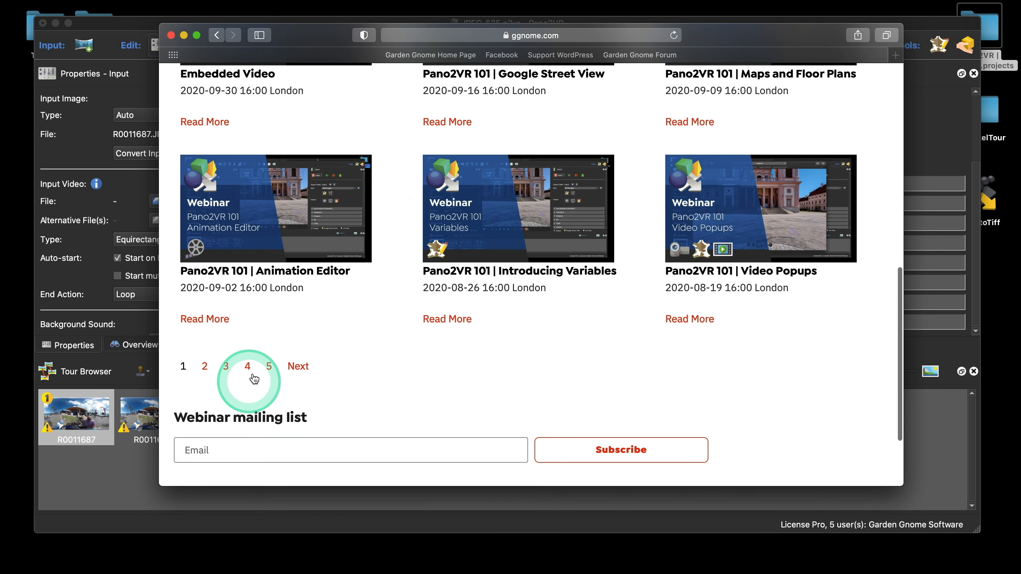
click(269, 365)
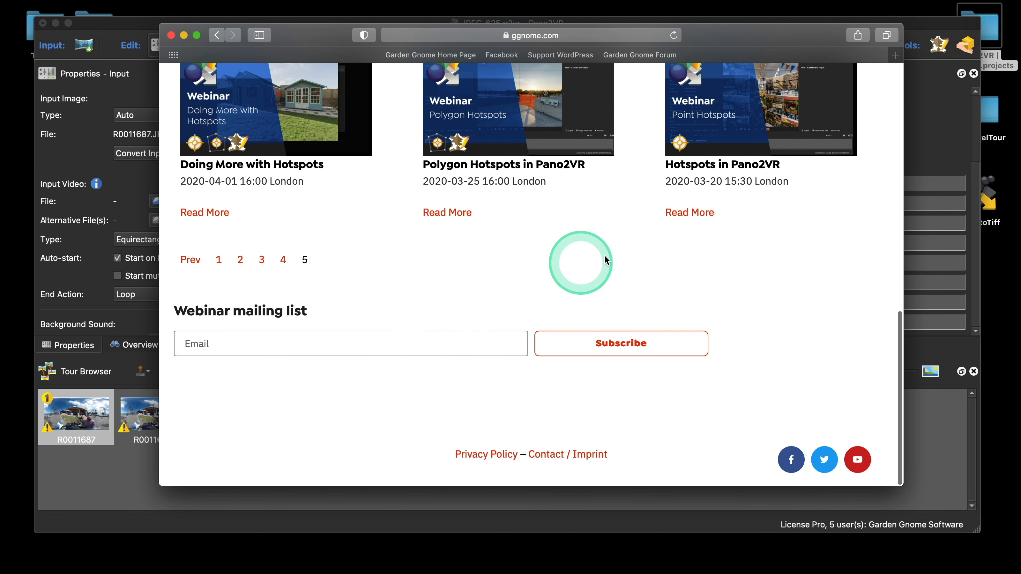
scroll(607, 273, up, 1)
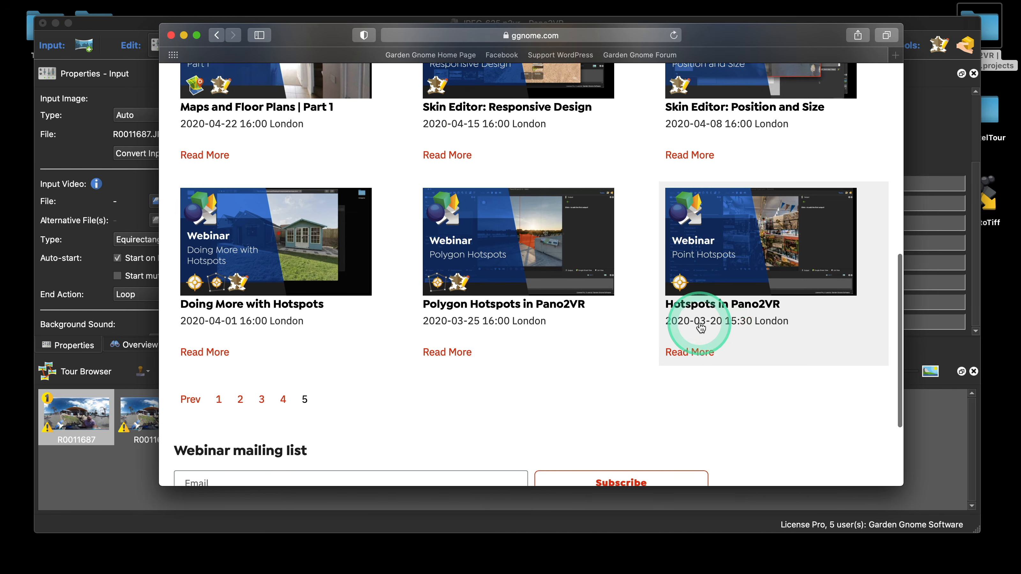
scroll(709, 326, down, 1)
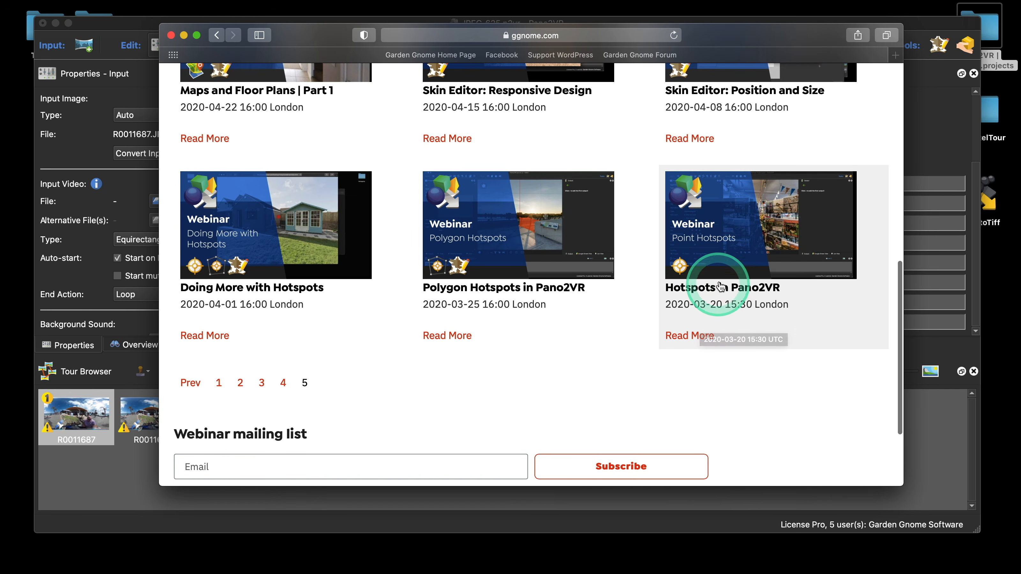
scroll(727, 277, up, 2)
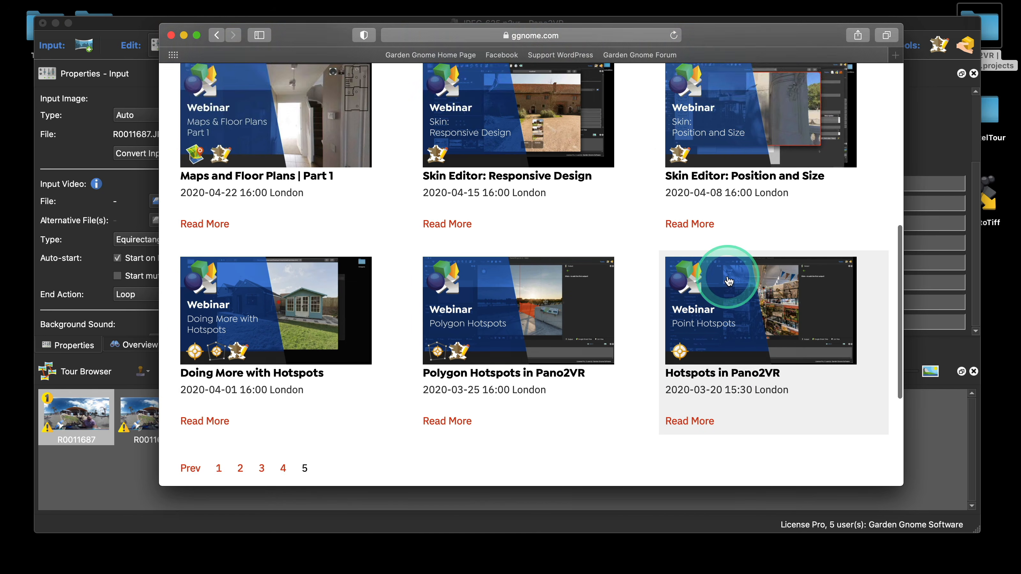
scroll(728, 280, down, 1)
Return to page 1 of the webinars to view the Upcoming section, and minimize the browser window
click(220, 424)
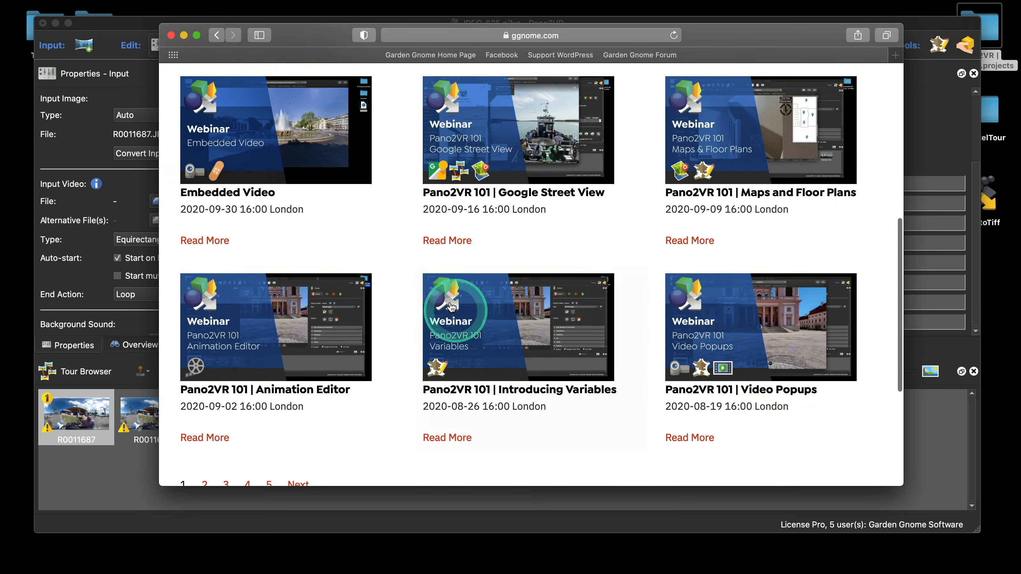
scroll(413, 282, up, 8)
scroll(449, 286, down, 1)
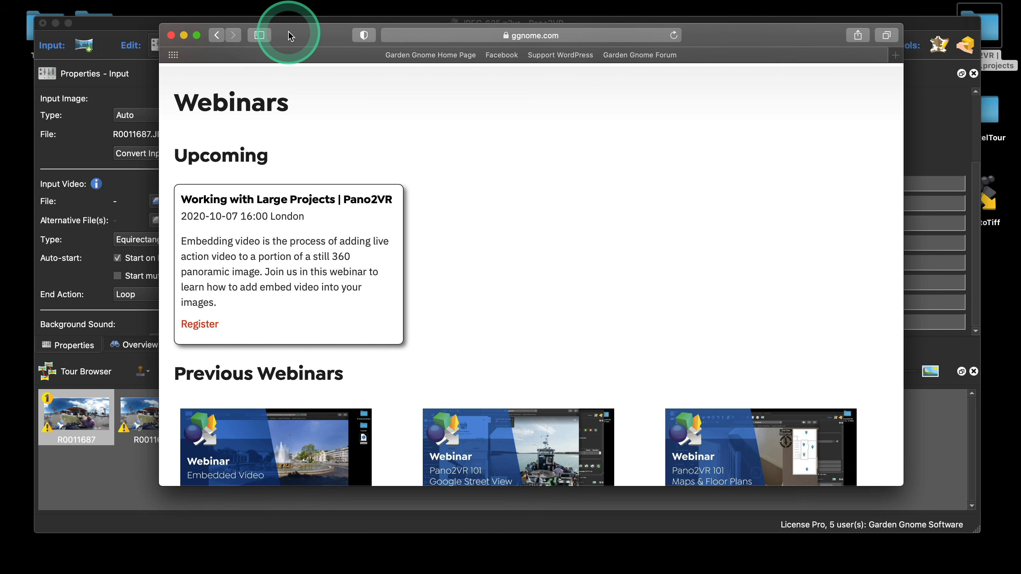
click(183, 35)
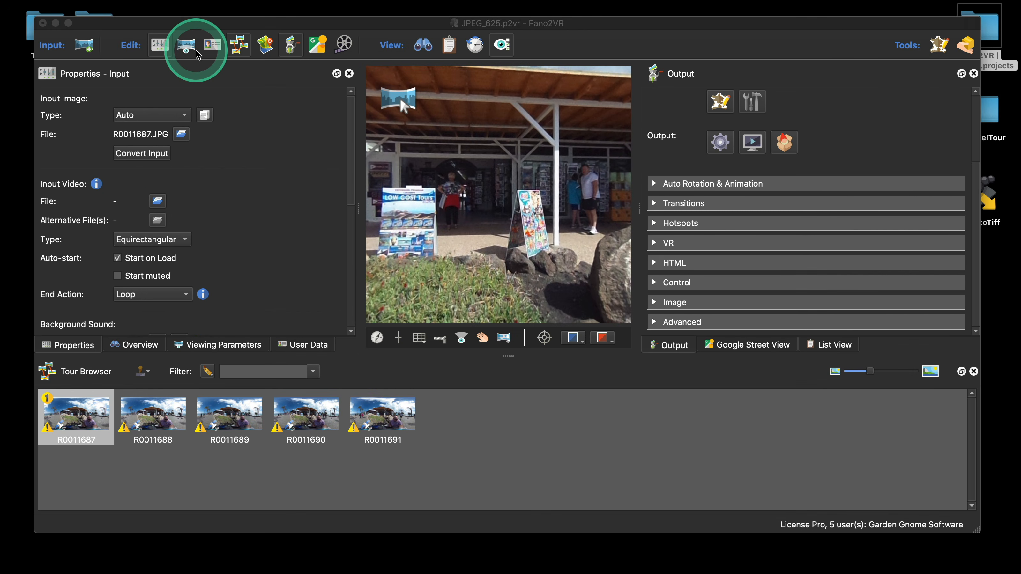